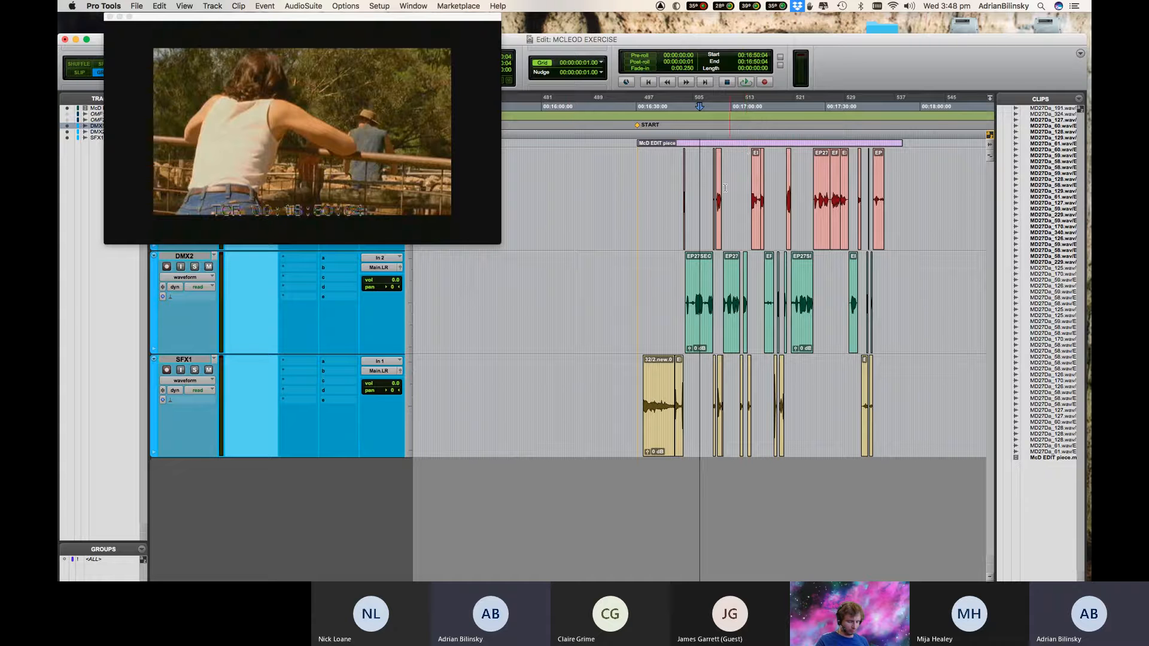
Examine the cut between the first two sound effects clips on SFX1 around 00:16:42.
{"action": "left_click", "coordinate": [668, 277]}
{"action": "key", "text": "super+bracketright"}
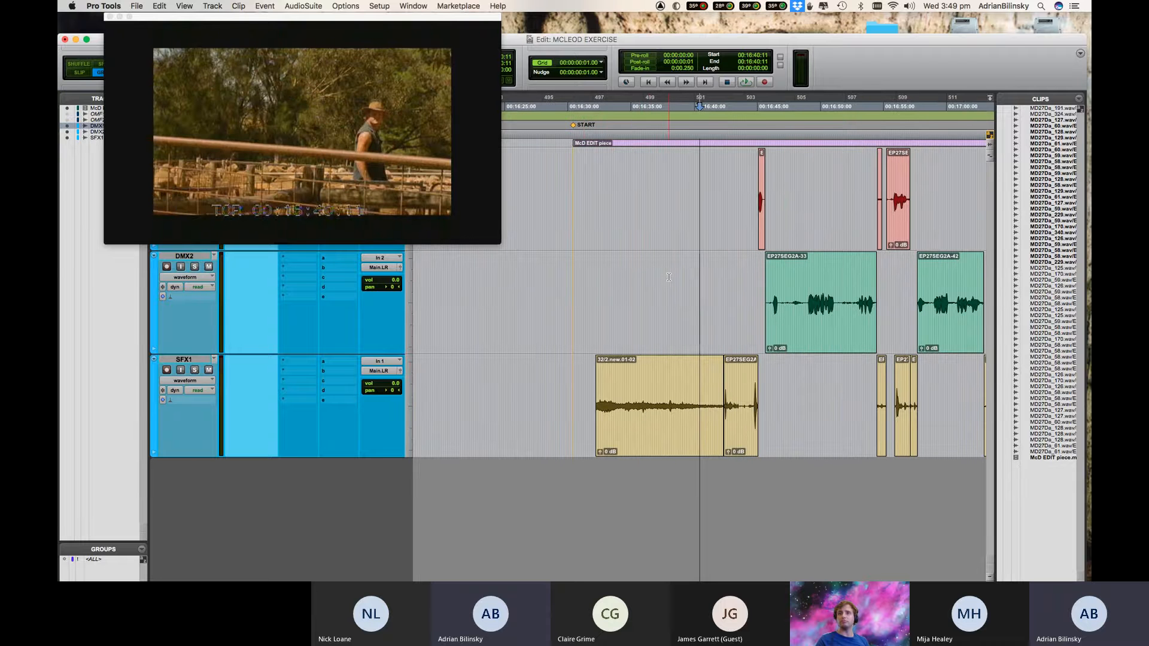
{"action": "left_click", "coordinate": [725, 261]}
{"action": "key", "text": "t"}
{"action": "key", "text": "t"}
{"action": "key", "text": "t"}
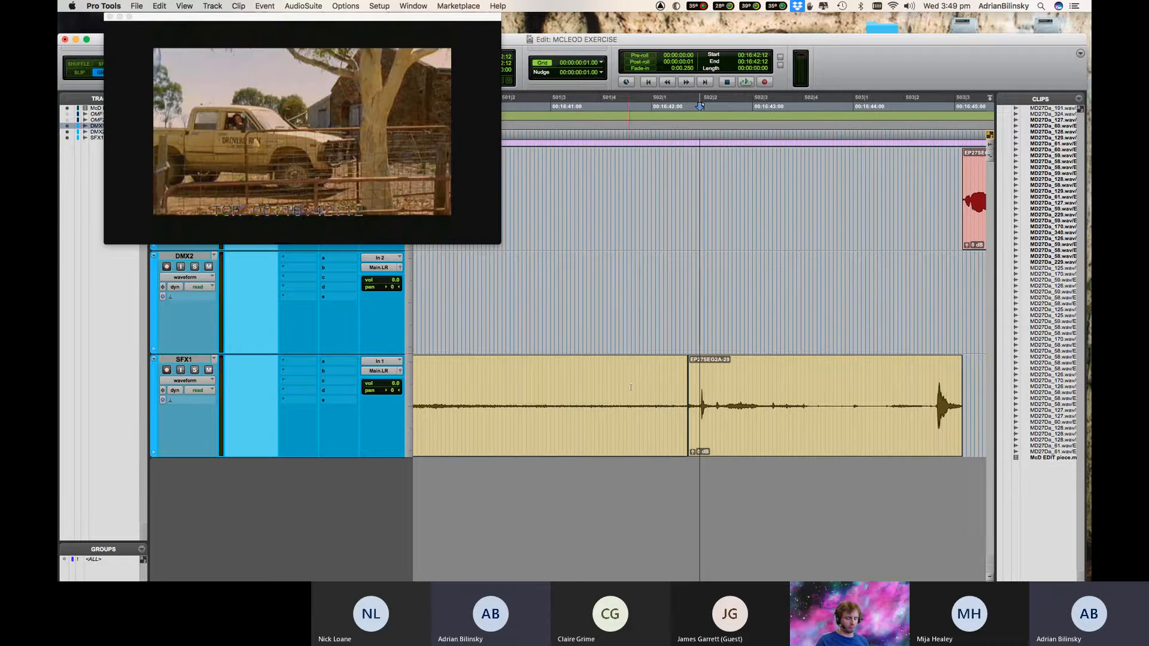
{"action": "left_click_drag", "start_coordinate": [630, 388], "coordinate": [743, 419]}
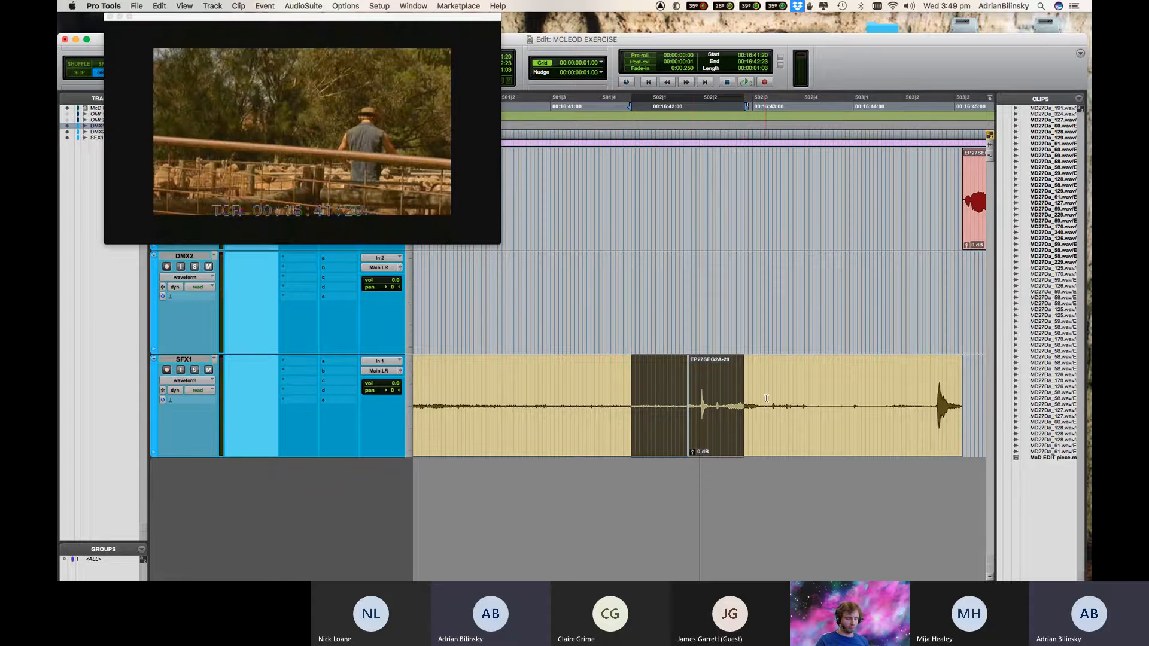
{"action": "left_click", "coordinate": [684, 273]}
{"action": "key", "text": "t"}
{"action": "key", "text": "t"}
{"action": "key", "text": "t"}
{"action": "key", "text": "r"}
{"action": "key", "text": "r"}
{"action": "key", "text": "r"}
{"action": "key", "text": "r"}
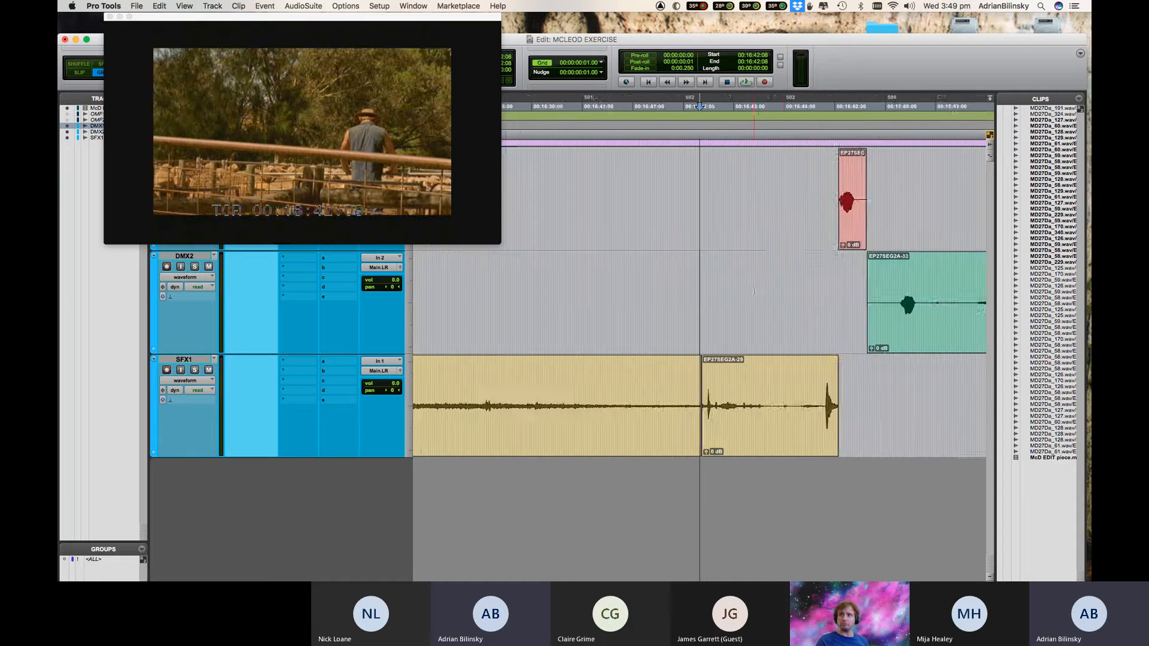
Examine the dialogue and effects clips around 00:16:57:01 and how they are split across the tracks.
{"action": "key", "text": "r"}
{"action": "key", "text": "r"}
{"action": "left_click", "coordinate": [886, 274]}
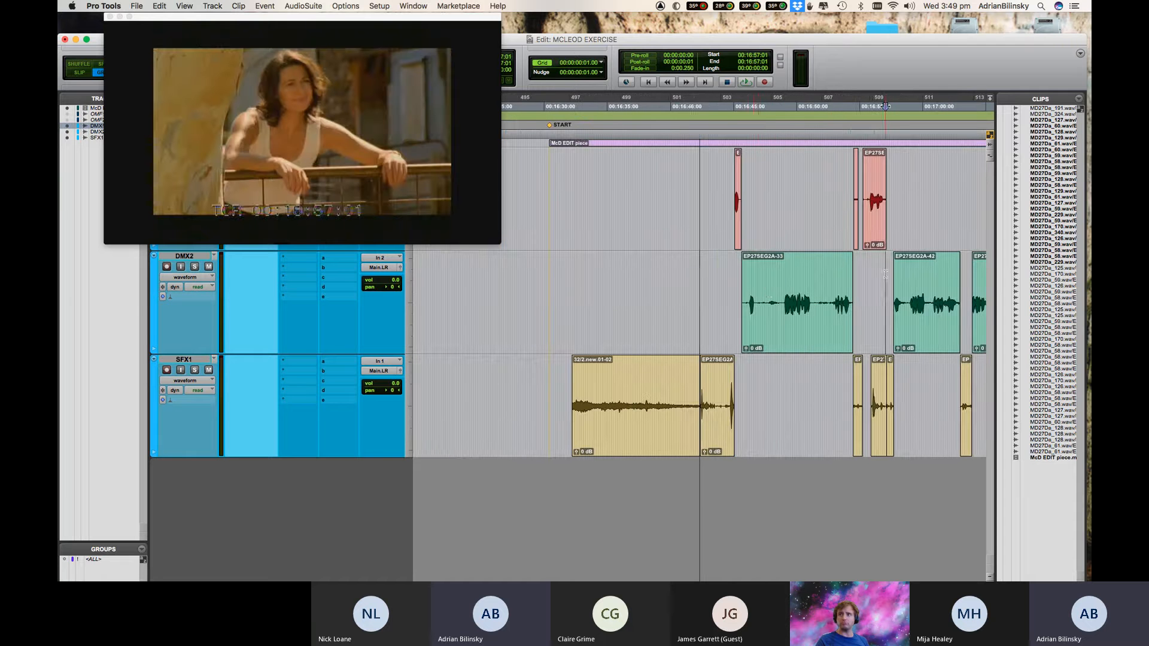
{"action": "key", "text": "t"}
{"action": "key", "text": "t"}
{"action": "key", "text": "t"}
{"action": "key", "text": "t"}
{"action": "key", "text": "r"}
{"action": "key", "text": "r"}
{"action": "key", "text": "r"}
{"action": "key", "text": "r"}
{"action": "key", "text": "r"}
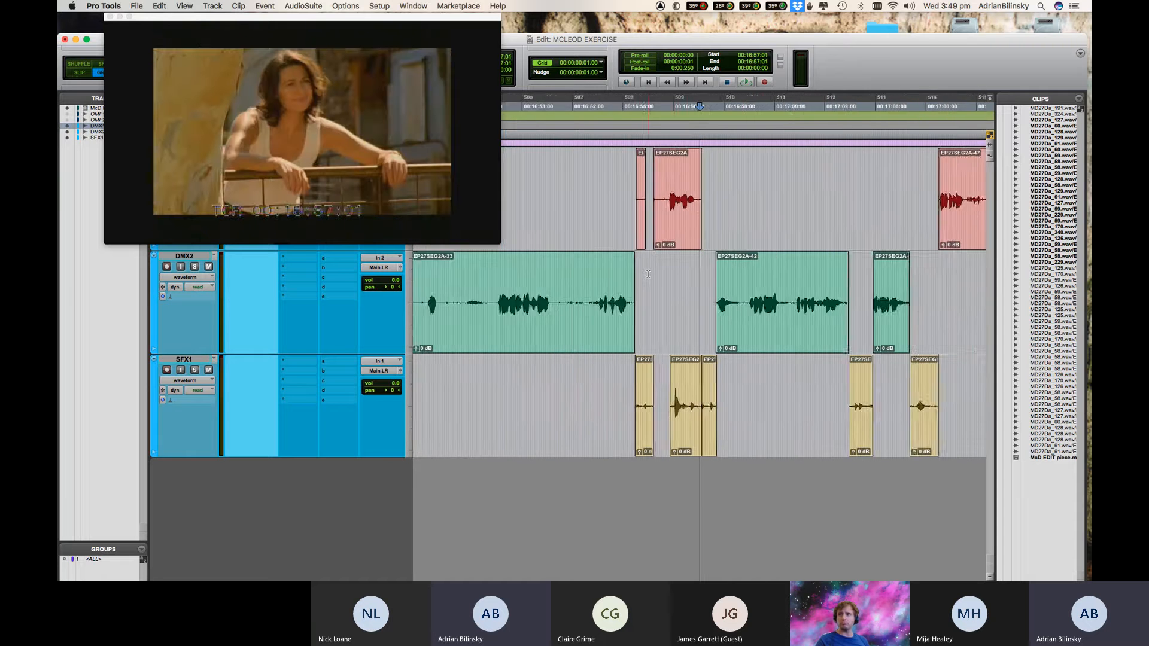
{"action": "key", "text": "r"}
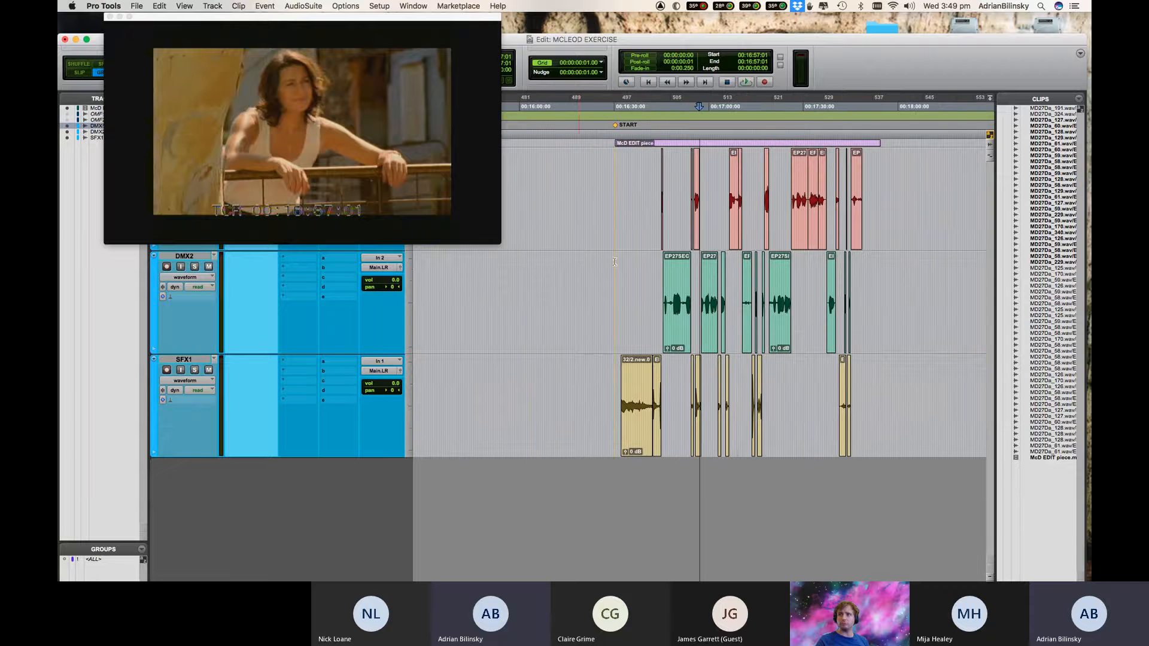
Duplicate the SFX1 track once without its active playlist, inserting the copy after it.
{"action": "left_click", "coordinate": [653, 263]}
{"action": "key", "text": "t"}
{"action": "key", "text": "t"}
{"action": "key", "text": "t"}
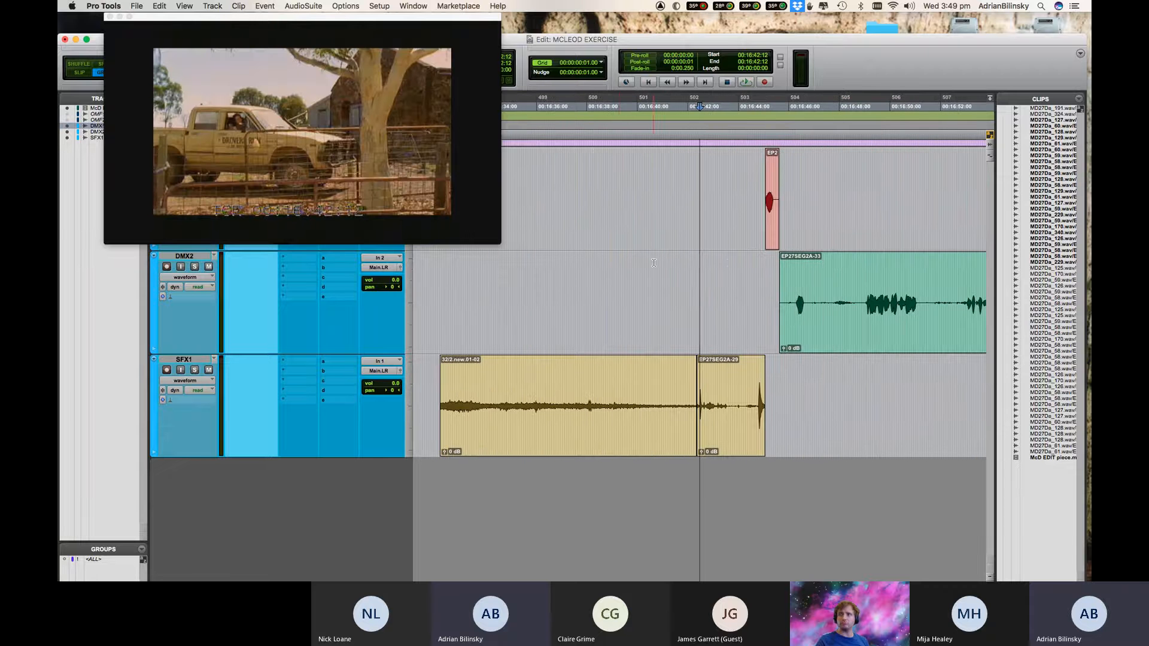
{"action": "left_click", "coordinate": [184, 359]}
{"action": "right_click", "coordinate": [198, 361]}
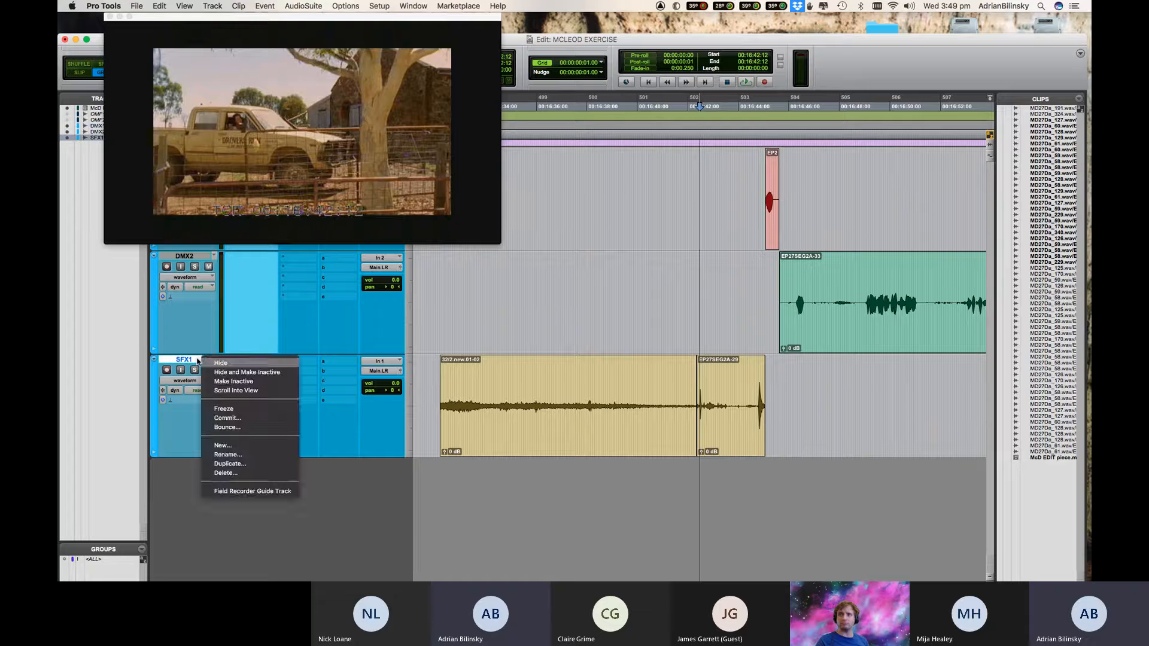
{"action": "left_click", "coordinate": [230, 463]}
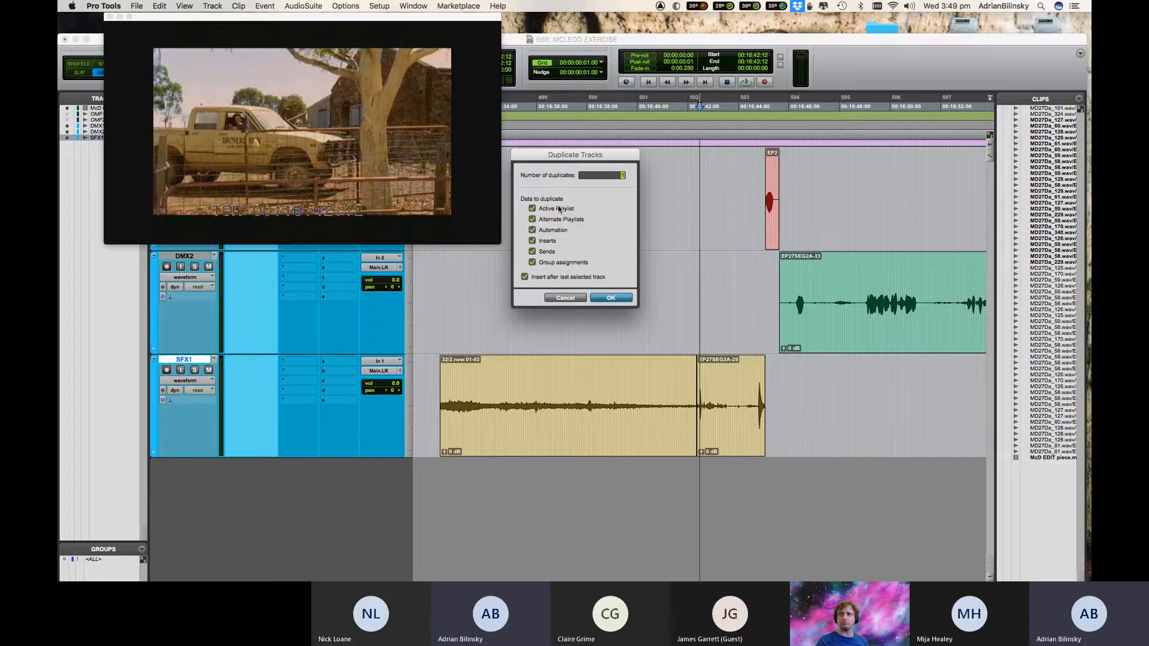
{"action": "left_click", "coordinate": [532, 209]}
{"action": "left_click", "coordinate": [607, 298]}
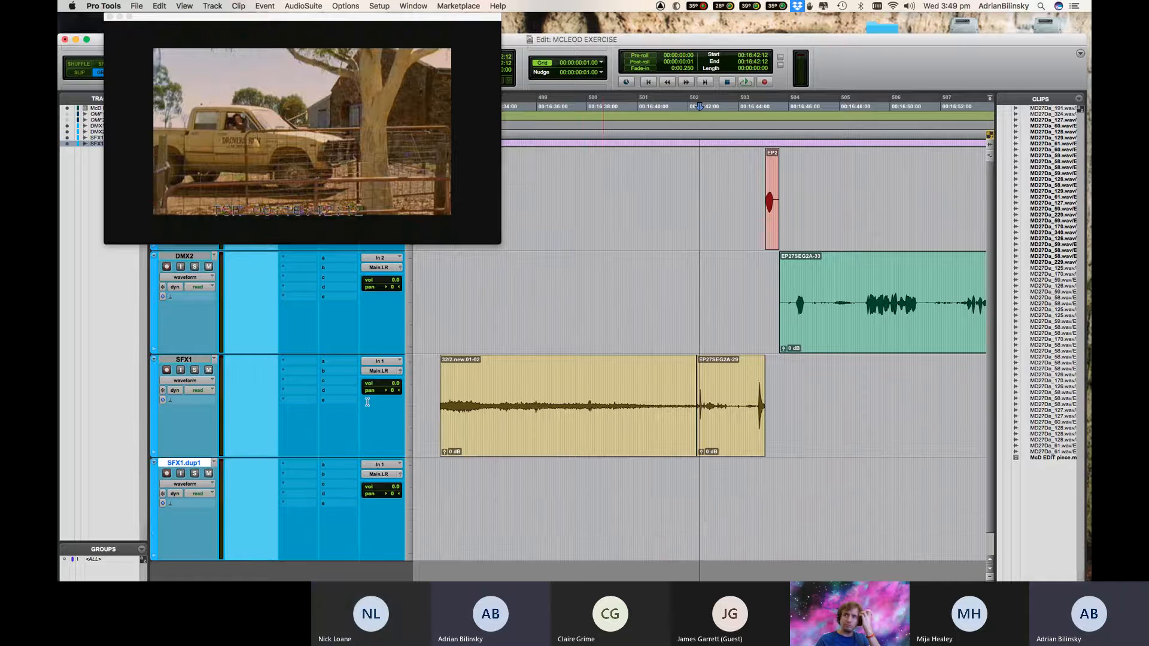
Rename the duplicated track as SFX2.
{"action": "double_click", "coordinate": [196, 463]}
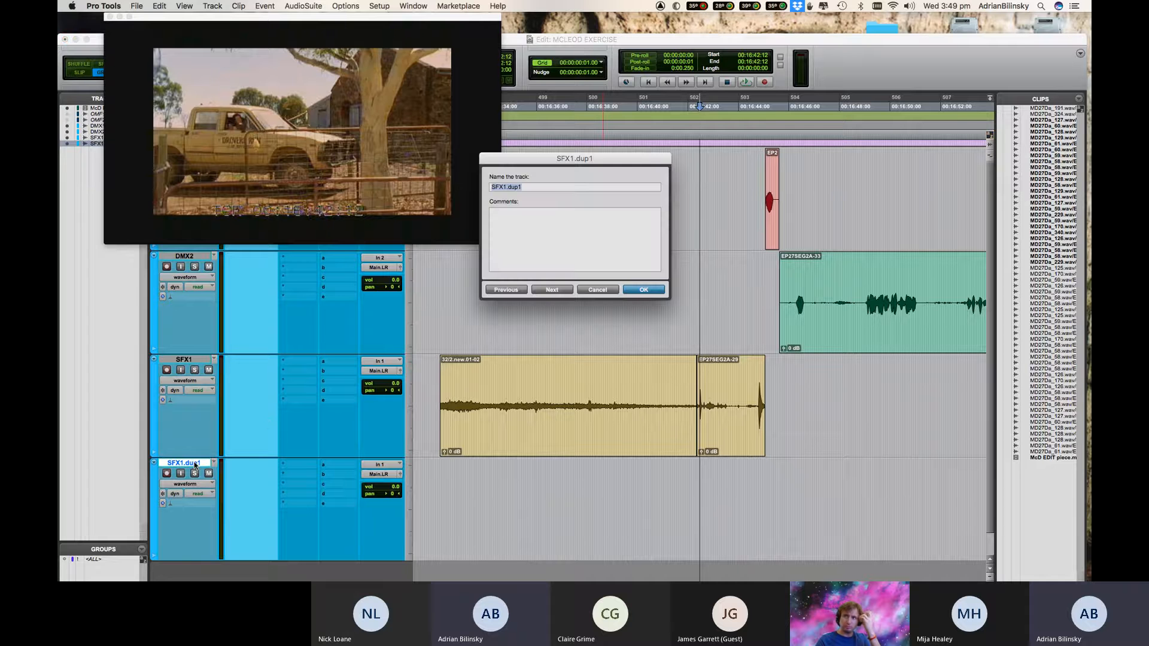
{"action": "key", "text": "Right"}
{"action": "key", "text": "BackSpace"}
{"action": "key", "text": "BackSpace"}
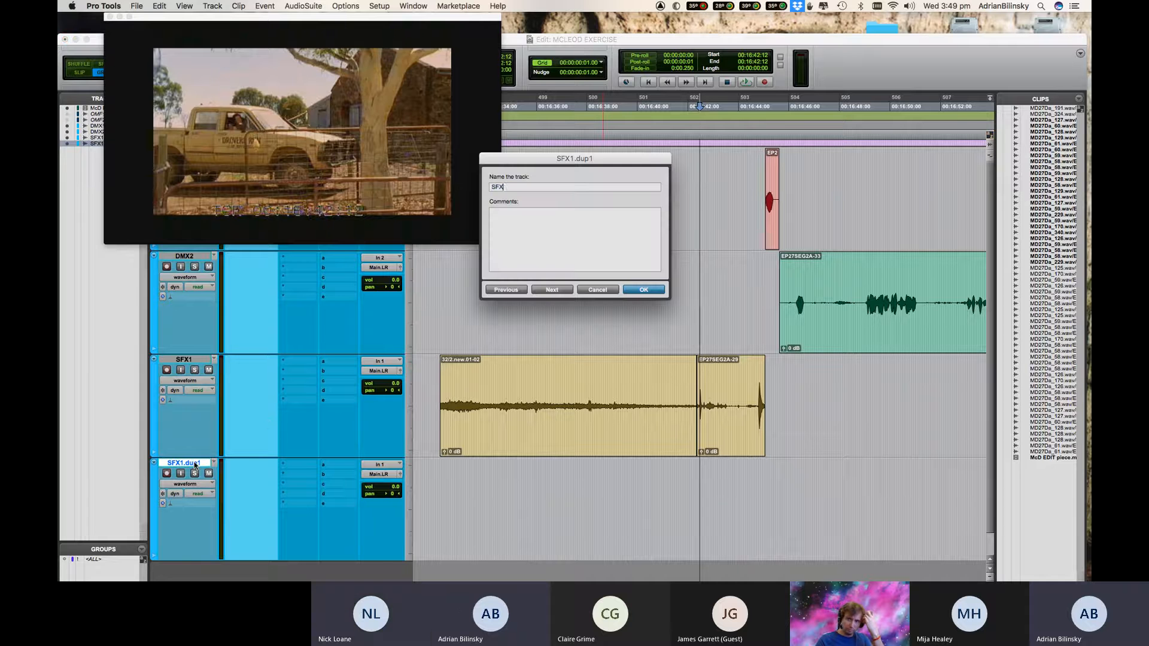
{"action": "type", "text": "2"}
{"action": "key", "text": "Return"}
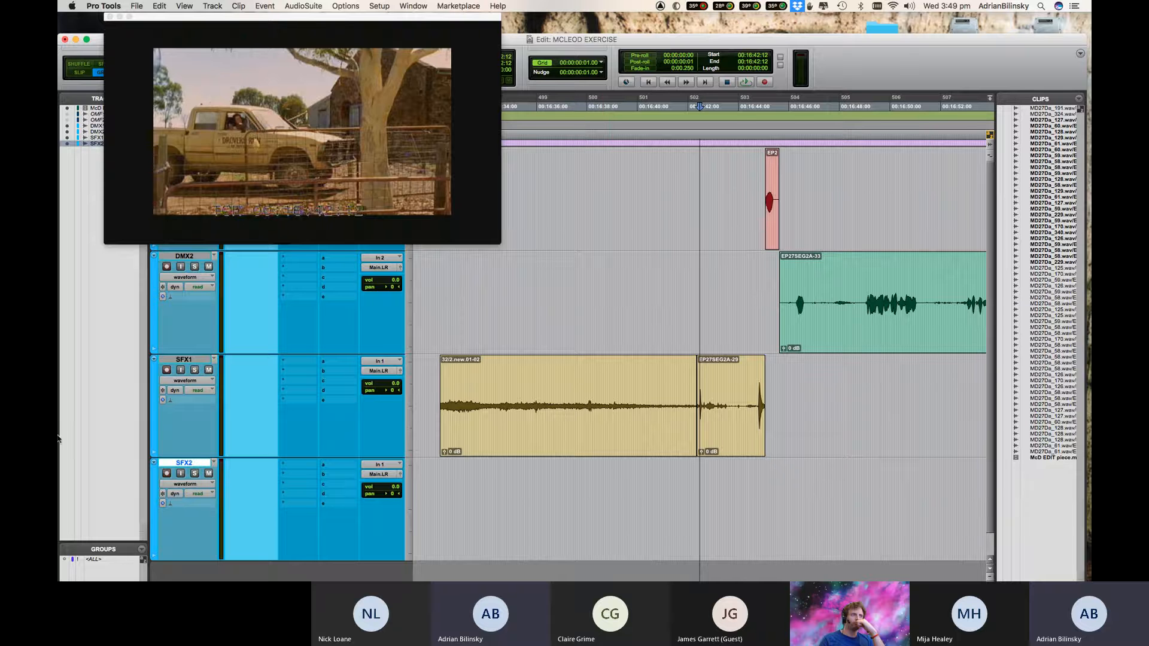
Move the EP27SEG2A-29 clip from SFX1 to SFX2 at the same timecode and play across the edit point.
{"action": "left_click_drag", "start_coordinate": [736, 436], "coordinate": [713, 474]}
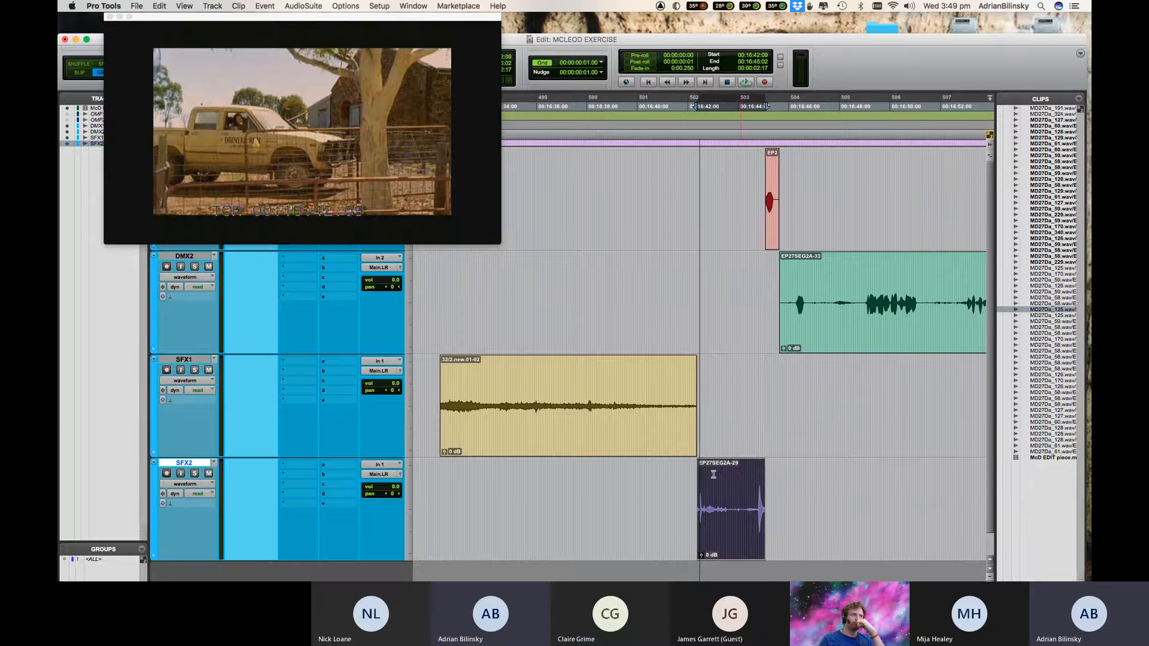
{"action": "left_click_drag", "start_coordinate": [433, 377], "coordinate": [700, 393]}
{"action": "left_click", "coordinate": [699, 274]}
{"action": "key", "text": "t"}
{"action": "key", "text": "t"}
{"action": "key", "text": "t"}
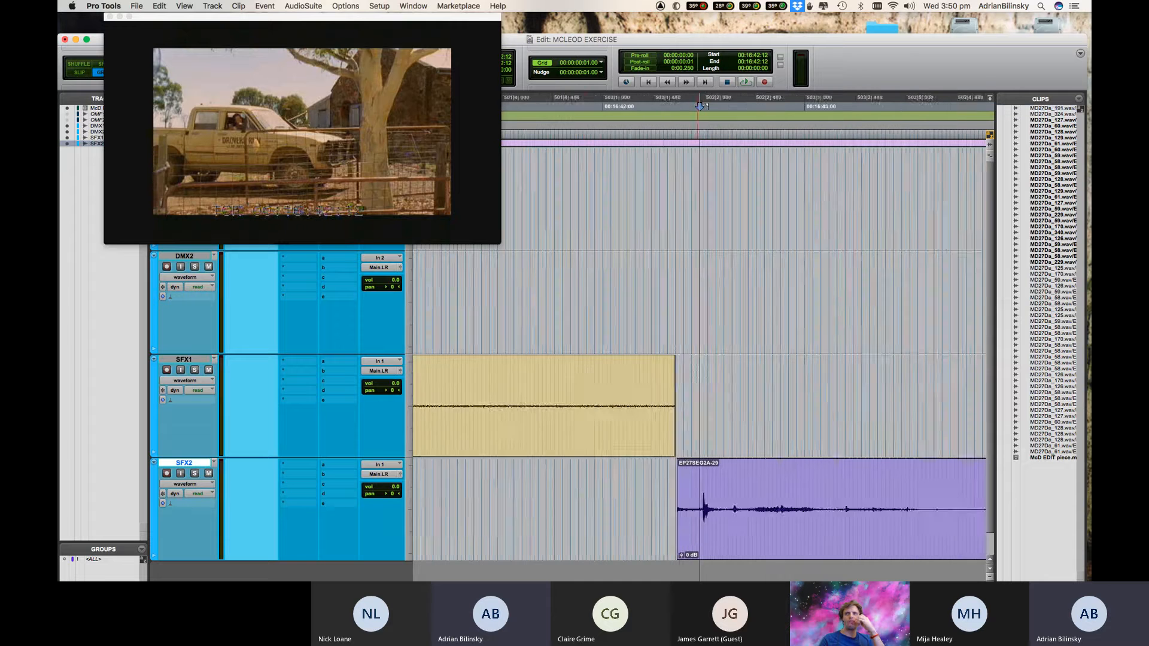
{"action": "key", "text": "r"}
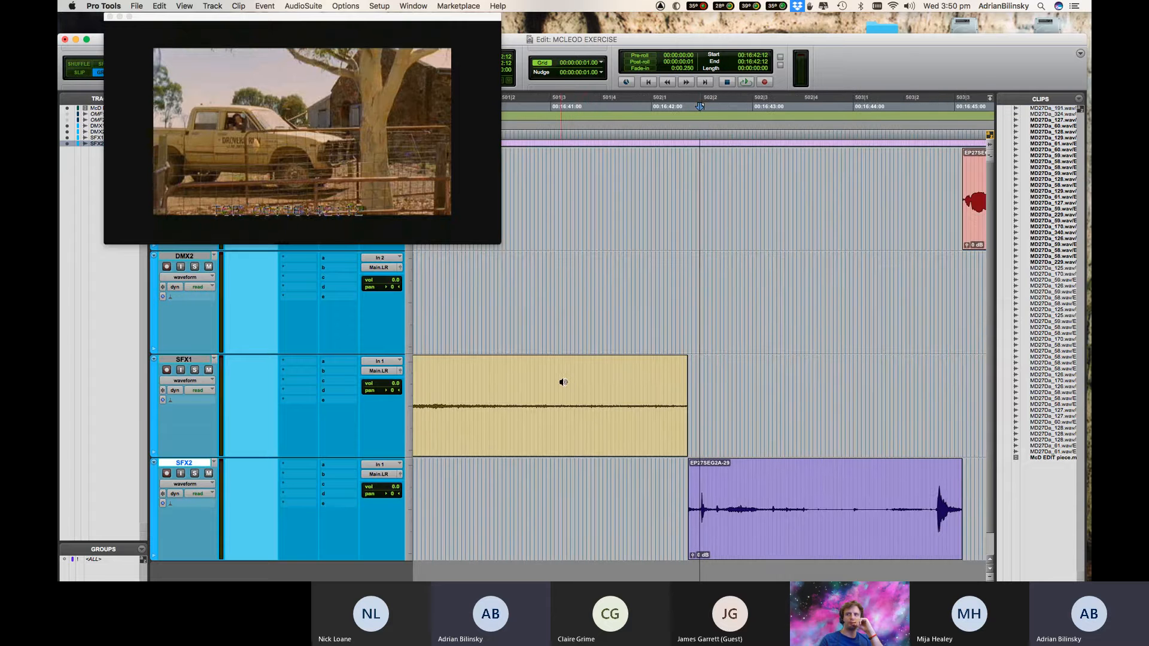
{"action": "left_click_drag", "start_coordinate": [563, 383], "coordinate": [564, 382]}
{"action": "key", "text": "space"}
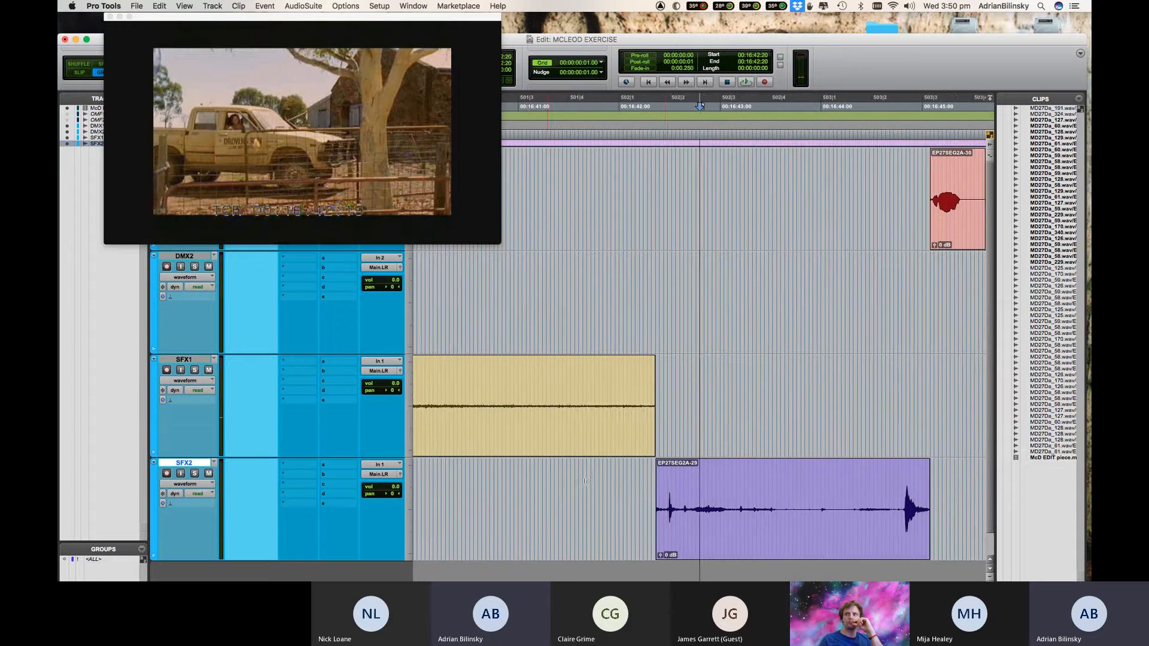
Try extending the start of the EP27SEG2A-29 clip on SFX2 earlier, and undo the extension.
{"action": "left_click_drag", "start_coordinate": [641, 491], "coordinate": [432, 498]}
{"action": "key", "text": "space"}
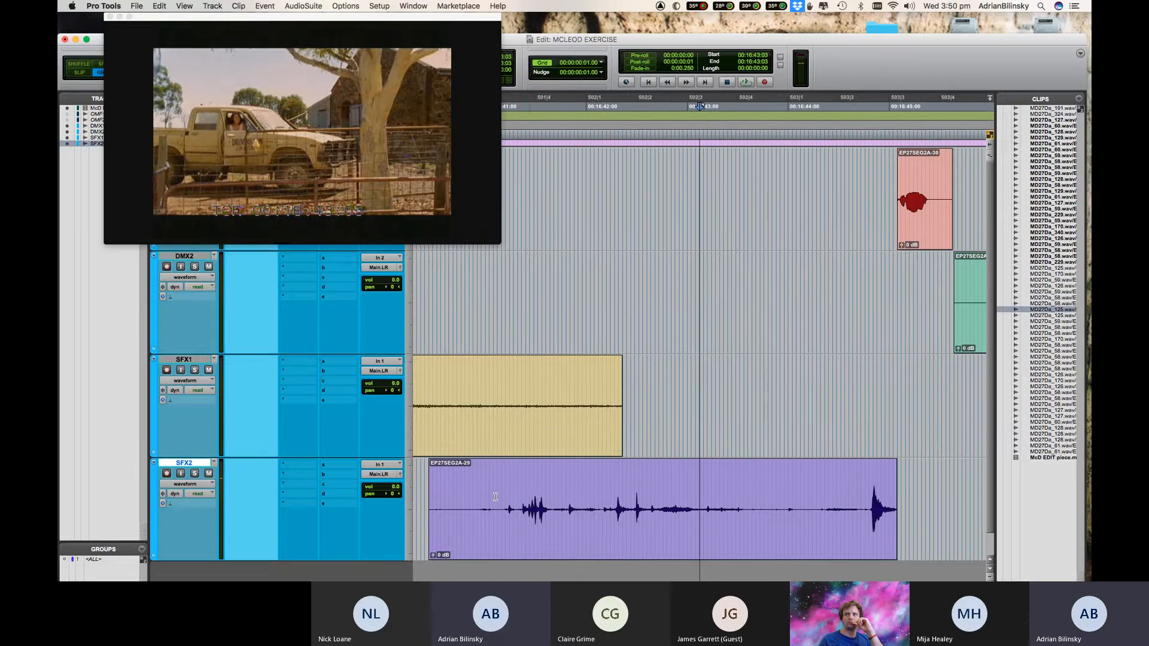
{"action": "key", "text": "super+z"}
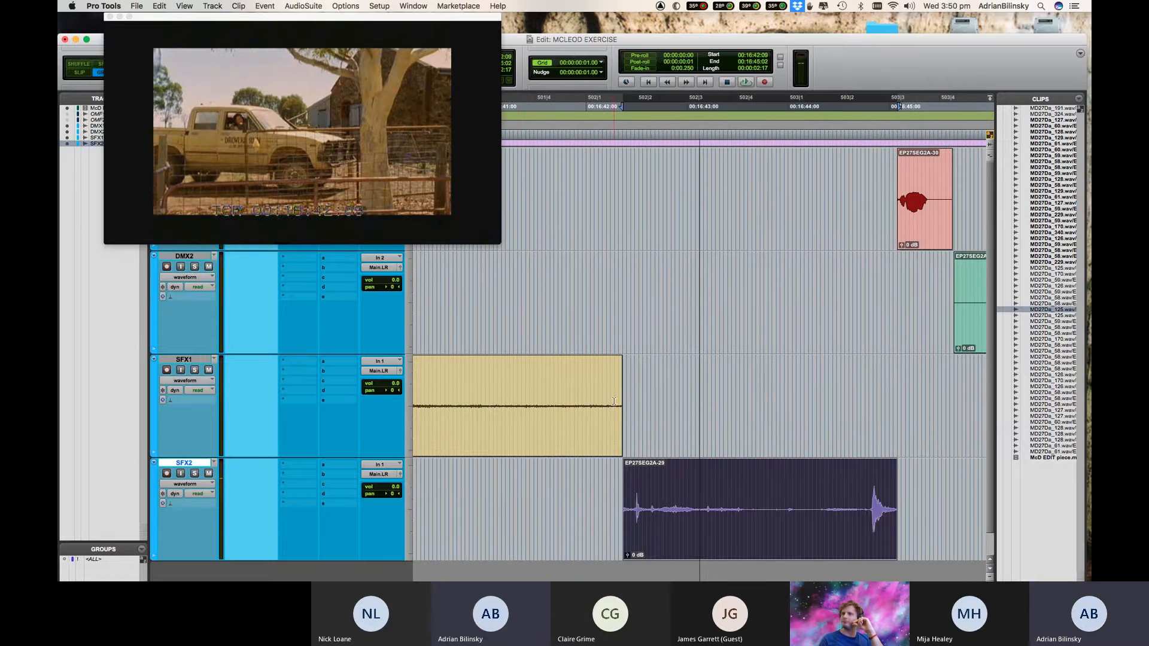
Extend the end of the first SFX1 clip to about 00:16:44:03 and play back the overlap with SFX2.
{"action": "key", "text": "super+z"}
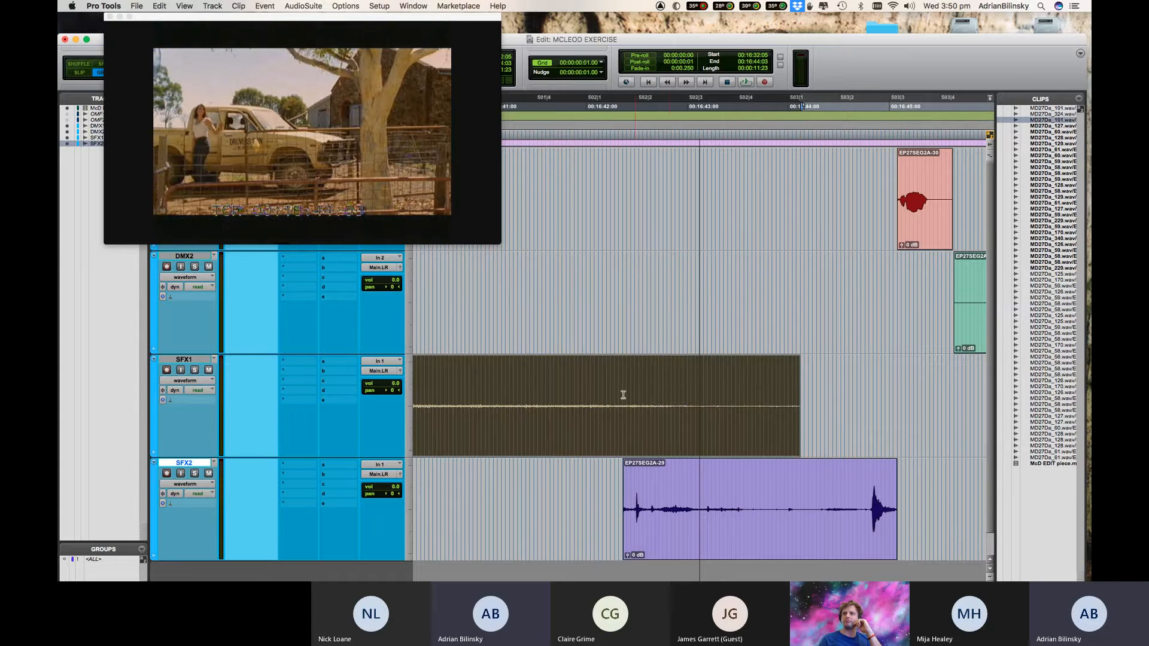
{"action": "left_click", "coordinate": [599, 395]}
{"action": "key", "text": "space"}
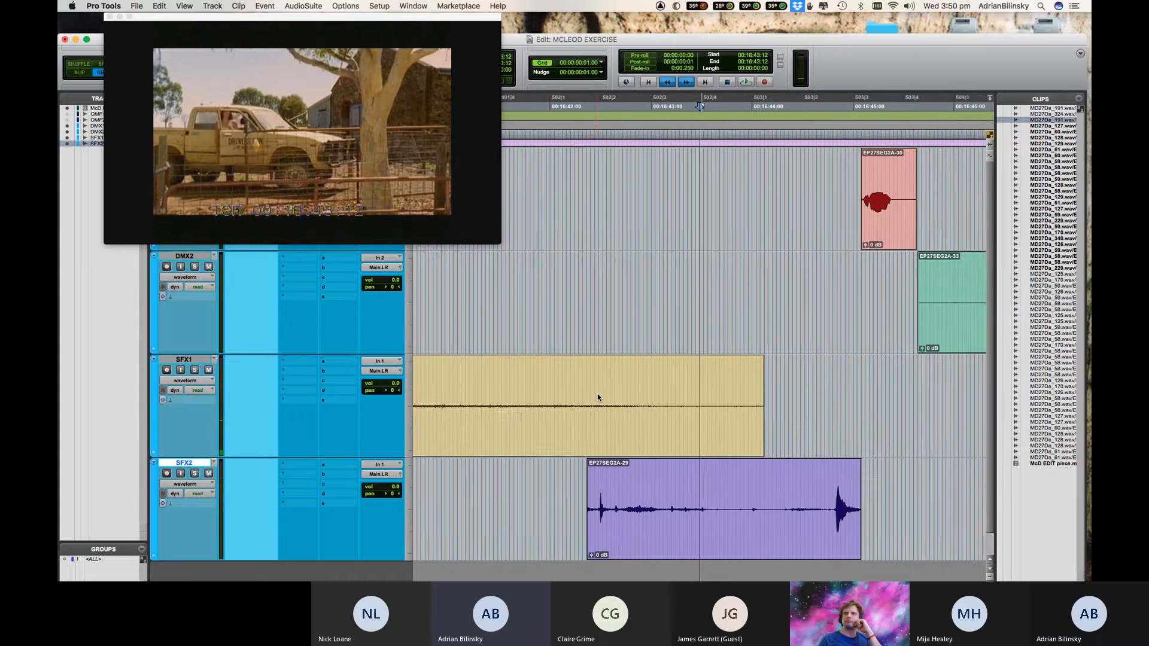
{"action": "key", "text": "minus"}
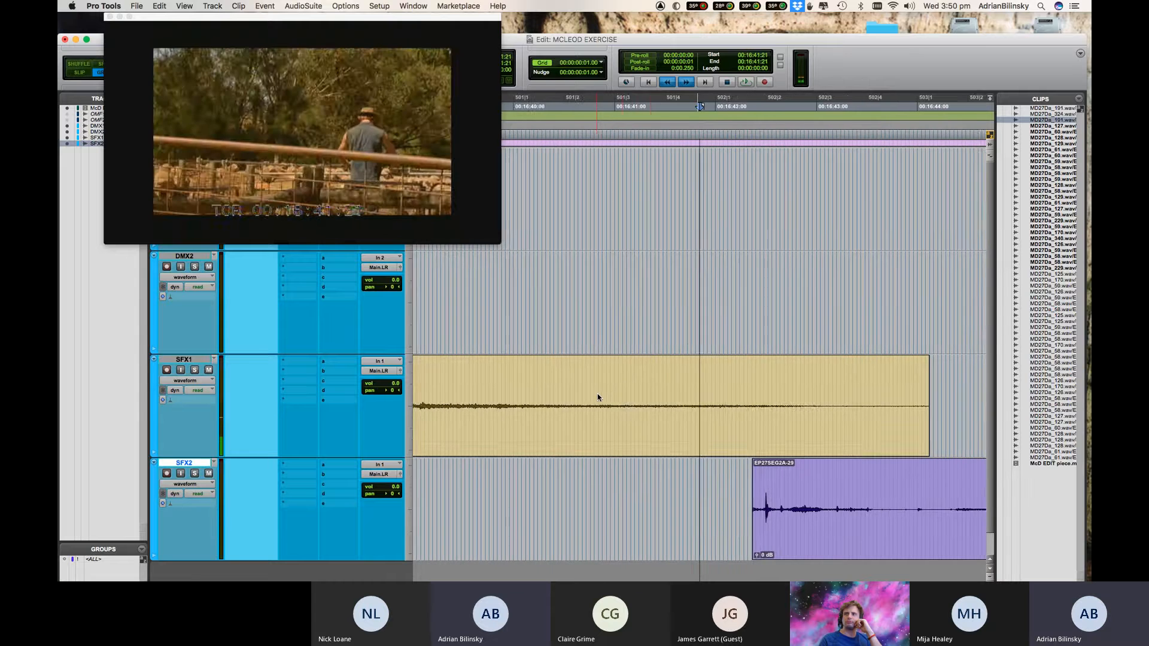
{"action": "key", "text": "plus"}
{"action": "key", "text": "space"}
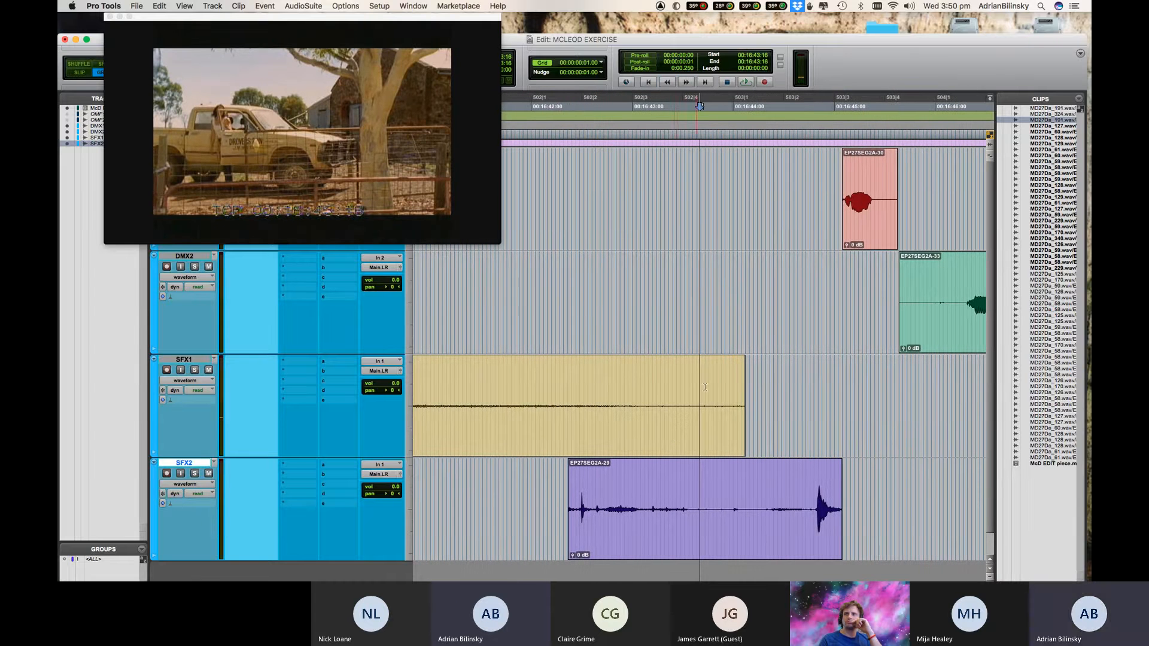
Raise the clip gain of the first SFX1 clip to about +8 dB.
{"action": "key", "text": "r"}
{"action": "key", "text": "r"}
{"action": "key", "text": "r"}
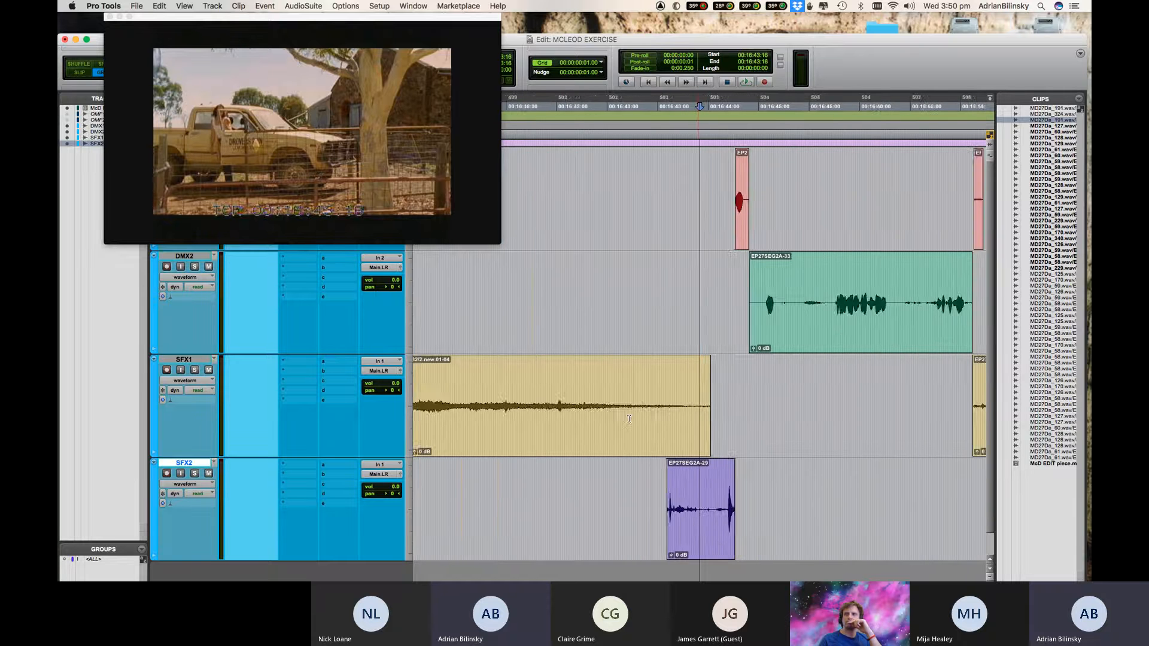
{"action": "left_click_drag", "start_coordinate": [559, 453], "coordinate": [560, 433]}
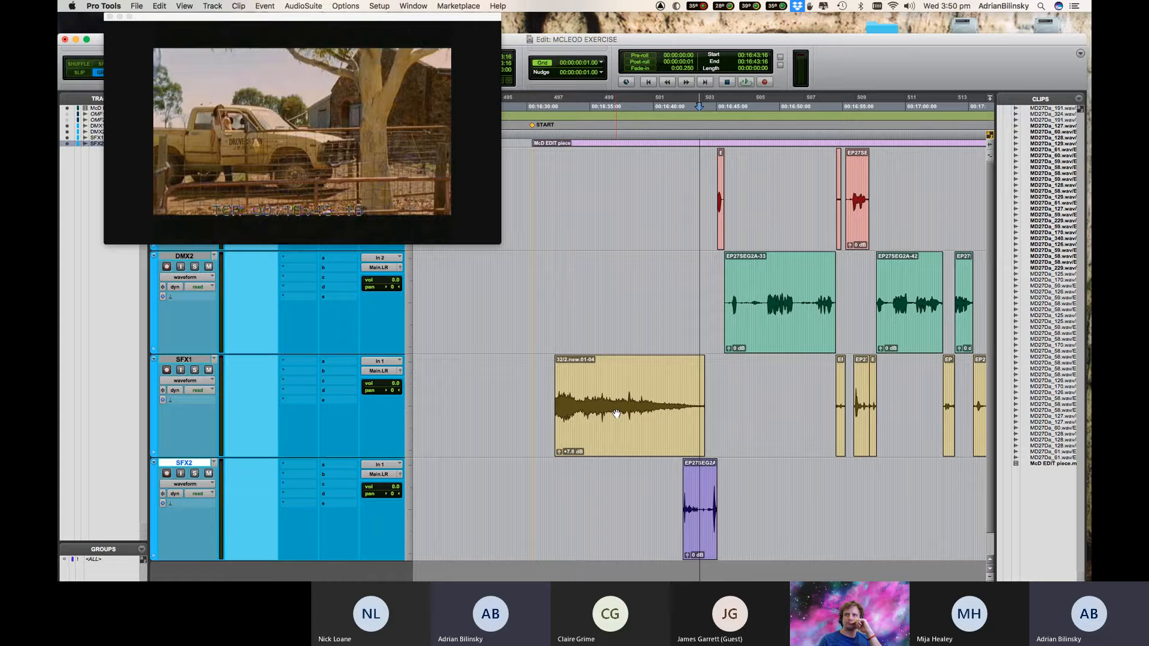
Slide the first SFX1 clip earlier so it ends at about 00:16:42:17, just past the start of the SFX2 clip.
{"action": "left_click", "coordinate": [684, 380]}
{"action": "key", "text": "t"}
{"action": "key", "text": "t"}
{"action": "key", "text": "t"}
{"action": "left_click_drag", "start_coordinate": [699, 387], "coordinate": [699, 386]}
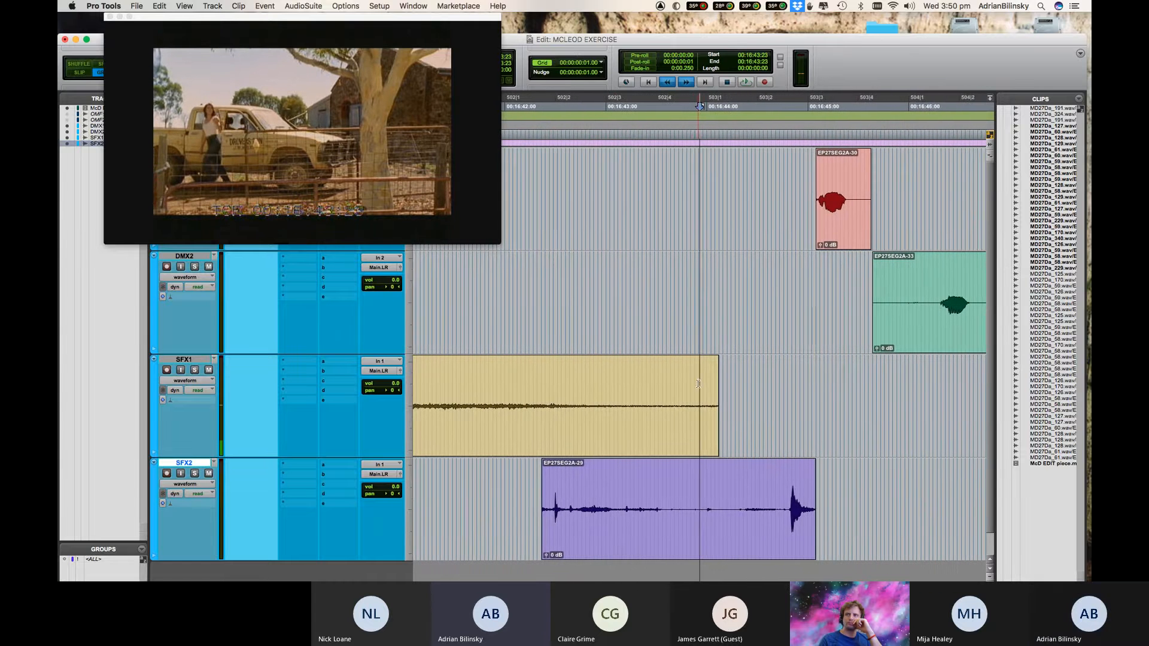
{"action": "left_click_drag", "start_coordinate": [688, 435], "coordinate": [545, 433]}
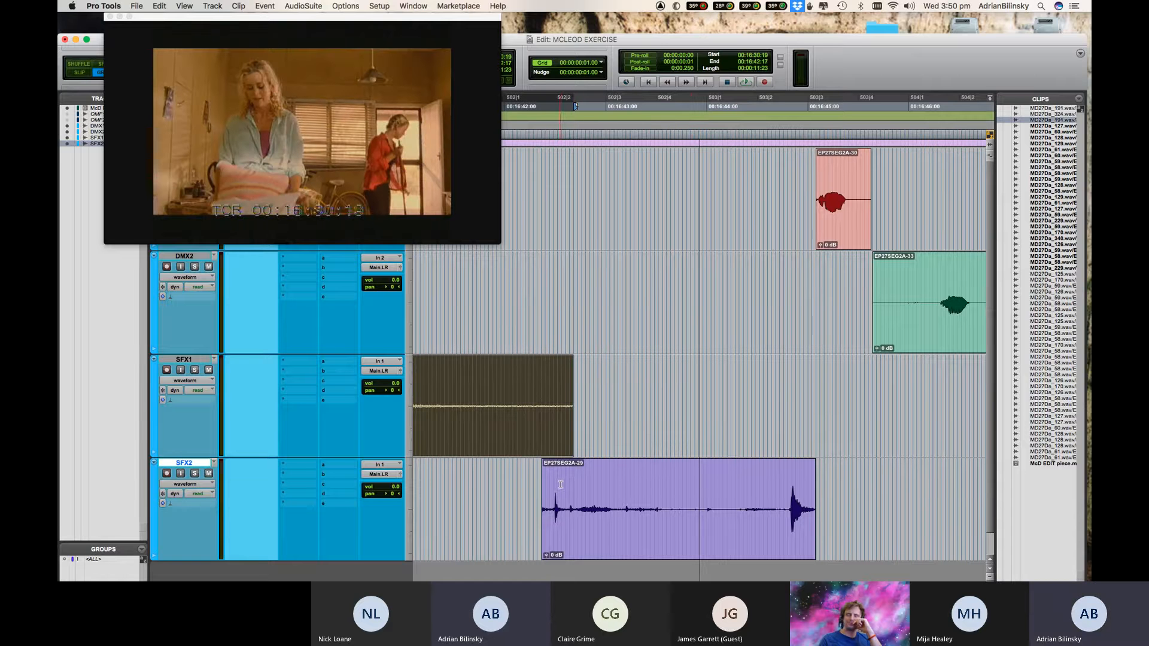
Add a short fade-out from about 00:16:42:11 at the SFX1 clip's end and a short fade-in at the SFX2 clip's start.
{"action": "left_click_drag", "start_coordinate": [581, 391], "coordinate": [549, 391]}
{"action": "key", "text": "f"}
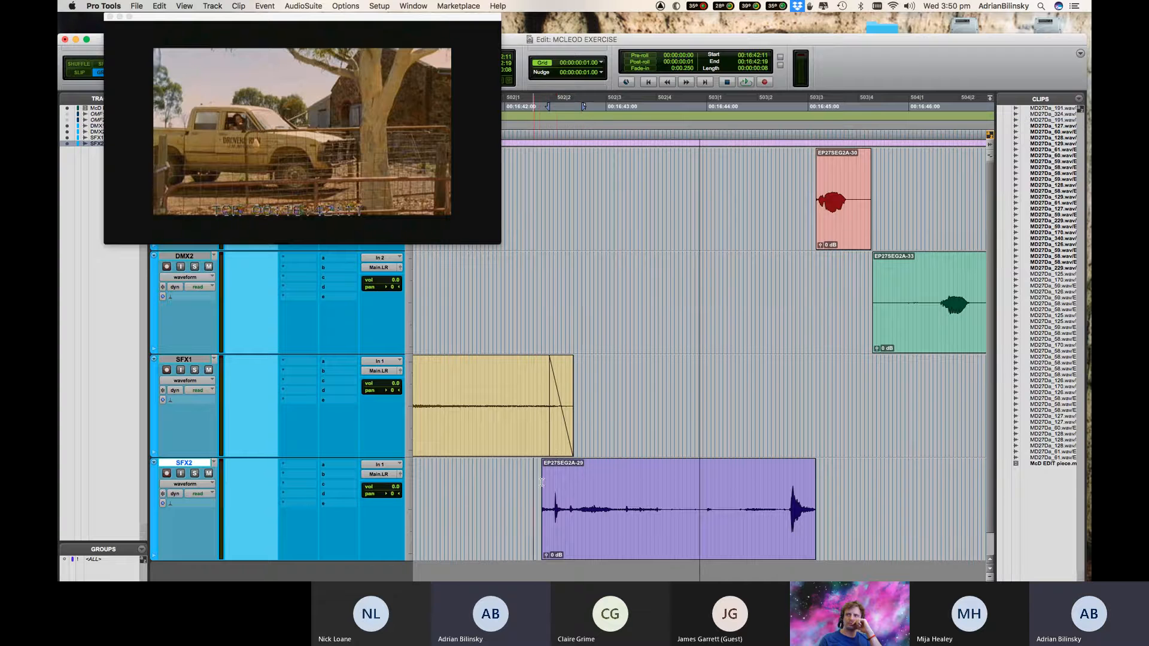
{"action": "left_click_drag", "start_coordinate": [558, 488], "coordinate": [532, 486]}
{"action": "key", "text": "f"}
Shift the SFX1 clip's fade-out earlier and shorten it to two frames, from 00:16:42:09 to 00:16:42:11.
{"action": "left_click", "coordinate": [525, 386]}
{"action": "key", "text": "t"}
{"action": "key", "text": "t"}
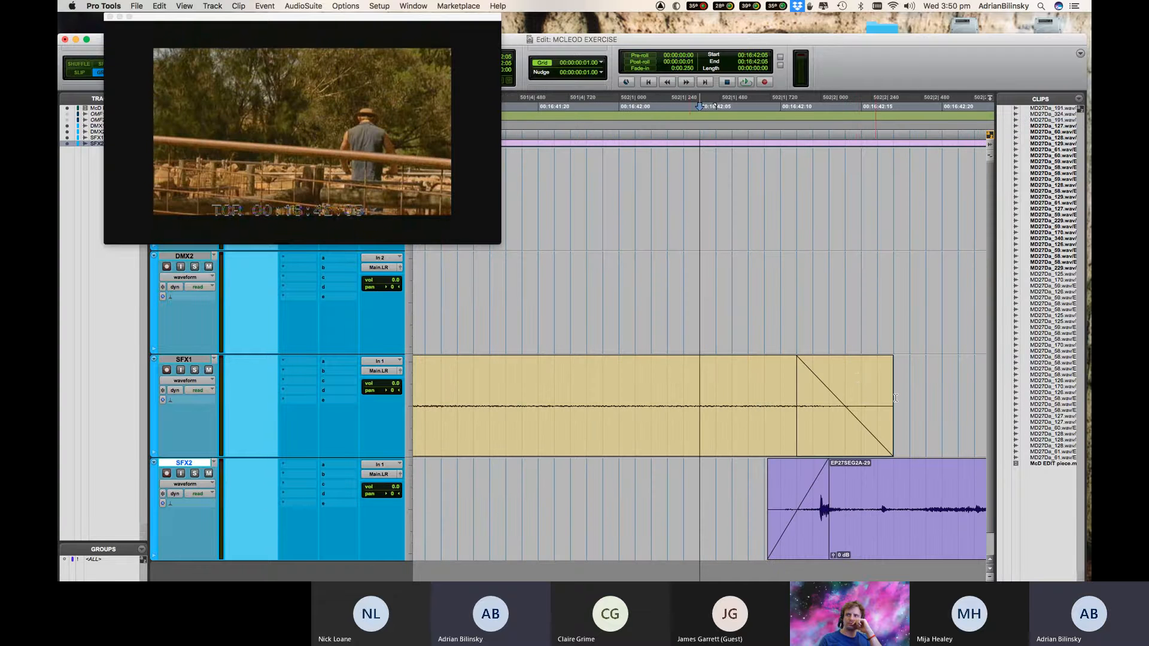
{"action": "left_click_drag", "start_coordinate": [888, 372], "coordinate": [845, 374]}
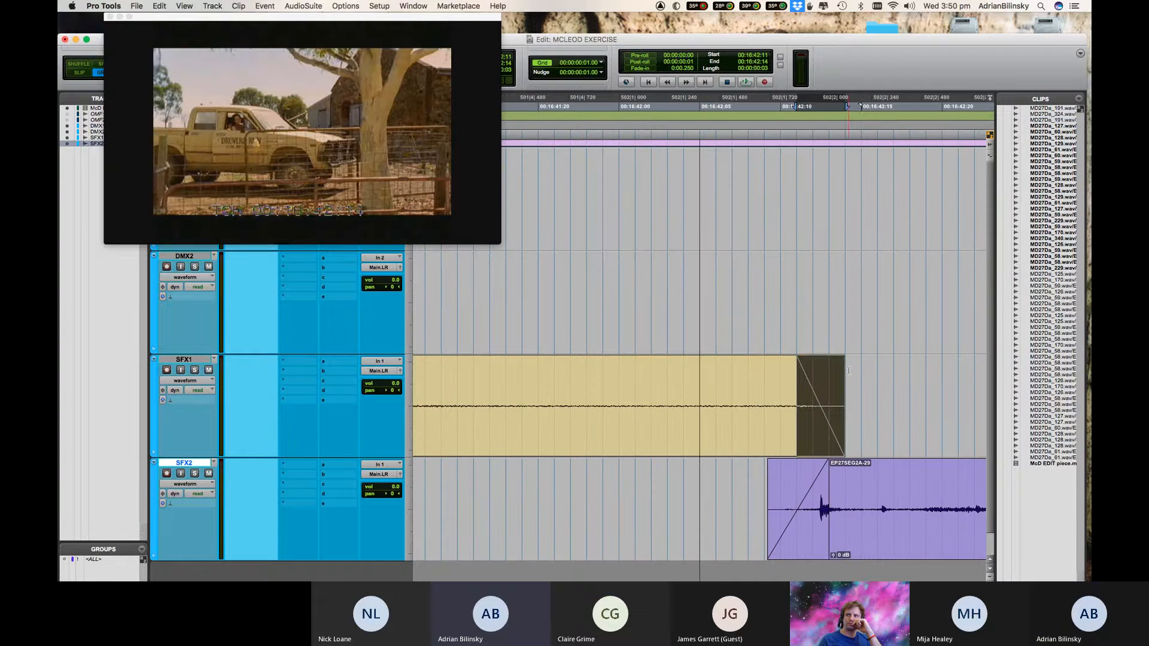
{"action": "left_click_drag", "start_coordinate": [827, 445], "coordinate": [792, 442]}
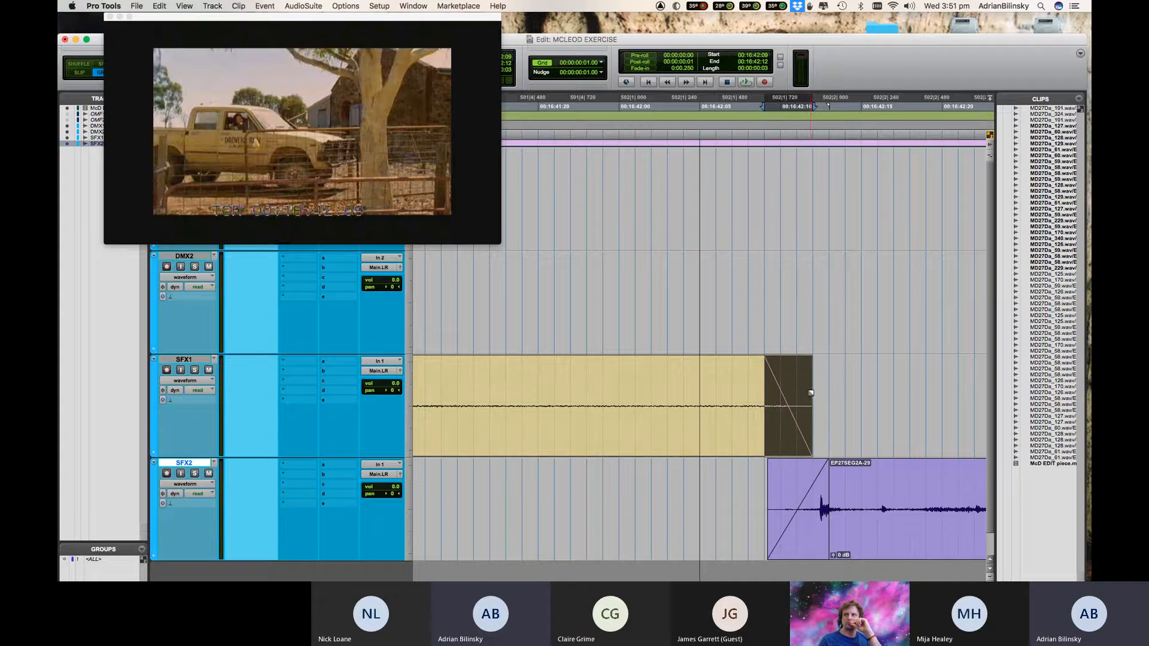
{"action": "left_click_drag", "start_coordinate": [811, 393], "coordinate": [796, 395]}
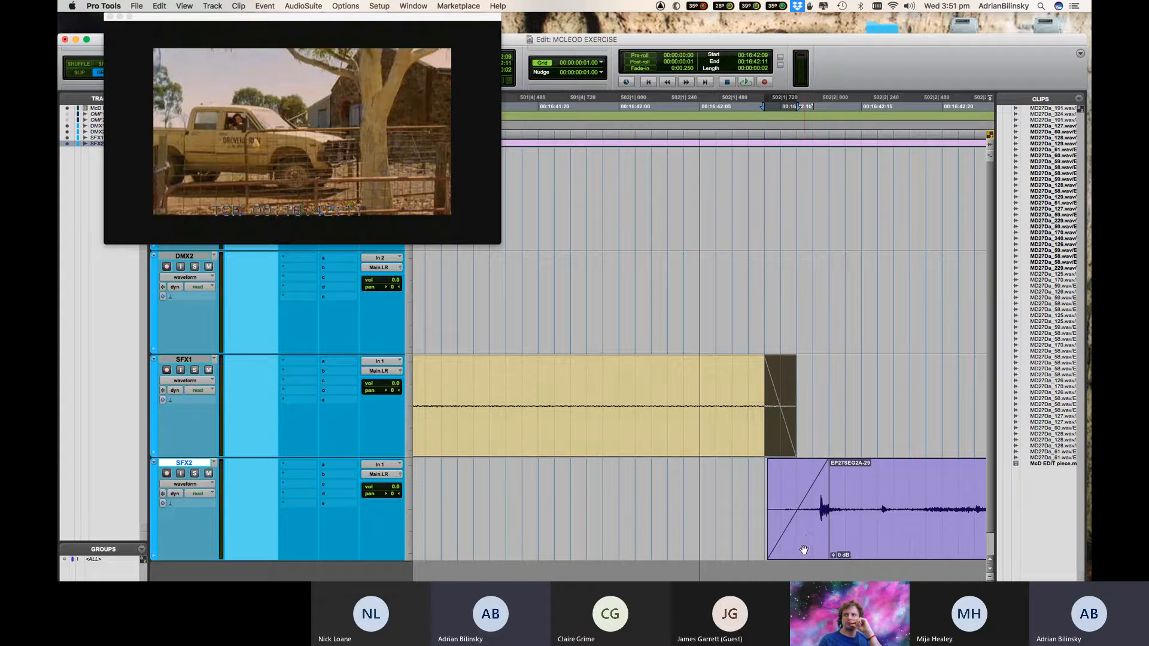
Shift the SFX2 clip's fade-in to start at about 00:16:42:08 and shorten it to two frames.
{"action": "left_click_drag", "start_coordinate": [804, 549], "coordinate": [785, 549]}
{"action": "left_click_drag", "start_coordinate": [809, 501], "coordinate": [780, 501]}
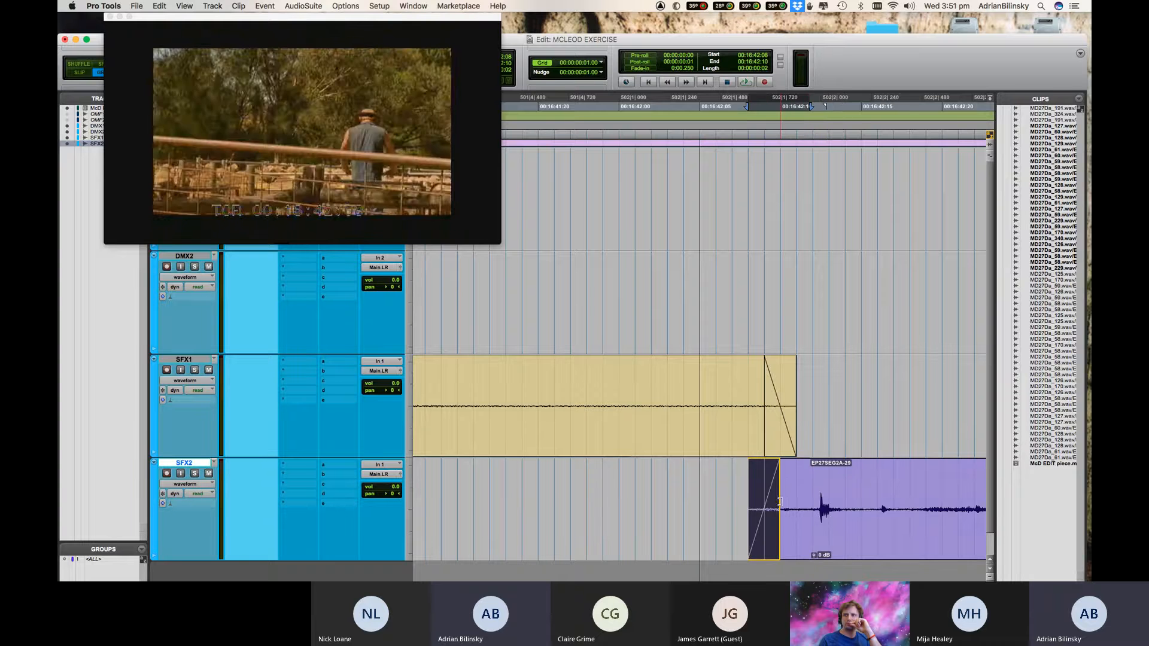
{"action": "key", "text": "r"}
{"action": "key", "text": "r"}
{"action": "key", "text": "r"}
{"action": "key", "text": "r"}
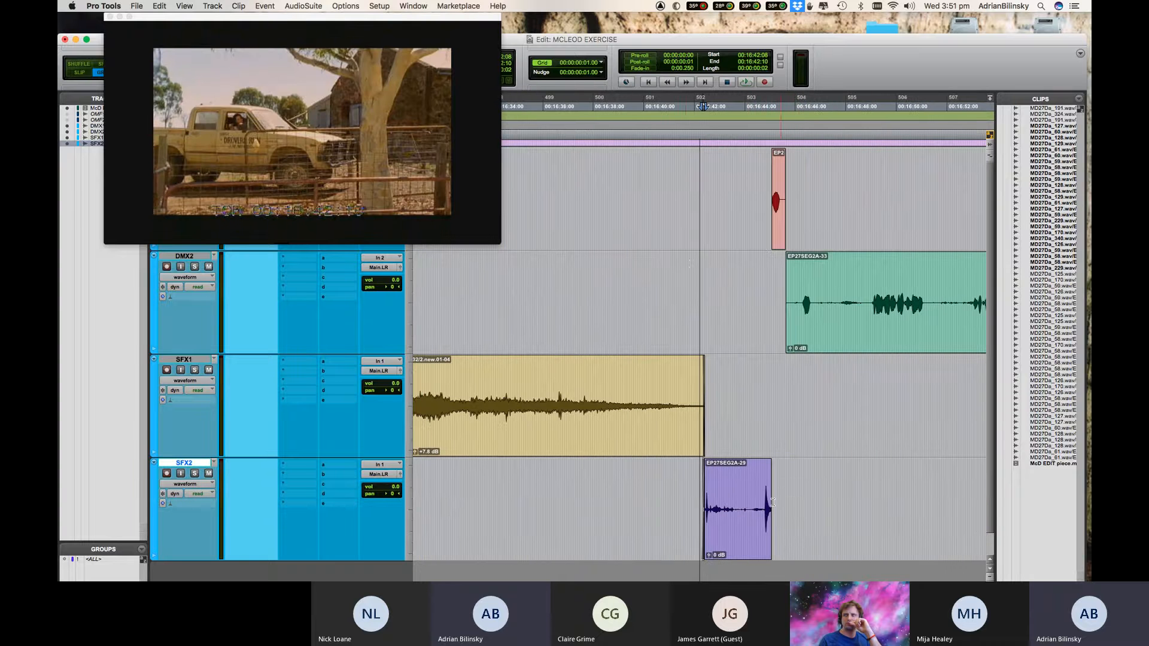
Examine the overlap of the SFX1 clip's fade-out and the SFX2 clip's fade-in between 00:16:42:08 and 00:16:42:11, frame by frame.
{"action": "left_click", "coordinate": [698, 266]}
{"action": "key", "text": "t"}
{"action": "key", "text": "t"}
{"action": "key", "text": "t"}
{"action": "key", "text": "t"}
{"action": "key", "text": "t"}
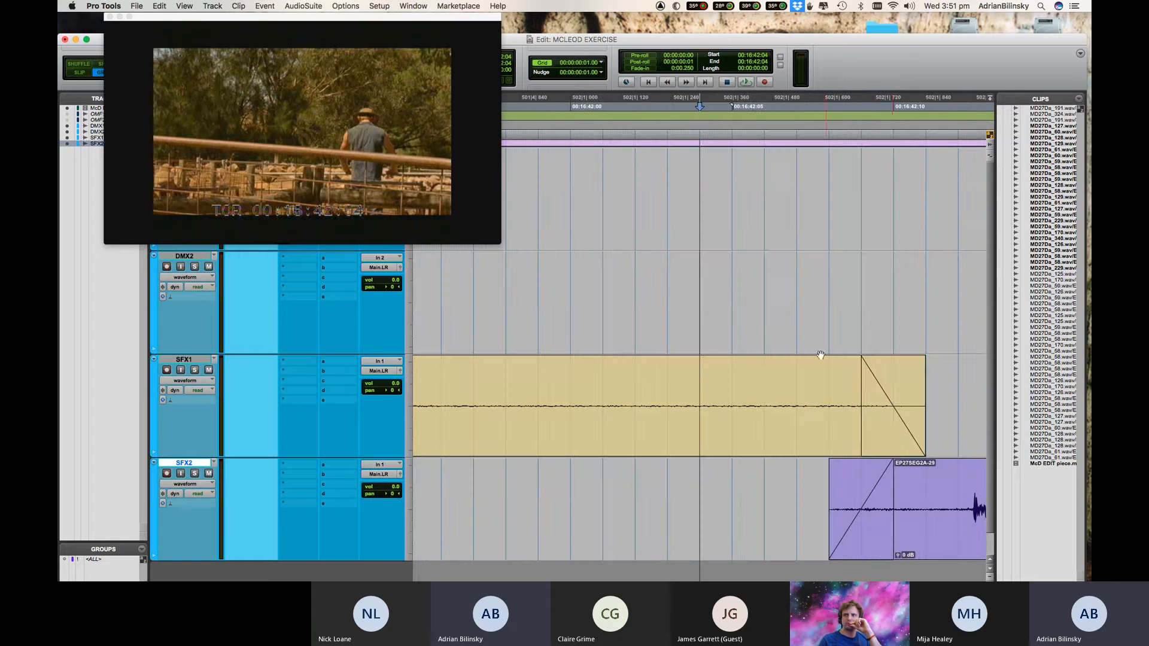
{"action": "left_click_drag", "start_coordinate": [796, 269], "coordinate": [893, 269]}
{"action": "left_click", "coordinate": [892, 270]}
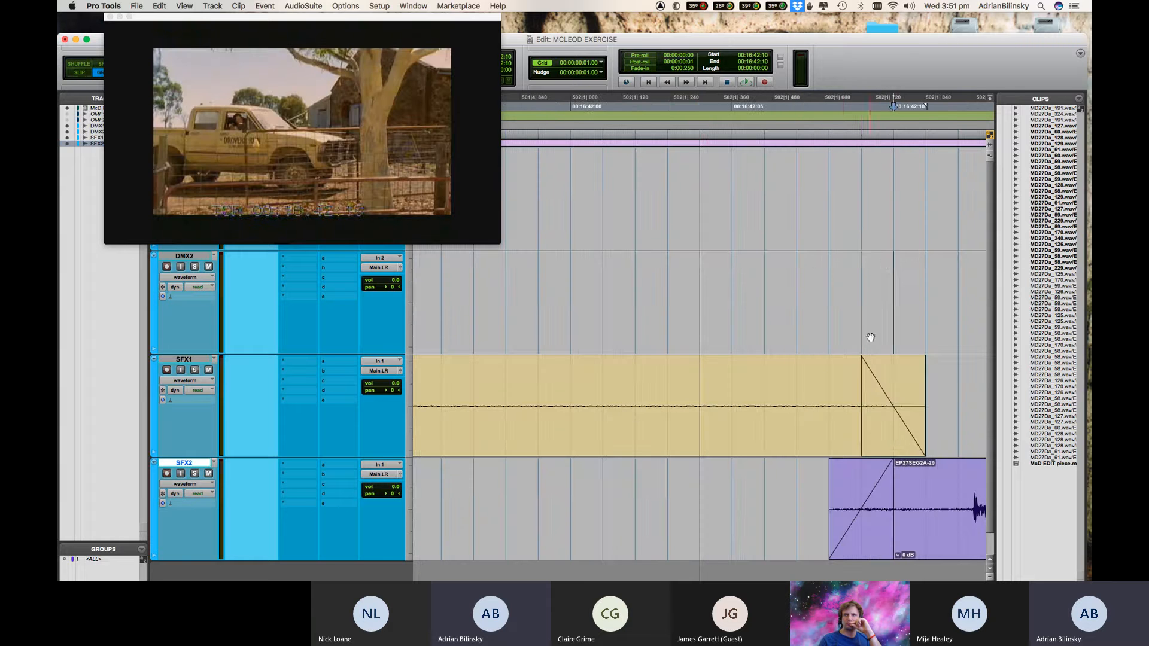
{"action": "left_click", "coordinate": [890, 433]}
{"action": "left_click", "coordinate": [864, 551]}
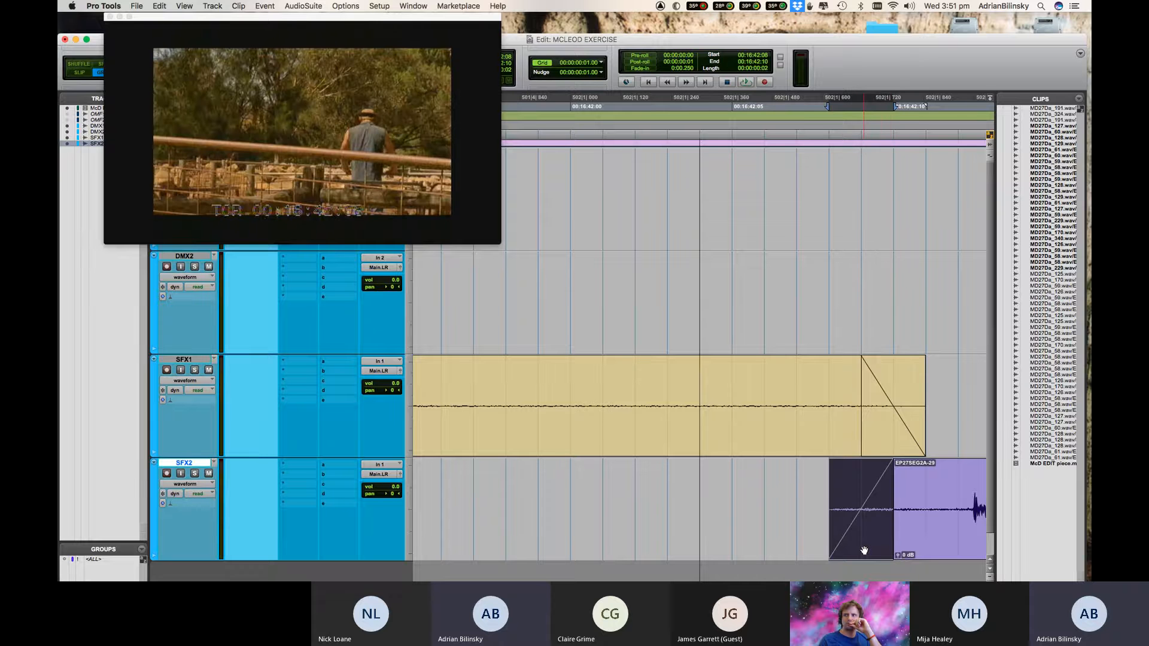
{"action": "left_click", "coordinate": [886, 435]}
{"action": "left_click_drag", "start_coordinate": [830, 269], "coordinate": [919, 271]}
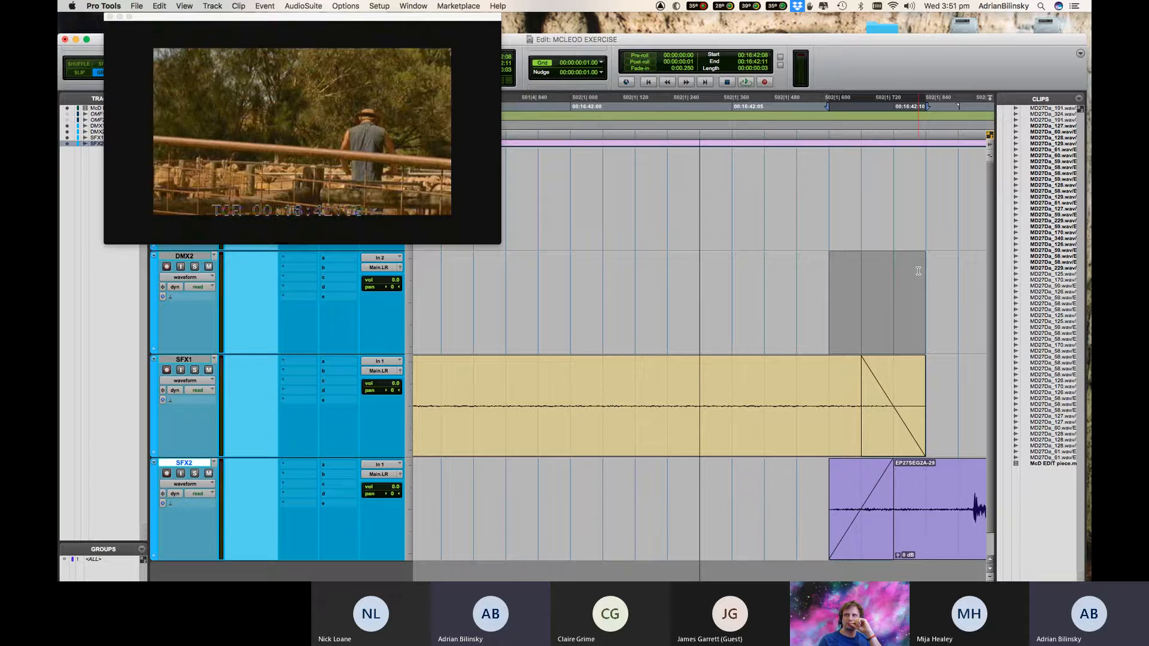
Play back the SFX1-to-SFX2 transition starting from about 00:16:36, inside the first SFX1 clip.
{"action": "key", "text": "super+bracketleft"}
{"action": "key", "text": "super+bracketleft"}
{"action": "key", "text": "super+bracketleft"}
{"action": "key", "text": "super+bracketleft"}
{"action": "key", "text": "super+bracketleft"}
{"action": "key", "text": "super+bracketleft"}
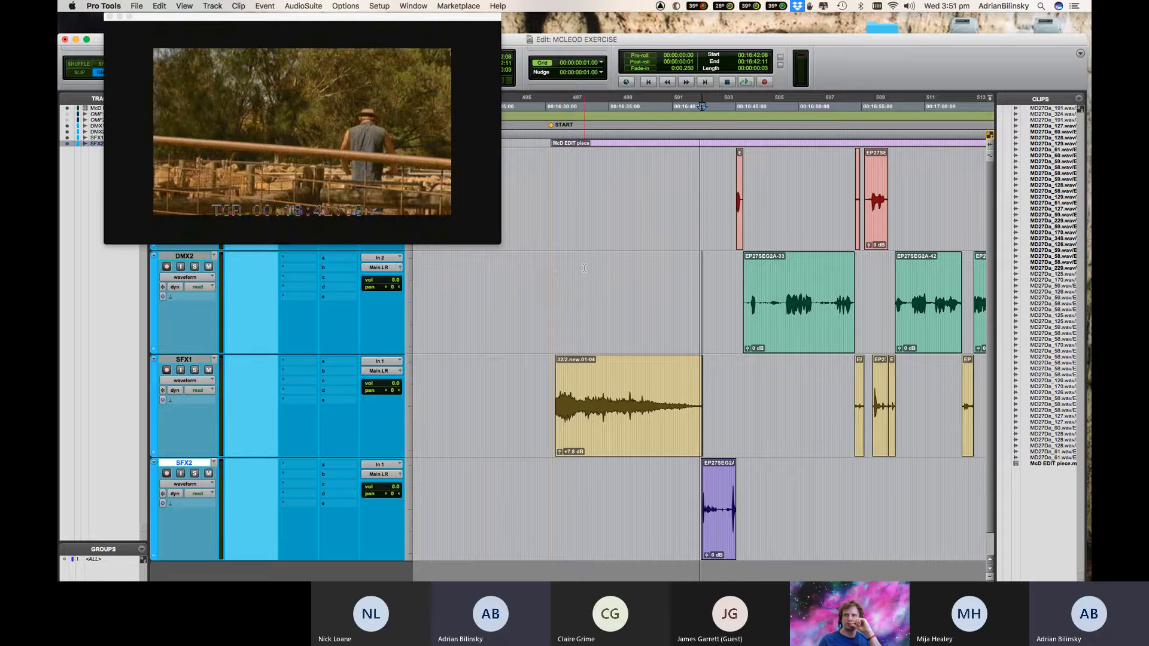
{"action": "left_click", "coordinate": [632, 274]}
{"action": "key", "text": "space"}
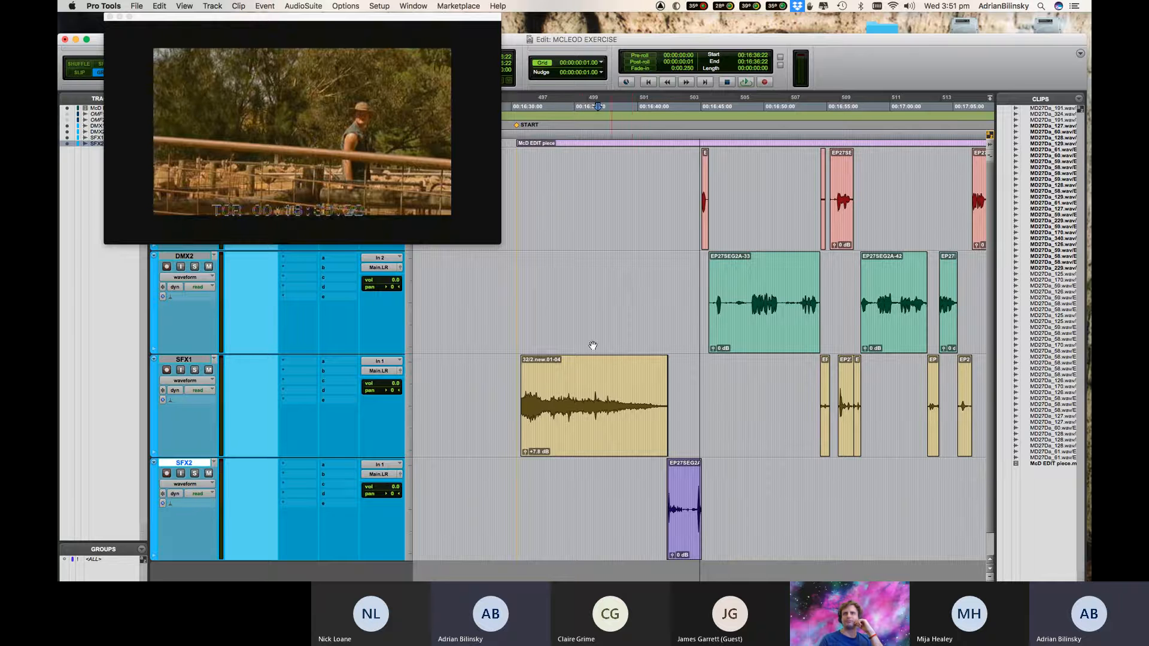
Trim the start of the first SFX1 clip to about 00:16:32:04 and select four frames across the new start.
{"action": "left_click", "coordinate": [633, 382]}
{"action": "key", "text": "t"}
{"action": "key", "text": "t"}
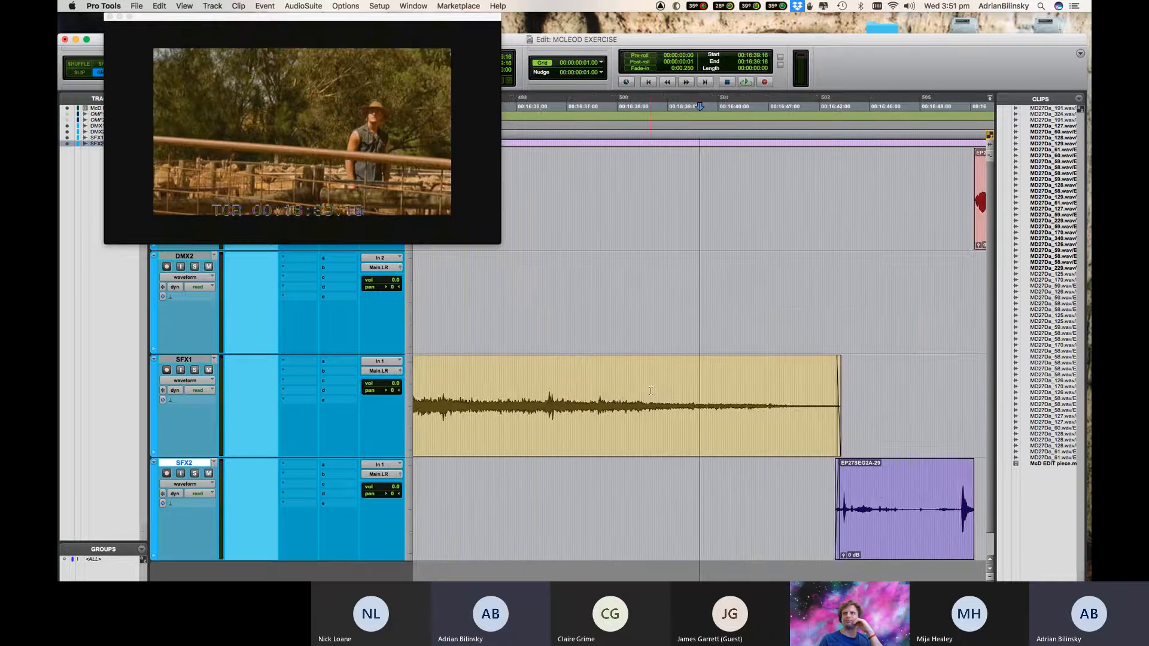
{"action": "key", "text": "r"}
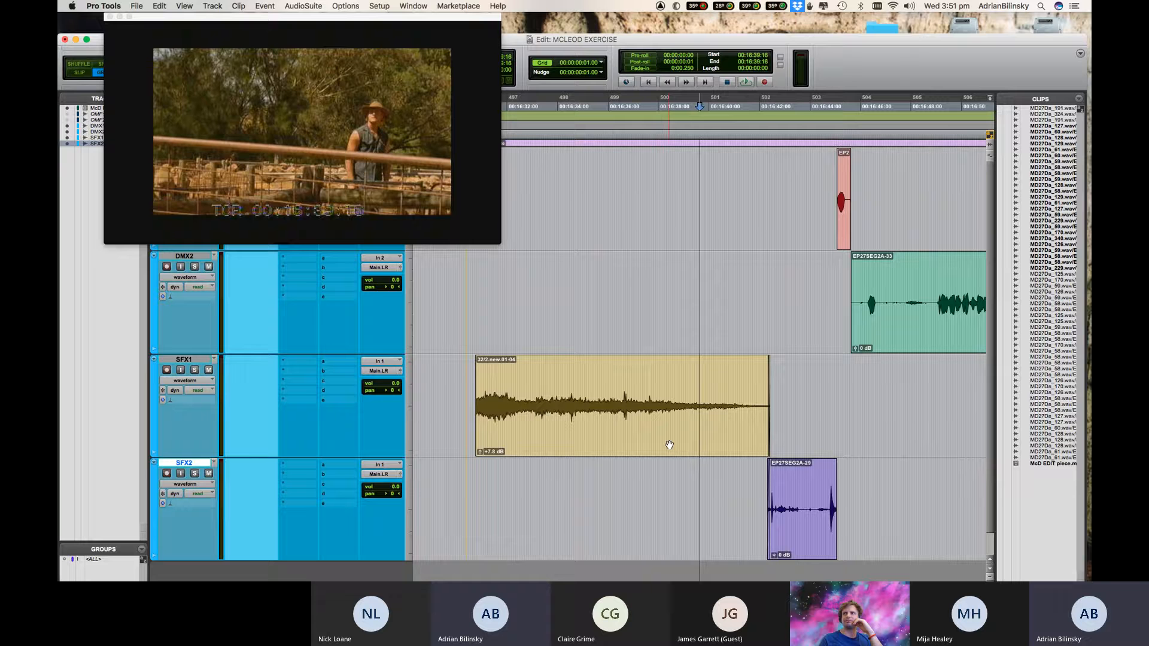
{"action": "left_click", "coordinate": [503, 383]}
{"action": "key", "text": "t"}
{"action": "key", "text": "t"}
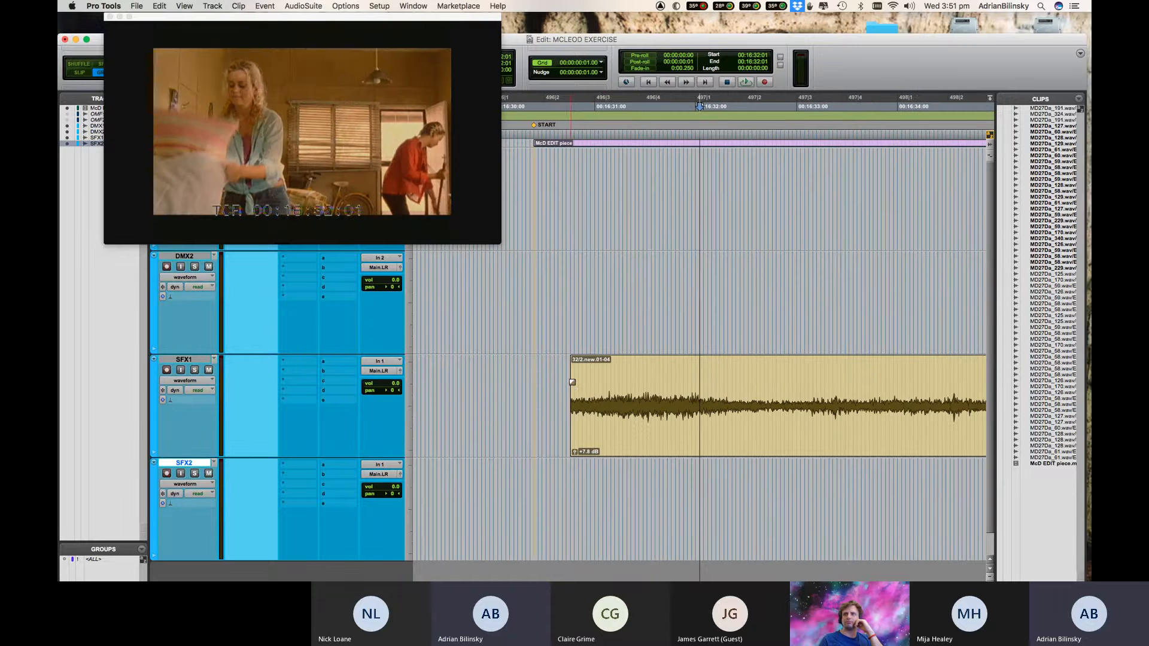
{"action": "left_click_drag", "start_coordinate": [572, 382], "coordinate": [713, 379]}
{"action": "left_click_drag", "start_coordinate": [704, 378], "coordinate": [719, 378]}
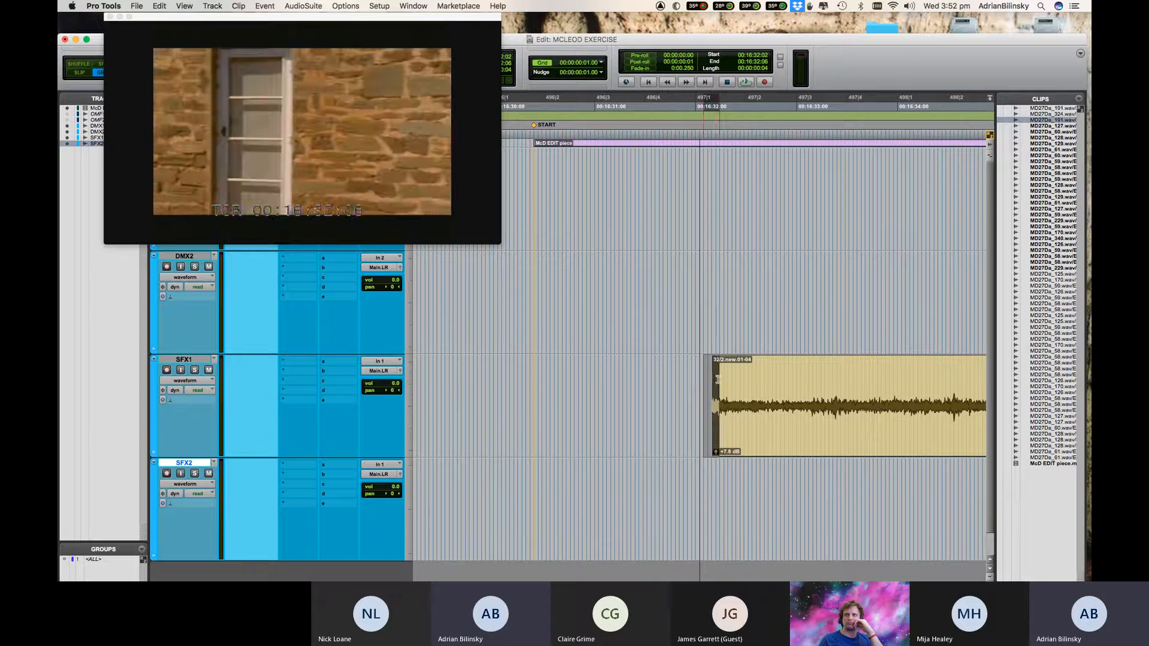
{"action": "key", "text": "r"}
{"action": "key", "text": "r"}
{"action": "key", "text": "r"}
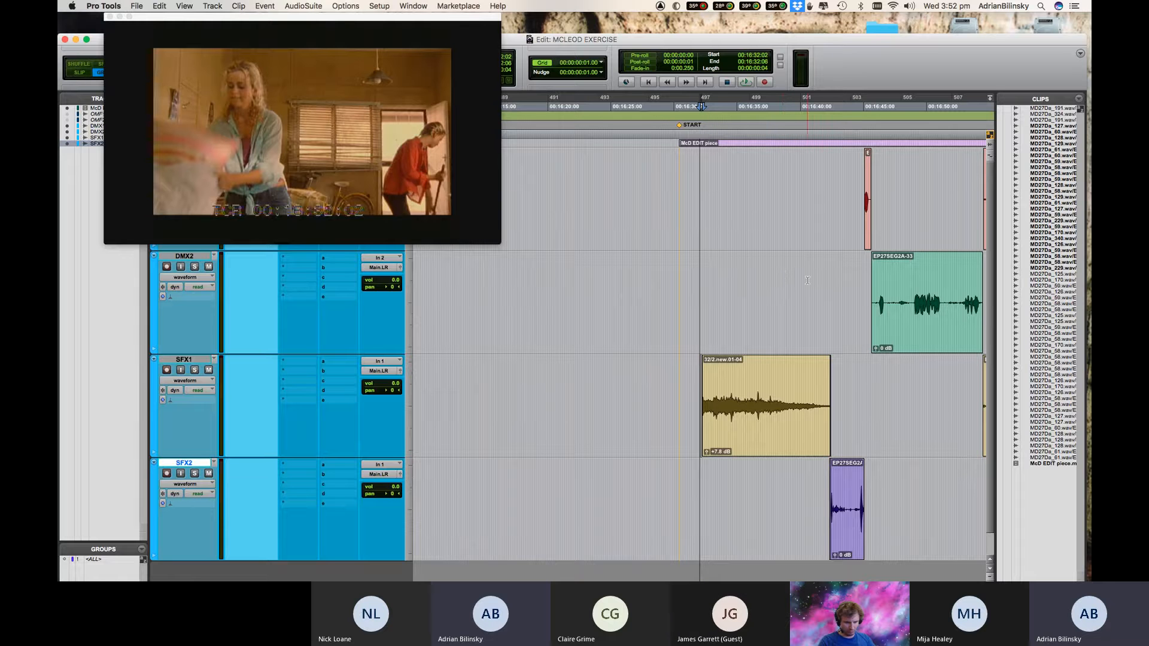
Play from 00:16:40:07 through the SFX2 clip to check the transition into the dialogue clips.
{"action": "mouse_move", "coordinate": [707, 296]}
{"action": "left_mouse_down"}
{"action": "mouse_move", "coordinate": [736, 292]}
{"action": "mouse_move", "coordinate": [693, 291]}
{"action": "mouse_move", "coordinate": [715, 295]}
{"action": "left_mouse_up"}
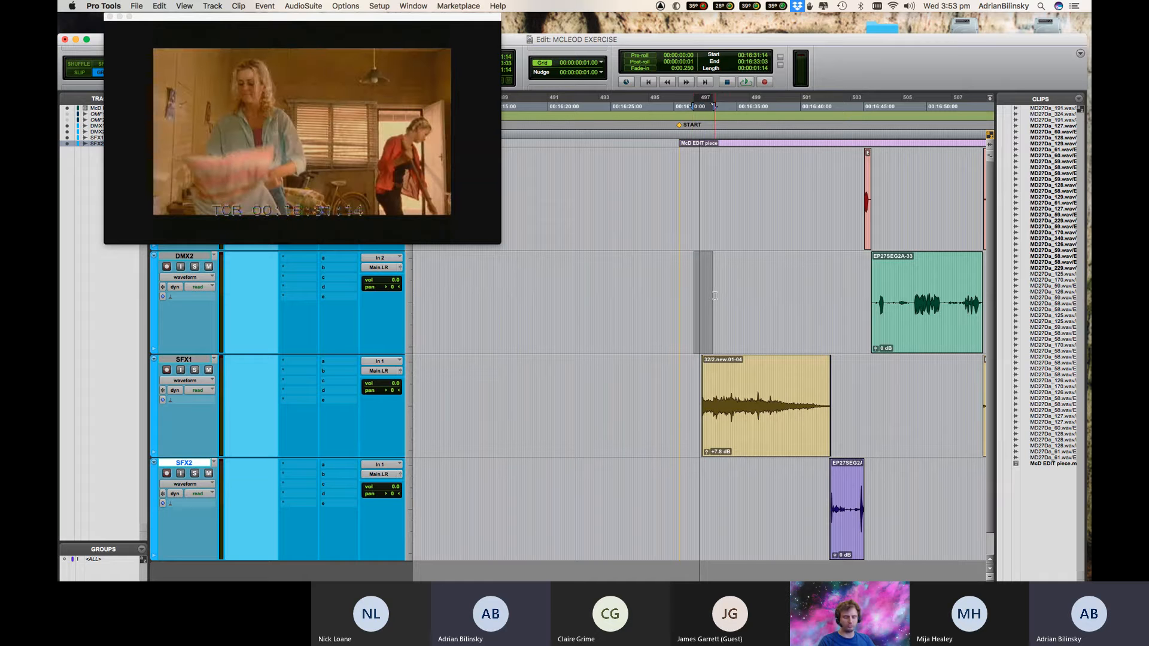
{"action": "left_click", "coordinate": [803, 277]}
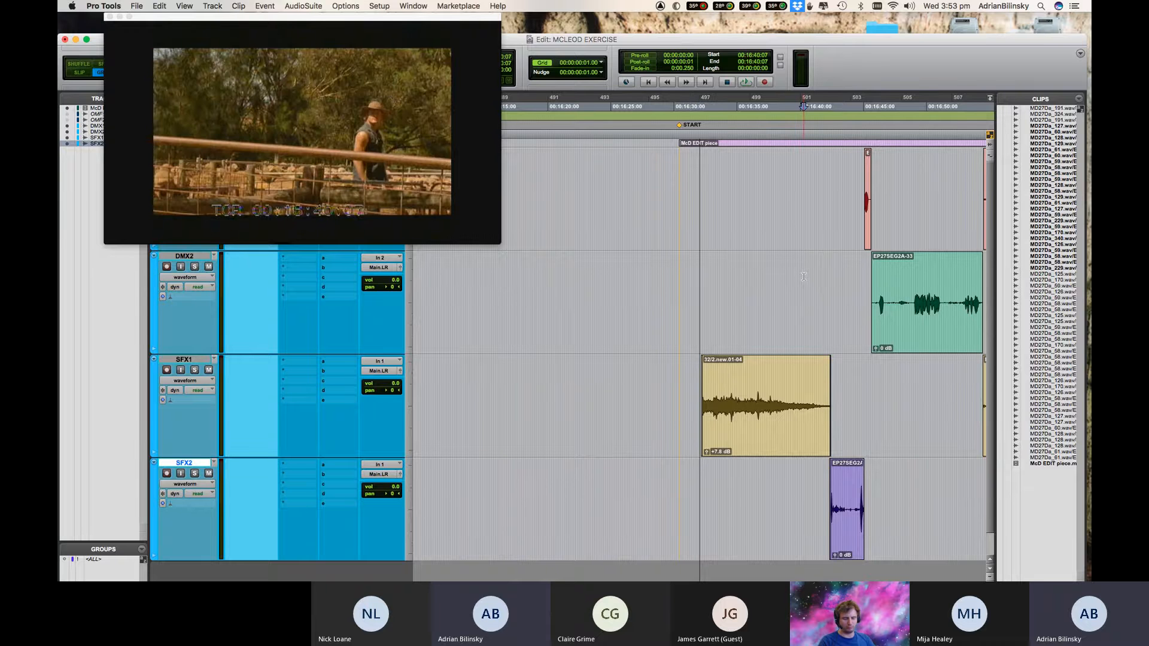
{"action": "key", "text": "space"}
{"action": "key", "text": "t"}
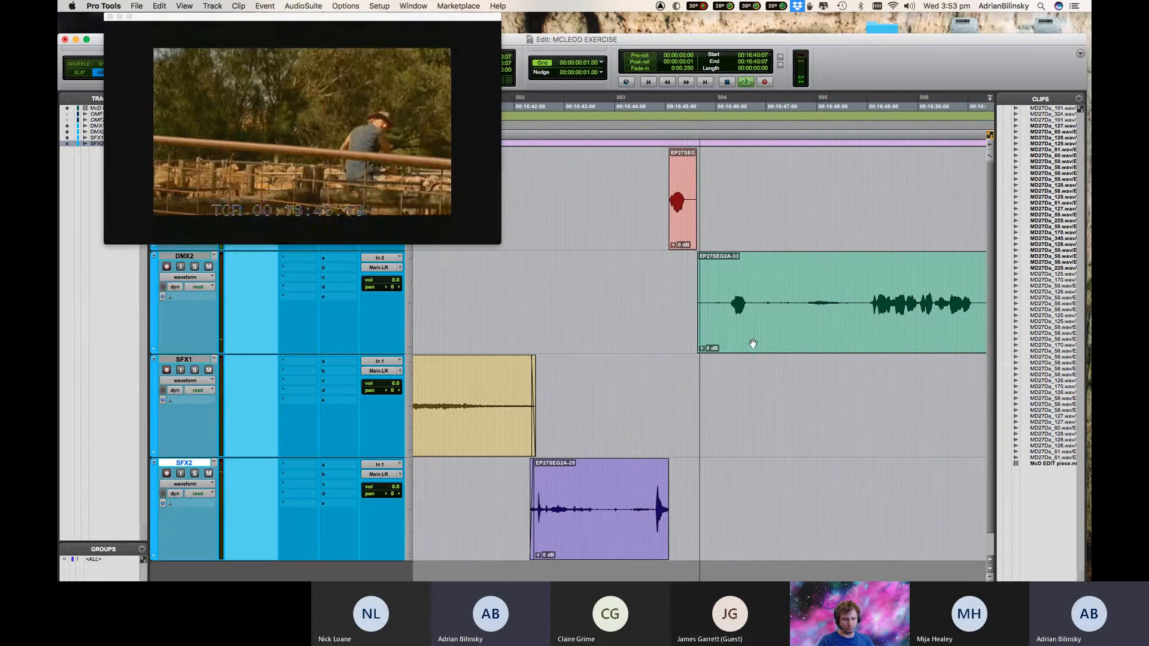
{"action": "key", "text": "t"}
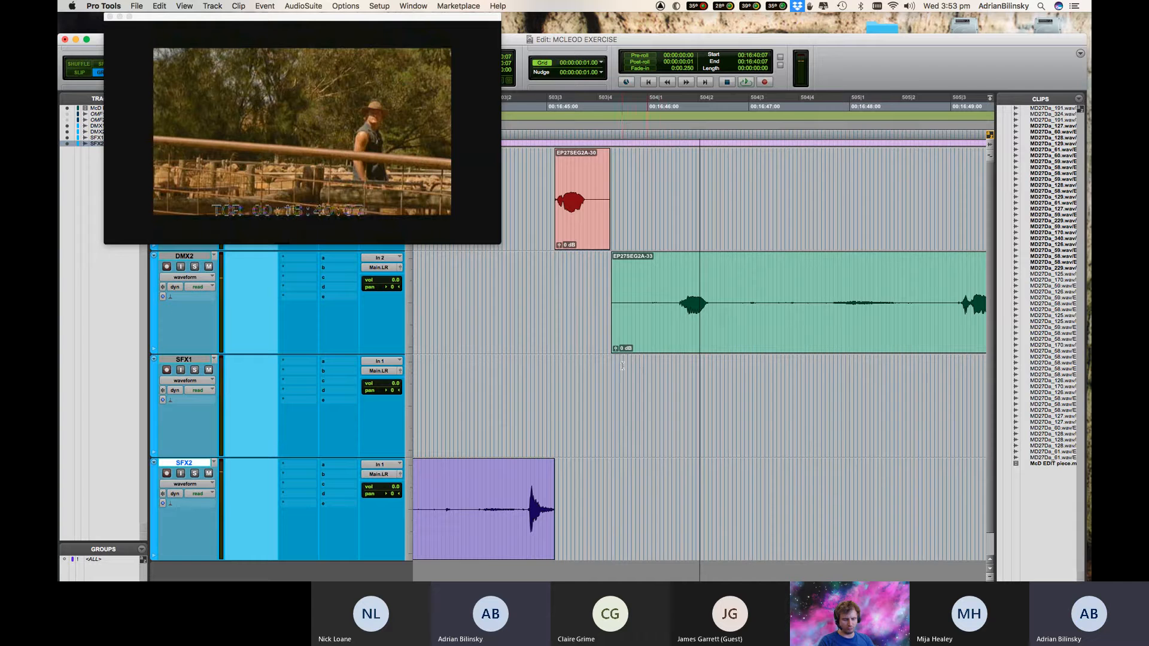
{"action": "key", "text": "r"}
Extend the SFX2 clip's end to about 00:16:45:11 and add a fade-out over its last two frames from 00:16:45:09.
{"action": "left_click", "coordinate": [623, 496]}
{"action": "key", "text": "t"}
{"action": "key", "text": "t"}
{"action": "key", "text": "t"}
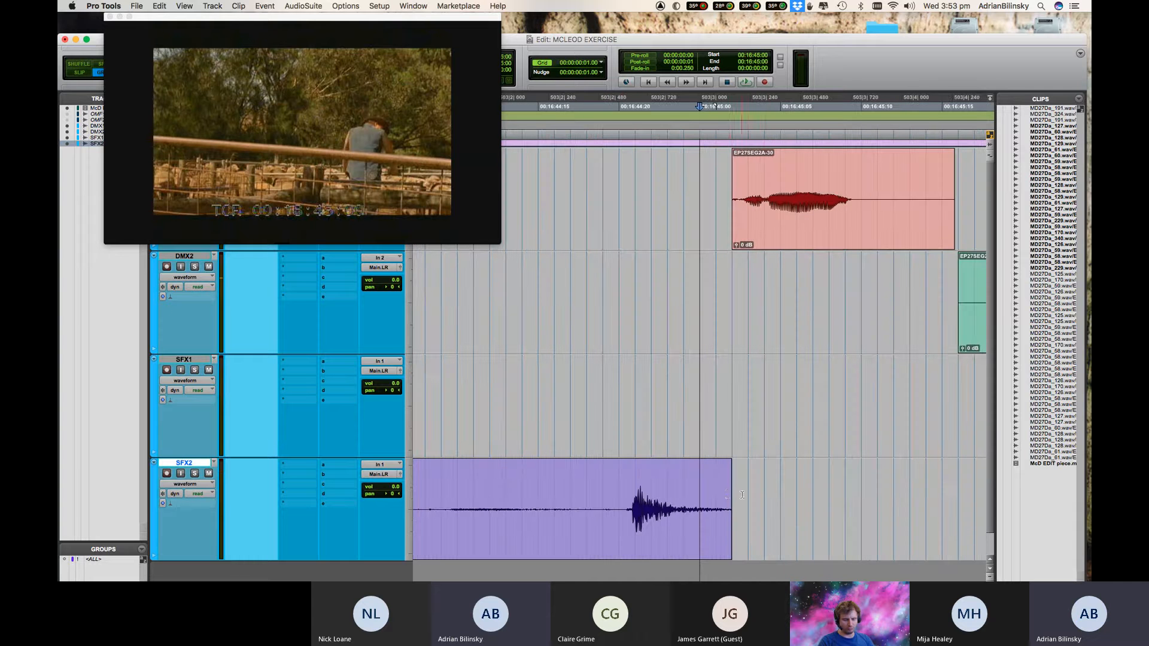
{"action": "left_click_drag", "start_coordinate": [727, 494], "coordinate": [845, 483]}
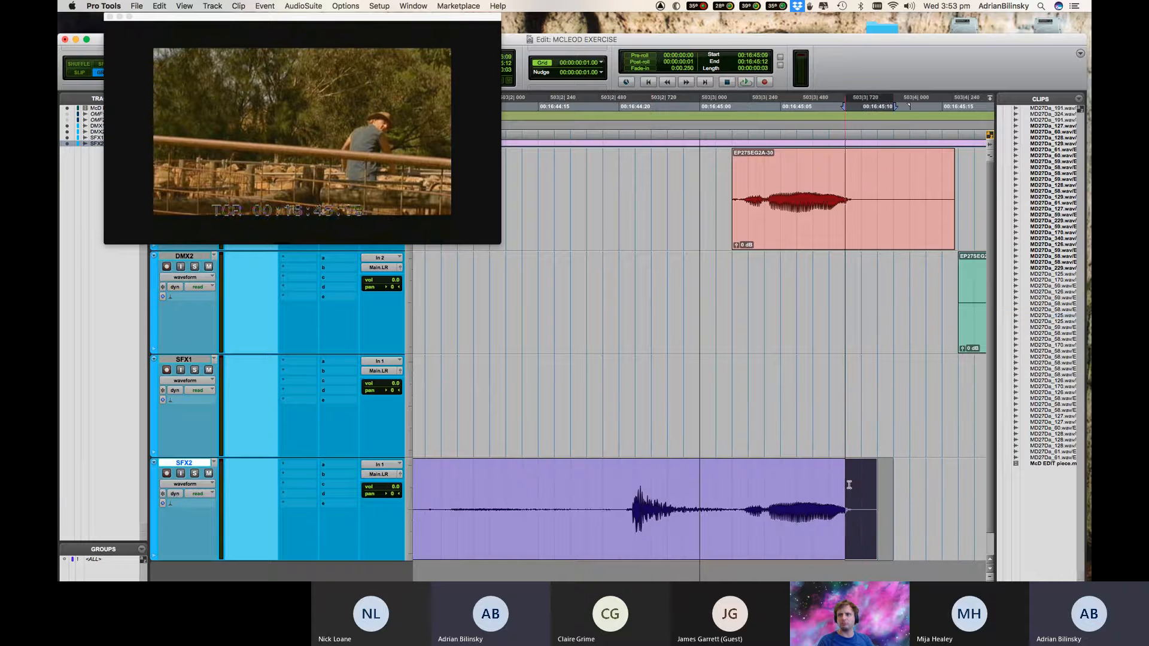
{"action": "key", "text": "ctrl+f"}
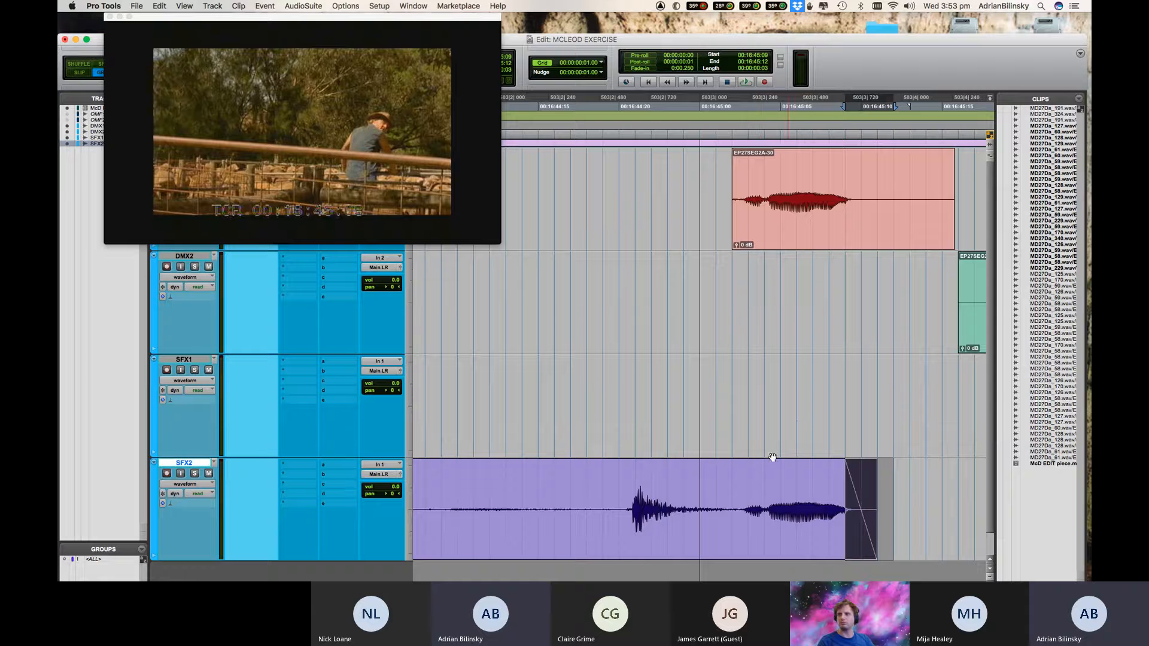
Pull the end of the SFX2 clip back so its two-frame fade-out runs from 00:16:45:01 to 00:16:45:03.
{"action": "left_click", "coordinate": [820, 413]}
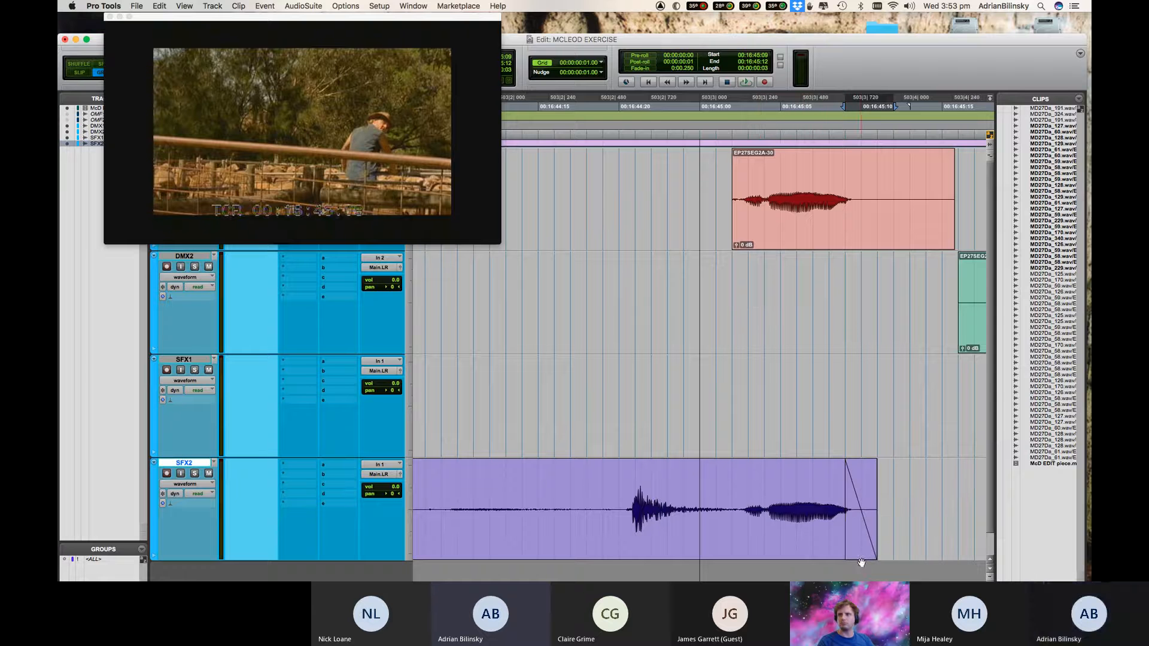
{"action": "left_click_drag", "start_coordinate": [857, 555], "coordinate": [802, 353]}
{"action": "left_click_drag", "start_coordinate": [774, 556], "coordinate": [725, 558]}
{"action": "left_click", "coordinate": [734, 280]}
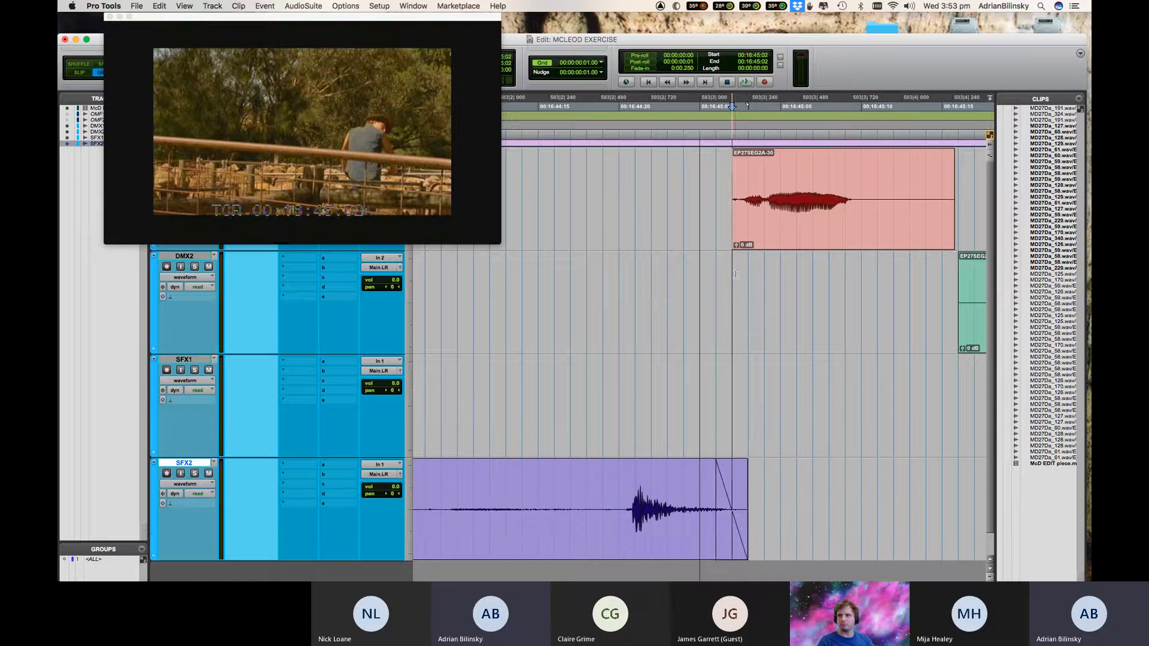
Start the DMX1 clip at 00:16:45:00 with a two-frame fade-in, overlapping the SFX2 clip's fade-out.
{"action": "key", "text": "t"}
{"action": "left_click_drag", "start_coordinate": [706, 174], "coordinate": [635, 174]}
{"action": "left_click_drag", "start_coordinate": [639, 277], "coordinate": [731, 281]}
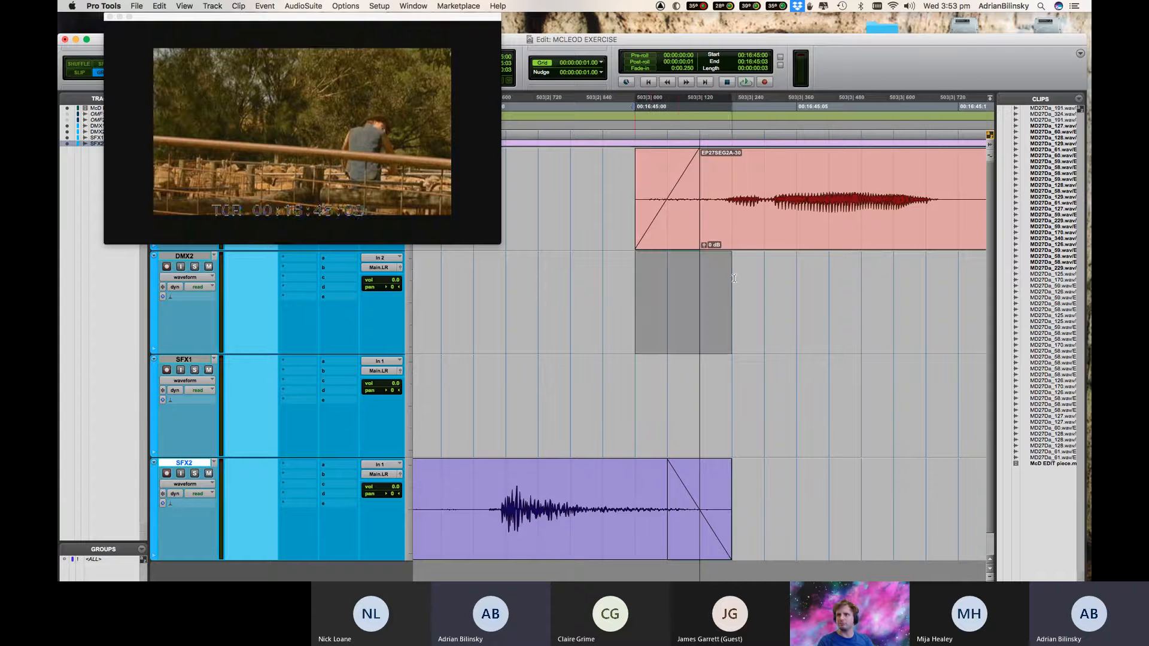
{"action": "left_click", "coordinate": [671, 243]}
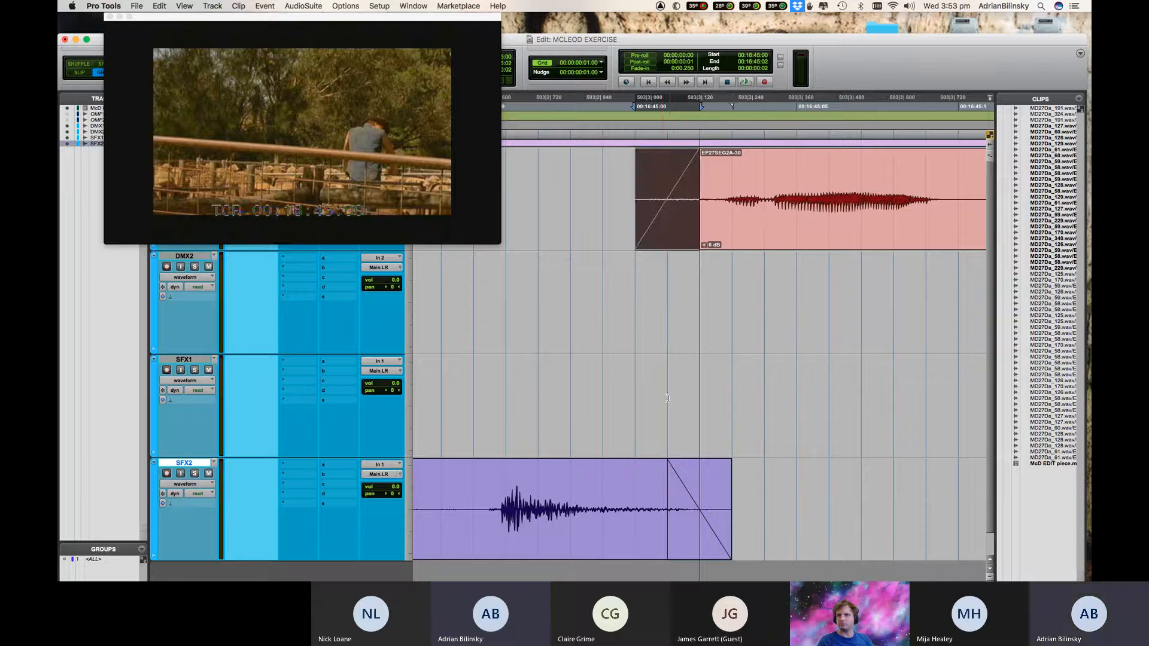
{"action": "left_click", "coordinate": [684, 552]}
Play back the transition from the SFX2 clip into the DMX1 clip from about 00:16:44:18.
{"action": "key", "text": "r"}
{"action": "key", "text": "r"}
{"action": "key", "text": "r"}
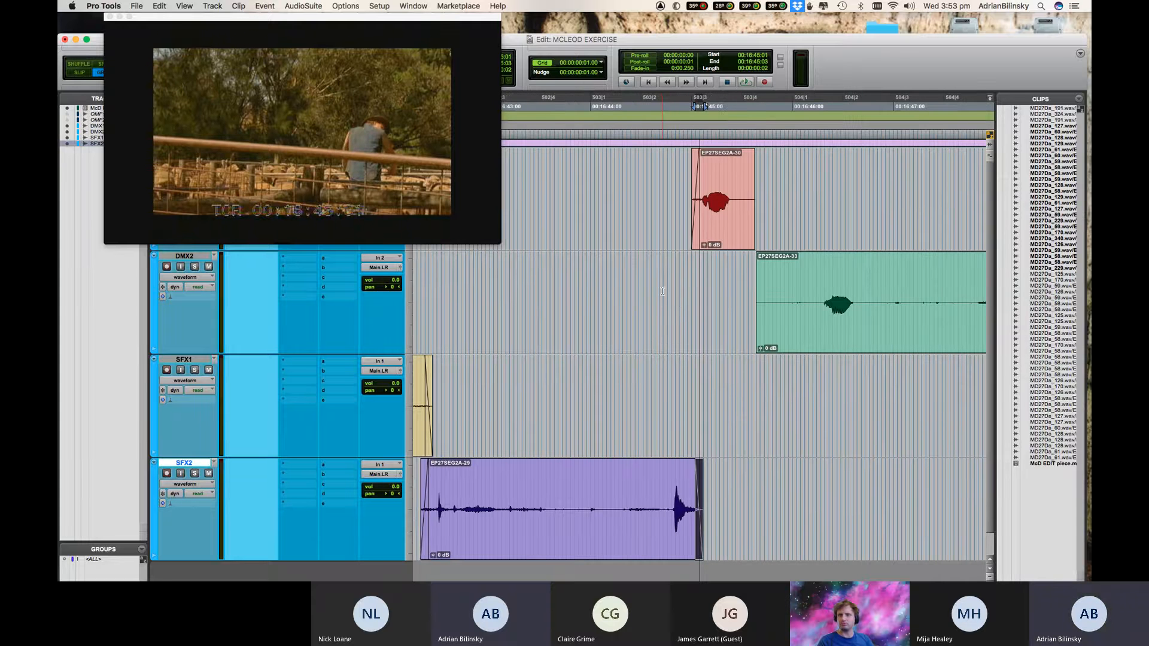
{"action": "left_click", "coordinate": [662, 291]}
{"action": "key", "text": "space"}
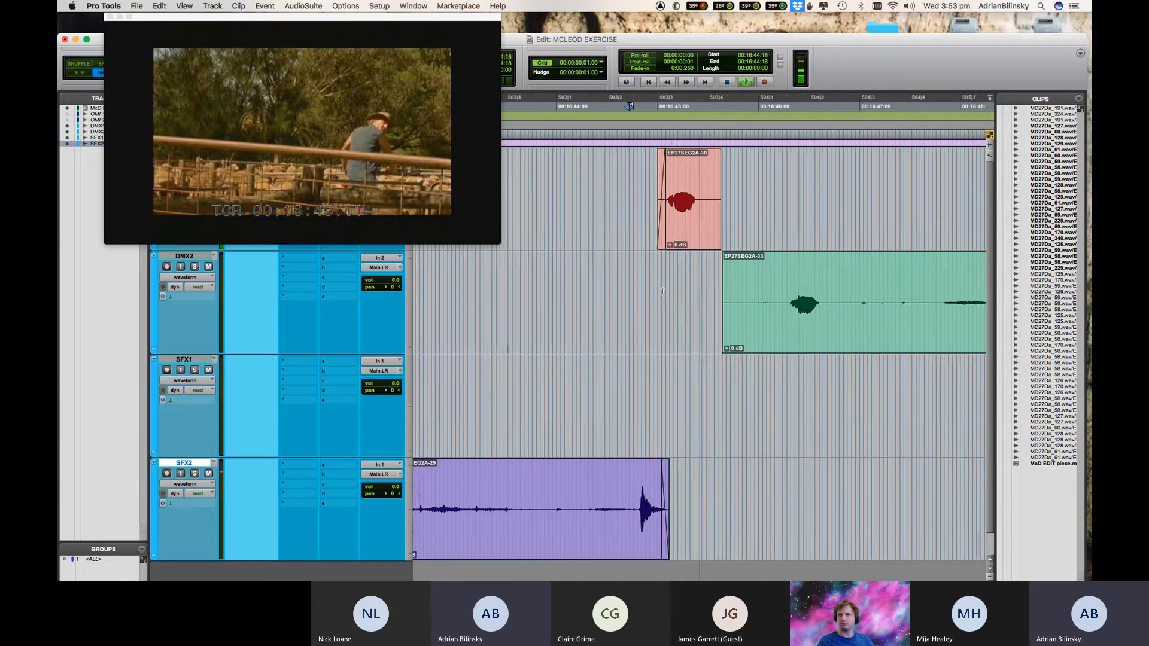
{"action": "key", "text": "space"}
Extend the end of the DMX1 clip to about 00:16:46:21 so it overlaps the following DMX2 clip.
{"action": "left_click", "coordinate": [619, 207]}
{"action": "key", "text": "t"}
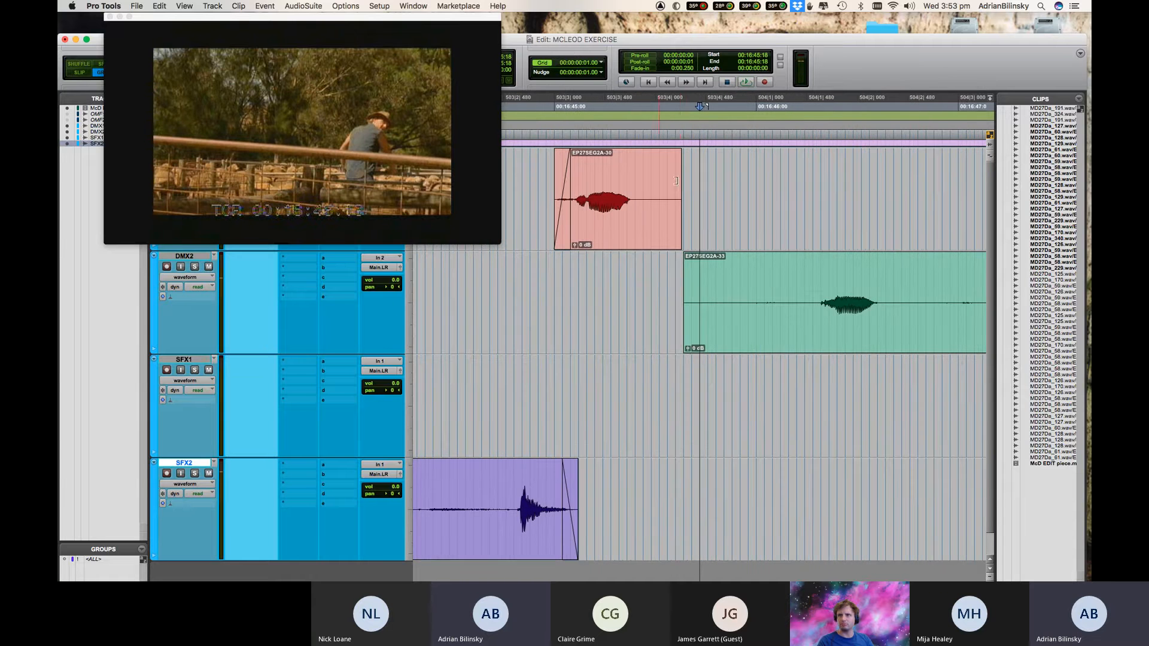
{"action": "left_click_drag", "start_coordinate": [678, 183], "coordinate": [926, 170]}
Shuttle through the extended DMX1 clip to check the sound beneath the start of the DMX2 clip.
{"action": "left_click", "coordinate": [536, 168]}
{"action": "key", "text": "ctrl+5"}
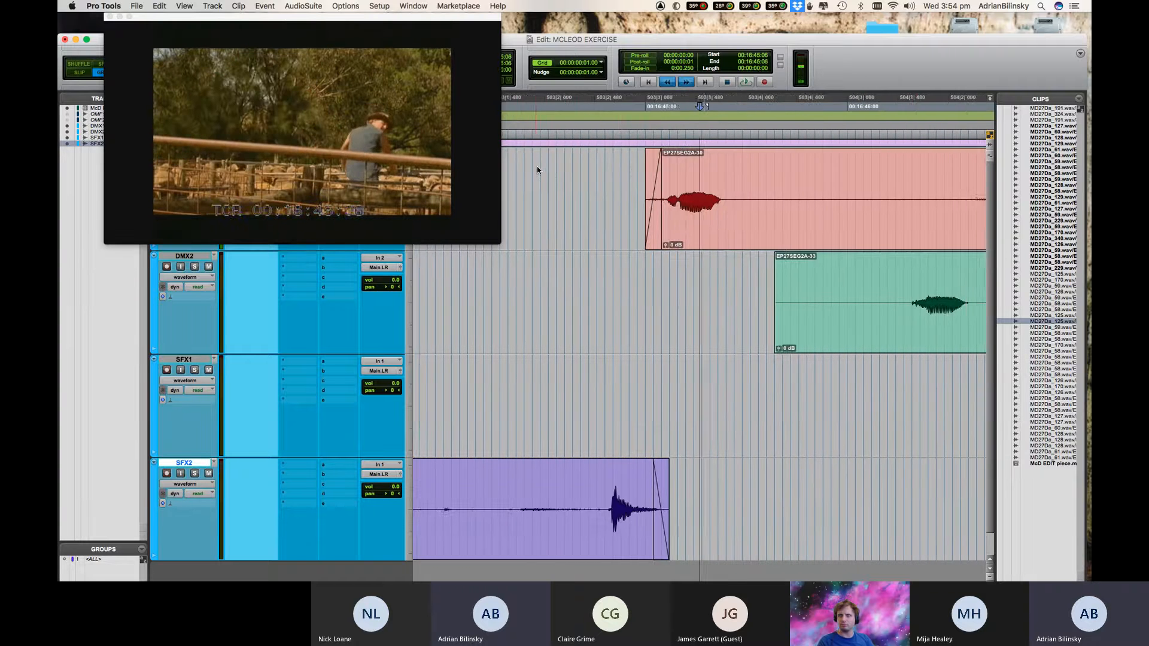
{"action": "key", "text": "minus"}
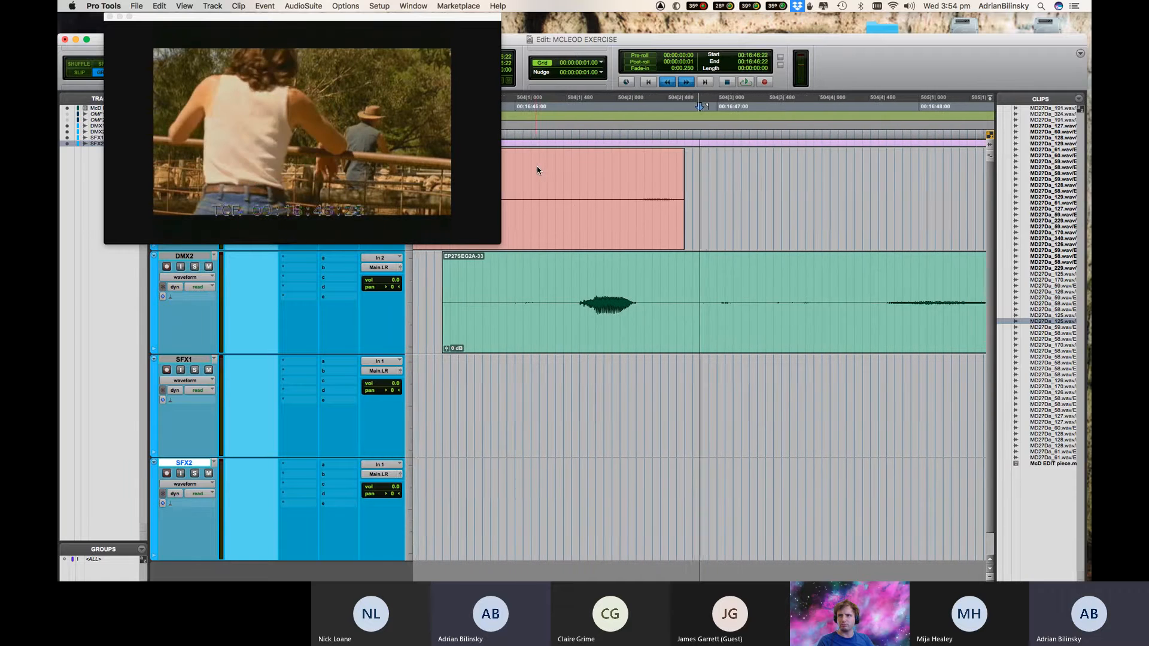
{"action": "key", "text": "space"}
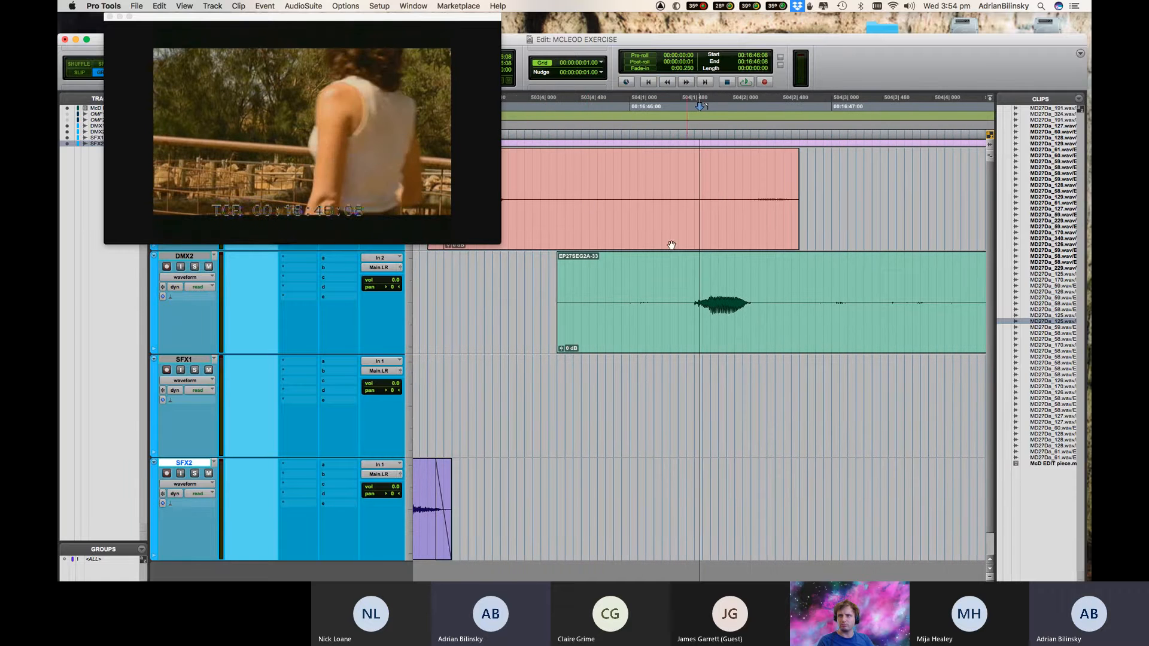
{"action": "key", "text": "r"}
{"action": "left_click_drag", "start_coordinate": [549, 171], "coordinate": [702, 172]}
{"action": "left_click", "coordinate": [702, 173]}
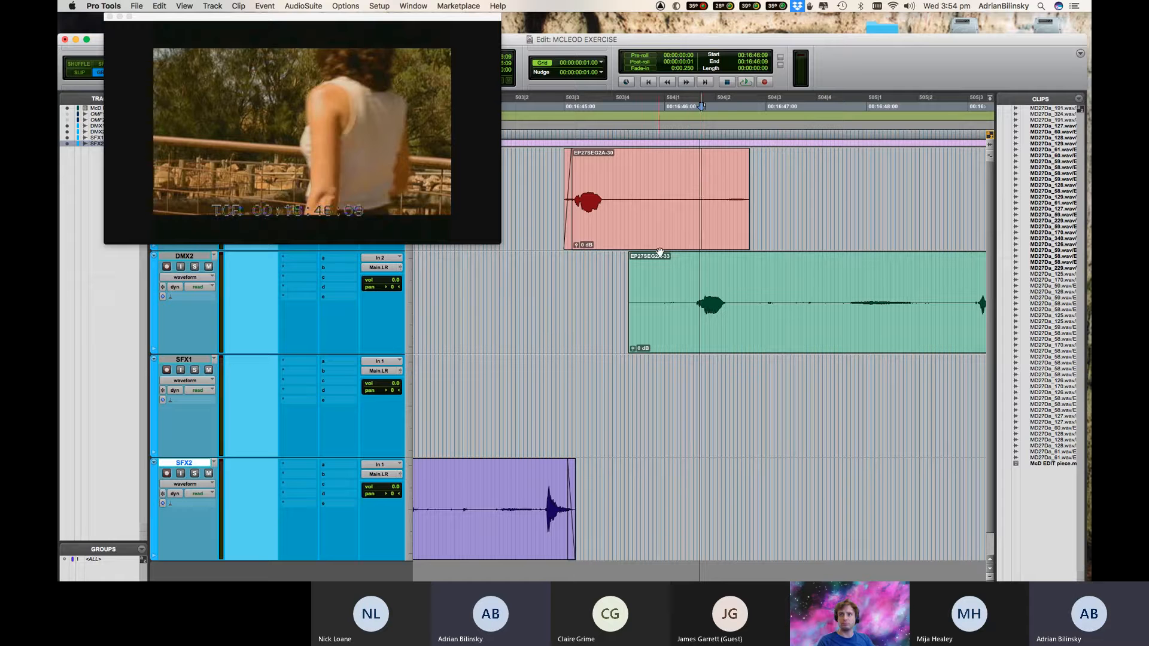
Step the picture back frame by frame from 00:16:45:07 past the cut and return forward to 00:16:44:21.
{"action": "left_click", "coordinate": [593, 276]}
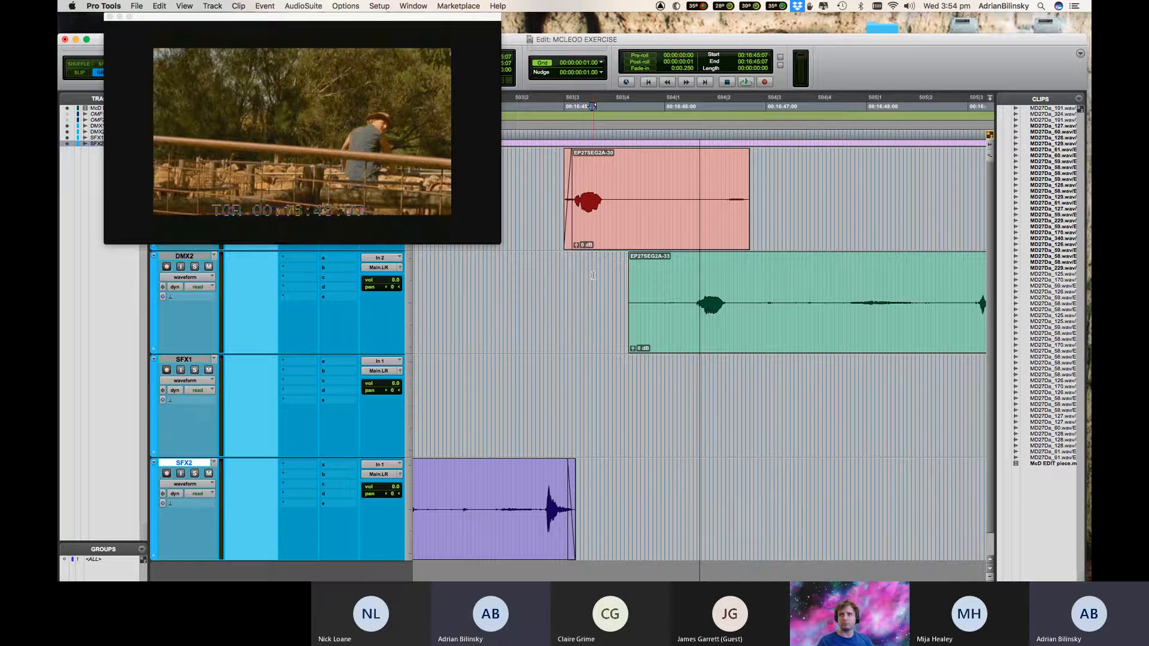
{"action": "key", "text": "comma"}
{"action": "key", "text": "comma"}
{"action": "key", "text": "comma"}
{"action": "key", "text": "comma"}
{"action": "key", "text": "comma"}
{"action": "key", "text": "comma"}
{"action": "key", "text": "comma"}
{"action": "key", "text": "comma"}
{"action": "key", "text": "comma"}
{"action": "key", "text": "comma"}
{"action": "key", "text": "comma"}
{"action": "key", "text": "comma"}
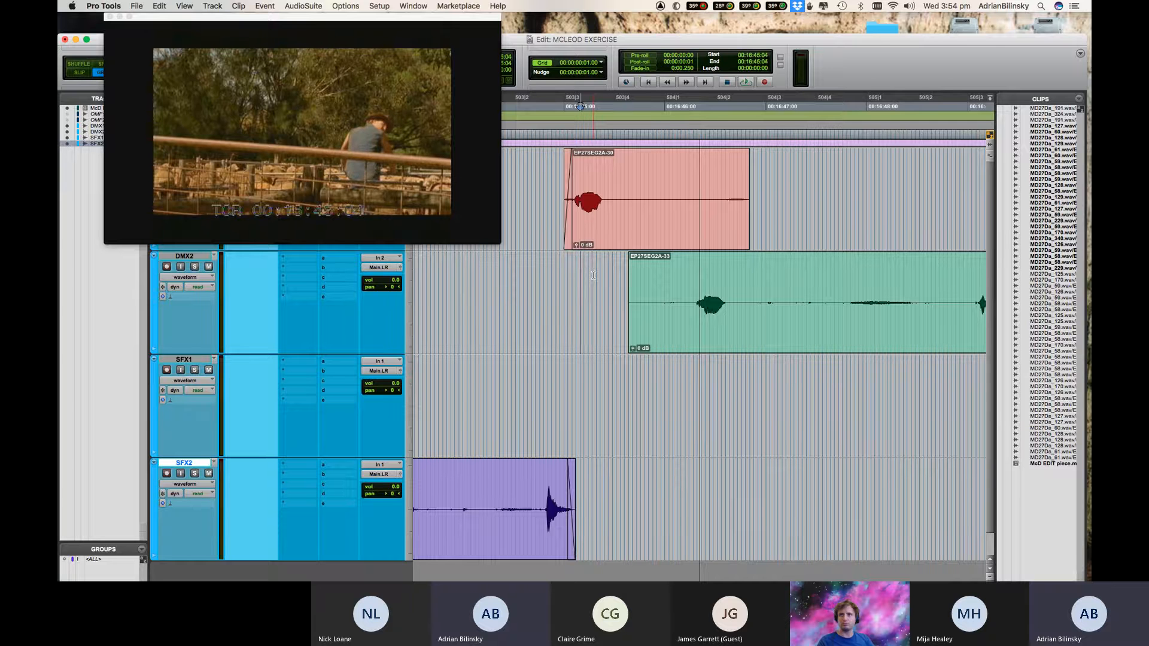
{"action": "key", "text": "comma"}
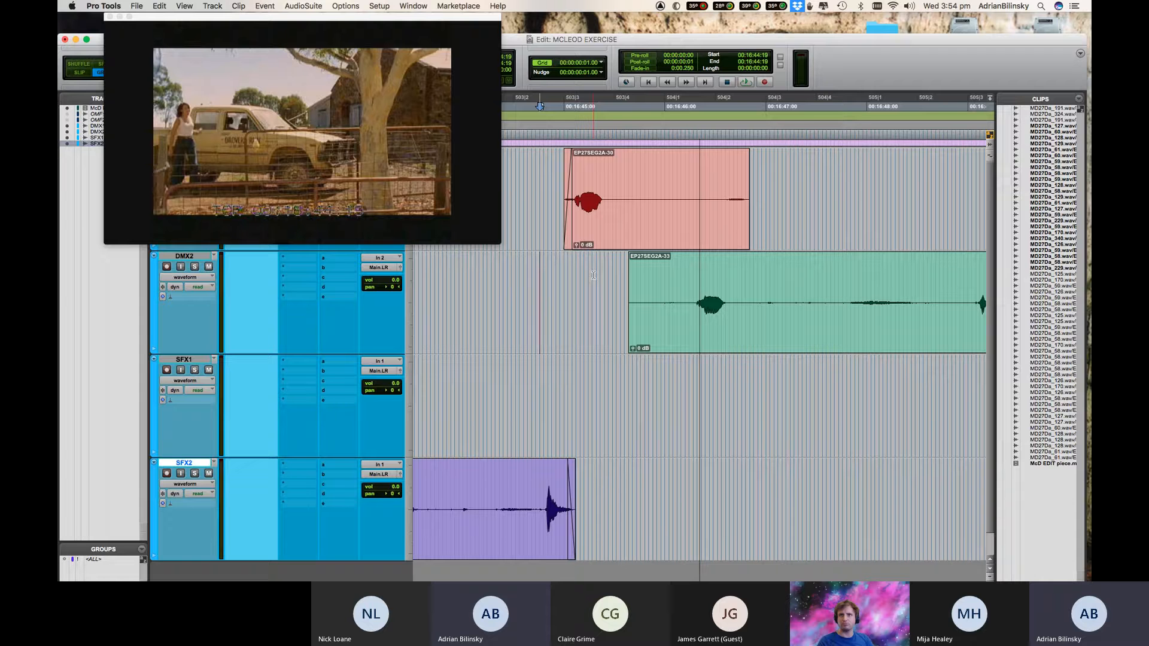
{"action": "key", "text": "period"}
{"action": "key", "text": "period"}
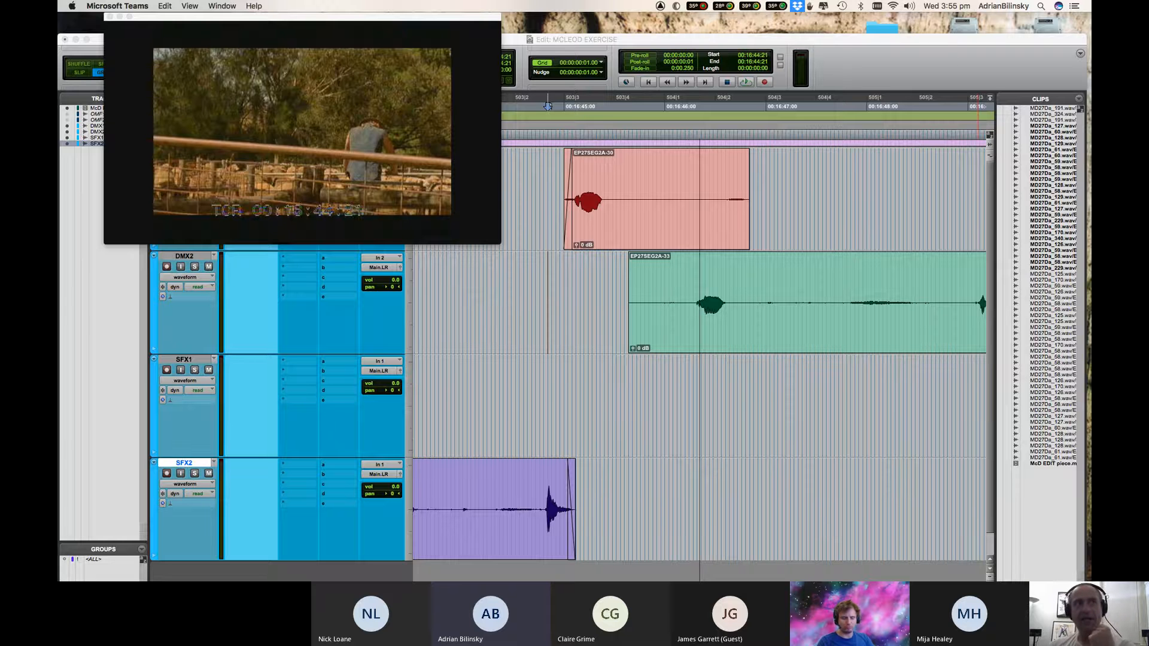
Trim the end of the DMX1 clip back to 00:16:46:12 on the frame grid.
{"action": "left_click", "coordinate": [691, 177]}
{"action": "key", "text": "super+bracketright"}
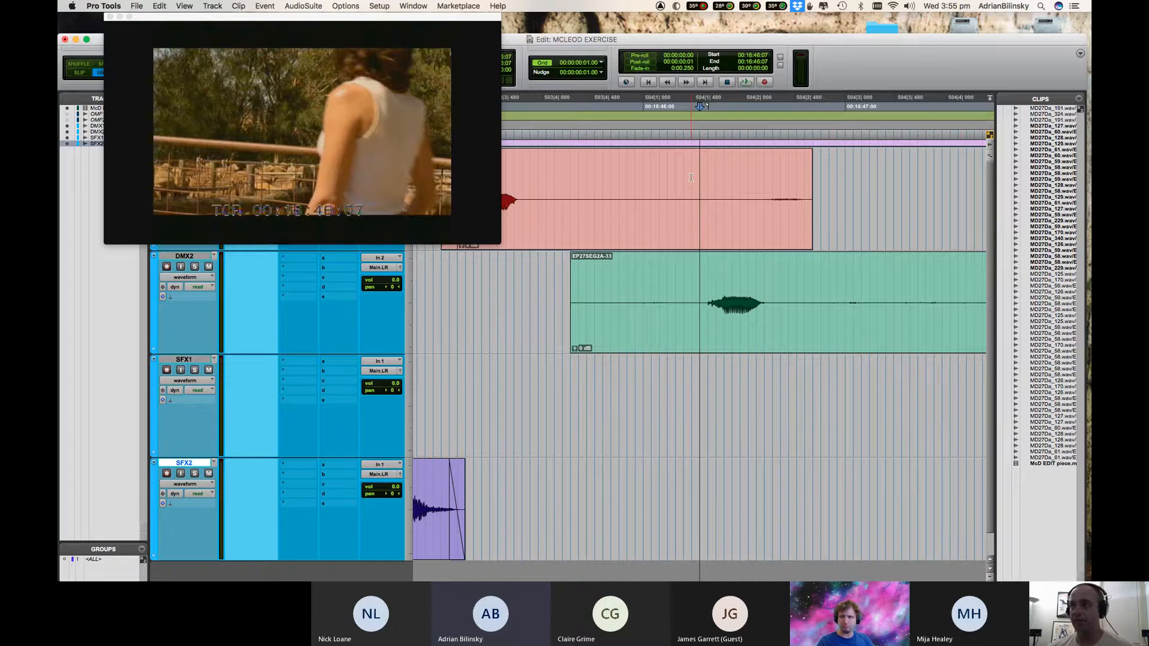
{"action": "key", "text": "F1"}
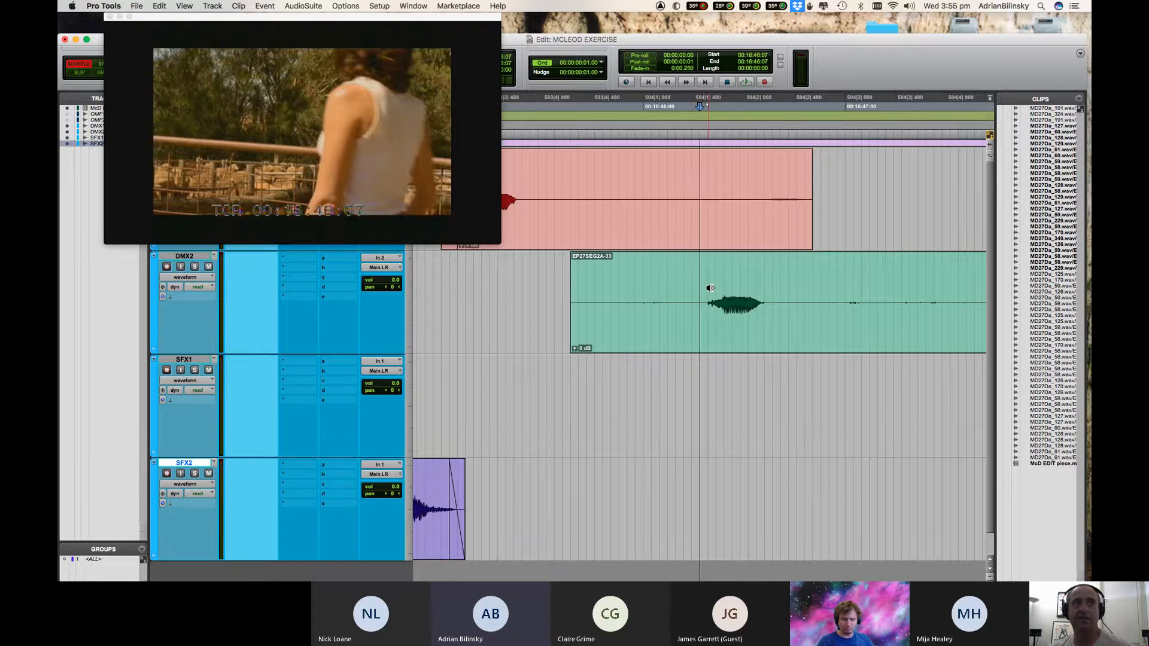
{"action": "left_click_drag", "start_coordinate": [710, 287], "coordinate": [708, 287]}
{"action": "left_click", "coordinate": [650, 184]}
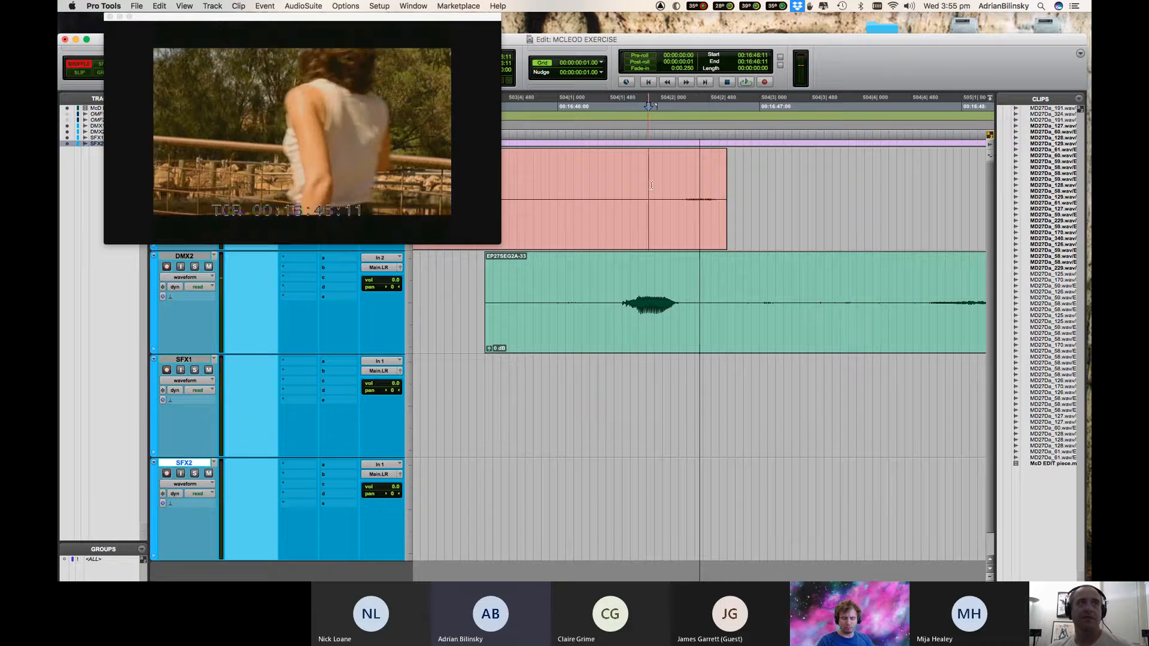
{"action": "key", "text": "super+bracketright"}
{"action": "key", "text": "super+bracketright"}
{"action": "left_click_drag", "start_coordinate": [649, 184], "coordinate": [785, 184]}
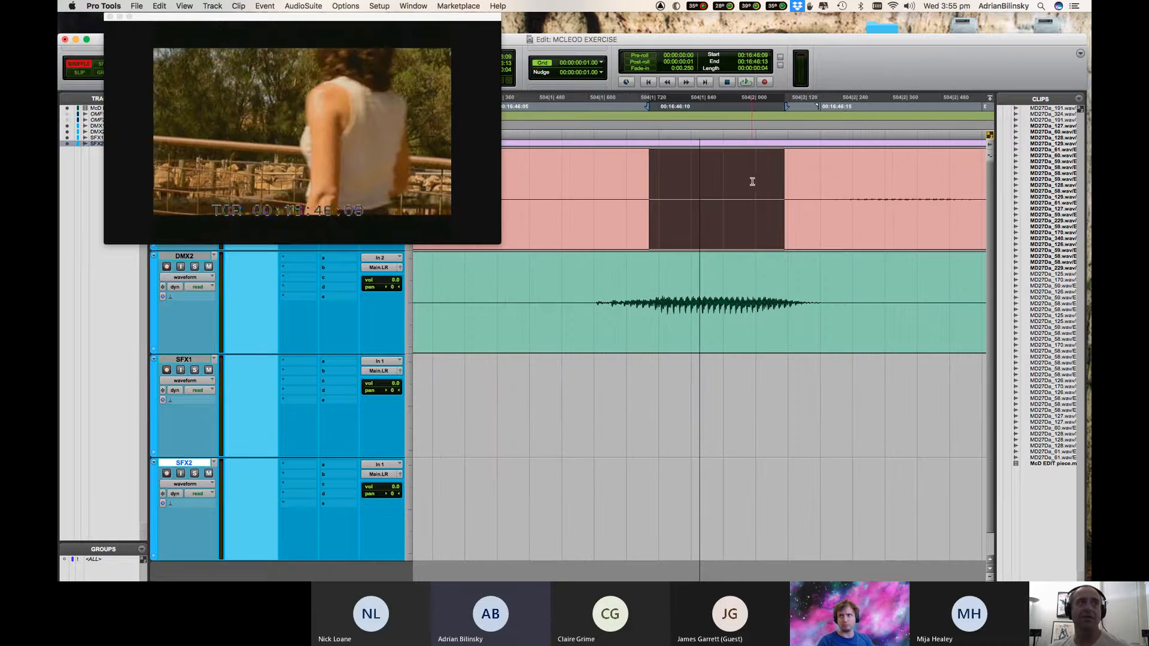
{"action": "key", "text": "F2"}
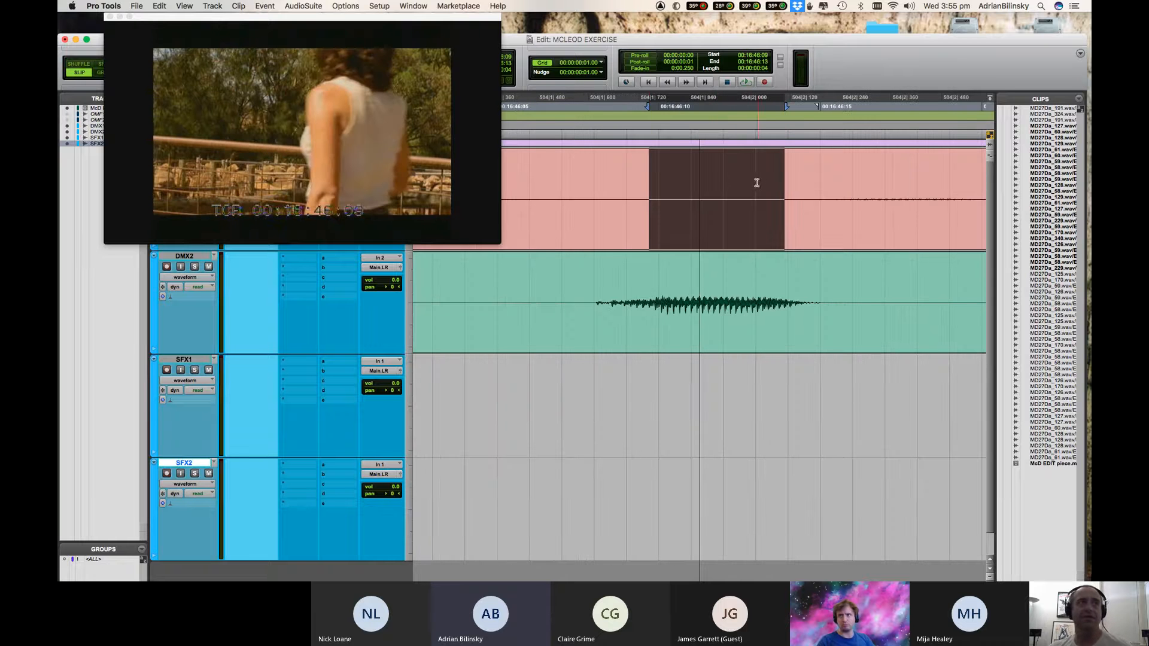
{"action": "left_click", "coordinate": [718, 183]}
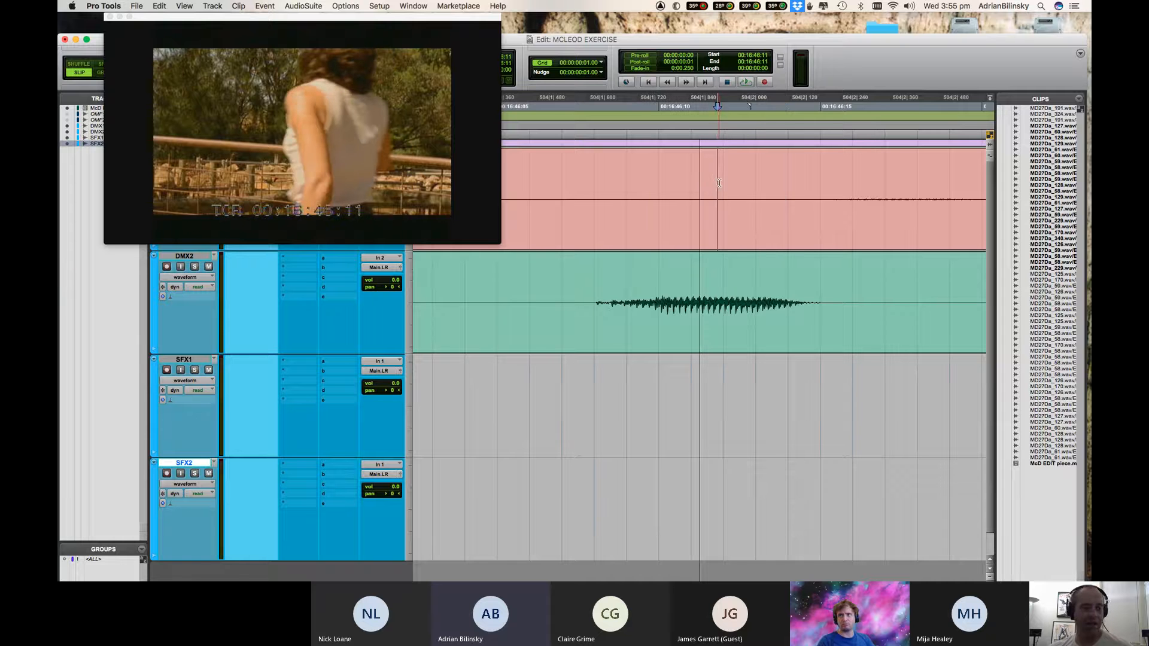
{"action": "key", "text": "F4"}
{"action": "left_click", "coordinate": [723, 179]}
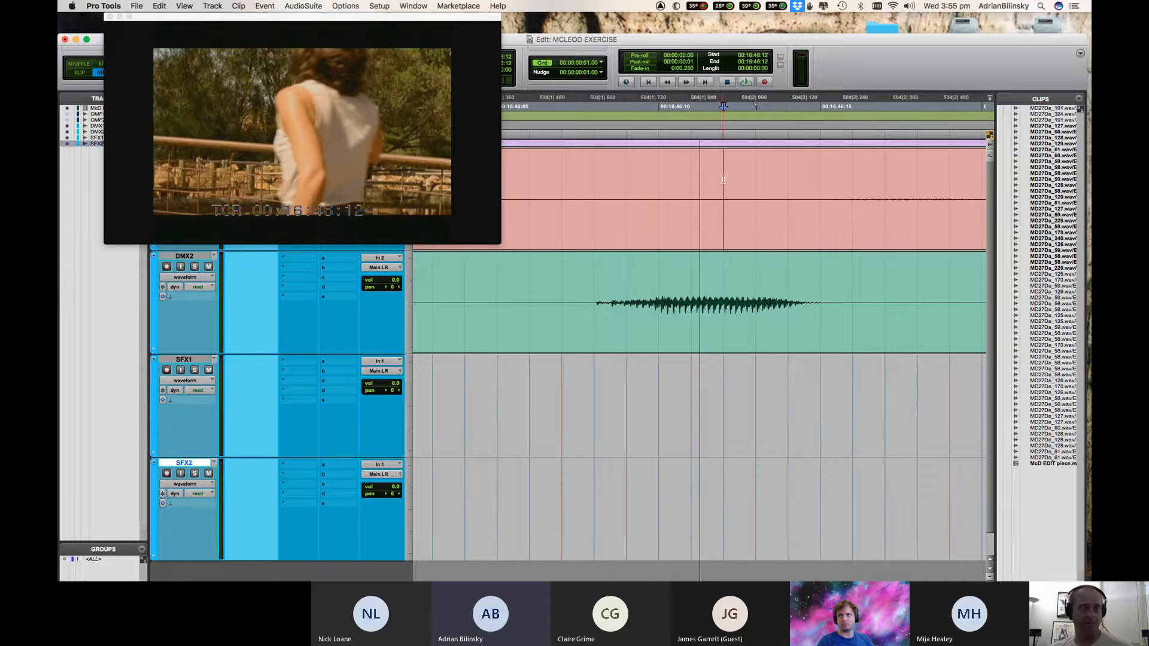
{"action": "key", "text": "s"}
Fade out the end of the DMX1 clip, starting the fade at 00:16:46:09.
{"action": "left_click_drag", "start_coordinate": [755, 180], "coordinate": [628, 176]}
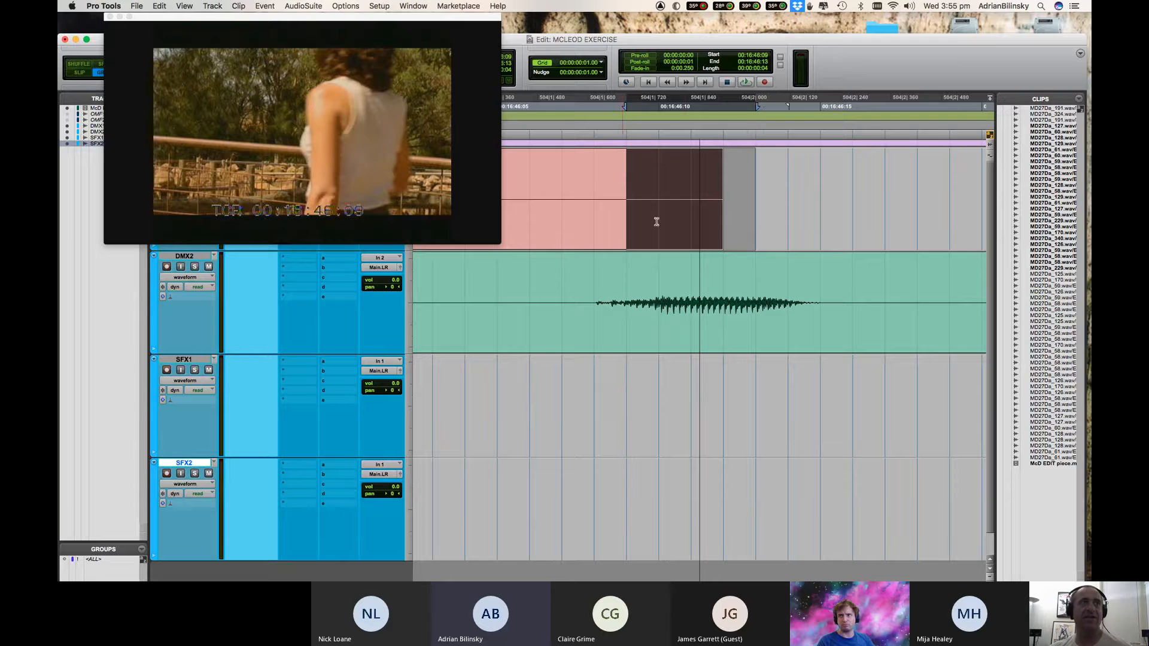
{"action": "key", "text": "f"}
{"action": "key", "text": "r"}
Trim the start of the DMX2 clip to 00:16:46:07 and fade it in up to 00:16:46:09.
{"action": "left_click", "coordinate": [687, 277]}
{"action": "key", "text": "t"}
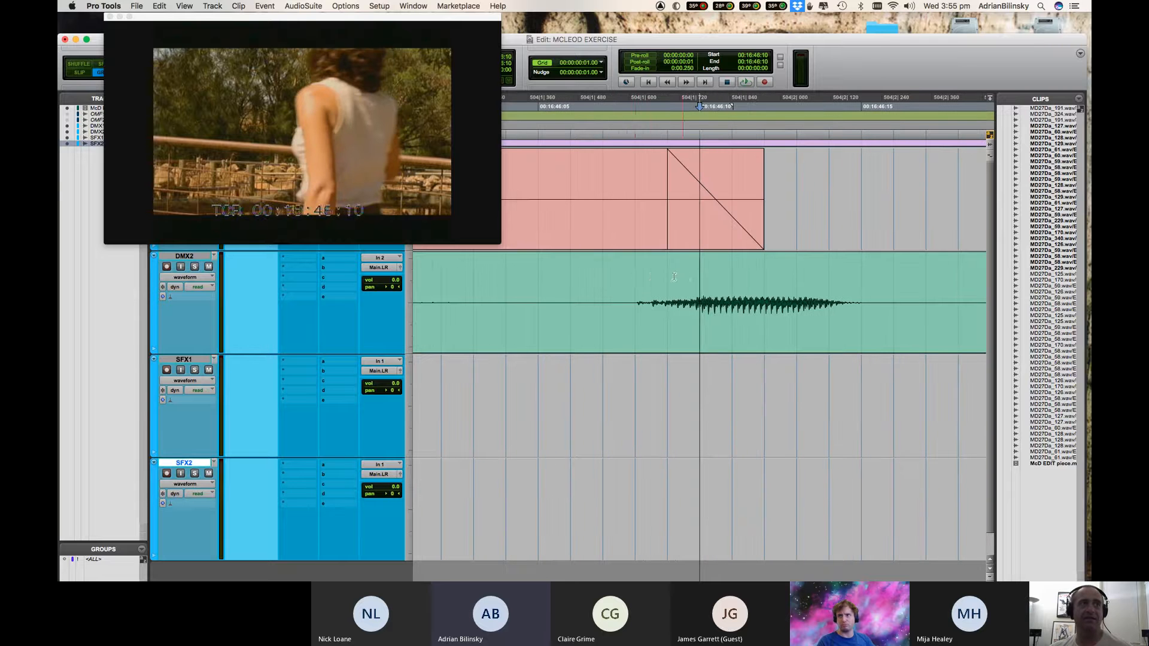
{"action": "left_click", "coordinate": [631, 276]}
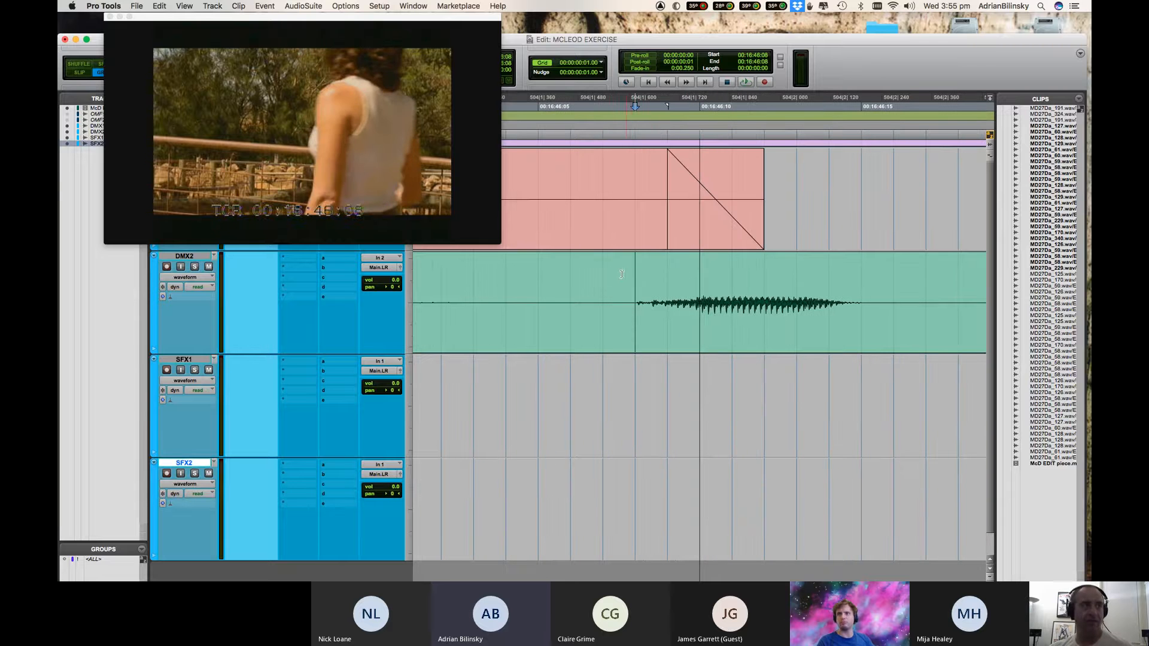
{"action": "left_click", "coordinate": [611, 275]}
{"action": "key", "text": "a"}
{"action": "left_click_drag", "start_coordinate": [574, 273], "coordinate": [663, 271]}
{"action": "key", "text": "f"}
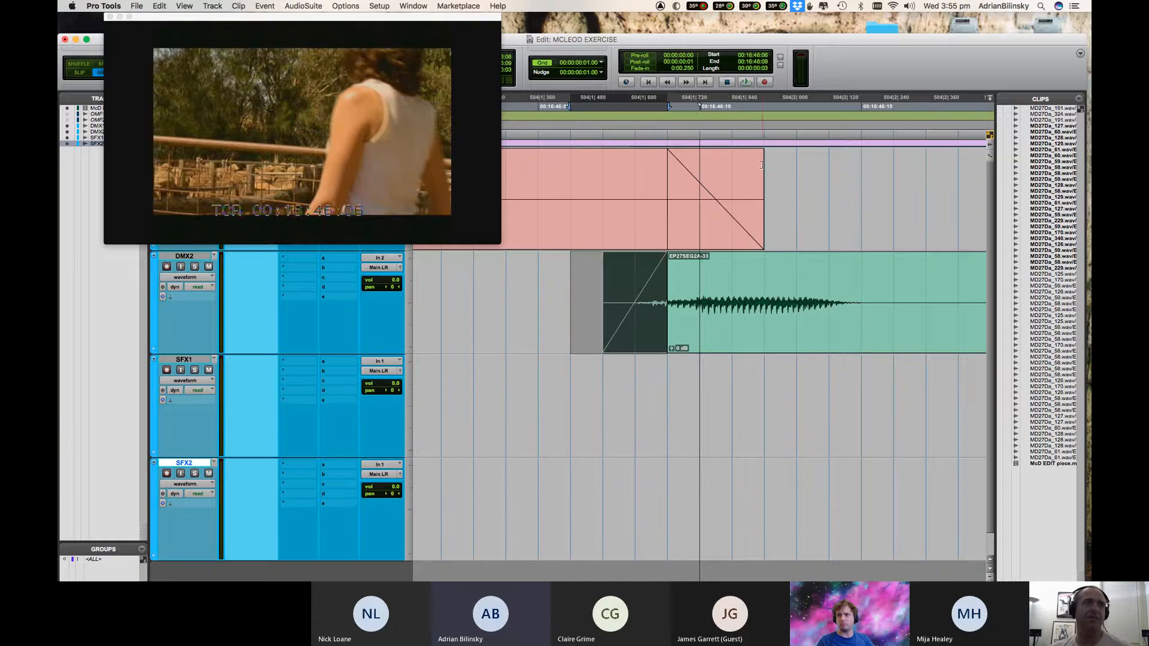
Lengthen the DMX1 fade-out to start at 00:16:46:08 and mark 00:16:46:07 to 00:16:46:09 on the empty SFX1 track.
{"action": "left_click_drag", "start_coordinate": [670, 175], "coordinate": [646, 177]}
{"action": "left_click_drag", "start_coordinate": [616, 383], "coordinate": [665, 377]}
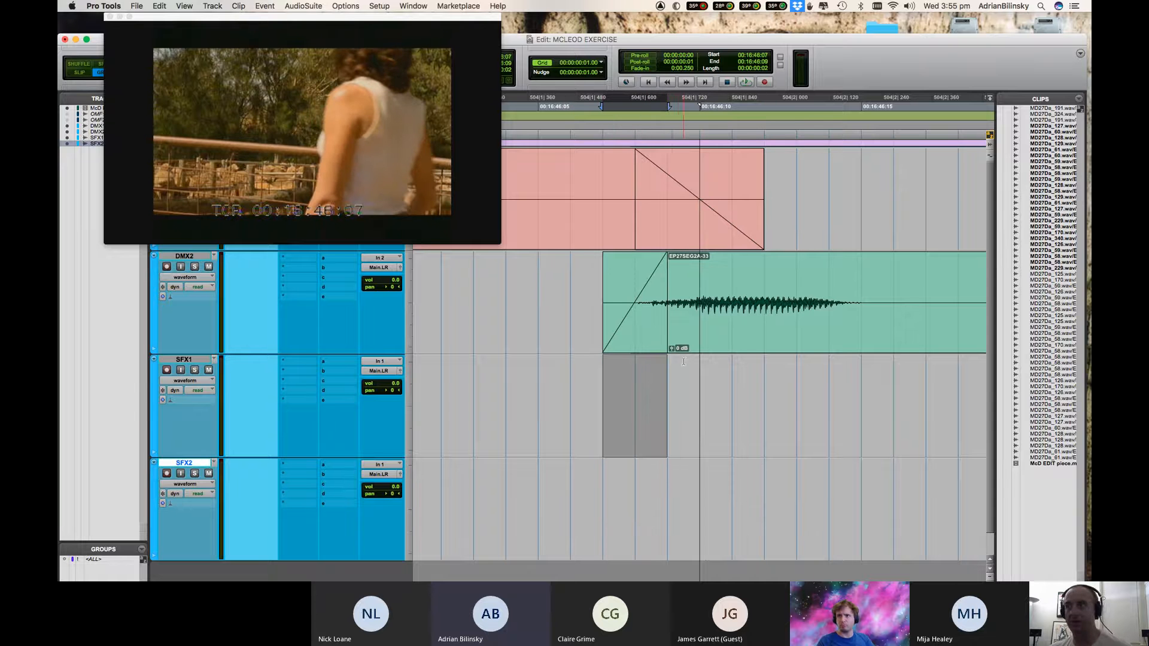
{"action": "key", "text": "super+bracketleft"}
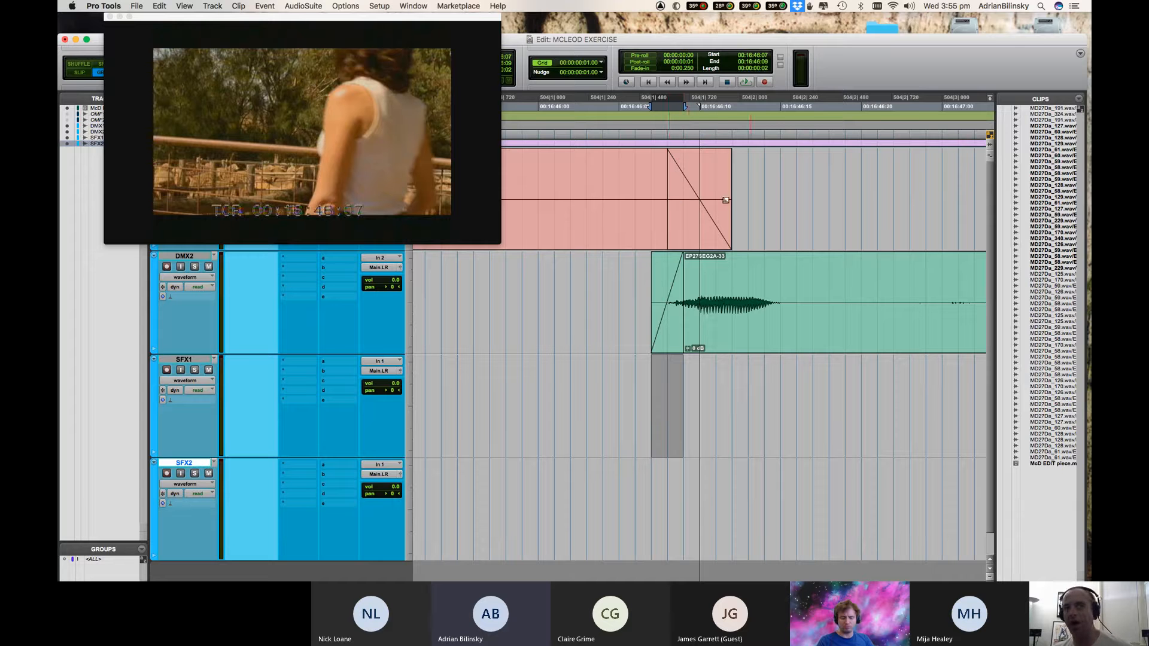
{"action": "key", "text": "super+bracketleft"}
{"action": "key", "text": "super+bracketleft"}
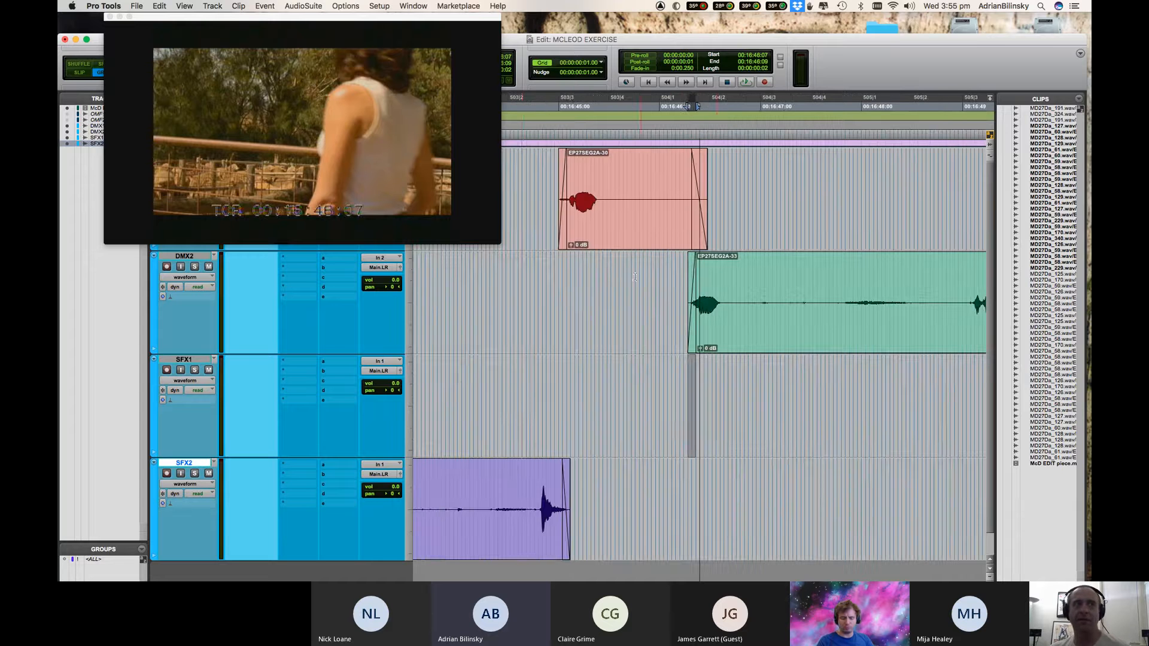
Play back the faded DMX1 to DMX2 transition from 00:16:44:16.
{"action": "left_click", "coordinate": [522, 275]}
{"action": "key", "text": "space"}
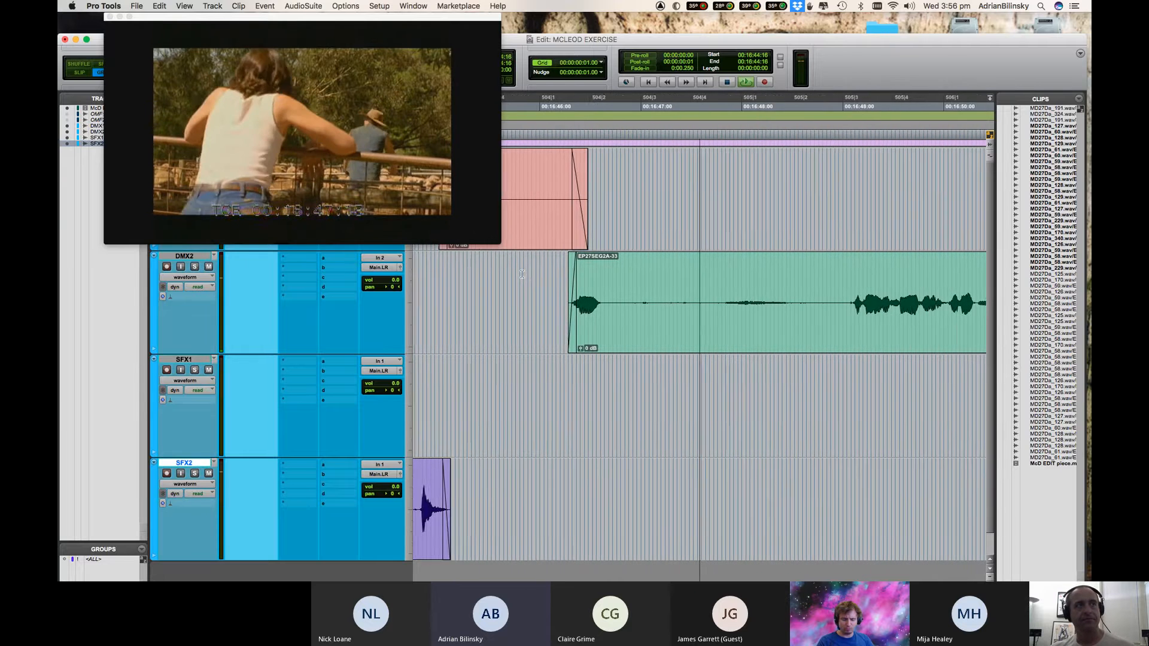
{"action": "key", "text": "space"}
Shuttle back and forth through the DMX2 clip between about 00:16:46:19 and 00:16:47:17 to check its background sound.
{"action": "key", "text": "ctrl+KP_5"}
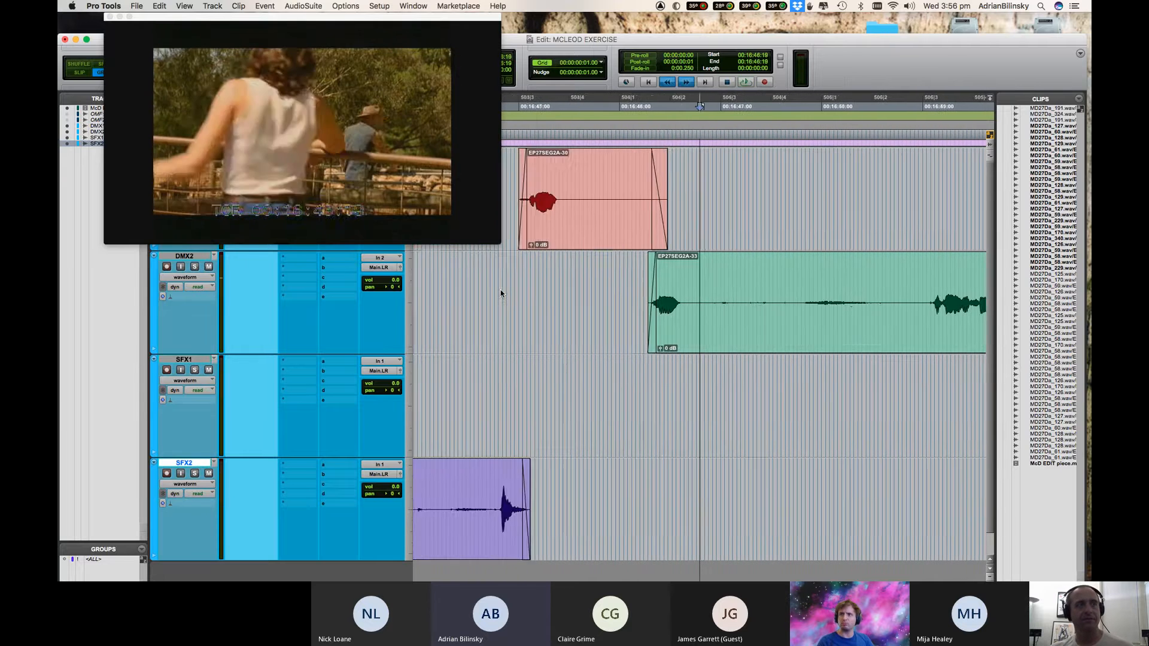
{"action": "key", "text": "KP_Subtract"}
{"action": "key", "text": "KP_Add"}
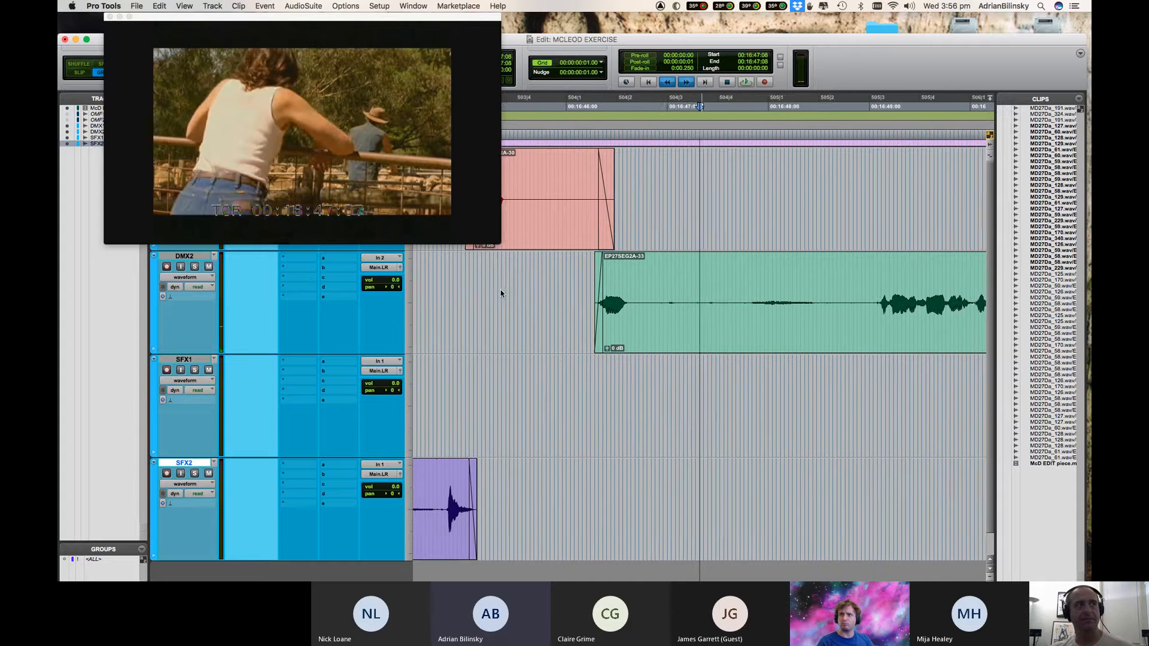
{"action": "key", "text": "KP_Subtract"}
{"action": "key", "text": "KP_Add"}
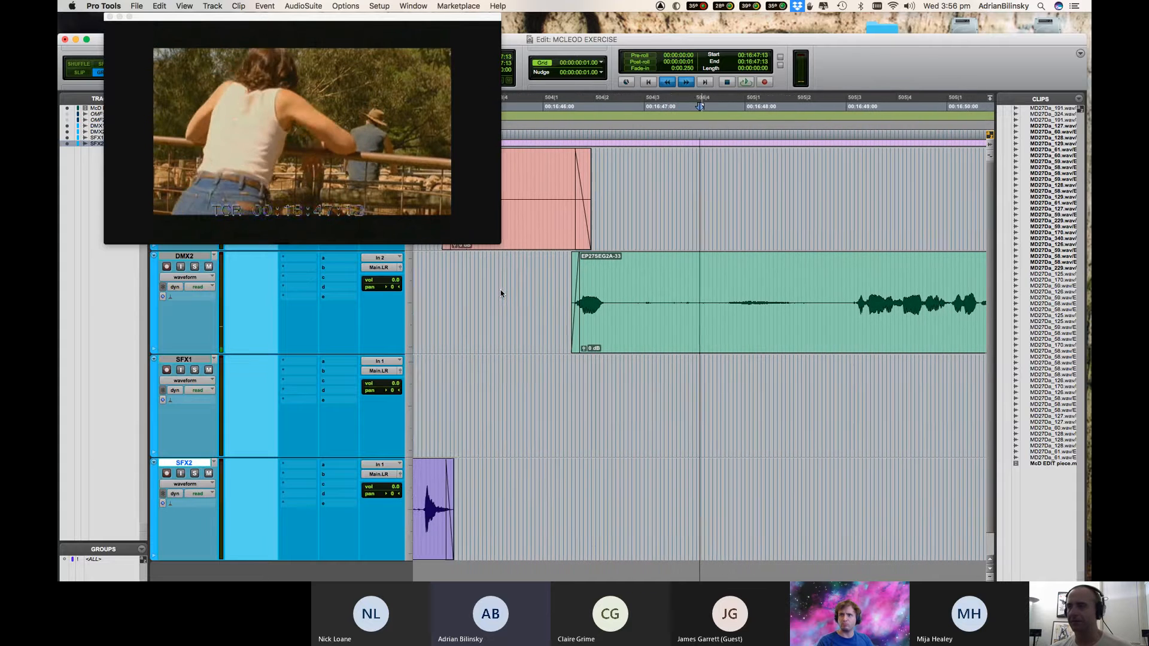
{"action": "key", "text": "space"}
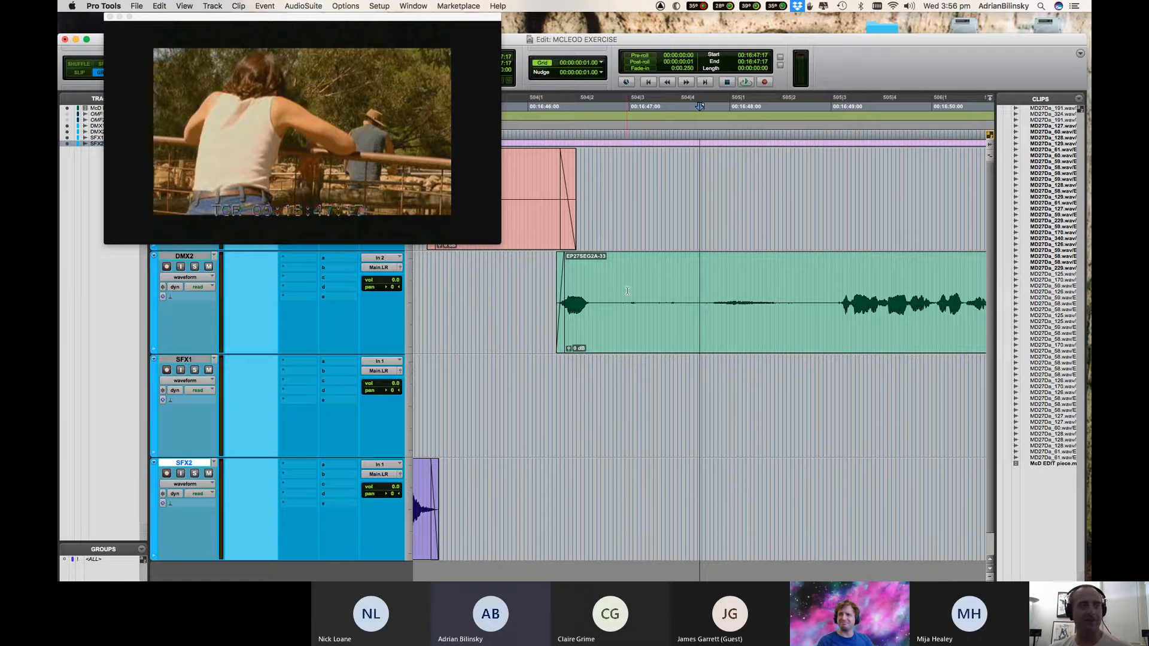
Copy the DMX2 section from 00:16:47:00 to 00:16:47:14 onto SFX1 at the same position.
{"action": "left_click_drag", "start_coordinate": [625, 289], "coordinate": [686, 291]}
{"action": "key", "text": "super+c"}
{"action": "key", "text": "semicolon"}
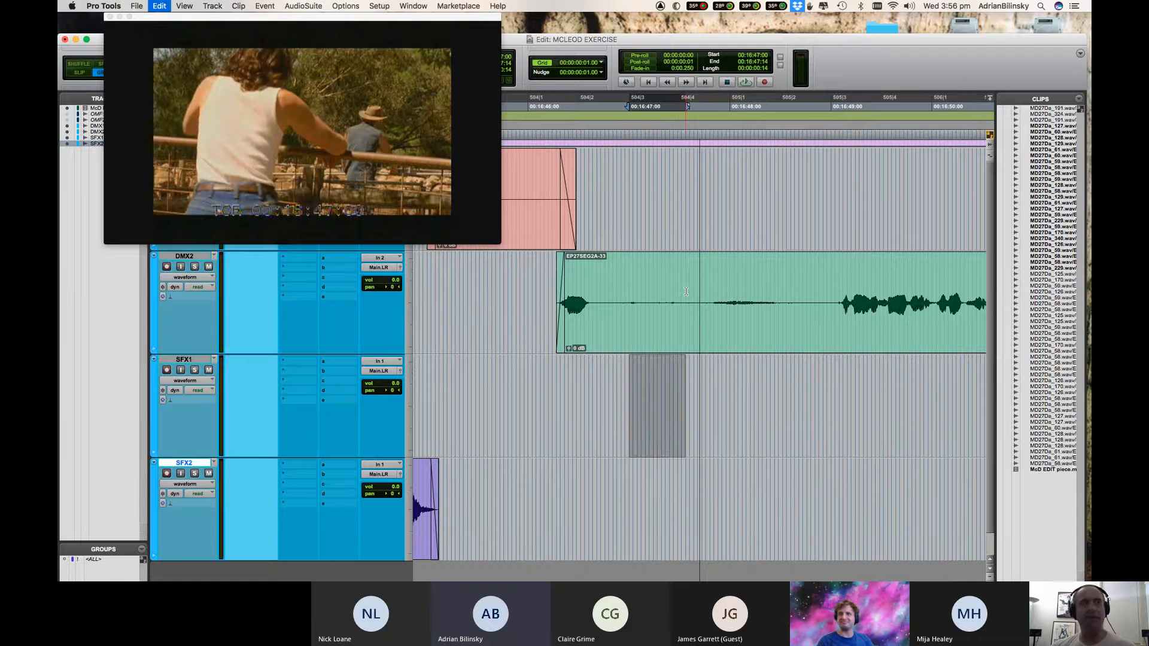
{"action": "key", "text": "super+v"}
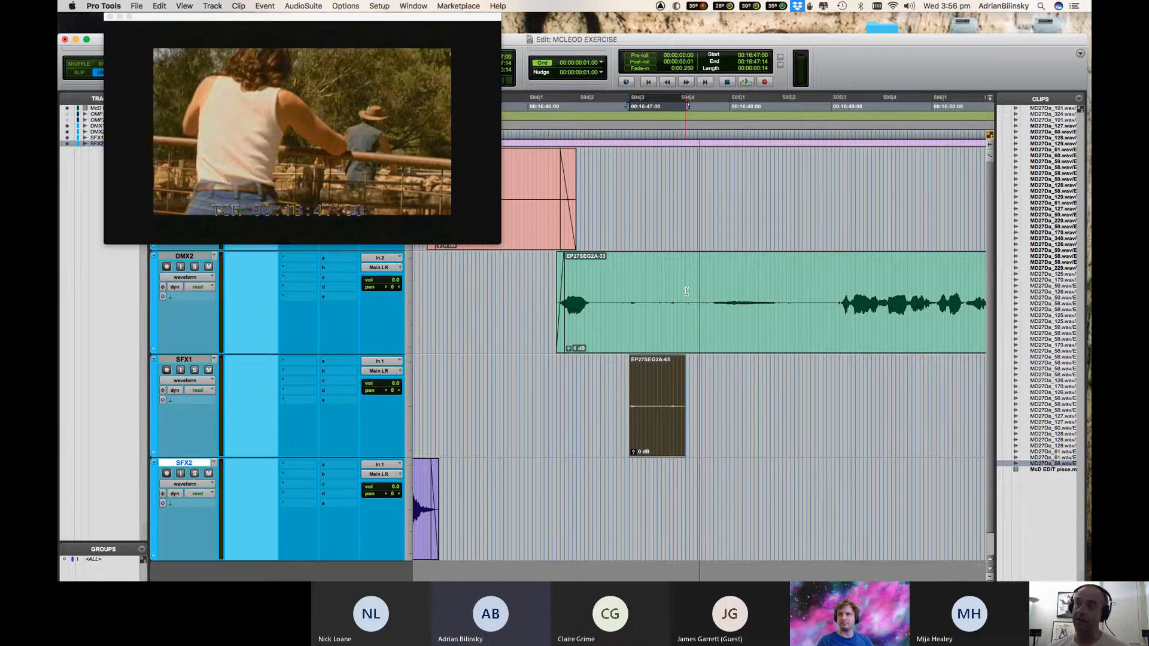
Compare the quiet stretches of the DMX1 clip from 00:16:45:13 to 00:16:46:03 and the DMX2 clip from 00:16:46:22 to 00:16:47:15.
{"action": "key", "text": "r"}
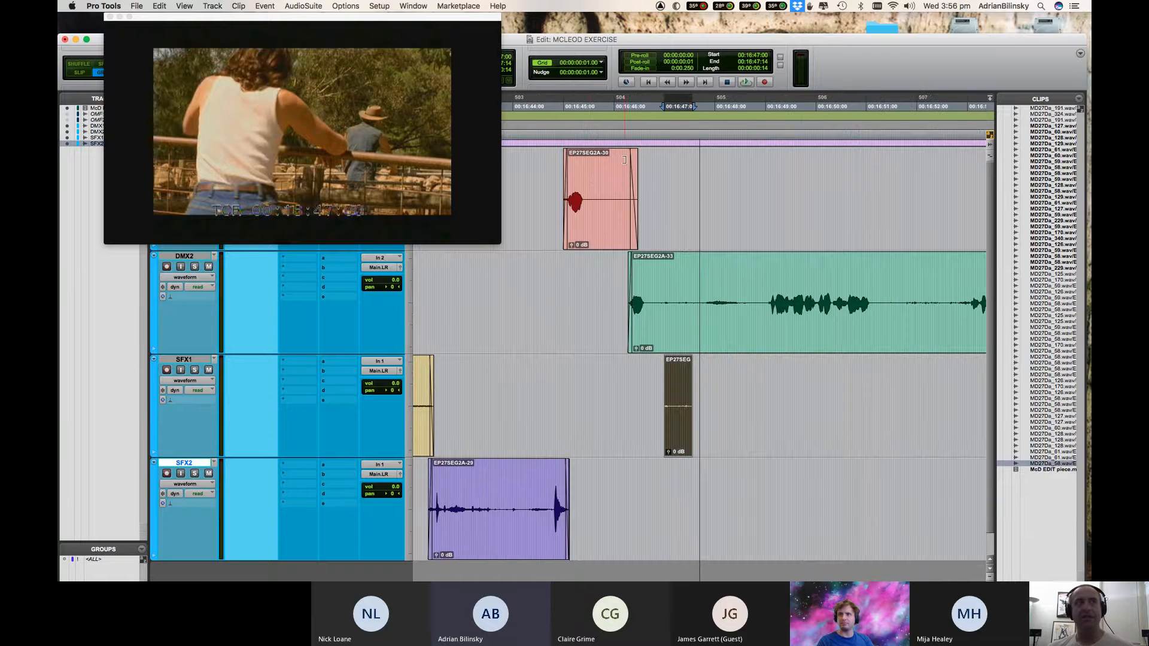
{"action": "left_click_drag", "start_coordinate": [590, 178], "coordinate": [619, 176]}
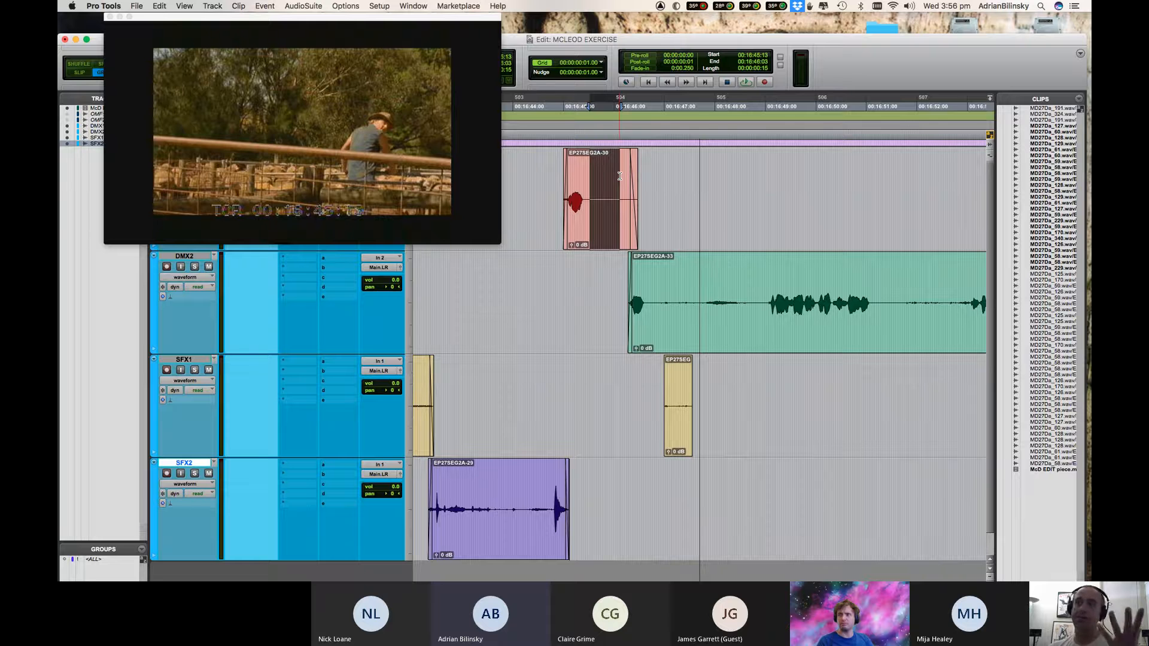
{"action": "left_click_drag", "start_coordinate": [659, 277], "coordinate": [693, 272]}
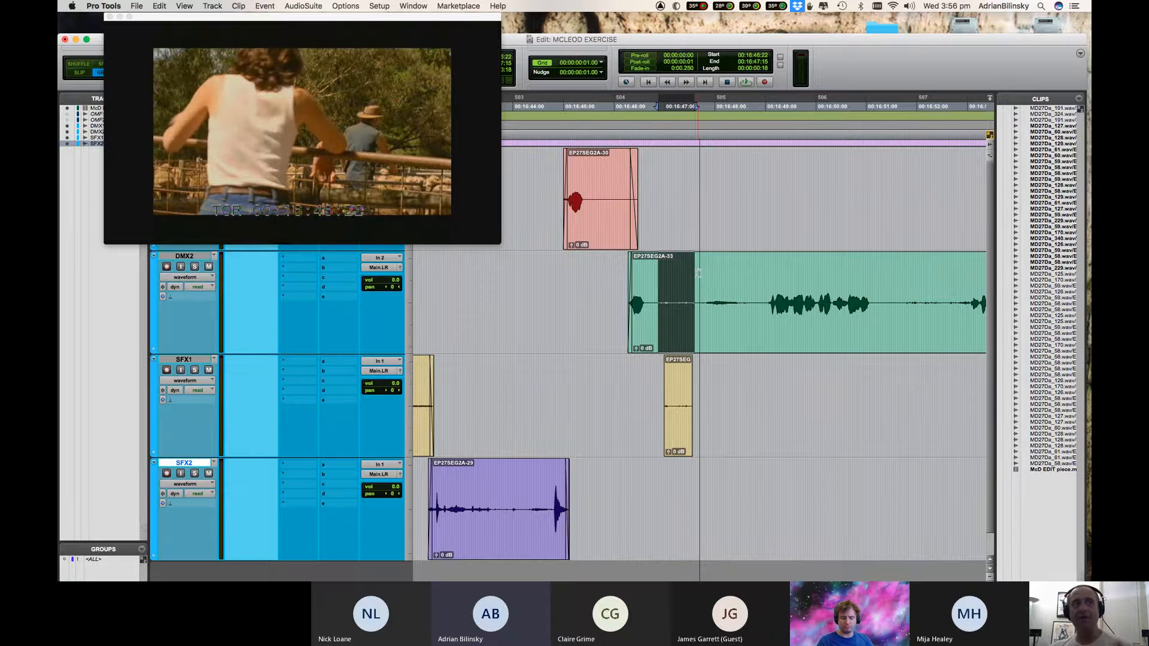
{"action": "left_click", "coordinate": [698, 274]}
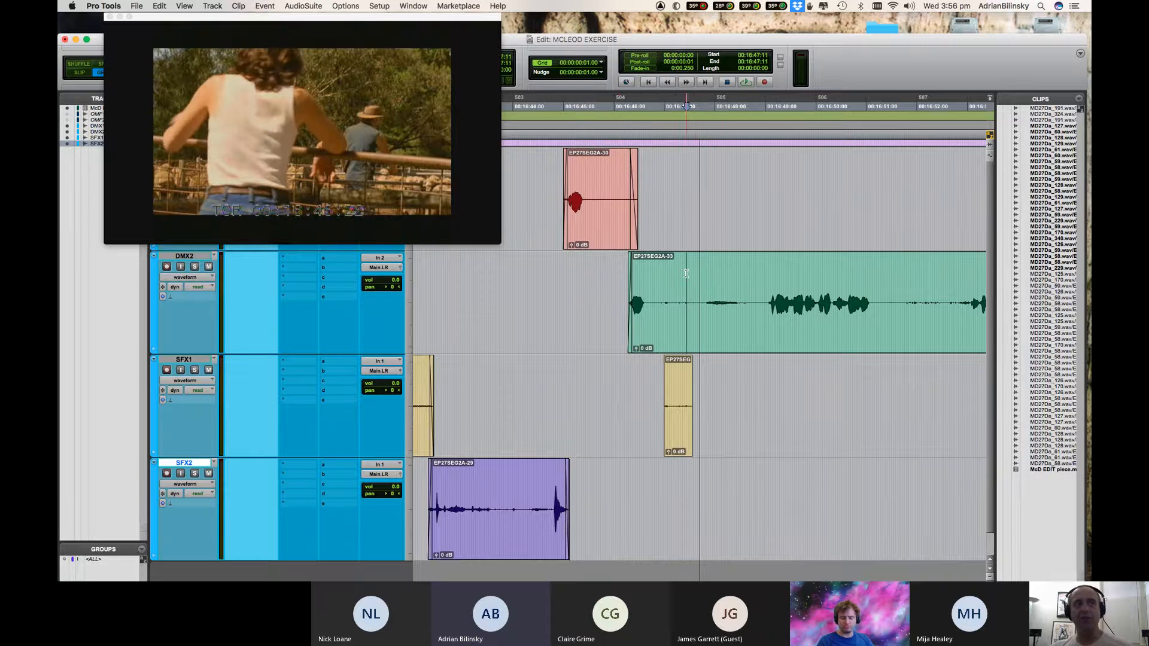
{"action": "key", "text": "t"}
{"action": "left_click_drag", "start_coordinate": [646, 285], "coordinate": [715, 280]}
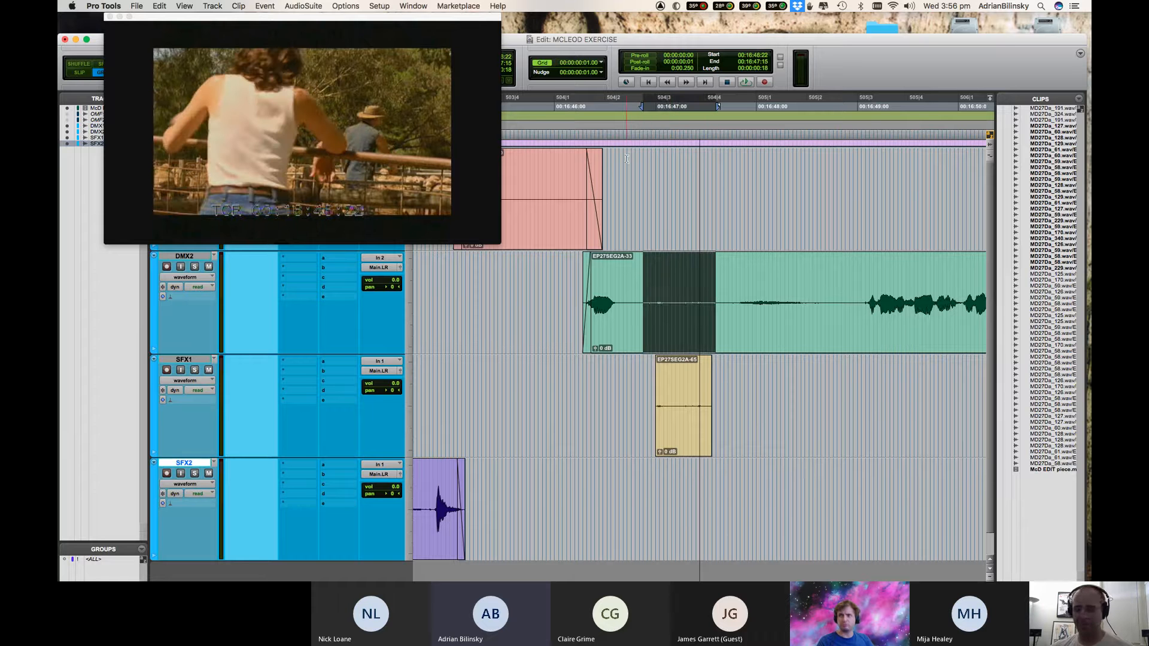
Enlarge the DMX2 track and shuttle through its quiet stretch between about 00:16:46:19 and 00:16:47:09.
{"action": "key", "text": "ctrl+Up"}
{"action": "left_click", "coordinate": [679, 294]}
{"action": "key", "text": "t"}
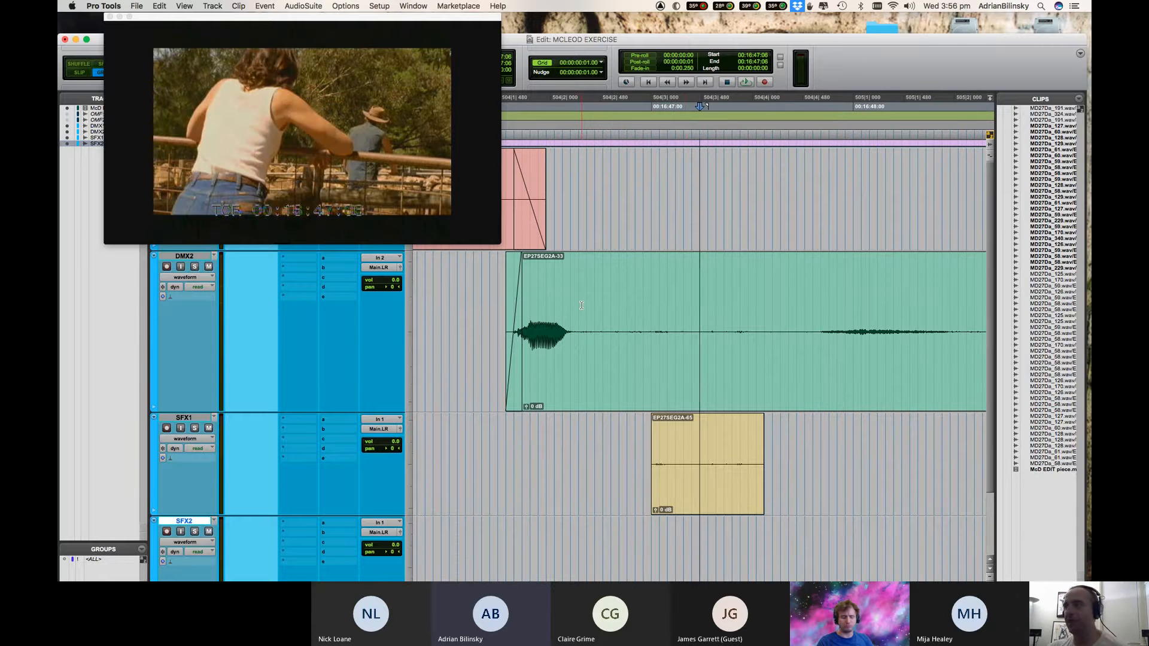
{"action": "scroll", "coordinate": [582, 304], "scroll_direction": "left", "scroll_amount": 5}
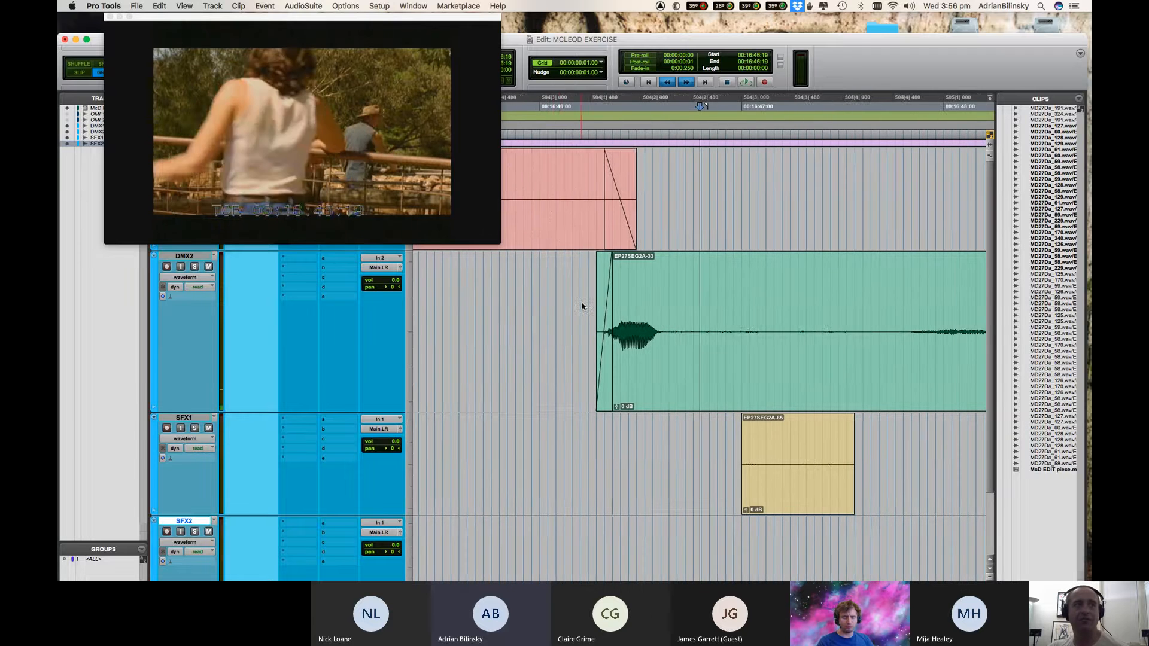
{"action": "scroll", "coordinate": [582, 305], "scroll_direction": "right", "scroll_amount": 7}
{"action": "scroll", "coordinate": [582, 305], "scroll_direction": "left", "scroll_amount": 4}
{"action": "scroll", "coordinate": [582, 306], "scroll_direction": "right", "scroll_amount": 4}
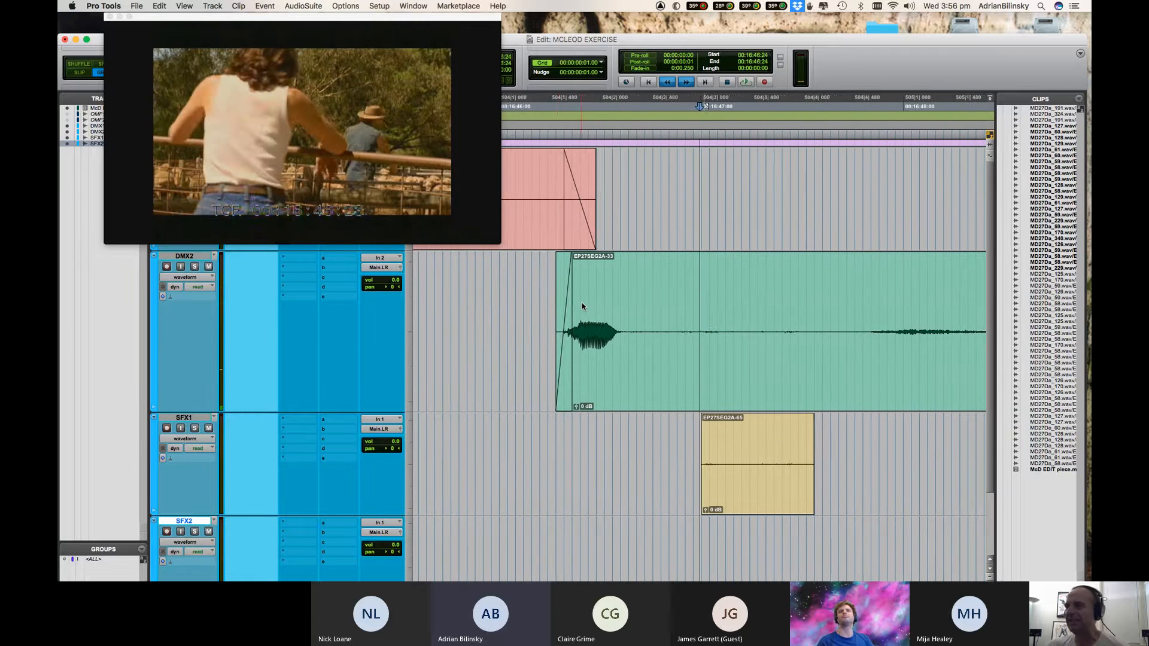
{"action": "scroll", "coordinate": [585, 307], "scroll_direction": "down", "scroll_amount": 1}
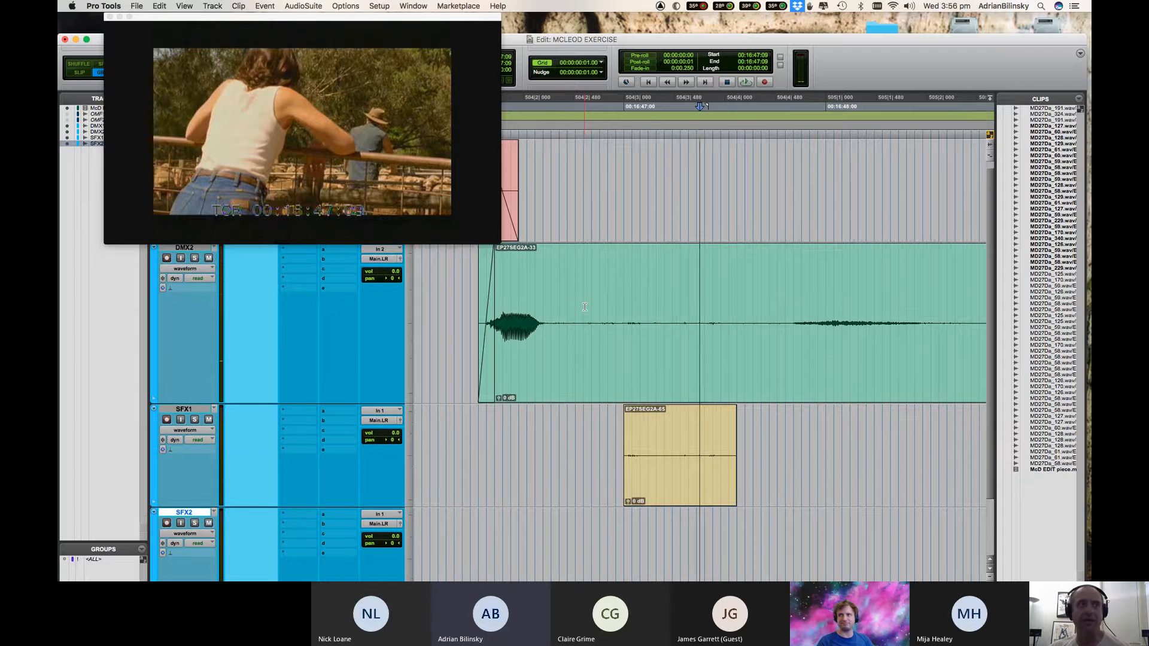
Undo the paste of the short clip on SFX1.
{"action": "key", "text": "r"}
{"action": "left_click", "coordinate": [669, 448]}
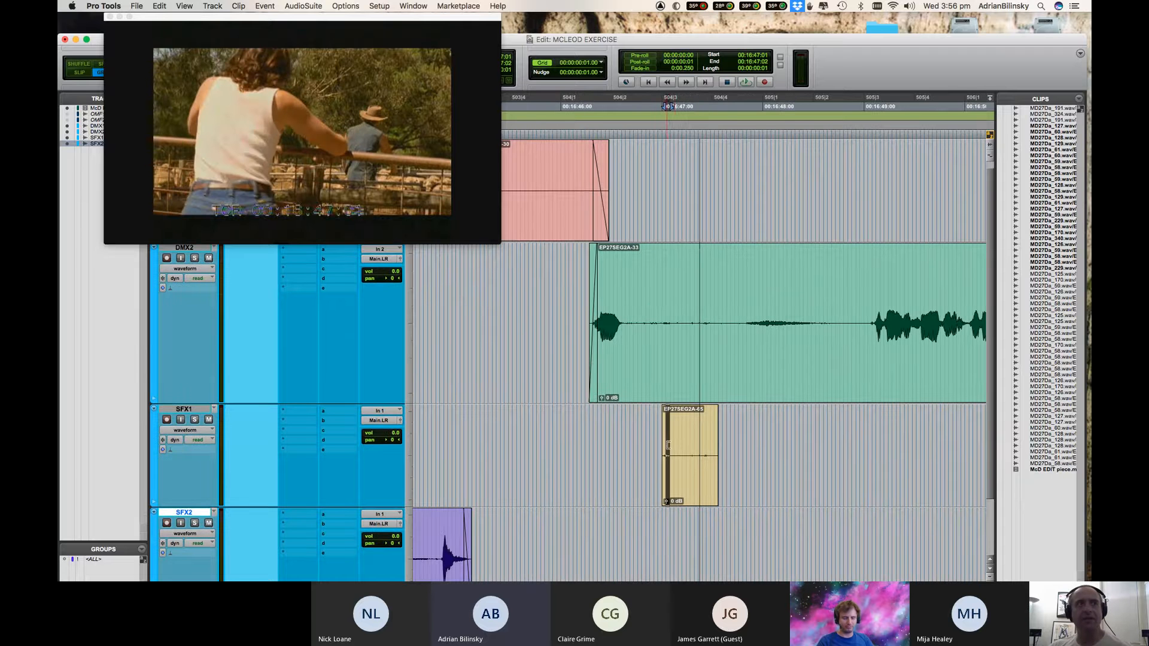
{"action": "key", "text": "super+z"}
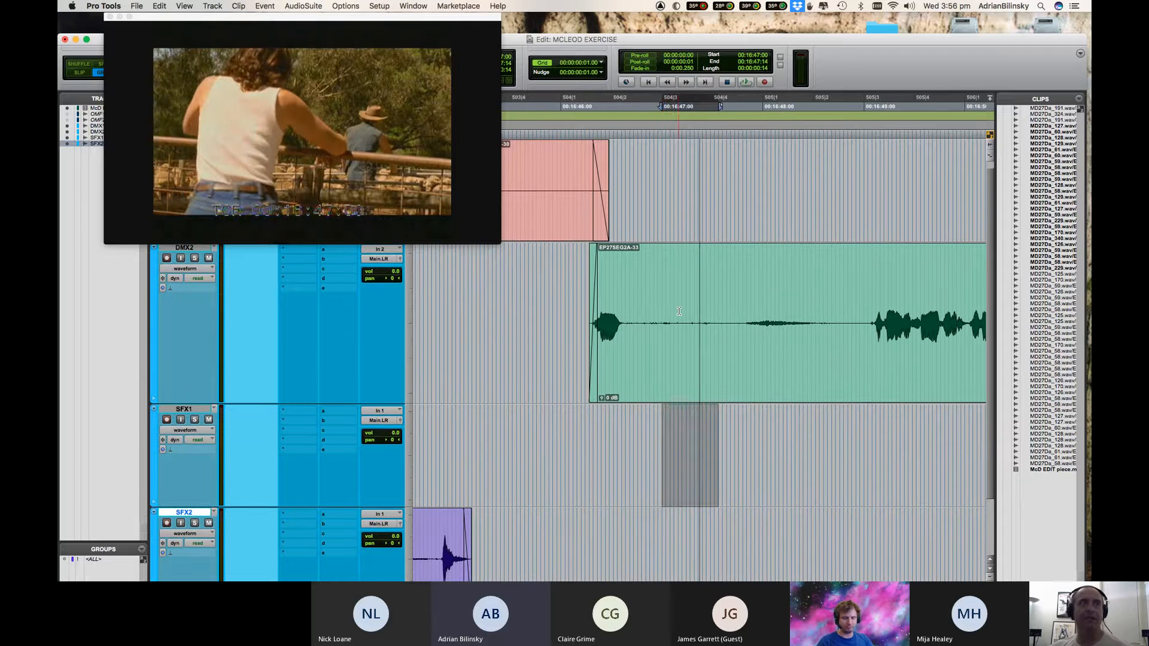
Copy the DMX2 section from 00:16:47:00 to 00:16:47:16 onto SFX1 and extend the copy's start back to 00:16:43:06.
{"action": "left_click_drag", "start_coordinate": [662, 291], "coordinate": [724, 287]}
{"action": "key", "text": "super+c"}
{"action": "key", "text": "semicolon"}
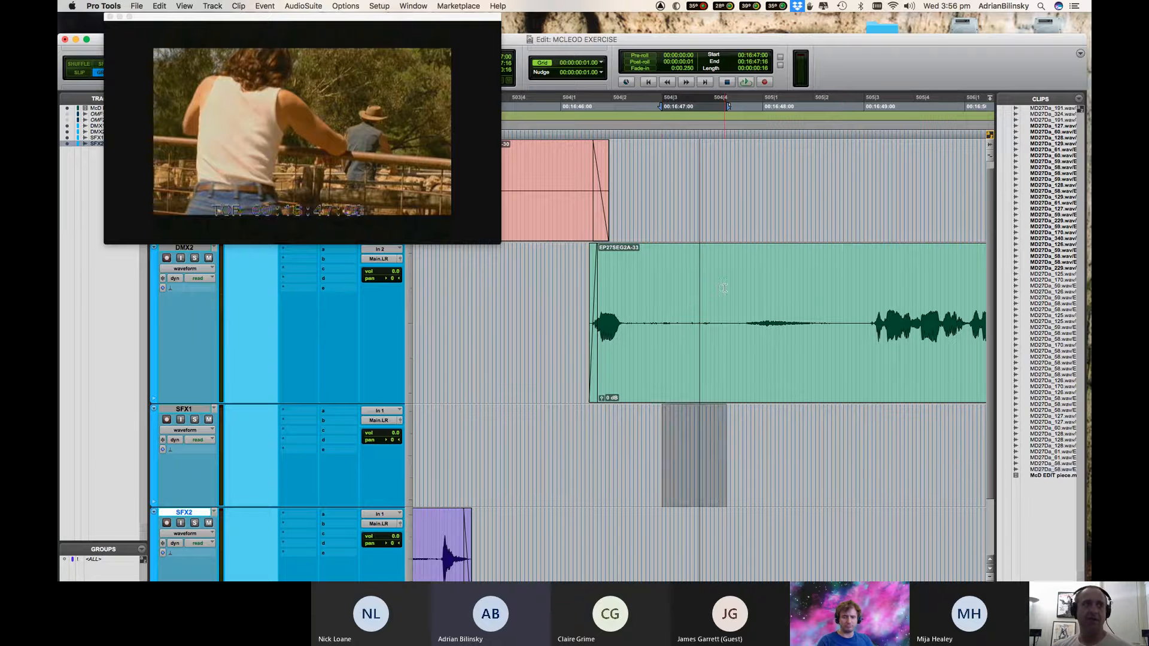
{"action": "key", "text": "super+v"}
{"action": "key", "text": "super+bracketleft"}
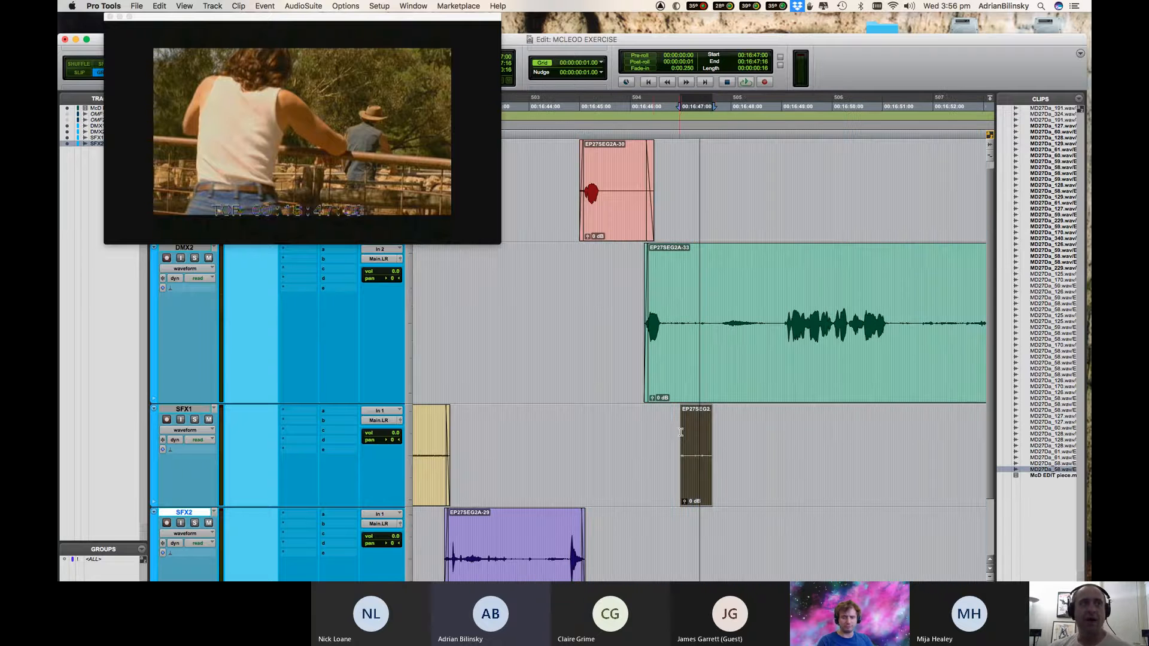
{"action": "left_click_drag", "start_coordinate": [680, 432], "coordinate": [489, 429]}
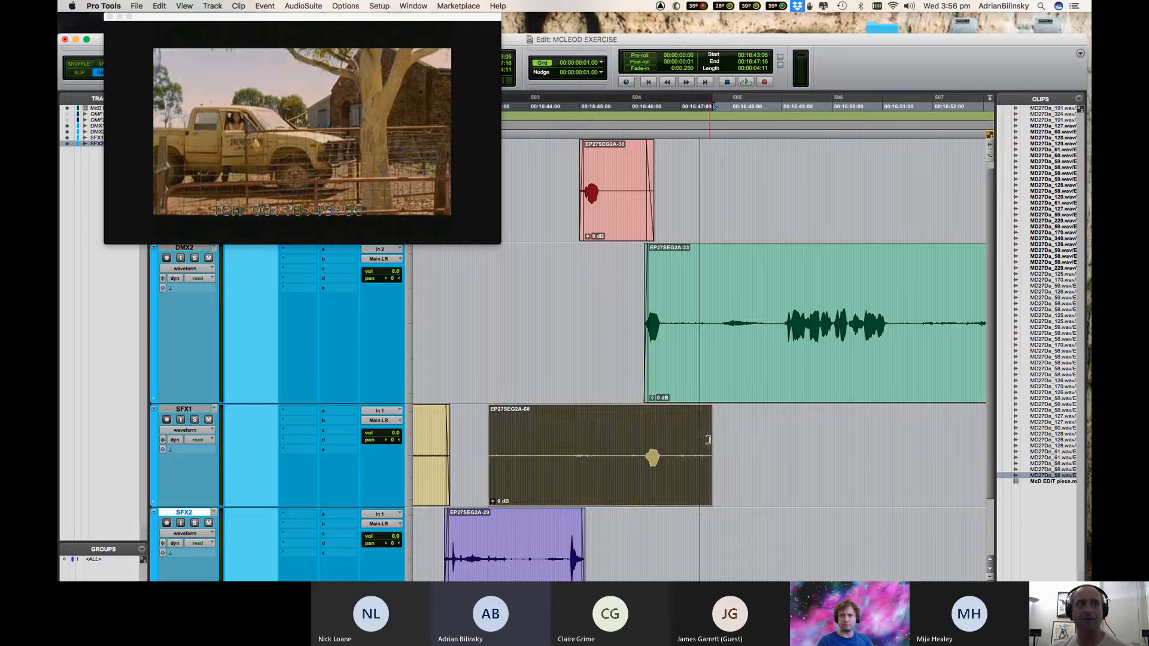
Extend the end of the copied clip on SFX1 to 00:16:52:17.
{"action": "left_click_drag", "start_coordinate": [708, 440], "coordinate": [966, 418]}
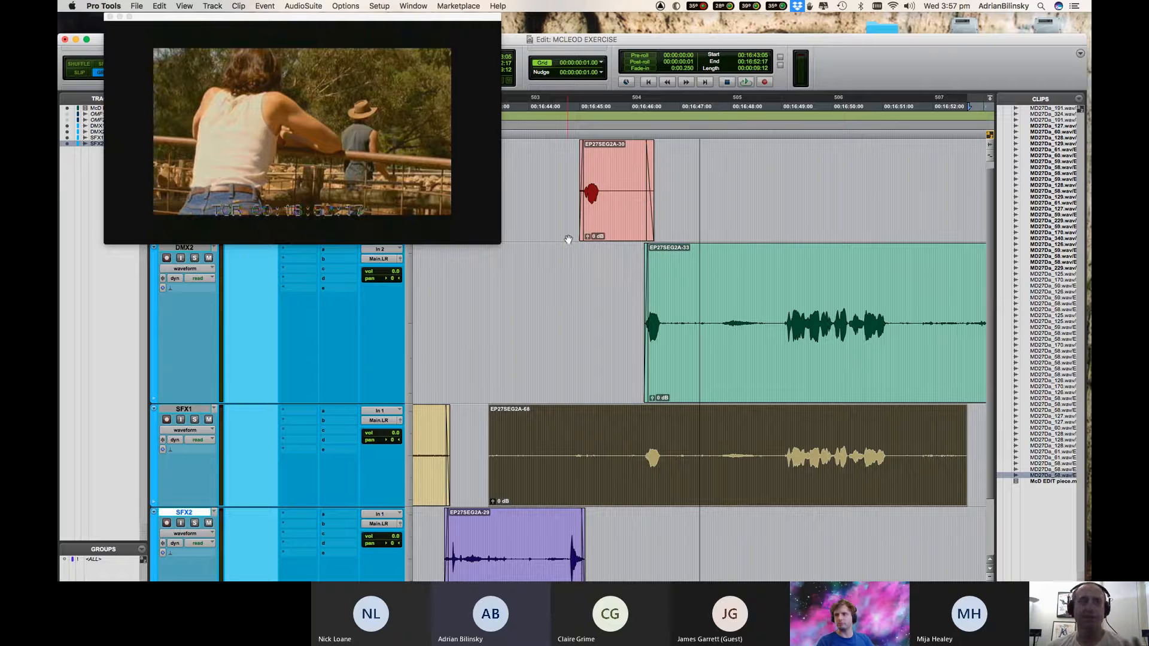
{"action": "left_click", "coordinate": [554, 416]}
{"action": "key", "text": "t"}
{"action": "key", "text": "r"}
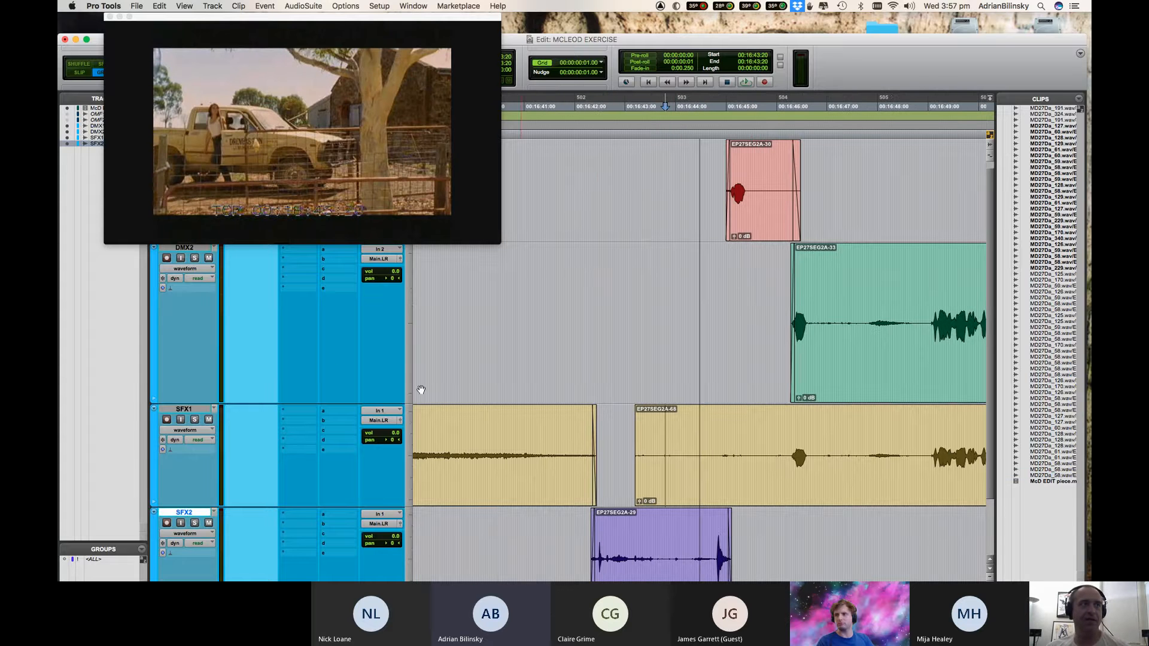
Solo SFX1 and play the copied clip from 00:16:43:12.
{"action": "left_click", "coordinate": [194, 419]}
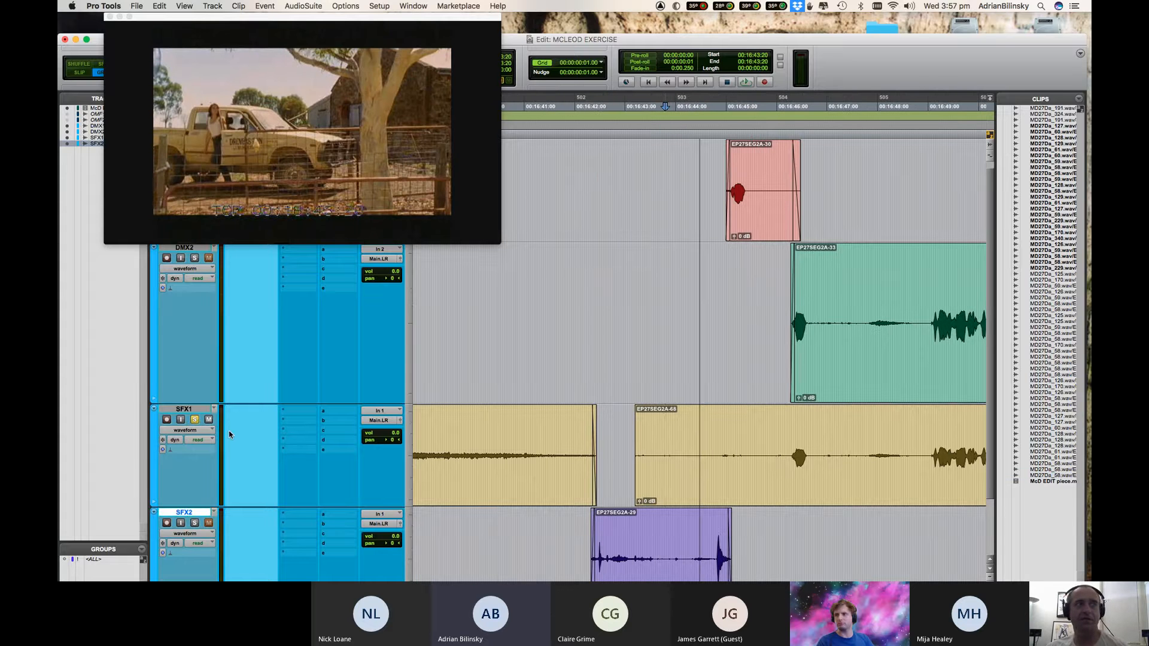
{"action": "left_click", "coordinate": [648, 426]}
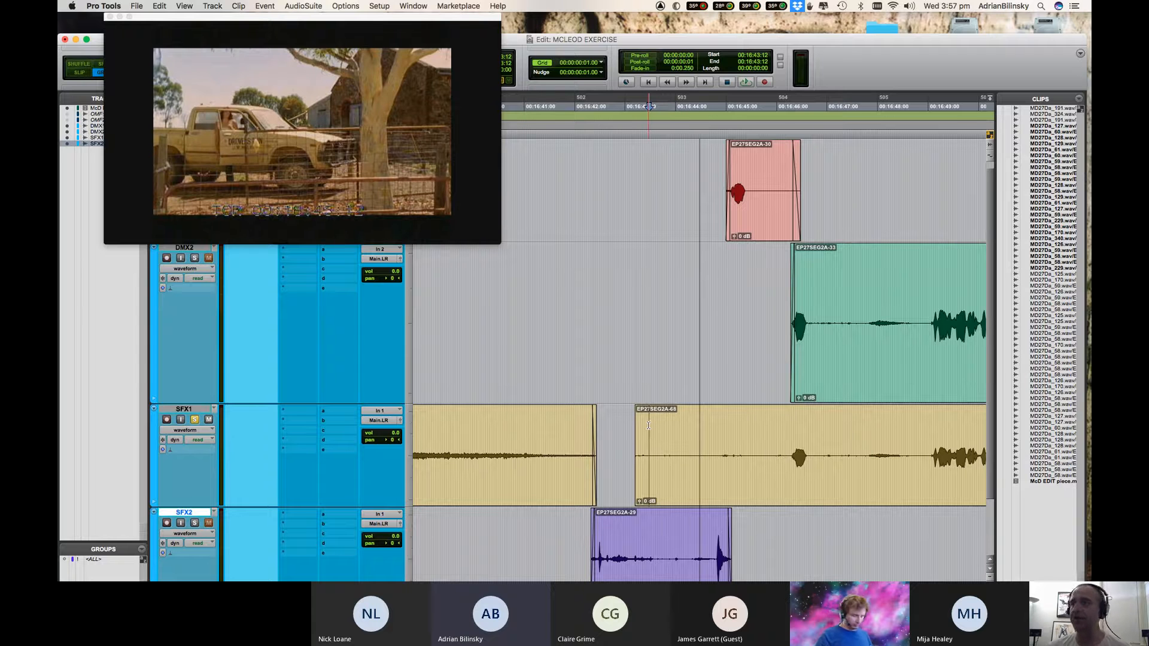
{"action": "key", "text": "space"}
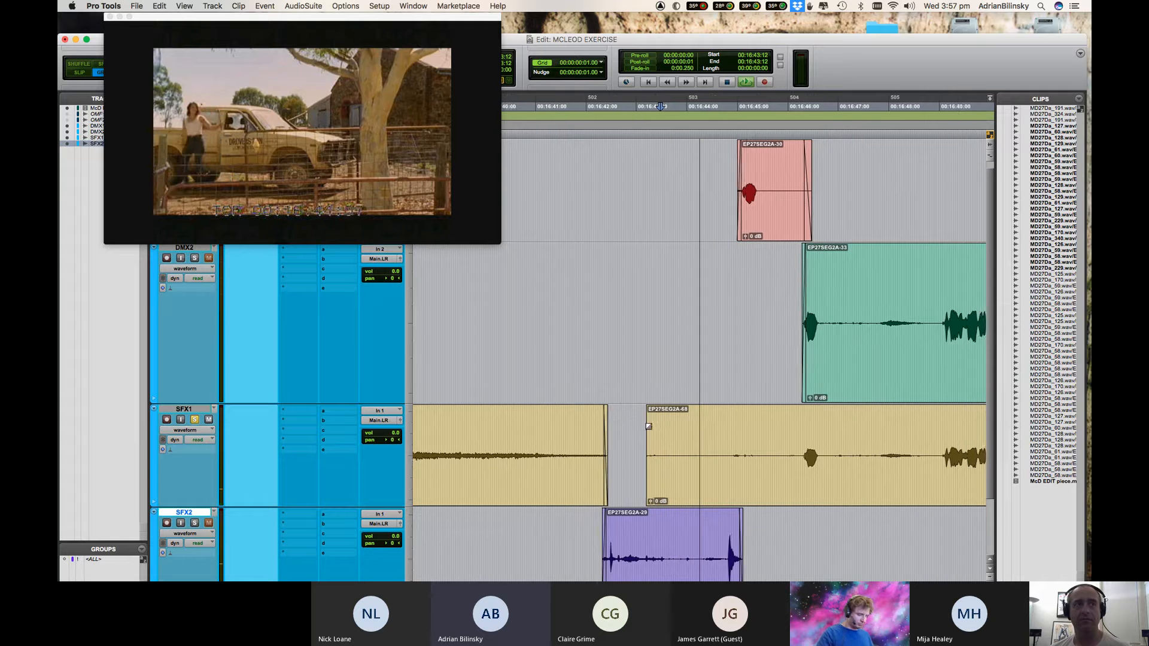
{"action": "key", "text": "space"}
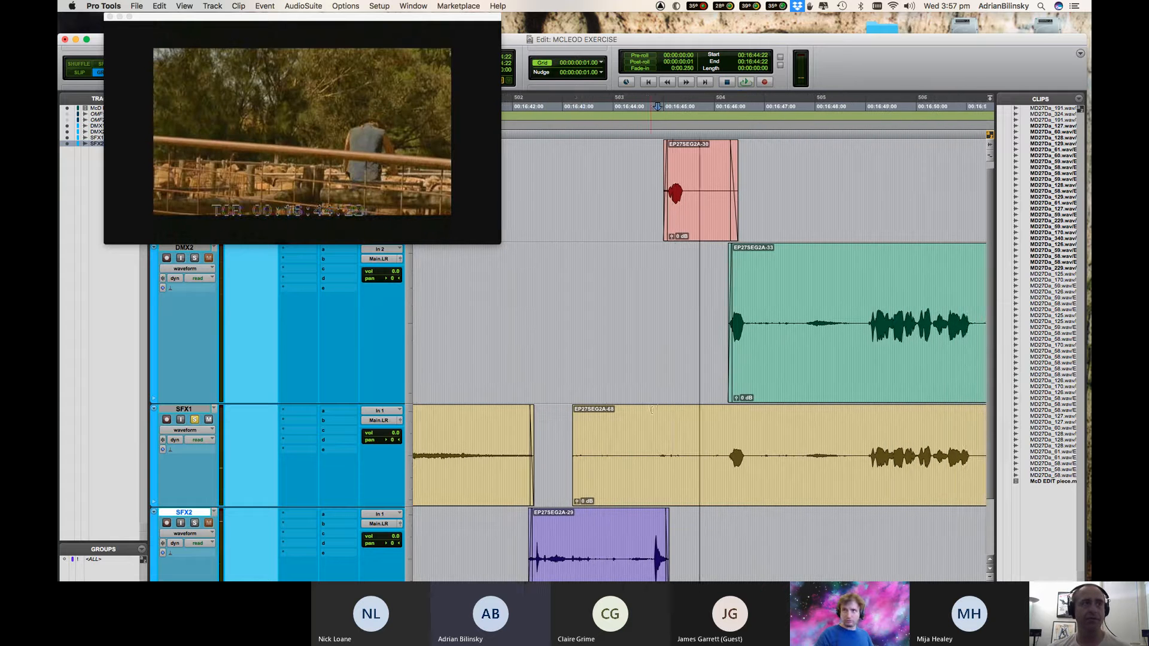
Separate the SFX1 clip's section from 00:16:44:03 to 00:16:44:22 and delete the piece in front of it.
{"action": "key", "text": "super+bracketright"}
{"action": "left_click_drag", "start_coordinate": [623, 433], "coordinate": [702, 426]}
{"action": "key", "text": "super+e"}
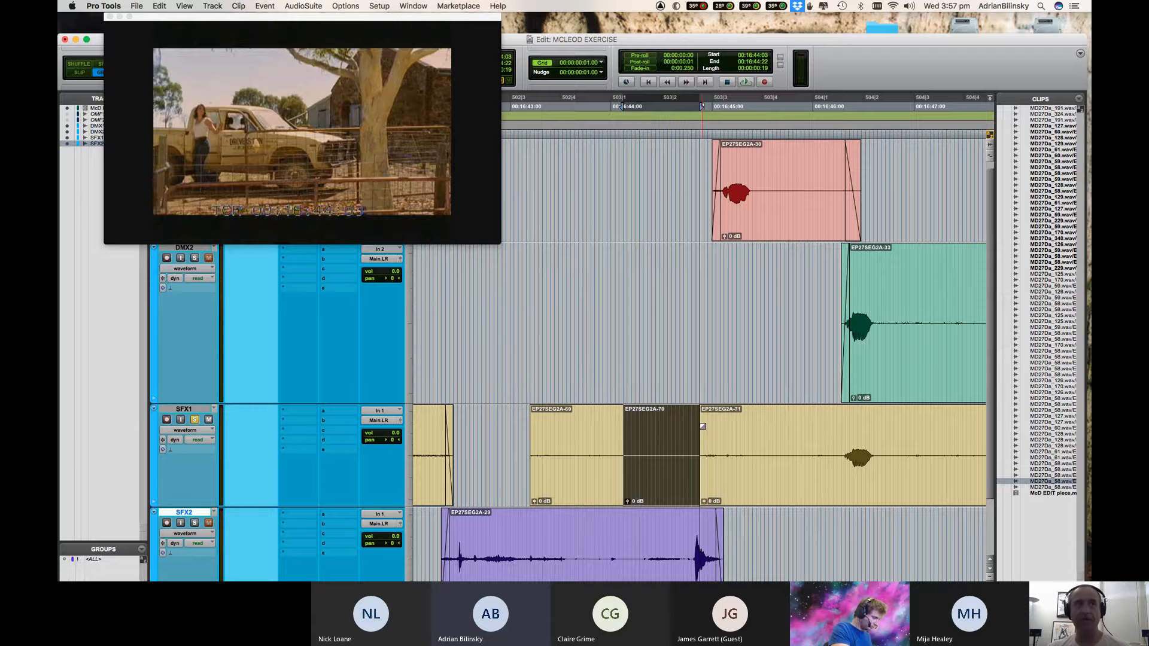
{"action": "left_click", "coordinate": [587, 485]}
{"action": "key", "text": "Delete"}
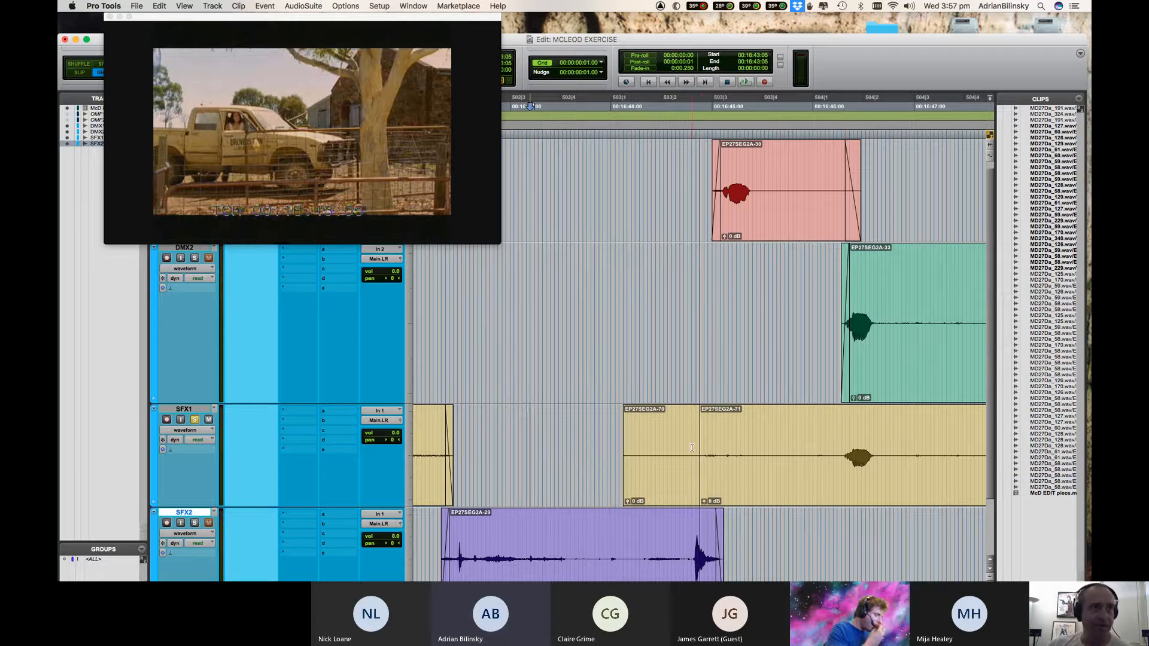
Play SFX1 from 00:16:45:01 and delete the long piece that follows 00:16:44:22, keeping only the short quiet section.
{"action": "left_click", "coordinate": [716, 419]}
{"action": "key", "text": "space"}
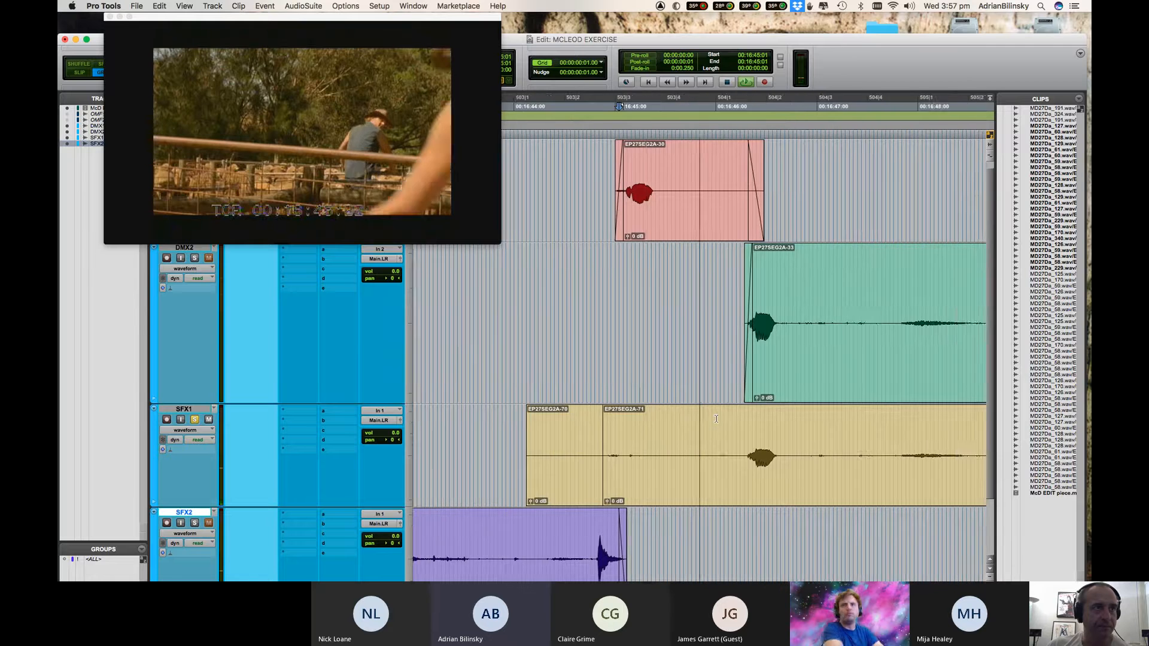
{"action": "key", "text": "super+bracketleft"}
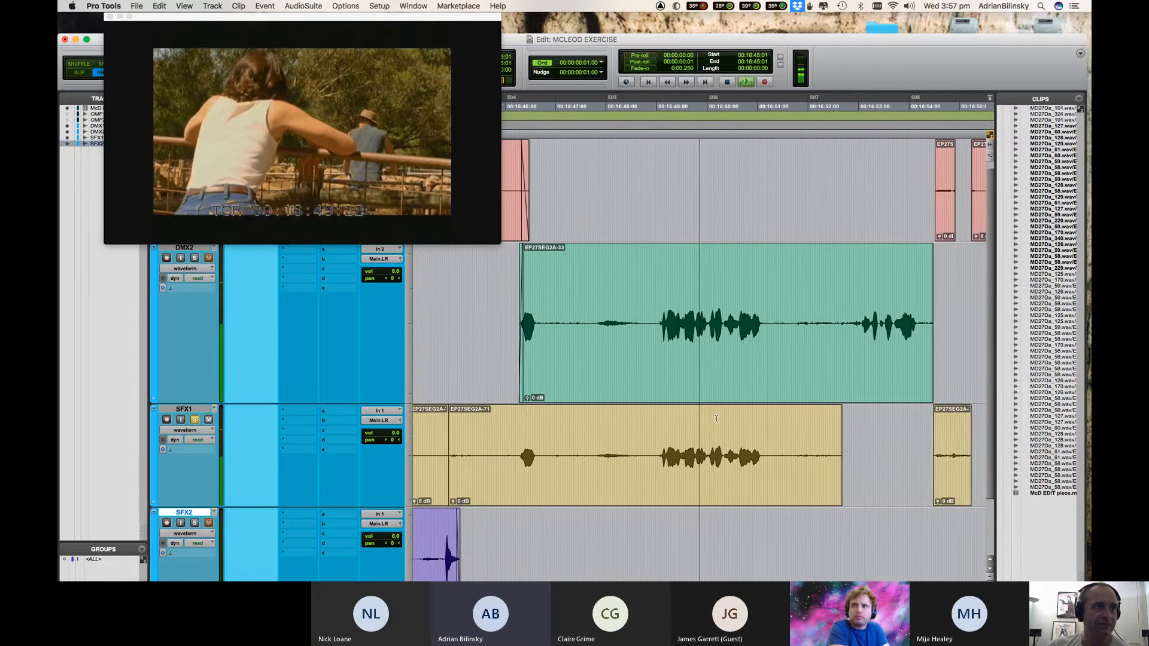
{"action": "key", "text": "super+bracketleft"}
{"action": "key", "text": "r"}
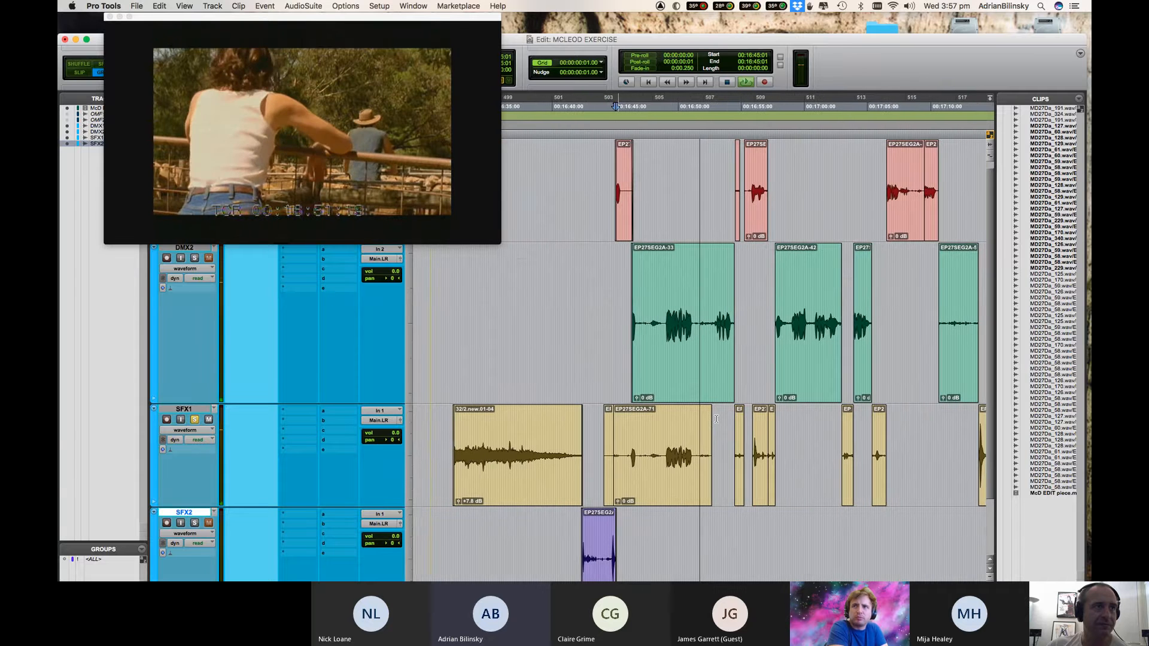
{"action": "key", "text": "space"}
{"action": "left_click", "coordinate": [676, 487]}
{"action": "key", "text": "Delete"}
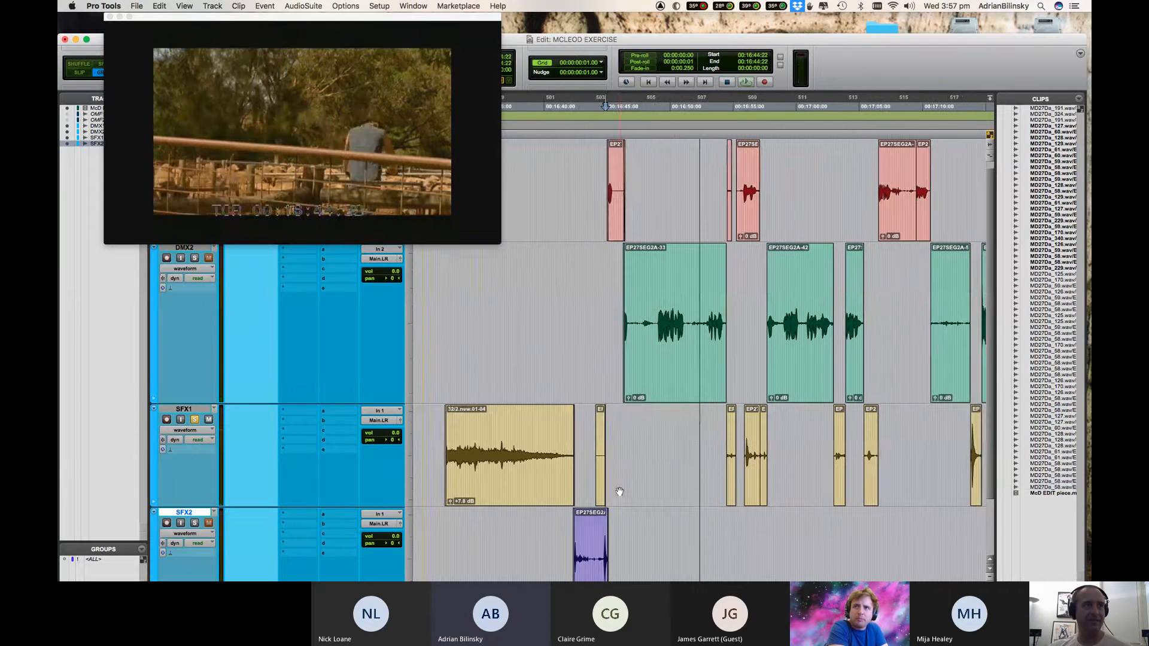
Move the short quiet clip on SFX1 further along the timeline and extend its start back to 00:16:47:19.
{"action": "left_click_drag", "start_coordinate": [603, 488], "coordinate": [670, 484]}
{"action": "key", "text": "super+bracketright"}
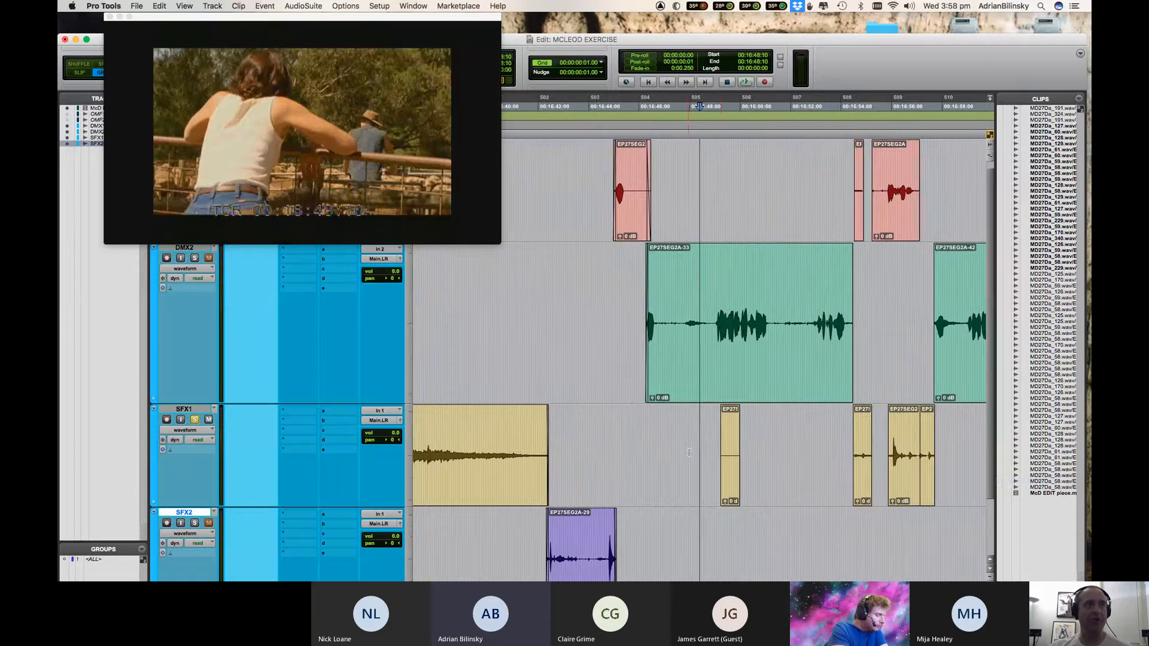
{"action": "left_click_drag", "start_coordinate": [721, 443], "coordinate": [683, 442]}
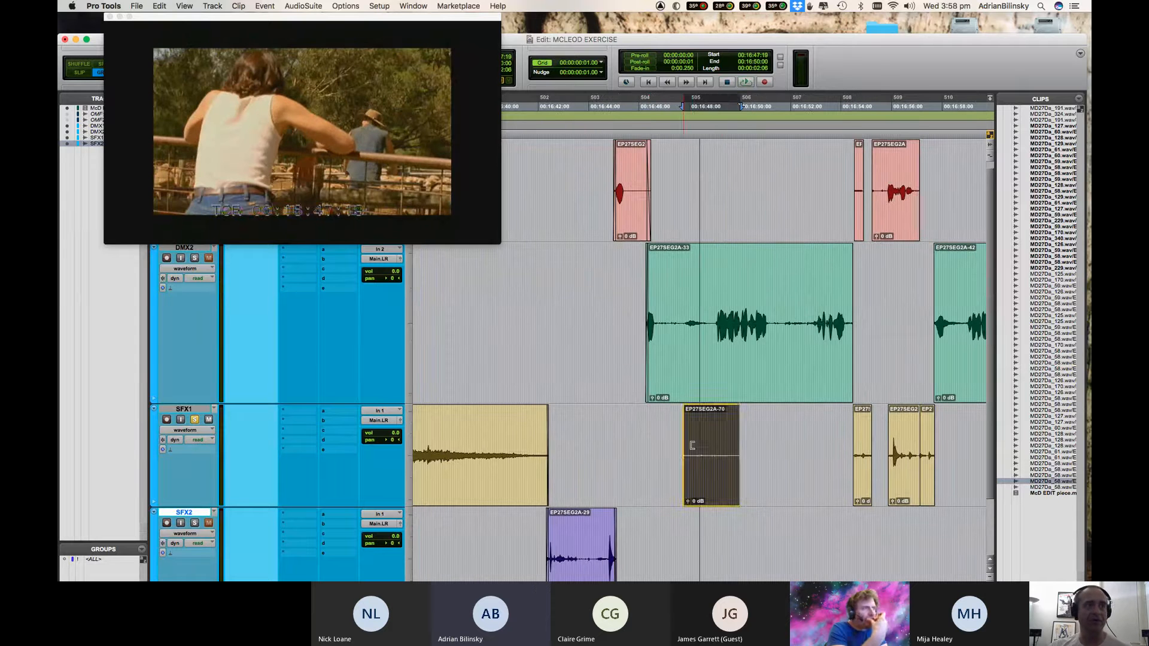
{"action": "key", "text": "super+bracketright"}
{"action": "key", "text": "super+bracketright"}
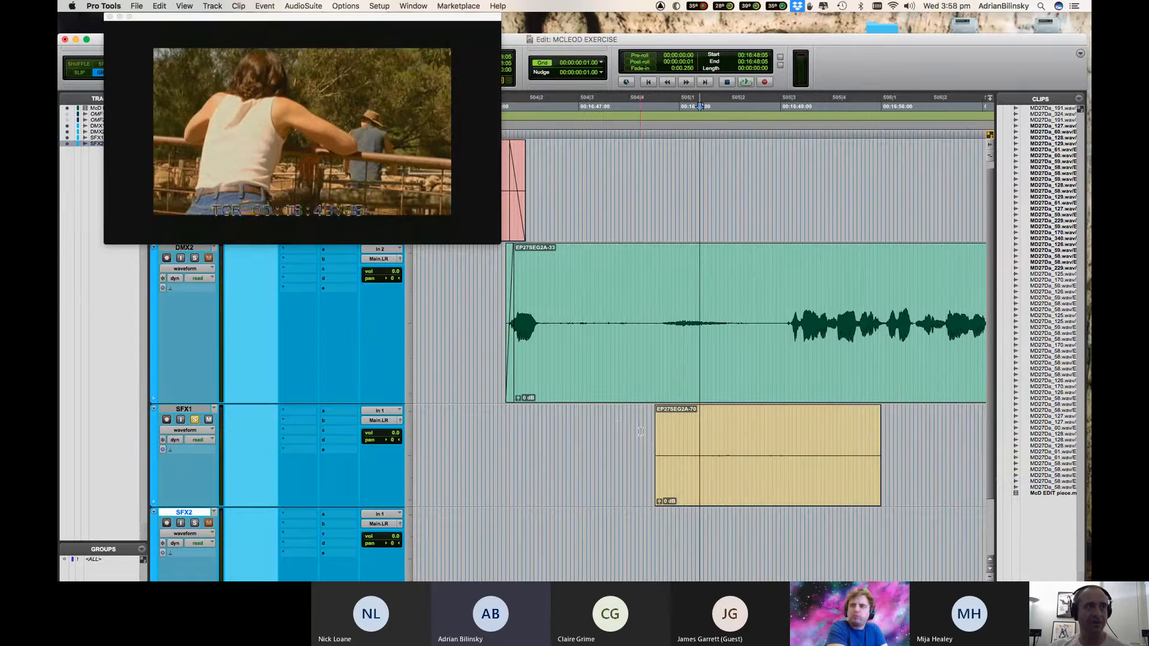
Listen through the quiet SFX1 clip and trim it to a clean 15-frame section starting at 00:16:49:01.
{"action": "left_click", "coordinate": [640, 431]}
{"action": "key", "text": "space"}
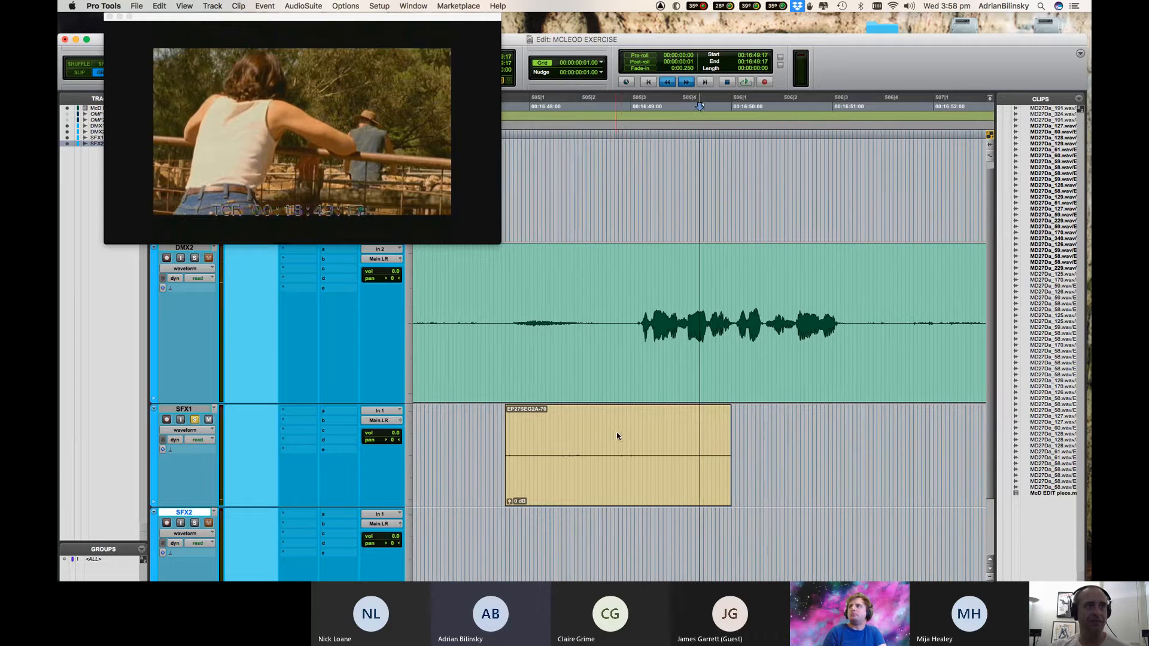
{"action": "key", "text": "s"}
{"action": "left_click", "coordinate": [608, 435]}
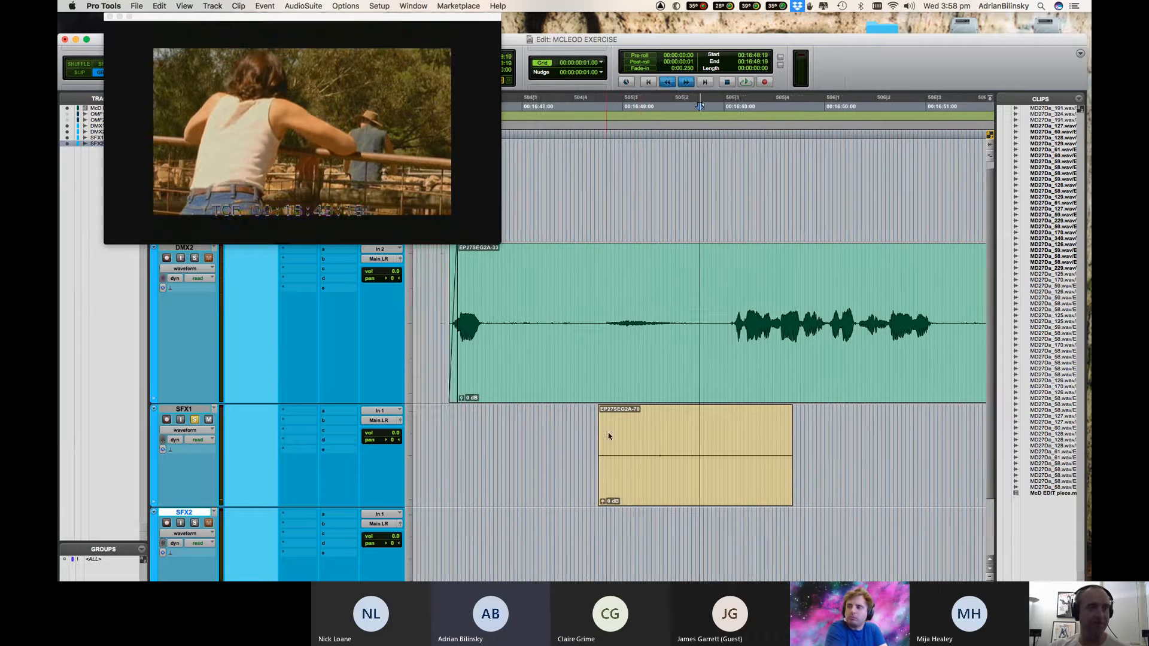
{"action": "key", "text": "a"}
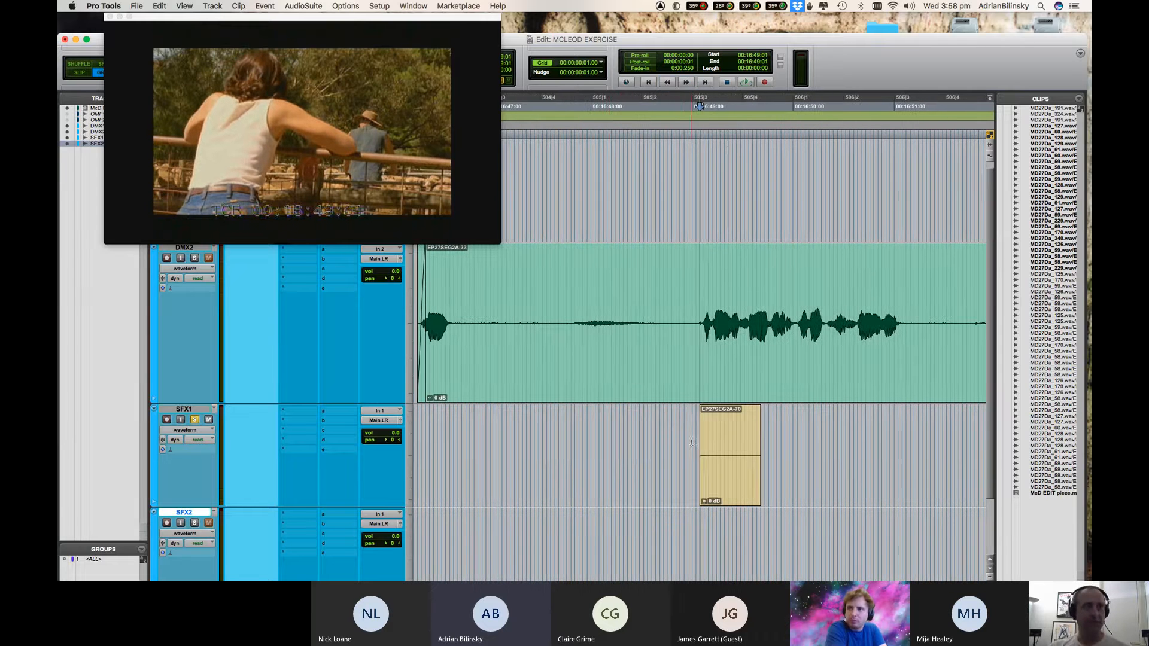
Move the 15-frame SFX1 clip back to start at 00:16:46:15, beneath the beginning of the DMX2 clip.
{"action": "left_click_drag", "start_coordinate": [745, 486], "coordinate": [638, 484]}
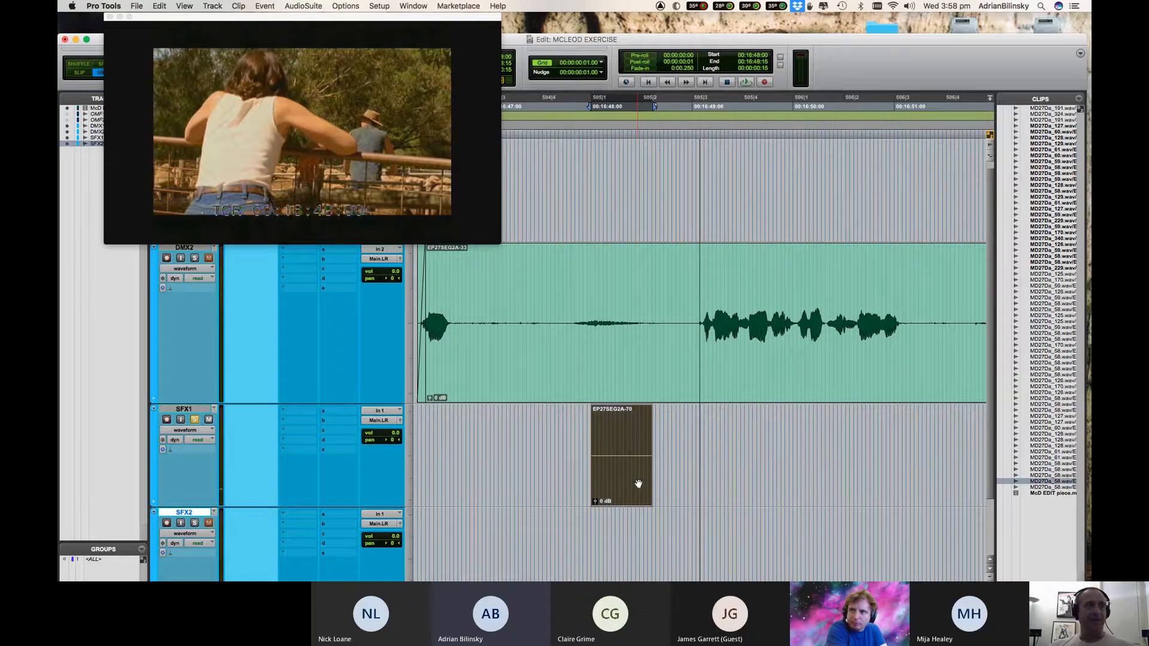
{"action": "key", "text": "r"}
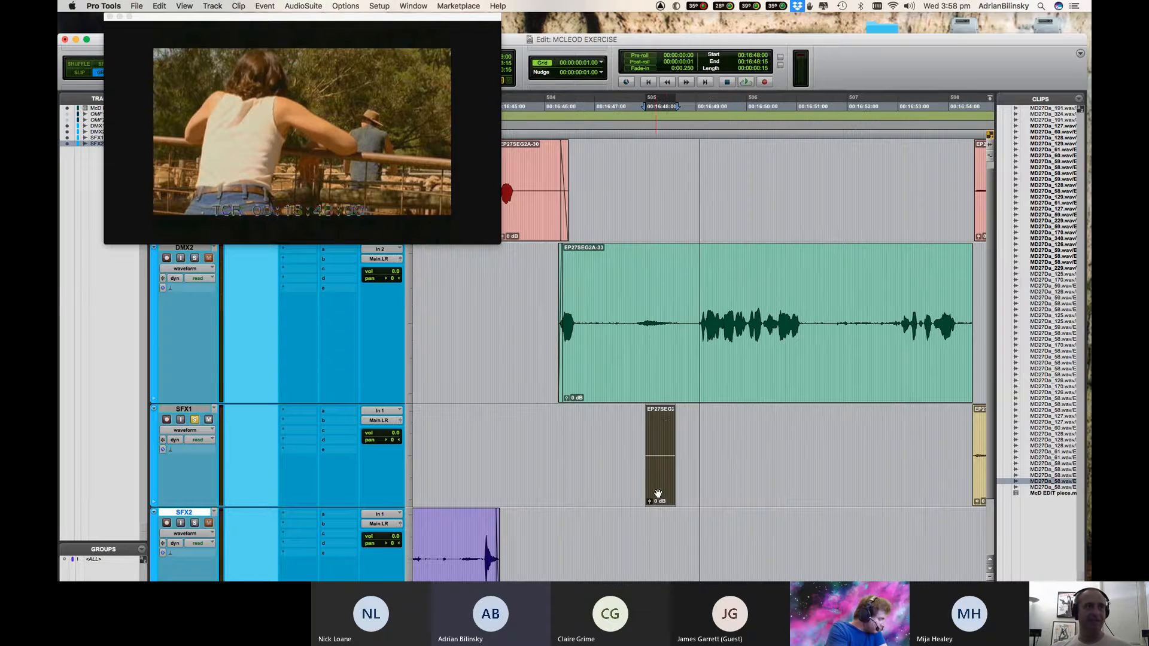
{"action": "left_click_drag", "start_coordinate": [656, 494], "coordinate": [596, 486]}
{"action": "key", "text": "t"}
{"action": "left_click_drag", "start_coordinate": [792, 486], "coordinate": [774, 485]}
{"action": "key", "text": "r"}
{"action": "key", "text": "r"}
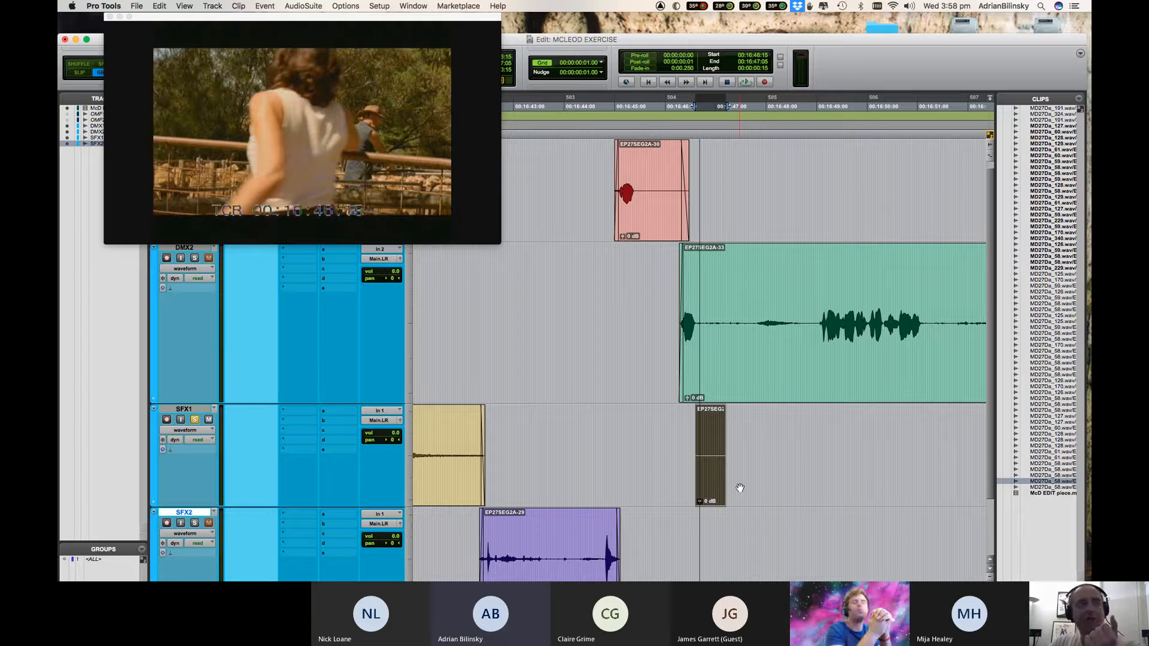
Duplicate the 15-frame SFX1 clip twice end to end and raise the clip gain of all three pieces to +21.0 dB.
{"action": "key", "text": "super+d"}
{"action": "key", "text": "super+d"}
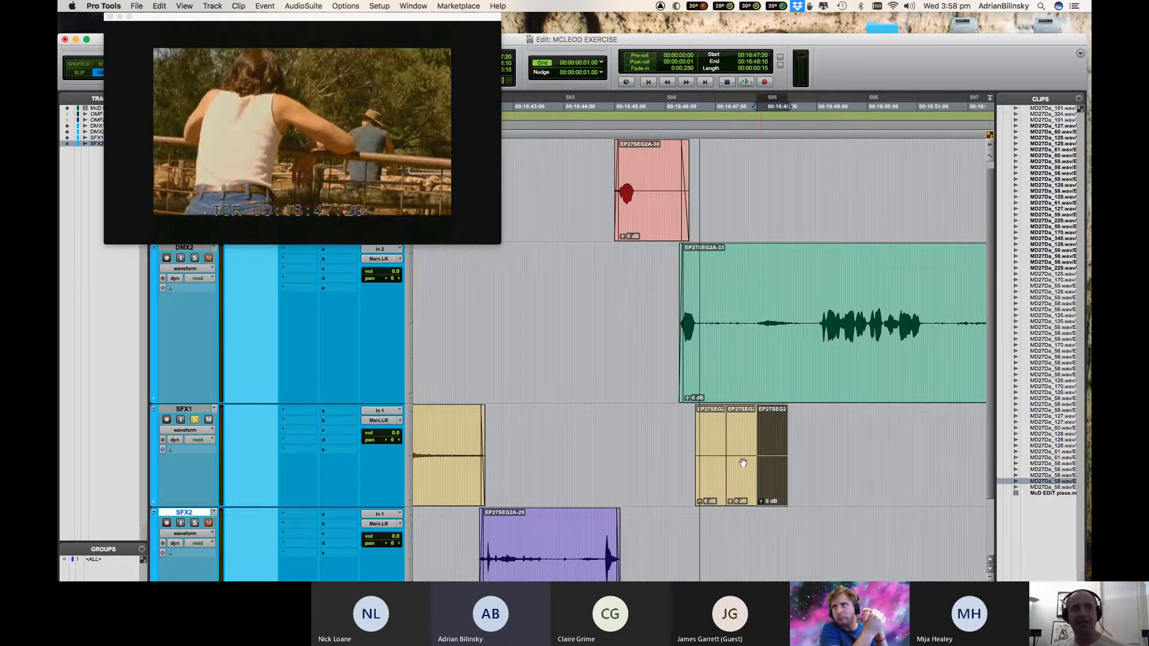
{"action": "left_click", "coordinate": [710, 480], "text": "shift"}
{"action": "key", "text": "ctrl+shift+Up"}
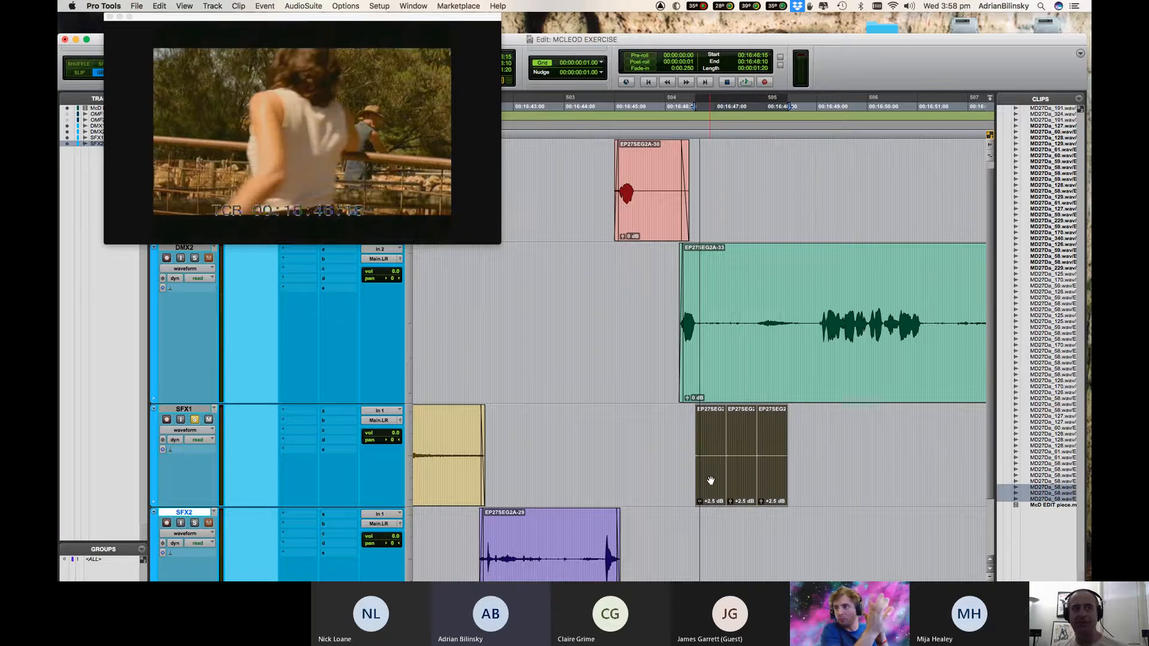
{"action": "key", "text": "ctrl+shift+Up"}
{"action": "key", "text": "ctrl+shift+Up"}
{"action": "key", "text": "ctrl+shift+Up"}
{"action": "key", "text": "ctrl+shift+Up"}
{"action": "key", "text": "ctrl+shift+Up"}
{"action": "key", "text": "ctrl+shift+Up"}
{"action": "key", "text": "ctrl+shift+Up"}
{"action": "key", "text": "ctrl+shift+Up"}
{"action": "key", "text": "ctrl+shift+Up"}
{"action": "key", "text": "ctrl+shift+Up"}
{"action": "key", "text": "ctrl+shift+Up"}
{"action": "key", "text": "ctrl+shift+Up"}
{"action": "key", "text": "ctrl+shift+Up"}
{"action": "key", "text": "ctrl+shift+Up"}
{"action": "key", "text": "ctrl+shift+Up"}
{"action": "key", "text": "ctrl+shift+Up"}
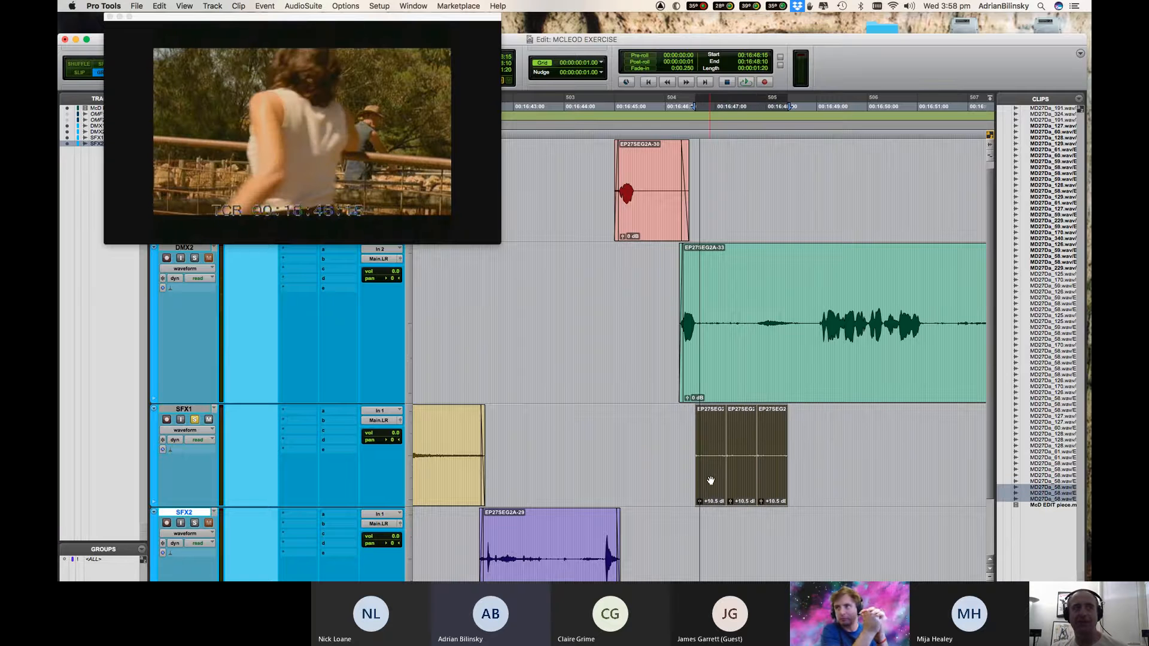
Play the three boosted clips and, in Slip mode, trim the first clip's start to 00:16:46:16.
{"action": "key", "text": "r"}
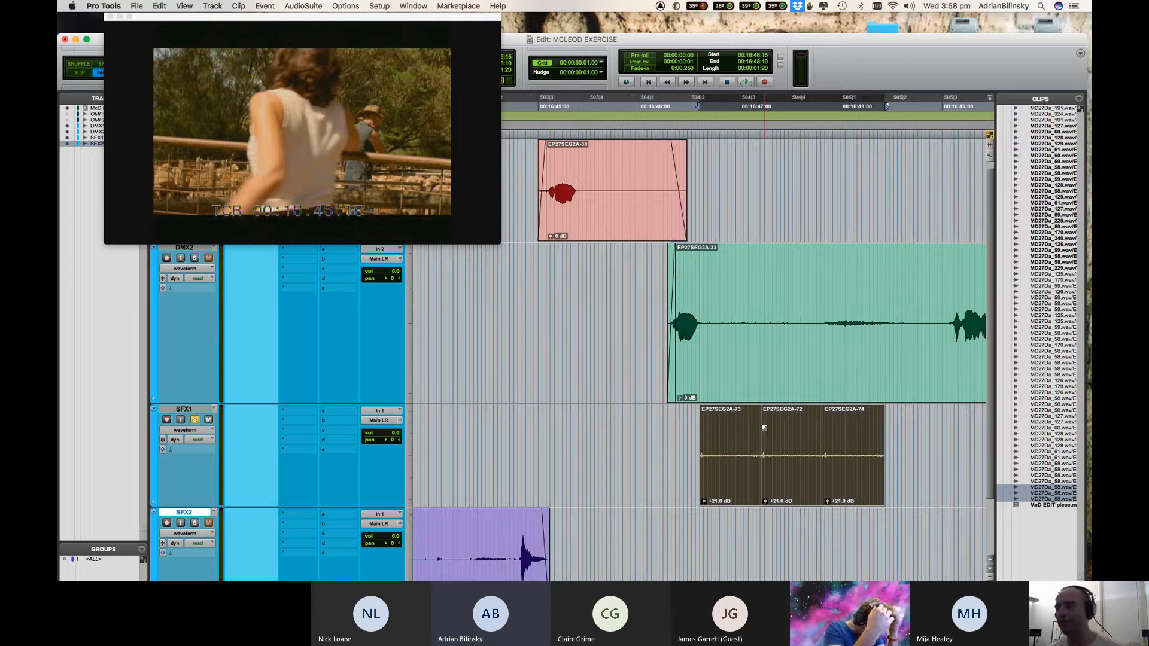
{"action": "key", "text": "space"}
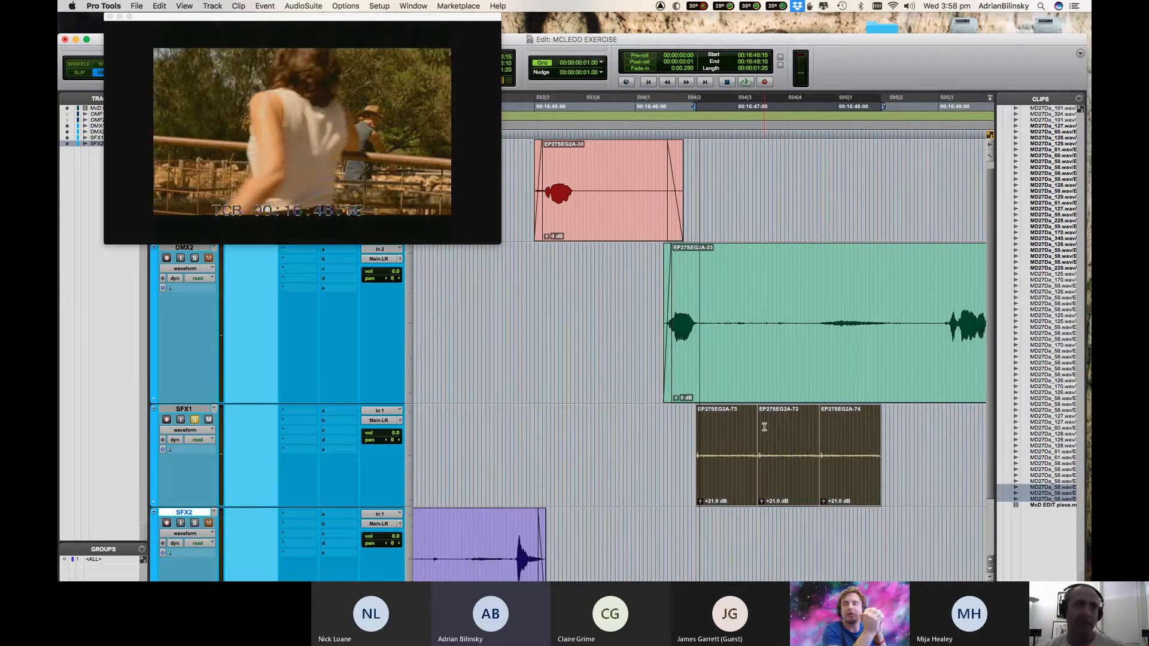
{"action": "key", "text": "t"}
{"action": "key", "text": "F2"}
{"action": "left_click", "coordinate": [694, 432]}
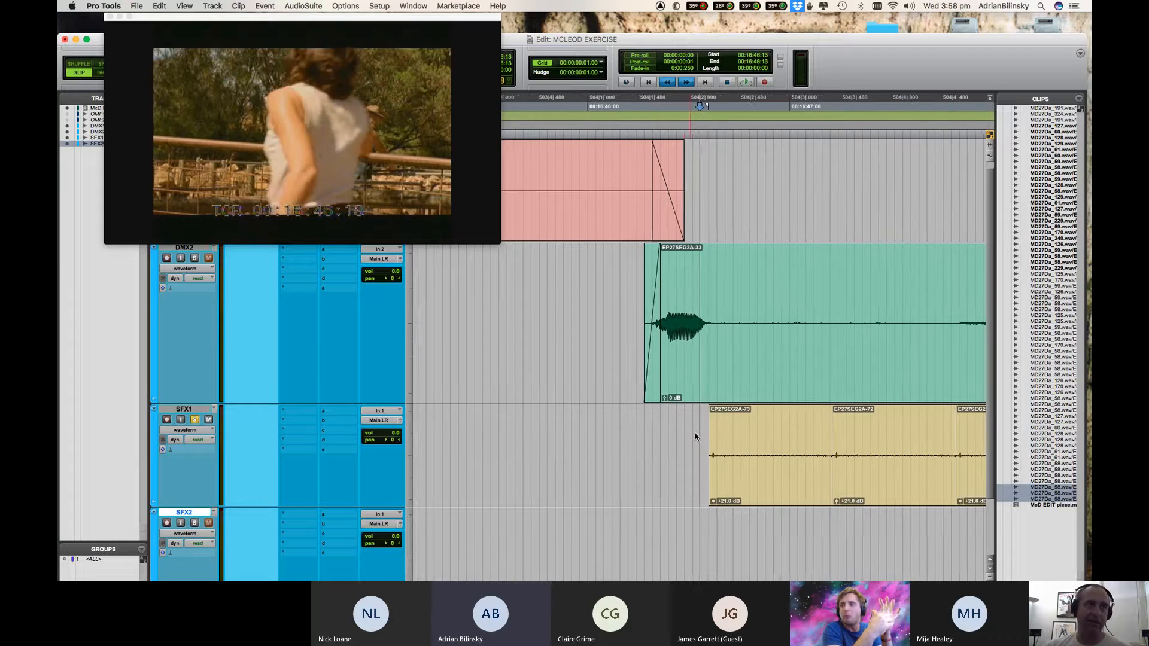
{"action": "key", "text": "comma"}
{"action": "key", "text": "comma"}
{"action": "key", "text": "comma"}
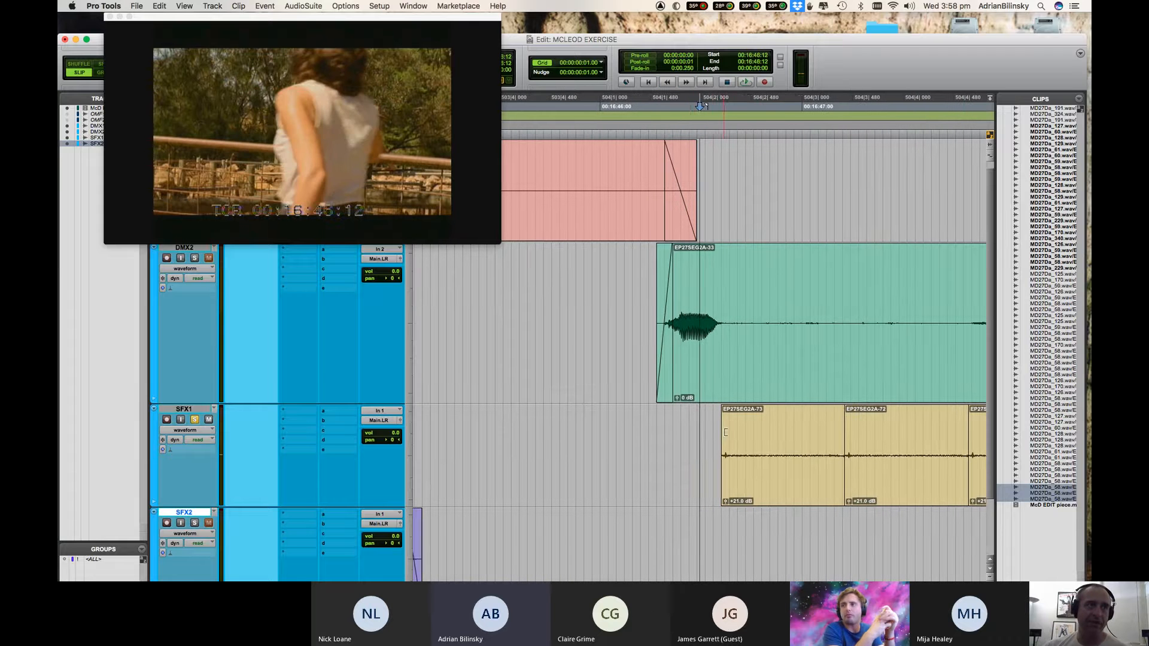
{"action": "left_click_drag", "start_coordinate": [725, 431], "coordinate": [731, 431]}
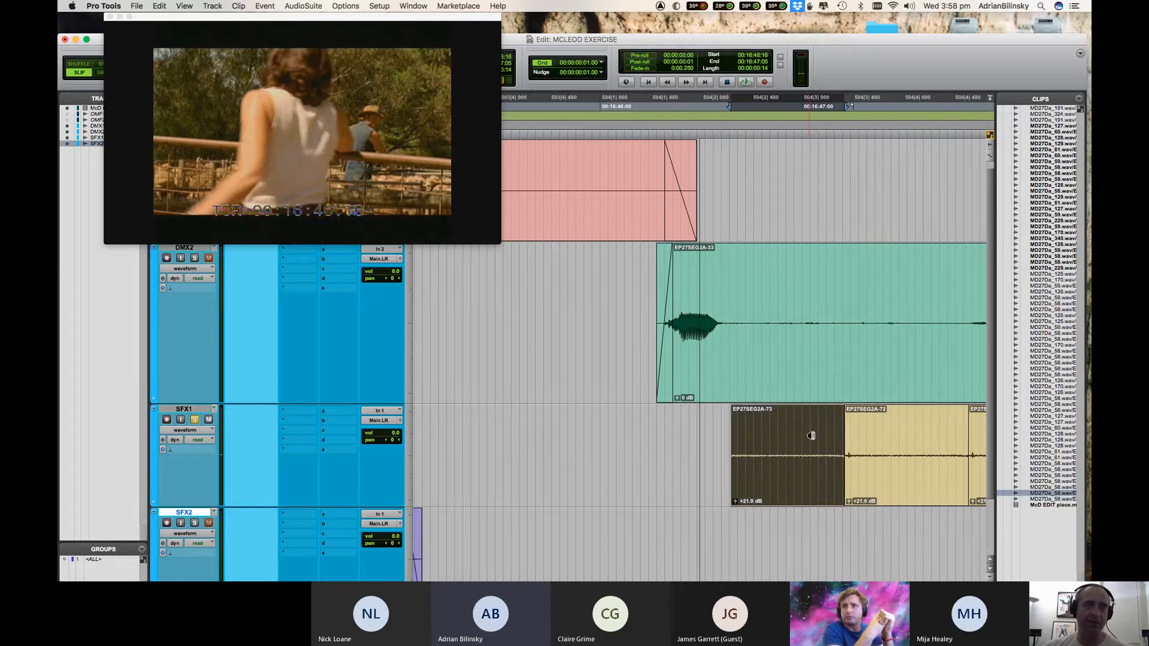
Shuttle through the end of the first SFX1 fill clip and trim that end to 00:16:47:03.
{"action": "left_click", "coordinate": [810, 436]}
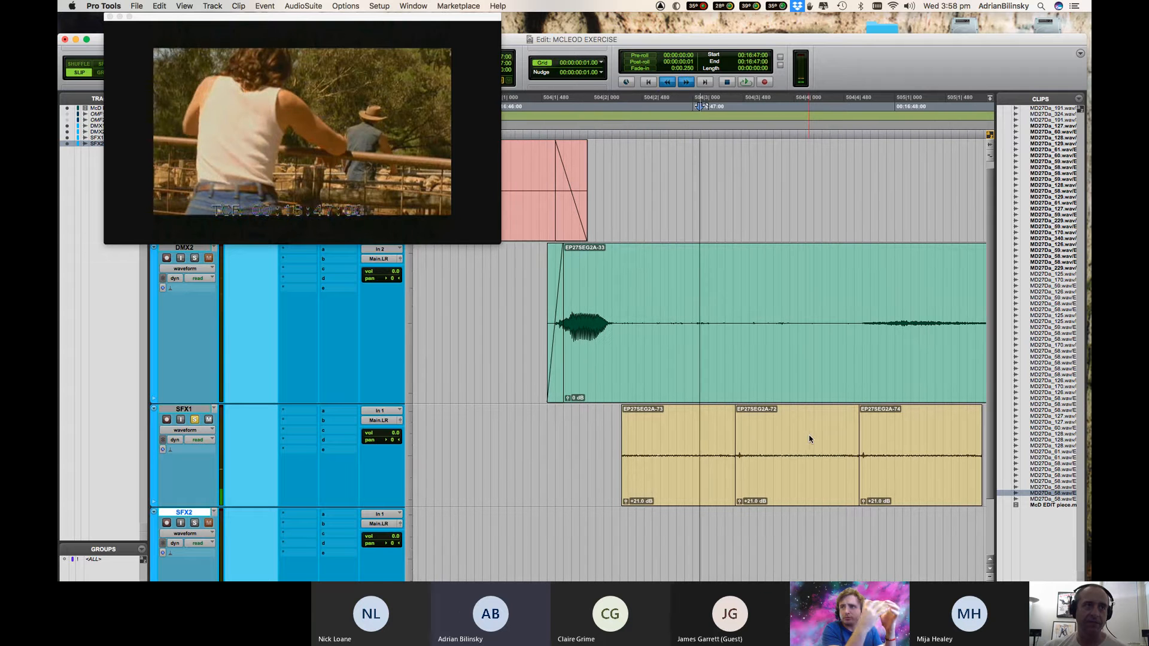
{"action": "key", "text": "period"}
{"action": "key", "text": "period"}
{"action": "key", "text": "period"}
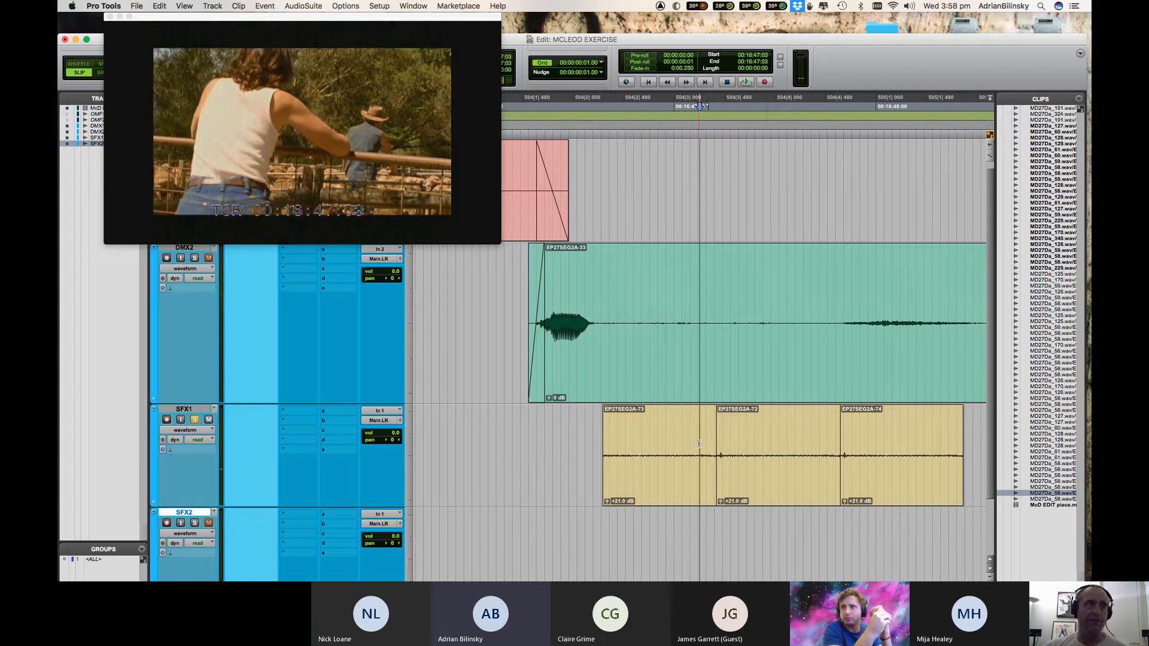
{"action": "left_click", "coordinate": [699, 443]}
{"action": "key", "text": "s"}
Delete the two duplicate clips on SFX1 and reset the remaining fill clip's gain to 0 dB.
{"action": "left_click", "coordinate": [756, 485]}
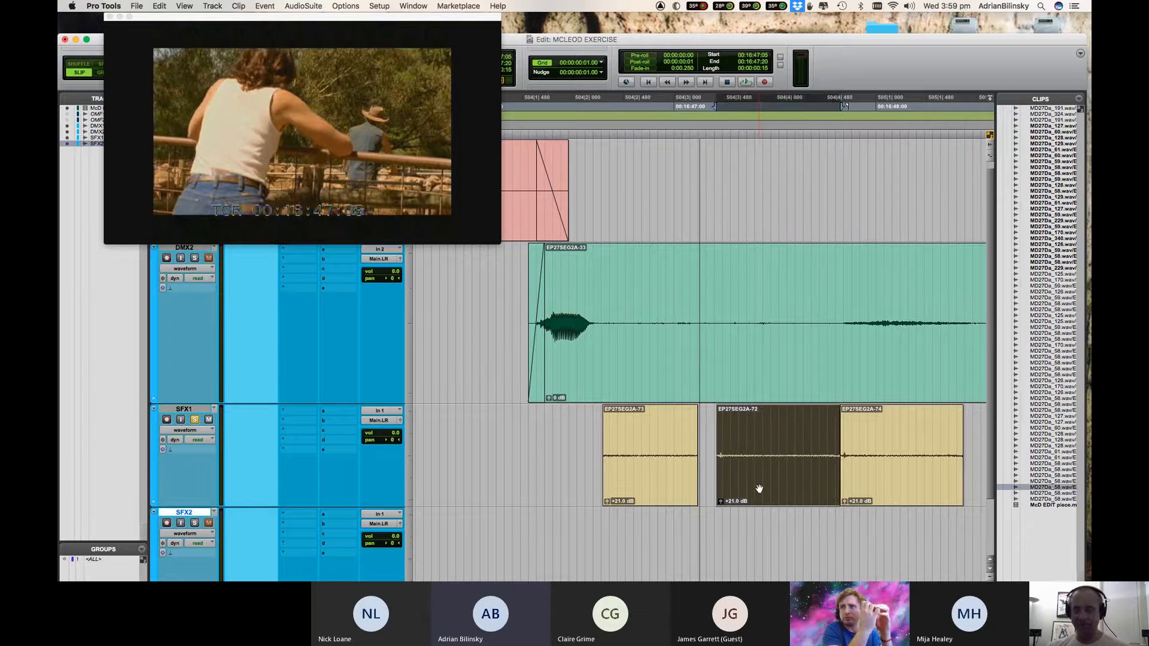
{"action": "key", "text": "Delete"}
{"action": "left_click", "coordinate": [870, 490]}
{"action": "key", "text": "Delete"}
{"action": "key", "text": "r"}
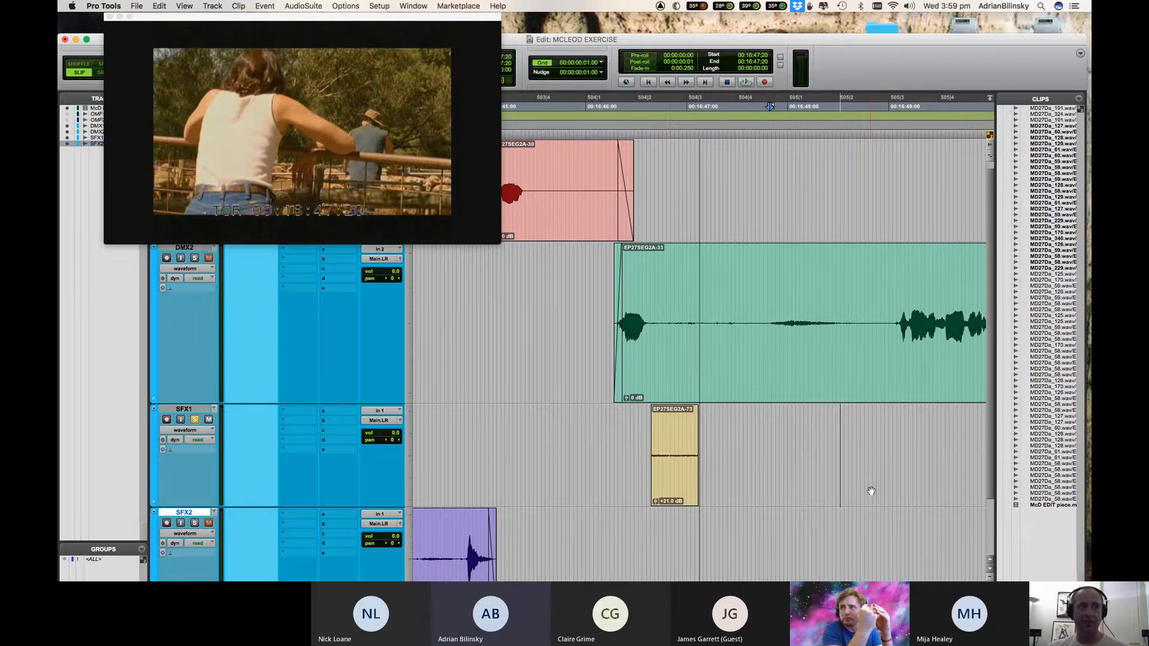
{"action": "left_click", "coordinate": [671, 492]}
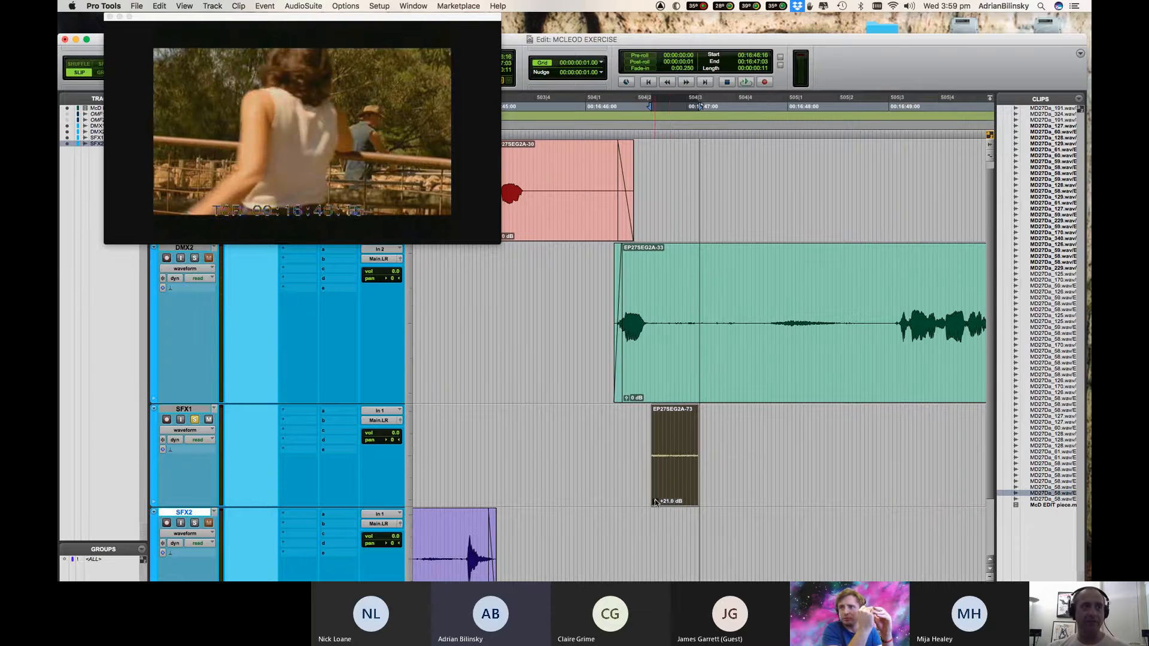
{"action": "left_click", "coordinate": [655, 501], "text": "alt"}
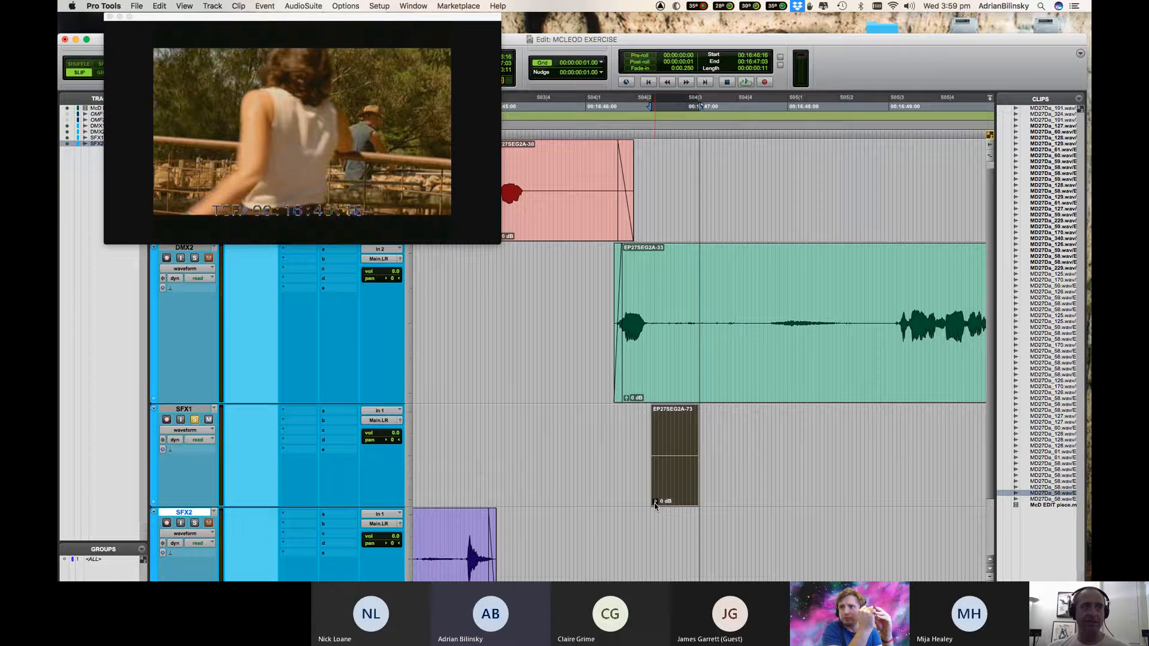
Paste a copy of the SFX1 fill clip at 00:16:47:12 and render it with AudioSuite Reverse.
{"action": "left_click", "coordinate": [735, 432]}
{"action": "key", "text": "super+v"}
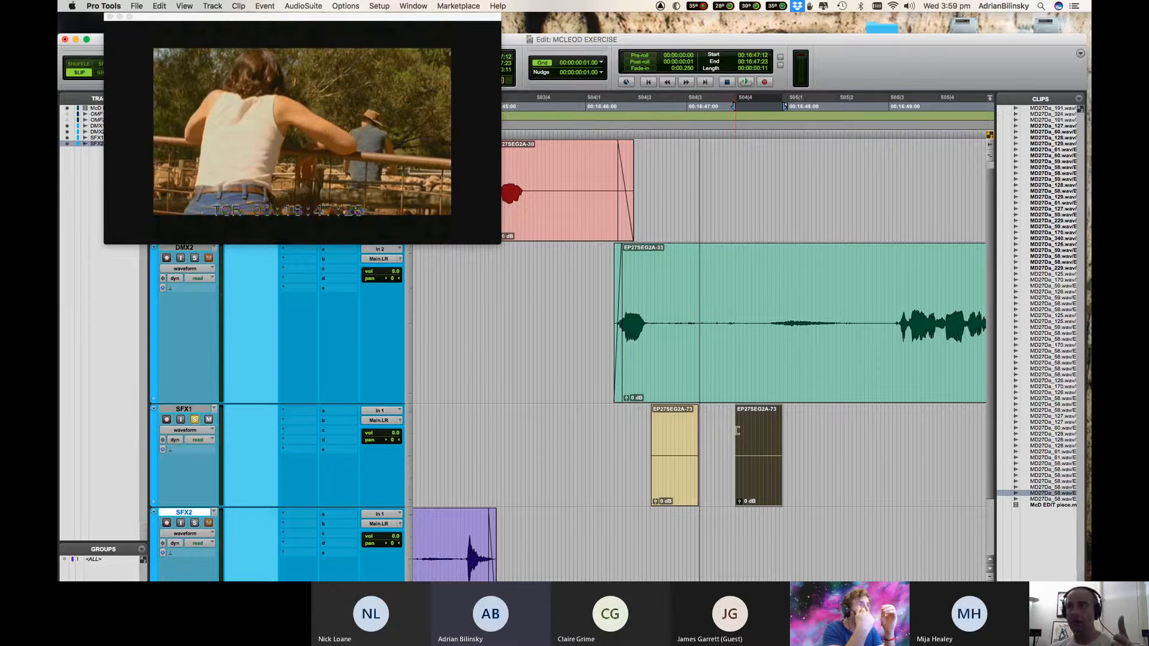
{"action": "left_click", "coordinate": [316, 6]}
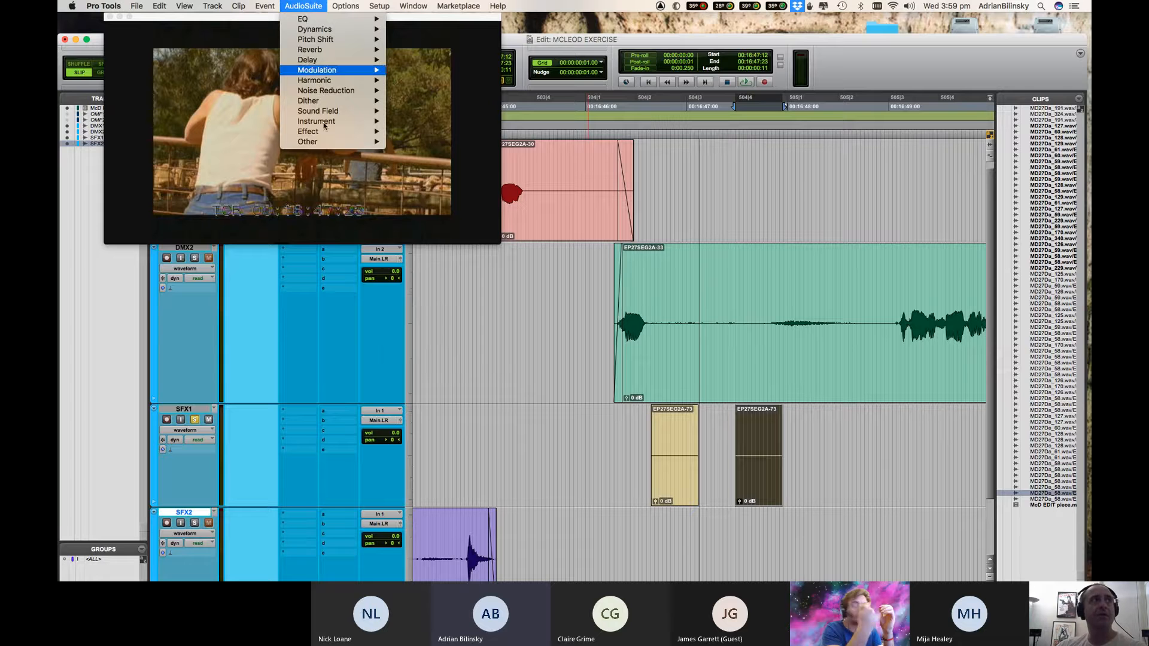
{"action": "mouse_move", "coordinate": [313, 142]}
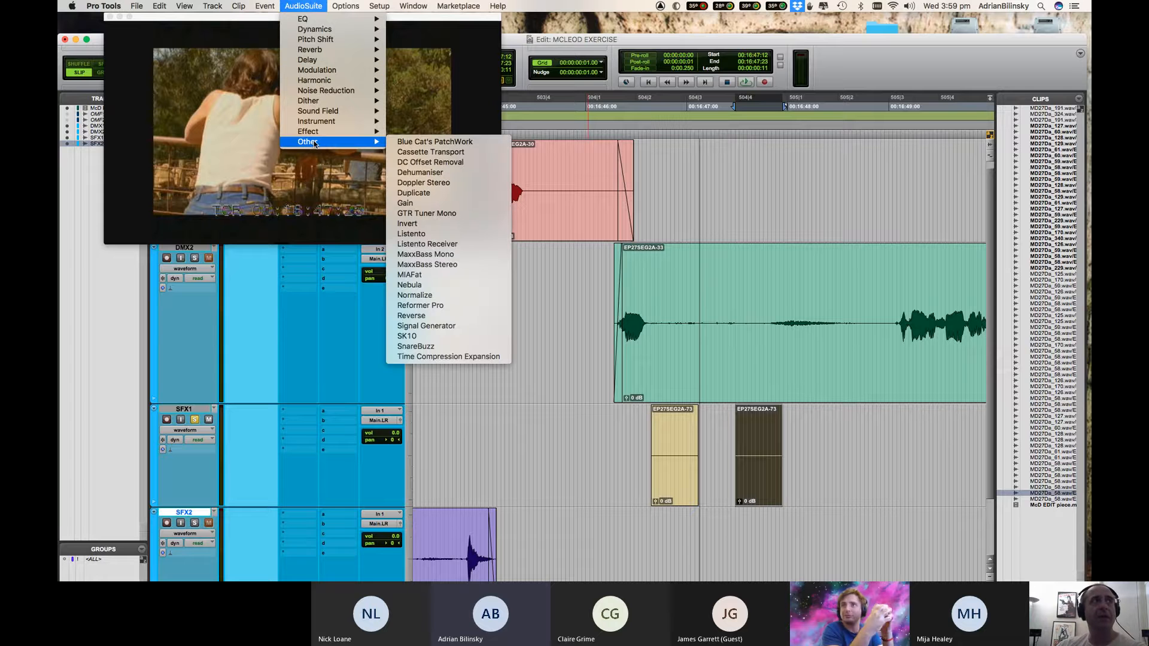
{"action": "left_click", "coordinate": [432, 316]}
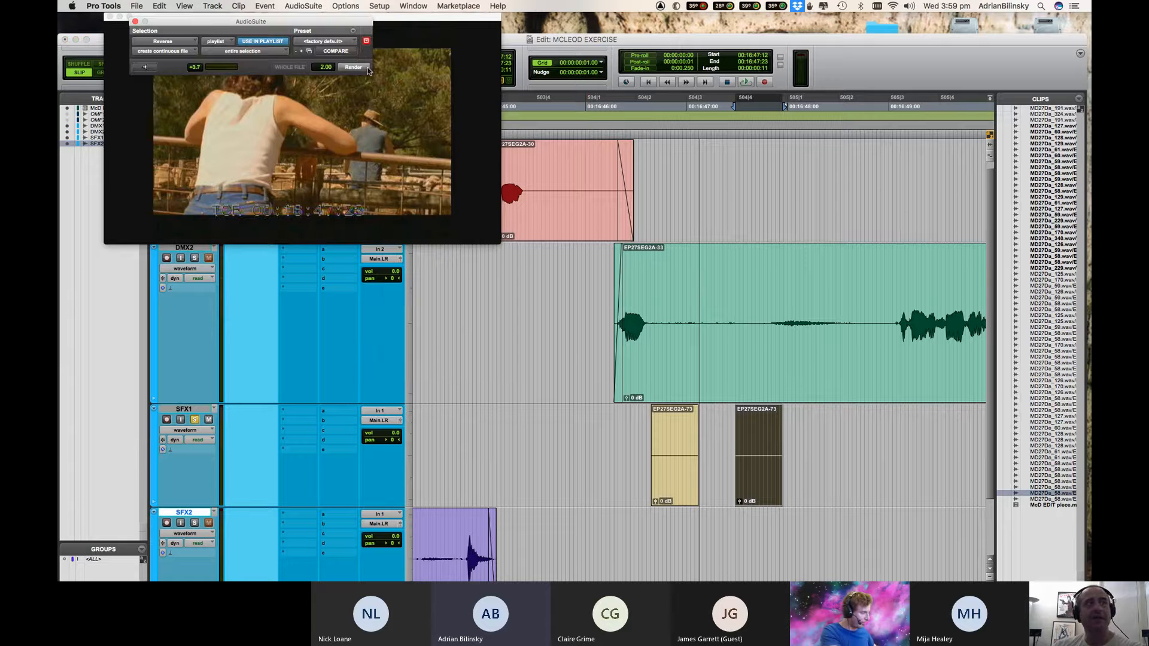
{"action": "left_click", "coordinate": [367, 69]}
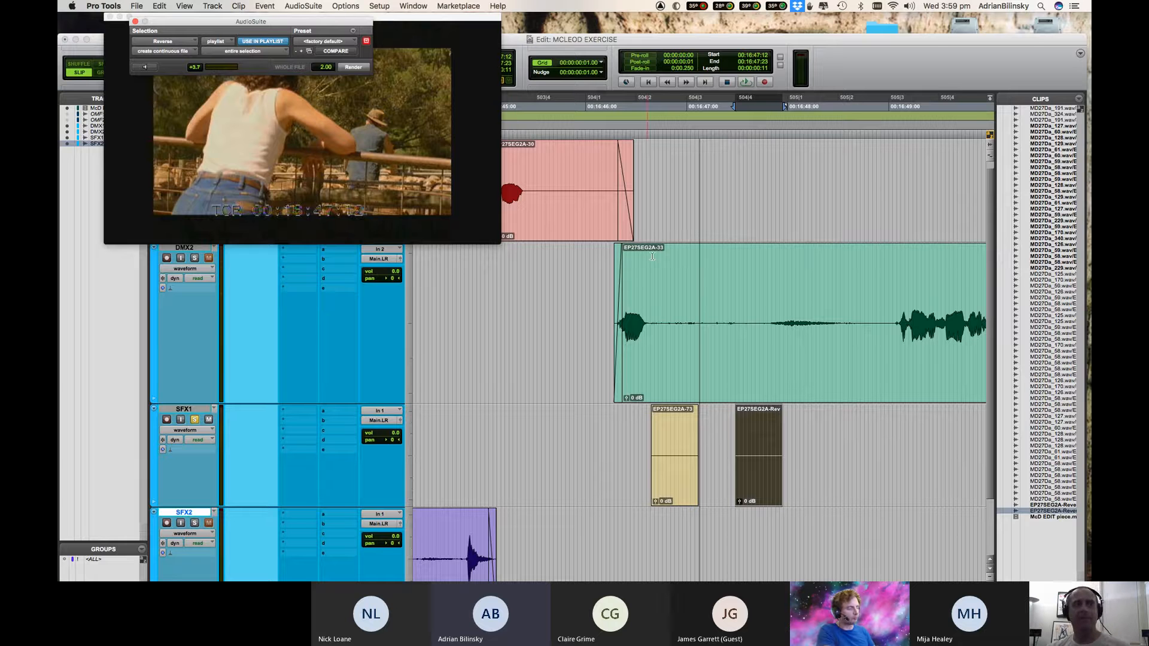
Move the reversed SFX1 clip directly against the end of the original fill clip.
{"action": "left_click", "coordinate": [709, 435]}
{"action": "key", "text": "t"}
{"action": "key", "text": "t"}
{"action": "left_click_drag", "start_coordinate": [853, 496], "coordinate": [698, 449]}
Add a very short crossfade at the seam between the original and reversed SFX1 fill clips.
{"action": "key", "text": "t"}
{"action": "key", "text": "t"}
{"action": "key", "text": "t"}
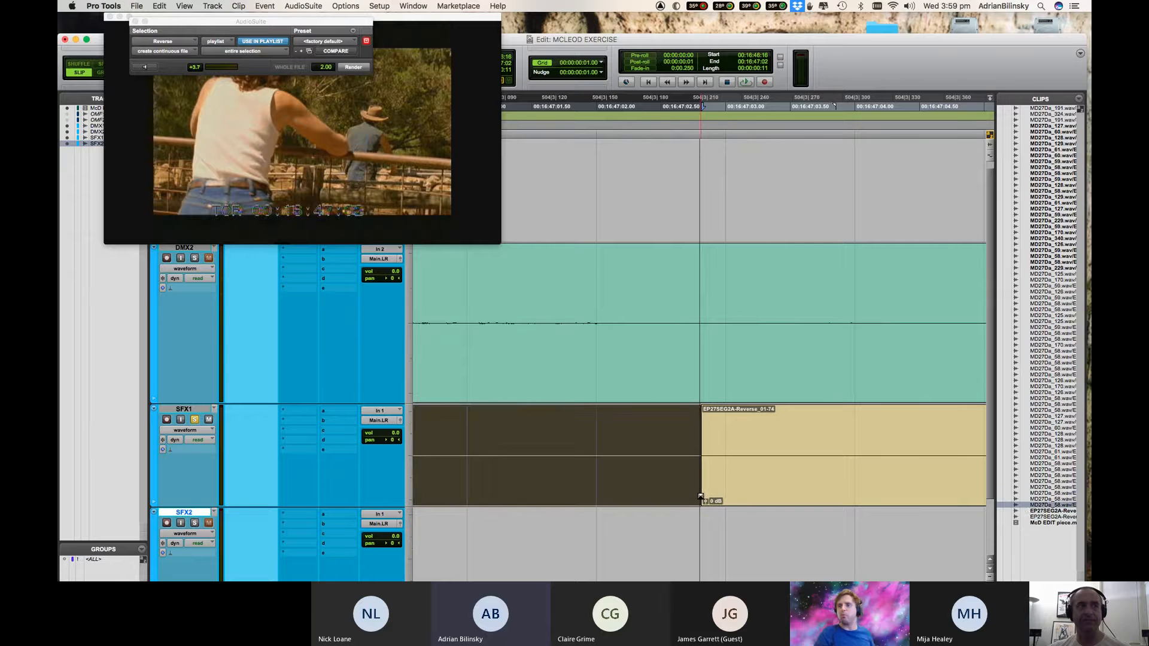
{"action": "left_click_drag", "start_coordinate": [701, 497], "coordinate": [705, 496]}
{"action": "key", "text": "r"}
{"action": "key", "text": "r"}
{"action": "key", "text": "r"}
{"action": "key", "text": "r"}
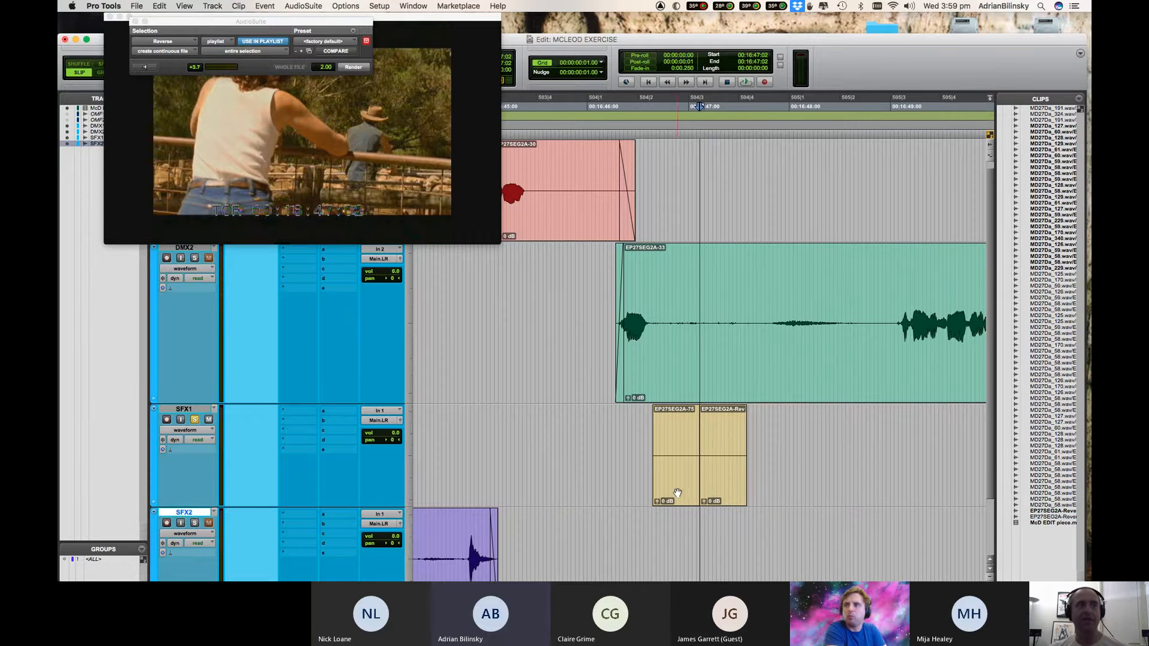
Select both SFX1 fill clips, play them and raise their clip gain to +15.0 dB.
{"action": "left_click", "coordinate": [675, 495]}
{"action": "left_click", "coordinate": [713, 494], "text": "shift"}
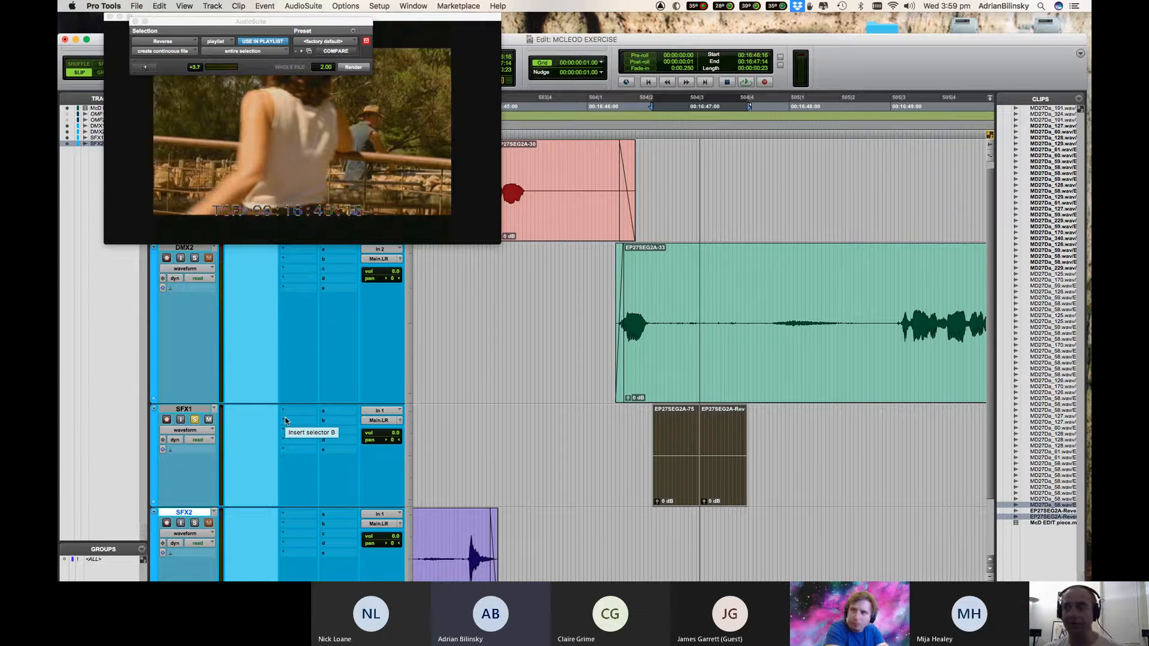
{"action": "key", "text": "space"}
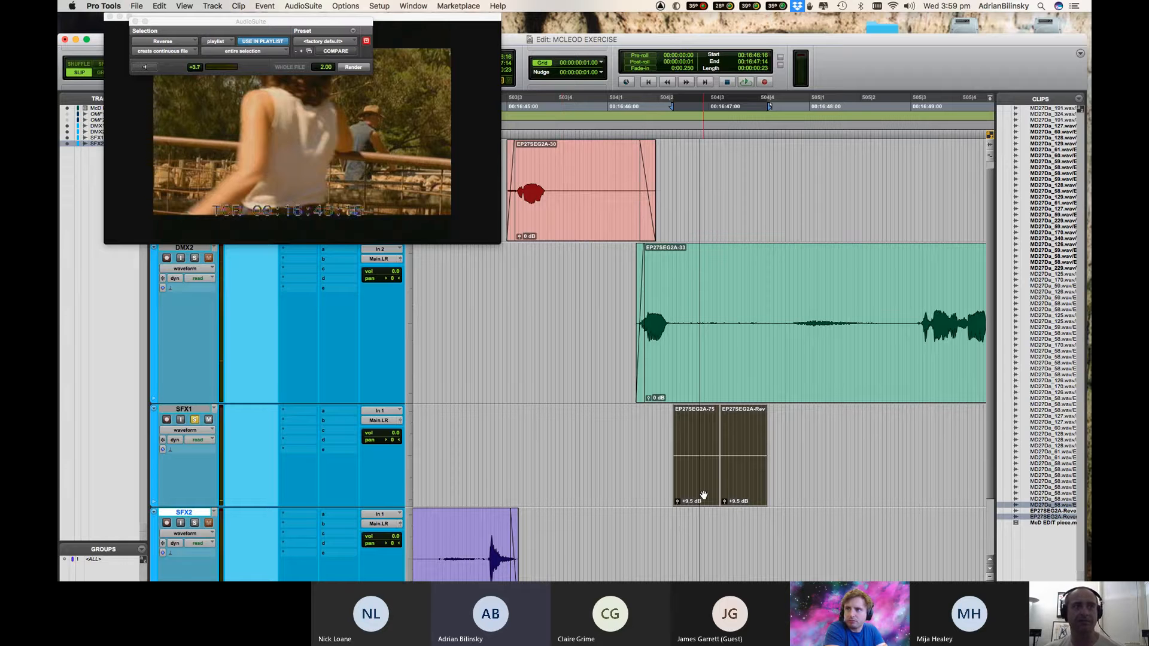
{"action": "scroll", "coordinate": [703, 496], "scroll_direction": "up", "scroll_amount": 13}
{"action": "key", "text": "space"}
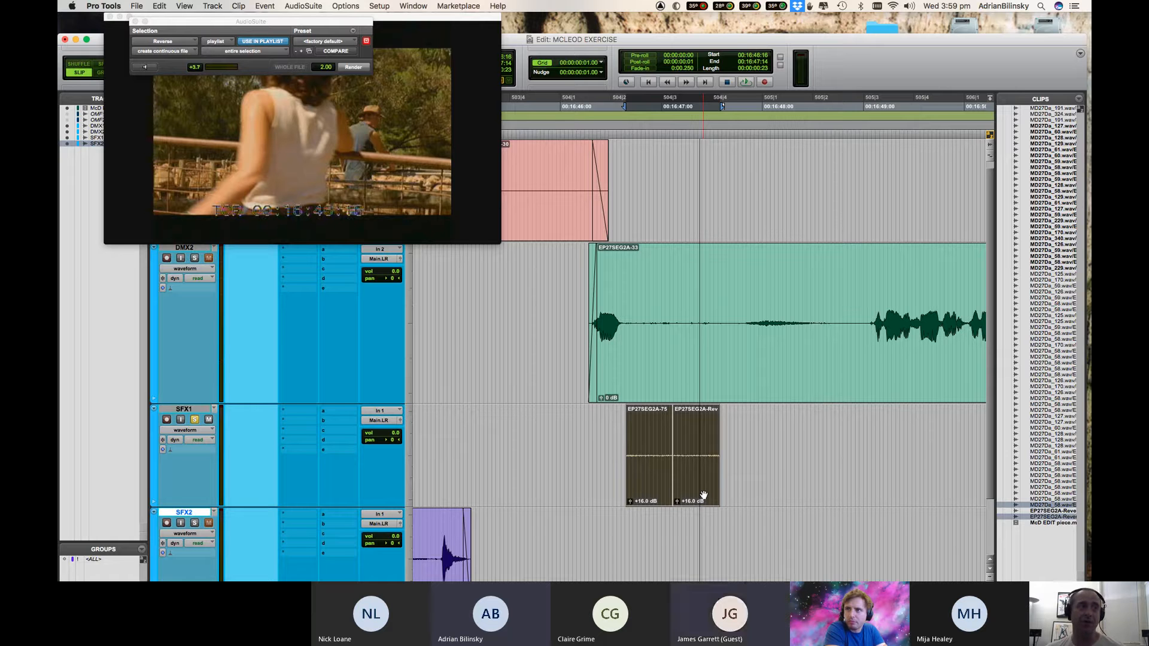
{"action": "scroll", "coordinate": [692, 501], "scroll_direction": "down", "scroll_amount": 2}
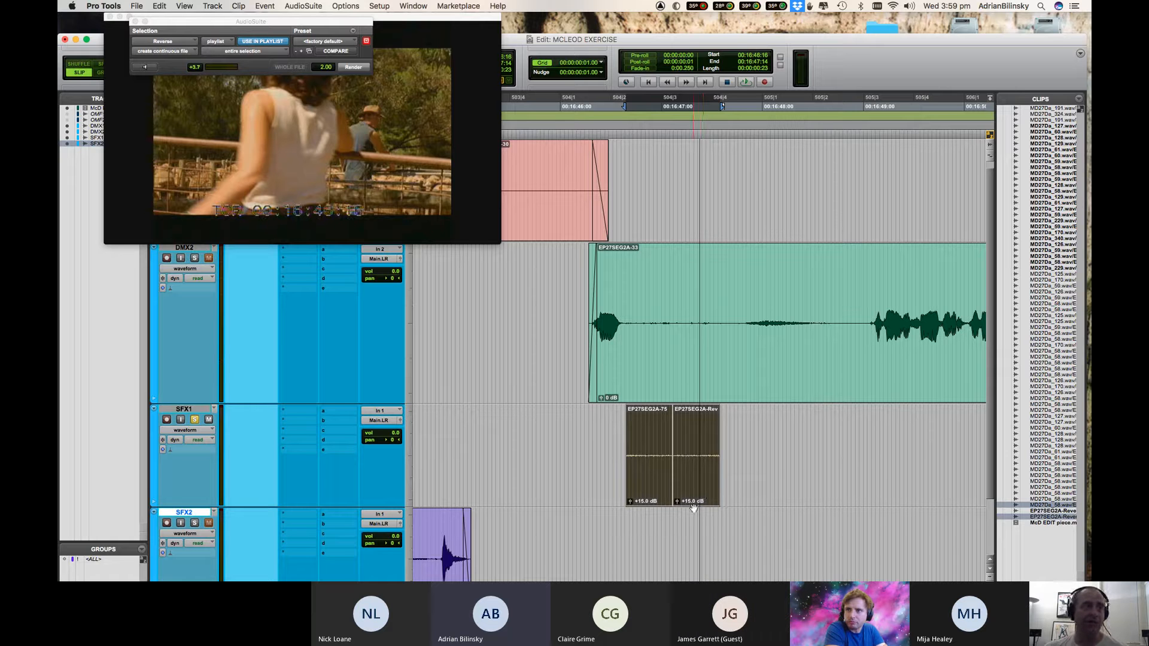
Return the clip gain of both SFX1 fill clips to 0 dB.
{"action": "scroll", "coordinate": [692, 507], "scroll_direction": "down", "scroll_amount": 9}
{"action": "key", "text": "super+z"}
{"action": "key", "text": "super+z"}
{"action": "key", "text": "super+z"}
{"action": "key", "text": "super+z"}
{"action": "key", "text": "super+z"}
{"action": "key", "text": "super+z"}
{"action": "key", "text": "super+z"}
{"action": "key", "text": "super+z"}
{"action": "key", "text": "super+z"}
{"action": "key", "text": "super+z"}
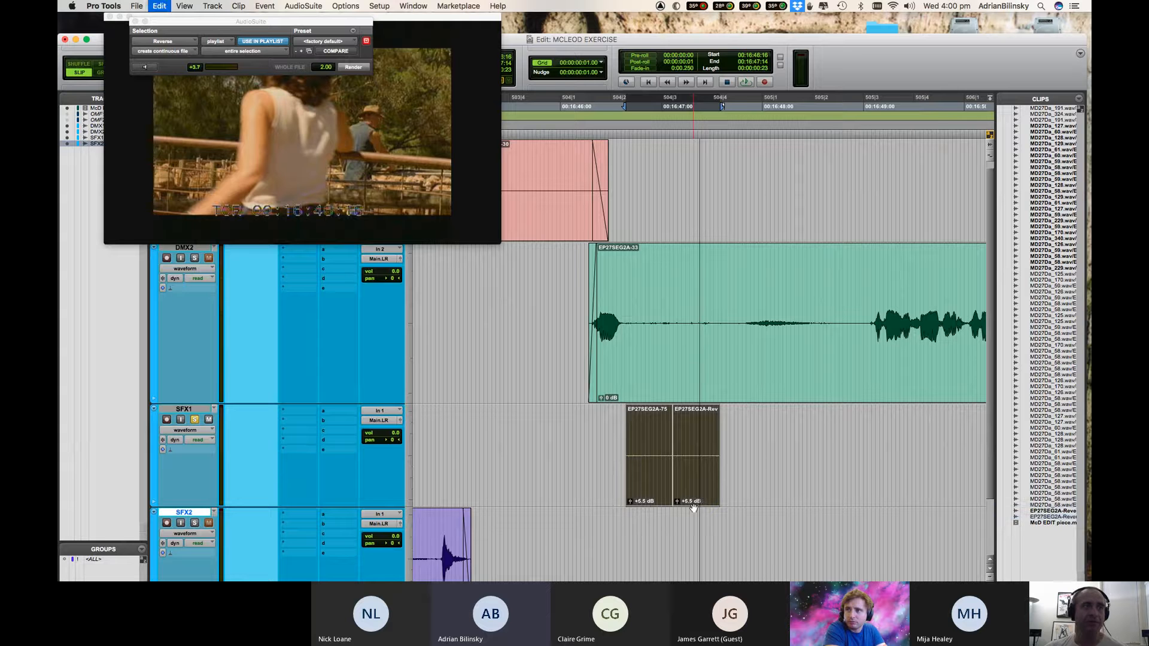
{"action": "key", "text": "super+z"}
{"action": "key", "text": "super+z"}
{"action": "key", "text": "super+z"}
{"action": "key", "text": "super+z"}
{"action": "key", "text": "super+z"}
{"action": "key", "text": "super+z"}
{"action": "key", "text": "super+z"}
{"action": "key", "text": "super+z"}
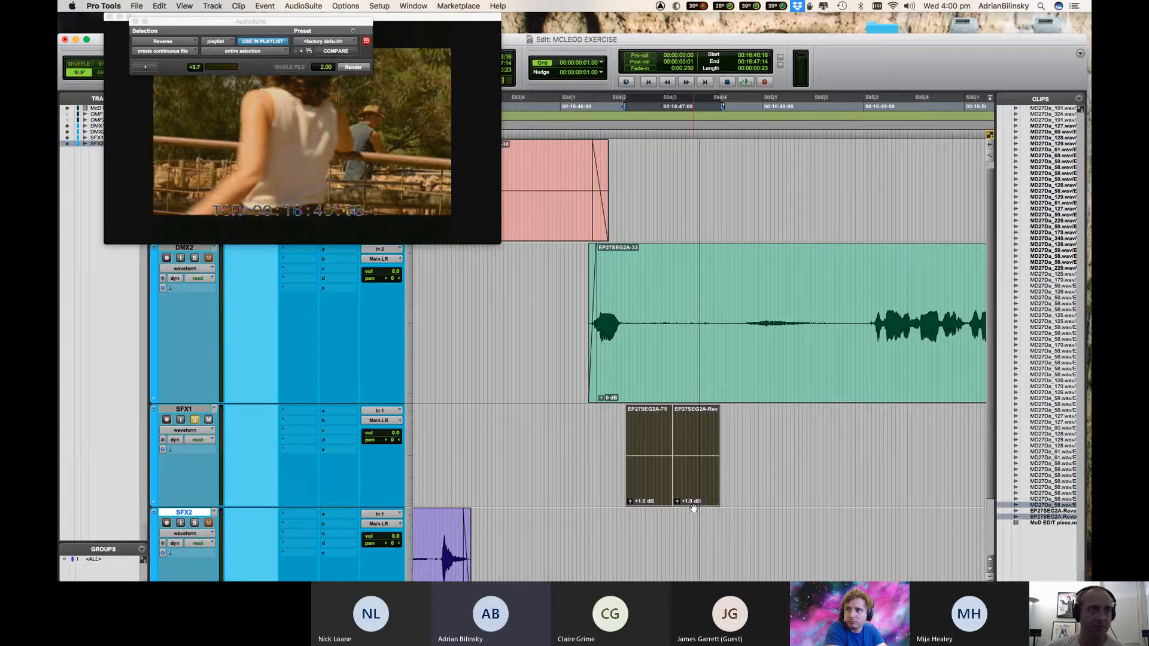
{"action": "key", "text": "super+z"}
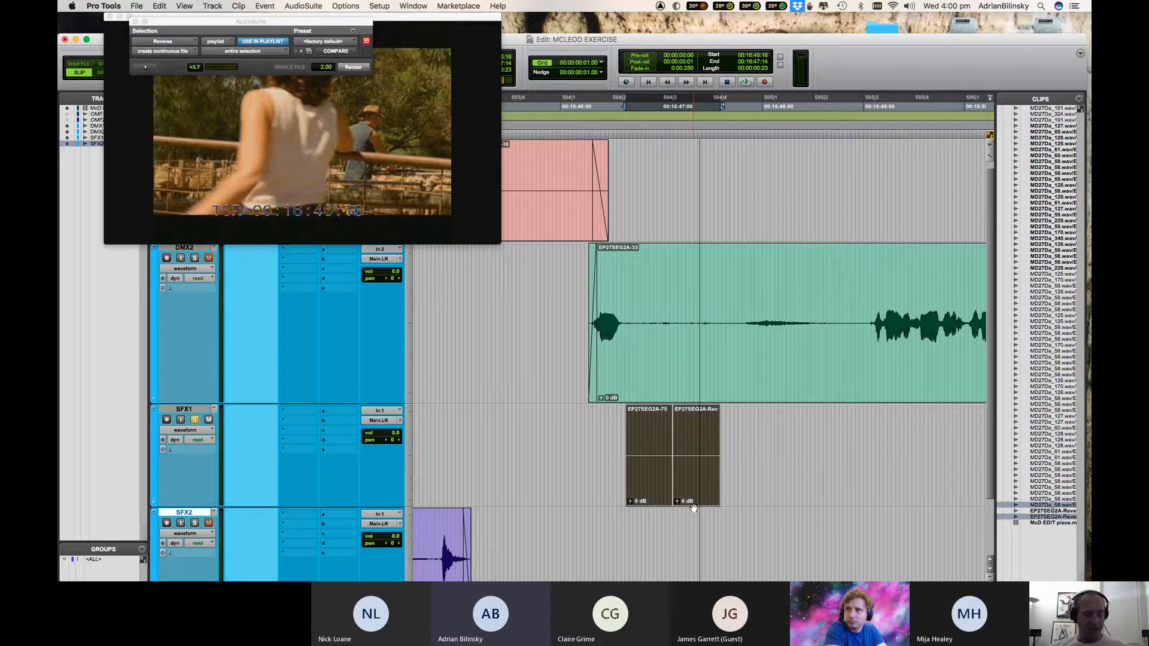
Consolidate the two SFX1 fill clips into one and name the clip and its disk file "fill".
{"action": "key", "text": "alt+shift+3"}
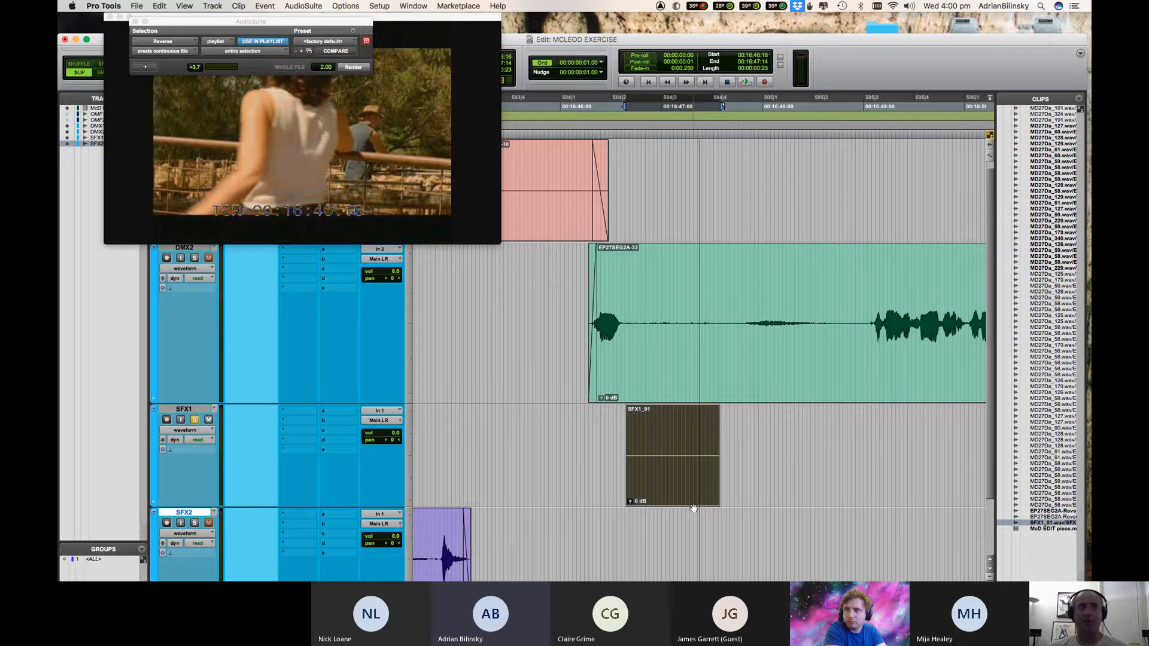
{"action": "double_click", "coordinate": [685, 496]}
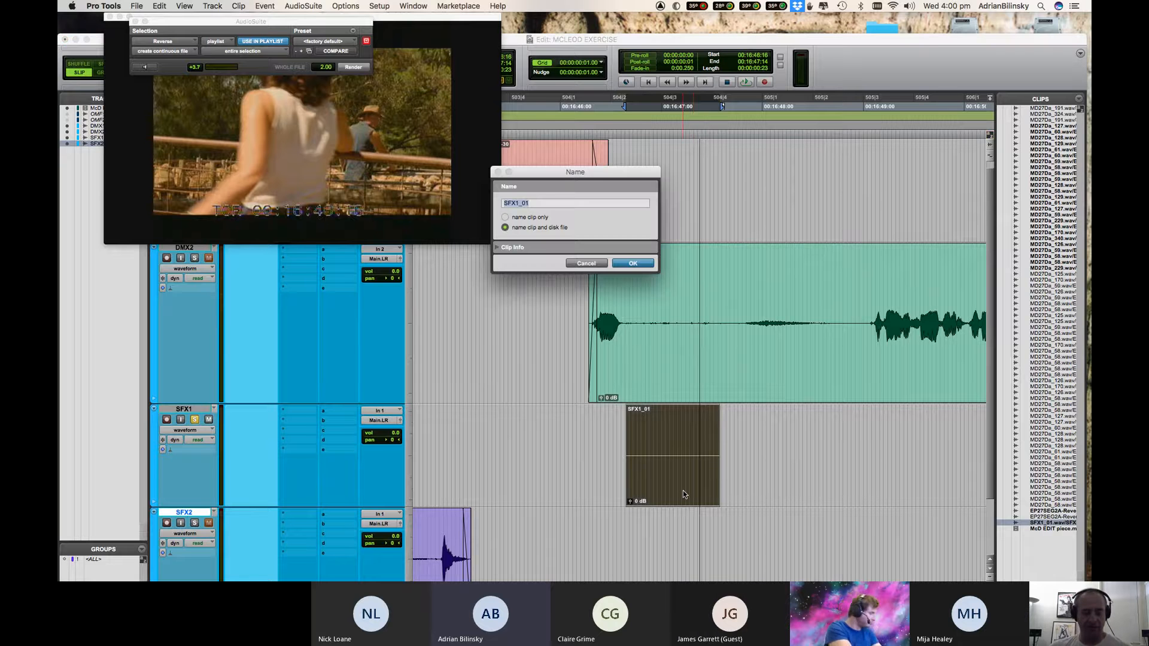
{"action": "type", "text": "fill"}
{"action": "key", "text": "Return"}
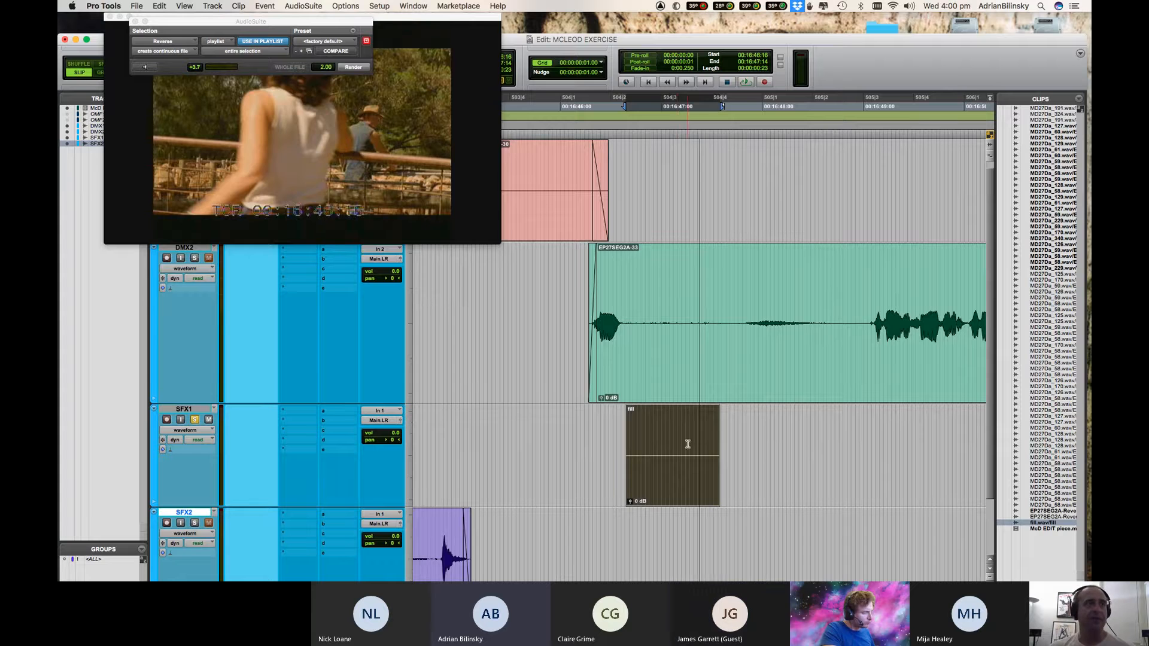
Move the consolidated fill clip from SFX1 onto DMX2, starting at 00:16:46:17 after the first short line.
{"action": "left_click", "coordinate": [685, 446]}
{"action": "key", "text": "super+bracketright"}
{"action": "left_click_drag", "start_coordinate": [667, 497], "coordinate": [673, 336]}
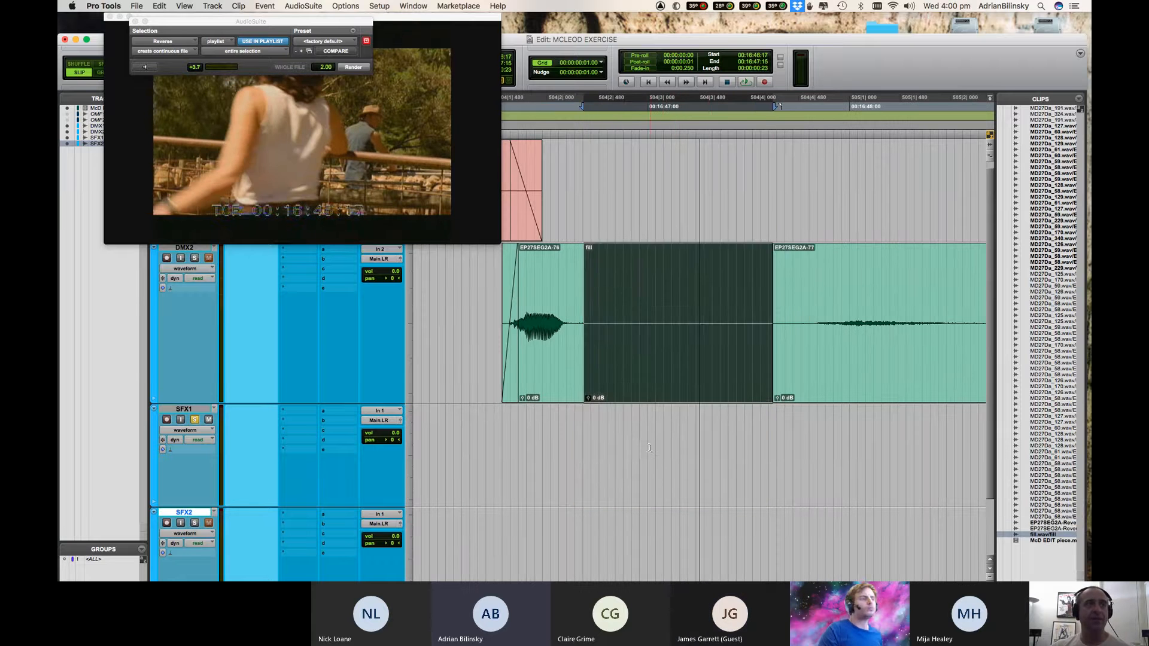
Crossfade the start of the DMX2 fill with the preceding dialogue clip at 00:16:46:17.
{"action": "key", "text": "super+bracketright"}
{"action": "key", "text": "super+bracketright"}
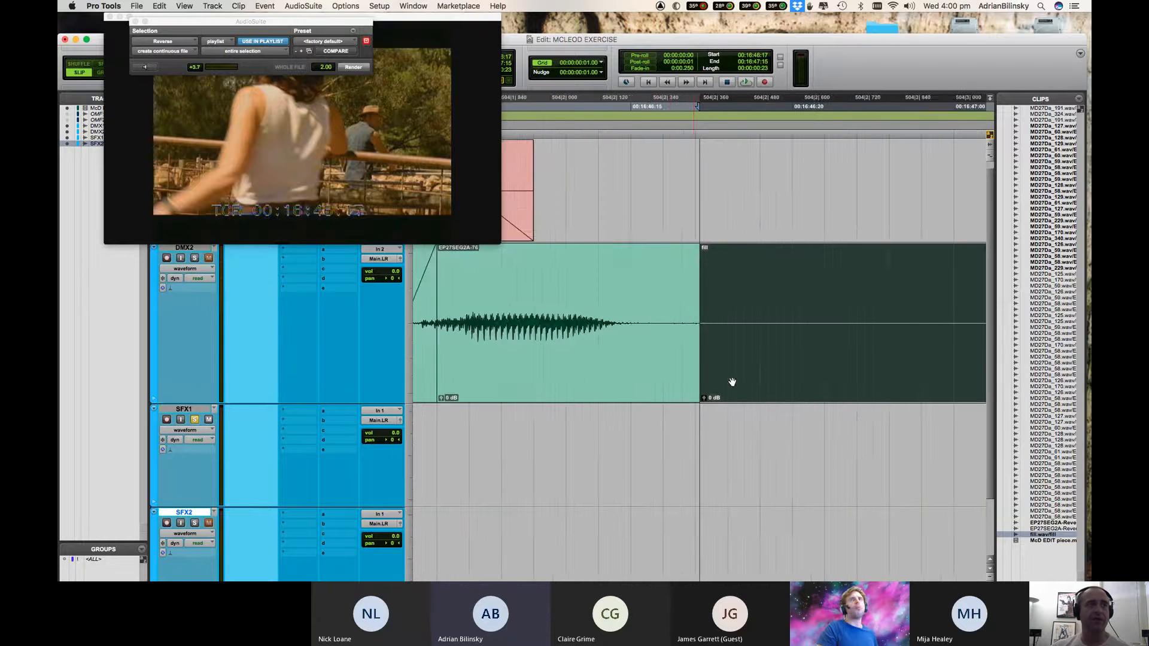
{"action": "left_click_drag", "start_coordinate": [696, 316], "coordinate": [720, 320]}
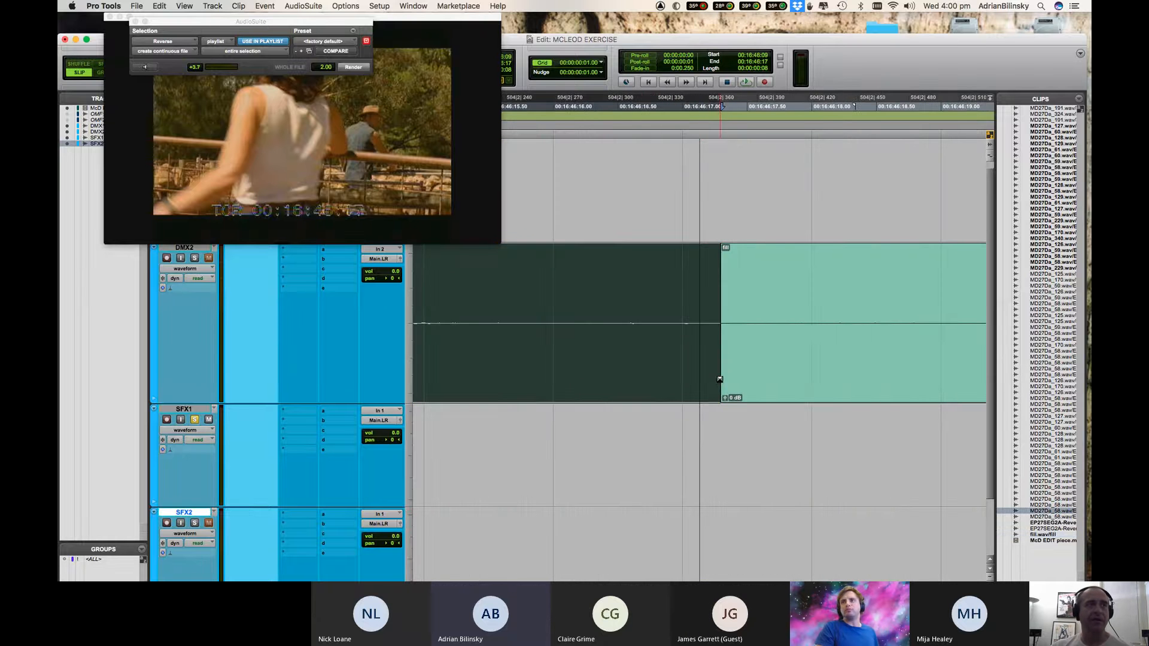
{"action": "left_click_drag", "start_coordinate": [720, 380], "coordinate": [732, 380]}
{"action": "key", "text": "super+bracketleft"}
{"action": "key", "text": "super+bracketleft"}
{"action": "key", "text": "super+bracketleft"}
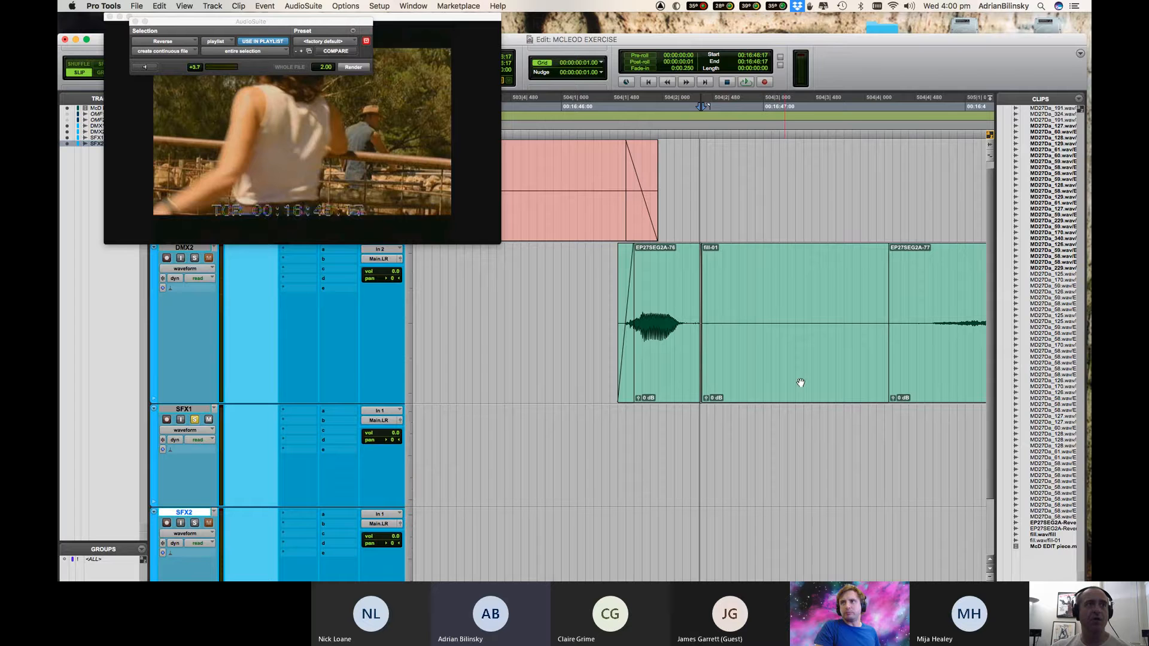
Crossfade the end of the DMX2 fill with the following dialogue clip at 00:16:47:15, adjusting the fade bounds.
{"action": "left_click", "coordinate": [921, 399]}
{"action": "key", "text": "super+bracketright"}
{"action": "key", "text": "super+bracketright"}
{"action": "key", "text": "super+bracketright"}
{"action": "left_click_drag", "start_coordinate": [704, 320], "coordinate": [692, 319]}
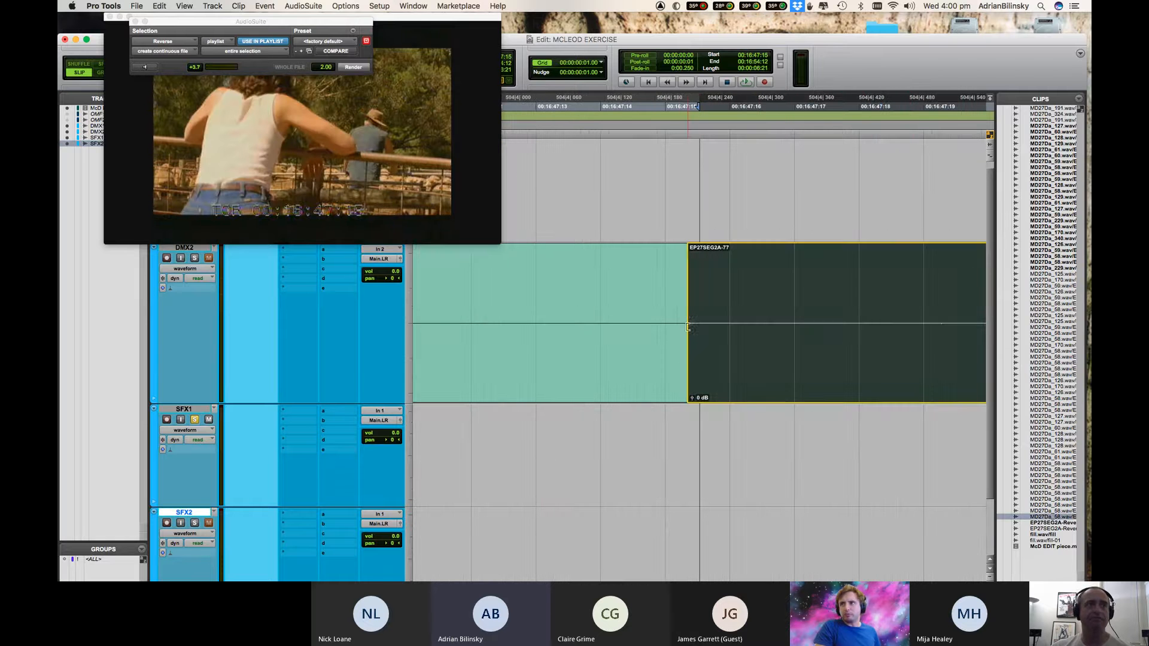
{"action": "left_click_drag", "start_coordinate": [686, 389], "coordinate": [702, 395]}
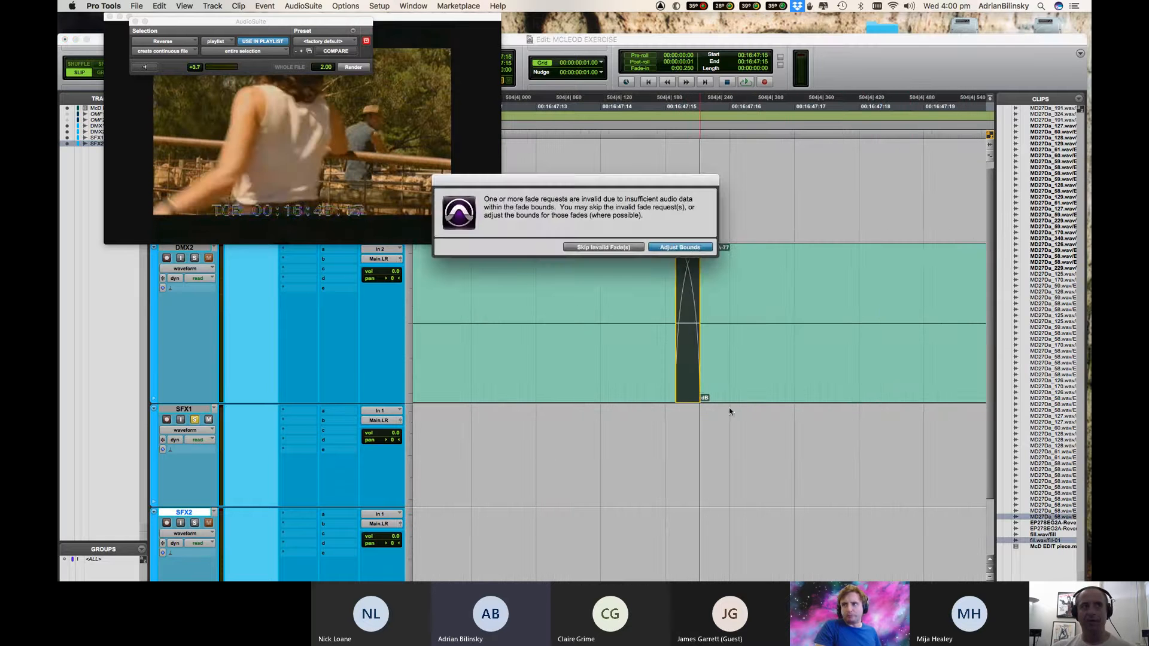
{"action": "left_click", "coordinate": [680, 247]}
Play the edited section from 00:16:44:14 to check the DMX2 fill in context.
{"action": "key", "text": "super+bracketleft"}
{"action": "key", "text": "super+bracketleft"}
{"action": "key", "text": "super+bracketleft"}
{"action": "key", "text": "super+bracketleft"}
{"action": "key", "text": "super+bracketleft"}
{"action": "key", "text": "super+bracketleft"}
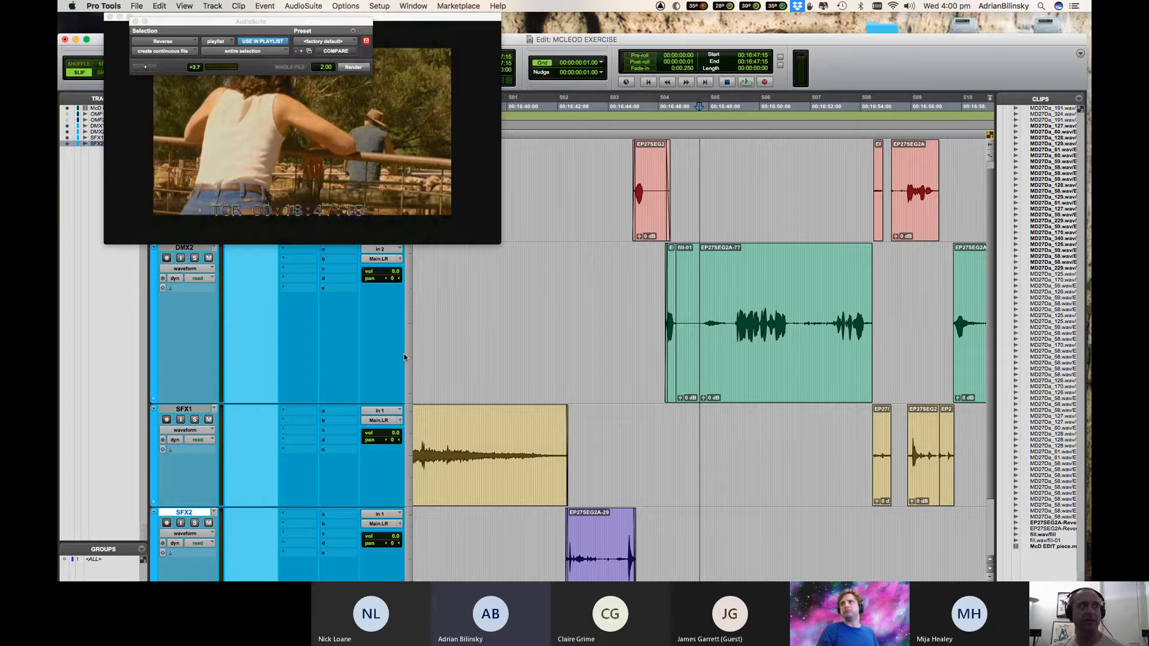
{"action": "left_click", "coordinate": [622, 275]}
{"action": "key", "text": "space"}
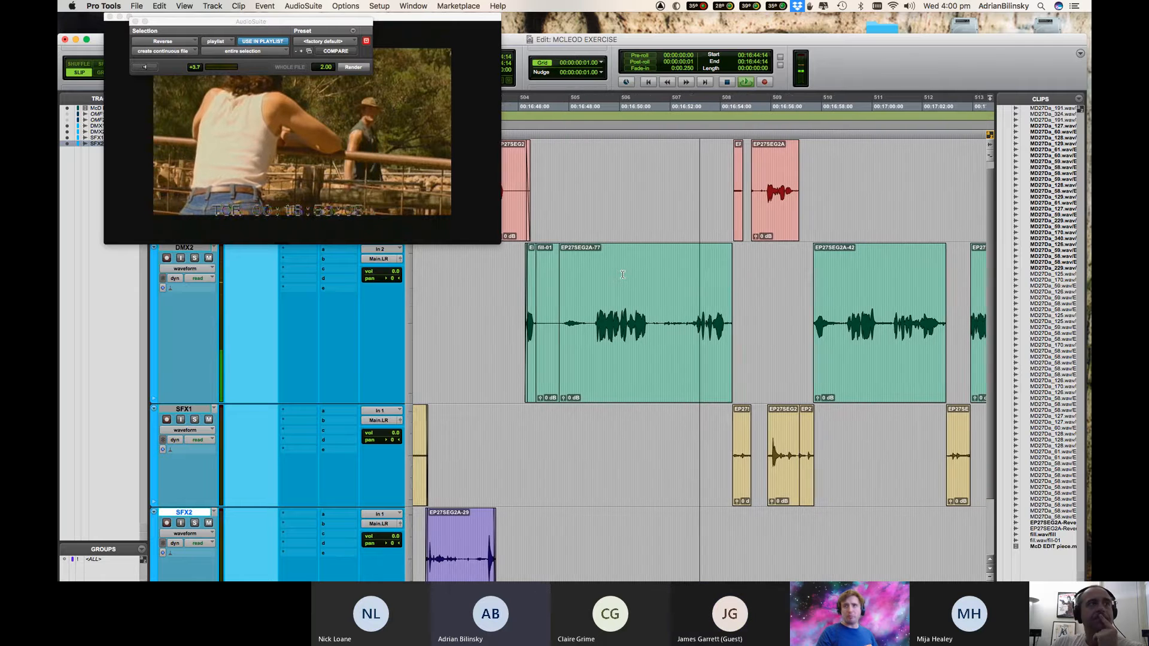
{"action": "key", "text": "space"}
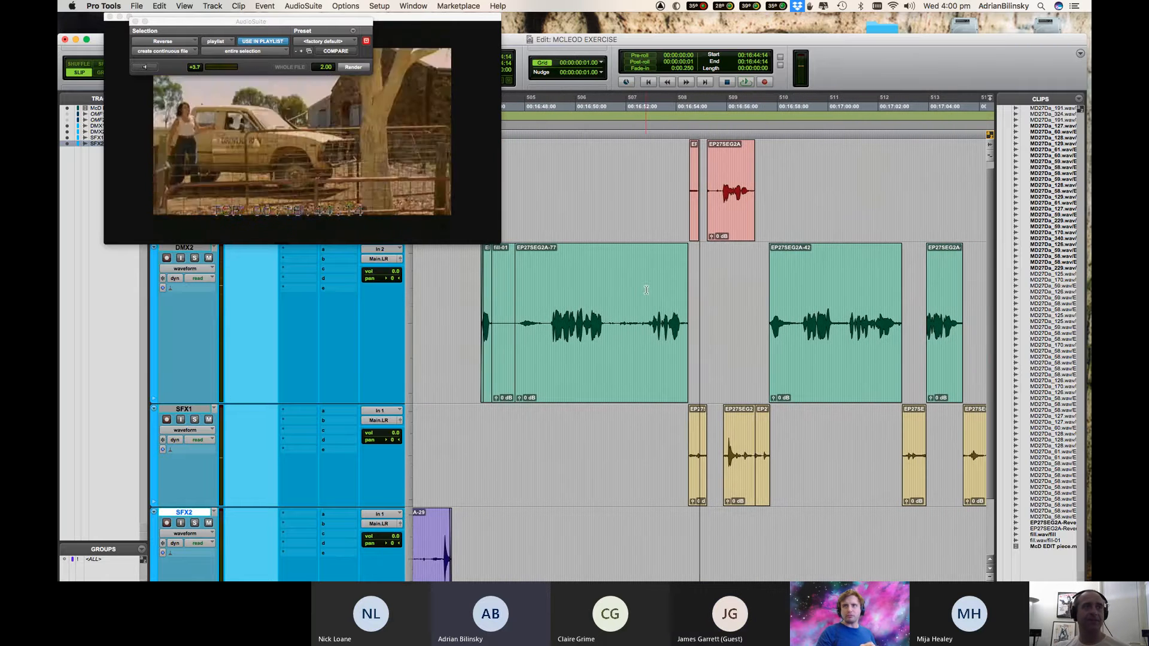
Shuttle through the DMX2 dialogue around 00:16:53:00 to examine the background just before the last line.
{"action": "left_click", "coordinate": [646, 296]}
{"action": "key", "text": "t"}
{"action": "key", "text": "t"}
{"action": "scroll", "coordinate": [687, 305], "scroll_direction": "left", "scroll_amount": 2}
{"action": "scroll", "coordinate": [687, 305], "scroll_direction": "right", "scroll_amount": 5}
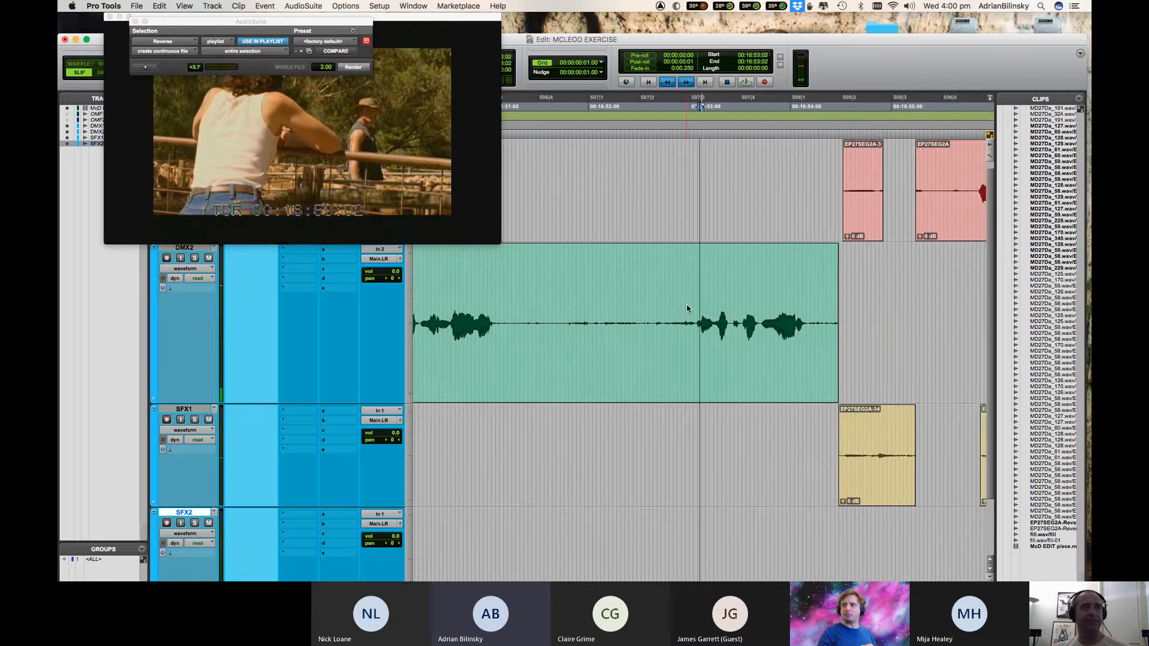
{"action": "scroll", "coordinate": [687, 305], "scroll_direction": "left", "scroll_amount": 2}
{"action": "scroll", "coordinate": [687, 308], "scroll_direction": "right", "scroll_amount": 1}
{"action": "scroll", "coordinate": [687, 309], "scroll_direction": "left", "scroll_amount": 2}
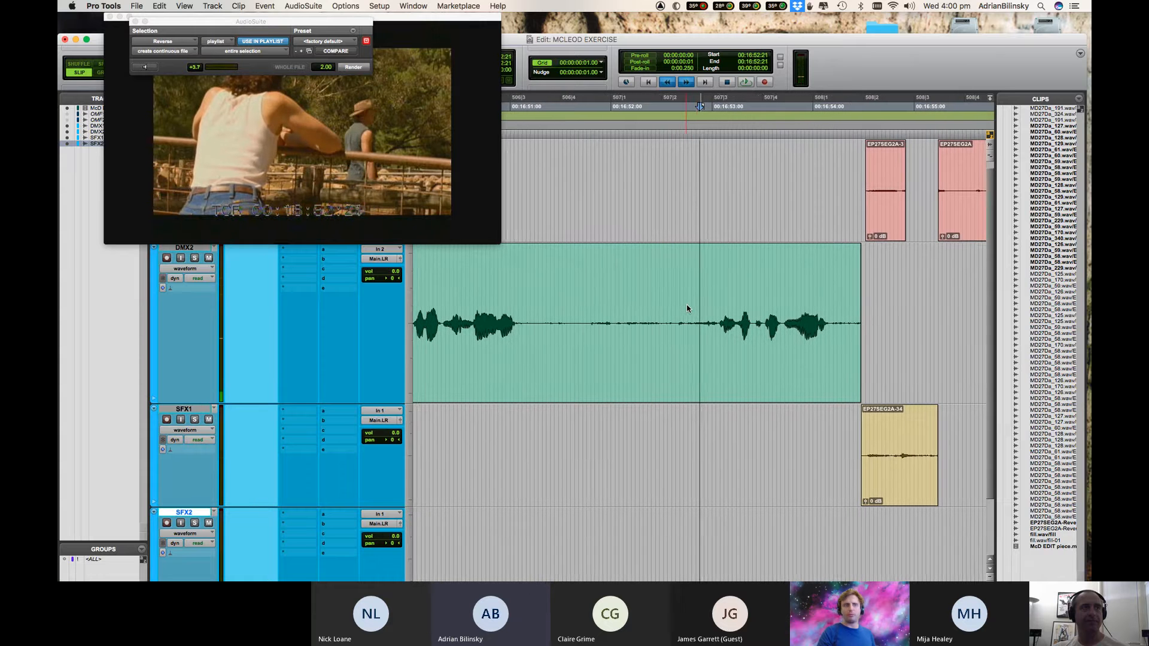
{"action": "scroll", "coordinate": [687, 304], "scroll_direction": "right", "scroll_amount": 1}
{"action": "key", "text": "r"}
{"action": "key", "text": "r"}
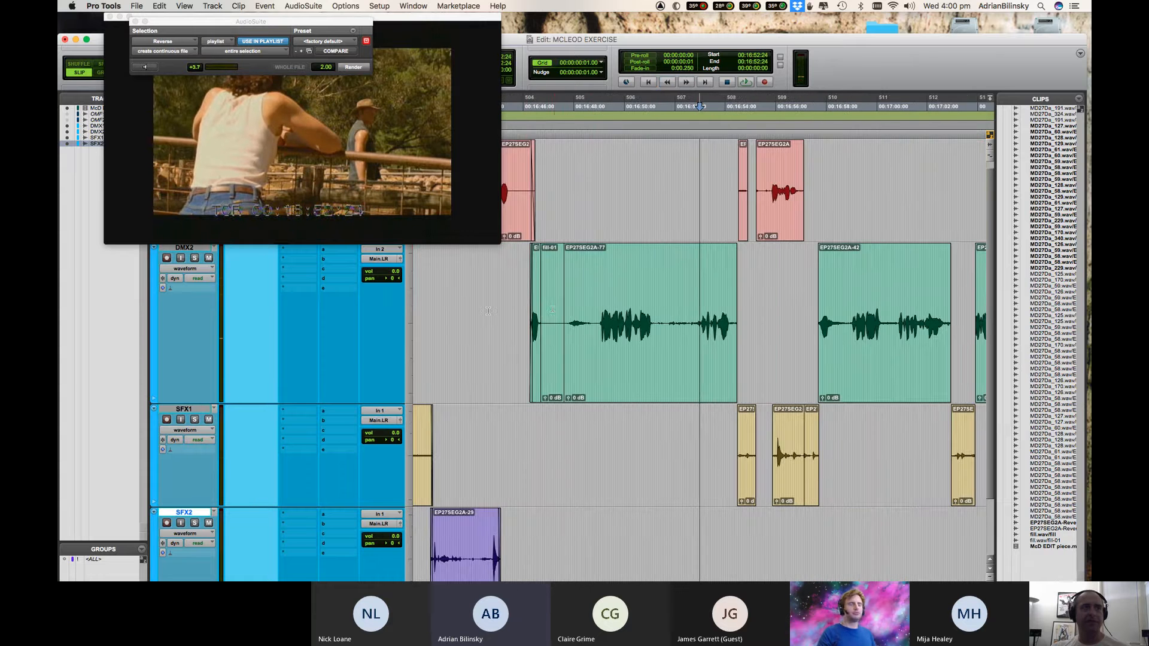
Copy an 11-frame section of the DMX2 fill starting at 00:16:46:24.
{"action": "left_click_drag", "start_coordinate": [547, 308], "coordinate": [559, 310]}
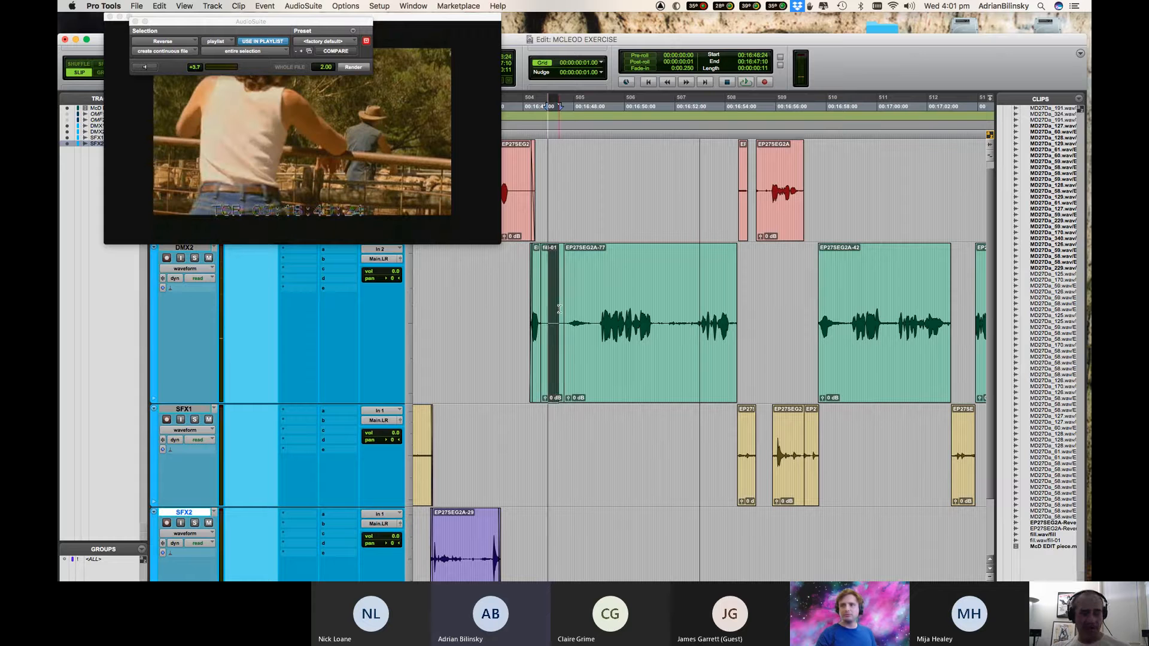
{"action": "key", "text": "super+c"}
Shuttle through the DMX2 dialogue clip between about 00:16:48:11 and 00:16:49:00 to examine the gap before the speech.
{"action": "left_click", "coordinate": [587, 425]}
{"action": "key", "text": "t"}
{"action": "key", "text": "t"}
{"action": "key", "text": "t"}
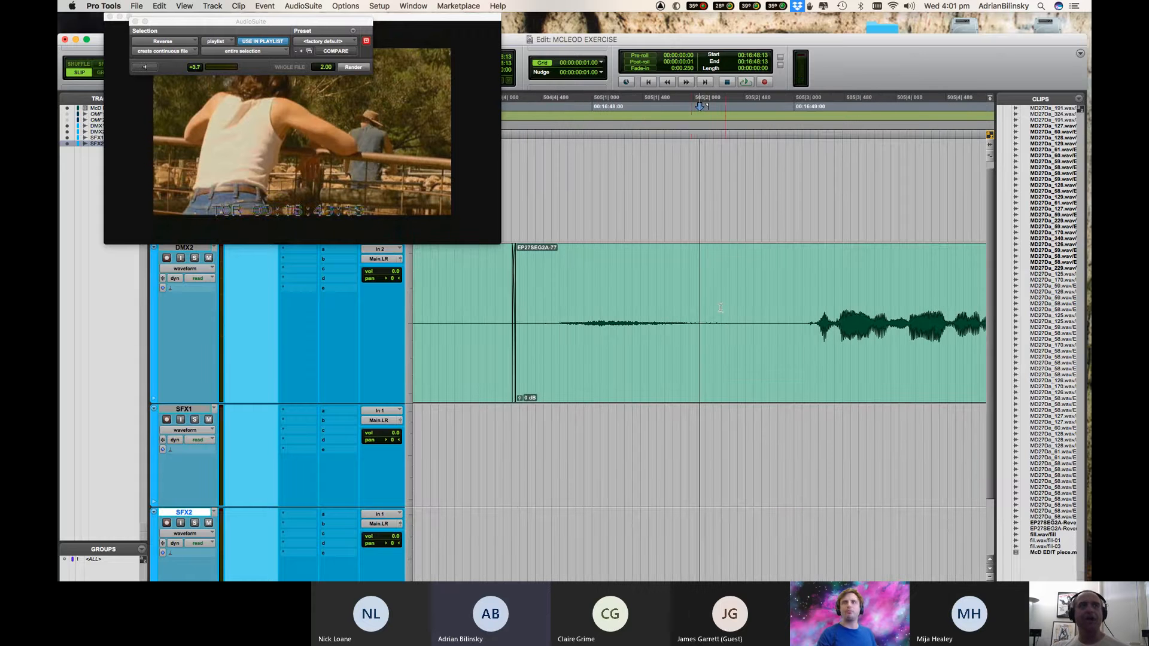
{"action": "key", "text": "r"}
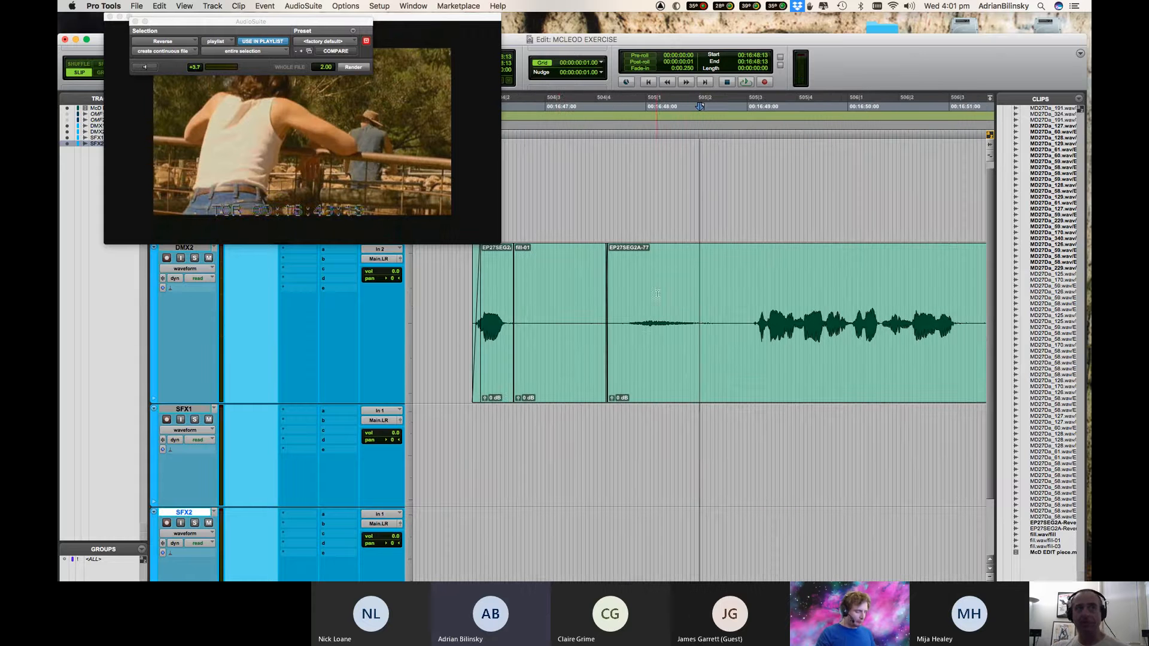
{"action": "left_click_drag", "start_coordinate": [669, 293], "coordinate": [675, 371]}
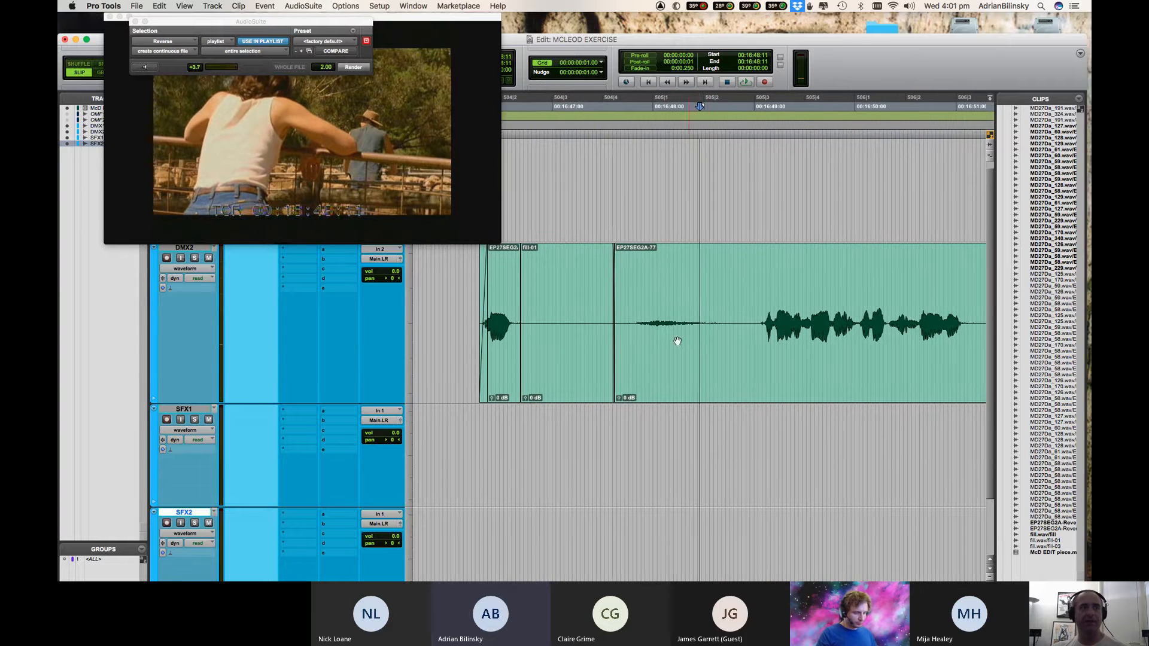
{"action": "scroll", "coordinate": [665, 299], "scroll_direction": "left", "scroll_amount": 2}
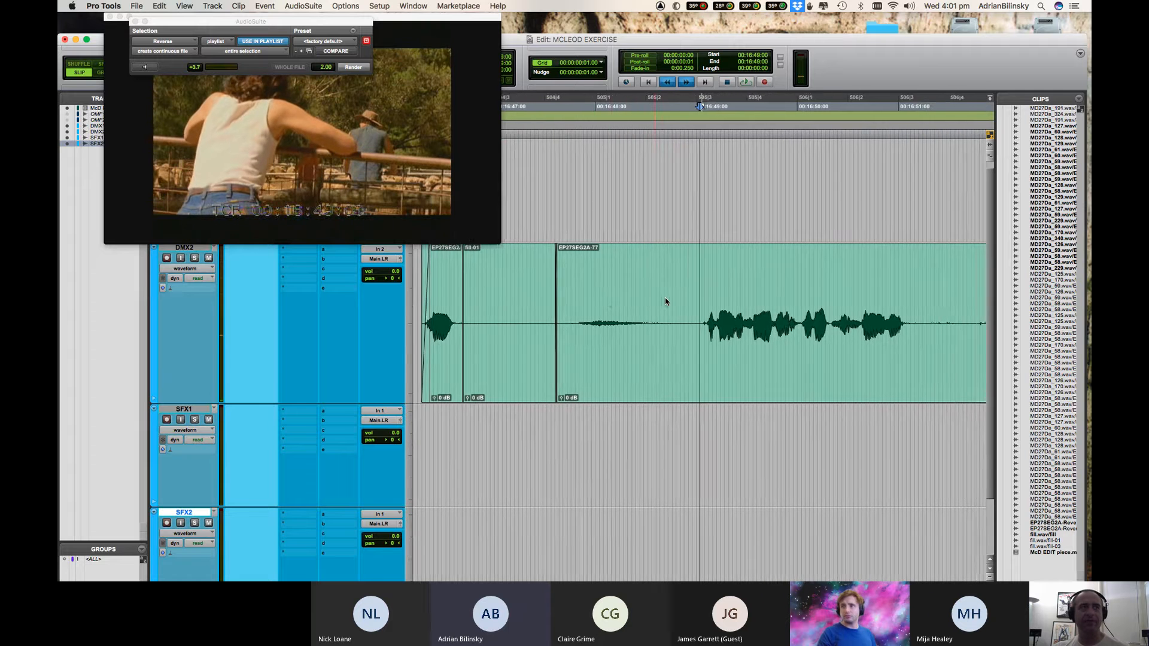
{"action": "key", "text": "r"}
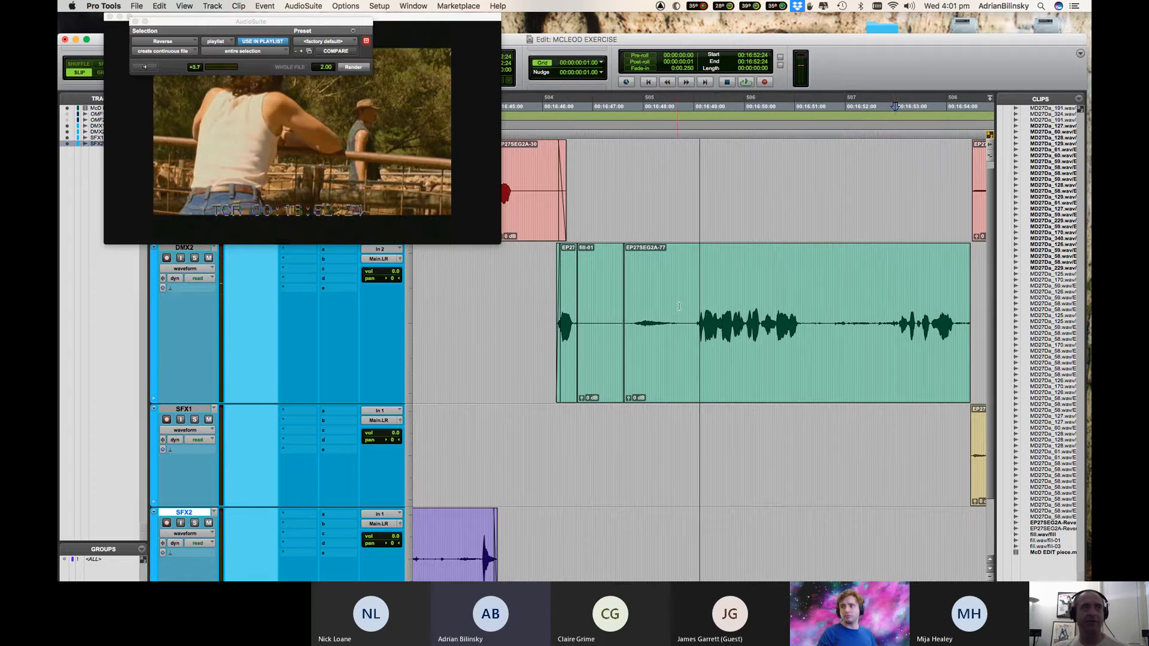
Enlarge the DMX2 track at 00:16:48:14, then move the AudioSuite window and shrink the video window to uncover the editing tools.
{"action": "left_click", "coordinate": [672, 302]}
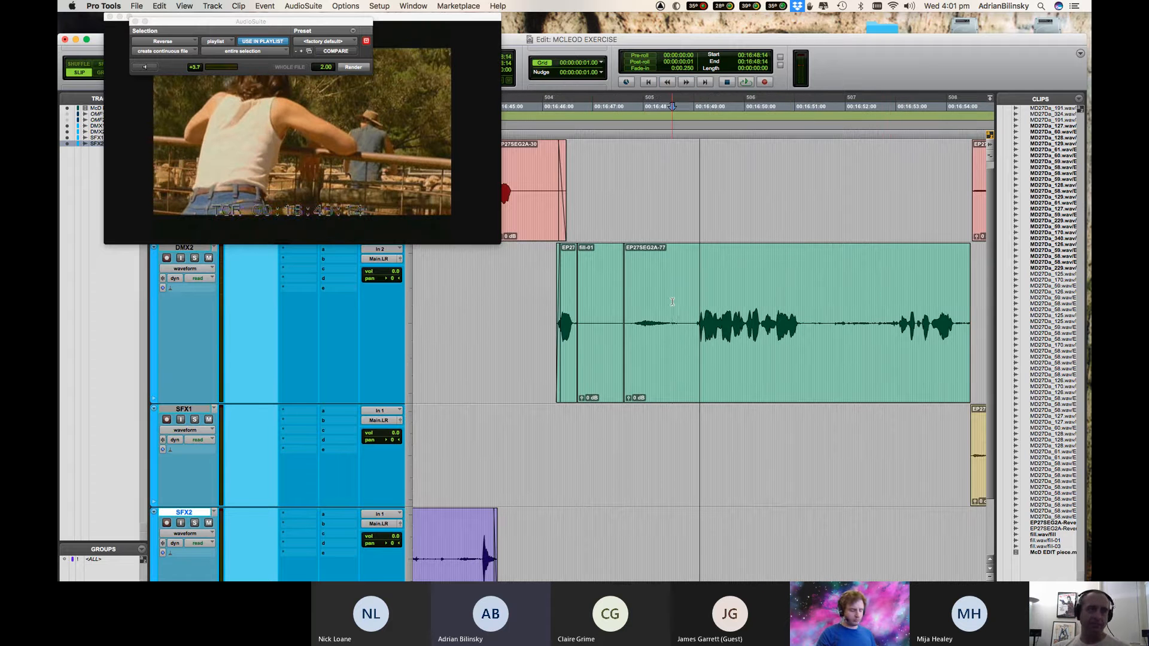
{"action": "key", "text": "ctrl+Up"}
{"action": "key", "text": "t"}
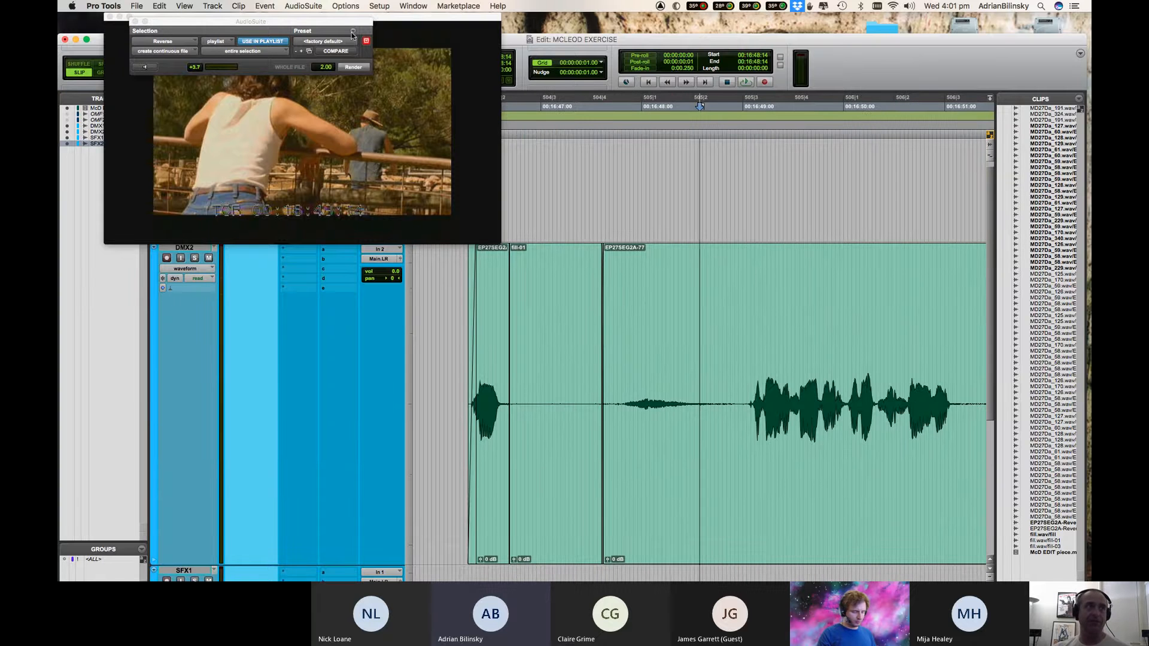
{"action": "left_click_drag", "start_coordinate": [356, 20], "coordinate": [308, 227]}
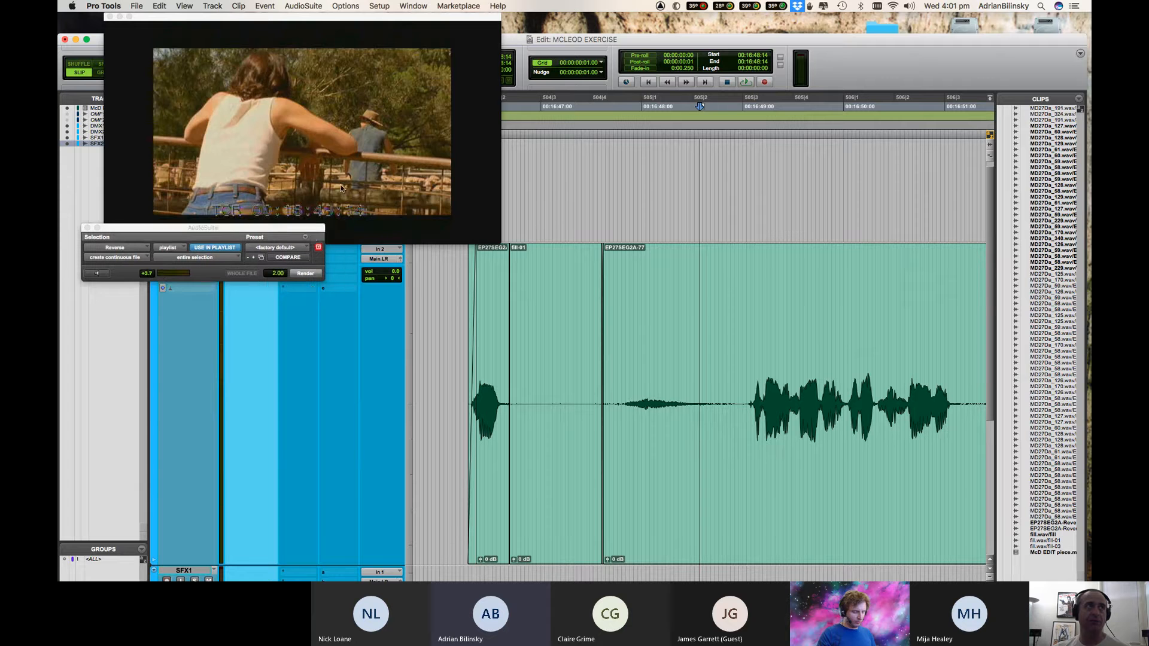
{"action": "left_click_drag", "start_coordinate": [358, 14], "coordinate": [239, 88]}
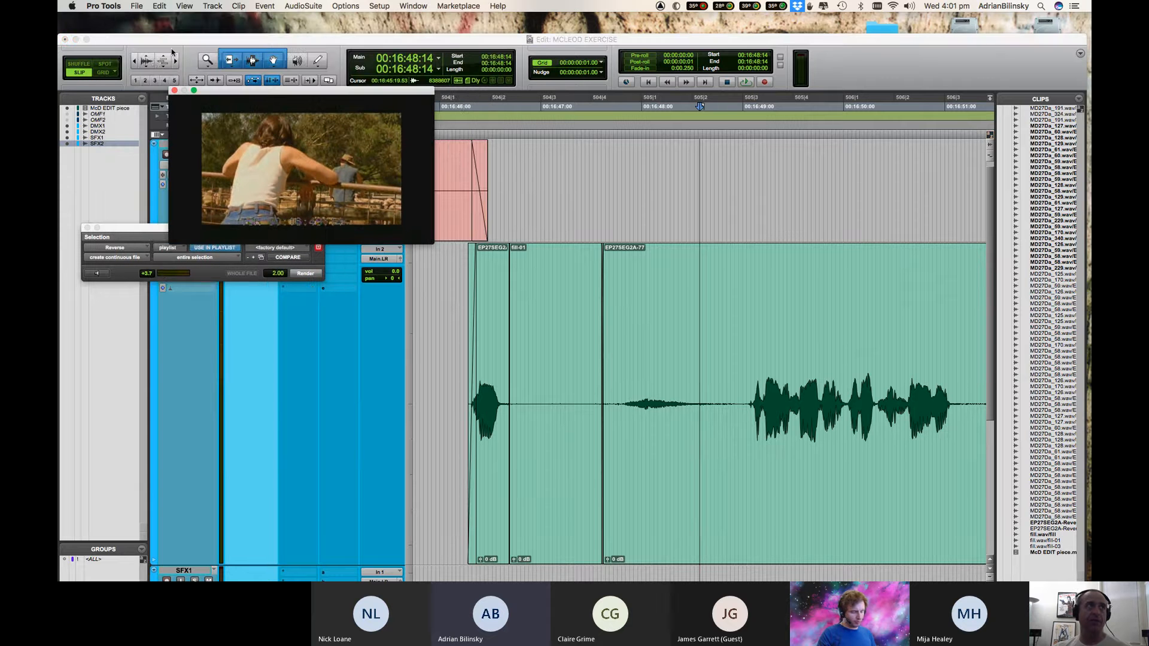
Magnify the DMX2 waveform and examine the sharp clicks between 00:16:48:14 and 00:16:48:15 in the gap before the speech.
{"action": "left_click", "coordinate": [147, 59]}
{"action": "left_click", "coordinate": [147, 58]}
{"action": "left_click", "coordinate": [147, 58]}
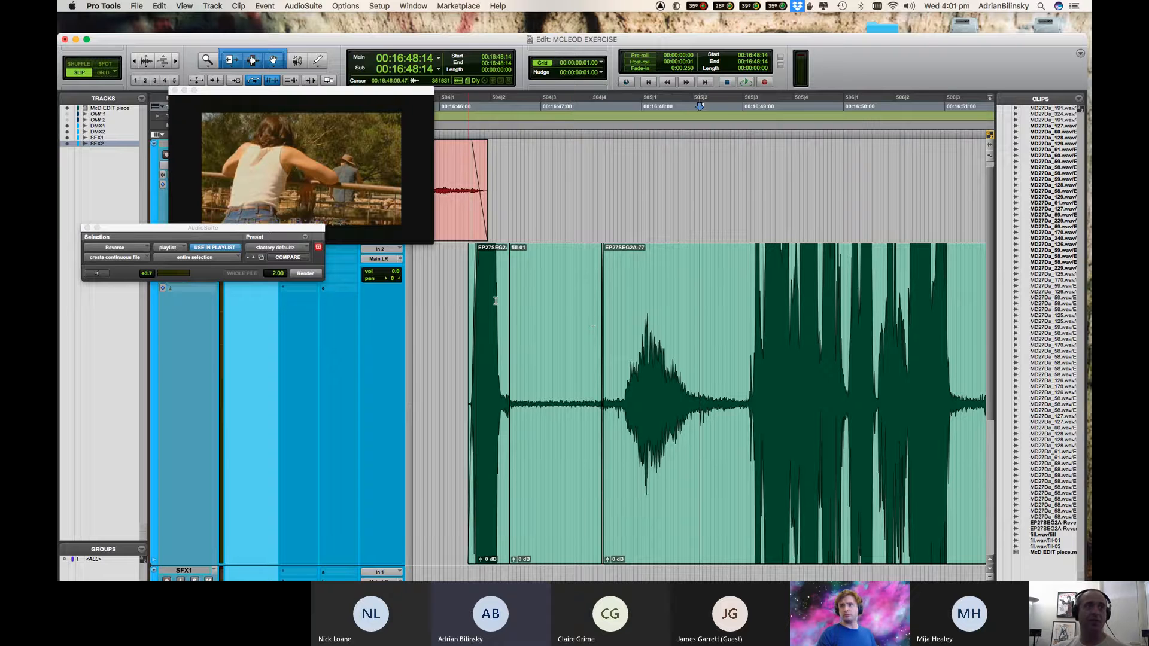
{"action": "left_click", "coordinate": [702, 311]}
{"action": "key", "text": "t"}
{"action": "key", "text": "t"}
{"action": "key", "text": "t"}
{"action": "key", "text": "t"}
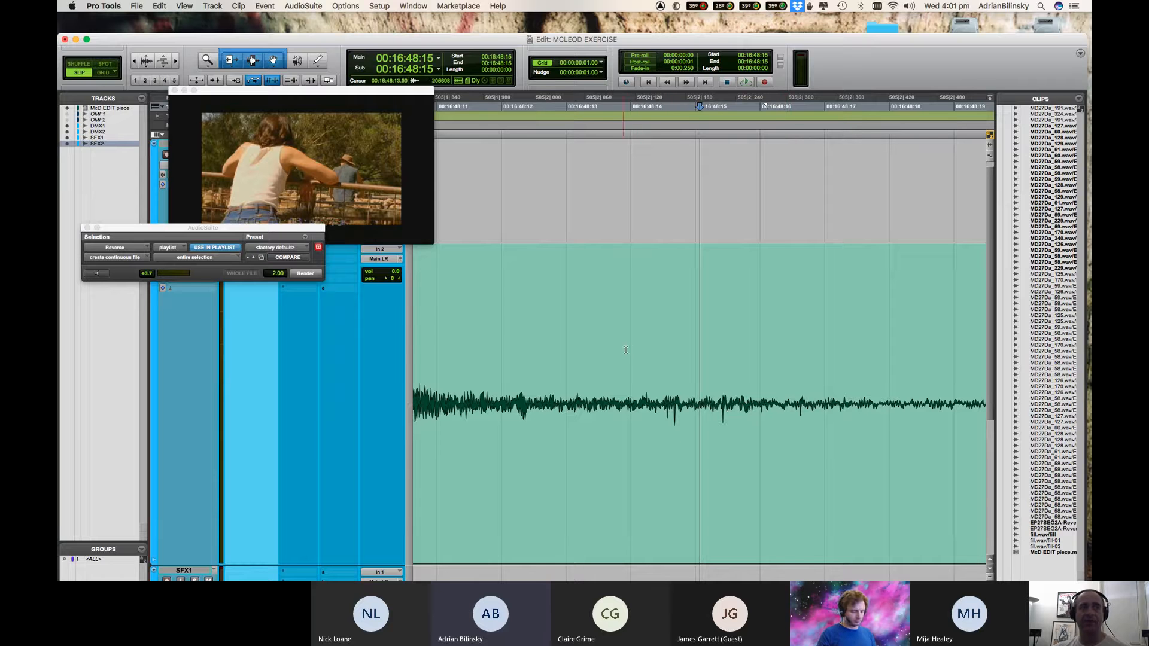
{"action": "key", "text": "t"}
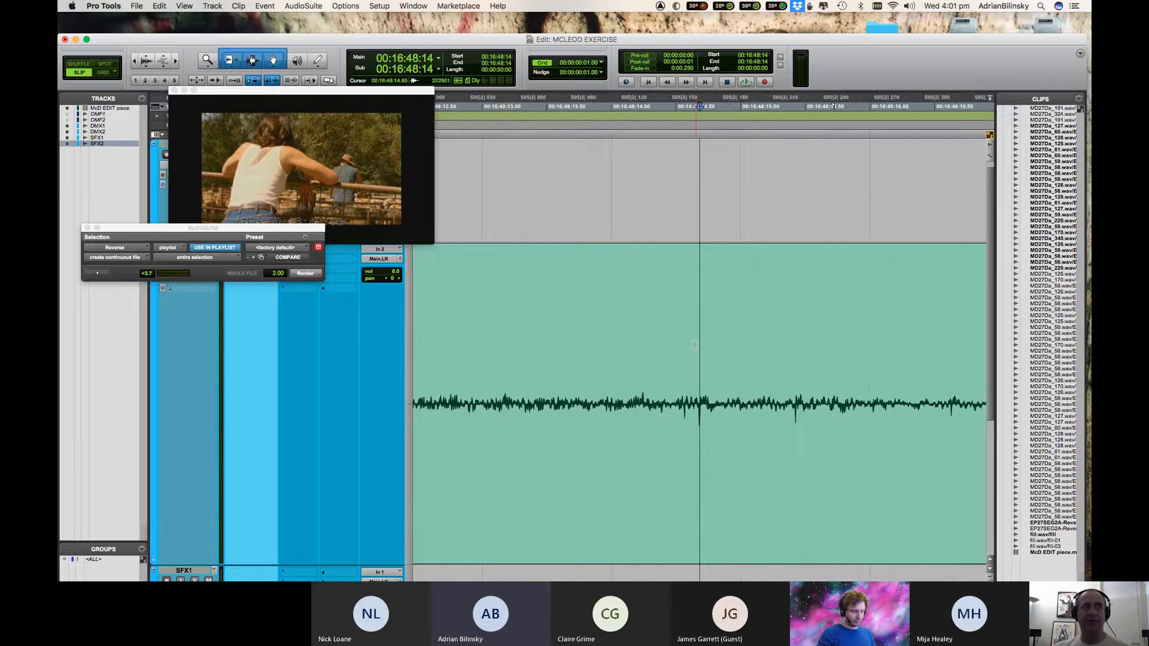
{"action": "key", "text": "t"}
{"action": "left_click", "coordinate": [889, 369]}
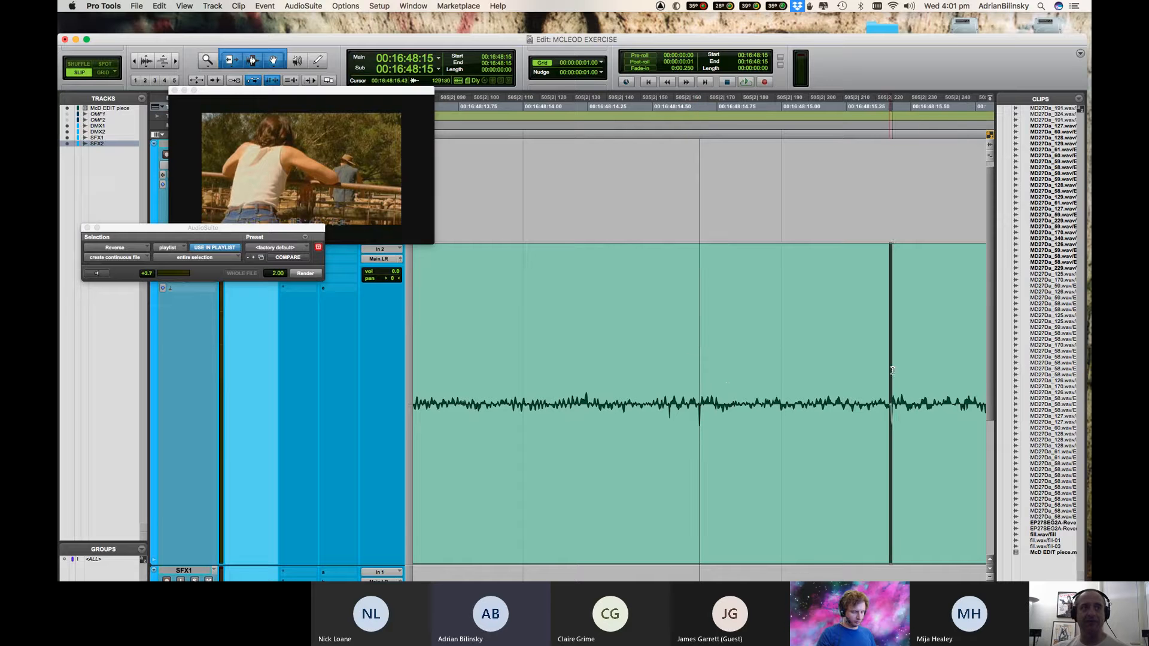
{"action": "left_click", "coordinate": [699, 385]}
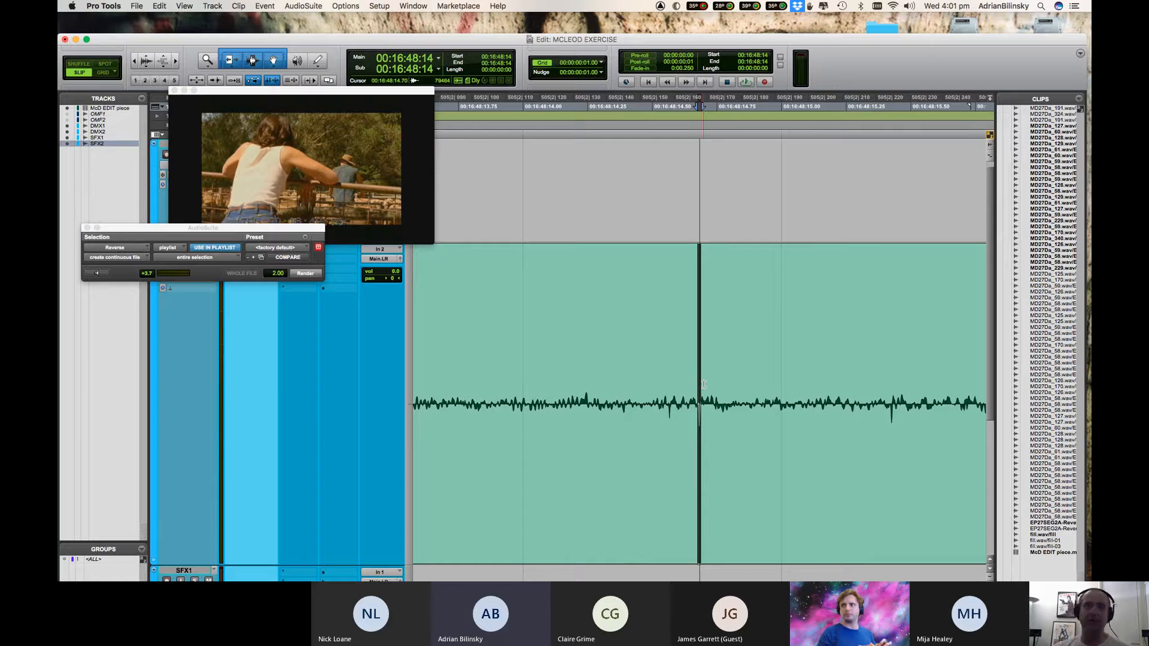
{"action": "key", "text": "t"}
{"action": "left_click_drag", "start_coordinate": [703, 384], "coordinate": [758, 378]}
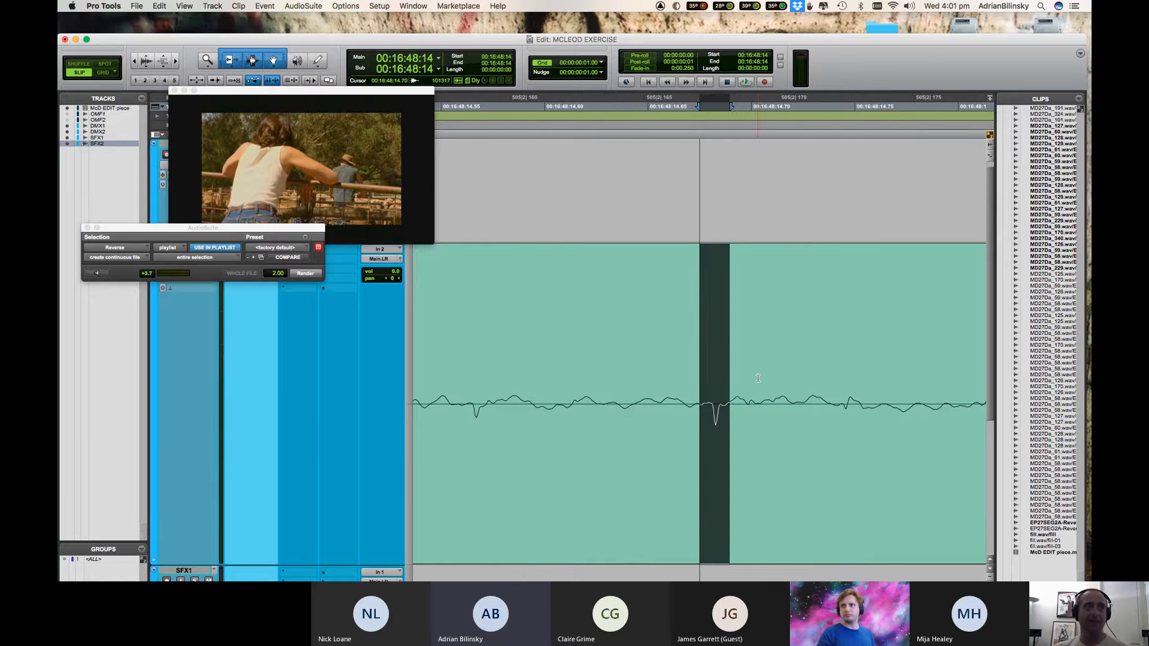
{"action": "key", "text": "r"}
{"action": "key", "text": "r"}
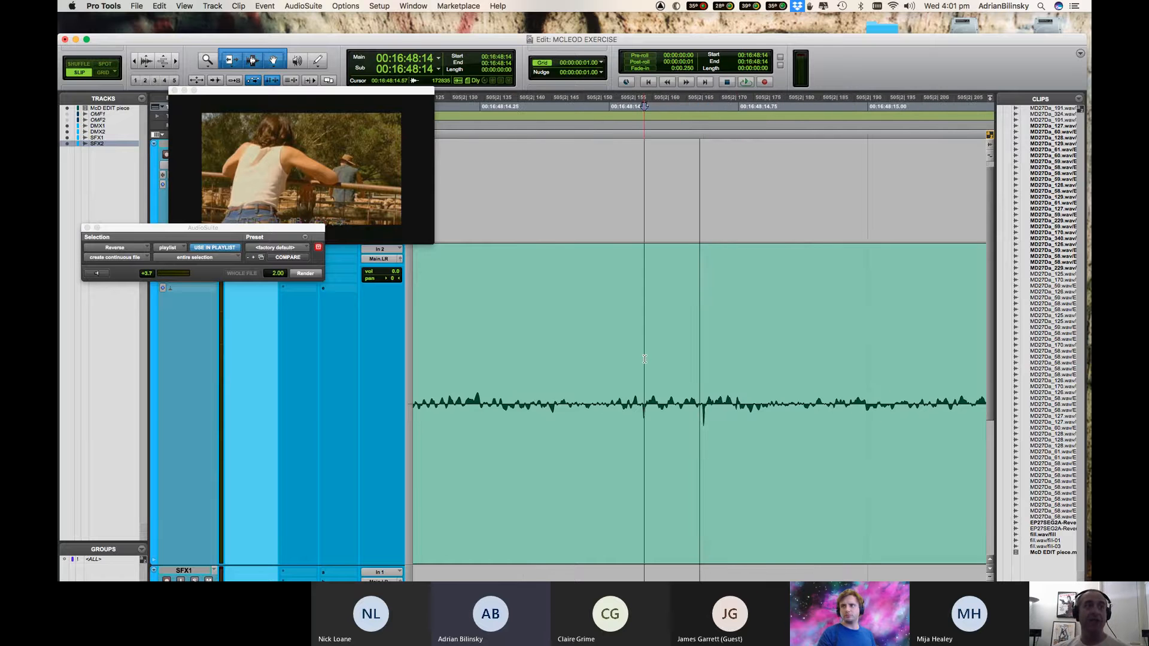
Redraw the small downward click at about 00:16:48:14.56 on DMX2 as a smooth line with the Pencil tool.
{"action": "key", "text": "t"}
{"action": "key", "text": "t"}
{"action": "key", "text": "t"}
{"action": "key", "text": "t"}
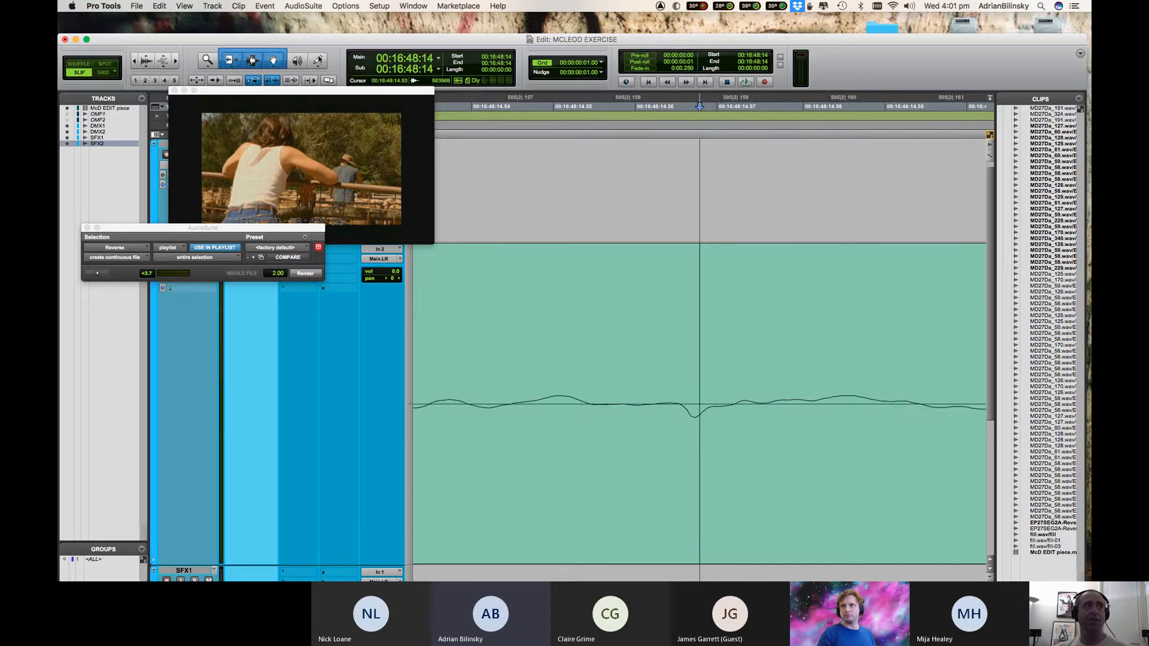
{"action": "left_click", "coordinate": [317, 60]}
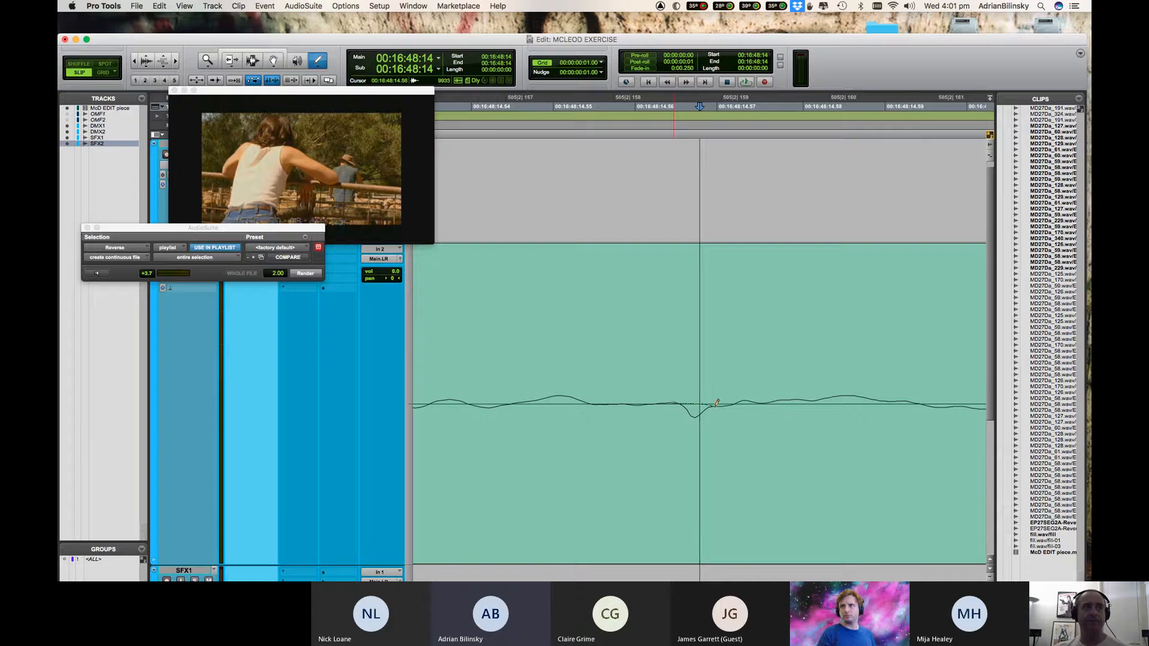
{"action": "key", "text": "r"}
{"action": "key", "text": "r"}
{"action": "key", "text": "r"}
{"action": "key", "text": "r"}
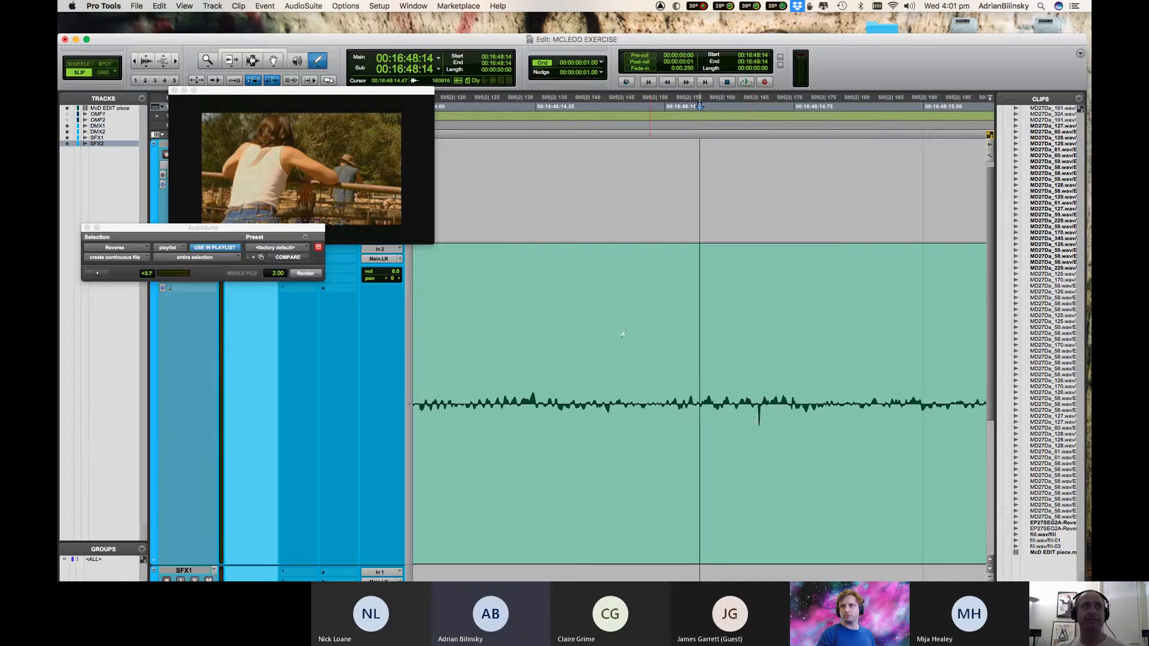
Smooth out the larger downward click at about 00:16:48:14.68 on DMX2 using the Pencil tool.
{"action": "left_click", "coordinate": [289, 54]}
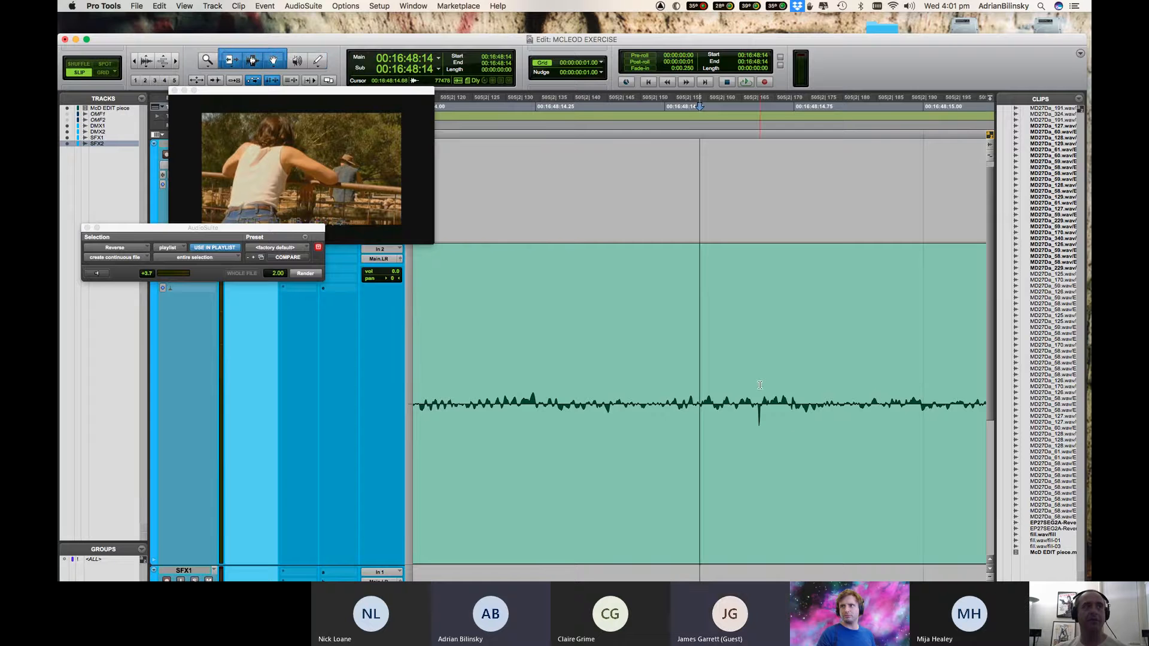
{"action": "key", "text": "t"}
{"action": "key", "text": "t"}
{"action": "key", "text": "t"}
{"action": "key", "text": "t"}
{"action": "key", "text": "t"}
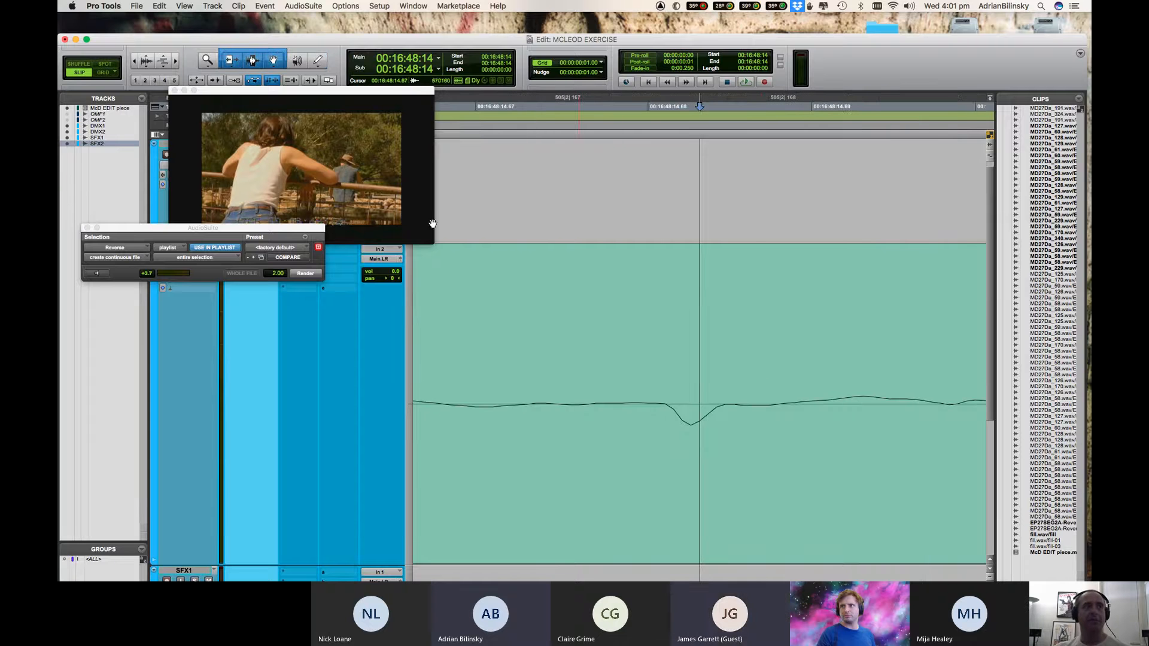
{"action": "left_click", "coordinate": [318, 60]}
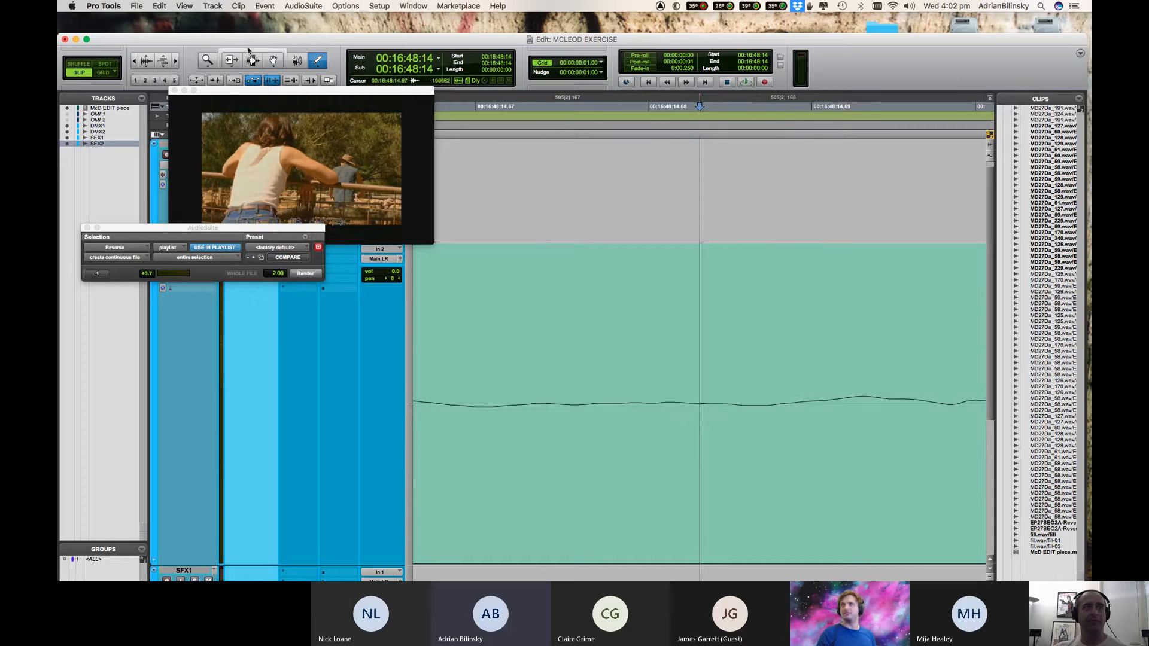
{"action": "key", "text": "r"}
{"action": "key", "text": "r"}
{"action": "key", "text": "r"}
{"action": "key", "text": "r"}
{"action": "key", "text": "r"}
{"action": "key", "text": "r"}
{"action": "key", "text": "r"}
{"action": "key", "text": "r"}
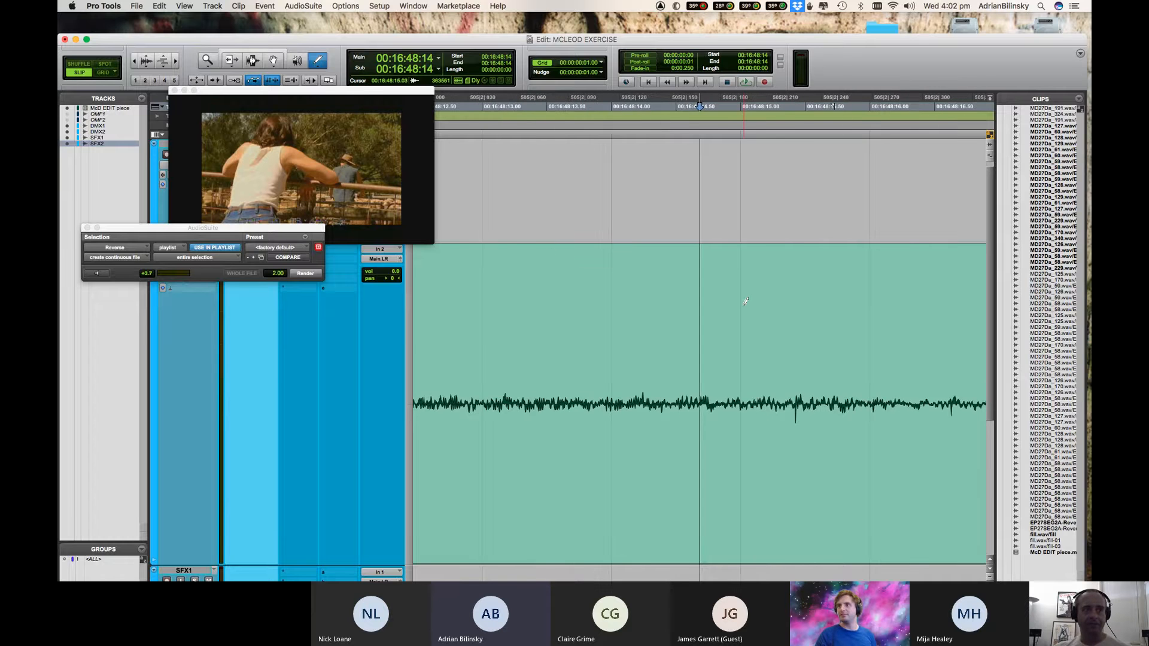
Isolate the click at about 00:16:48:15.42 on DMX2 by magnifying the waveform and selecting only the downward spike.
{"action": "left_click", "coordinate": [273, 50]}
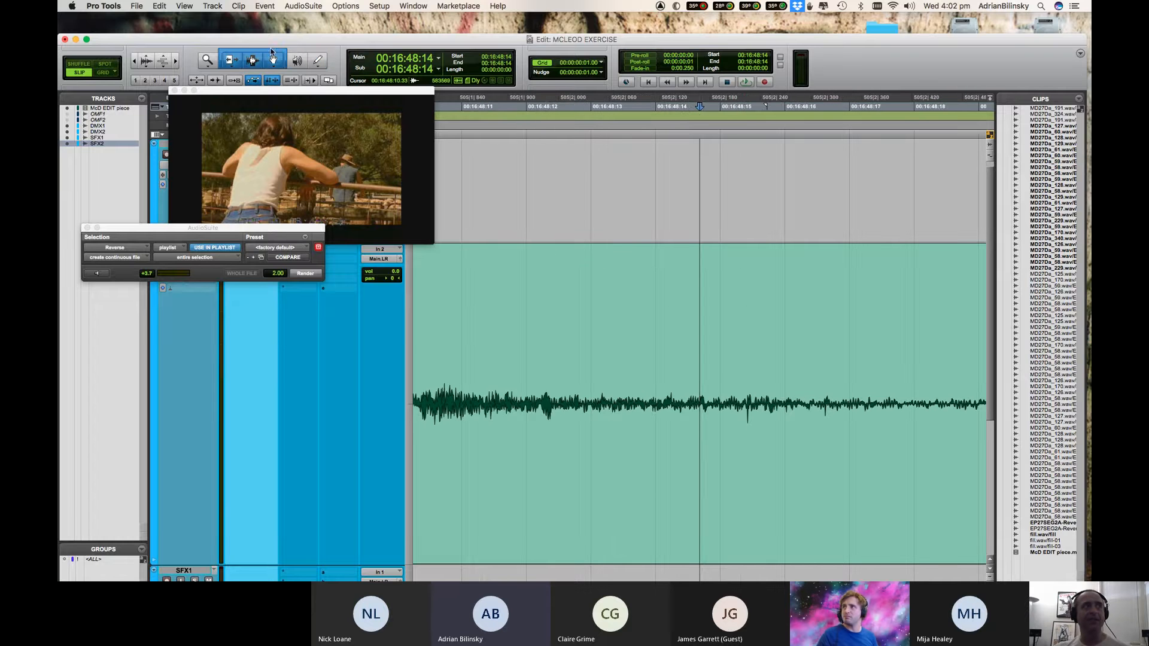
{"action": "left_click", "coordinate": [748, 384]}
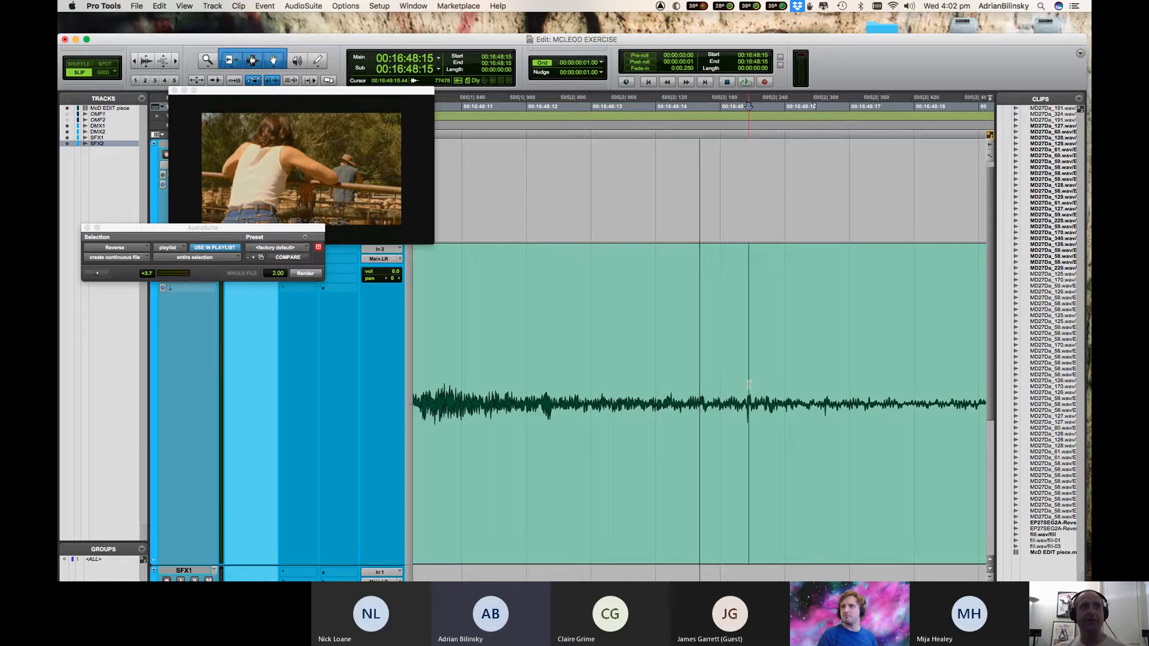
{"action": "key", "text": "t"}
{"action": "key", "text": "t"}
{"action": "key", "text": "t"}
{"action": "key", "text": "t"}
{"action": "key", "text": "t"}
{"action": "key", "text": "t"}
{"action": "key", "text": "t"}
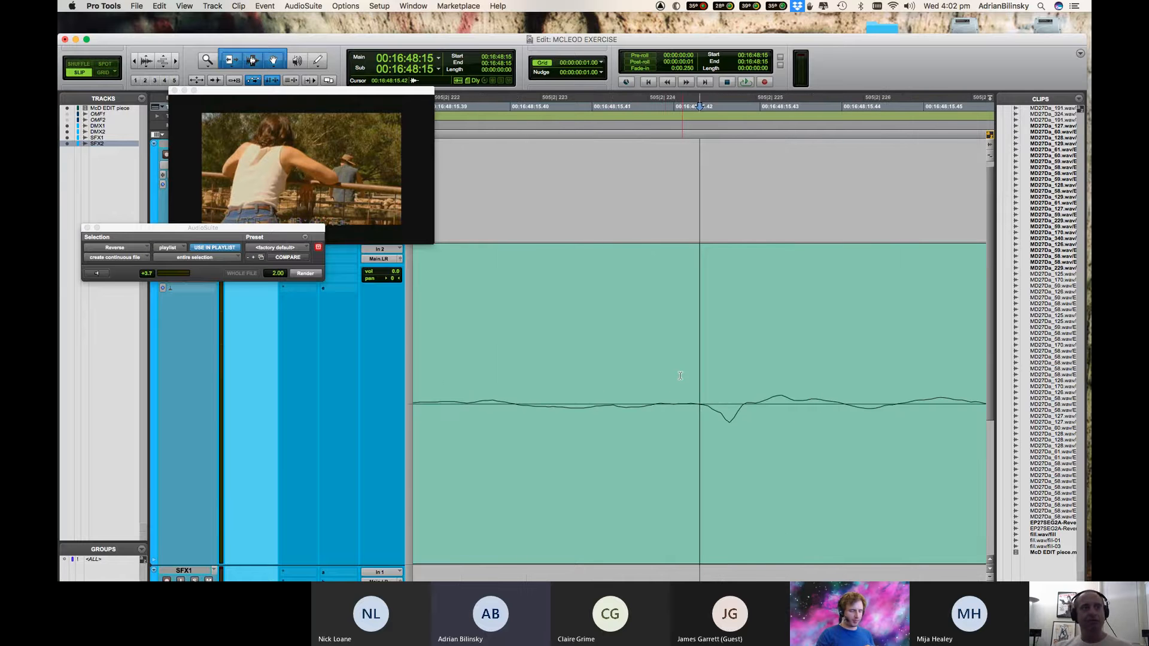
{"action": "left_click", "coordinate": [146, 59]}
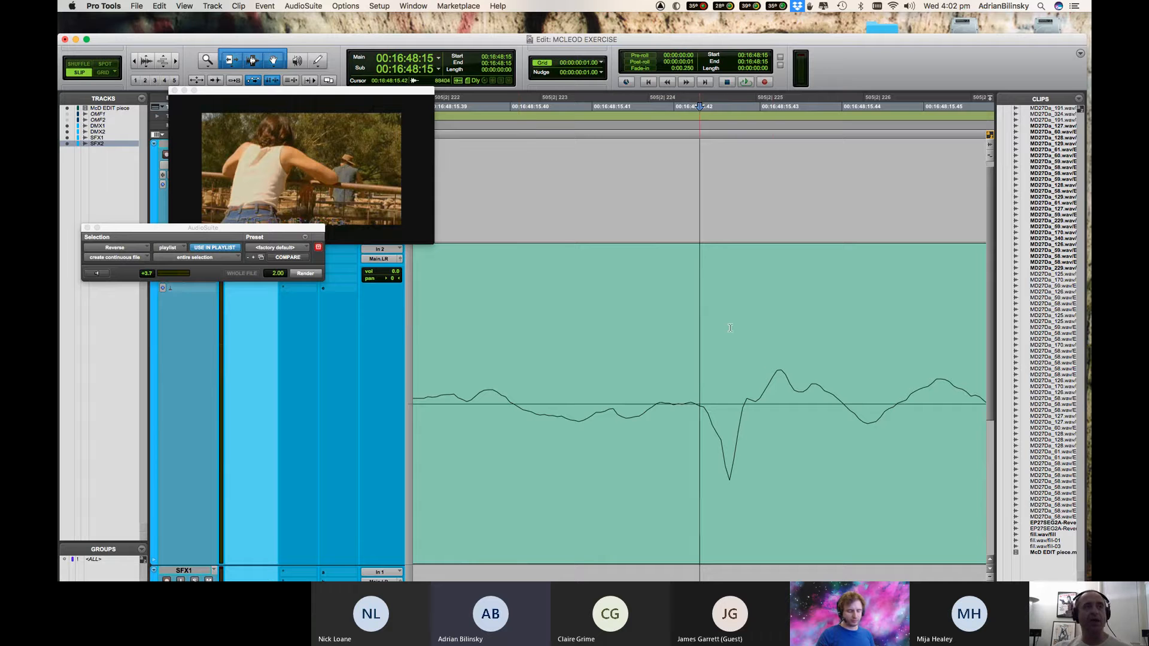
{"action": "left_click_drag", "start_coordinate": [694, 396], "coordinate": [746, 395]}
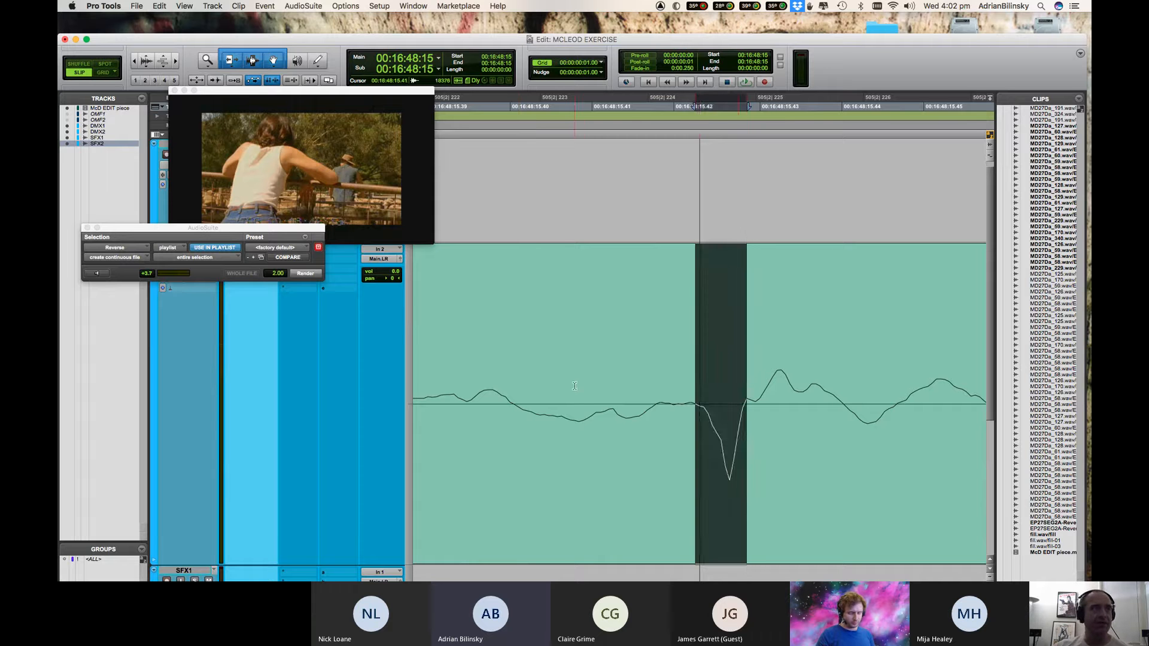
Compare the selected click with the surrounding DMX2 background waveform at wider and closer views.
{"action": "key", "text": "super+bracketleft"}
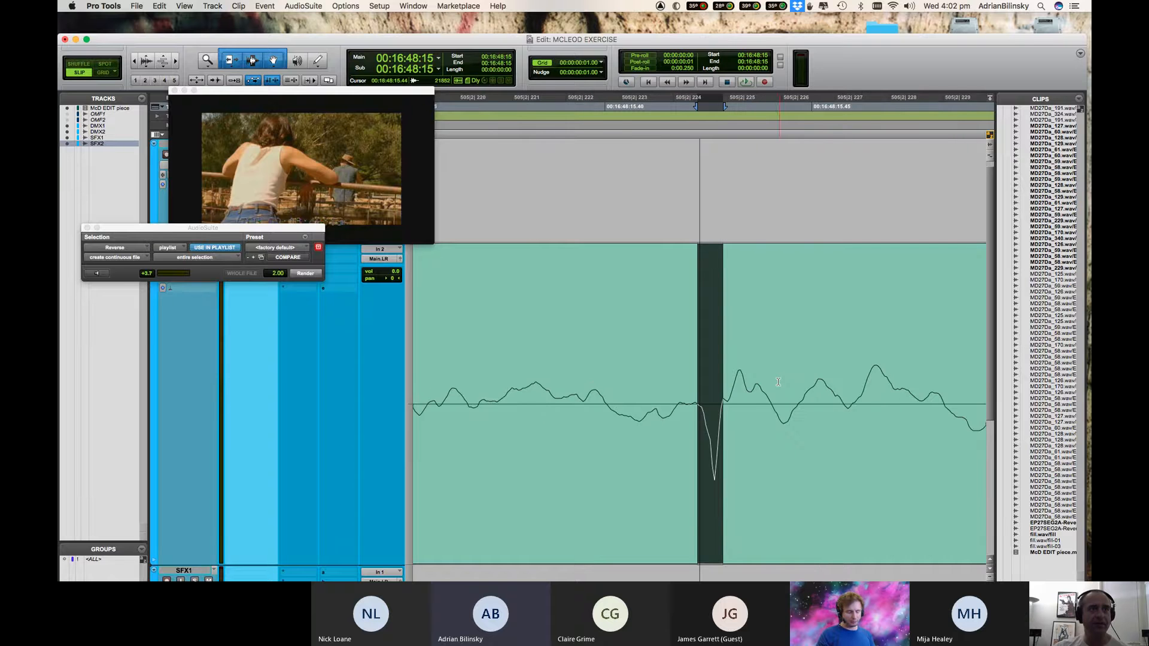
{"action": "key", "text": "super+bracketleft"}
{"action": "key", "text": "super+bracketleft"}
{"action": "key", "text": "super+bracketleft"}
{"action": "key", "text": "super+bracketleft"}
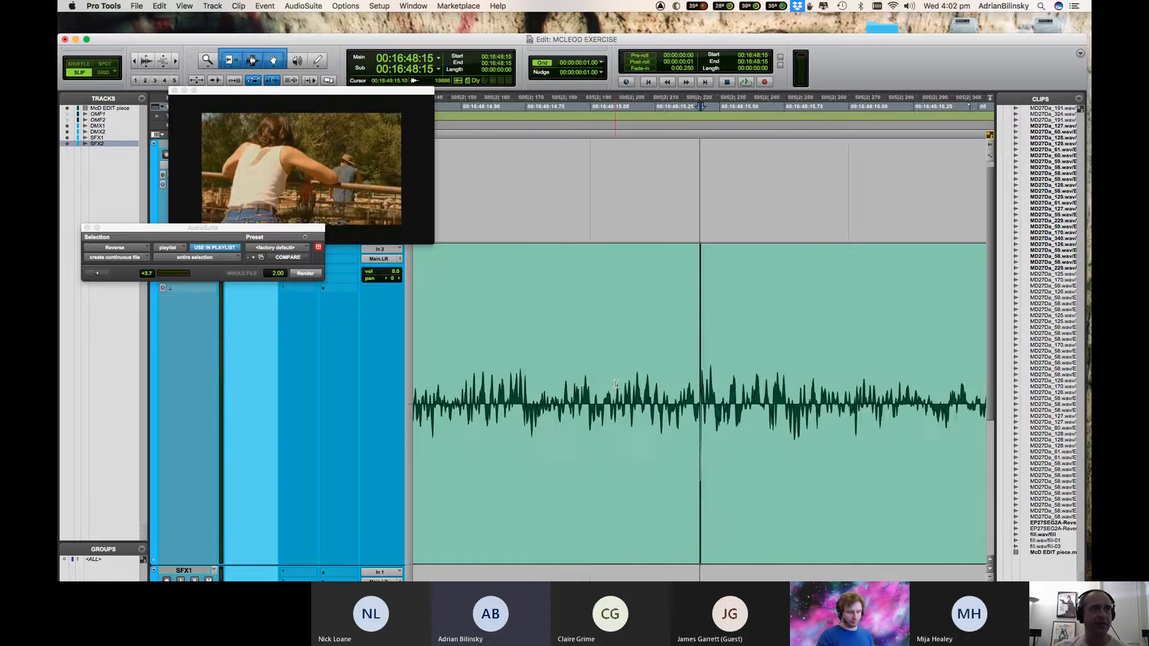
{"action": "key", "text": "super+bracketright"}
{"action": "key", "text": "super+bracketright"}
{"action": "key", "text": "super+bracketright"}
{"action": "key", "text": "super+bracketright"}
{"action": "key", "text": "super+bracketright"}
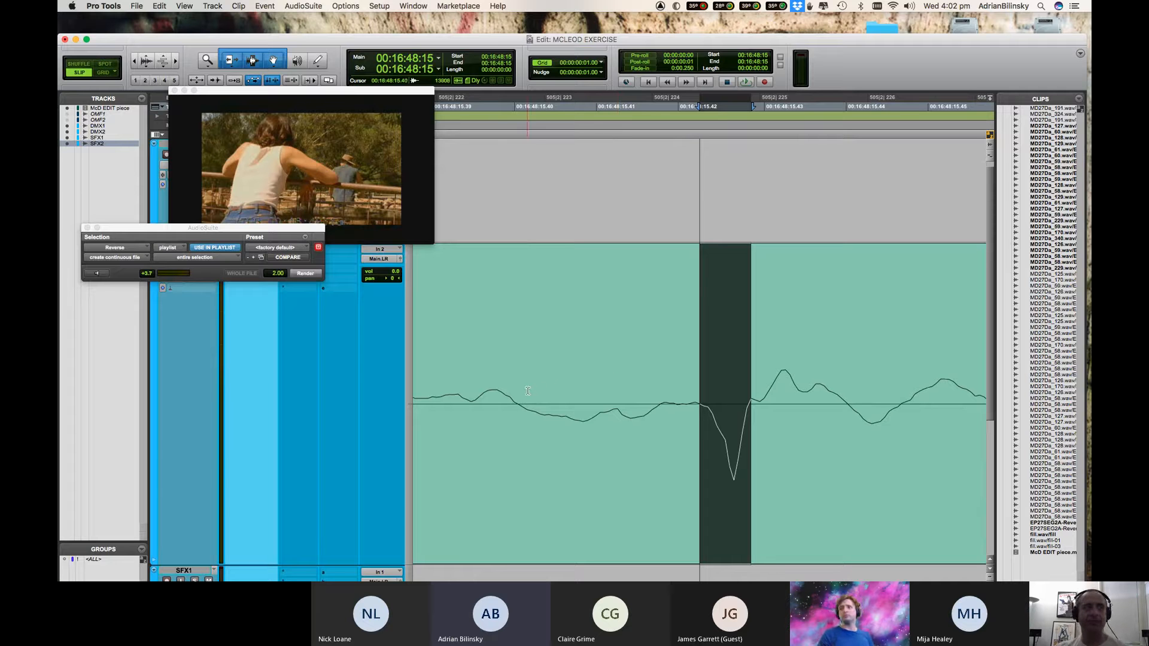
Redraw the selected spike at about 00:16:48:15.42 with the Pencil tool so it follows the neighbouring waveform.
{"action": "left_click", "coordinate": [319, 61]}
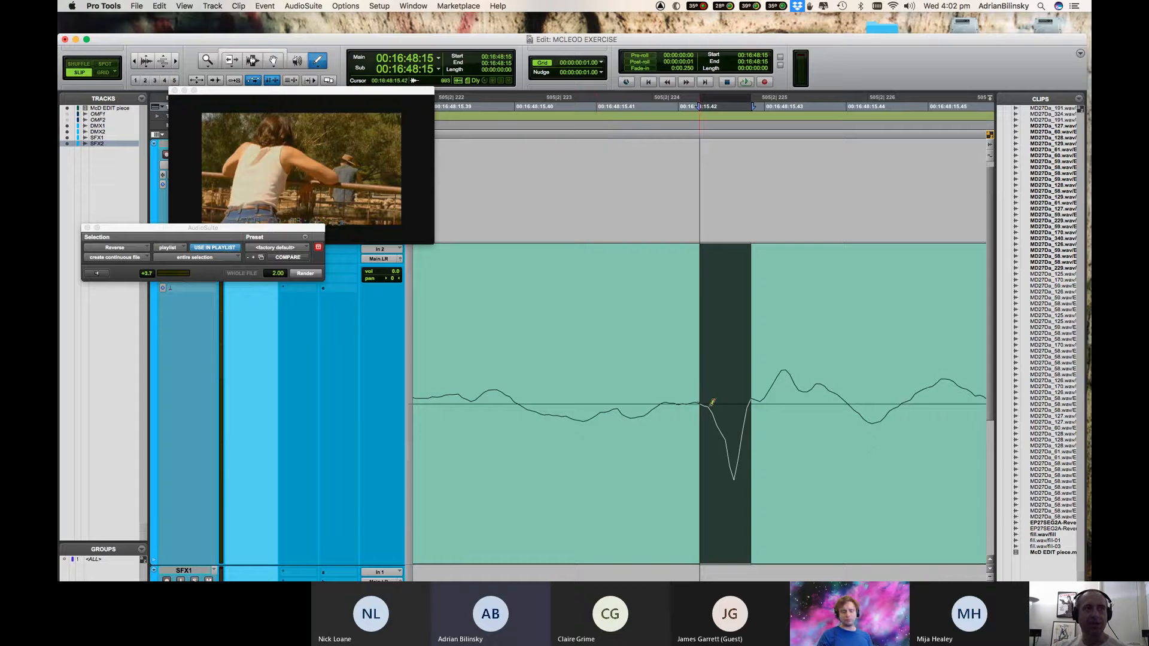
{"action": "left_click_drag", "start_coordinate": [749, 395], "coordinate": [698, 404]}
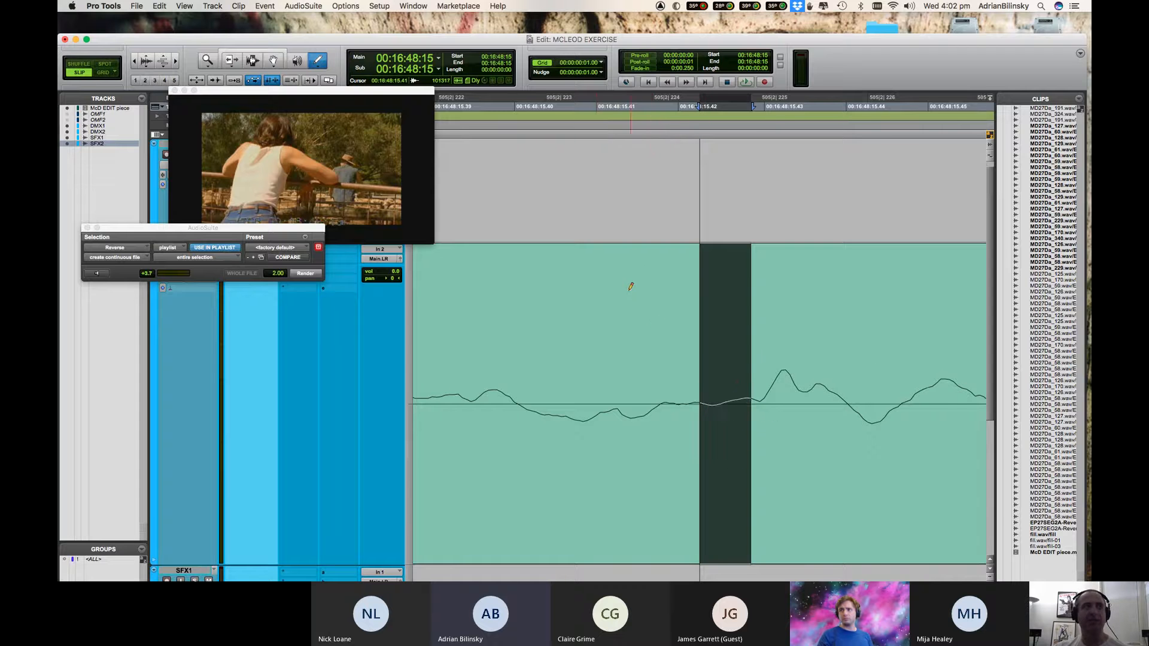
{"action": "key", "text": "r"}
{"action": "key", "text": "r"}
{"action": "key", "text": "r"}
{"action": "key", "text": "r"}
{"action": "key", "text": "r"}
{"action": "key", "text": "r"}
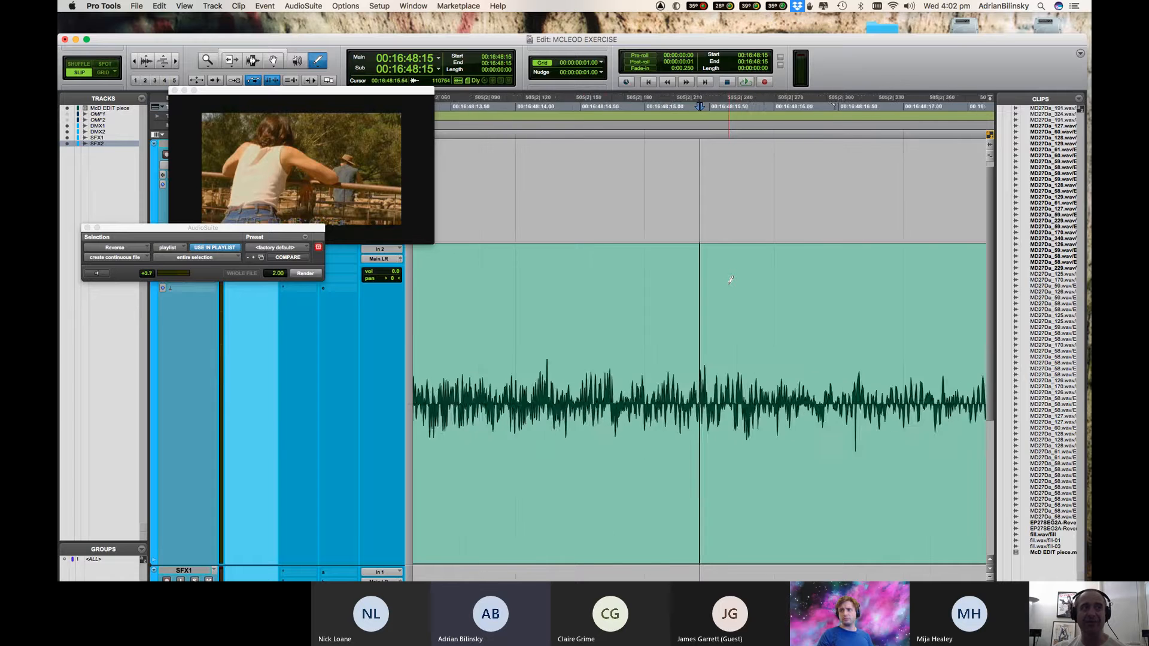
{"action": "key", "text": "r"}
Draw out the click at about 00:16:48:16.63 on DMX2 with the Pencil tool, and return to the Smart Tool.
{"action": "left_click", "coordinate": [279, 52]}
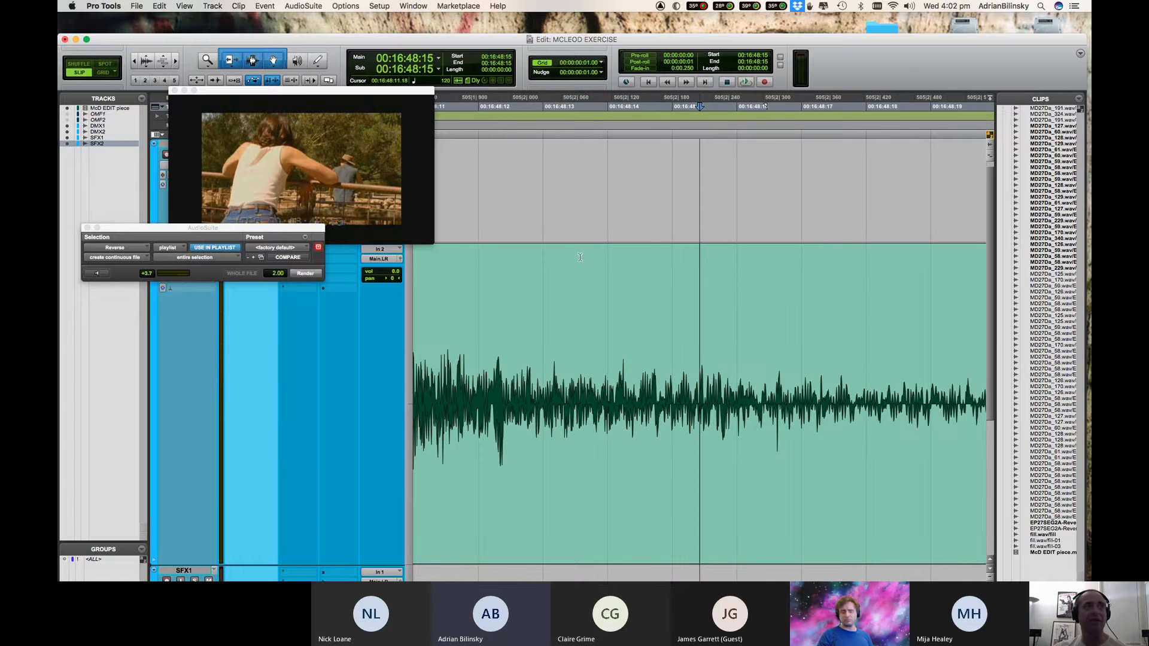
{"action": "left_click", "coordinate": [778, 338]}
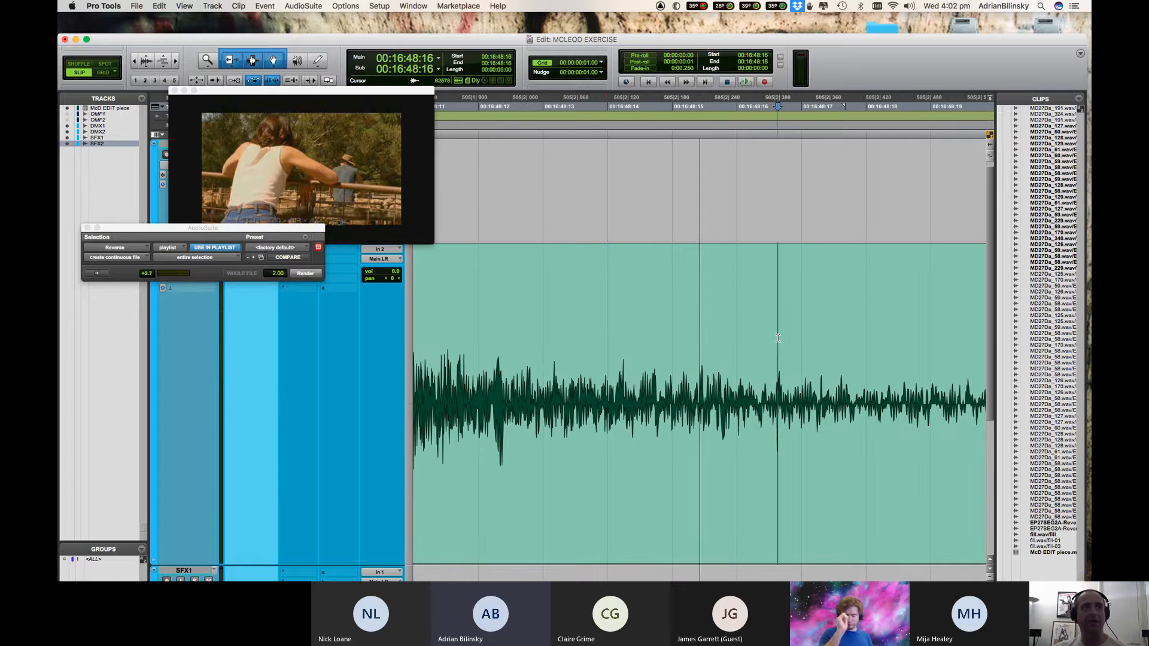
{"action": "key", "text": "t"}
{"action": "key", "text": "t"}
{"action": "key", "text": "t"}
{"action": "key", "text": "t"}
{"action": "key", "text": "t"}
{"action": "key", "text": "t"}
{"action": "key", "text": "t"}
{"action": "key", "text": "t"}
{"action": "left_click", "coordinate": [317, 60]}
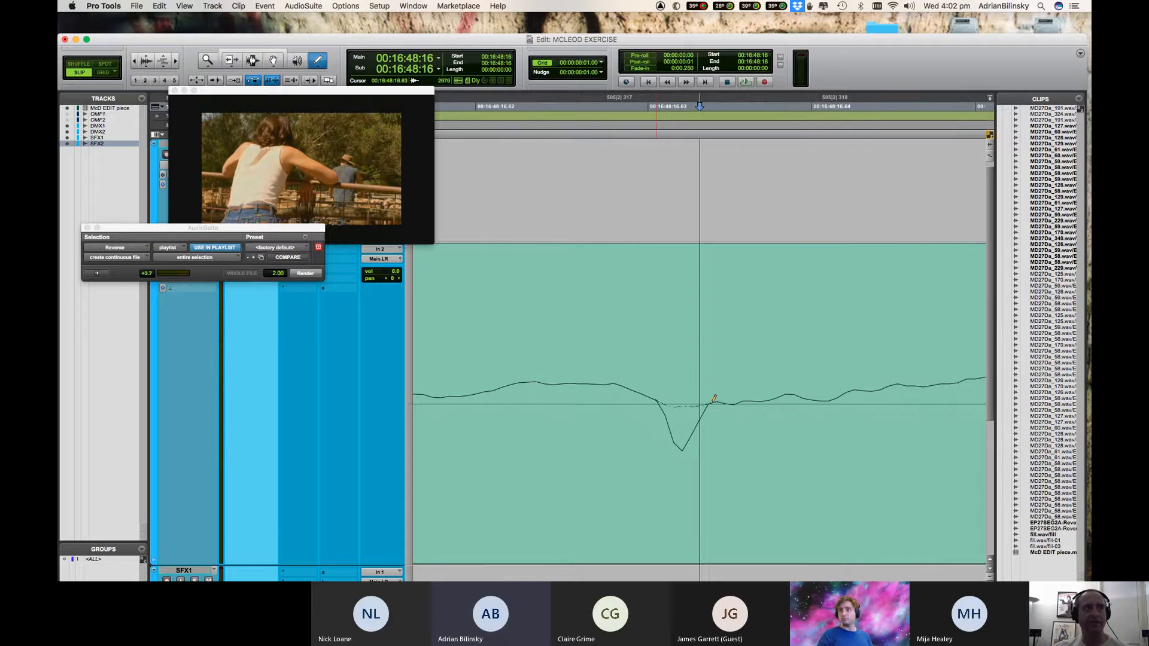
{"action": "left_click_drag", "start_coordinate": [713, 398], "coordinate": [716, 399]}
{"action": "left_click", "coordinate": [264, 52]}
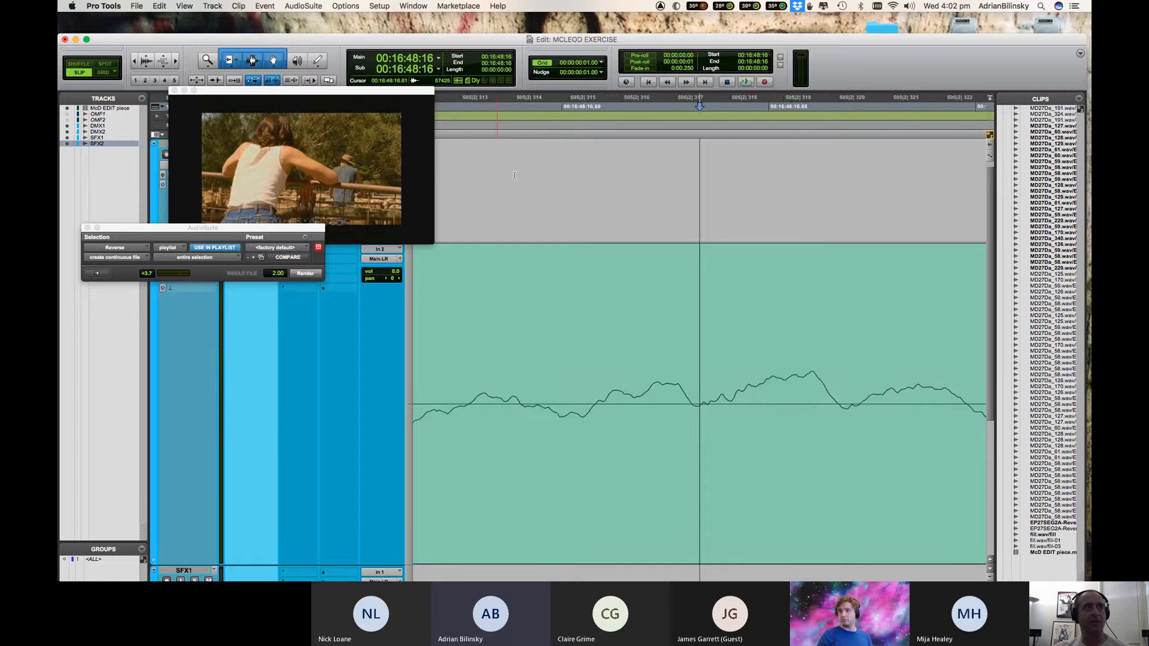
Review the repaired DMX2 gap around 00:16:48:16 in context and reduce the waveform magnification.
{"action": "key", "text": "r"}
{"action": "key", "text": "r"}
{"action": "key", "text": "r"}
{"action": "key", "text": "r"}
{"action": "key", "text": "r"}
{"action": "key", "text": "r"}
{"action": "key", "text": "r"}
{"action": "key", "text": "r"}
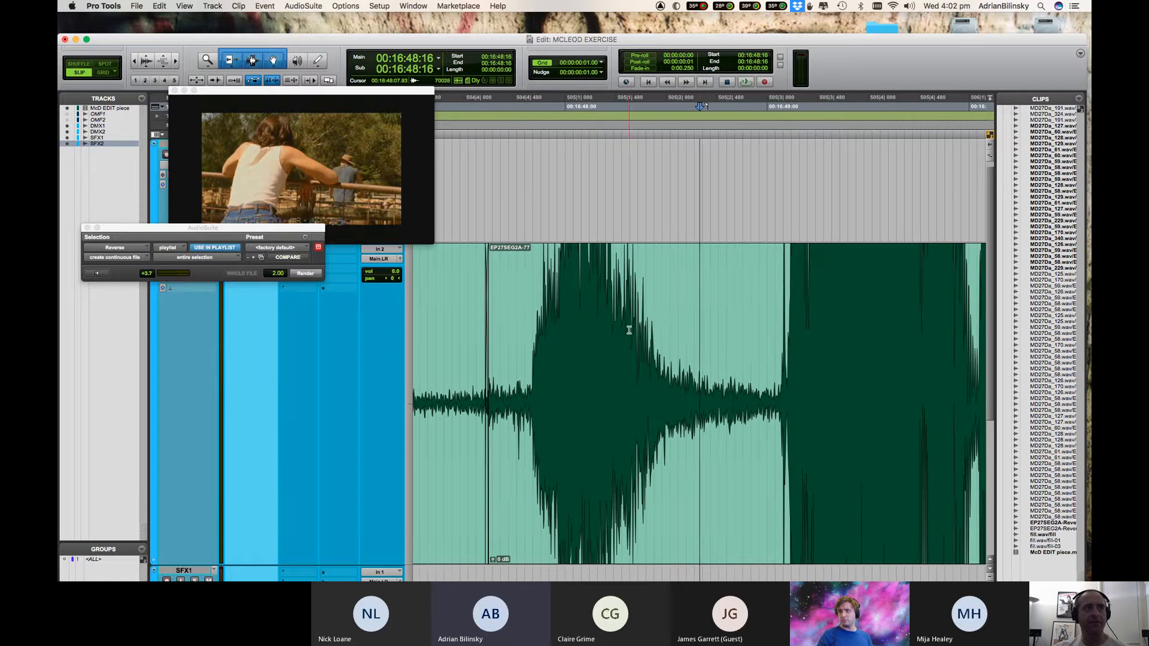
{"action": "left_click", "coordinate": [148, 67]}
{"action": "left_click", "coordinate": [149, 67]}
{"action": "left_click", "coordinate": [149, 67]}
{"action": "left_click", "coordinate": [148, 67]}
{"action": "left_click", "coordinate": [148, 67]}
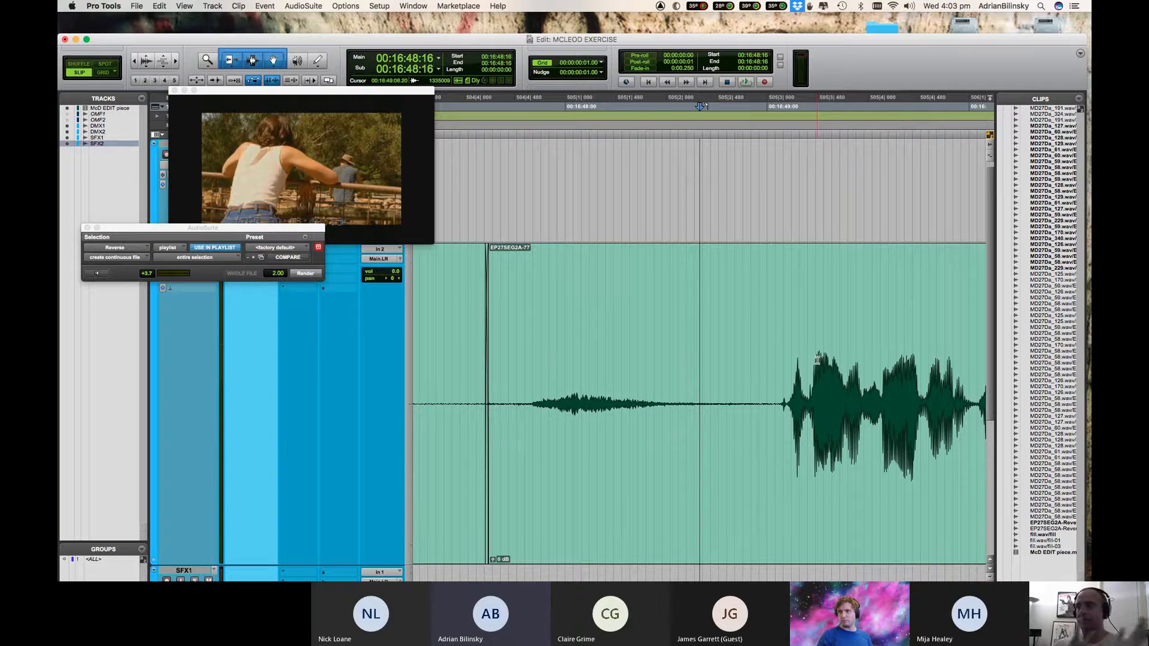
Play back the repaired DMX2 dialogue from 00:16:47:22 to check the click removal in context.
{"action": "left_click", "coordinate": [545, 321]}
{"action": "key", "text": "space"}
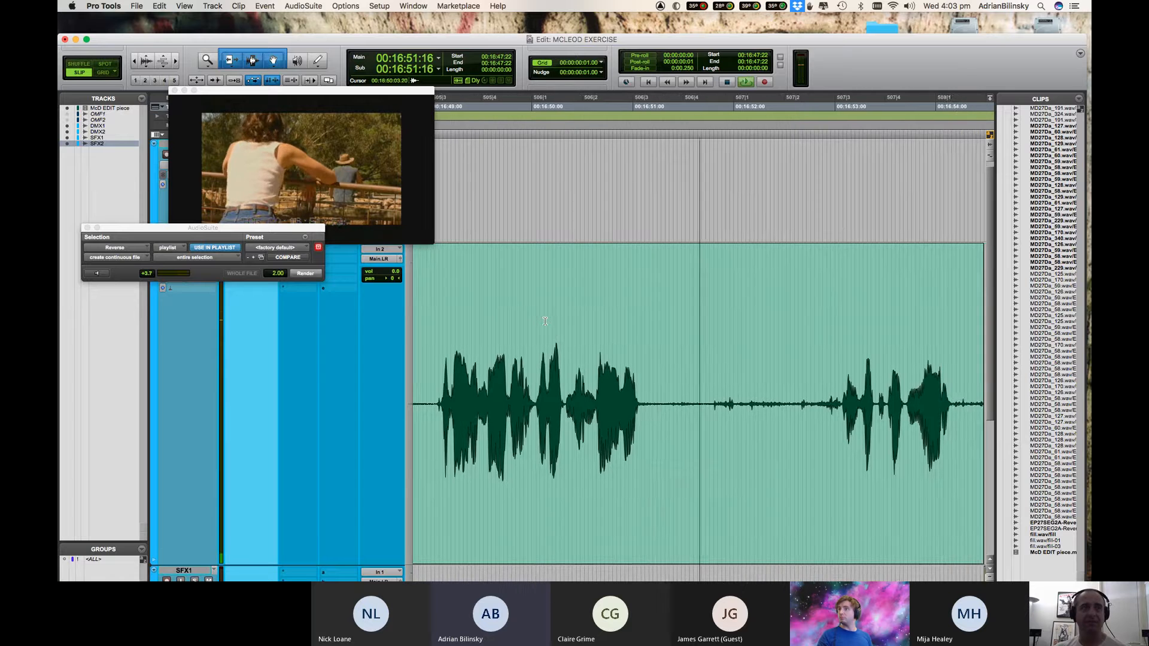
{"action": "key", "text": "r"}
{"action": "key", "text": "r"}
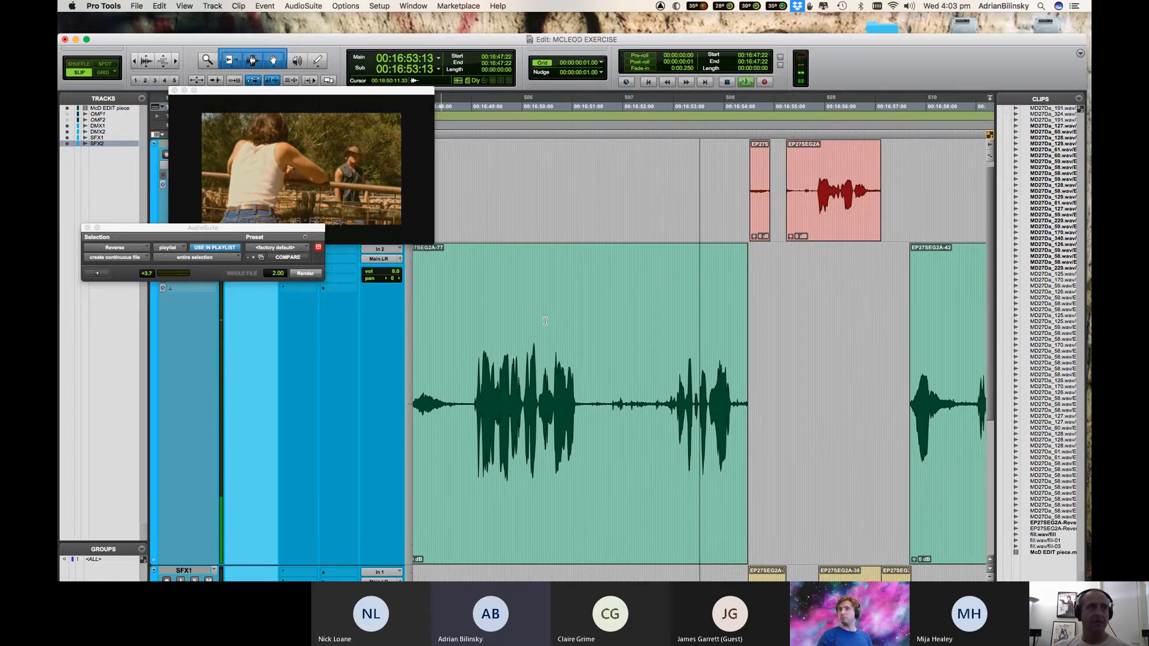
{"action": "key", "text": "space"}
Examine the quiet stretch of DMX2 just before the phrase at about 00:16:53:01 in closer detail for small noises.
{"action": "left_click", "coordinate": [655, 341]}
{"action": "key", "text": "t"}
{"action": "key", "text": "t"}
{"action": "key", "text": "t"}
{"action": "key", "text": "t"}
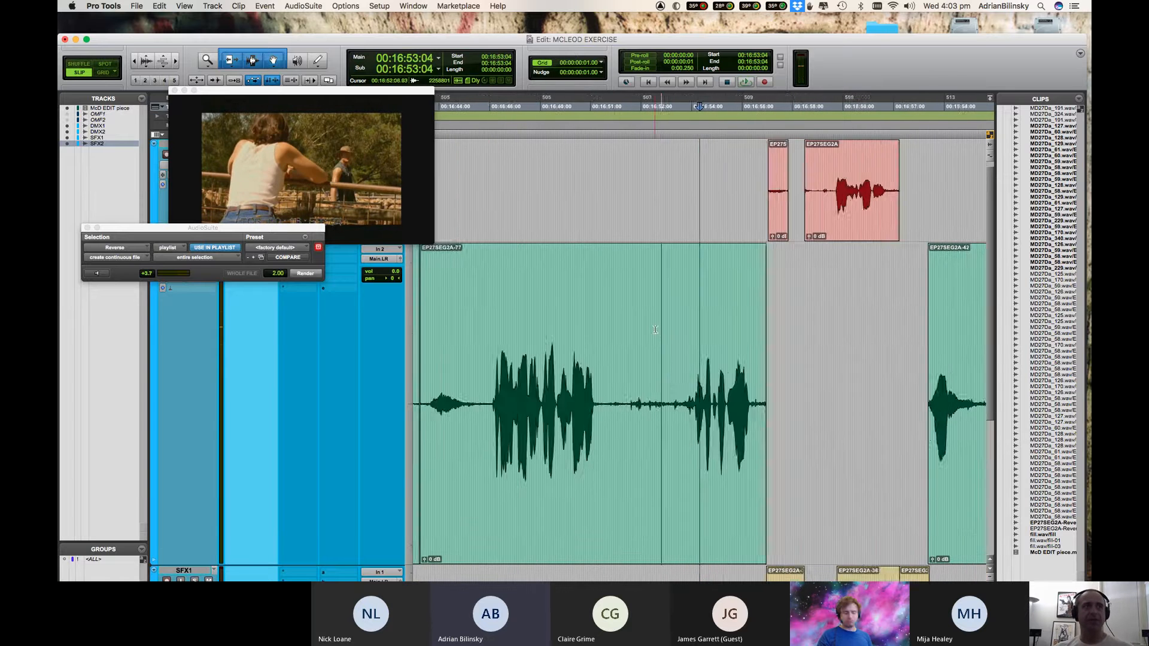
{"action": "left_click", "coordinate": [655, 341]}
{"action": "key", "text": "t"}
{"action": "key", "text": "t"}
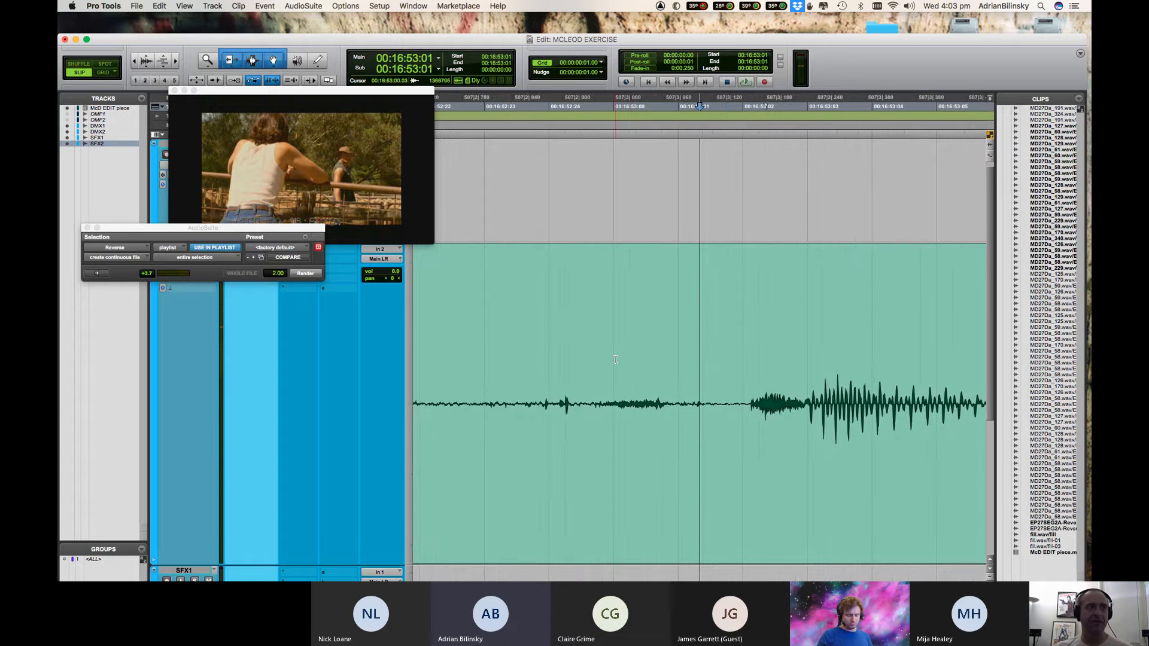
{"action": "key", "text": "r"}
{"action": "left_click_drag", "start_coordinate": [566, 372], "coordinate": [564, 372]}
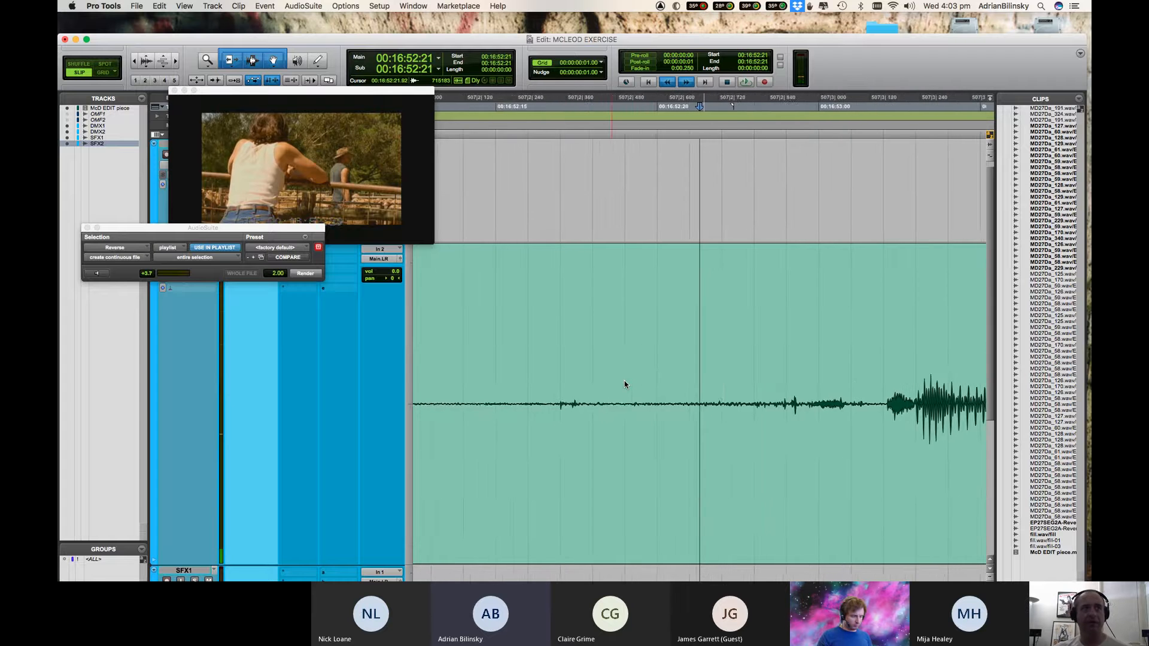
Audition the DMX2 phrase from 00:16:52:11 in a wider view of the surrounding clips.
{"action": "key", "text": "r"}
{"action": "key", "text": "r"}
{"action": "key", "text": "r"}
{"action": "key", "text": "r"}
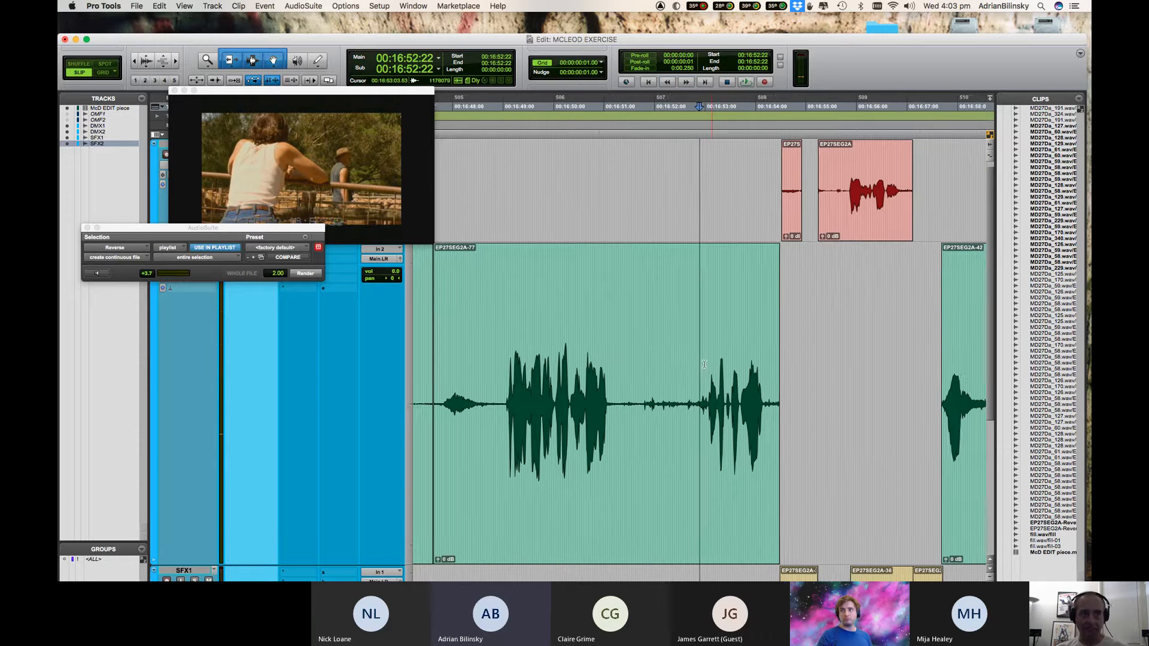
{"action": "left_click", "coordinate": [678, 354]}
{"action": "key", "text": "space"}
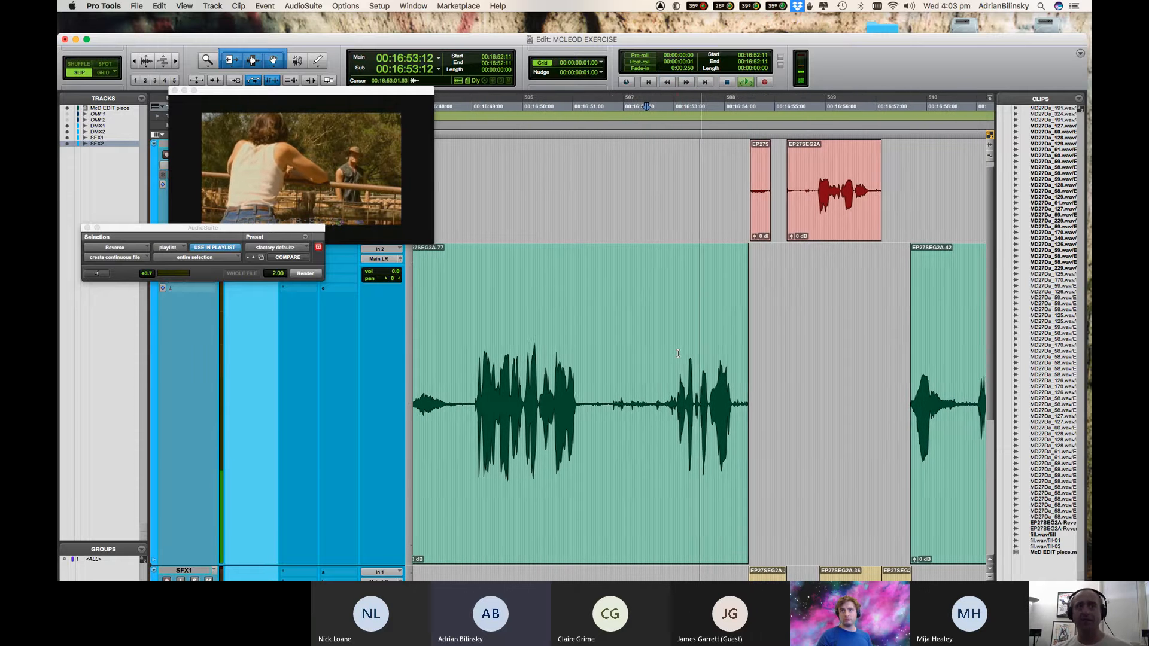
{"action": "key", "text": "space"}
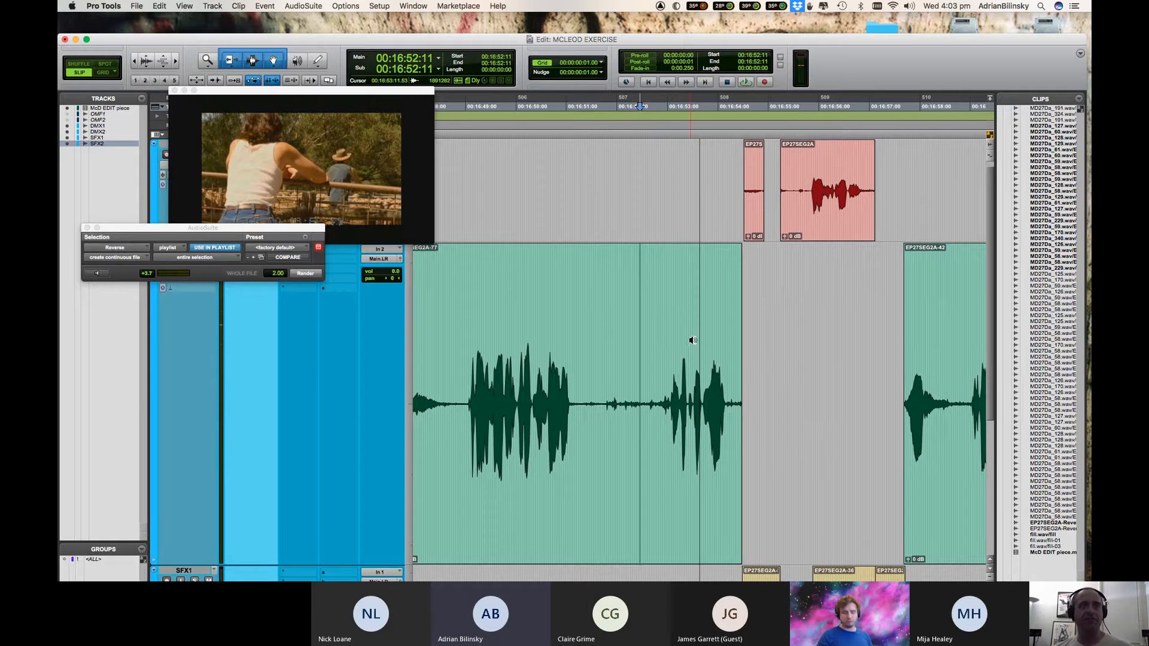
Reduce the track heights until DMX1, DMX2, SFX1 and SFX2 are all in view, and play from 00:16:52:11.
{"action": "key", "text": "ctrl+alt+Down"}
{"action": "key", "text": "ctrl+alt+Down"}
{"action": "key", "text": "ctrl+alt+Down"}
{"action": "key", "text": "ctrl+alt+Down"}
{"action": "key", "text": "ctrl+alt+Up"}
{"action": "key", "text": "ctrl+alt+Up"}
{"action": "key", "text": "ctrl+alt+Up"}
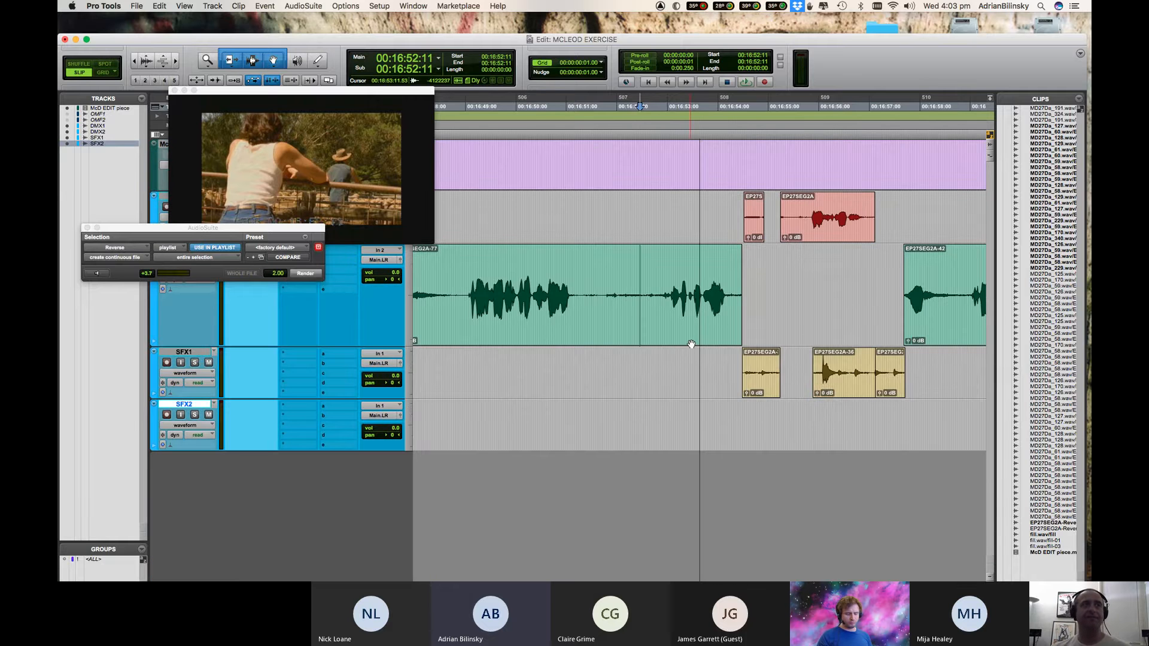
{"action": "key", "text": "t"}
{"action": "key", "text": "space"}
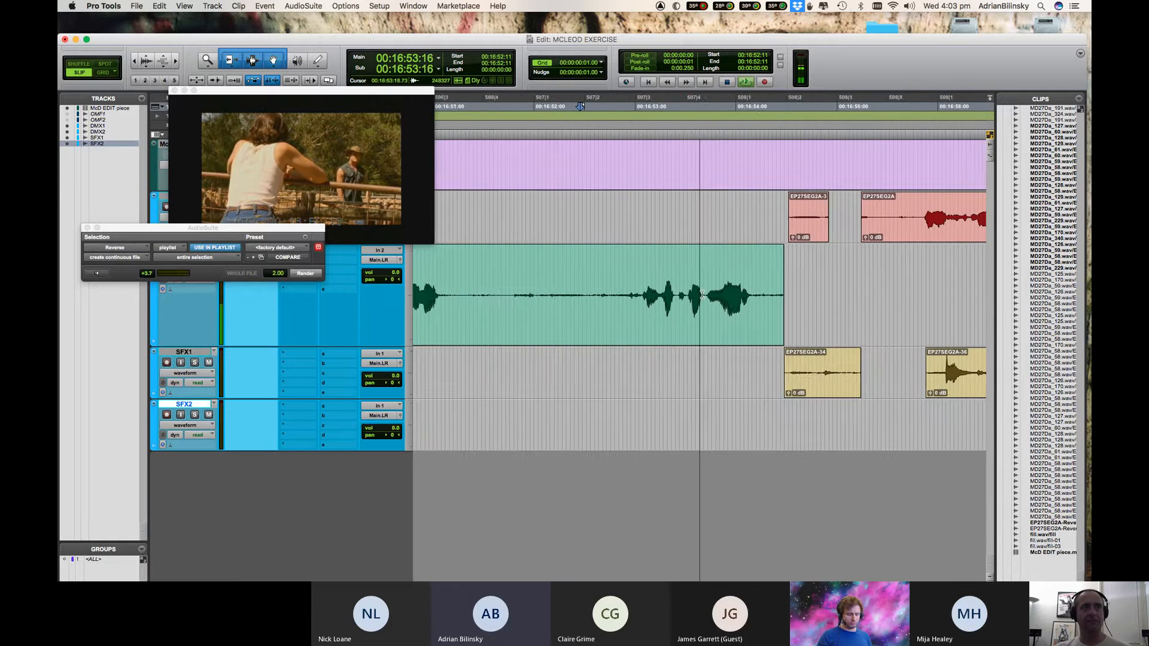
{"action": "key", "text": "space"}
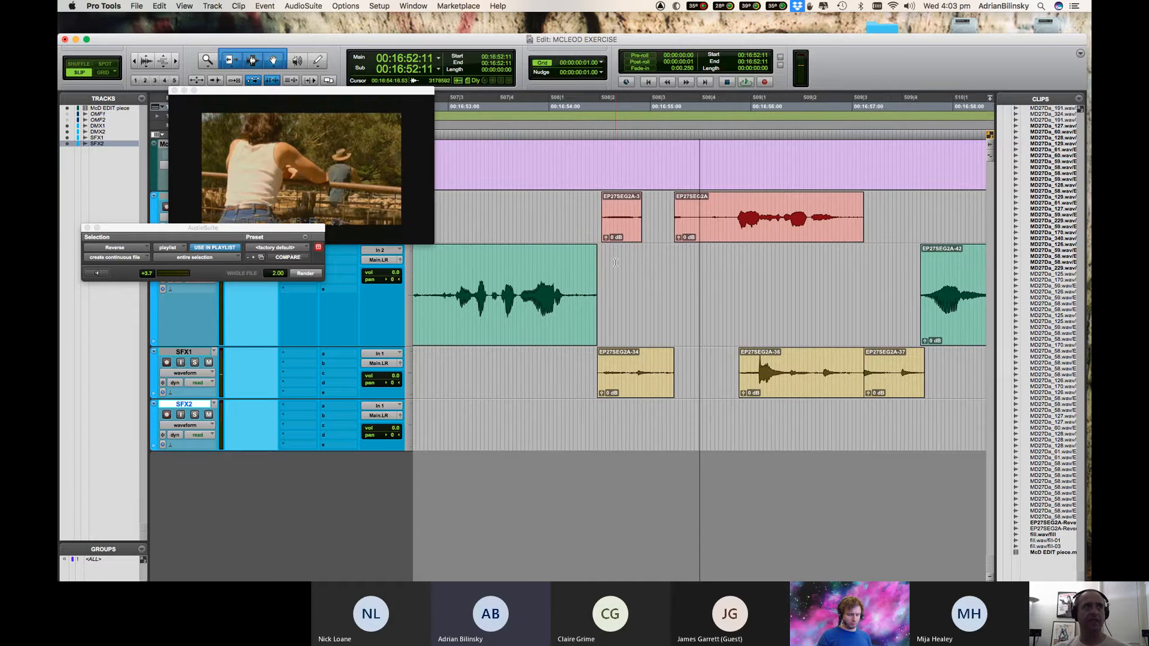
Raise the clip gain of EP27SEG2A-32 on DMX1 to +12.1 dB and fade in its start.
{"action": "left_click", "coordinate": [615, 262]}
{"action": "key", "text": "t"}
{"action": "key", "text": "t"}
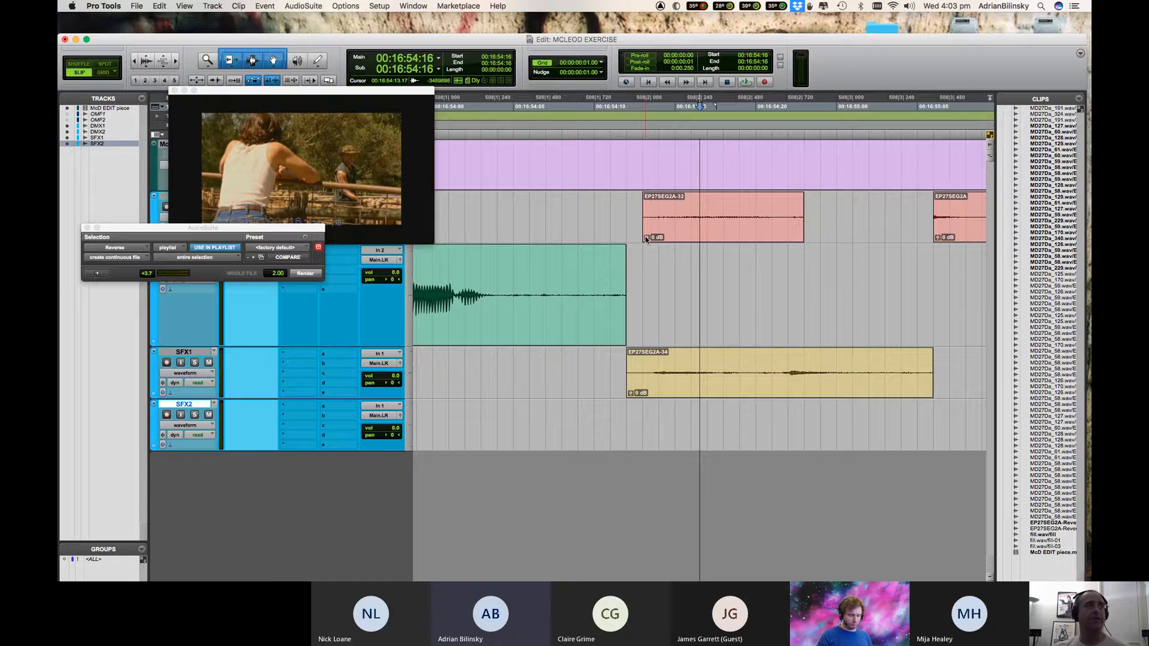
{"action": "left_click_drag", "start_coordinate": [646, 238], "coordinate": [671, 212]}
{"action": "key", "text": "ctrl+super+f"}
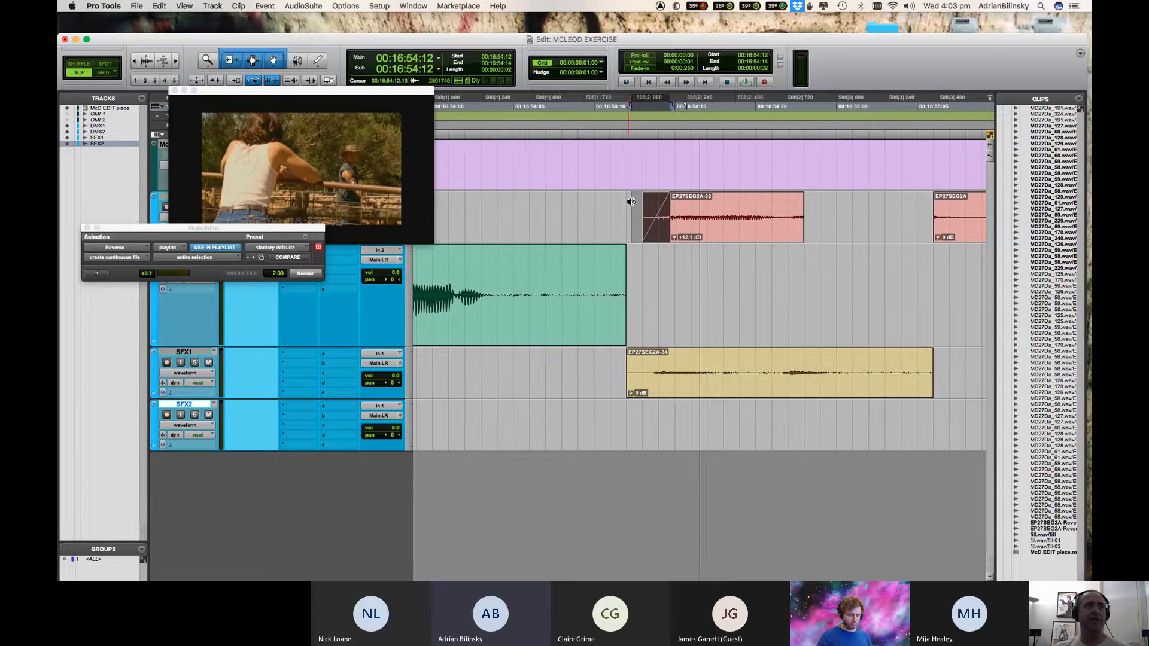
{"action": "key", "text": "space"}
{"action": "key", "text": "space"}
Trim the end of EP27SEG2A-32 on DMX1 to about 00:16:54:23 and fade it out.
{"action": "left_click_drag", "start_coordinate": [666, 209], "coordinate": [640, 209]}
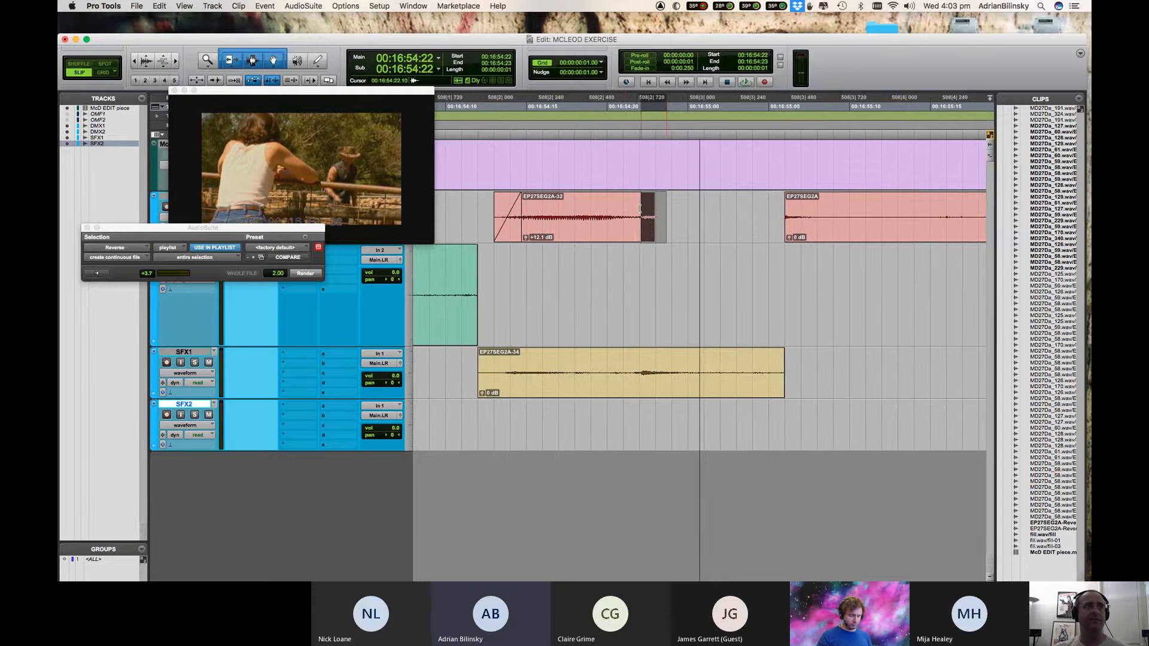
{"action": "key", "text": "ctrl+super+f"}
{"action": "key", "text": "super+bracketleft"}
{"action": "key", "text": "super+bracketright"}
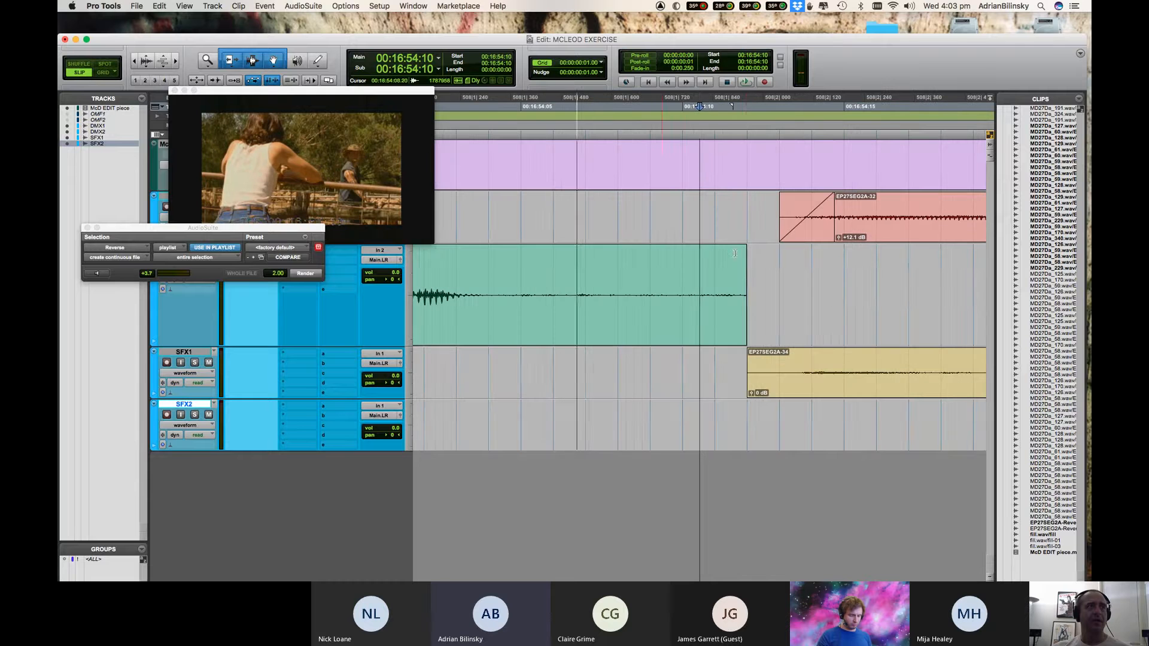
Switch to Grid mode and extend the end of the DMX2 clip two frames to 00:16:54:14.
{"action": "key", "text": "F4"}
{"action": "double_click", "coordinate": [680, 271]}
{"action": "left_click_drag", "start_coordinate": [680, 271], "coordinate": [727, 276]}
{"action": "key", "text": "super+bracketleft"}
{"action": "key", "text": "super+bracketleft"}
{"action": "left_click", "coordinate": [714, 276]}
{"action": "key", "text": "t"}
{"action": "key", "text": "t"}
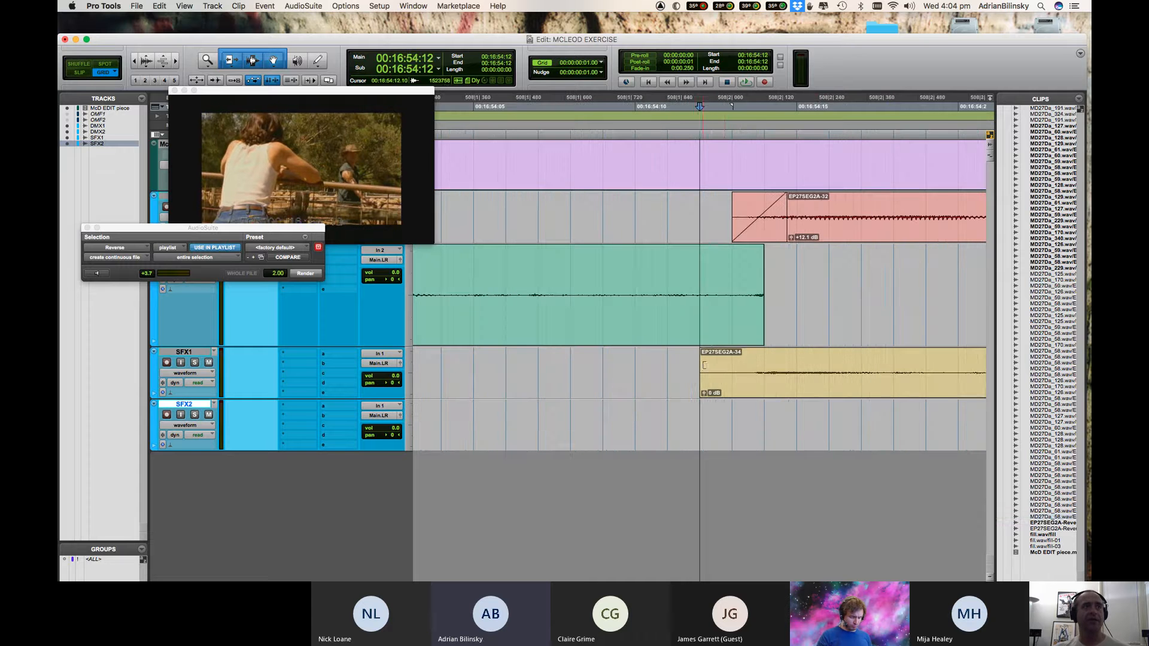
Fade in EP27SEG2A-34 on SFX1 from 00:16:54:11 to 00:16:54:13 and fade out the DMX2 clip from 00:16:54:12 to 00:16:54:14.
{"action": "left_click_drag", "start_coordinate": [705, 365], "coordinate": [728, 364]}
{"action": "key", "text": "f"}
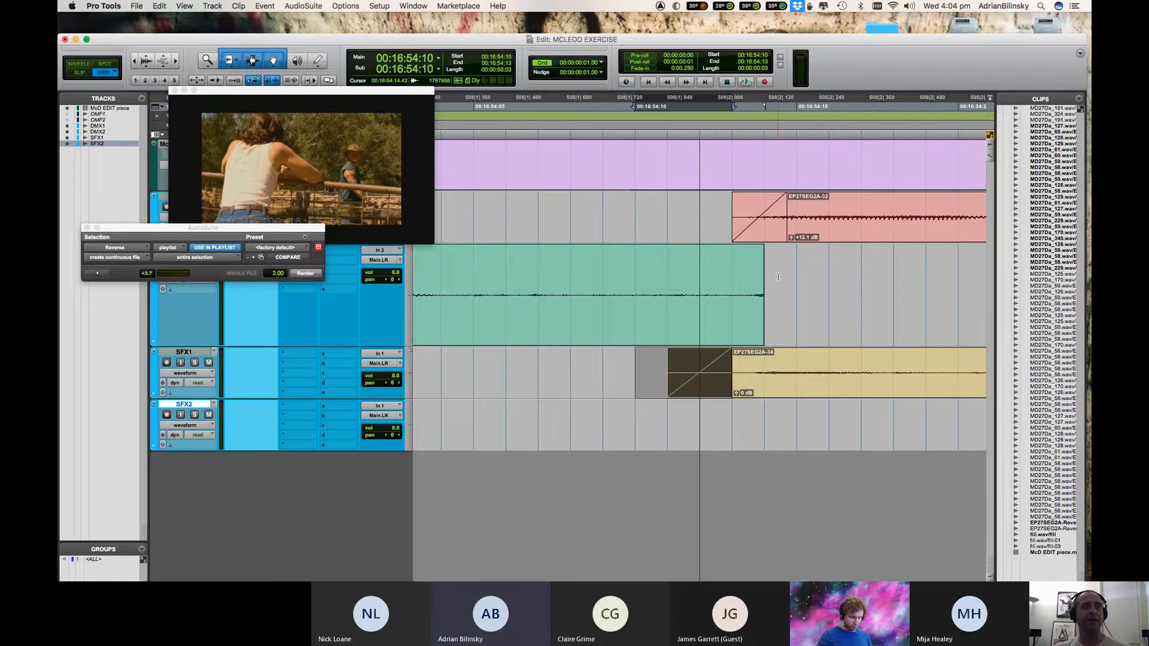
{"action": "left_click_drag", "start_coordinate": [778, 276], "coordinate": [700, 277]}
{"action": "key", "text": "f"}
{"action": "key", "text": "r"}
{"action": "key", "text": "r"}
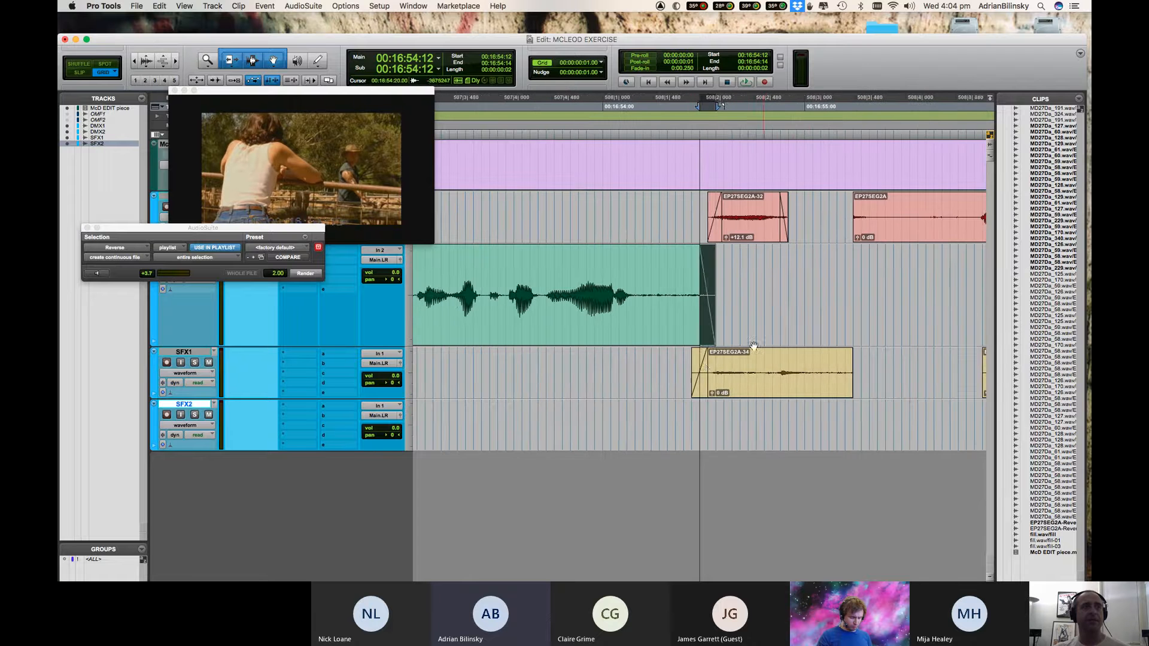
{"action": "left_click", "coordinate": [688, 362]}
{"action": "key", "text": "space"}
{"action": "key", "text": "space"}
Raise the clip gain of EP27SEG2A-34 on SFX1 to +4.4 dB and play the transition.
{"action": "left_click", "coordinate": [660, 287]}
{"action": "key", "text": "t"}
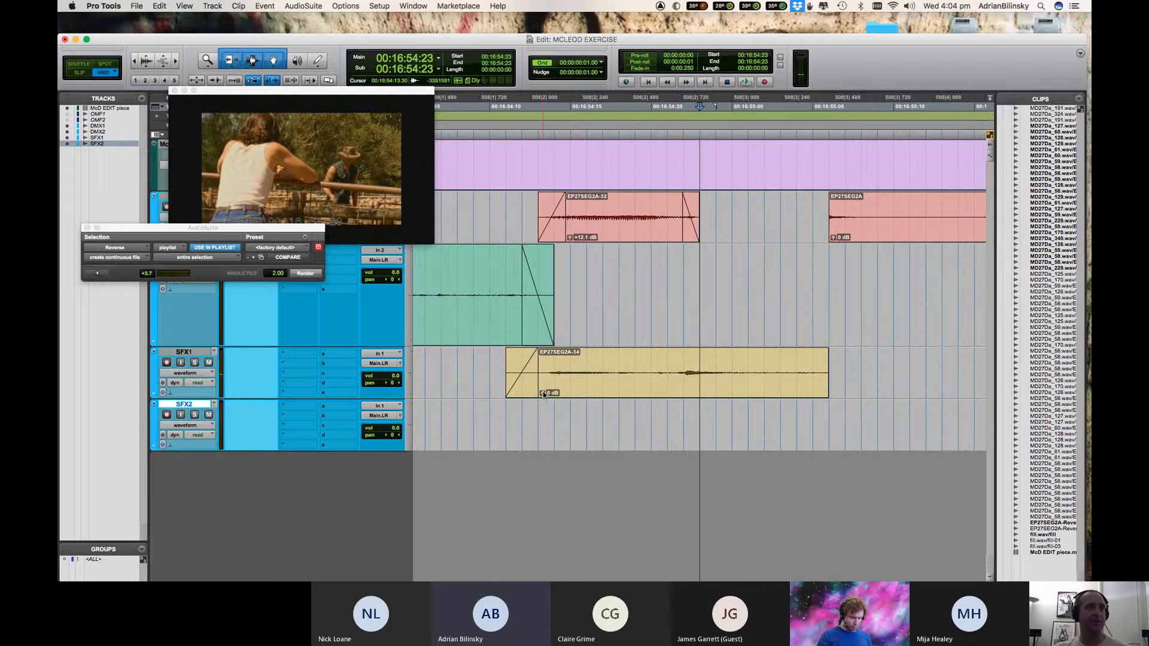
{"action": "left_click_drag", "start_coordinate": [544, 394], "coordinate": [582, 362]}
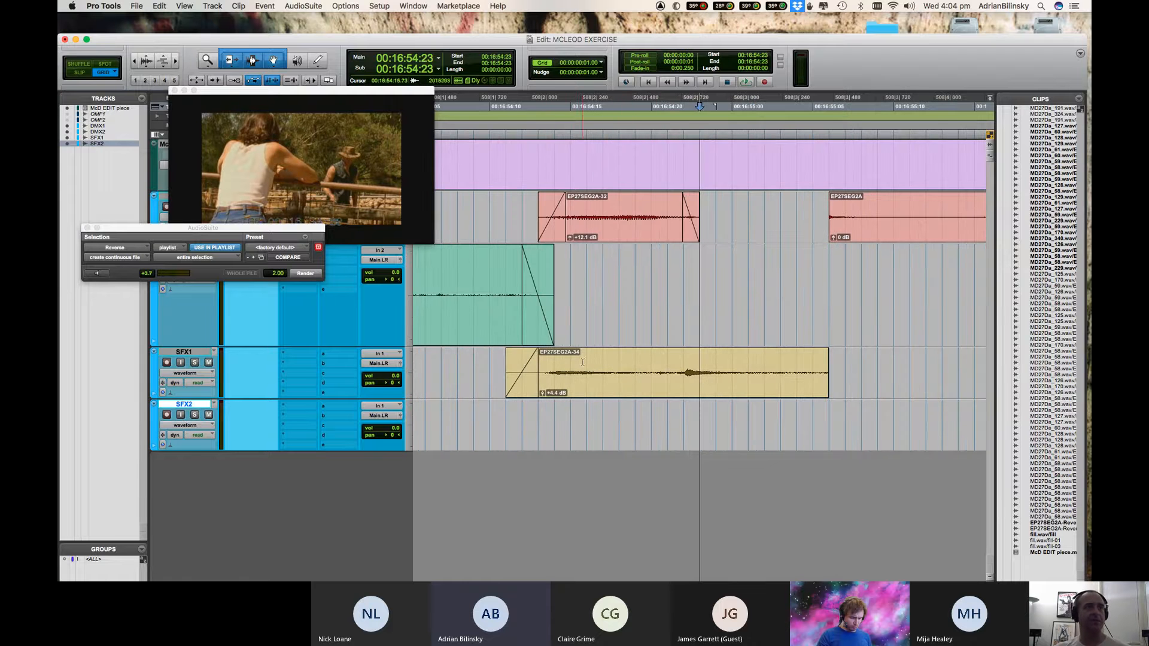
{"action": "left_click", "coordinate": [493, 361]}
{"action": "key", "text": "space"}
{"action": "key", "text": "r"}
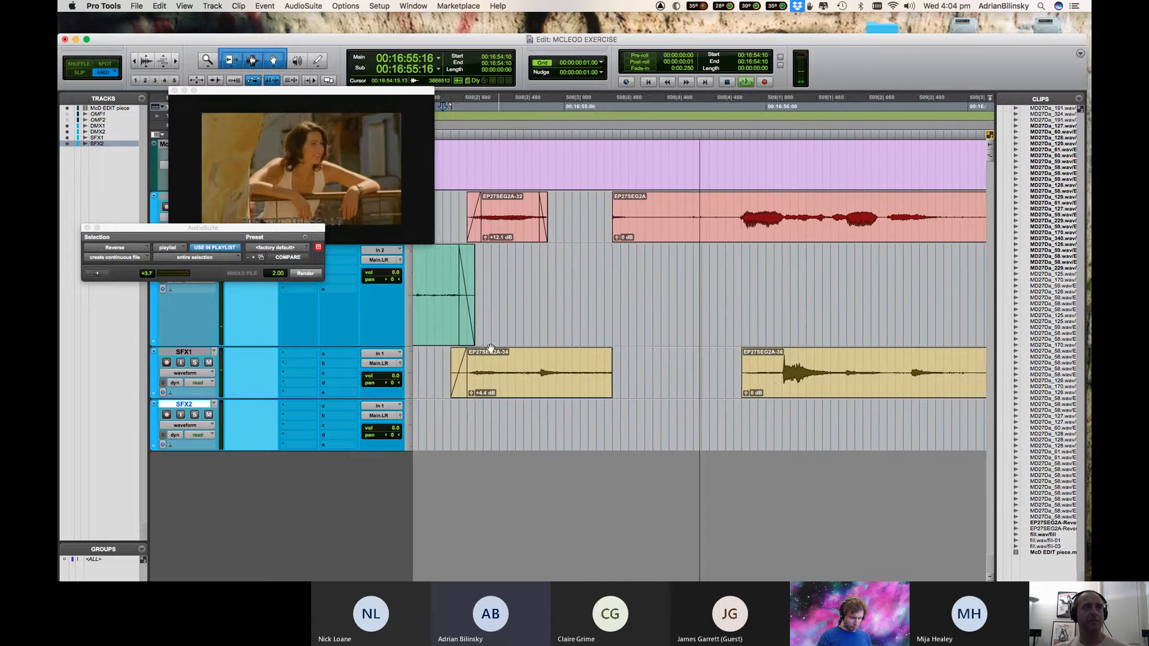
Extend the start of the second DMX1 clip back to 00:16:55:02 and delete its fade-in.
{"action": "left_click_drag", "start_coordinate": [570, 204], "coordinate": [538, 206]}
{"action": "left_click", "coordinate": [554, 267]}
{"action": "key", "text": "t"}
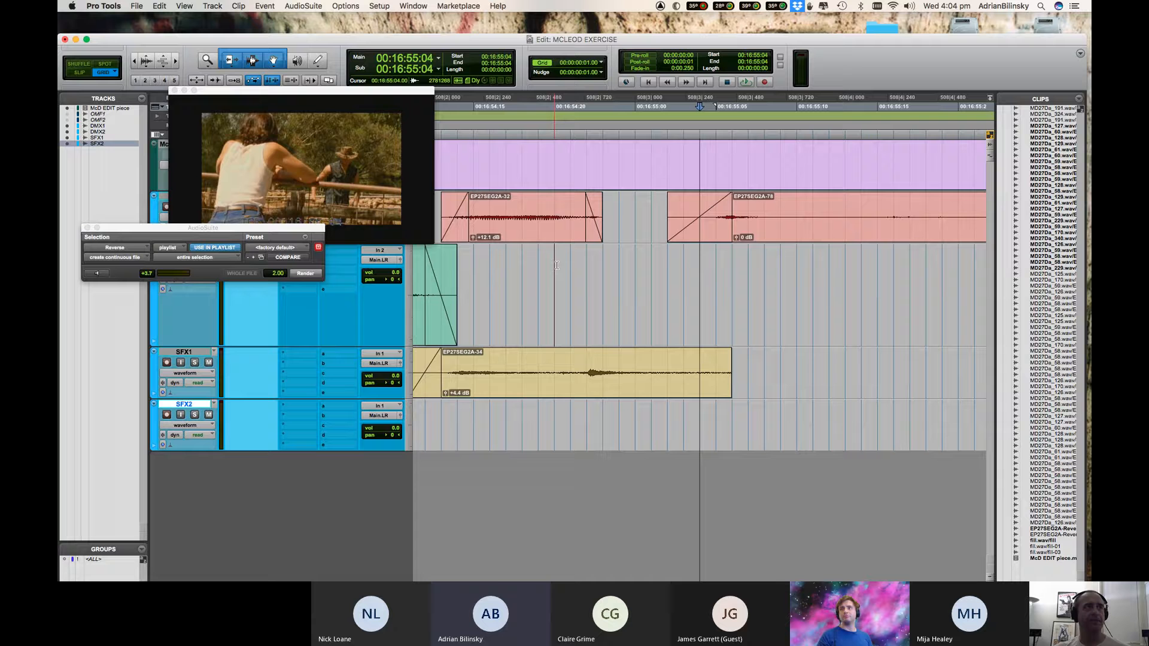
{"action": "left_click", "coordinate": [684, 239]}
{"action": "key", "text": "Delete"}
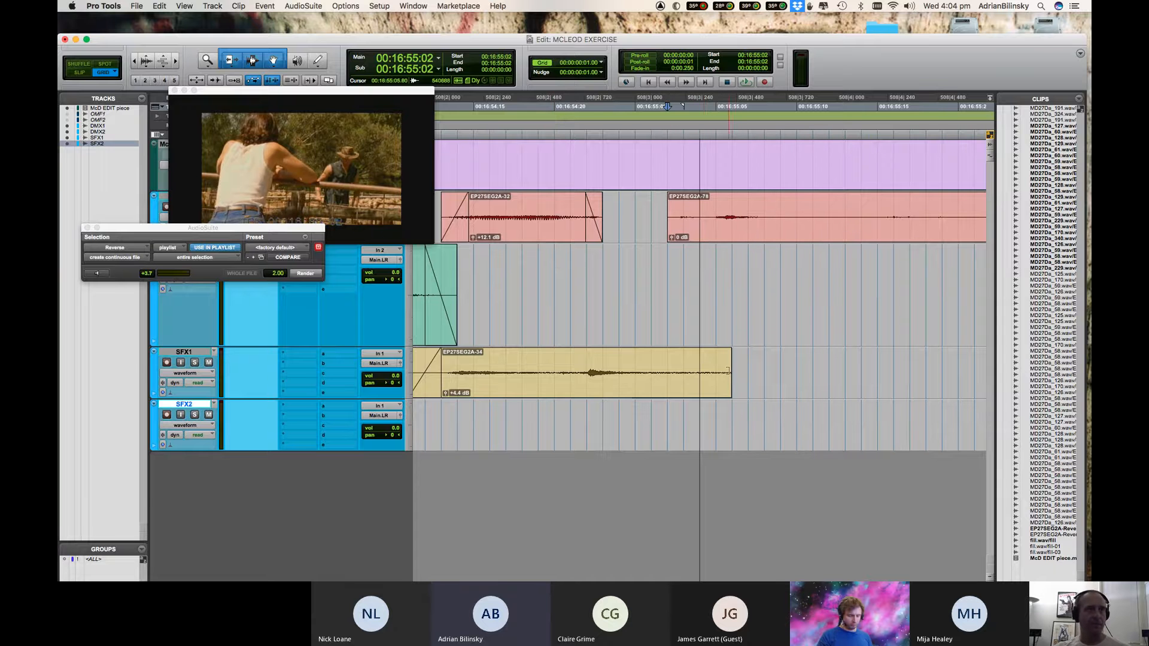
Try extending the end of EP27SEG2A-34 on SFX1 to about 00:16:55:16, audition it, and undo the extension.
{"action": "left_click_drag", "start_coordinate": [728, 371], "coordinate": [891, 364]}
{"action": "key", "text": "r"}
{"action": "key", "text": "r"}
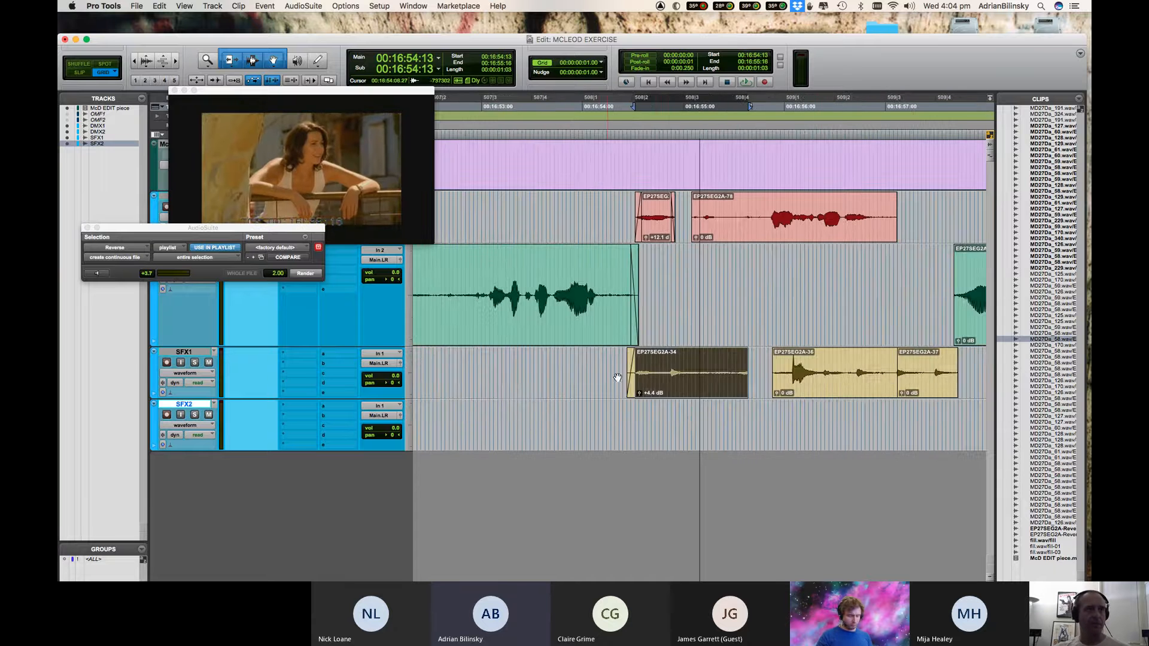
{"action": "left_click", "coordinate": [659, 363]}
{"action": "key", "text": "space"}
{"action": "key", "text": "space"}
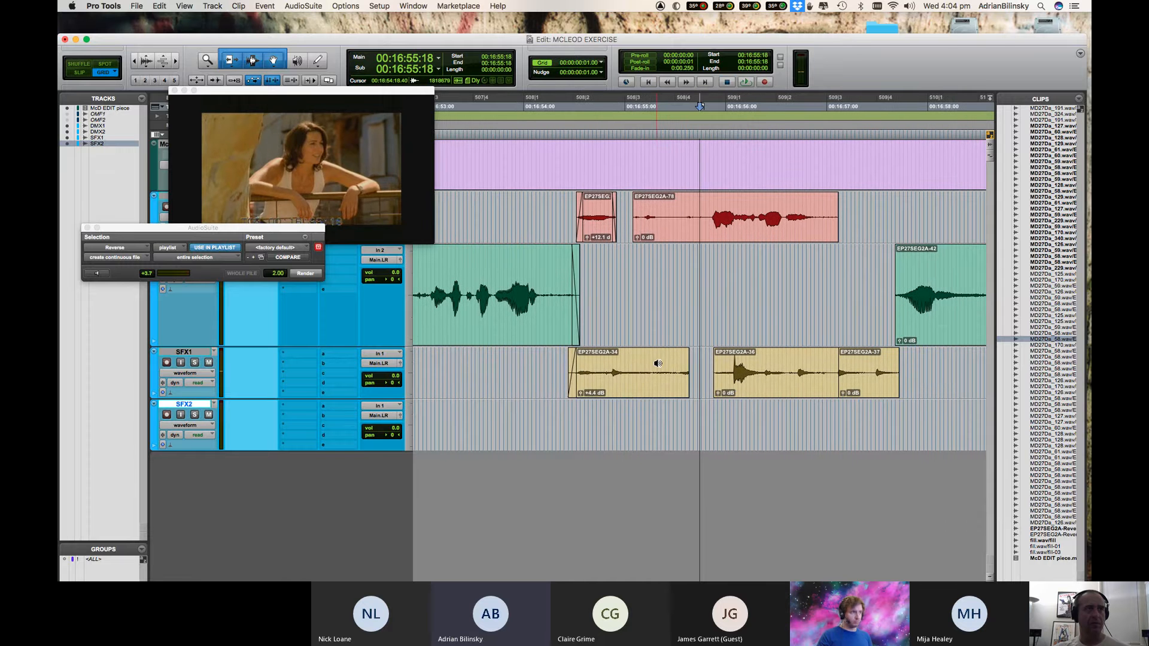
{"action": "key", "text": "super+z"}
Split the second DMX1 clip at 00:16:55:10 and move its opening part to SFX1, crossfaded with EP27SEG2A-34 at +6.9 dB gain.
{"action": "left_click", "coordinate": [645, 299]}
{"action": "key", "text": "t"}
{"action": "left_click", "coordinate": [670, 209]}
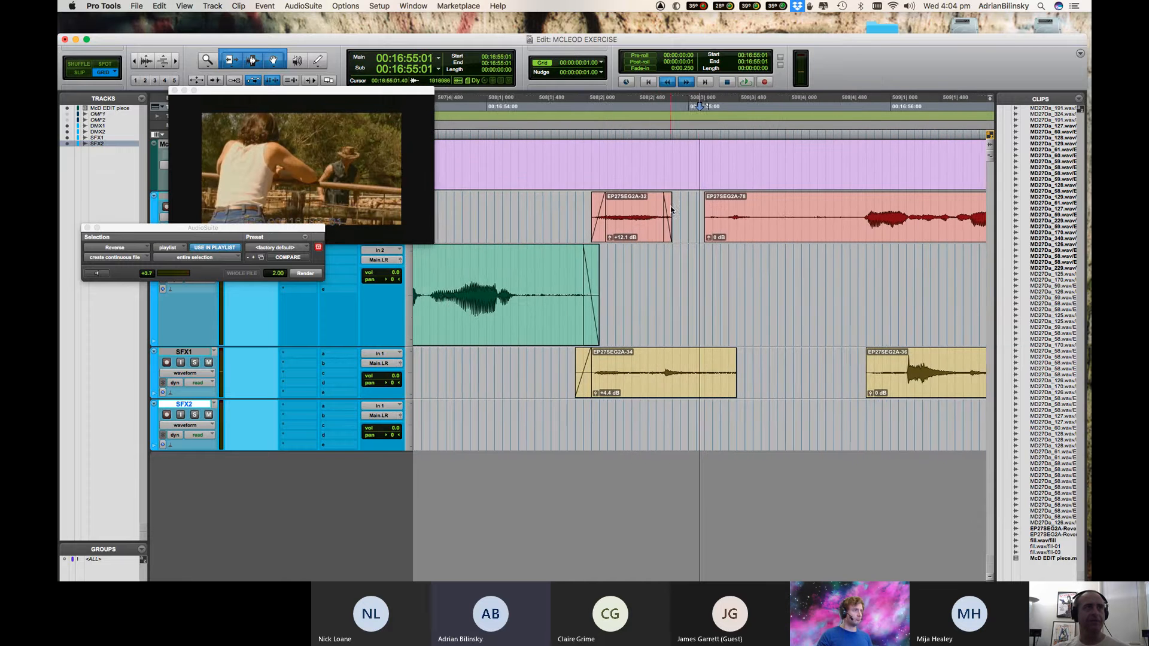
{"action": "key", "text": "space"}
{"action": "key", "text": "space"}
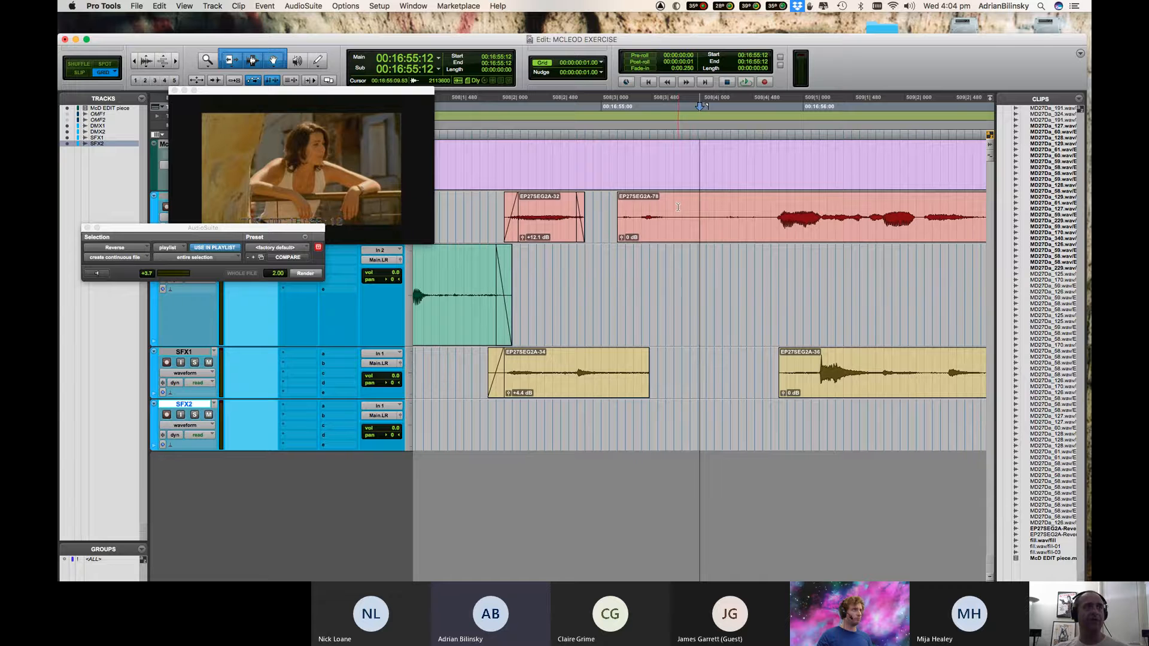
{"action": "left_click", "coordinate": [679, 207]}
{"action": "key", "text": "super+e"}
{"action": "left_click_drag", "start_coordinate": [654, 231], "coordinate": [626, 396]}
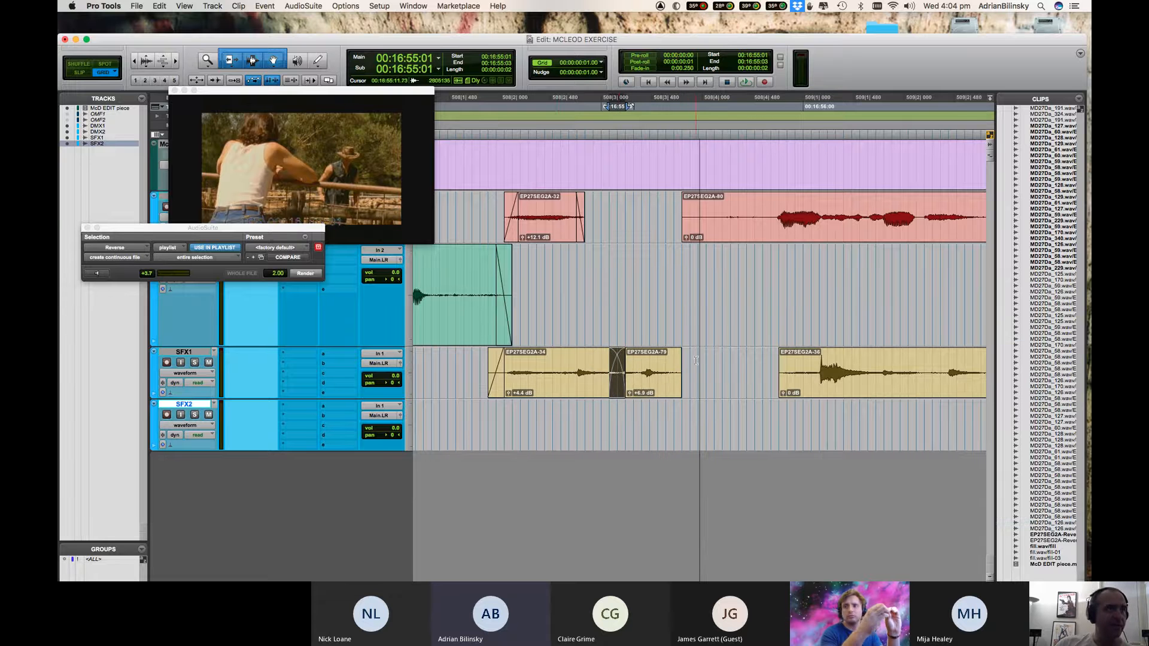
Select the two crossfaded SFX1 clips and audition them with the SFX1 track soloed.
{"action": "left_click", "coordinate": [564, 393]}
{"action": "left_click", "coordinate": [648, 389], "text": "shift"}
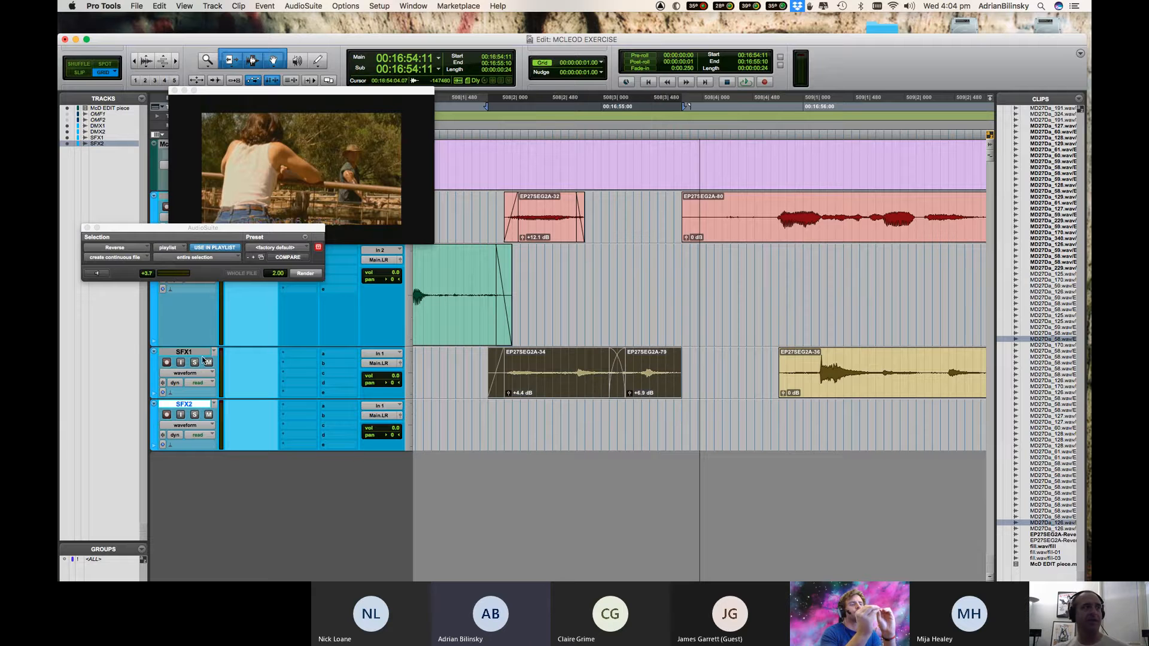
{"action": "key", "text": "space"}
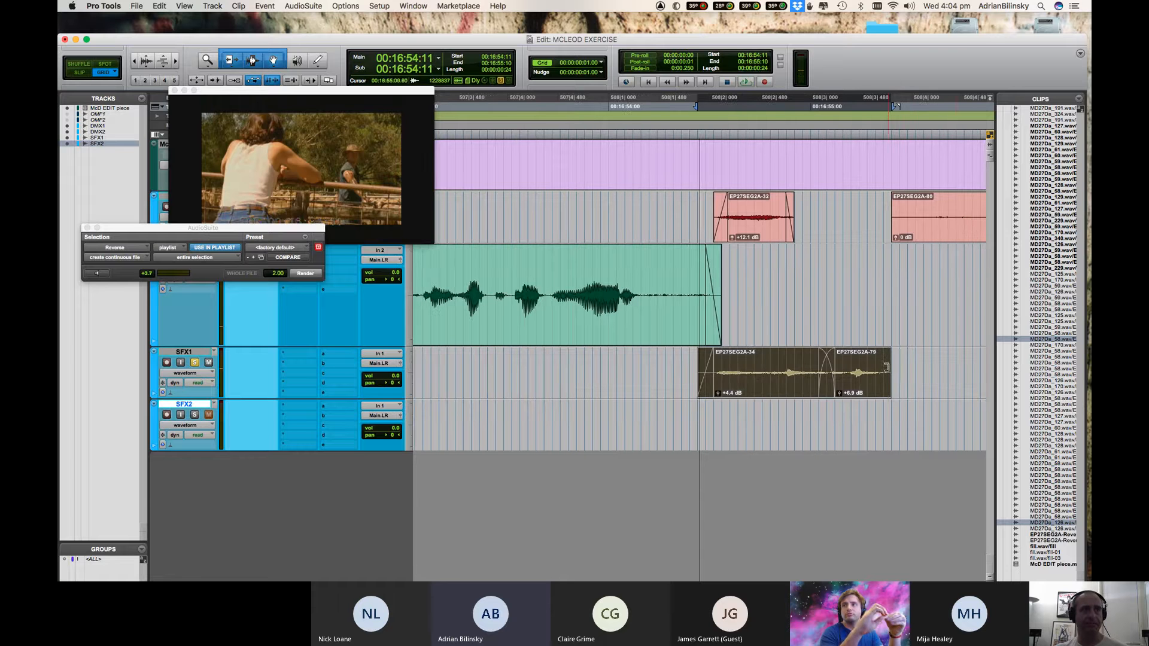
Extend the end of EP27SEG2A-79 on SFX1 to 00:16:55:14 and fade it out from 00:16:55:12.
{"action": "left_click_drag", "start_coordinate": [886, 367], "coordinate": [956, 366]}
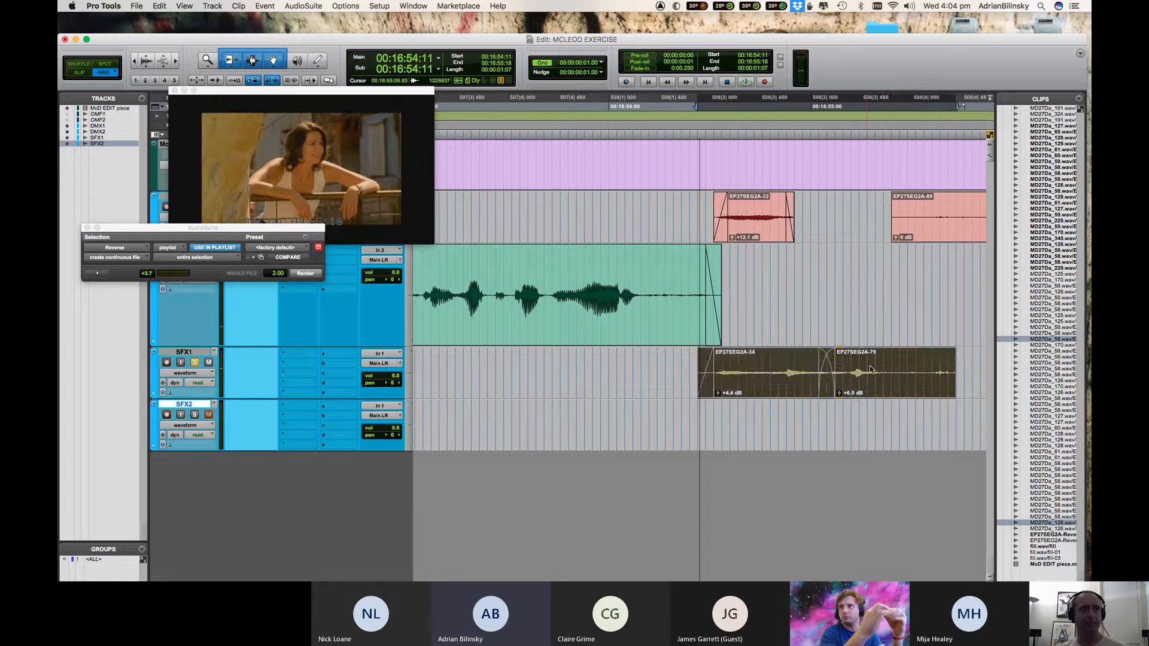
{"action": "scroll", "coordinate": [871, 369], "scroll_direction": "right", "scroll_amount": 8}
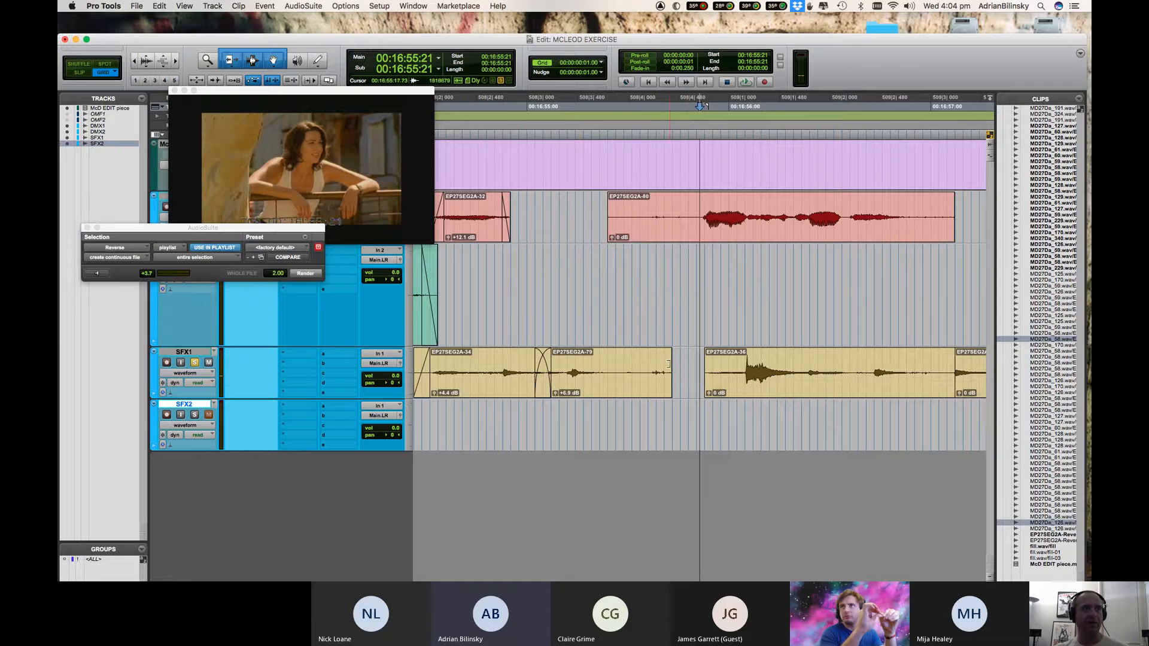
{"action": "mouse_move", "coordinate": [664, 363]}
{"action": "left_mouse_down"}
{"action": "mouse_move", "coordinate": [688, 370]}
{"action": "mouse_move", "coordinate": [654, 363]}
{"action": "left_mouse_up"}
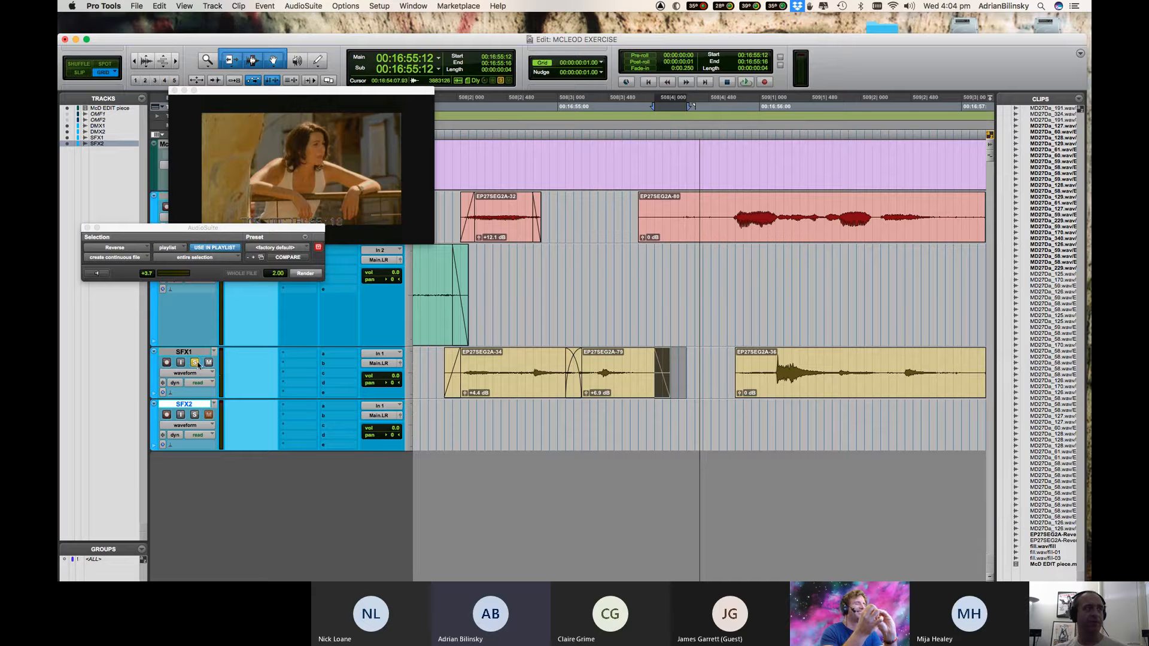
Trim the start of EP27SEG2A-80 on DMX1 to 00:16:55:11 and fade it in until 00:16:55:13.
{"action": "left_click", "coordinate": [634, 265]}
{"action": "key", "text": "super+bracketright"}
{"action": "key", "text": "super+bracketright"}
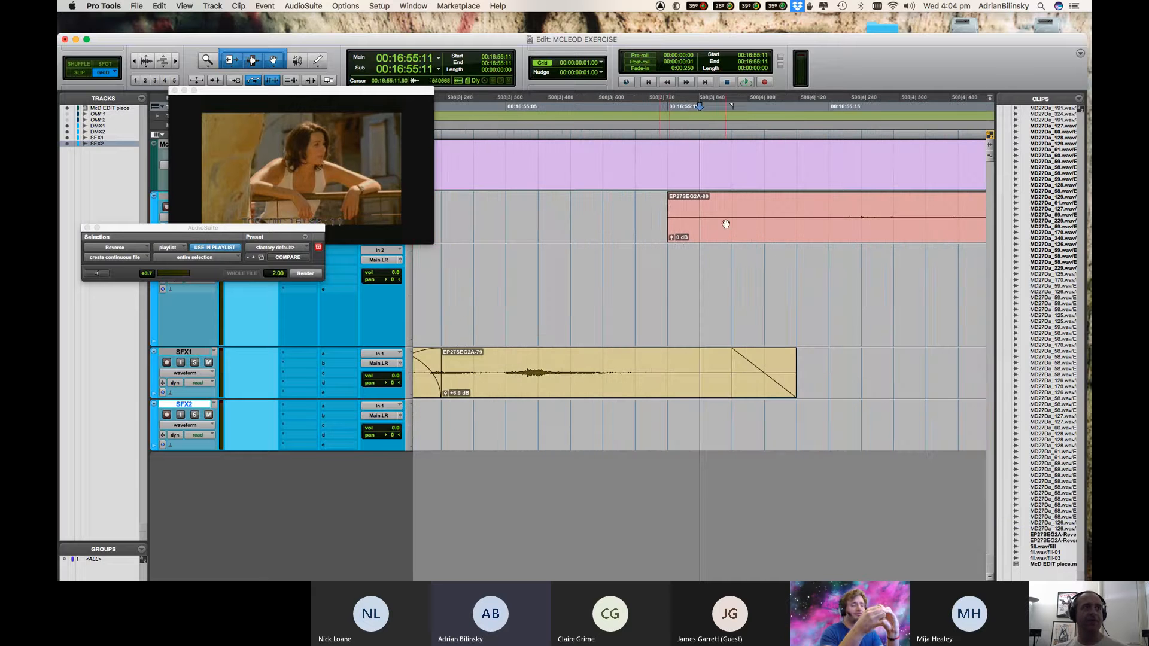
{"action": "left_click_drag", "start_coordinate": [673, 209], "coordinate": [689, 211]}
{"action": "left_click_drag", "start_coordinate": [681, 211], "coordinate": [758, 215]}
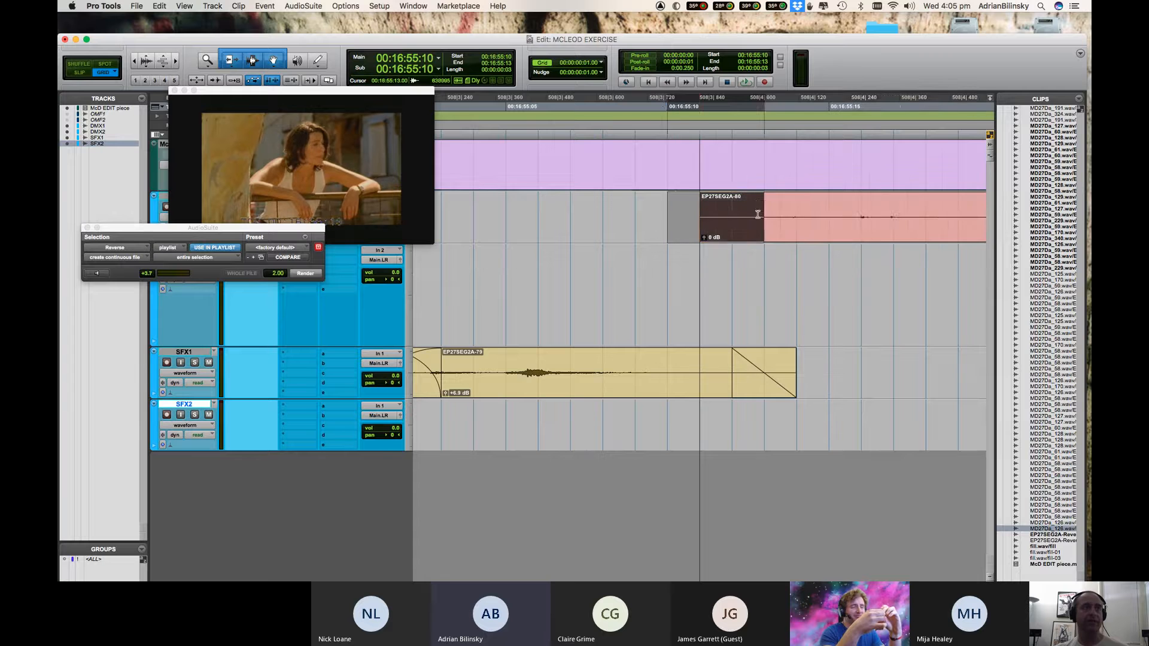
{"action": "key", "text": "f"}
Audition the DMX and SFX transitions starting from 00:16:53:12.
{"action": "key", "text": "super+bracketleft"}
{"action": "key", "text": "super+bracketleft"}
{"action": "key", "text": "super+bracketleft"}
{"action": "key", "text": "super+bracketleft"}
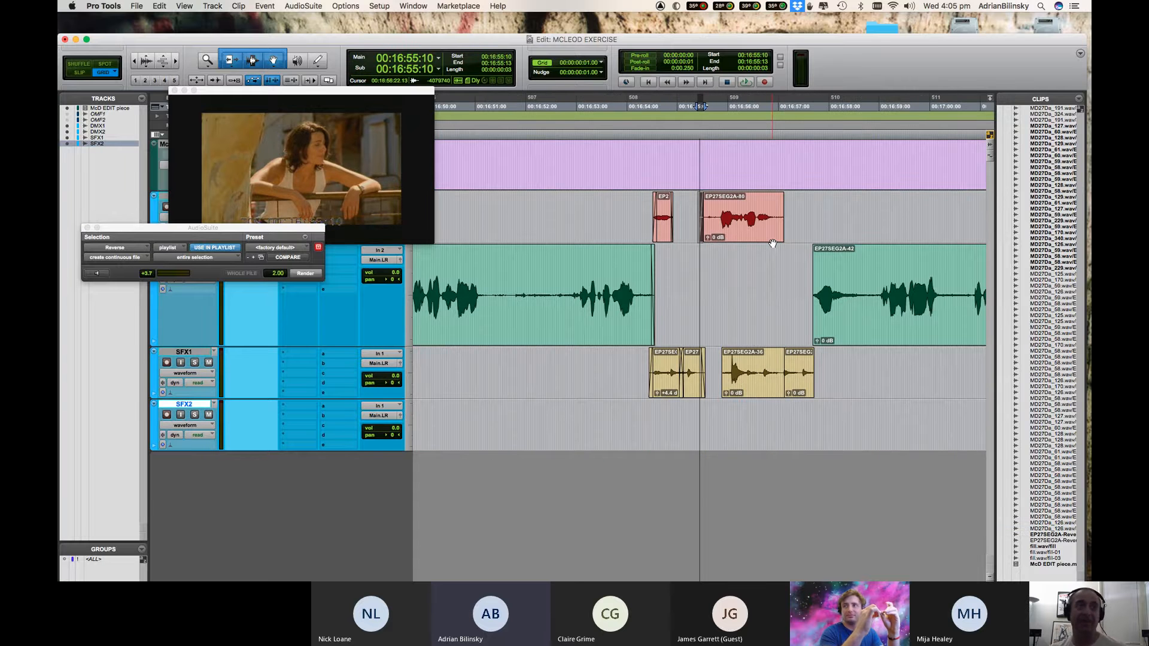
{"action": "left_click", "coordinate": [601, 209]}
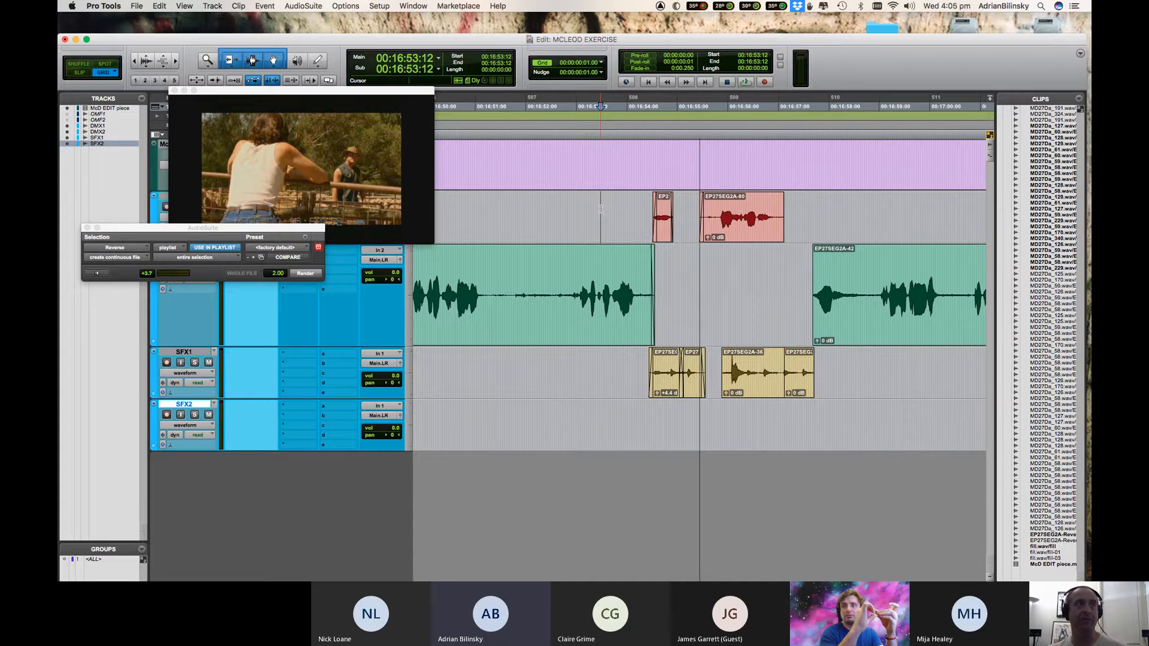
{"action": "key", "text": "space"}
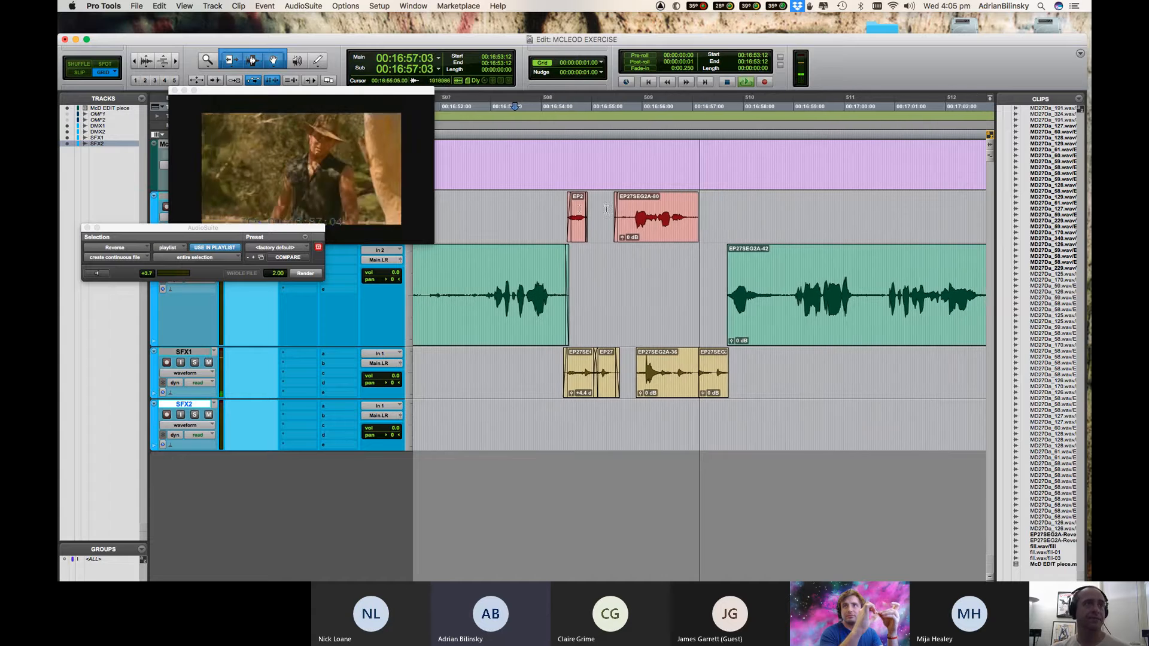
{"action": "key", "text": "space"}
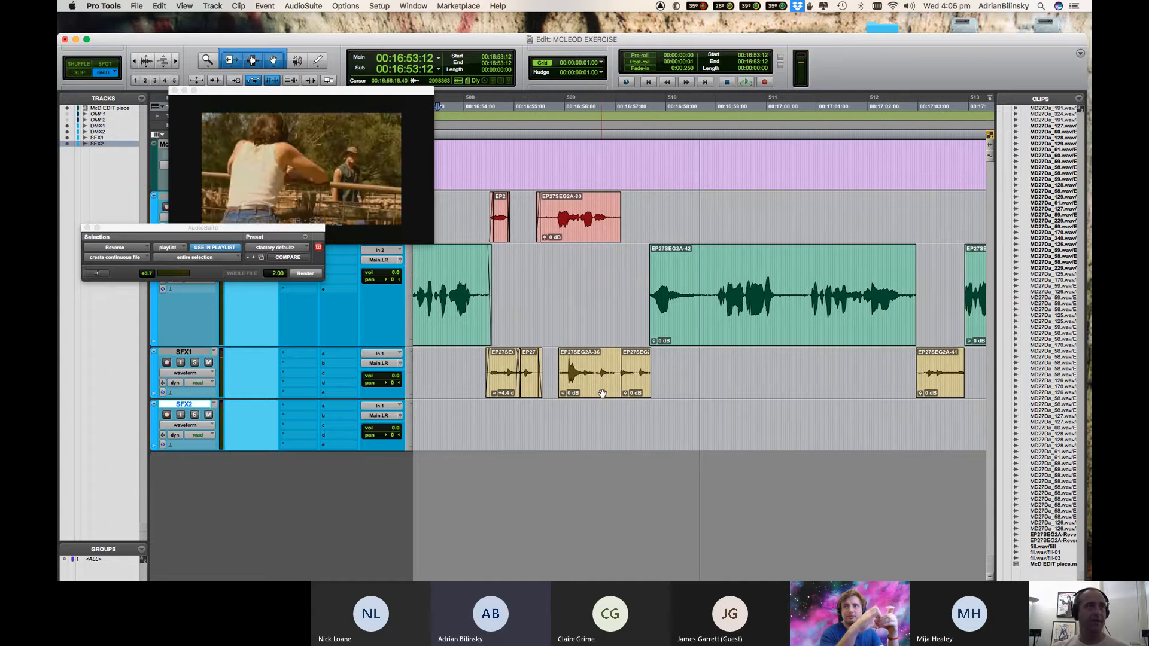
Trim the start of EP27SEG2A-36 on SFX1 to 00:16:56:01 and fade it in until 00:16:56:02.
{"action": "left_click", "coordinate": [602, 393]}
{"action": "key", "text": "super+bracketright"}
{"action": "key", "text": "super+bracketright"}
{"action": "key", "text": "F1"}
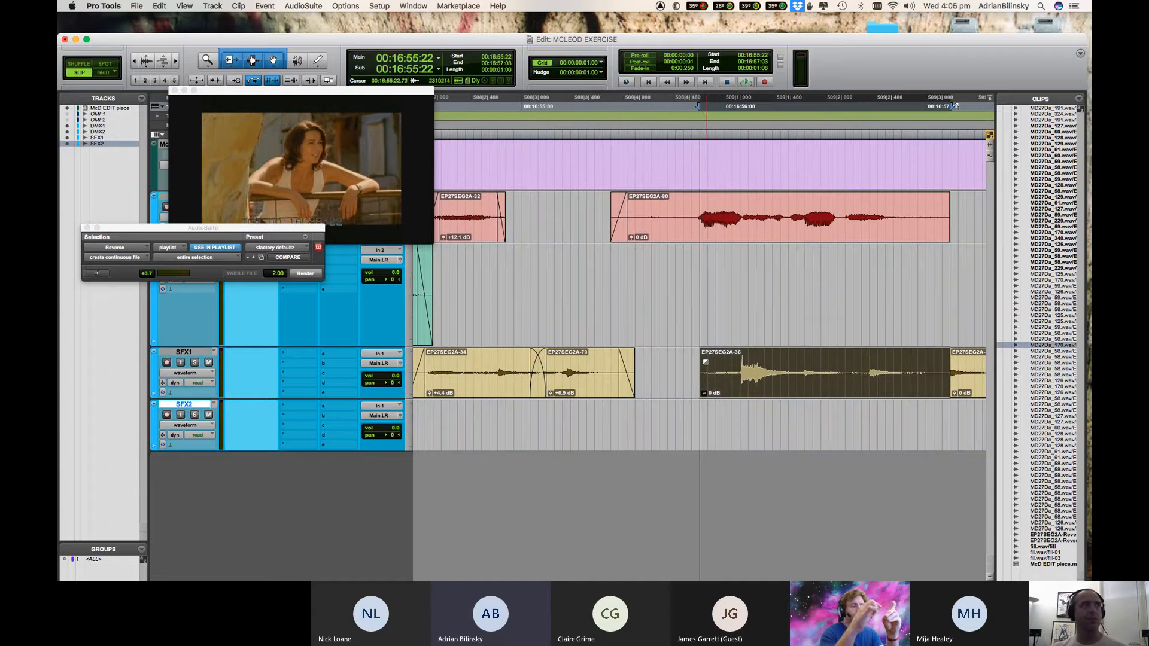
{"action": "key", "text": "F4"}
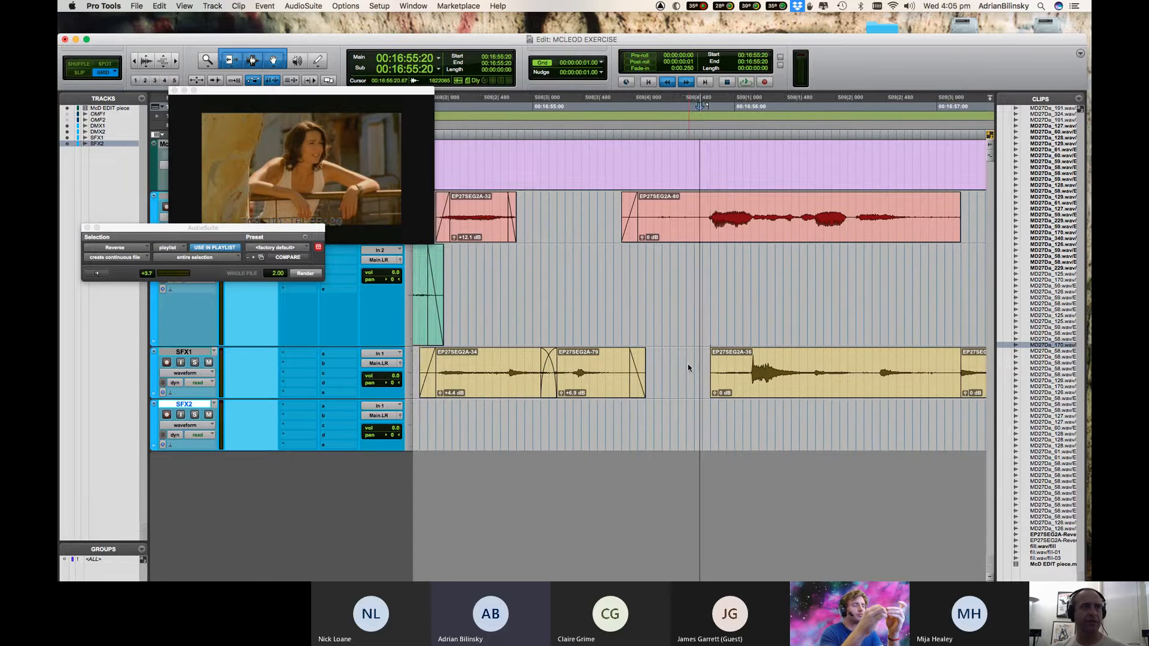
{"action": "key", "text": "space"}
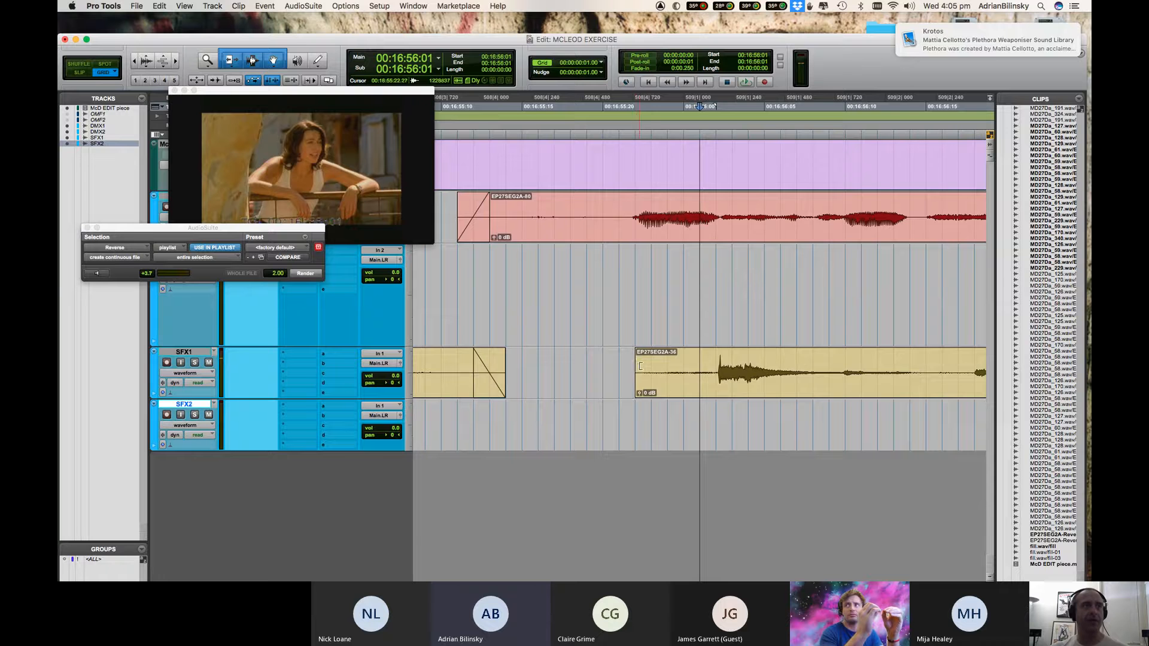
{"action": "left_click_drag", "start_coordinate": [640, 366], "coordinate": [717, 359]}
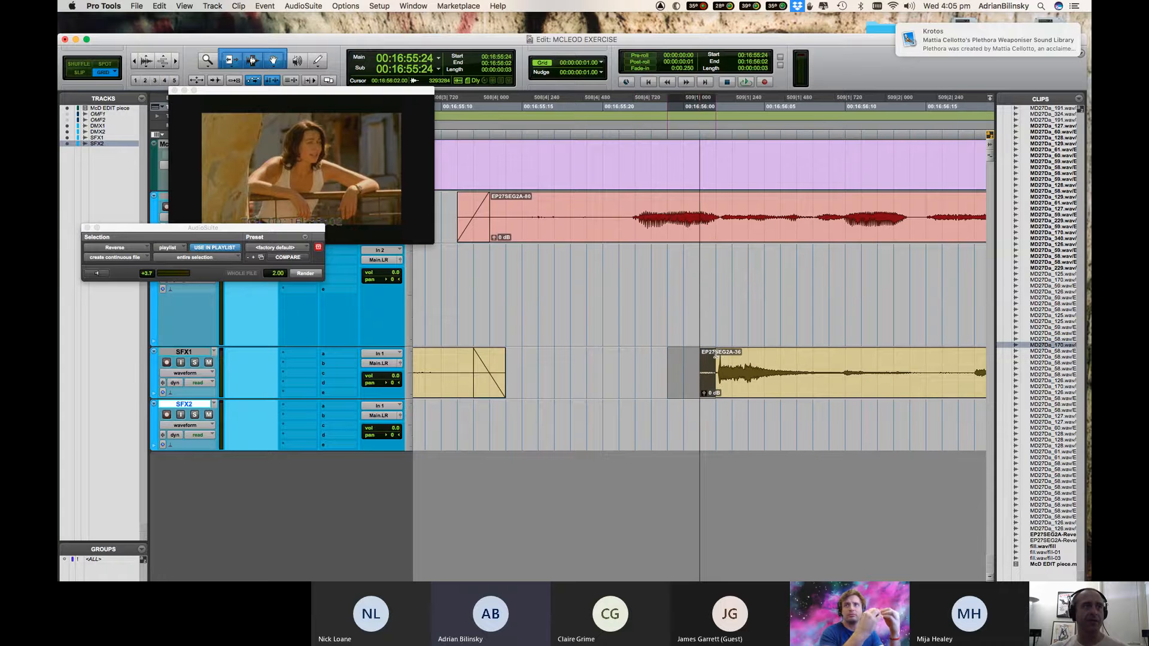
{"action": "key", "text": "f"}
Audition the trimmed SFX1 clip in context, starting from 00:16:55:02.
{"action": "key", "text": "r"}
{"action": "key", "text": "r"}
{"action": "key", "text": "r"}
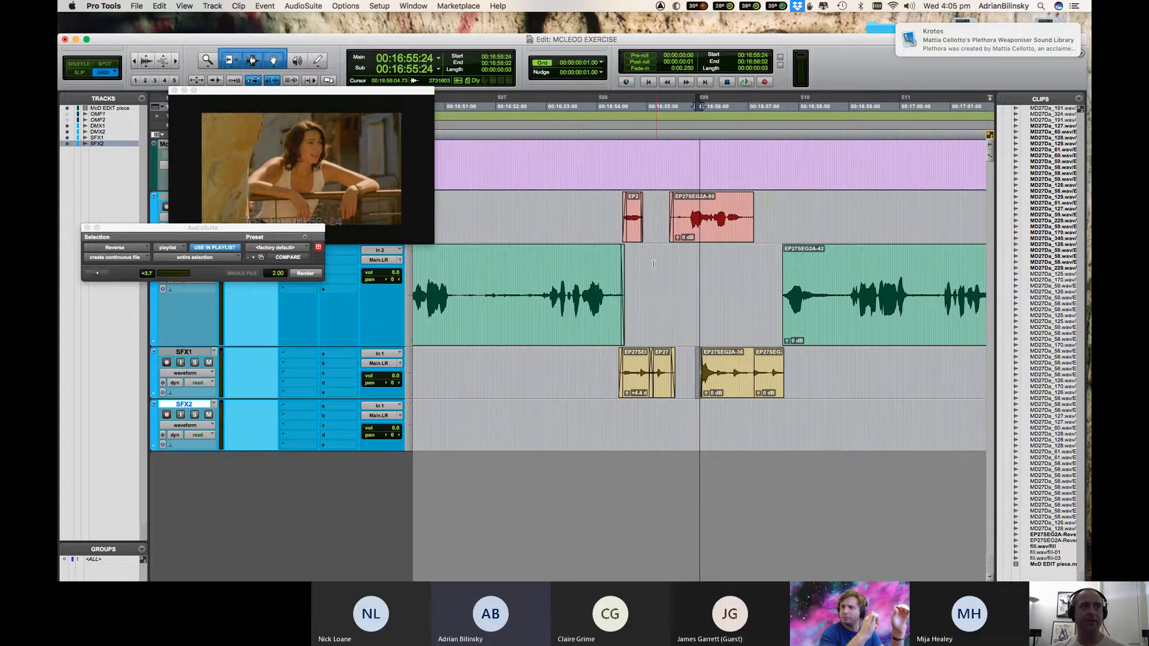
{"action": "left_click", "coordinate": [655, 263]}
{"action": "key", "text": "space"}
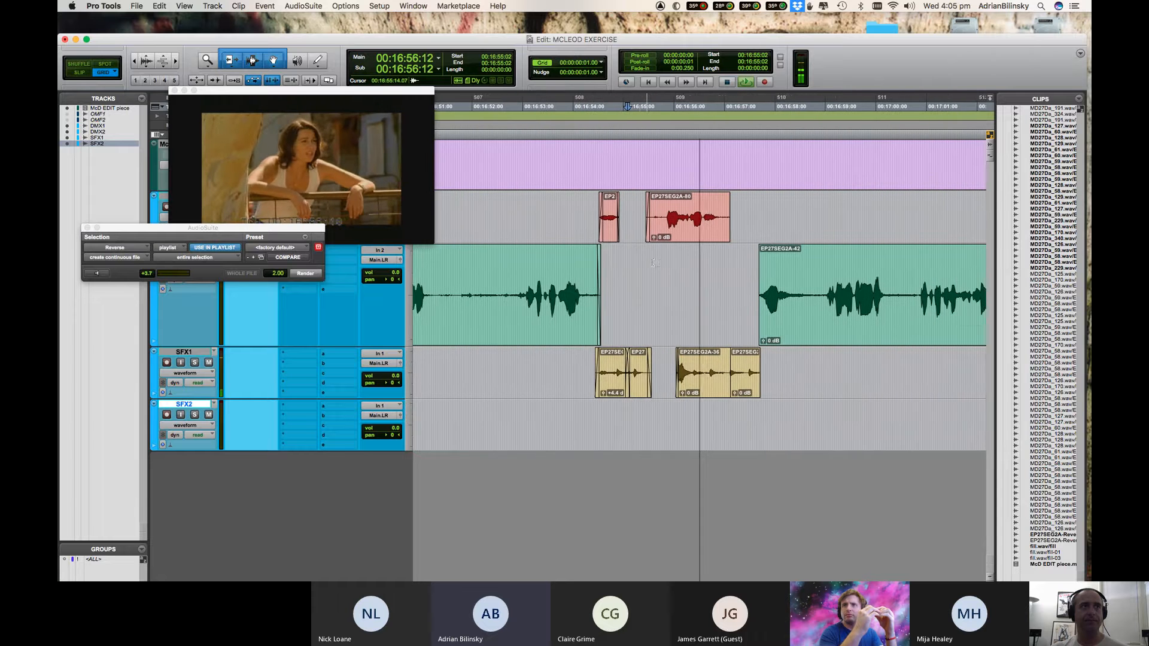
{"action": "key", "text": "space"}
Crossfade EP27SEG2A-36 into EP27SEG2A-37 on SFX1 from 00:16:57:02 to 00:16:57:04.
{"action": "left_click", "coordinate": [683, 390]}
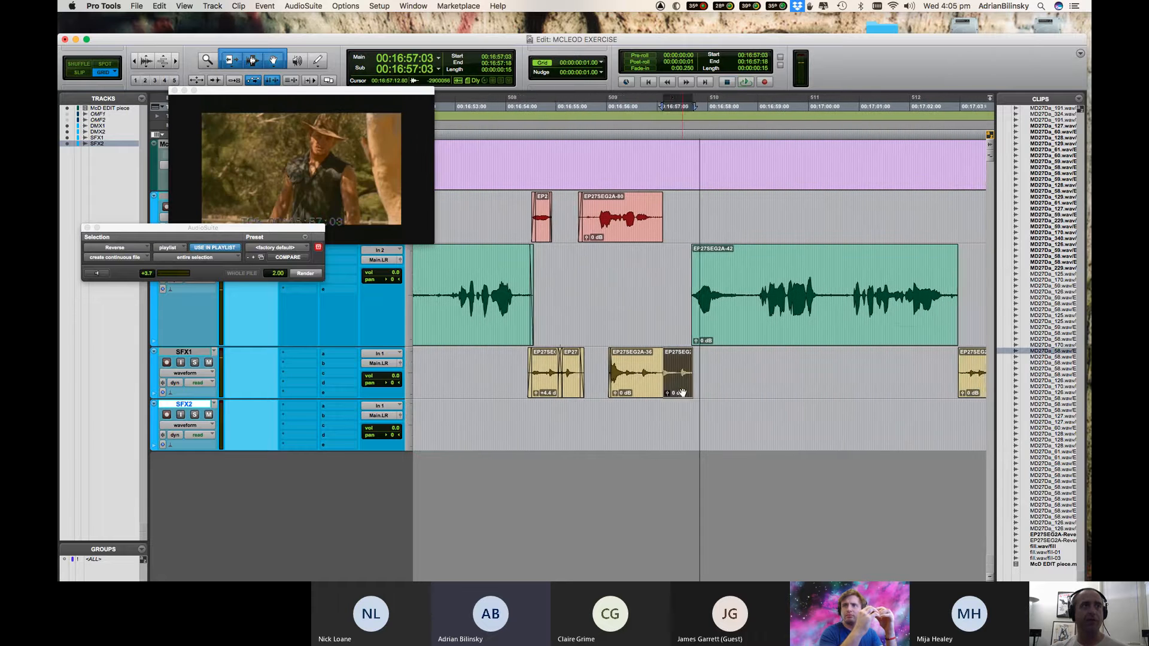
{"action": "key", "text": "t"}
{"action": "key", "text": "t"}
{"action": "key", "text": "t"}
{"action": "key", "text": "t"}
{"action": "left_click_drag", "start_coordinate": [697, 394], "coordinate": [721, 391]}
Fade out the end of EP27SEG2A-80 on DMX1 from 00:16:57:01 and audition it.
{"action": "left_click_drag", "start_coordinate": [723, 205], "coordinate": [661, 203]}
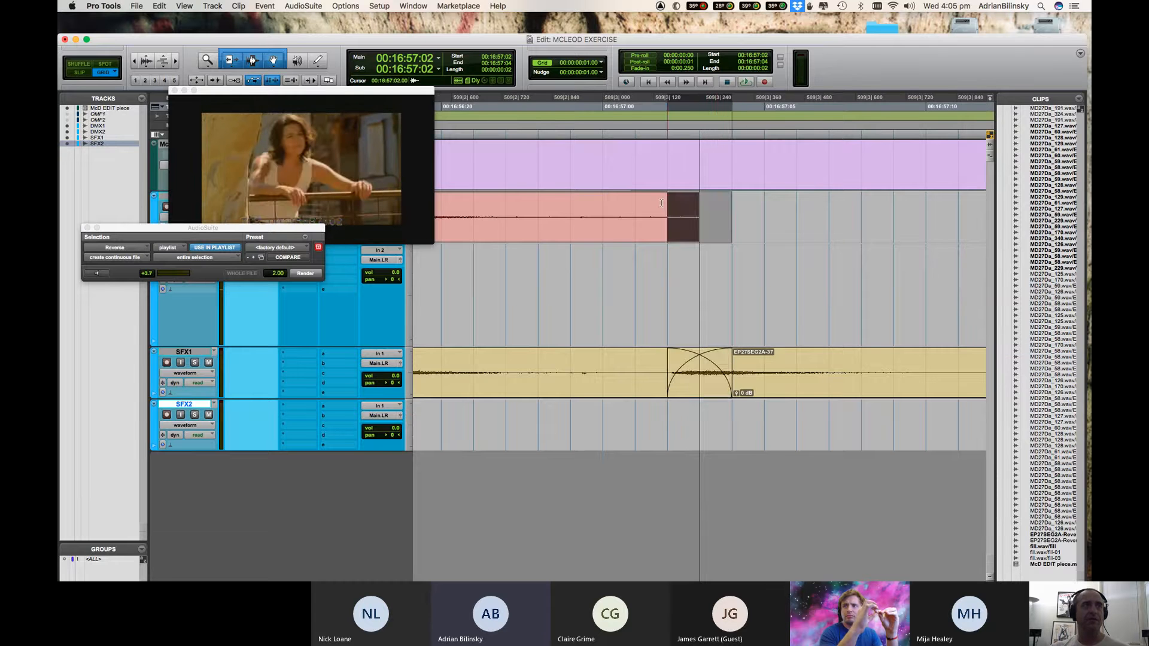
{"action": "key", "text": "r"}
{"action": "key", "text": "r"}
{"action": "key", "text": "r"}
{"action": "key", "text": "r"}
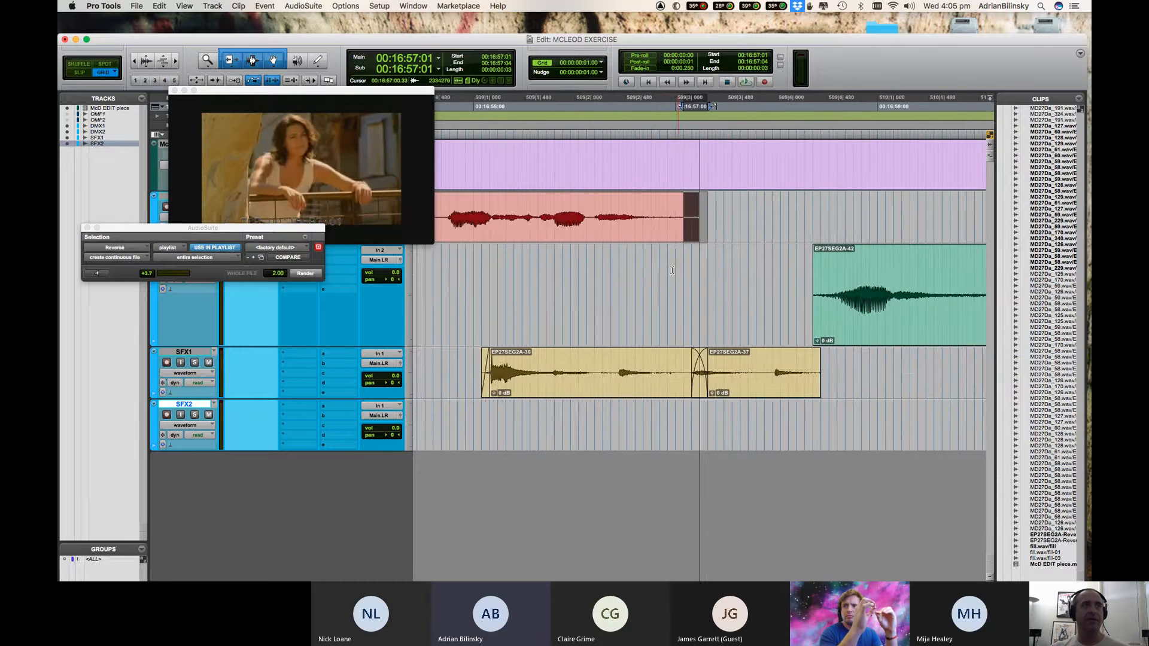
{"action": "left_click", "coordinate": [670, 258]}
{"action": "key", "text": "space"}
{"action": "left_click_drag", "start_coordinate": [692, 209], "coordinate": [666, 209]}
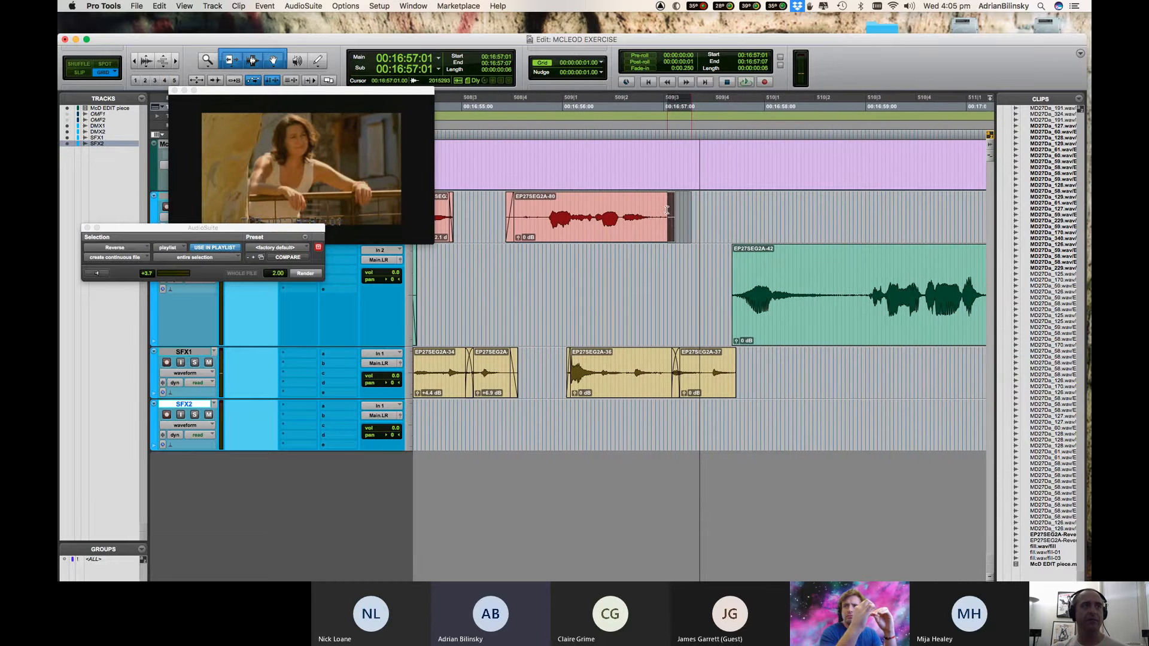
{"action": "key", "text": "f"}
{"action": "left_click", "coordinate": [652, 262]}
{"action": "key", "text": "space"}
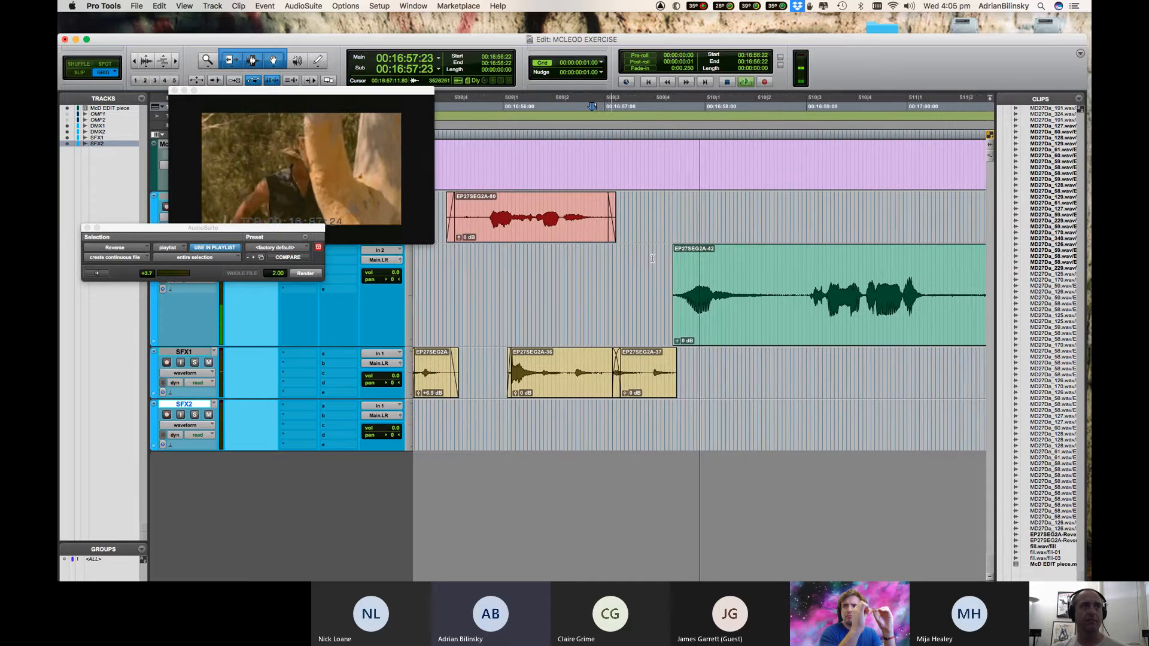
Extend the end of EP27SEG2A-37 on SFX1 to 00:16:57:20 so that it overlaps the start of EP27SEG2A-42.
{"action": "left_click", "coordinate": [657, 334]}
{"action": "key", "text": "t"}
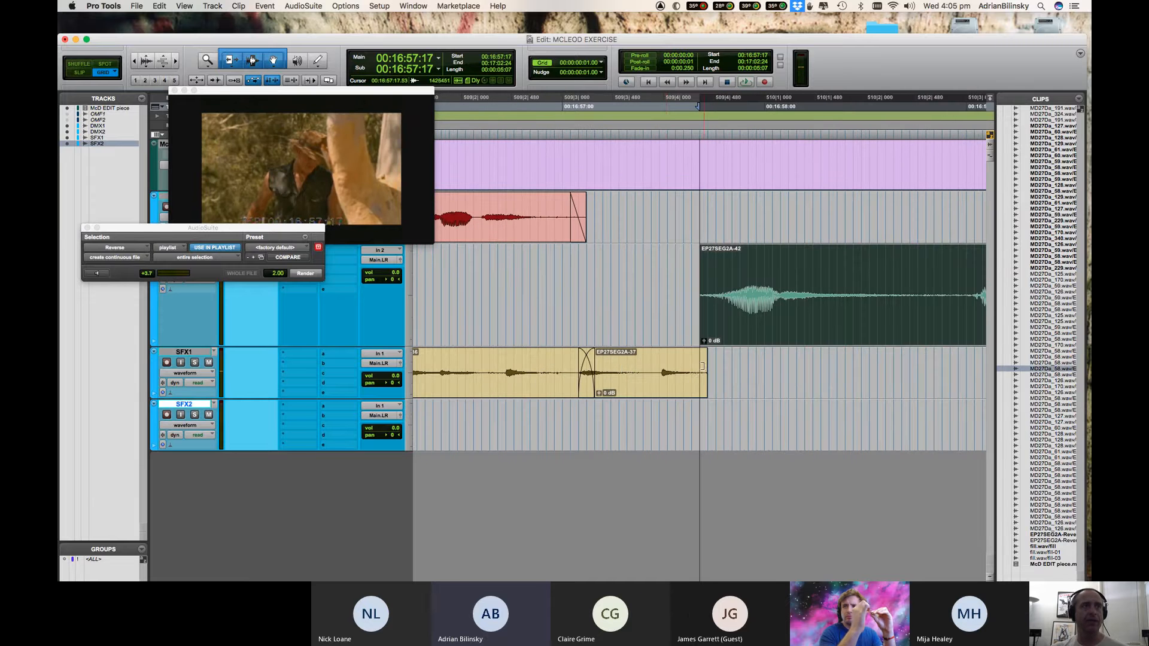
{"action": "left_click_drag", "start_coordinate": [703, 366], "coordinate": [885, 366]}
{"action": "left_click", "coordinate": [700, 366], "text": "ctrl"}
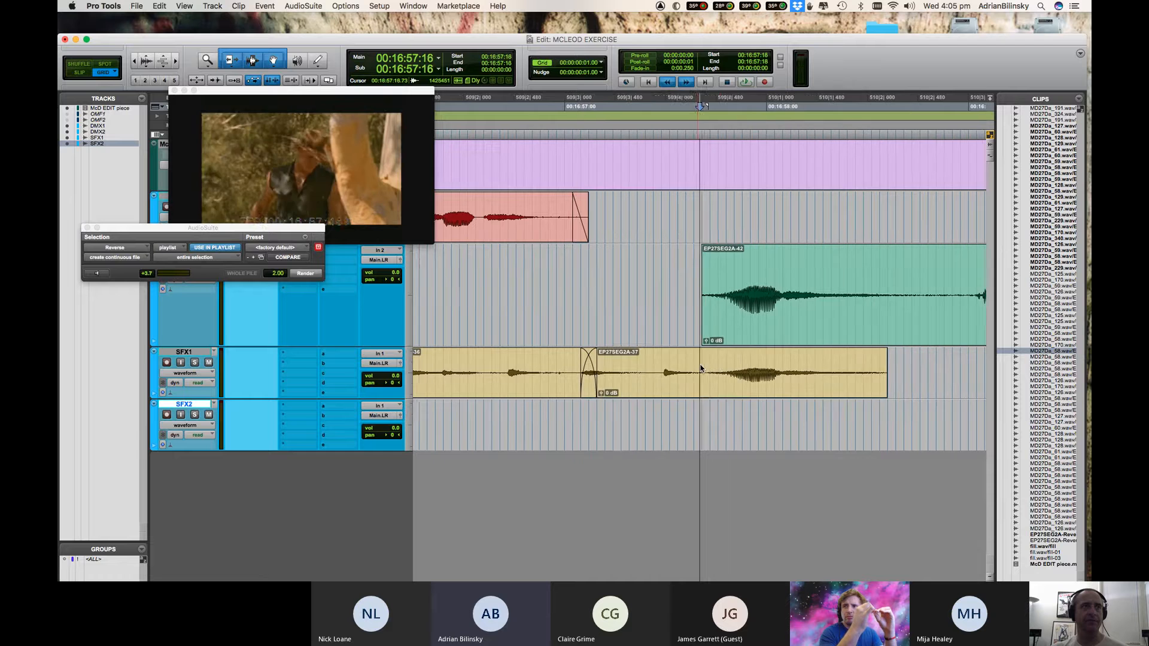
{"action": "left_click_drag", "start_coordinate": [700, 365], "coordinate": [674, 363]}
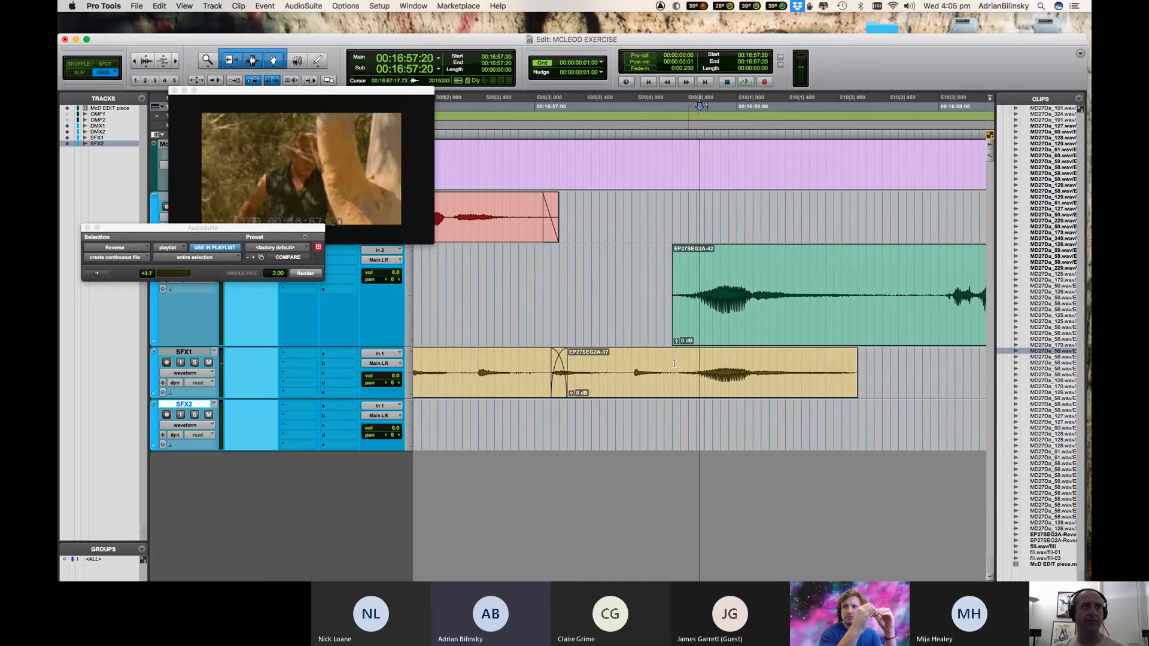
{"action": "key", "text": "t"}
{"action": "key", "text": "t"}
{"action": "left_click", "coordinate": [763, 360]}
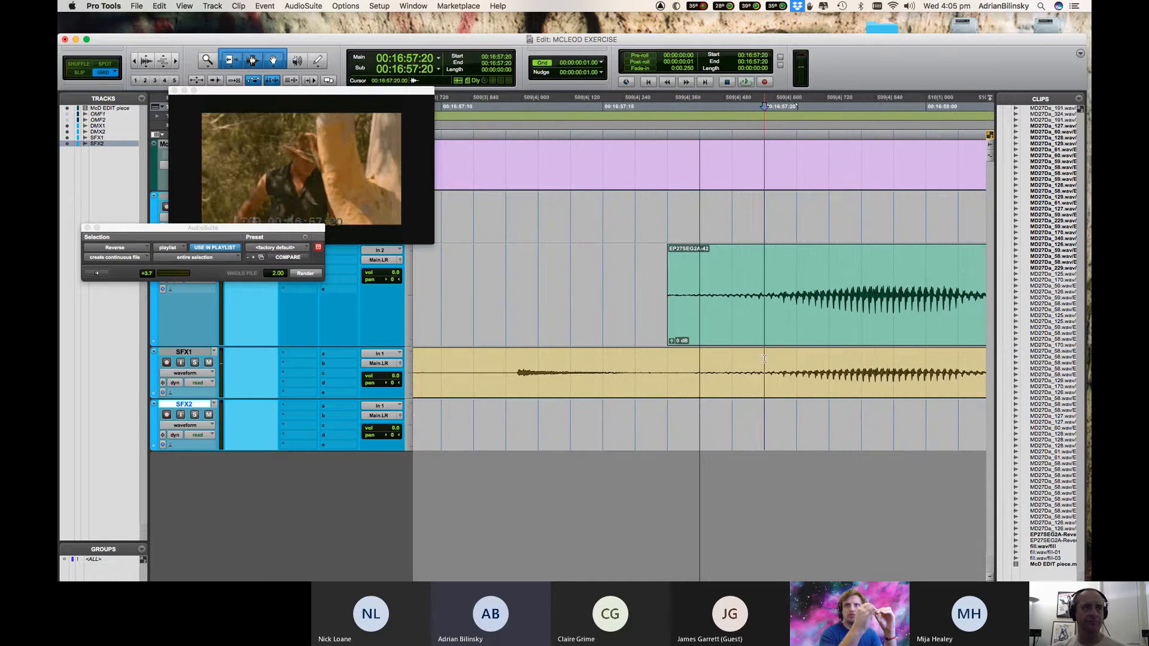
{"action": "key", "text": "s"}
Fade out EP27SEG2A-37 on SFX1 from 00:16:57:18 and fade in EP27SEG2A-42 on DMX2 until 00:16:57:19.
{"action": "left_click_drag", "start_coordinate": [795, 362], "coordinate": [709, 361]}
{"action": "key", "text": "f"}
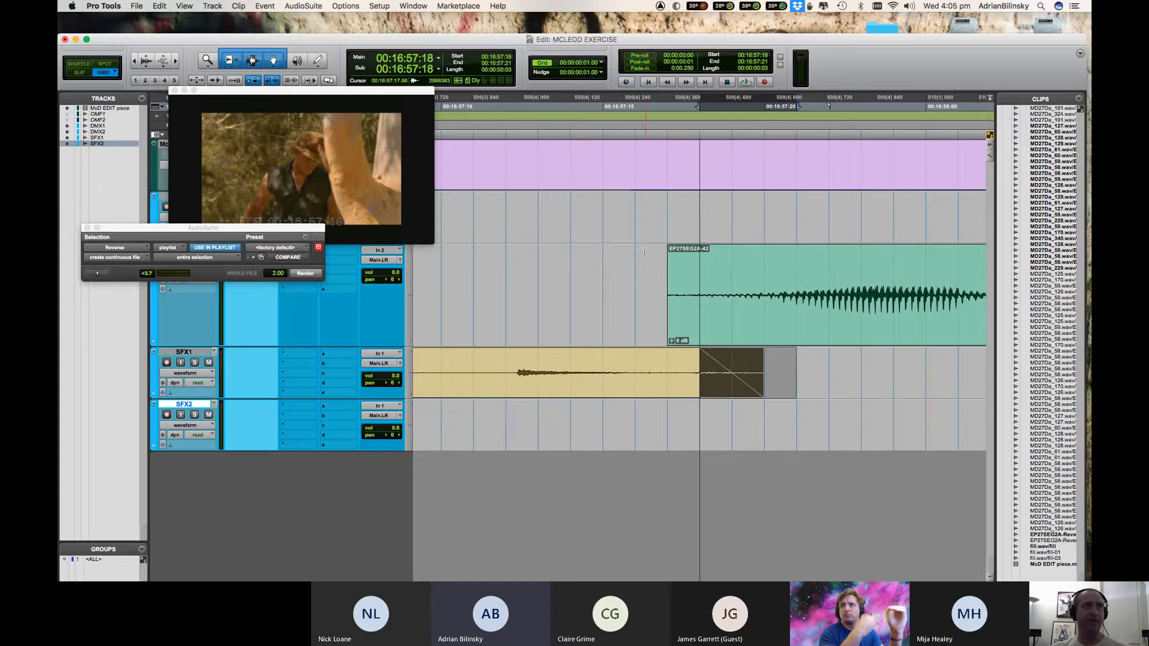
{"action": "left_click_drag", "start_coordinate": [635, 267], "coordinate": [731, 264]}
{"action": "key", "text": "f"}
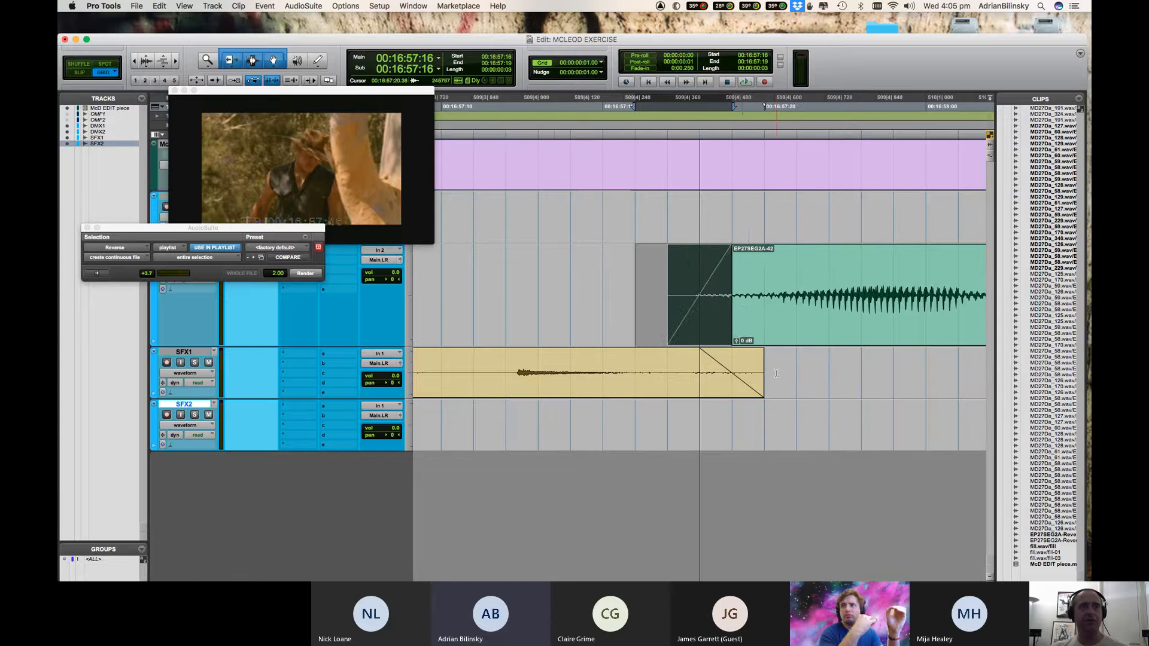
{"action": "key", "text": "r"}
{"action": "key", "text": "r"}
{"action": "key", "text": "r"}
{"action": "key", "text": "r"}
{"action": "key", "text": "r"}
{"action": "key", "text": "r"}
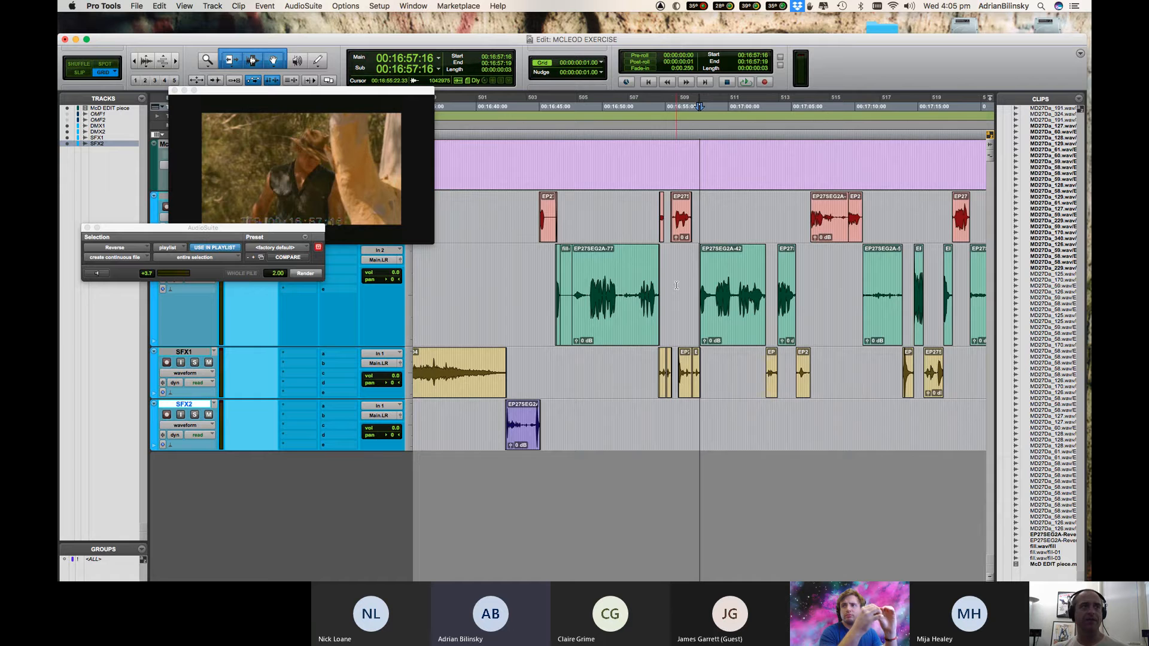
{"action": "key", "text": "r"}
{"action": "key", "text": "r"}
{"action": "key", "text": "t"}
{"action": "key", "text": "t"}
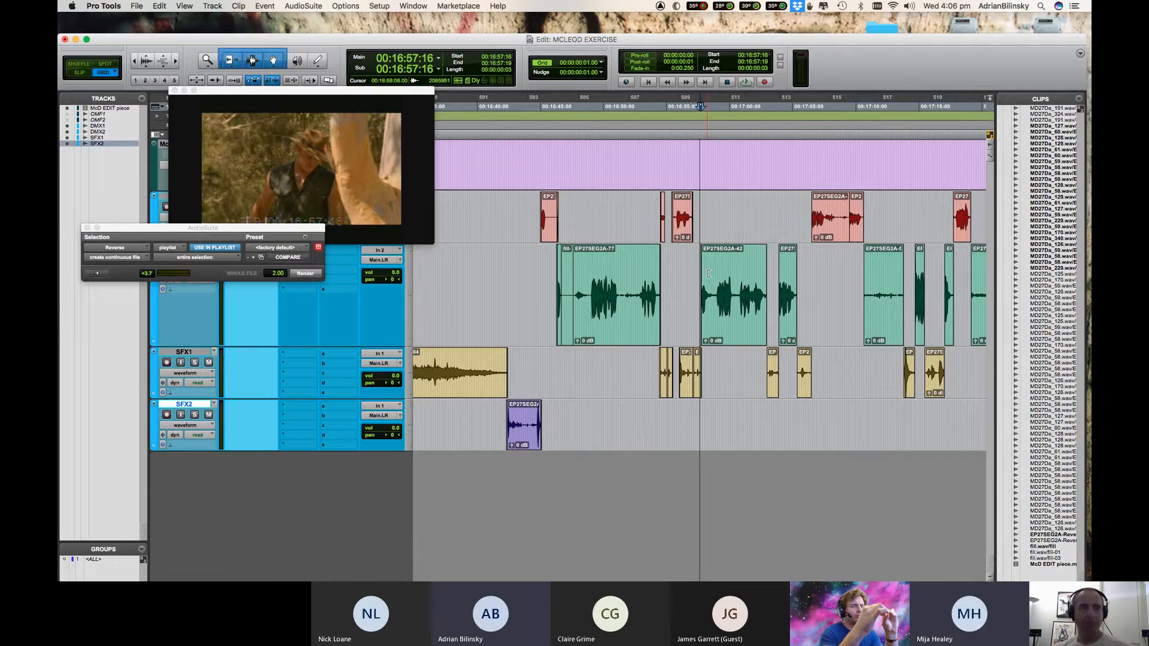
{"action": "left_click", "coordinate": [695, 274]}
{"action": "key", "text": "t"}
{"action": "key", "text": "t"}
{"action": "key", "text": "t"}
{"action": "key", "text": "t"}
{"action": "key", "text": "t"}
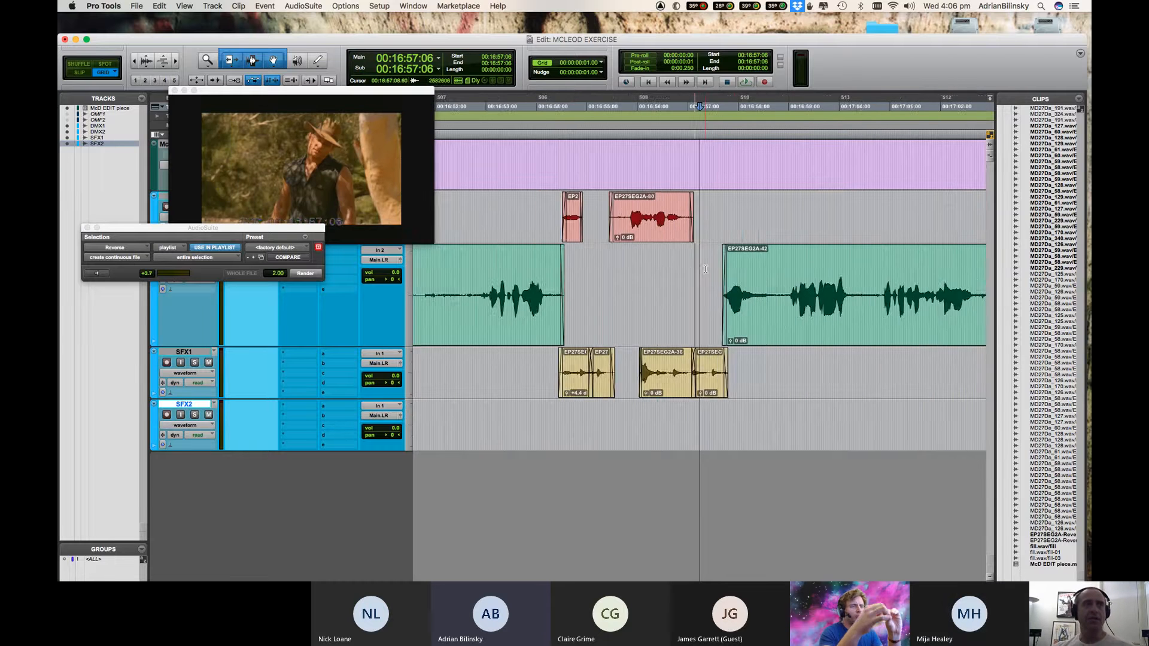
{"action": "key", "text": "r"}
{"action": "key", "text": "r"}
{"action": "key", "text": "r"}
{"action": "key", "text": "r"}
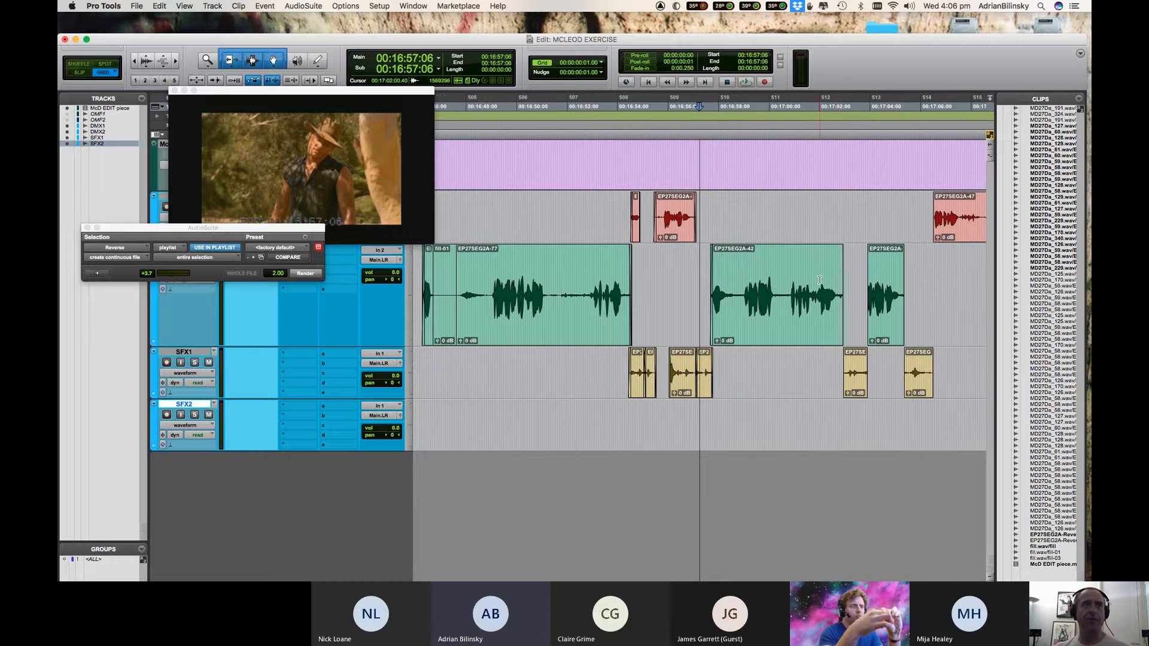
Examine where EP27SEG2A-41 on SFX1 meets the DMX2 clips before and after it, between 00:17:02:05 and 00:17:04:01.
{"action": "left_click", "coordinate": [840, 216]}
{"action": "key", "text": "t"}
{"action": "key", "text": "t"}
{"action": "key", "text": "t"}
{"action": "key", "text": "t"}
{"action": "key", "text": "t"}
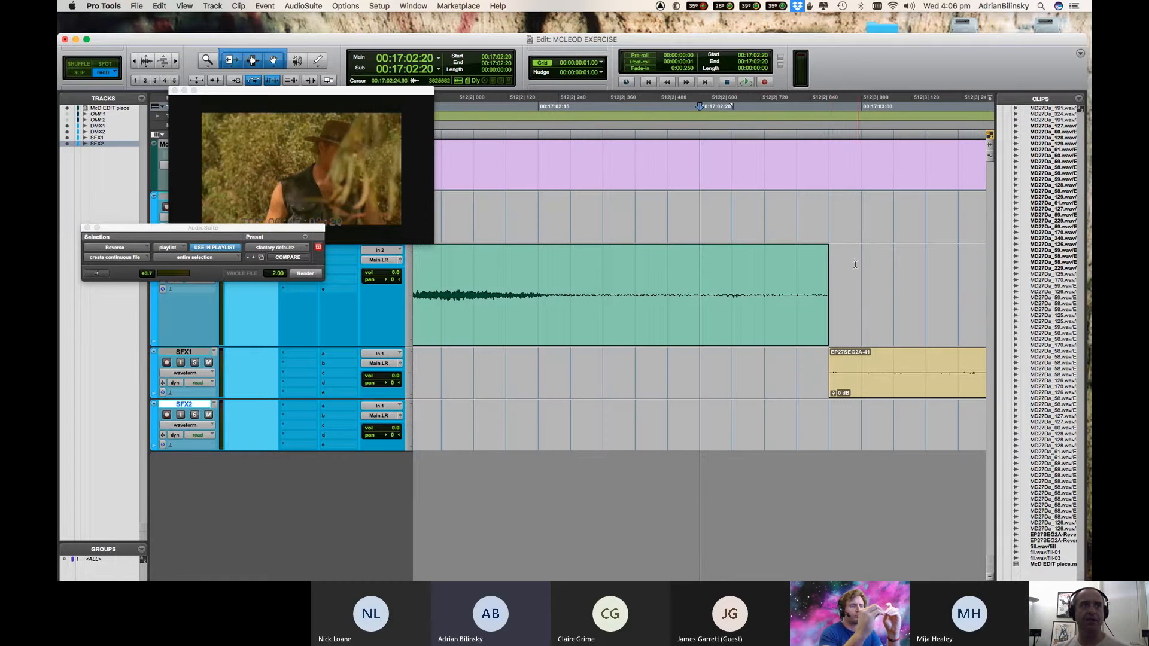
{"action": "left_click", "coordinate": [850, 269]}
{"action": "key", "text": "r"}
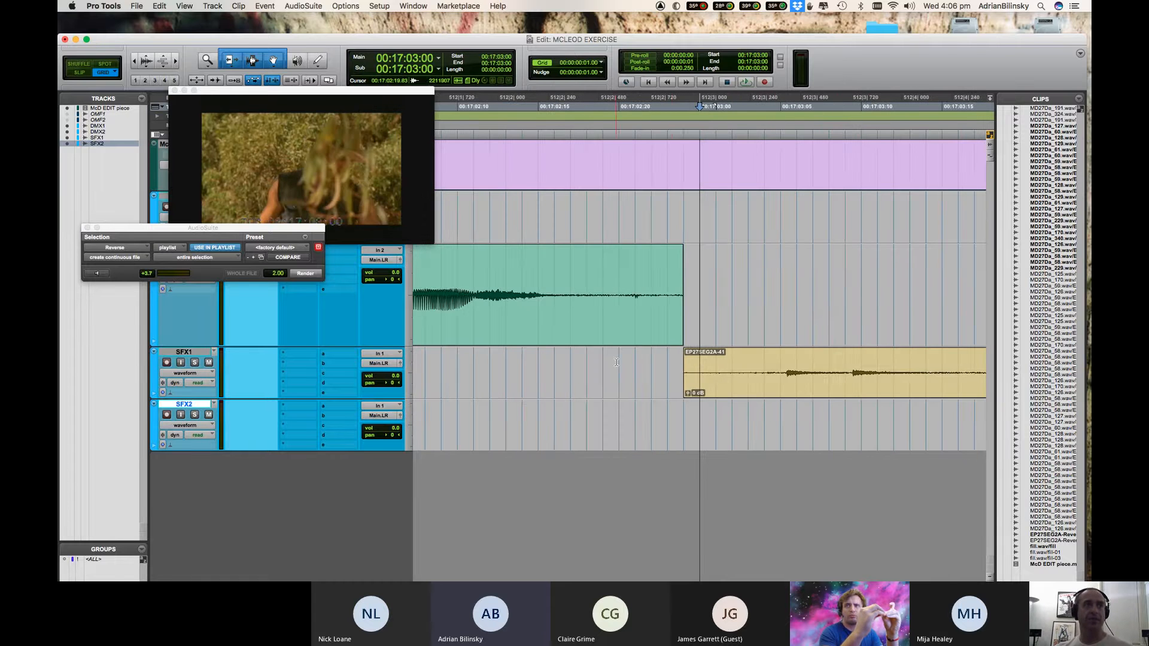
{"action": "left_click_drag", "start_coordinate": [591, 357], "coordinate": [829, 346]}
{"action": "key", "text": "r"}
{"action": "key", "text": "r"}
{"action": "left_click_drag", "start_coordinate": [617, 359], "coordinate": [804, 320]}
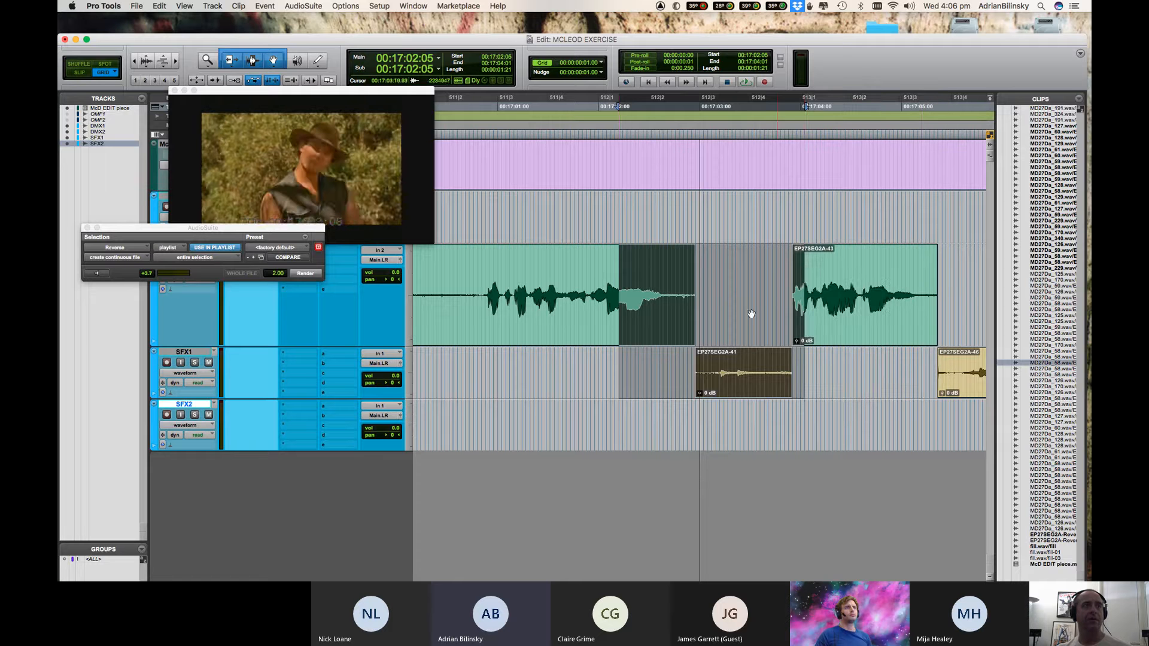
Extend the end of EP27SEG2A-42 on DMX2 to 00:17:03:01 and the start of EP27SEG2A-41 on SFX1 back to 00:17:02:23.
{"action": "left_click", "coordinate": [703, 277]}
{"action": "key", "text": "t"}
{"action": "key", "text": "t"}
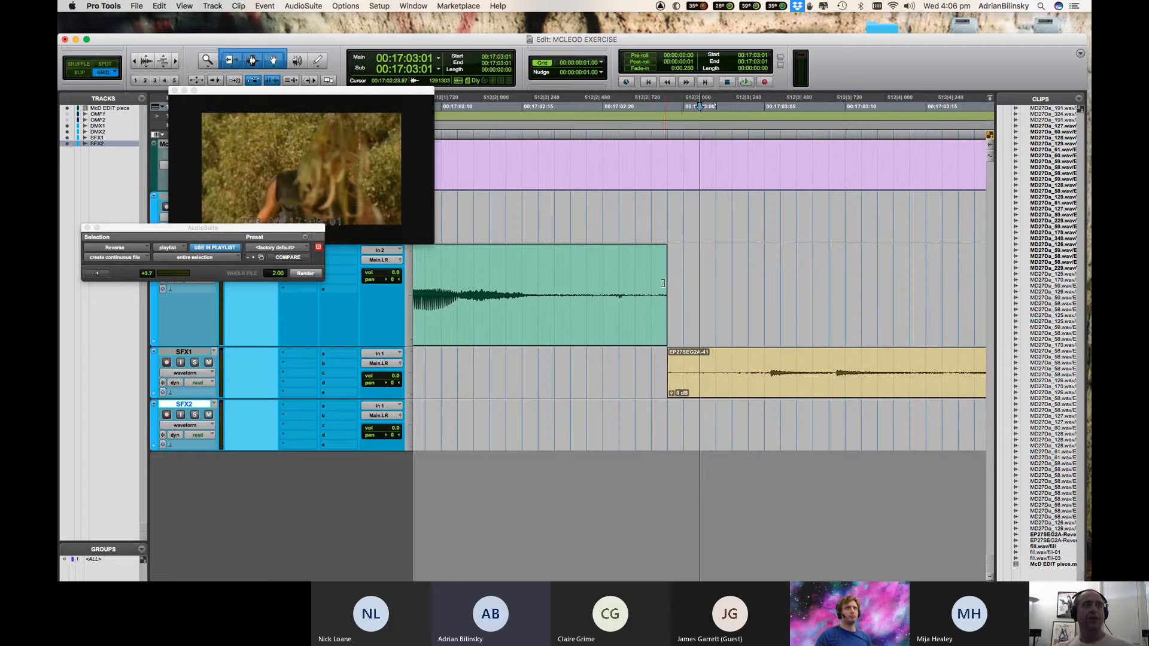
{"action": "left_click", "coordinate": [676, 270]}
{"action": "key", "text": "t"}
{"action": "left_click_drag", "start_coordinate": [664, 284], "coordinate": [736, 284]}
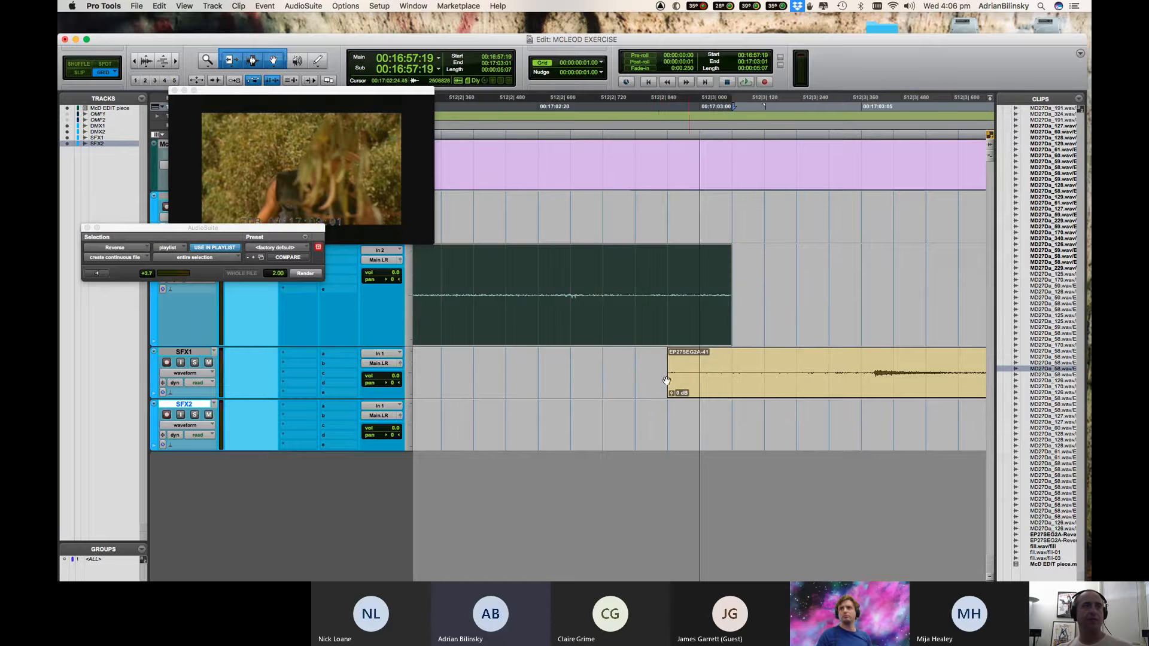
{"action": "left_click_drag", "start_coordinate": [674, 365], "coordinate": [649, 366]}
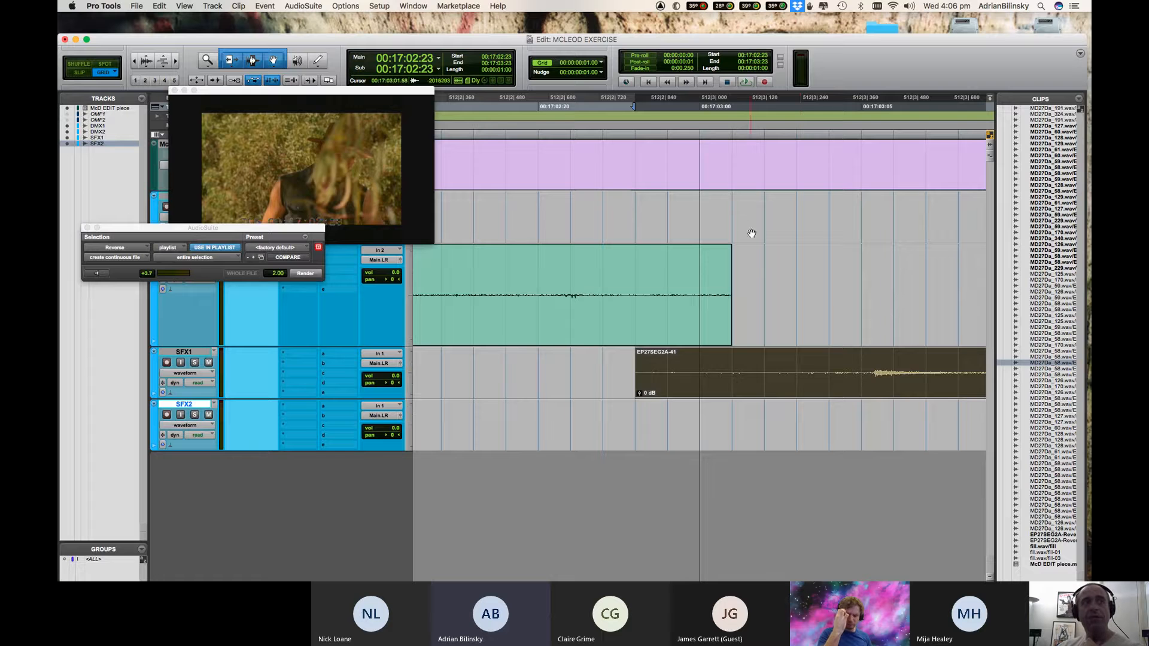
Try fading out the end of EP27SEG2A-42 on DMX2 from 00:17:02:24 to 00:17:03:01, and undo the fade.
{"action": "left_click_drag", "start_coordinate": [733, 245], "coordinate": [674, 270]}
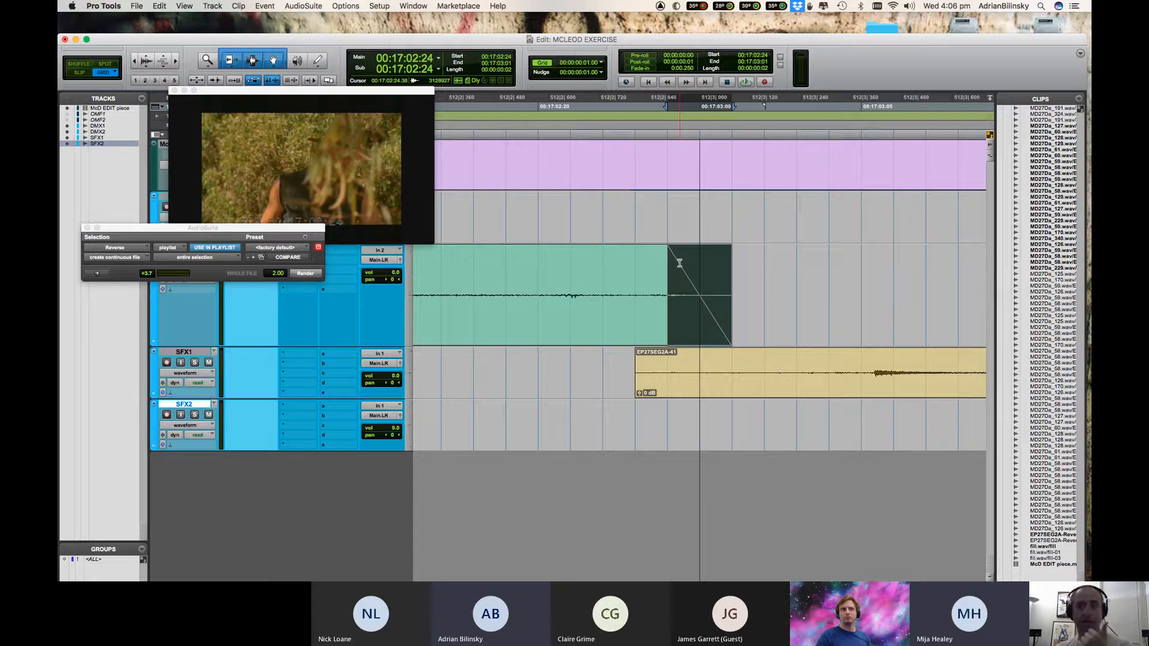
{"action": "key", "text": "super+z"}
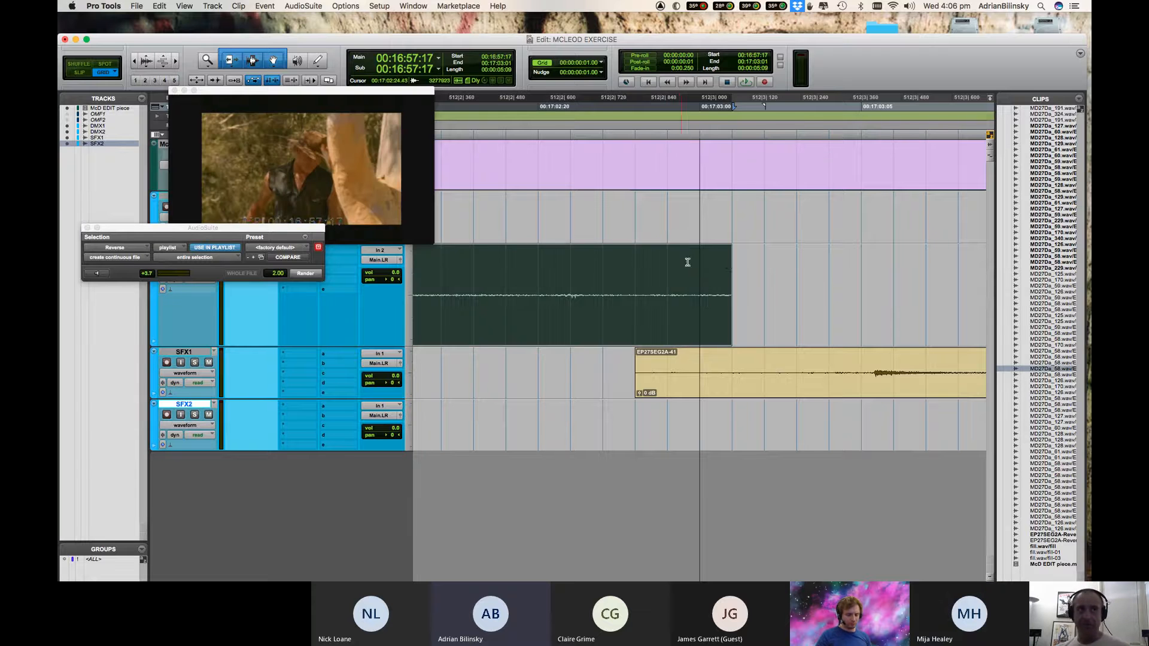
Try fading out EP27SEG2A-42 on DMX2 using a selection from 00:17:02:24 past the clip's end to 00:17:03:03, and undo the fade.
{"action": "left_click", "coordinate": [745, 255]}
{"action": "left_click_drag", "start_coordinate": [797, 259], "coordinate": [674, 264]}
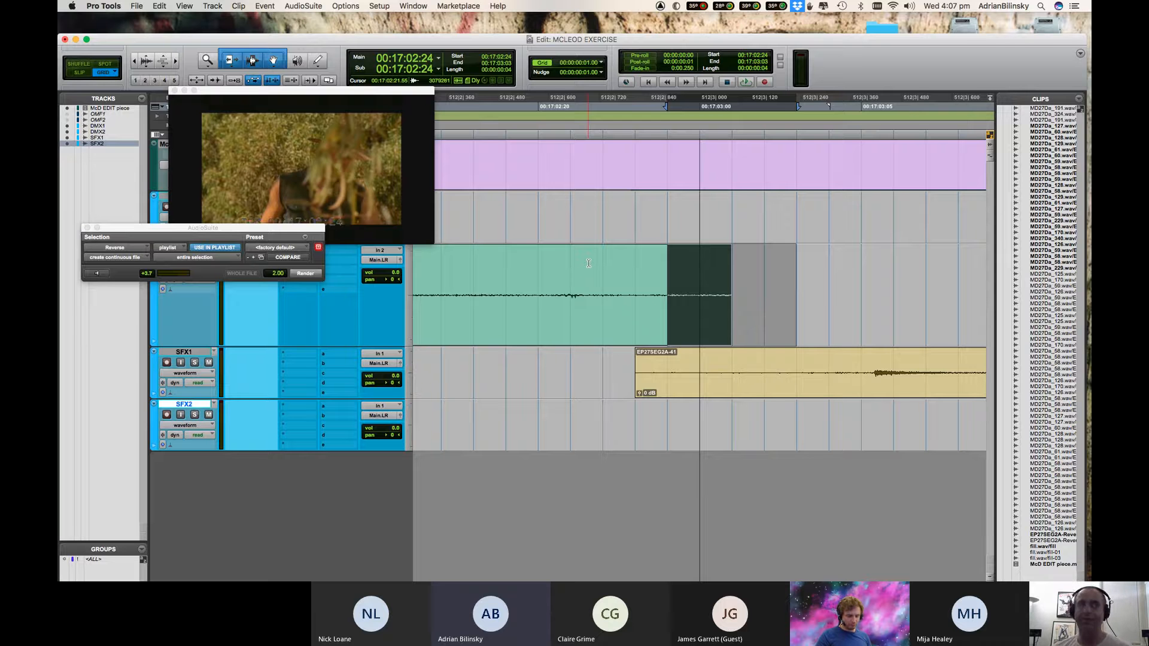
{"action": "key", "text": "f"}
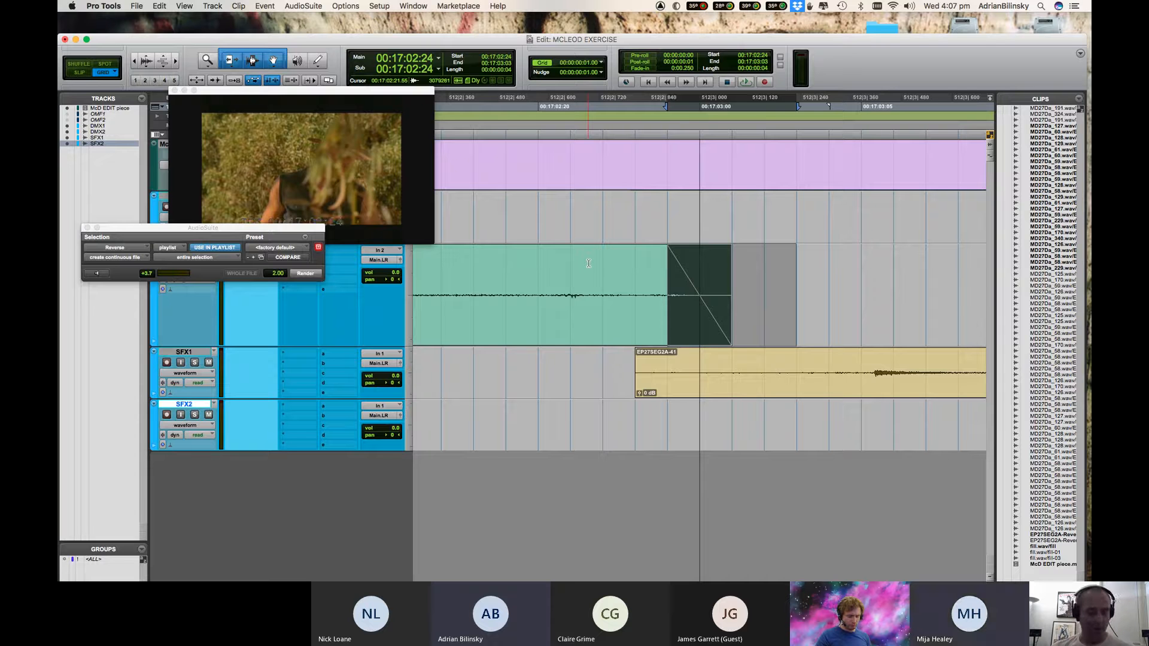
{"action": "key", "text": "super+z"}
Try a fade-in up to 00:17:02:24 on EP27SEG2A-42 on DMX2, undo it, and fade out the clip from that point to its end.
{"action": "left_click", "coordinate": [644, 261]}
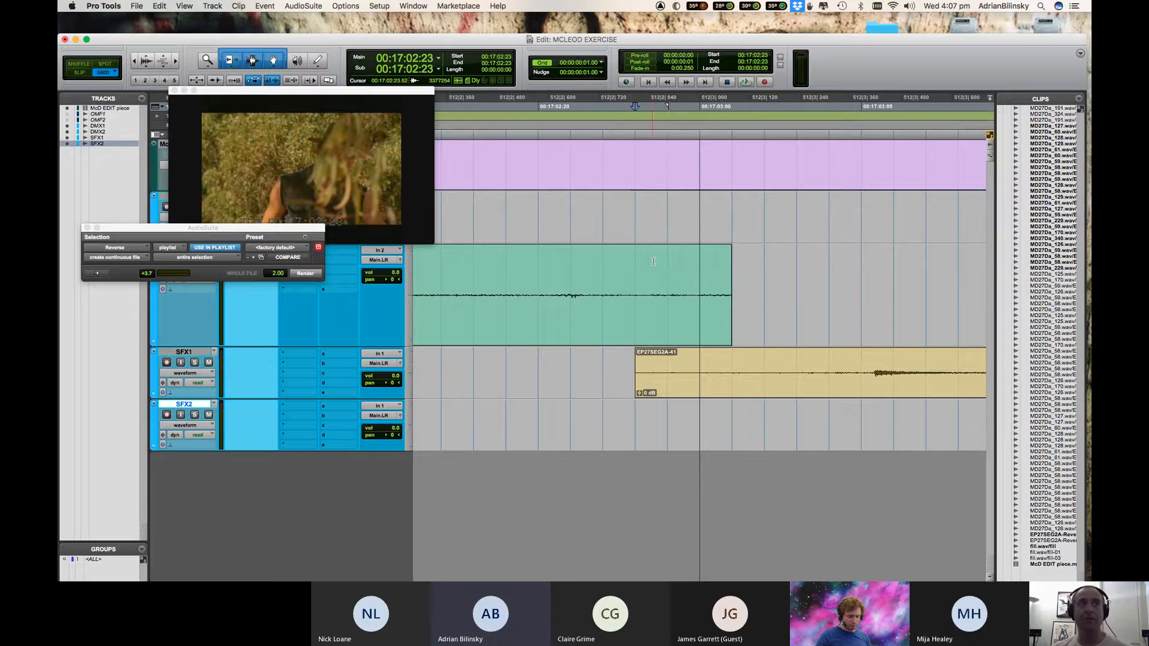
{"action": "left_click", "coordinate": [670, 259]}
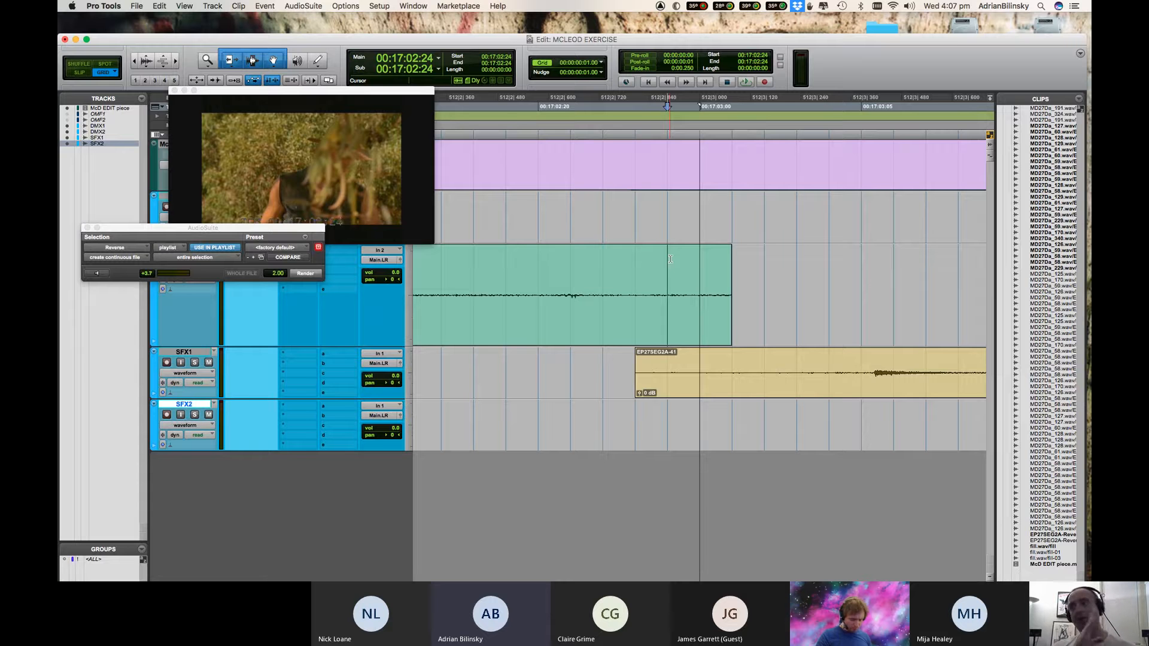
{"action": "key", "text": "g"}
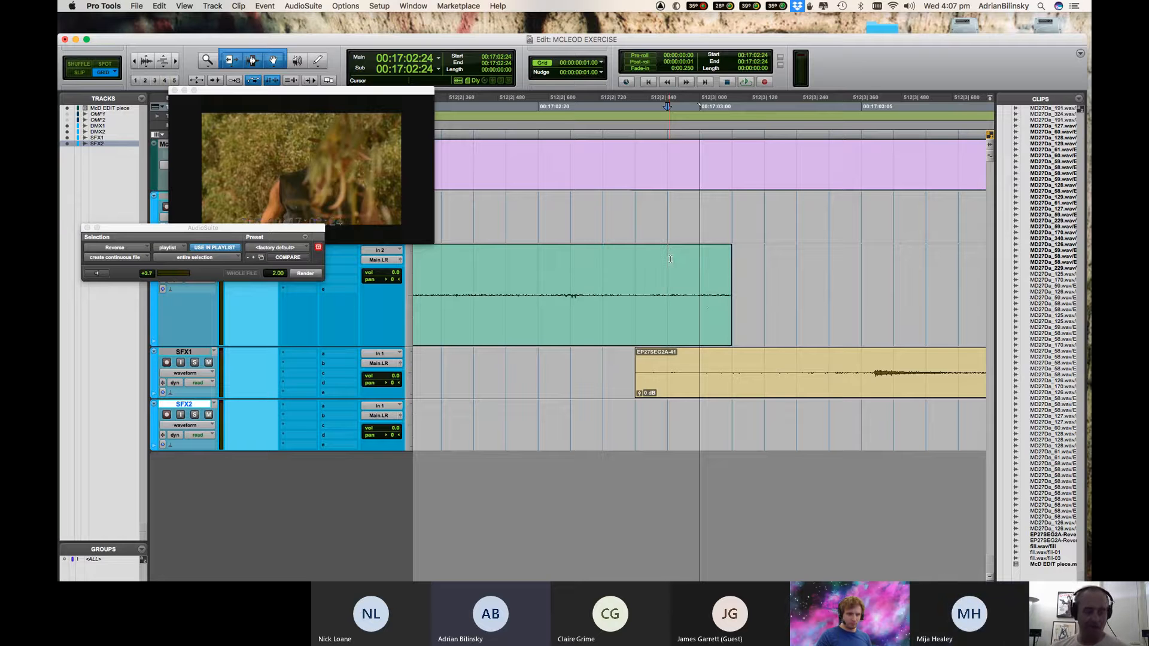
{"action": "key", "text": "super+e"}
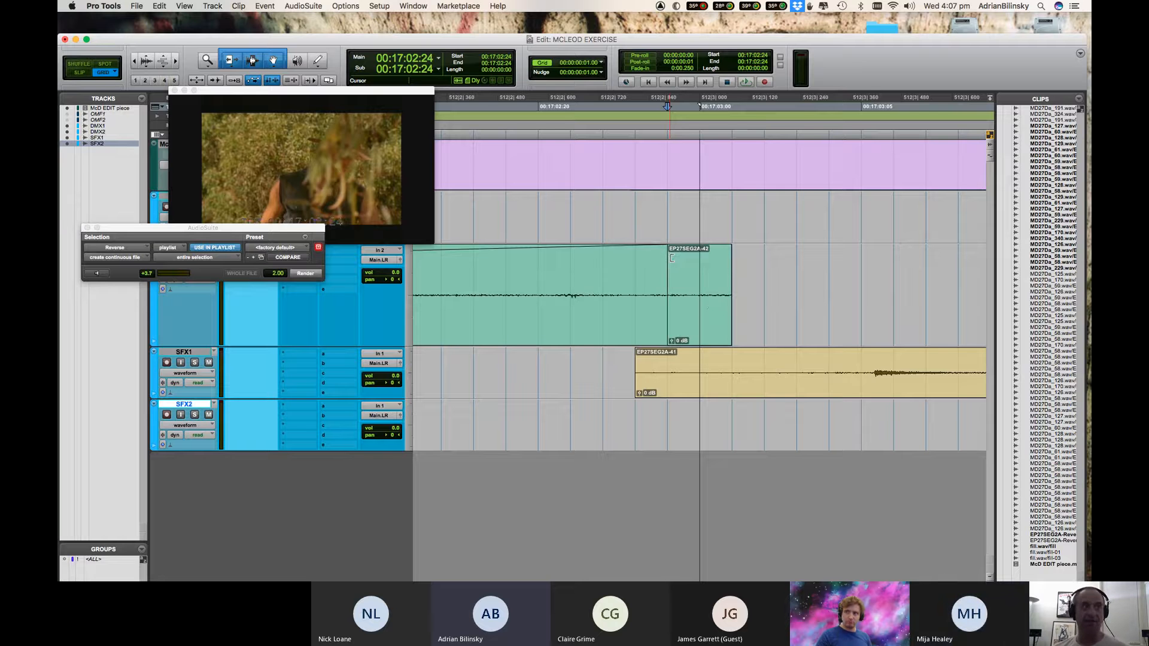
{"action": "key", "text": "super+bracketleft"}
{"action": "key", "text": "super+bracketleft"}
{"action": "key", "text": "super+z"}
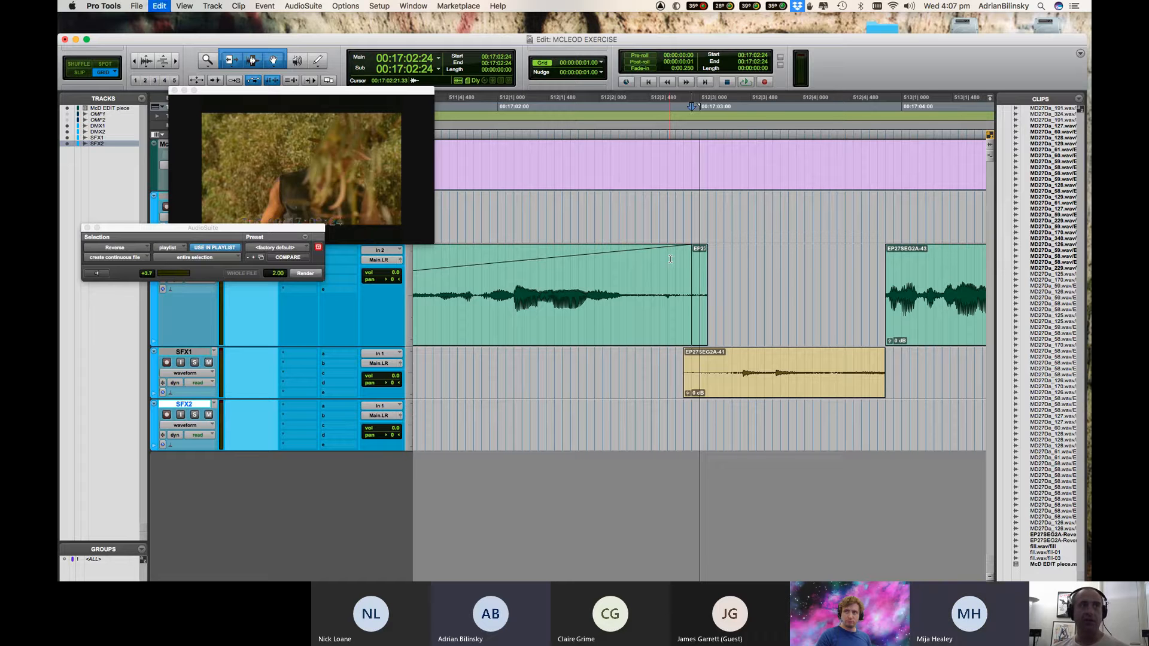
{"action": "key", "text": "super+shift+z"}
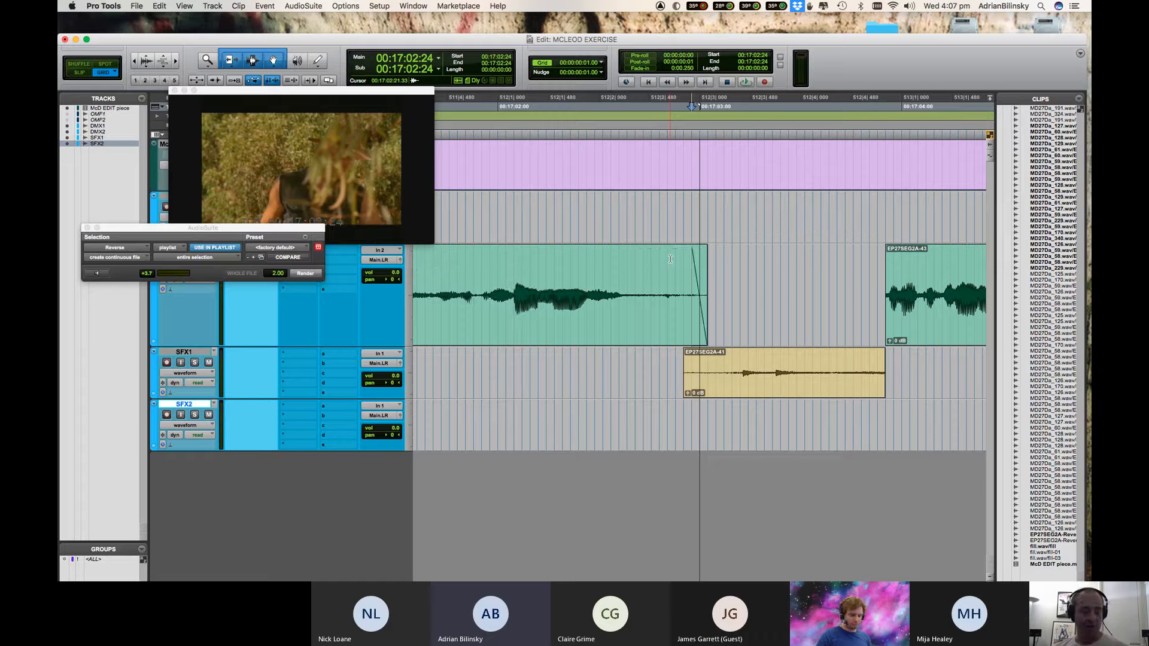
Try a fade-out over the tail of dialogue clip EP27SEG2A-42 from 00:17:02:24, and undo it.
{"action": "key", "text": "super+bracketright"}
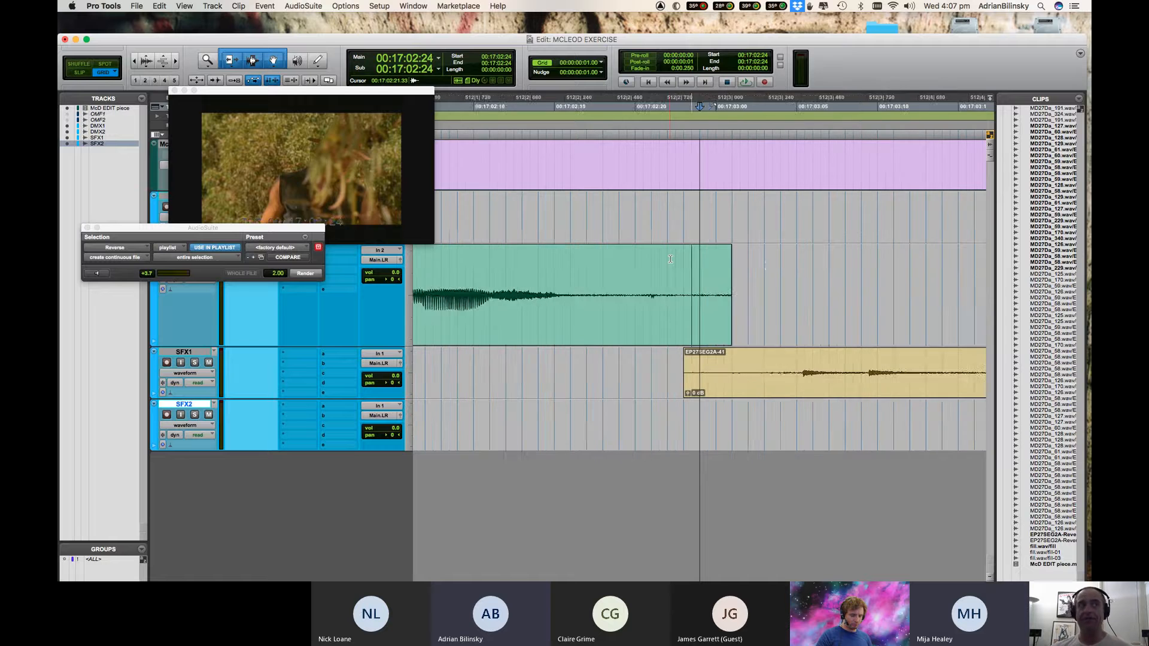
{"action": "key", "text": "t"}
{"action": "left_click_drag", "start_coordinate": [828, 269], "coordinate": [699, 270]}
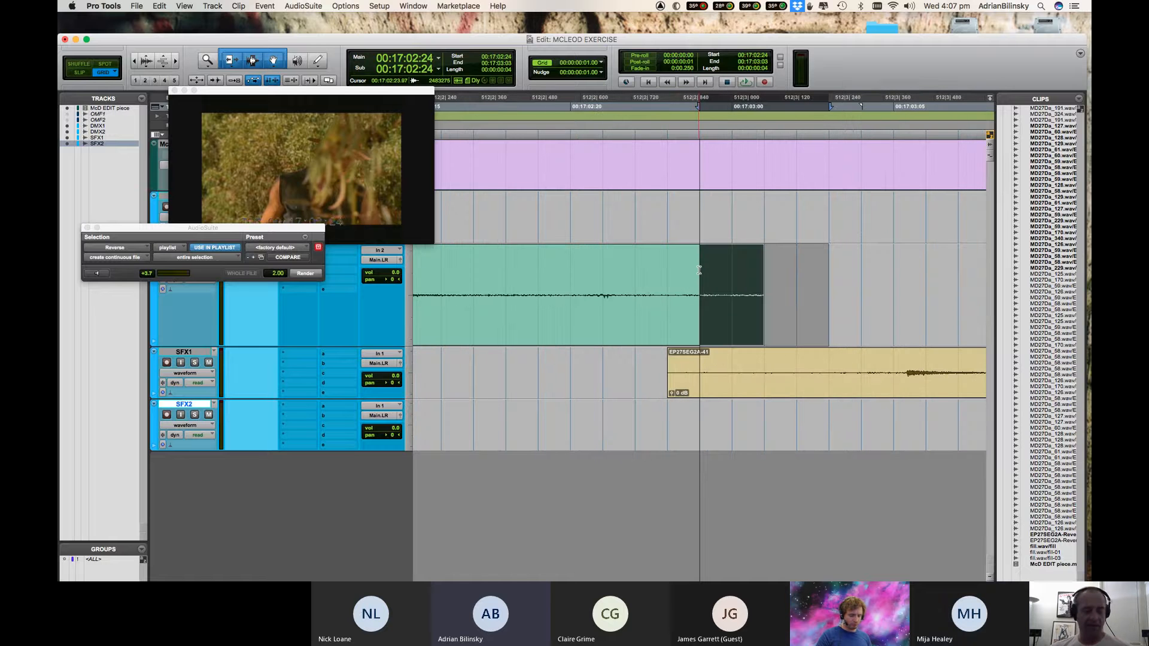
{"action": "key", "text": "ctrl+super+f"}
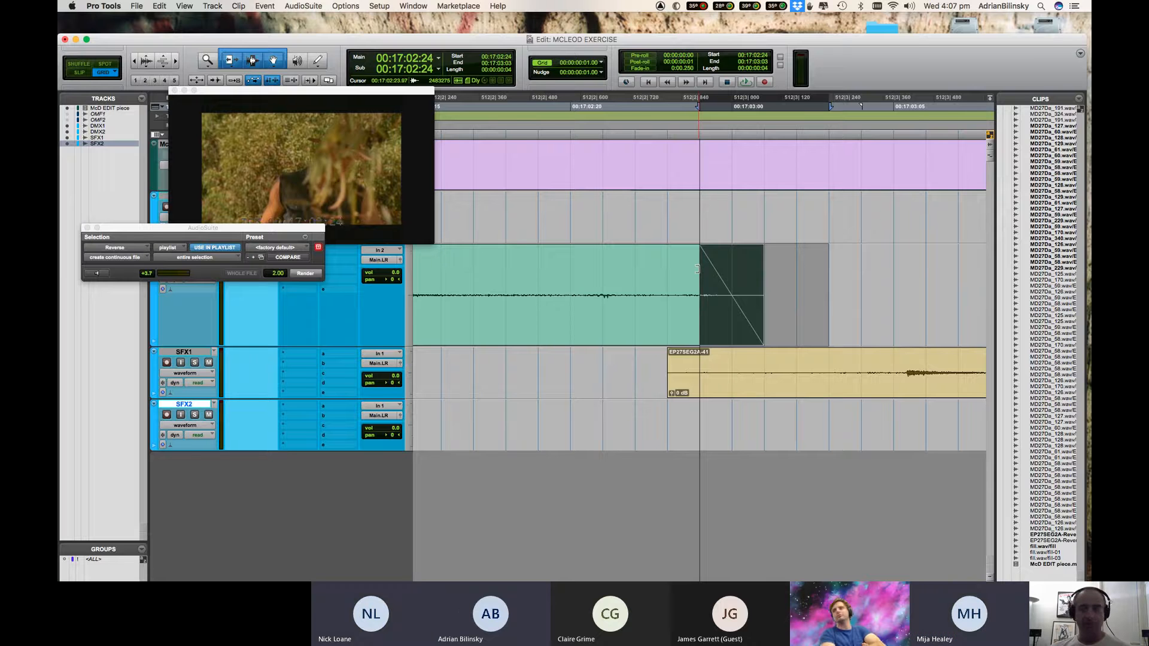
{"action": "key", "text": "super+z"}
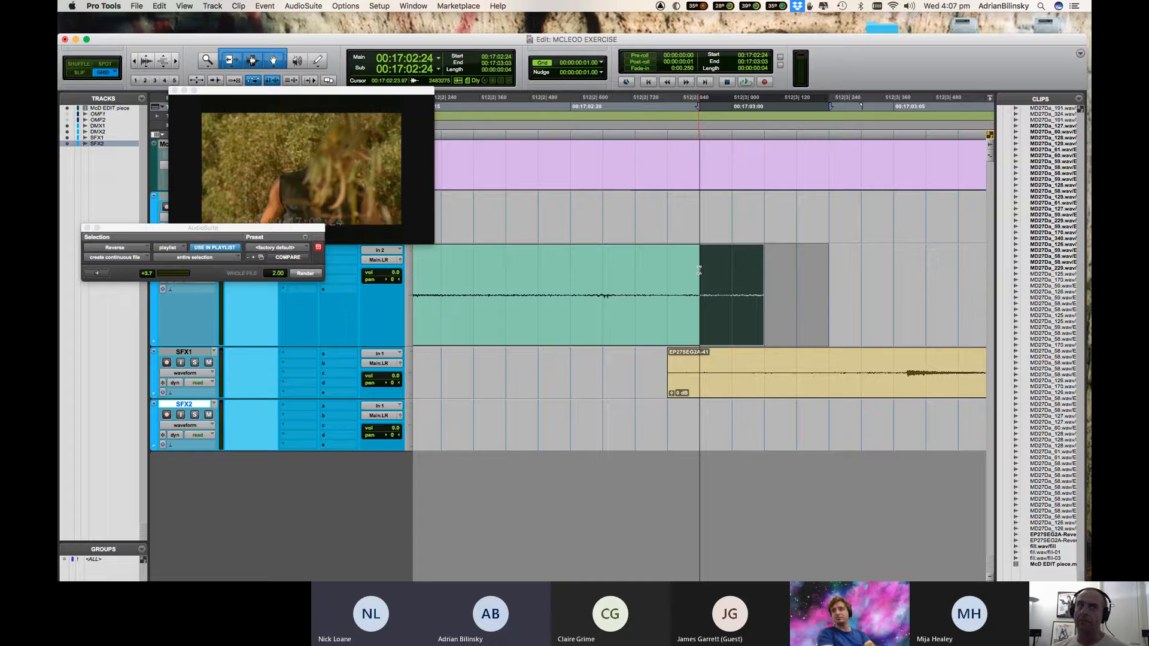
Try two-frame fades on the overlap: a fade-out ending EP27SEG2A-42 and a fade-in starting EP27SEG2A-41 on SFX1.
{"action": "left_click", "coordinate": [775, 267]}
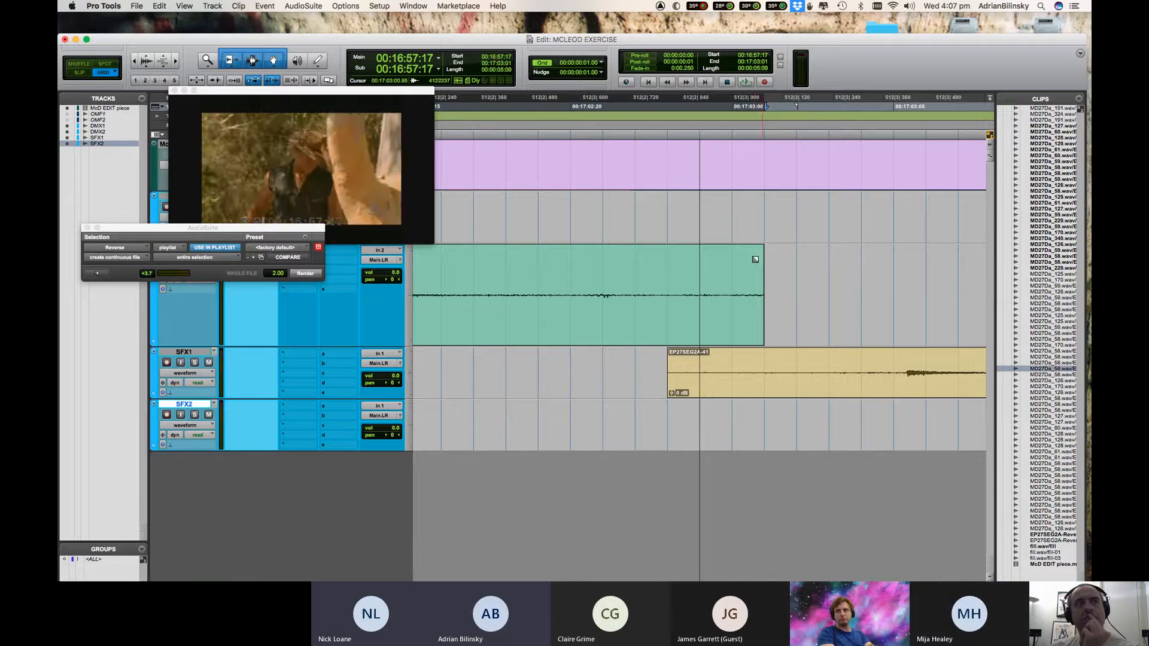
{"action": "left_click_drag", "start_coordinate": [751, 257], "coordinate": [707, 300]}
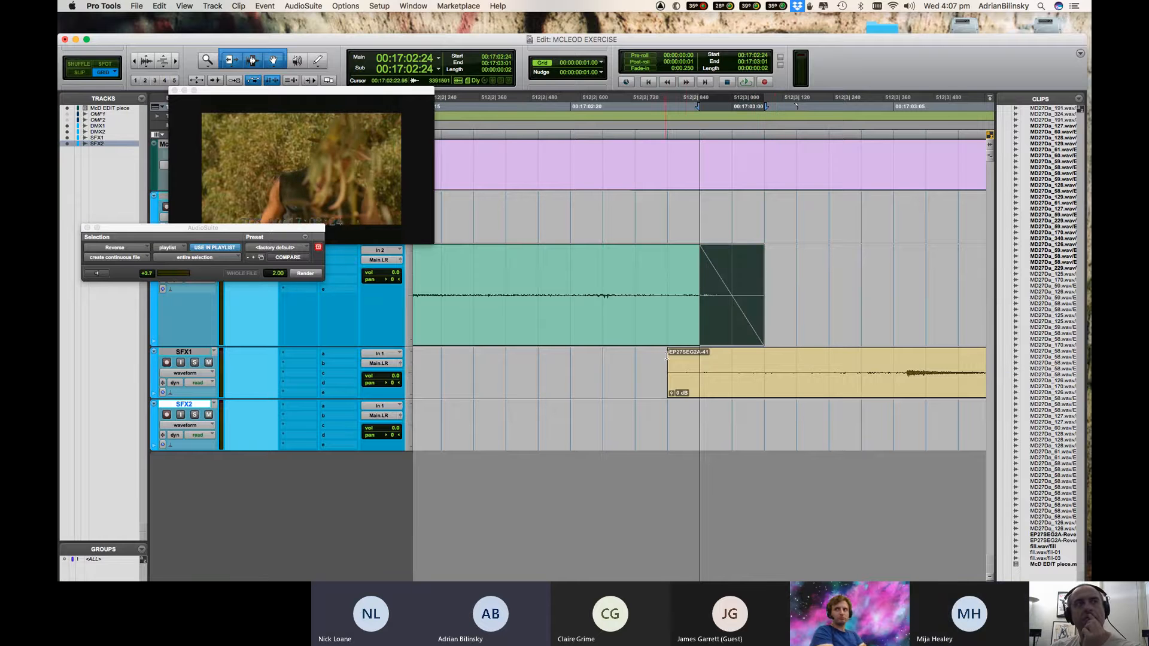
{"action": "left_click_drag", "start_coordinate": [674, 356], "coordinate": [726, 349]}
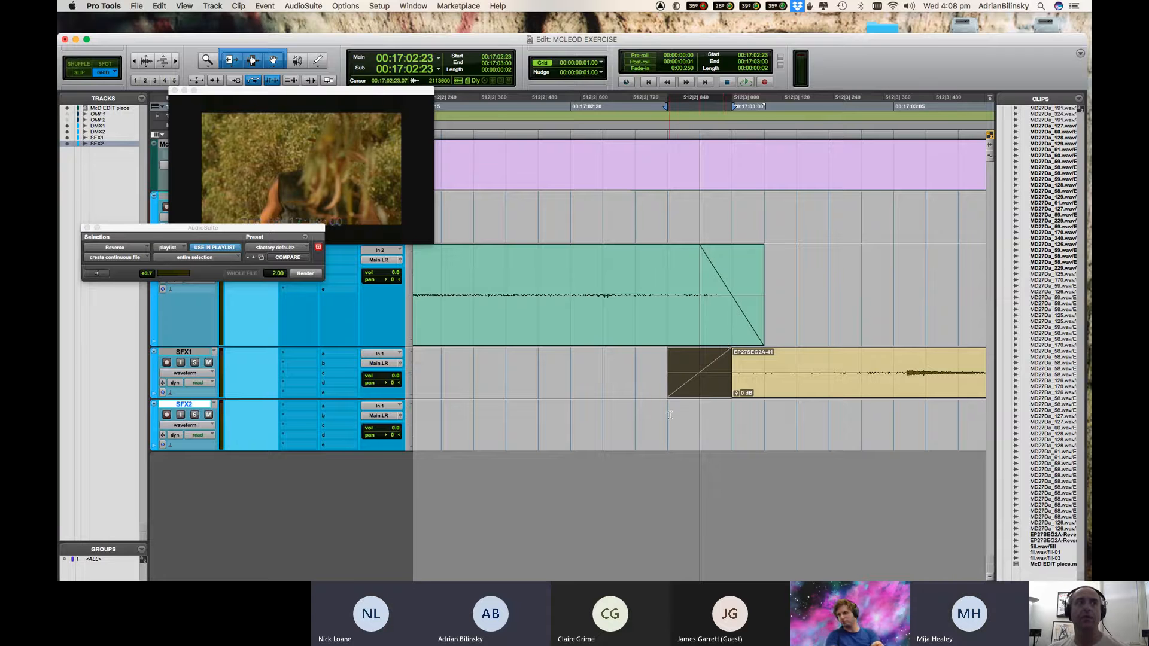
Examine how the two fades overlap by selecting the 00:17:02:23 to 00:17:03:01 range and each fade.
{"action": "left_click_drag", "start_coordinate": [670, 414], "coordinate": [758, 414]}
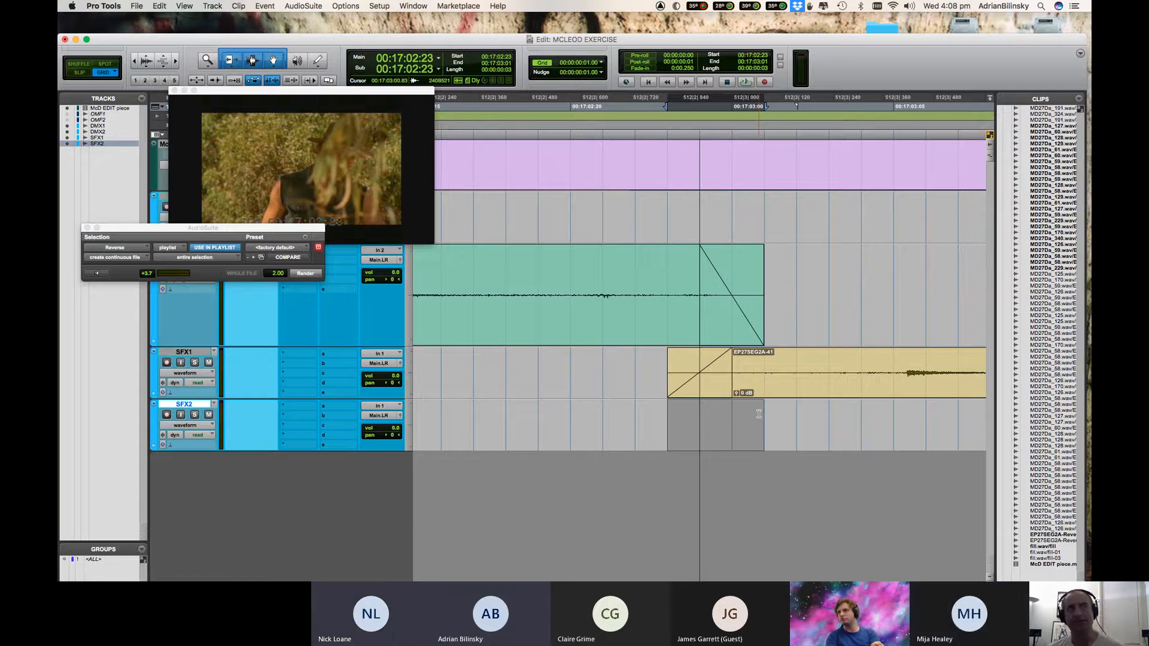
{"action": "left_click", "coordinate": [705, 387]}
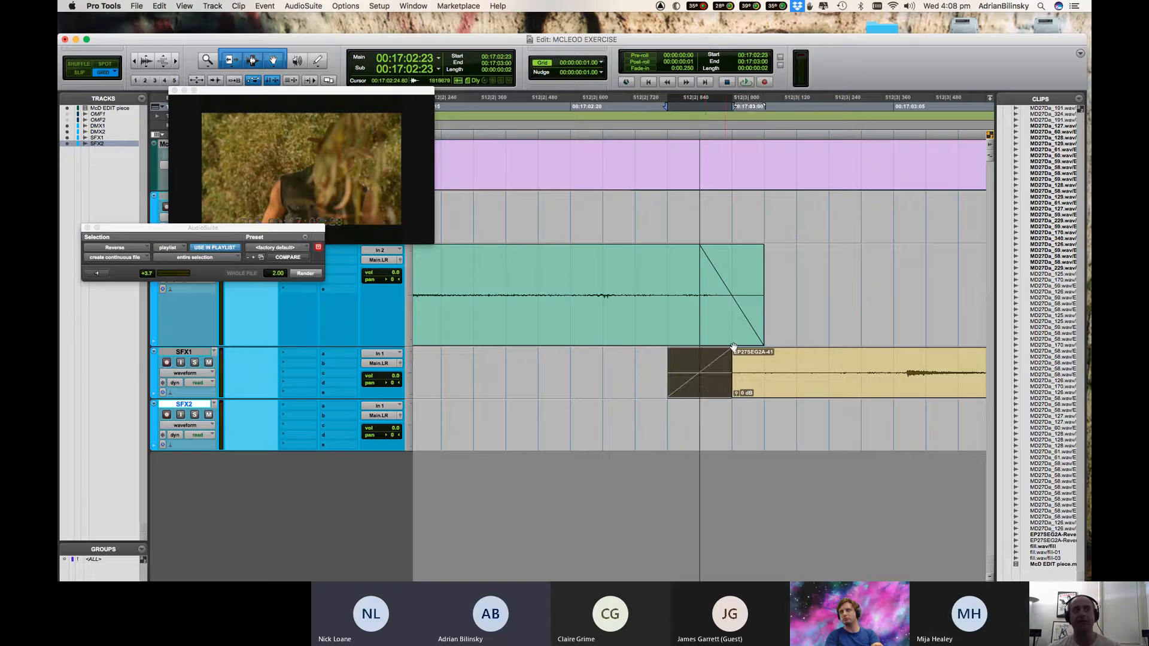
{"action": "left_click", "coordinate": [725, 331]}
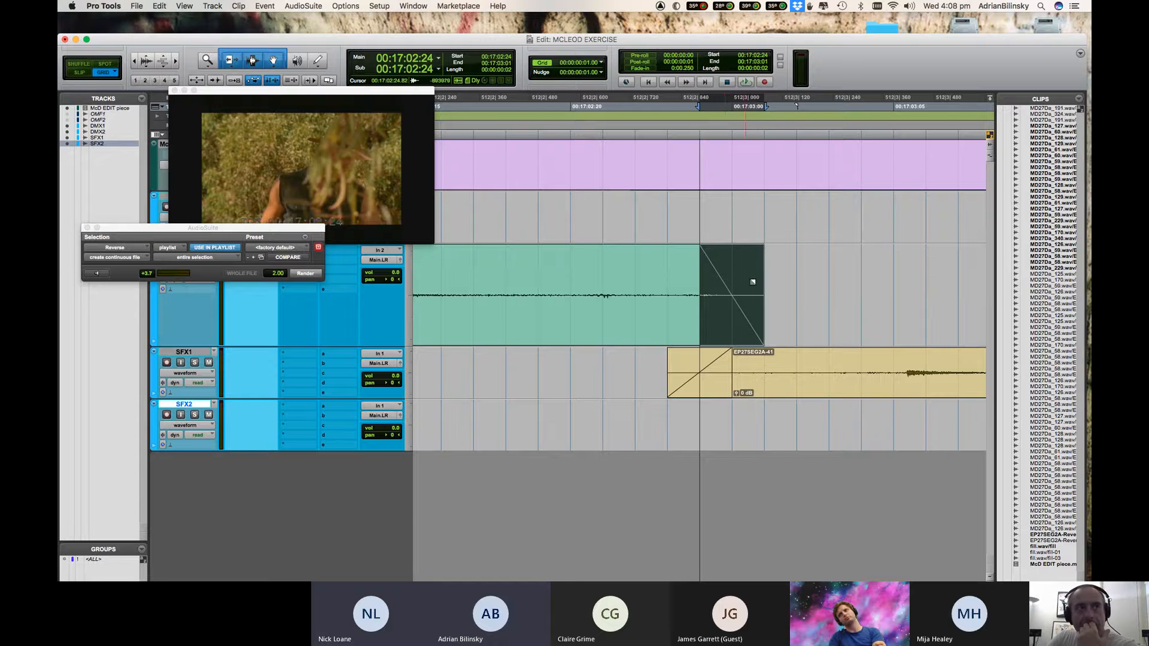
Undo the fade-in on EP27SEG2A-41 and the fade-out on EP27SEG2A-42.
{"action": "left_click", "coordinate": [813, 258]}
{"action": "key", "text": "super+z"}
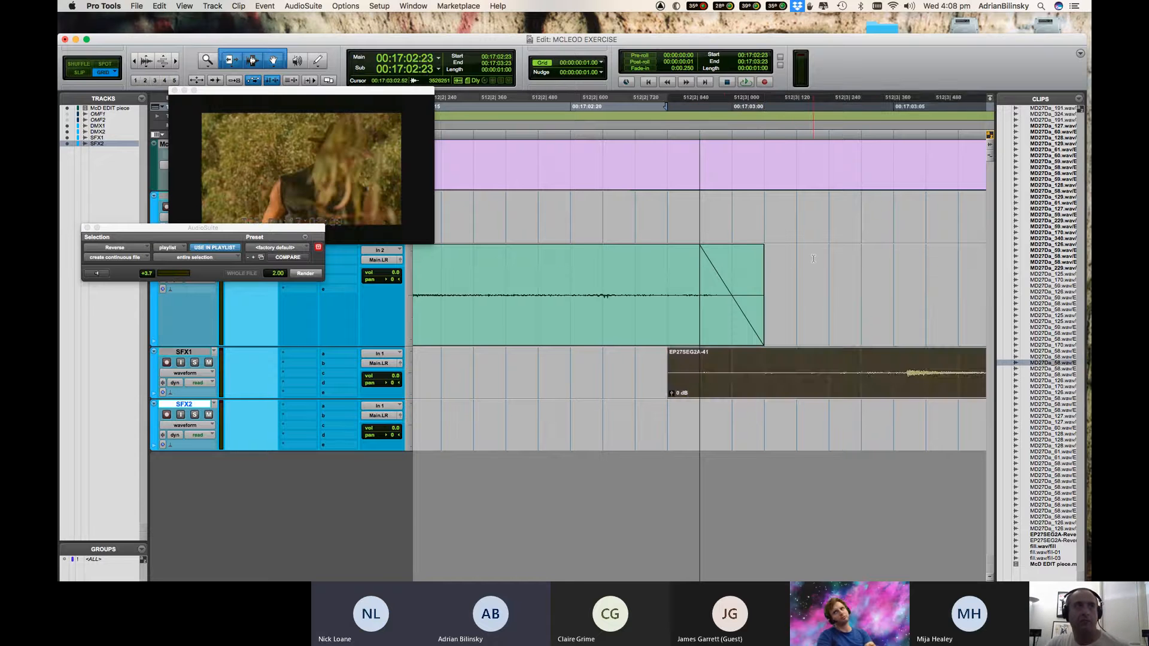
{"action": "key", "text": "super+z"}
Fade out EP27SEG2A-42 from 00:17:02:24 to 00:17:03:01 and fade in EP27SEG2A-41 from 00:17:02:23 to 00:17:03:00.
{"action": "left_click", "coordinate": [804, 260]}
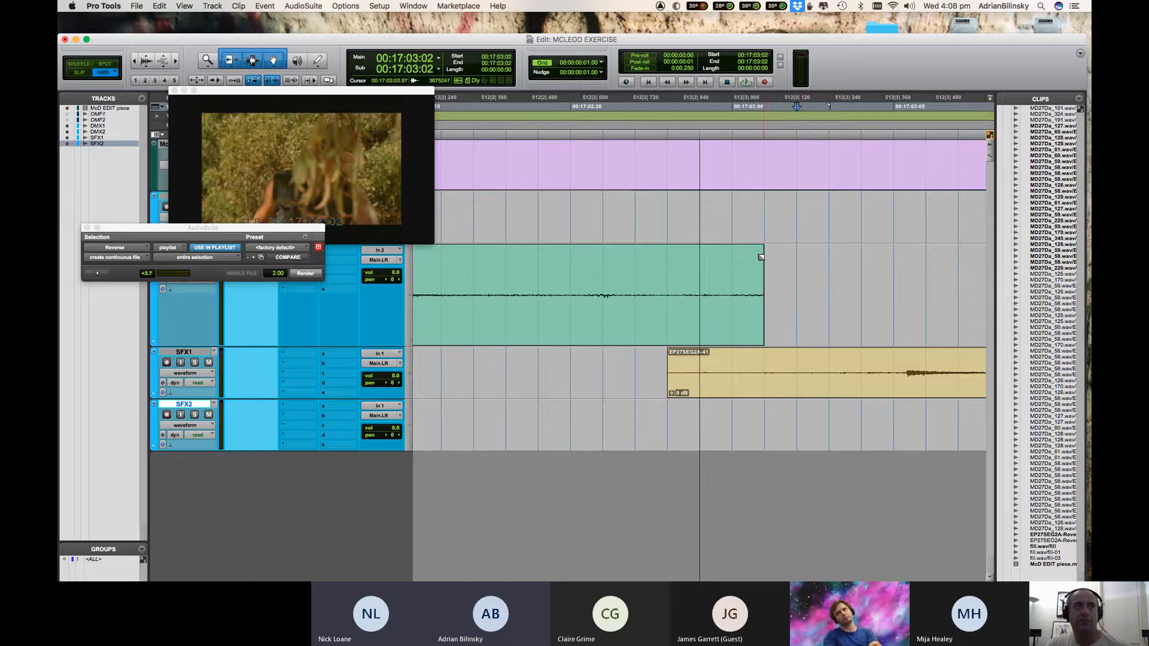
{"action": "left_click_drag", "start_coordinate": [751, 257], "coordinate": [701, 258]}
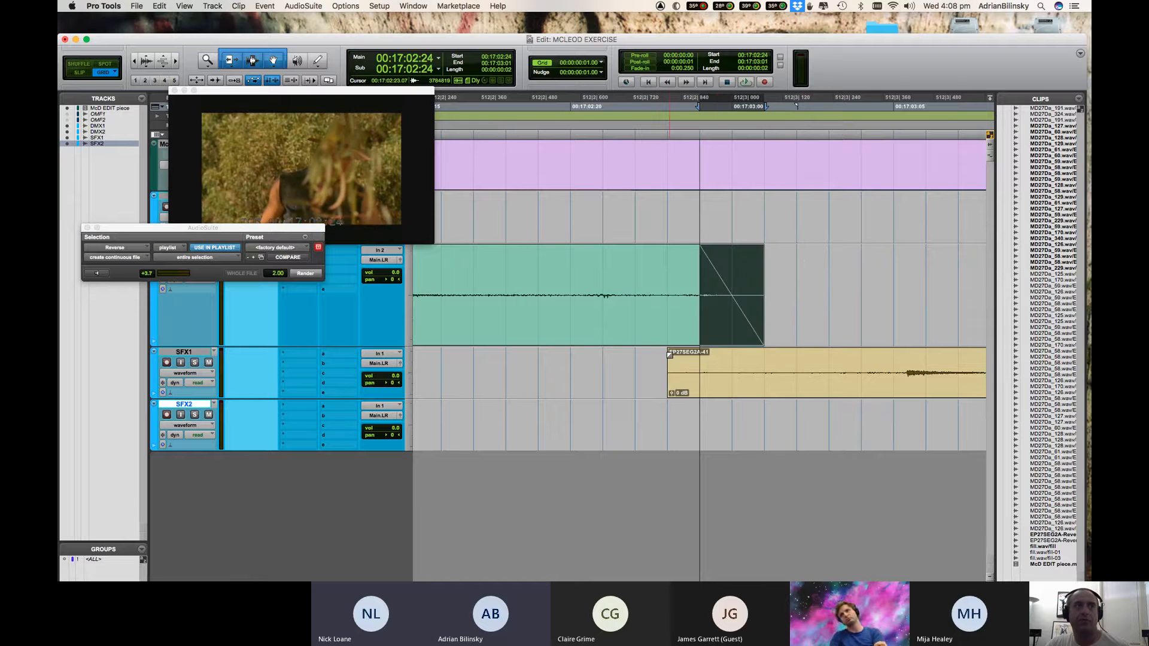
{"action": "left_click_drag", "start_coordinate": [670, 354], "coordinate": [731, 356]}
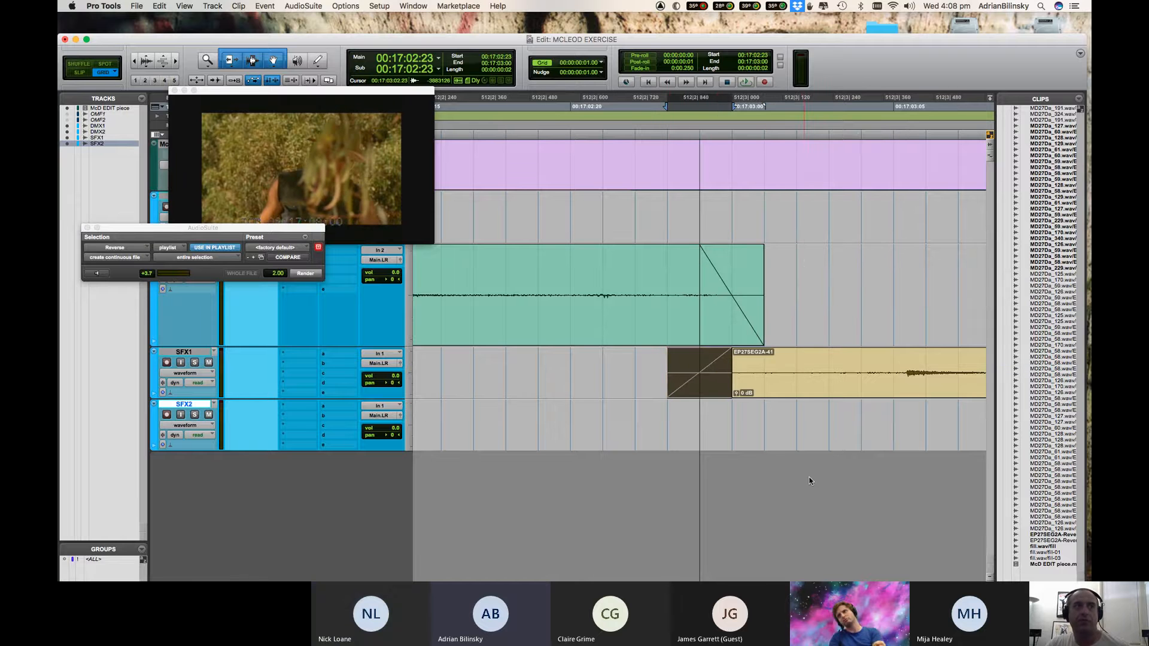
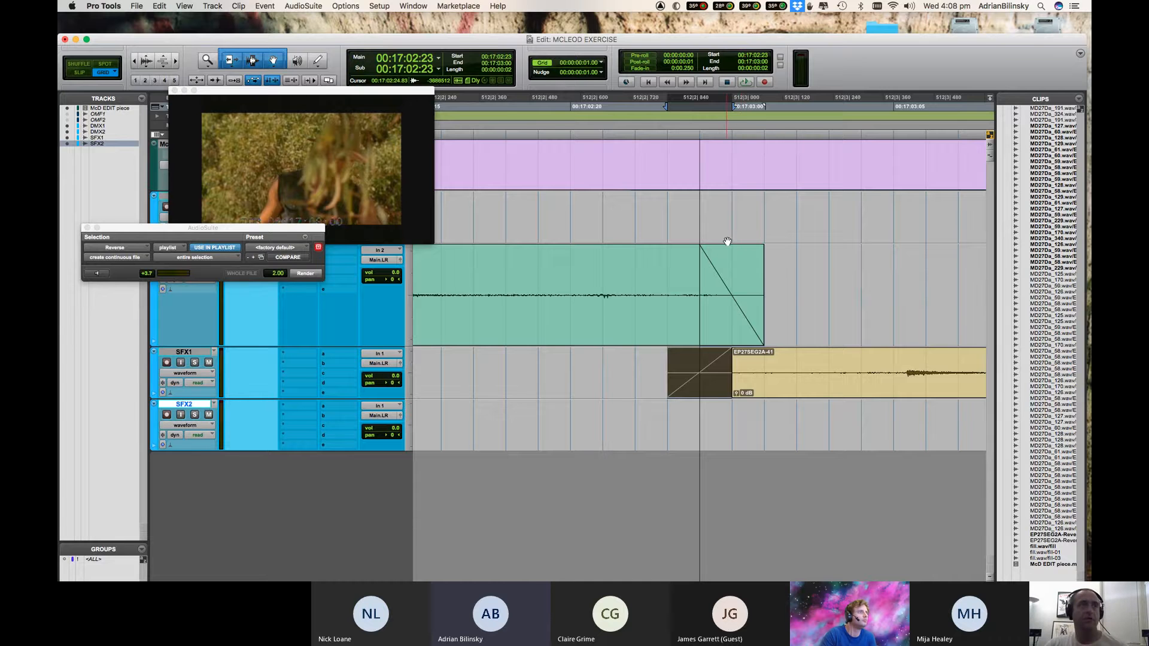
Examine the overlapping fades between EP27SEG2A-37 on SFX1 and the start of EP27SEG2A-42 around 00:16:57:18.
{"action": "key", "text": "r"}
{"action": "key", "text": "r"}
{"action": "key", "text": "r"}
{"action": "key", "text": "r"}
{"action": "key", "text": "r"}
{"action": "key", "text": "t"}
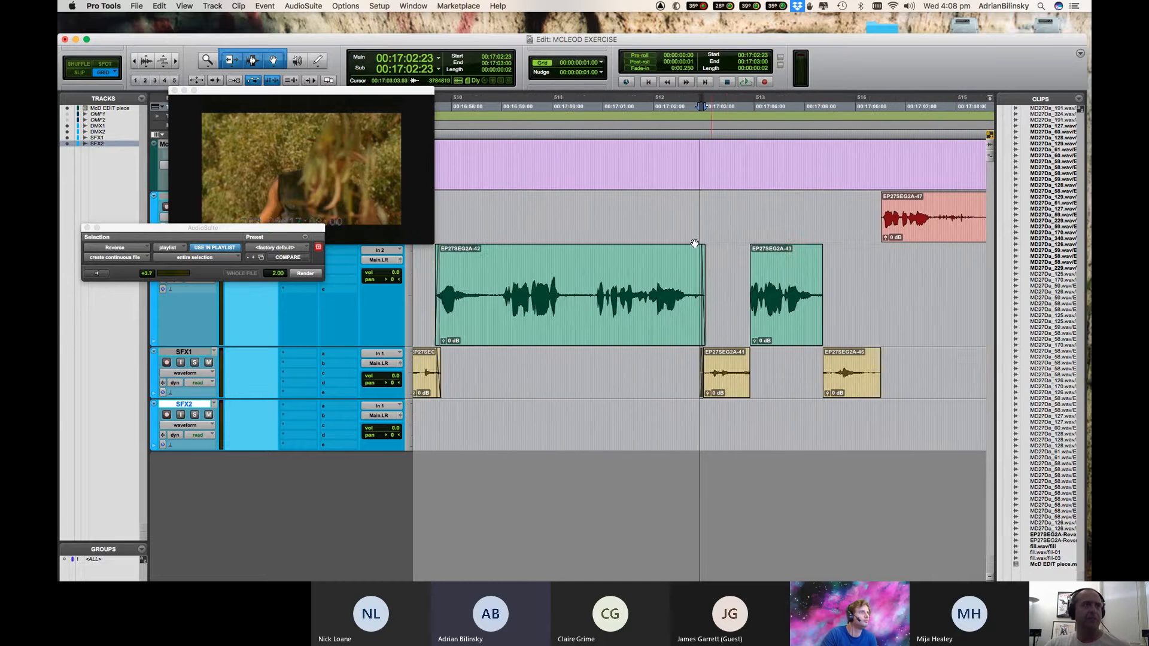
{"action": "key", "text": "r"}
{"action": "left_click", "coordinate": [581, 203]}
{"action": "key", "text": "t"}
{"action": "key", "text": "t"}
{"action": "key", "text": "t"}
{"action": "key", "text": "t"}
{"action": "key", "text": "t"}
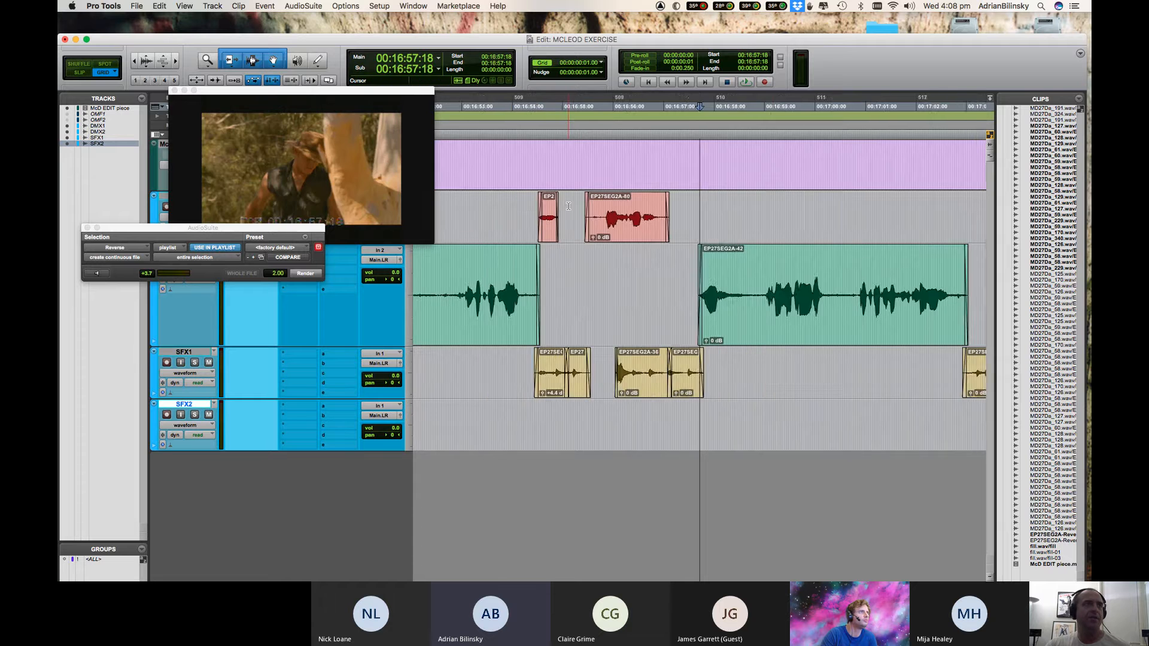
{"action": "left_click", "coordinate": [727, 387]}
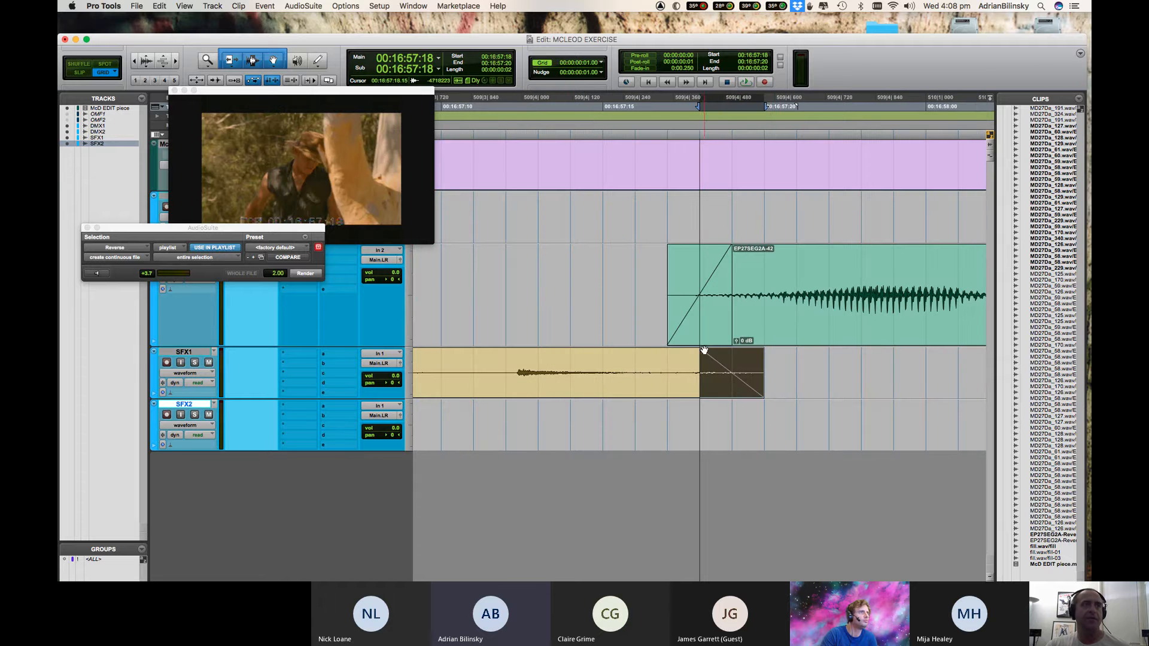
{"action": "left_click", "coordinate": [704, 343]}
{"action": "key", "text": "r"}
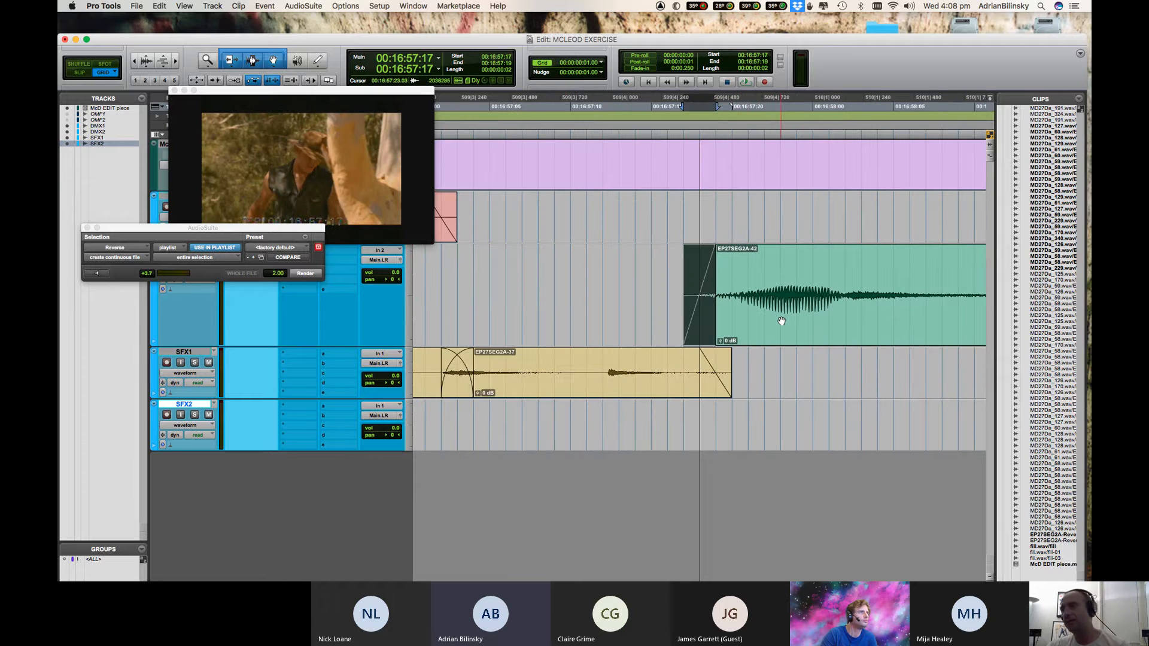
{"action": "left_click_drag", "start_coordinate": [670, 363], "coordinate": [692, 365]}
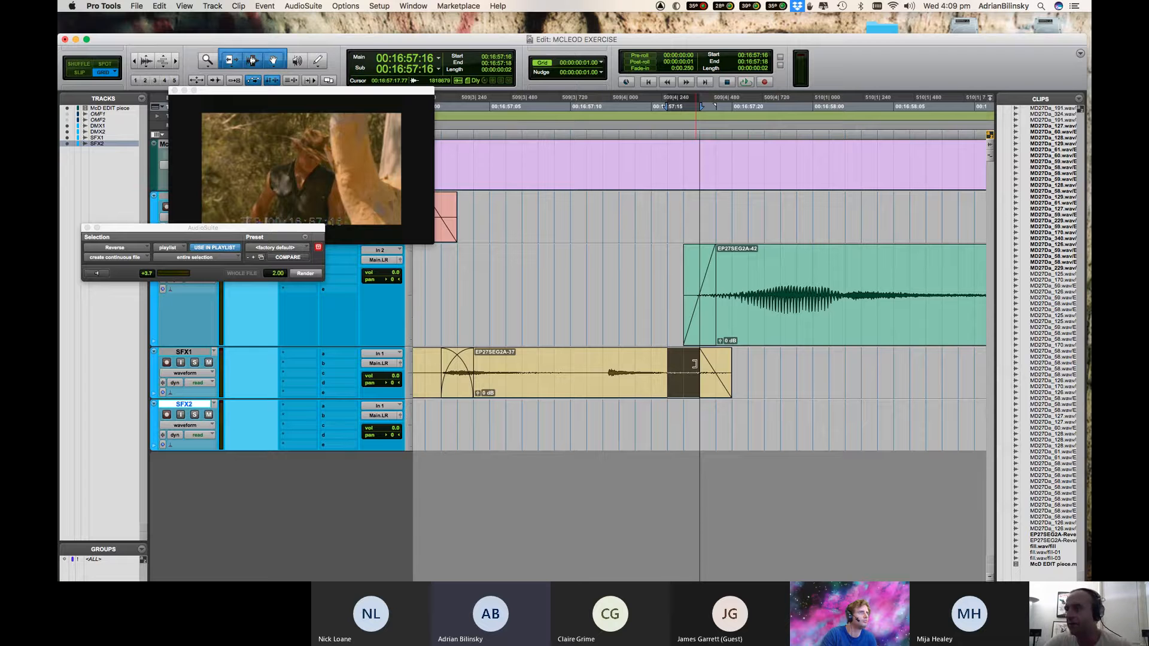
Return to the transition from EP27SEG2A-42 to EP27SEG2A-41 and play it back from 00:17:02:16.
{"action": "key", "text": "r"}
{"action": "key", "text": "r"}
{"action": "key", "text": "r"}
{"action": "key", "text": "r"}
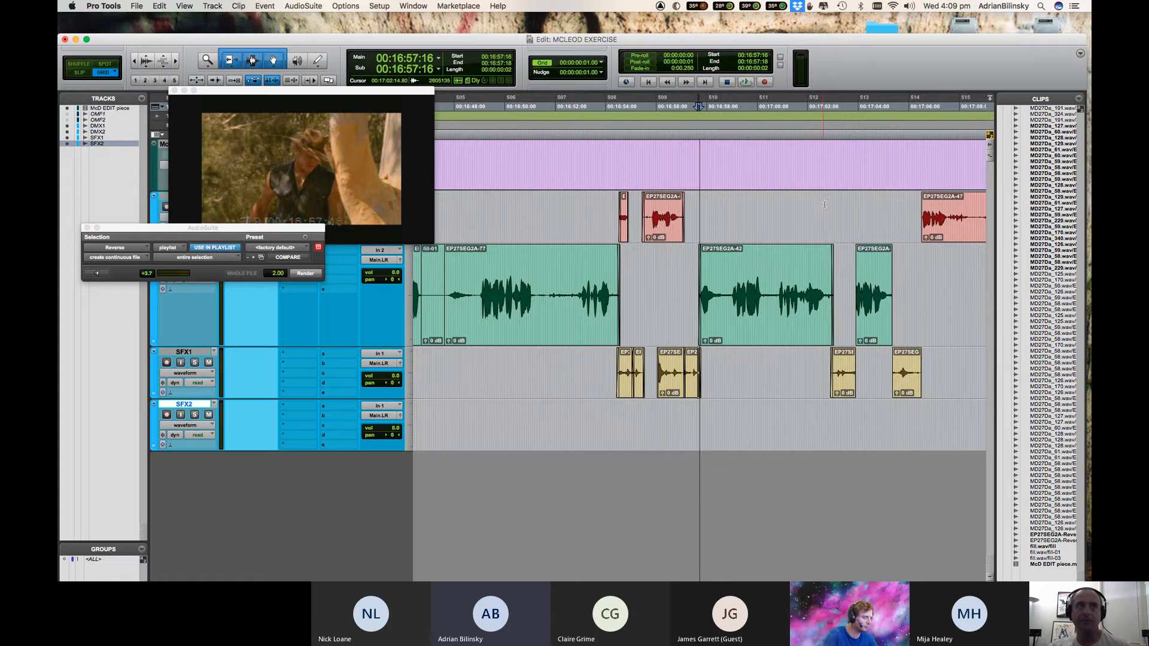
{"action": "left_click", "coordinate": [826, 203]}
{"action": "key", "text": "t"}
{"action": "key", "text": "t"}
{"action": "key", "text": "t"}
{"action": "key", "text": "t"}
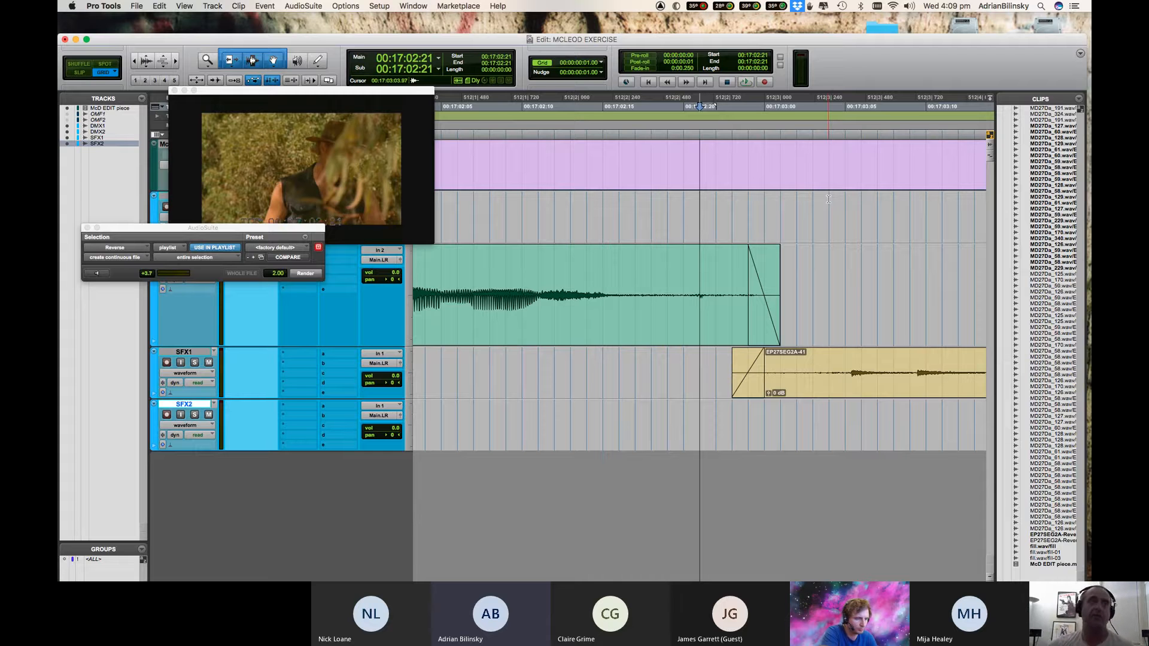
{"action": "key", "text": "r"}
{"action": "key", "text": "r"}
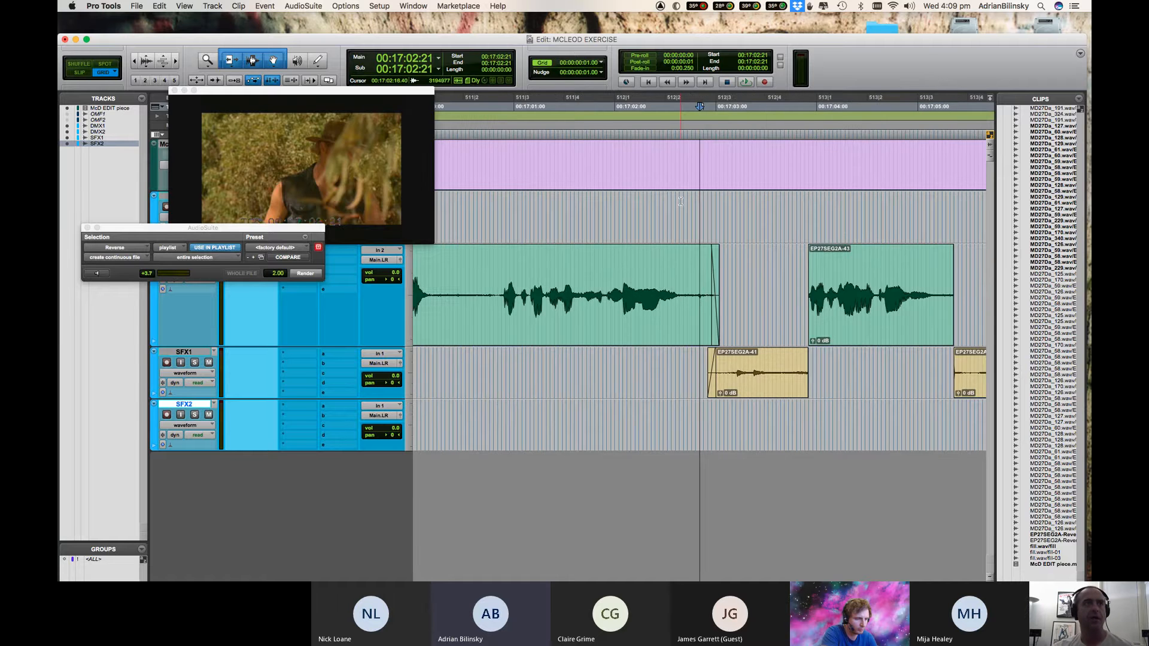
{"action": "key", "text": "space"}
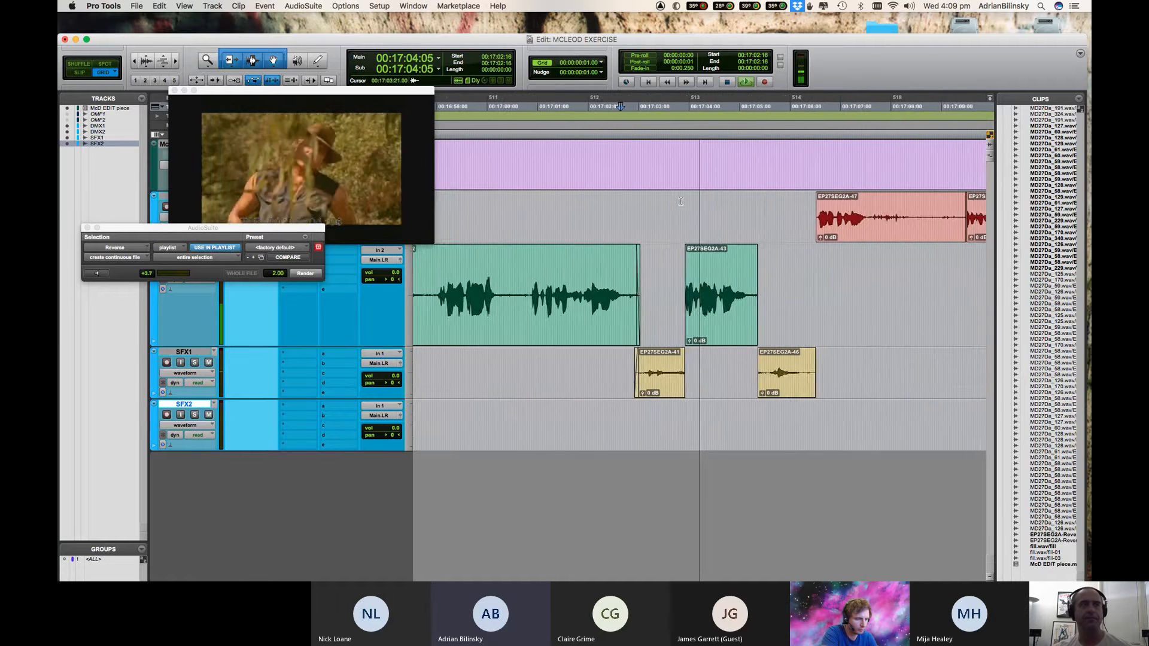
{"action": "key", "text": "r"}
{"action": "key", "text": "space"}
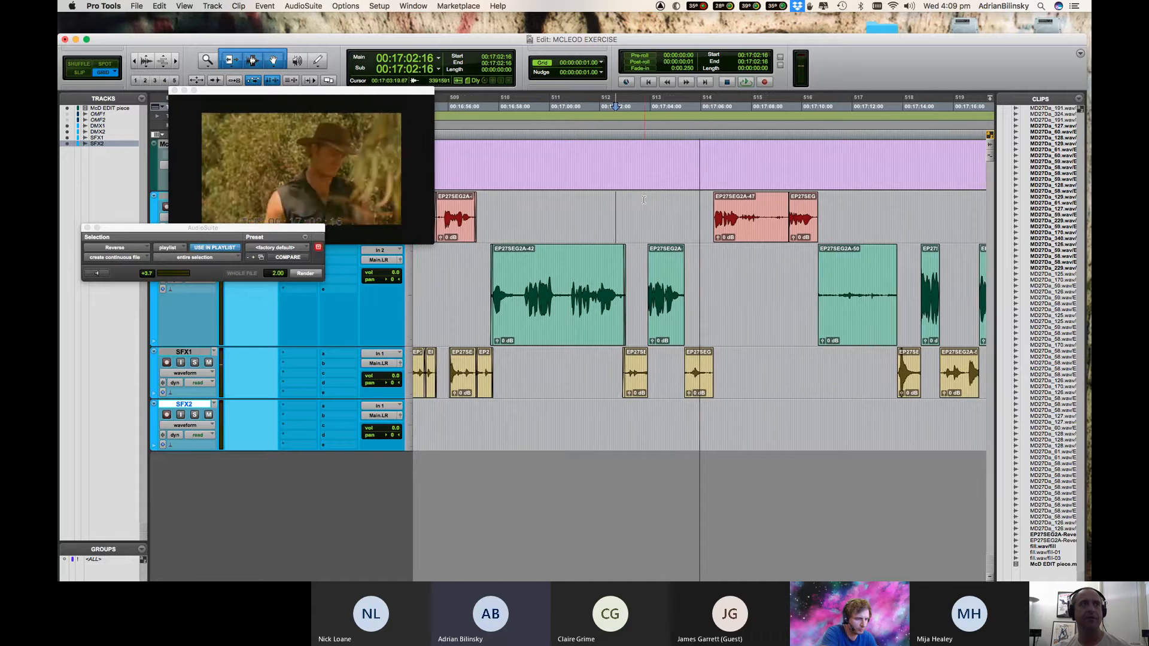
Extend the start of EP27SEG2A-43 back to 00:17:03:21 and the end of EP27SEG2A-41 on SFX1 to 00:17:03:24.
{"action": "left_click", "coordinate": [644, 200]}
{"action": "key", "text": "t"}
{"action": "key", "text": "t"}
{"action": "key", "text": "t"}
{"action": "key", "text": "t"}
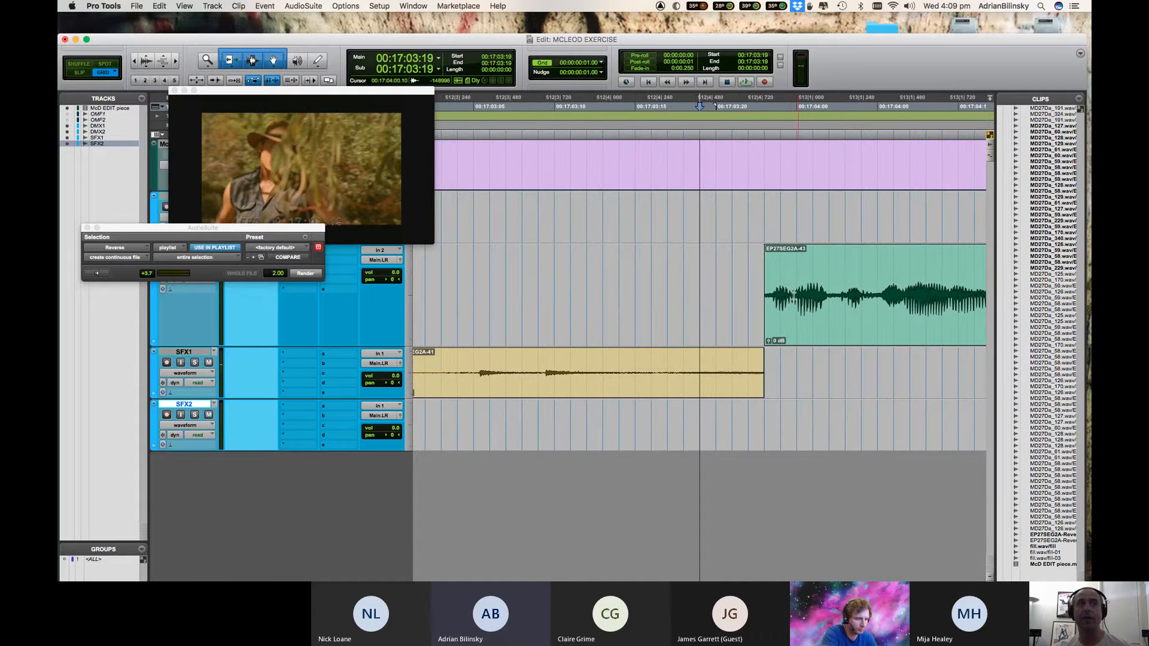
{"action": "left_click", "coordinate": [793, 295]}
{"action": "key", "text": "t"}
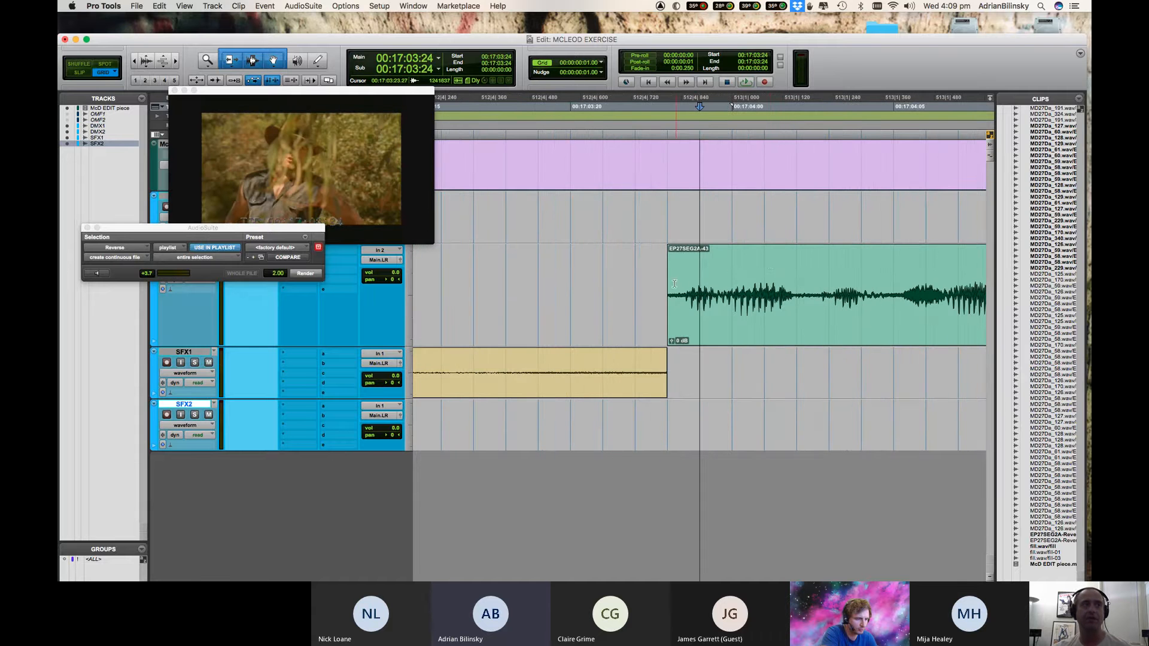
{"action": "left_click_drag", "start_coordinate": [669, 284], "coordinate": [603, 283]}
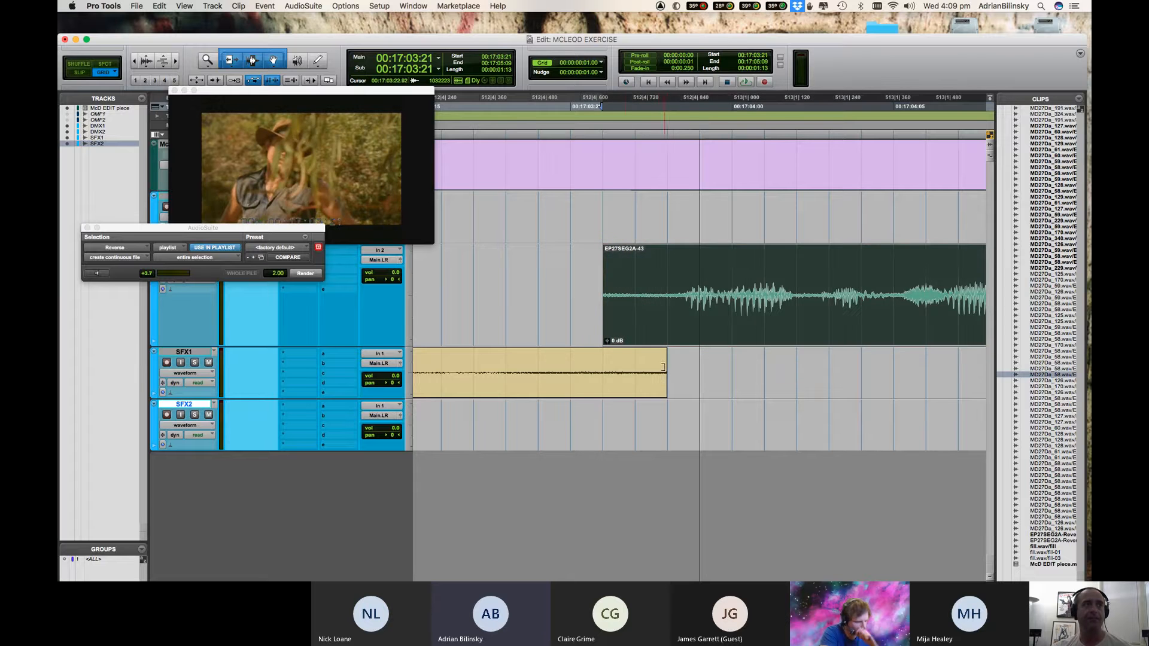
{"action": "left_click_drag", "start_coordinate": [662, 367], "coordinate": [698, 366]}
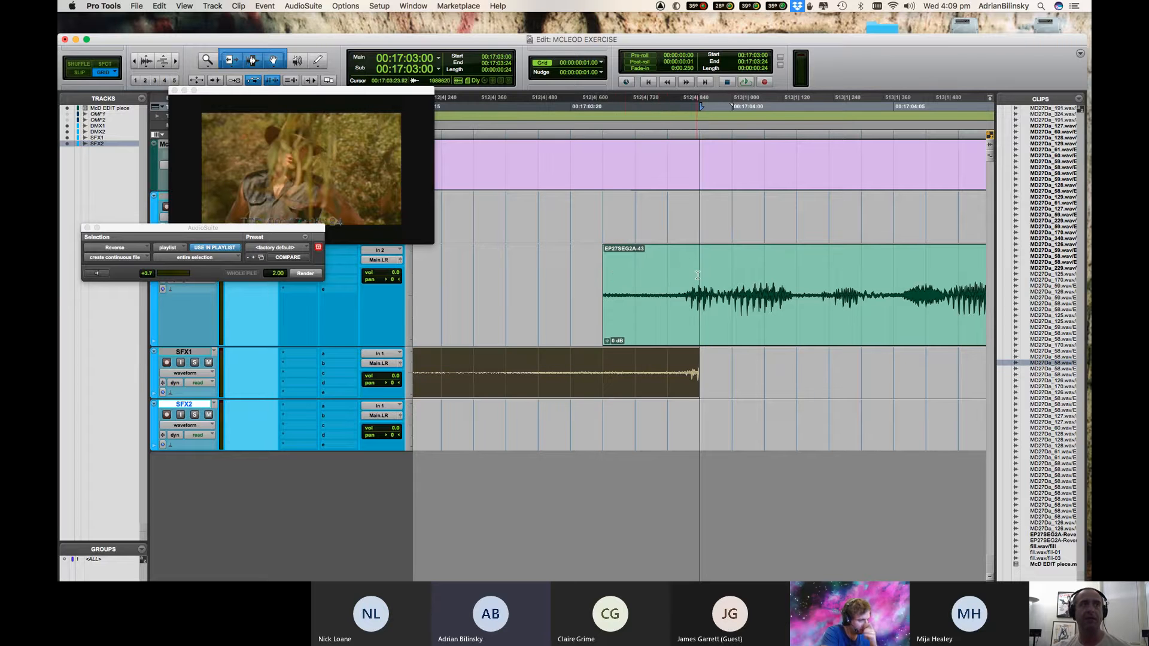
Try fading both clip edges across a selection from 00:17:03:19 to 00:17:04:01 on the dialogue and SFX1 tracks, and undo it.
{"action": "left_click_drag", "start_coordinate": [697, 275], "coordinate": [662, 266]}
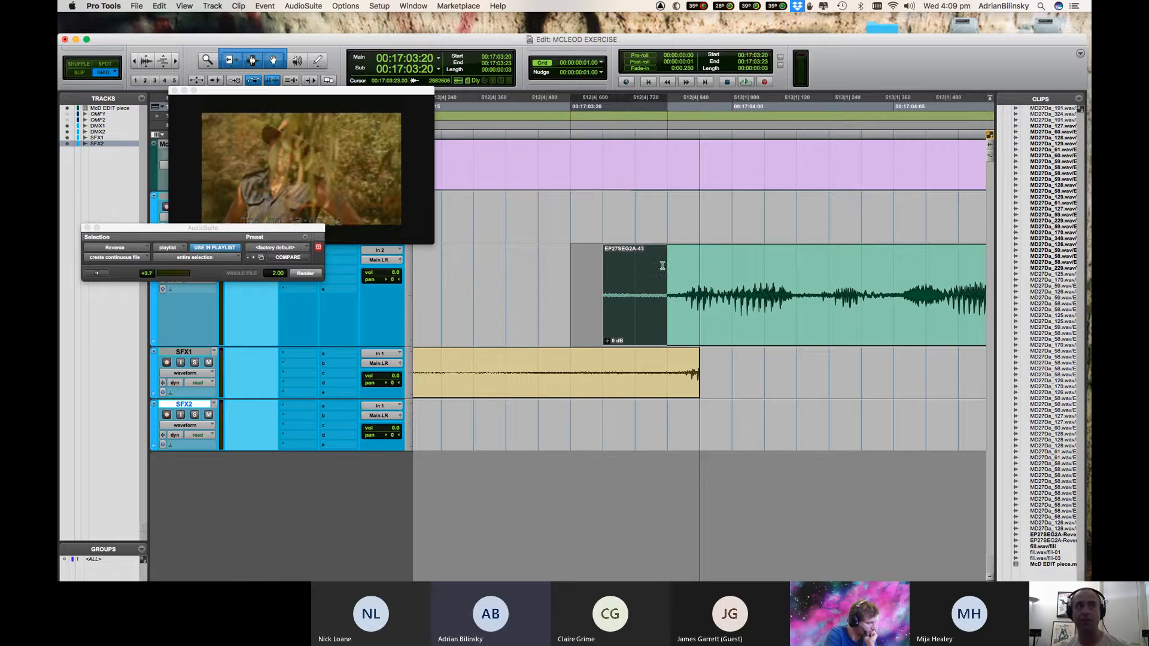
{"action": "left_click_drag", "start_coordinate": [719, 384], "coordinate": [637, 377]}
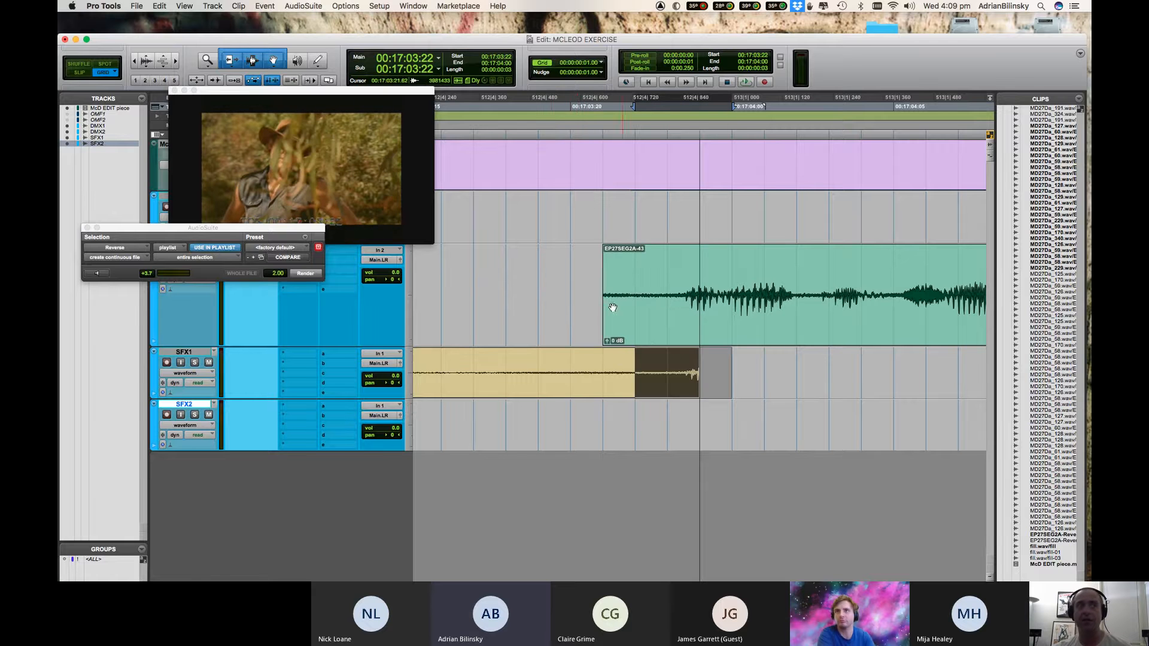
{"action": "left_click_drag", "start_coordinate": [539, 299], "coordinate": [762, 404]}
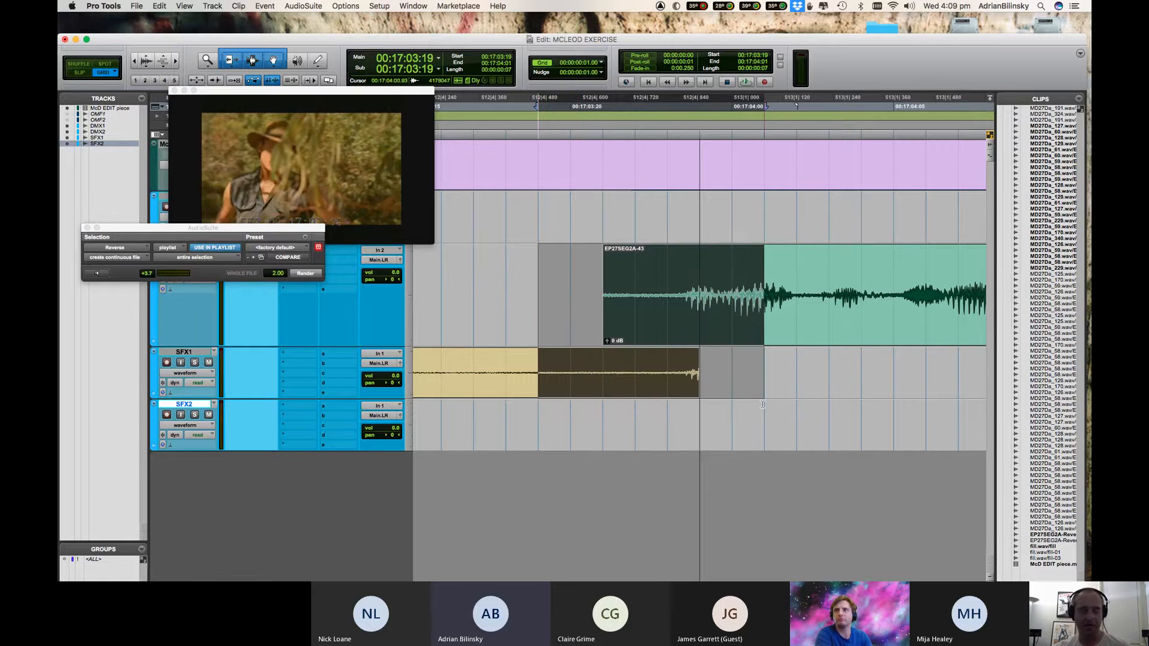
{"action": "key", "text": "ctrl+f"}
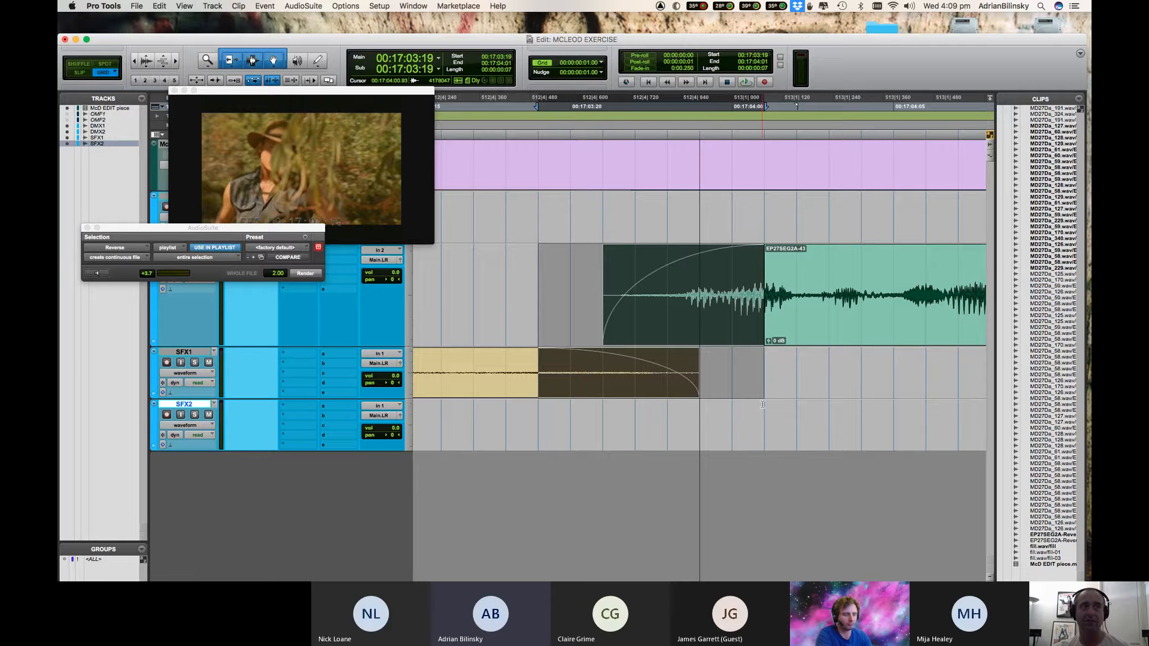
{"action": "key", "text": "ctrl+z"}
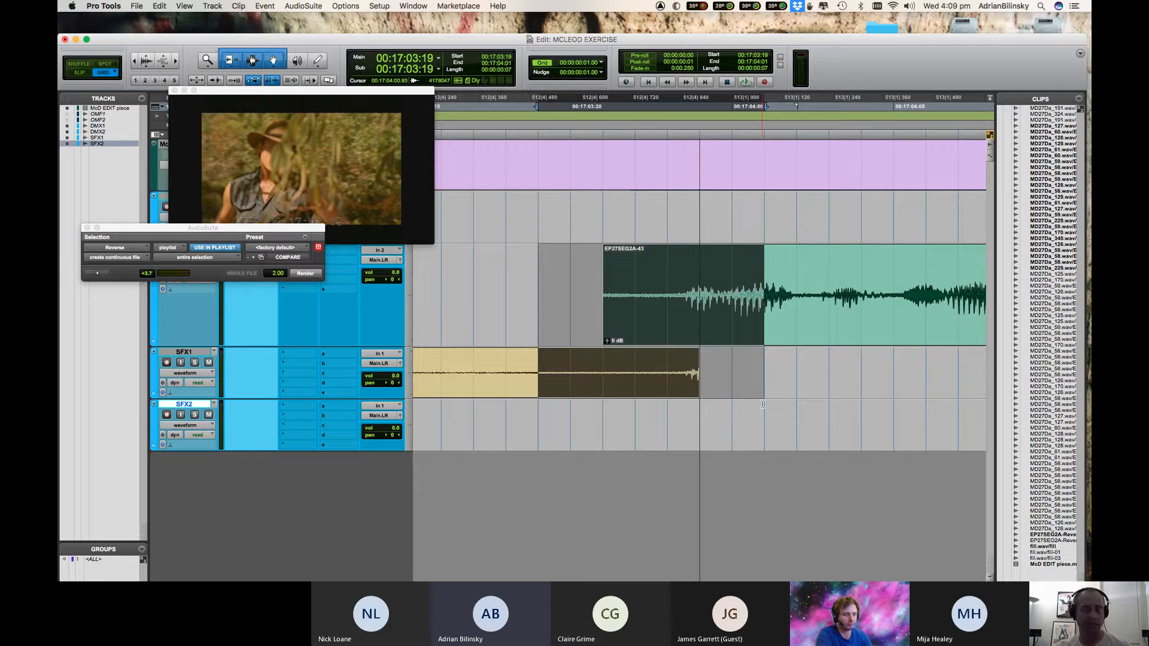
{"action": "key", "text": "ctrl+f"}
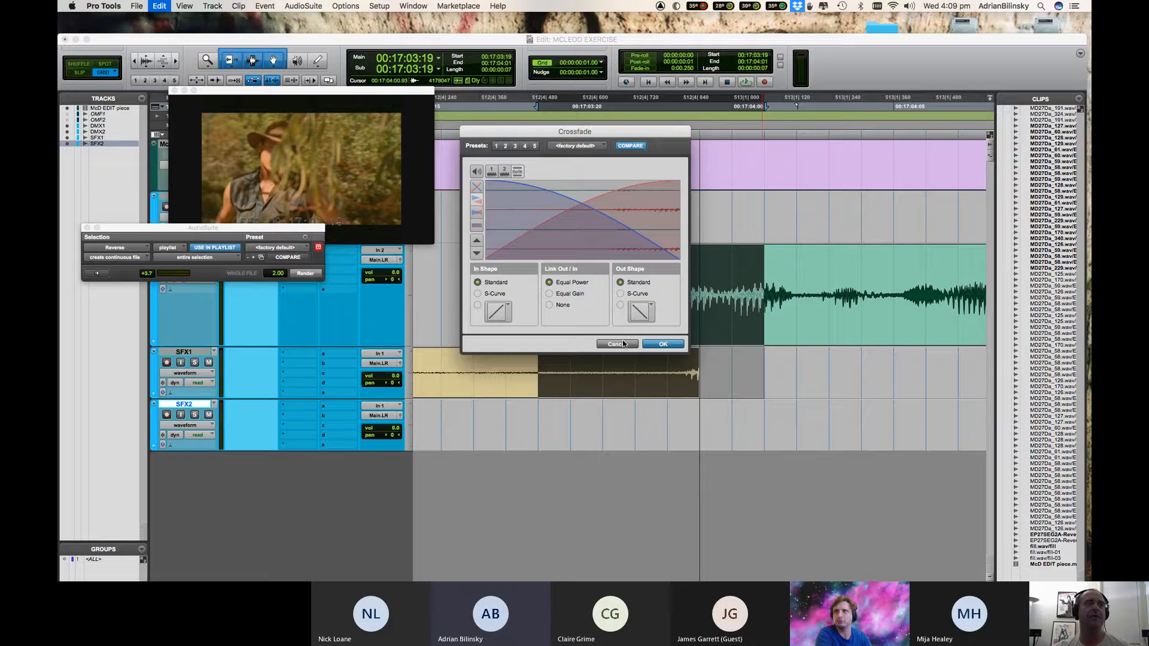
{"action": "left_click", "coordinate": [623, 344]}
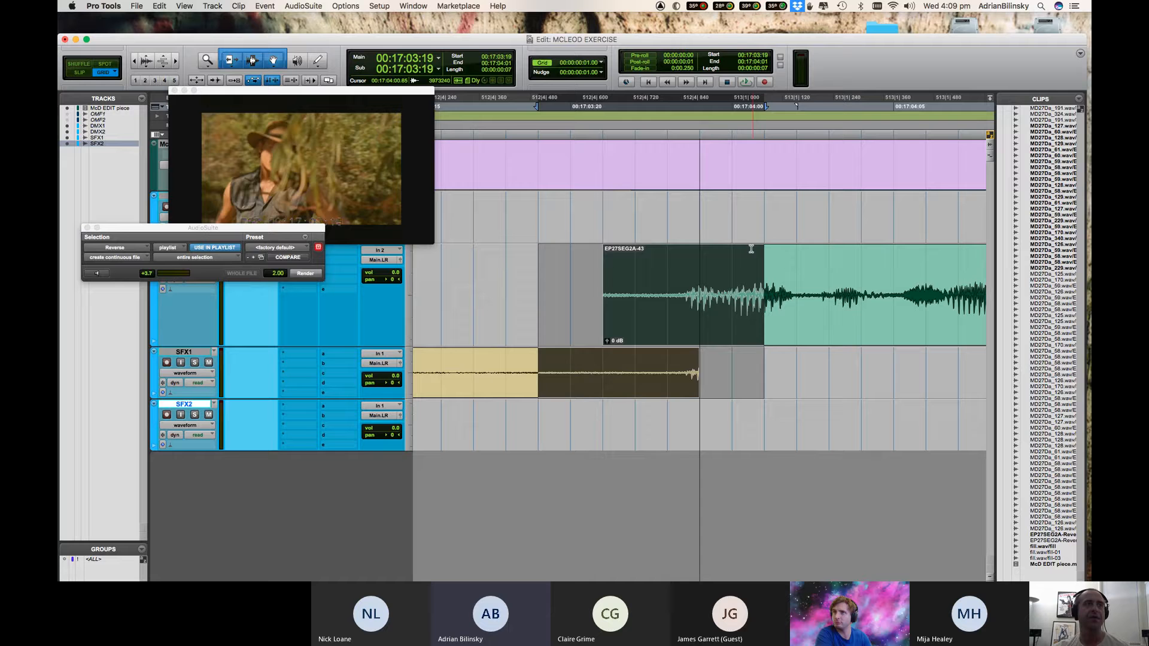
{"action": "left_click", "coordinate": [656, 262]}
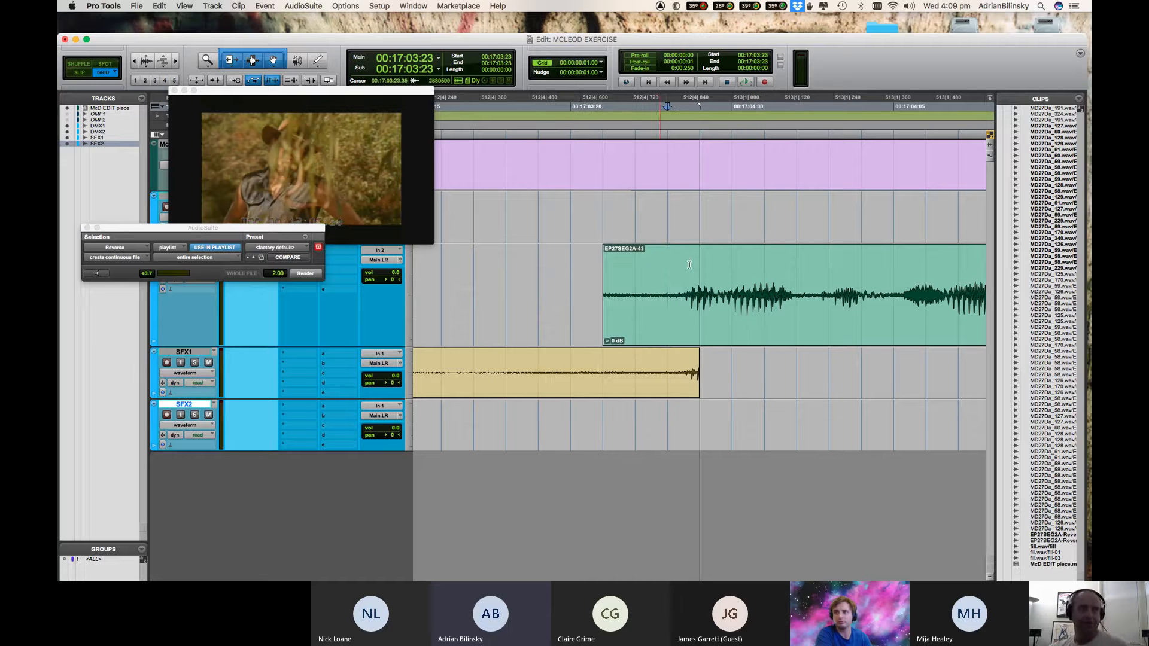
Extend the end of EP27SEG2A-43 to 00:17:05:11 and the start of EP27SEG2A-46 on SFX1 back to 00:17:05:08.
{"action": "key", "text": "super+bracketleft"}
{"action": "key", "text": "super+bracketleft"}
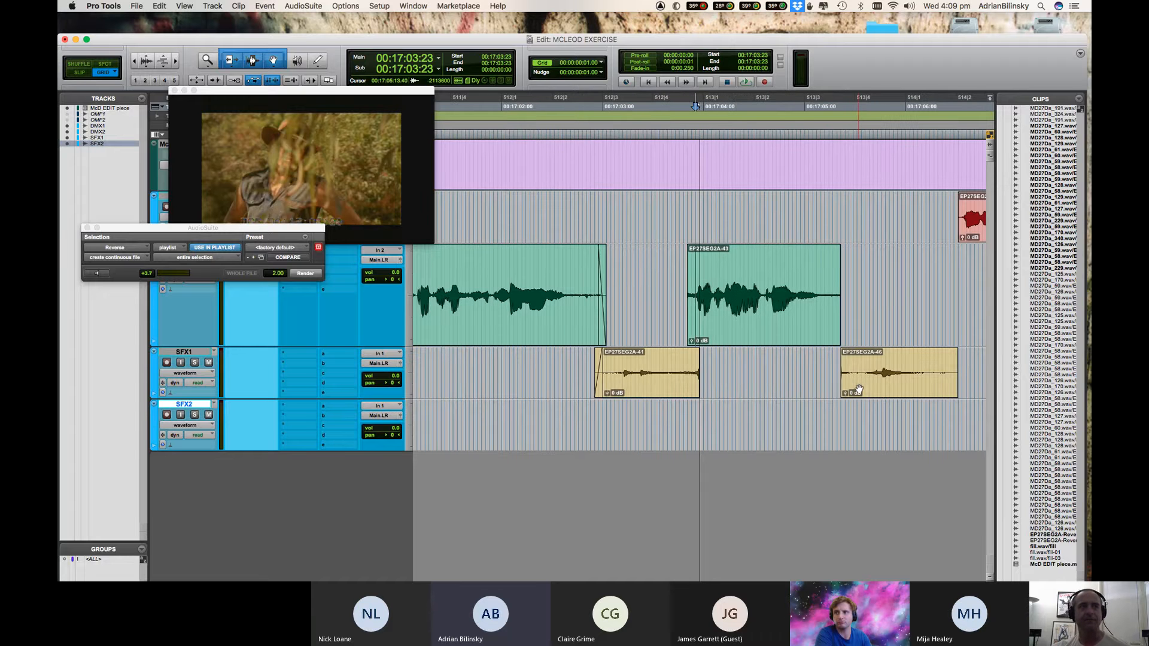
{"action": "left_click", "coordinate": [858, 390]}
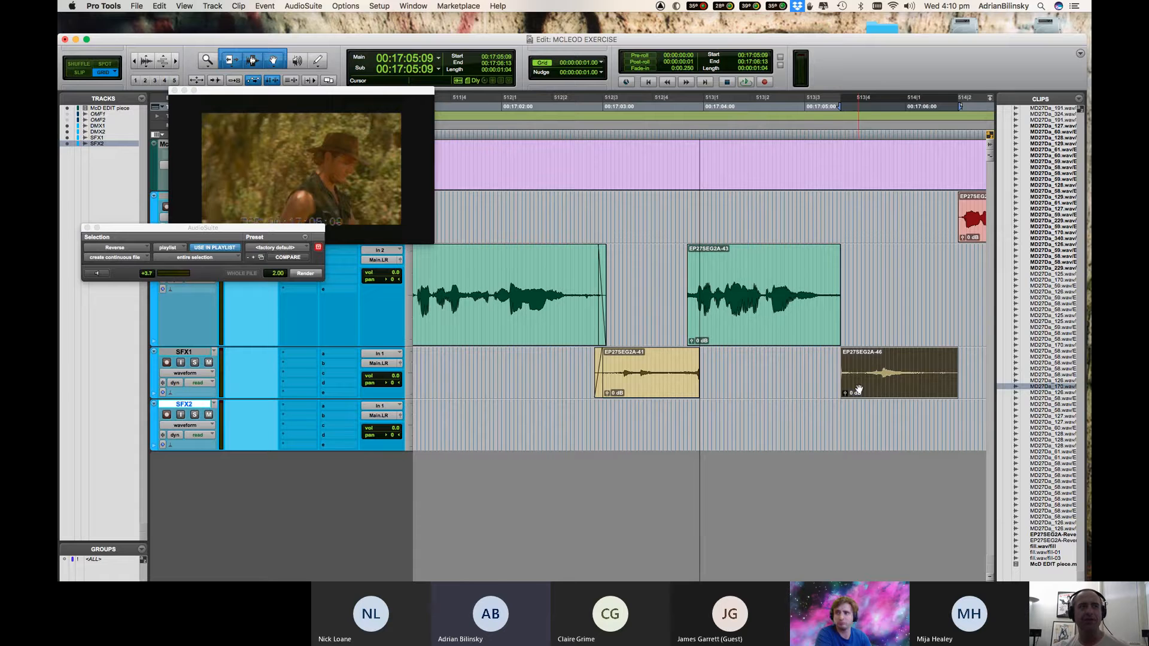
{"action": "key", "text": "super+bracketright"}
{"action": "key", "text": "super+bracketright"}
{"action": "key", "text": "super+bracketright"}
{"action": "key", "text": "super+bracketright"}
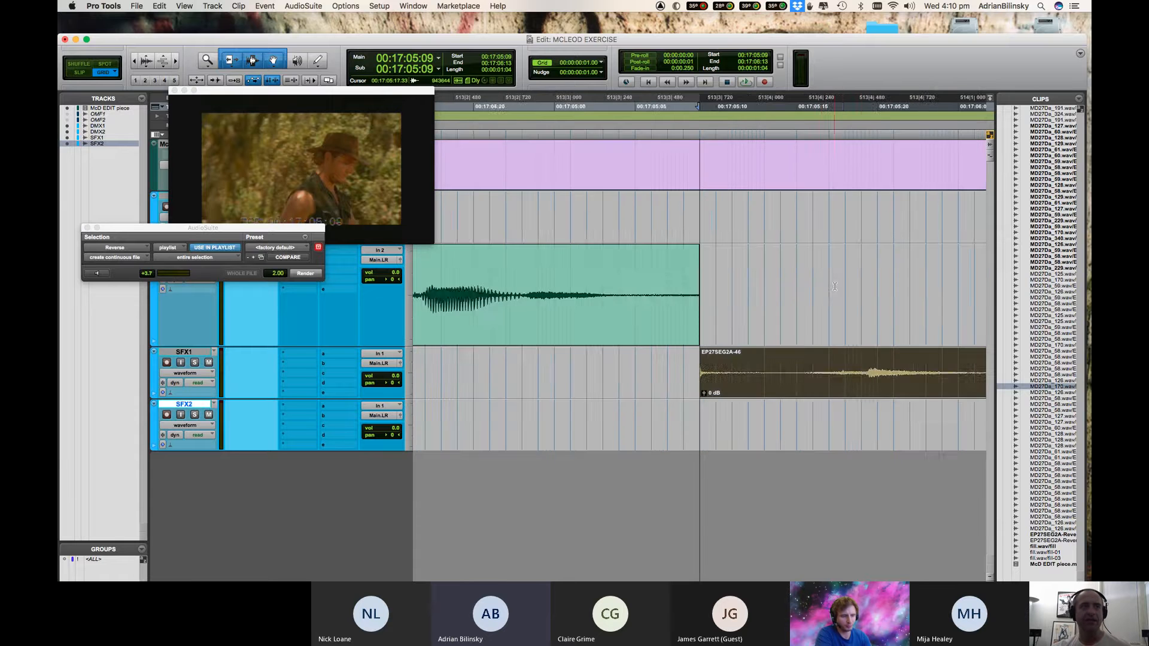
{"action": "left_click_drag", "start_coordinate": [696, 275], "coordinate": [829, 274]}
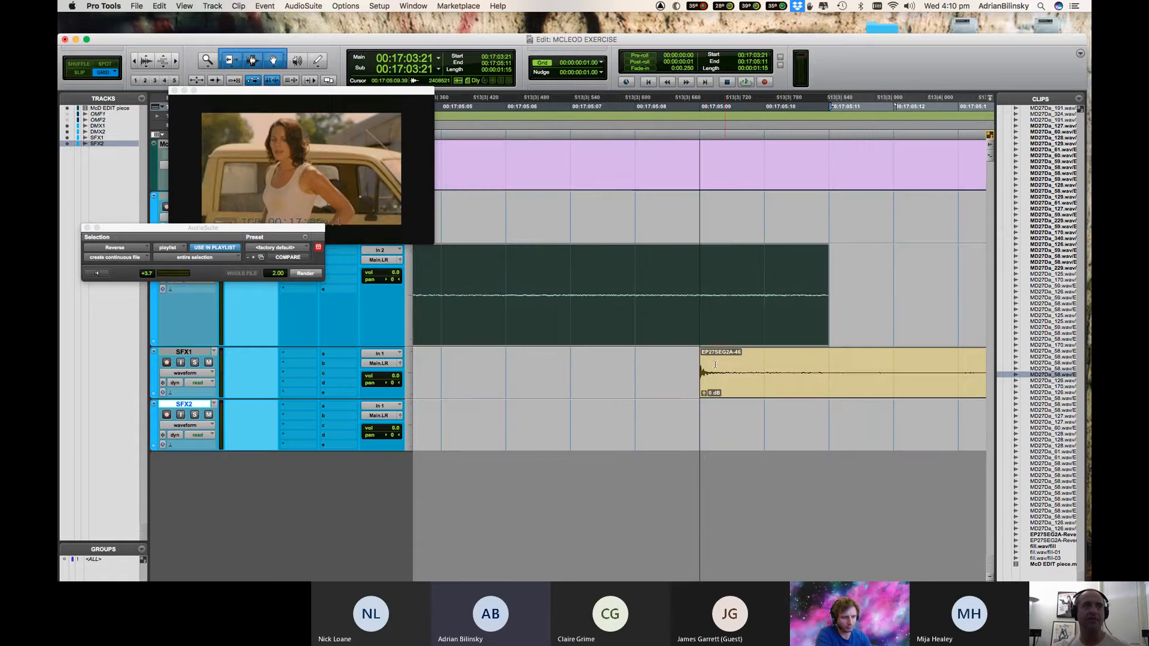
{"action": "left_click_drag", "start_coordinate": [706, 366], "coordinate": [641, 367]}
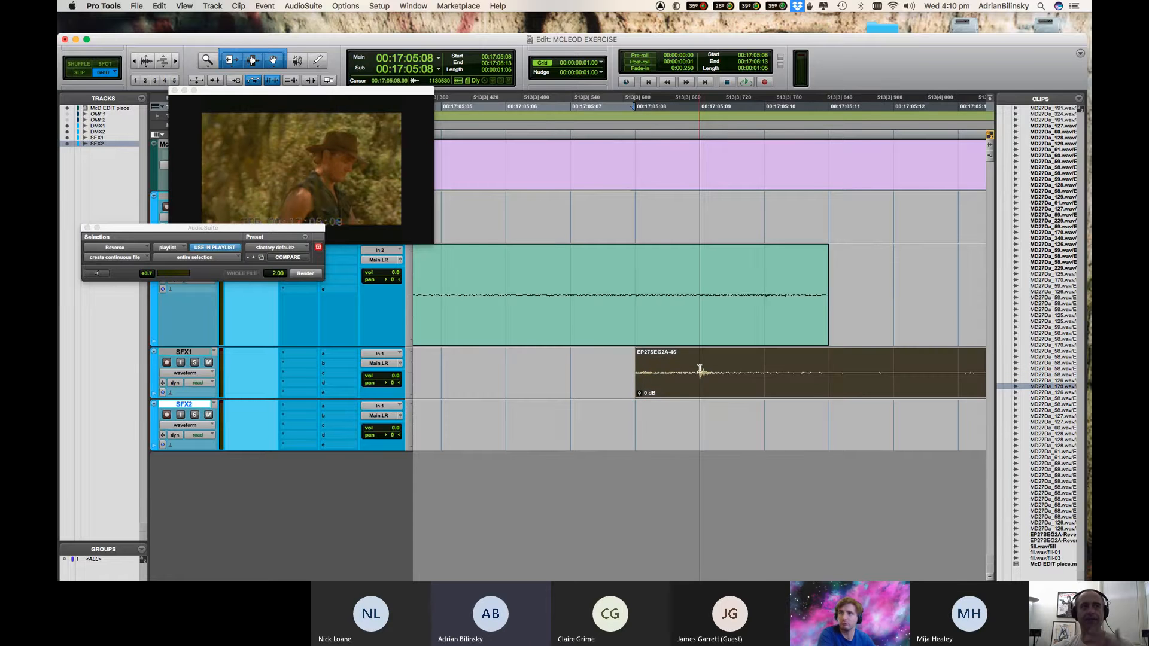
Create fades on the clip edges across a selection from 00:17:03:16 to 00:17:06:22 on DMX2 and SFX1.
{"action": "key", "text": "super+bracketleft"}
{"action": "key", "text": "super+bracketleft"}
{"action": "key", "text": "super+bracketleft"}
{"action": "key", "text": "super+bracketleft"}
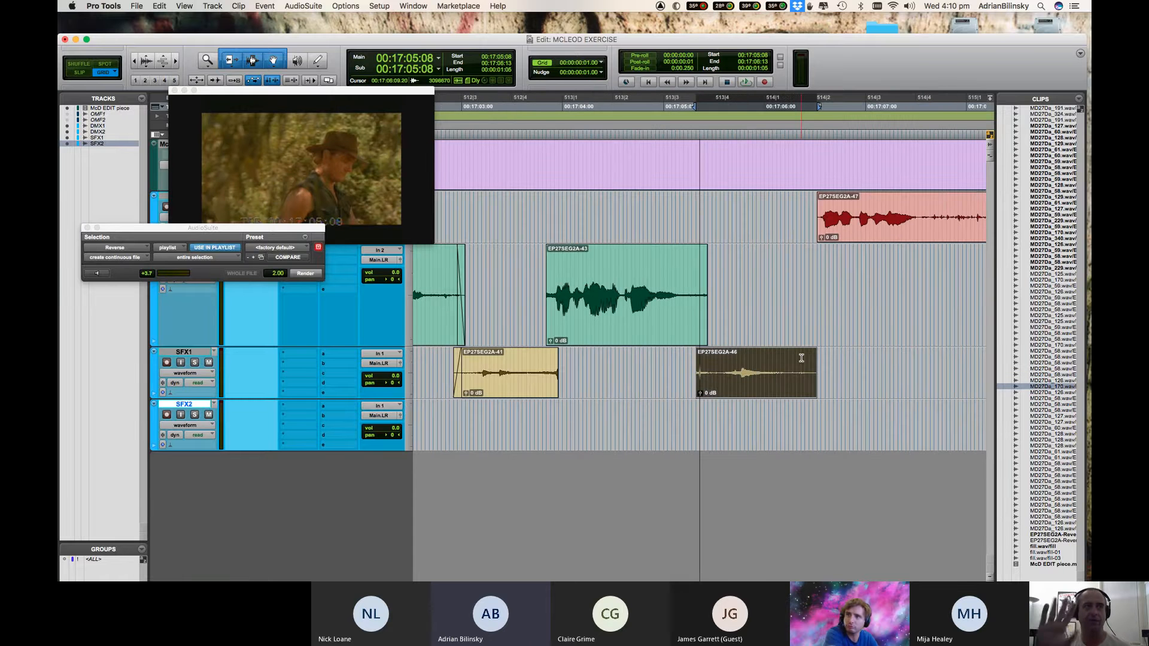
{"action": "left_click_drag", "start_coordinate": [527, 316], "coordinate": [858, 394]}
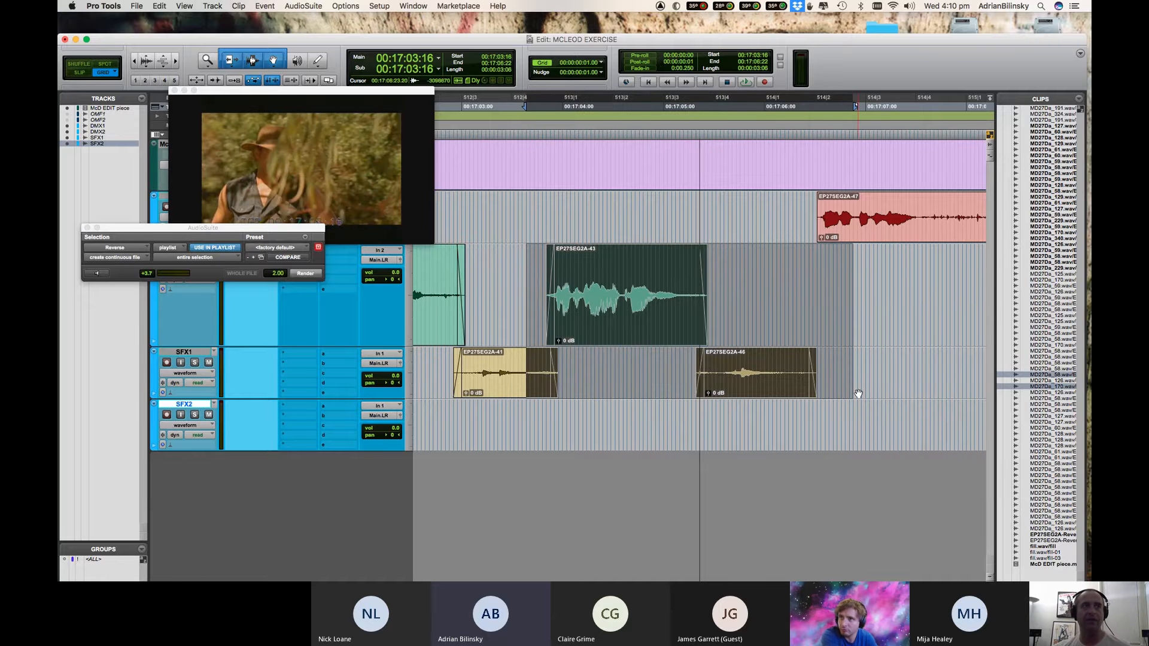
Examine the new fades where EP27SEG2A-41 on SFX1 overlaps EP27SEG2A-43 on DMX2, up close and in context.
{"action": "key", "text": "super+bracketright"}
{"action": "key", "text": "super+bracketright"}
{"action": "key", "text": "super+bracketright"}
{"action": "key", "text": "super+bracketright"}
{"action": "key", "text": "super+bracketleft"}
{"action": "key", "text": "super+bracketleft"}
{"action": "key", "text": "super+bracketleft"}
{"action": "key", "text": "super+bracketleft"}
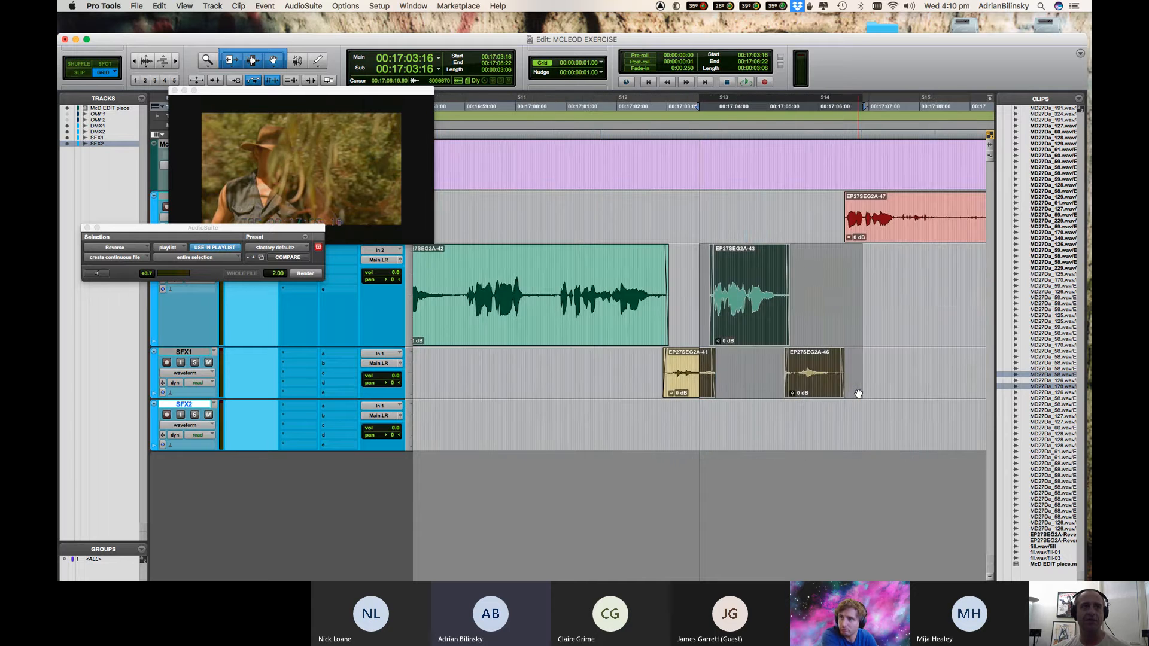
{"action": "key", "text": "super+bracketright"}
{"action": "key", "text": "super+bracketright"}
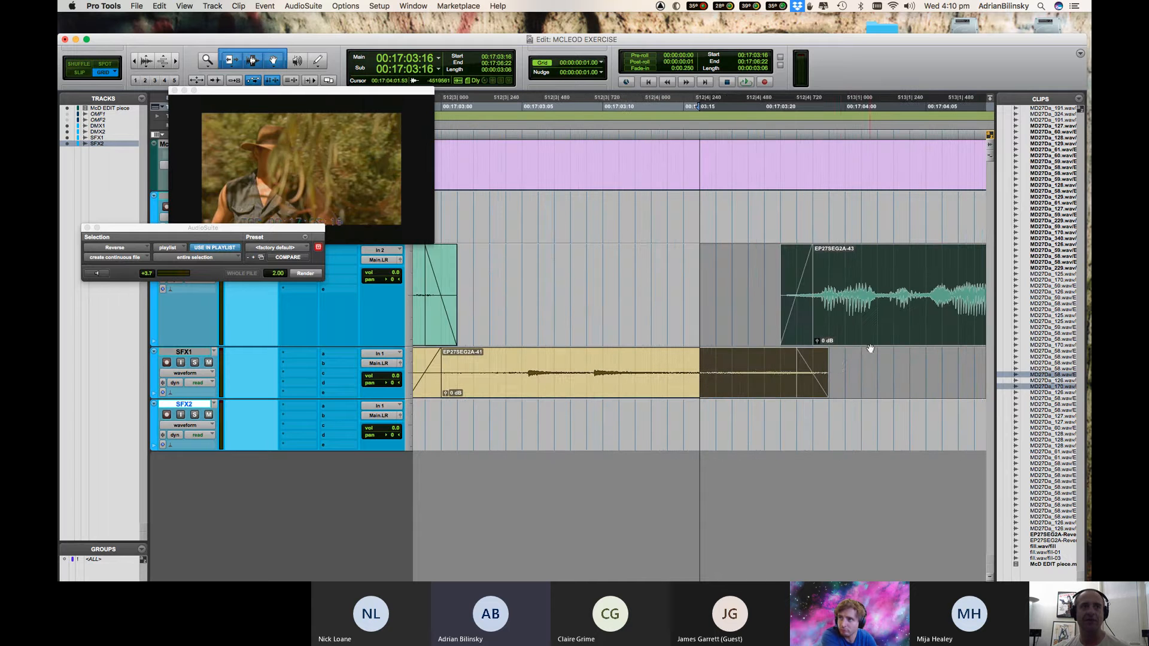
{"action": "key", "text": "super+bracketleft"}
{"action": "key", "text": "super+bracketleft"}
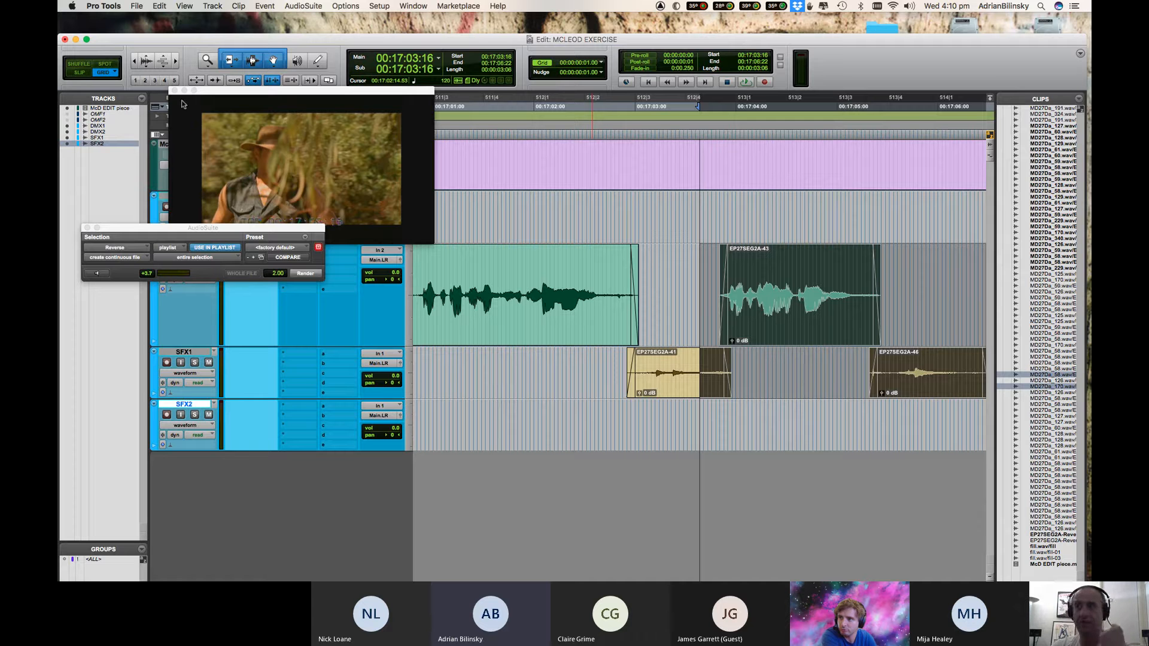
{"action": "left_click", "coordinate": [778, 354]}
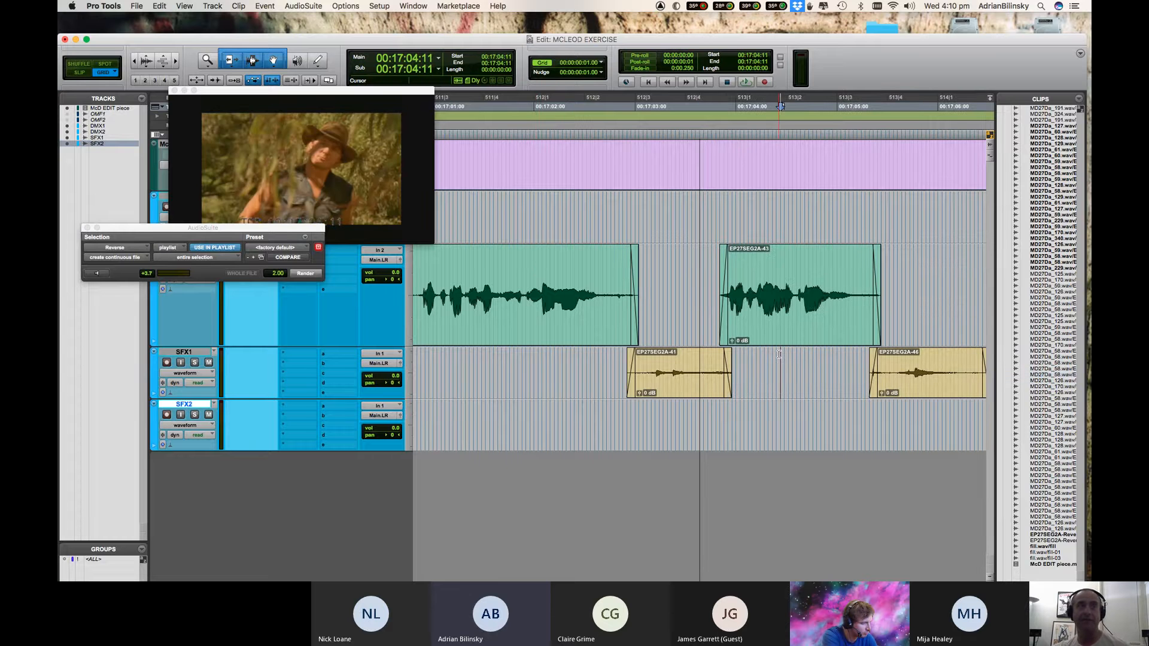
{"action": "left_click", "coordinate": [137, 6]}
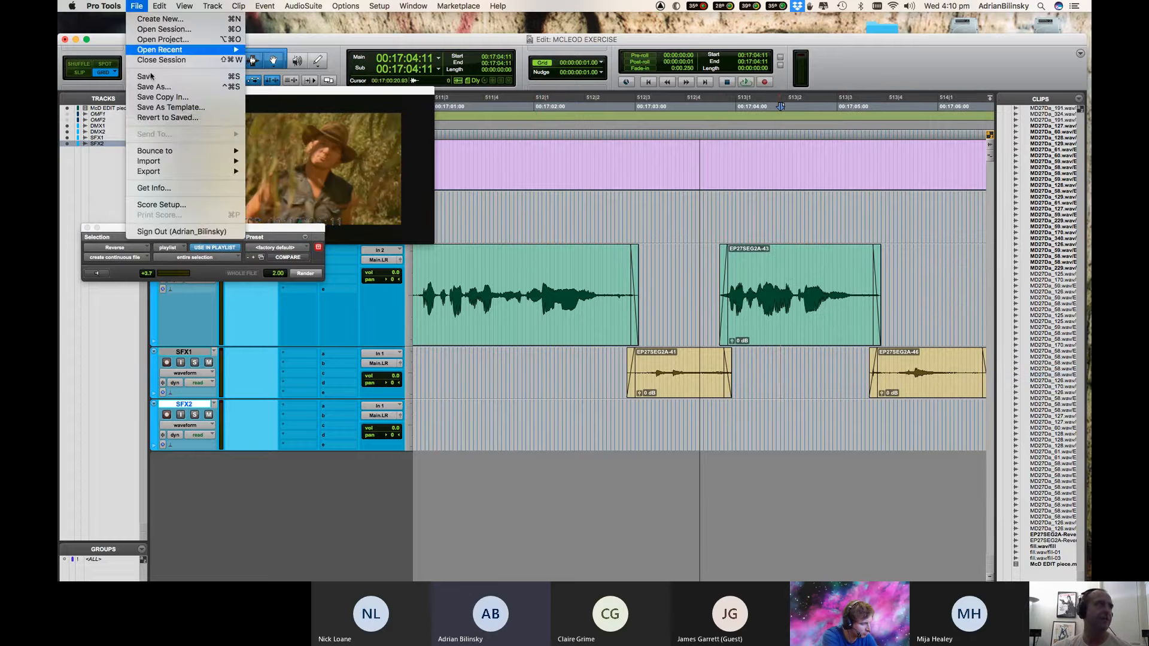
{"action": "mouse_move", "coordinate": [146, 162]}
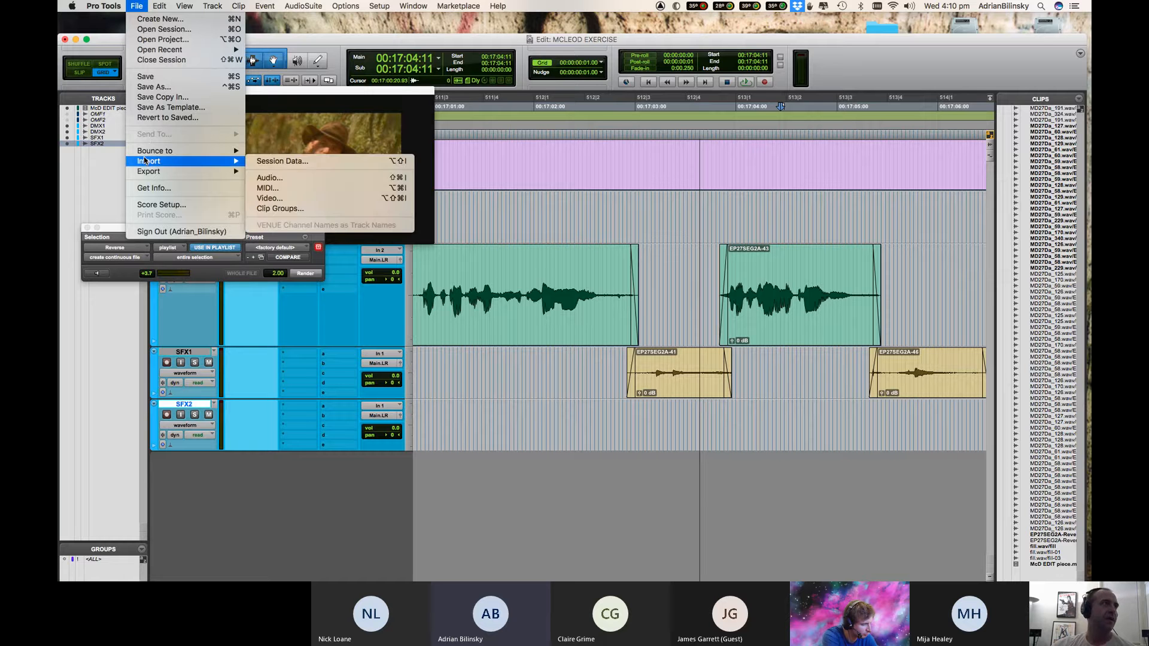
{"action": "left_click", "coordinate": [137, 5]}
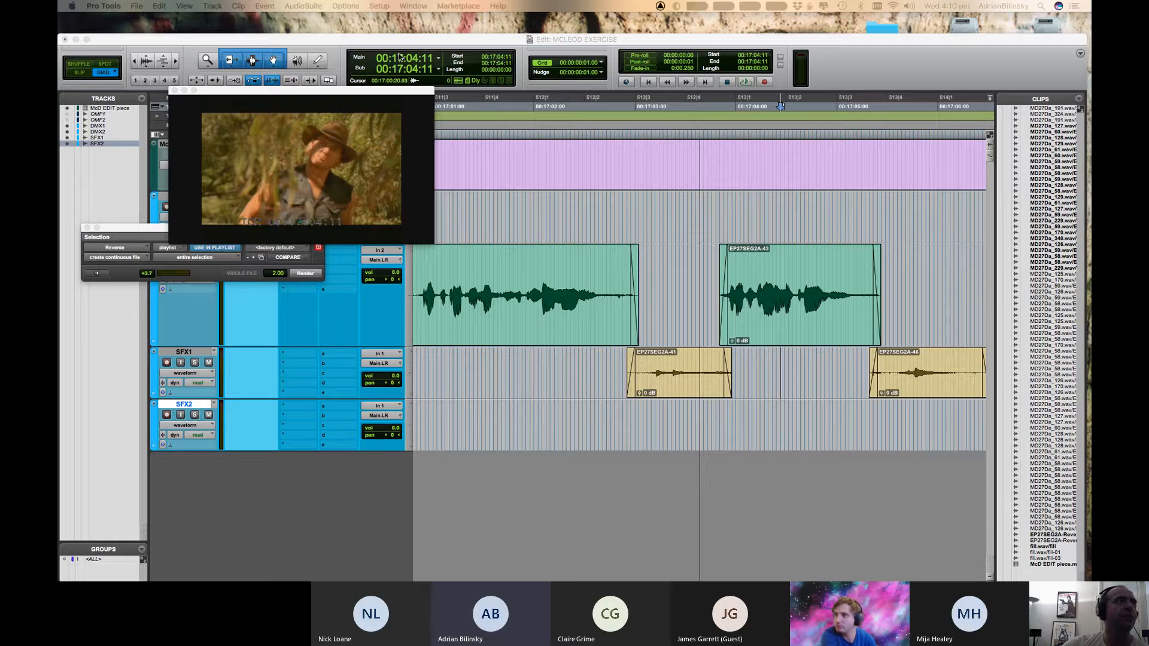
{"action": "left_click", "coordinate": [159, 6]}
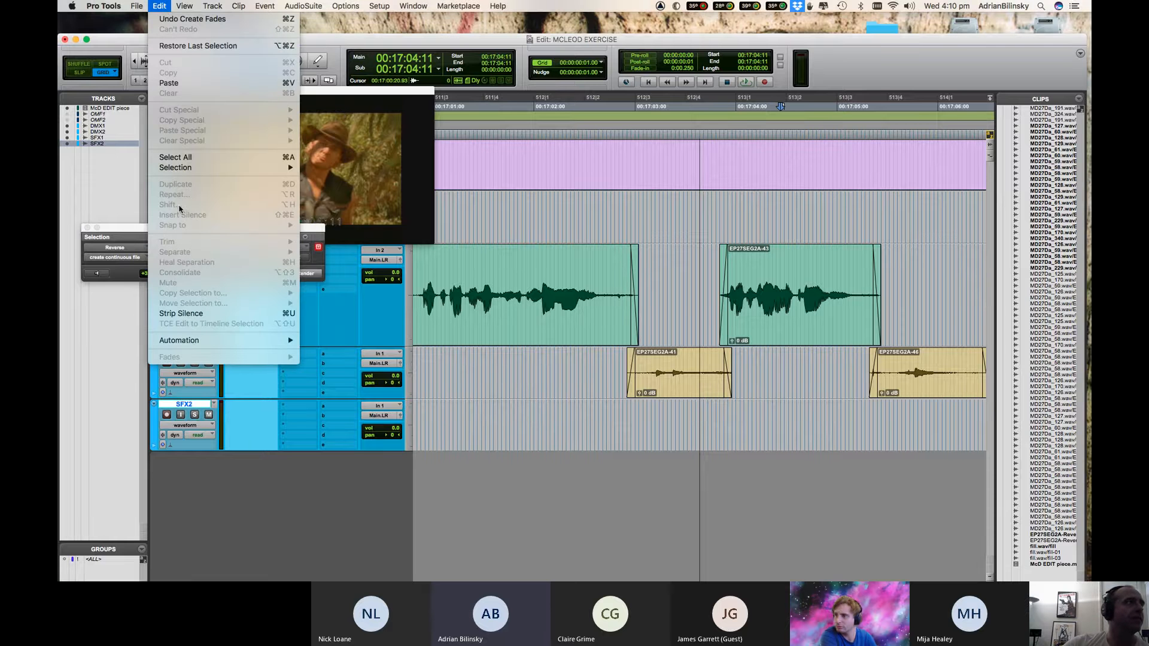
{"action": "mouse_move", "coordinate": [143, 7]}
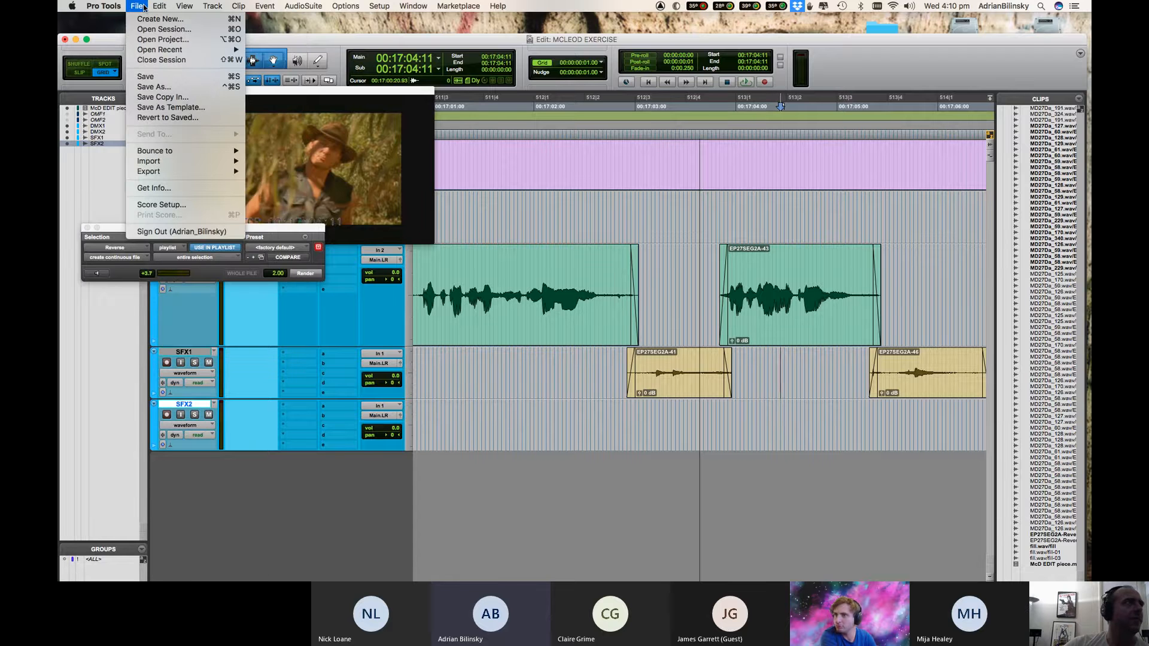
{"action": "mouse_move", "coordinate": [184, 7]}
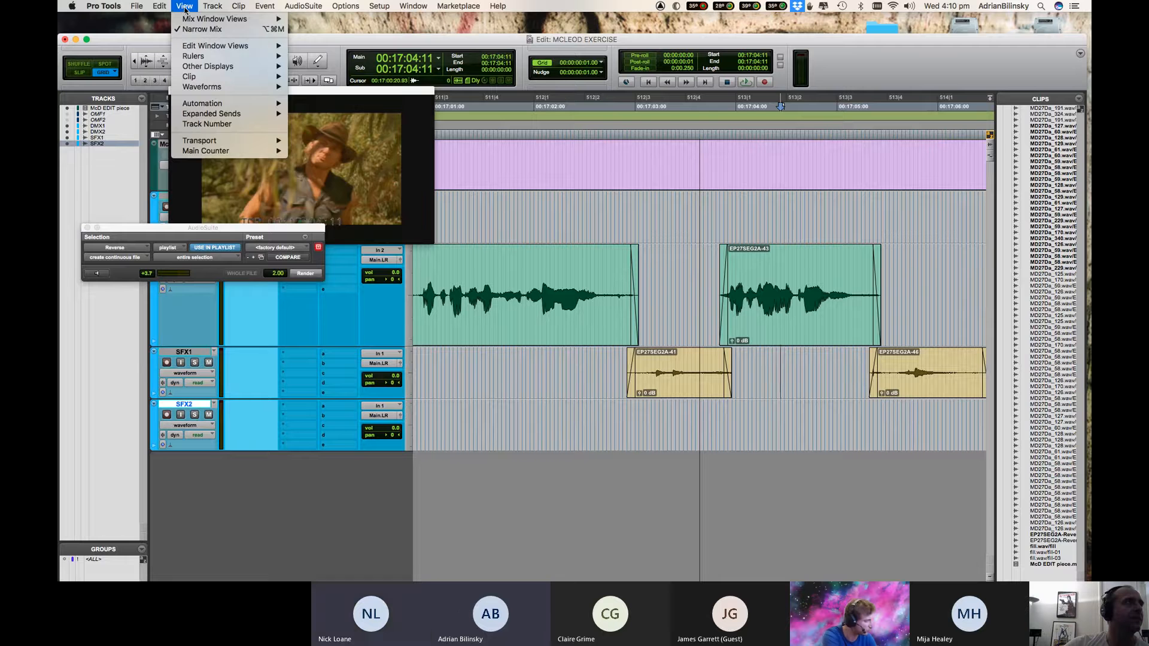
{"action": "left_click", "coordinate": [159, 5]}
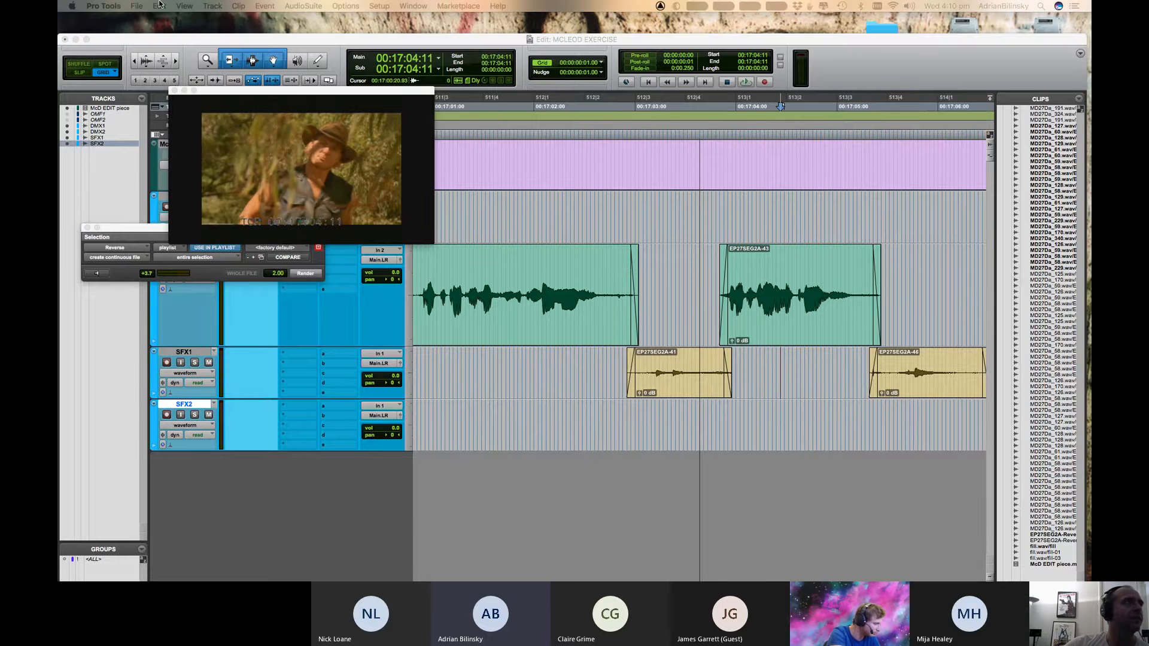
{"action": "left_click", "coordinate": [202, 40]}
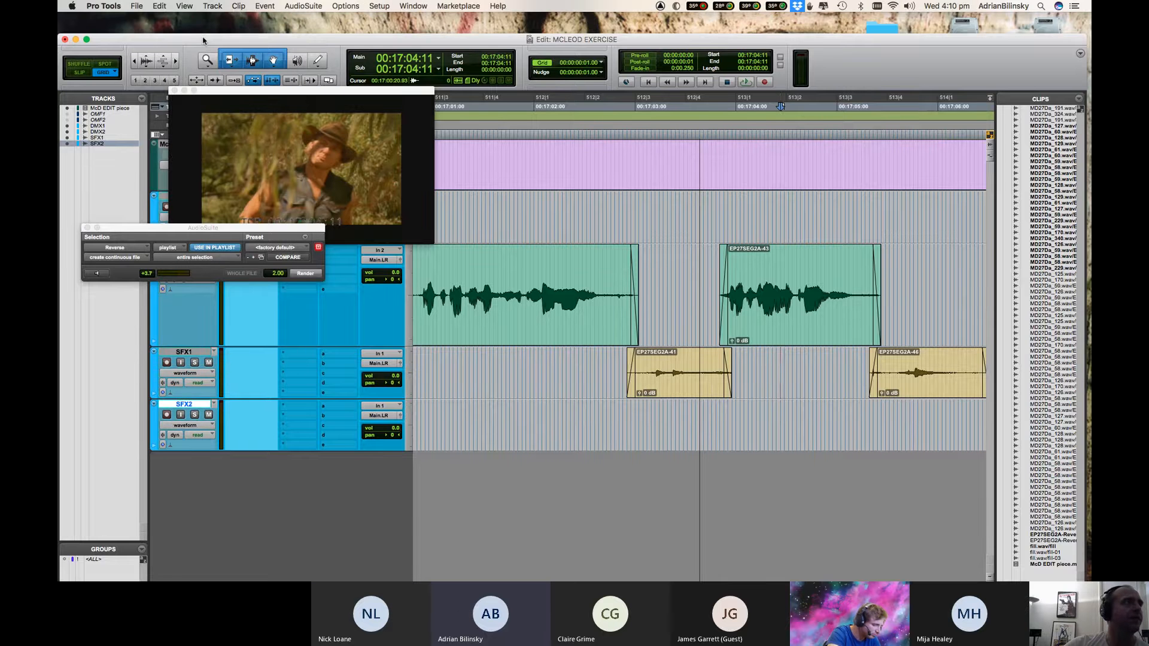
Close the AudioSuite Reverse window.
{"action": "left_click", "coordinate": [87, 228]}
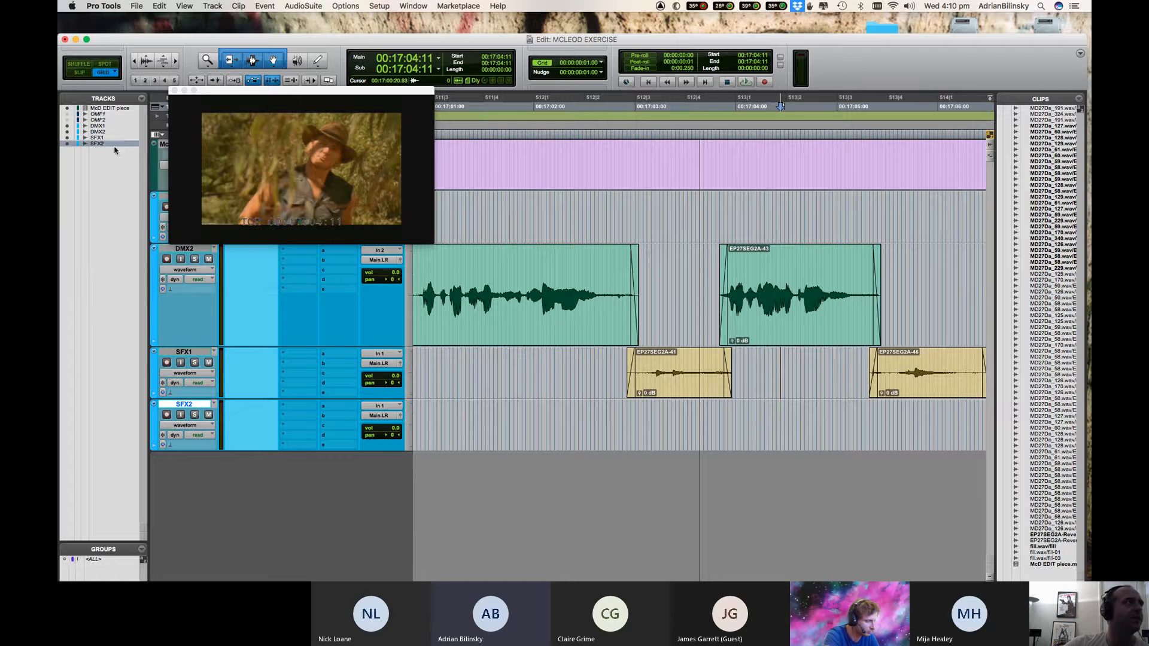
{"action": "left_click", "coordinate": [137, 6]}
{"action": "mouse_move", "coordinate": [159, 7]}
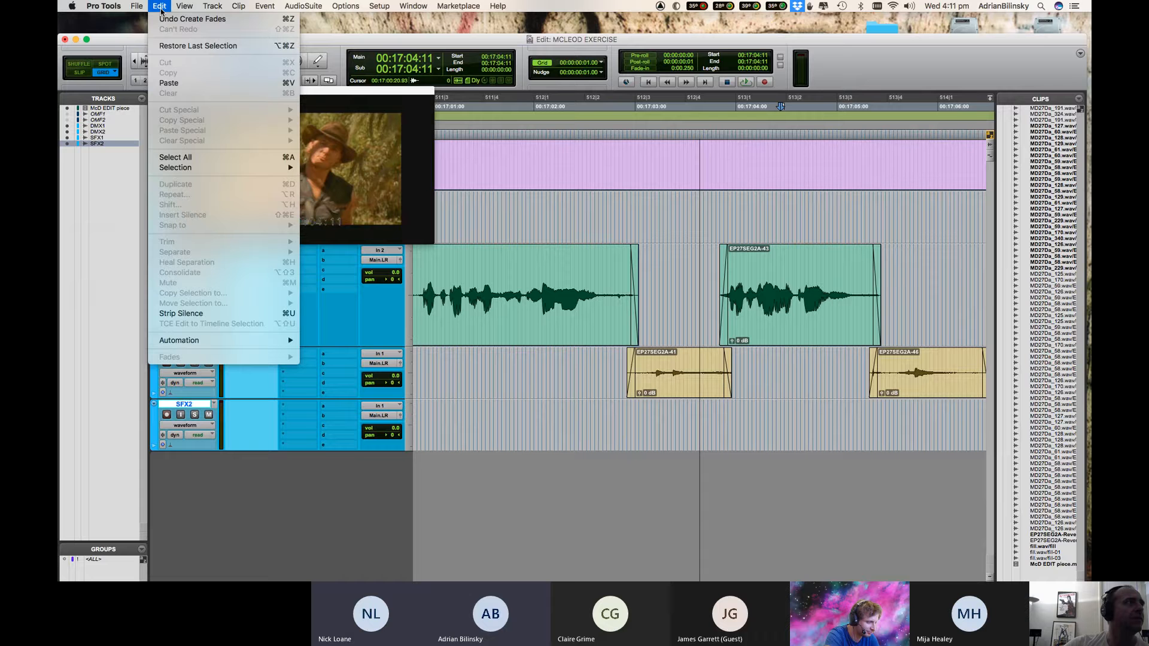
Select DMX2 and SFX1 from 00:17:03:15 to 00:17:05:19 and review the fade commands available for the selection.
{"action": "left_click", "coordinate": [716, 297]}
{"action": "left_click_drag", "start_coordinate": [695, 278], "coordinate": [914, 374]}
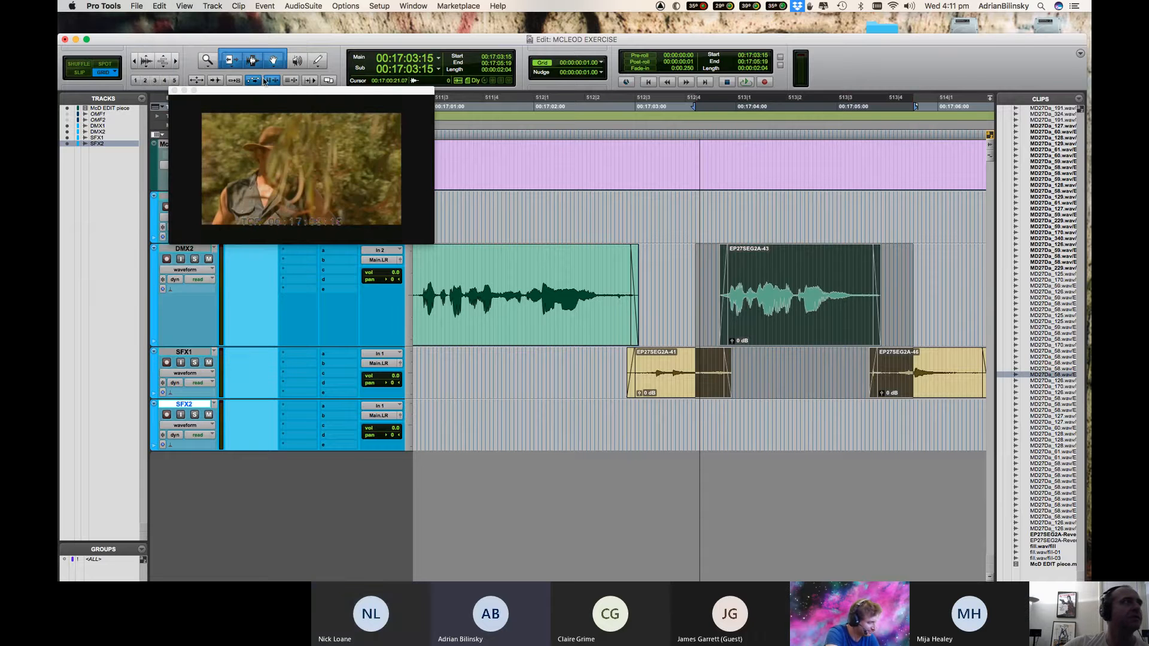
{"action": "left_click", "coordinate": [159, 5]}
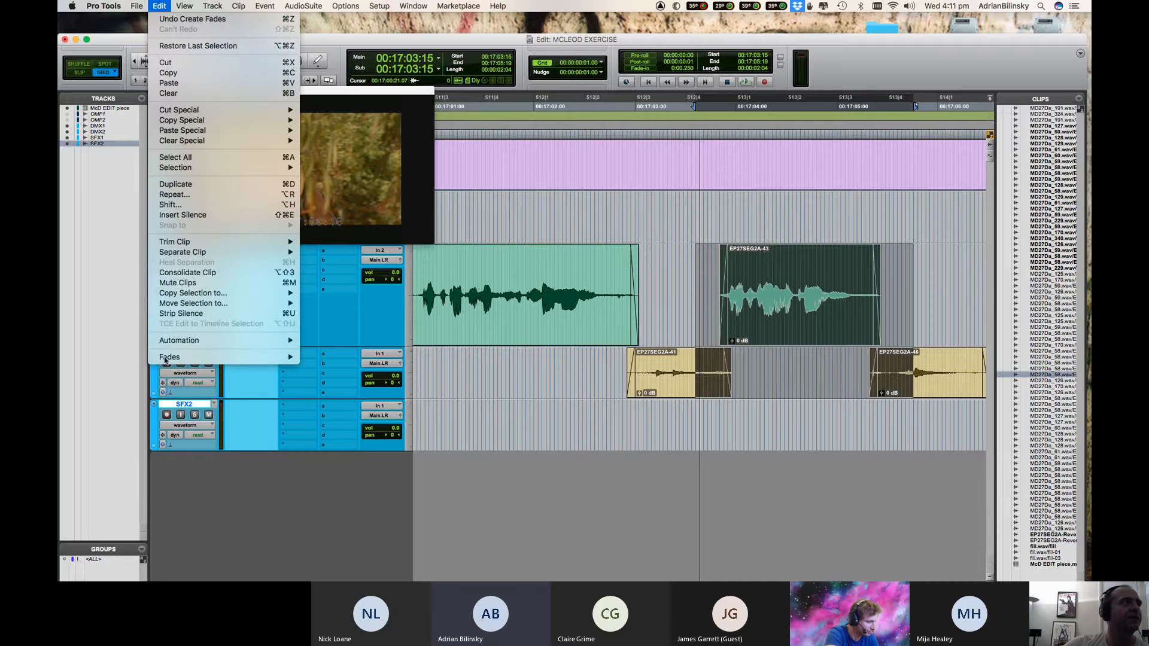
{"action": "mouse_move", "coordinate": [171, 361]}
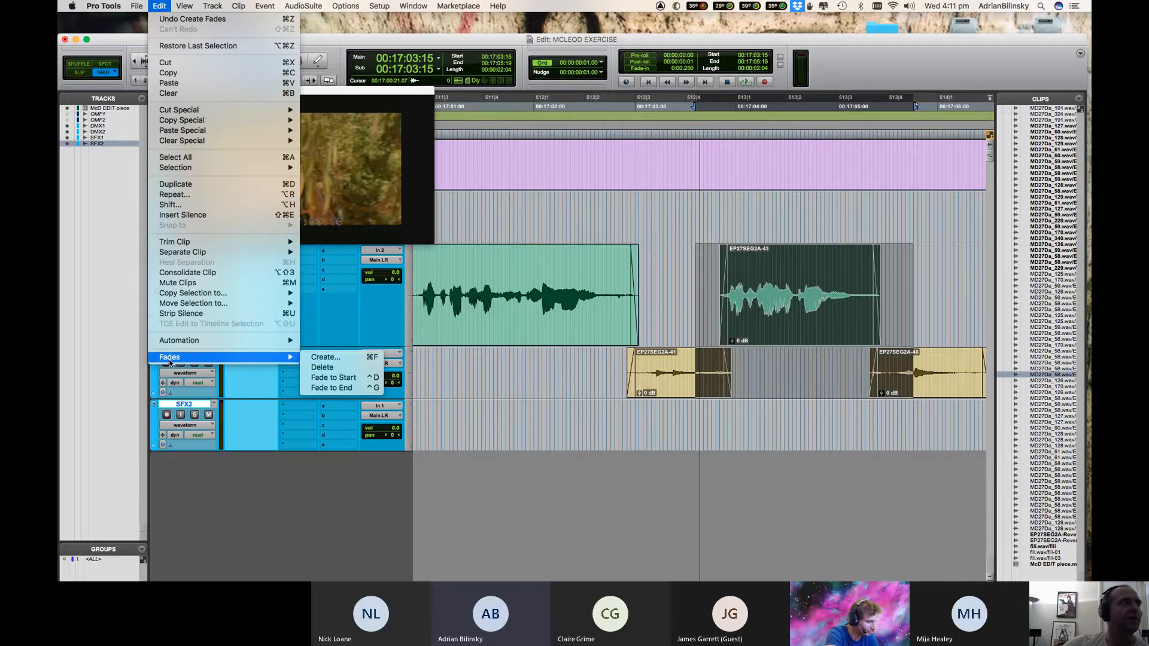
{"action": "left_click", "coordinate": [323, 358]}
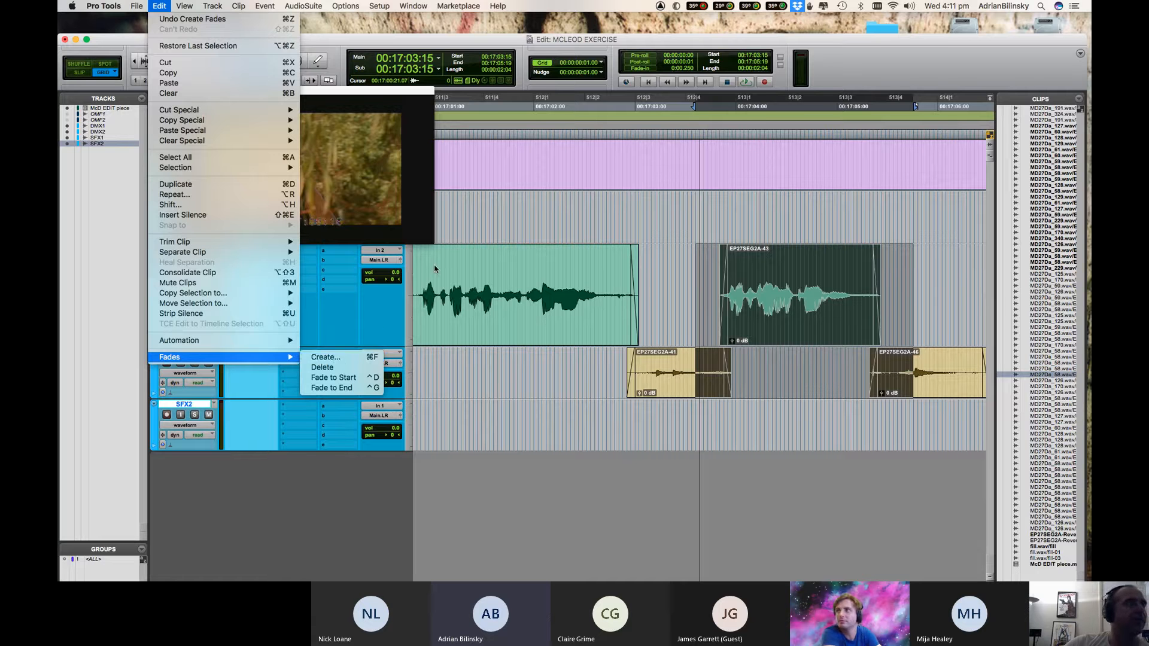
Inspect the default fade-in shape and slope in the Editing preferences without changing them.
{"action": "left_click", "coordinate": [413, 6]}
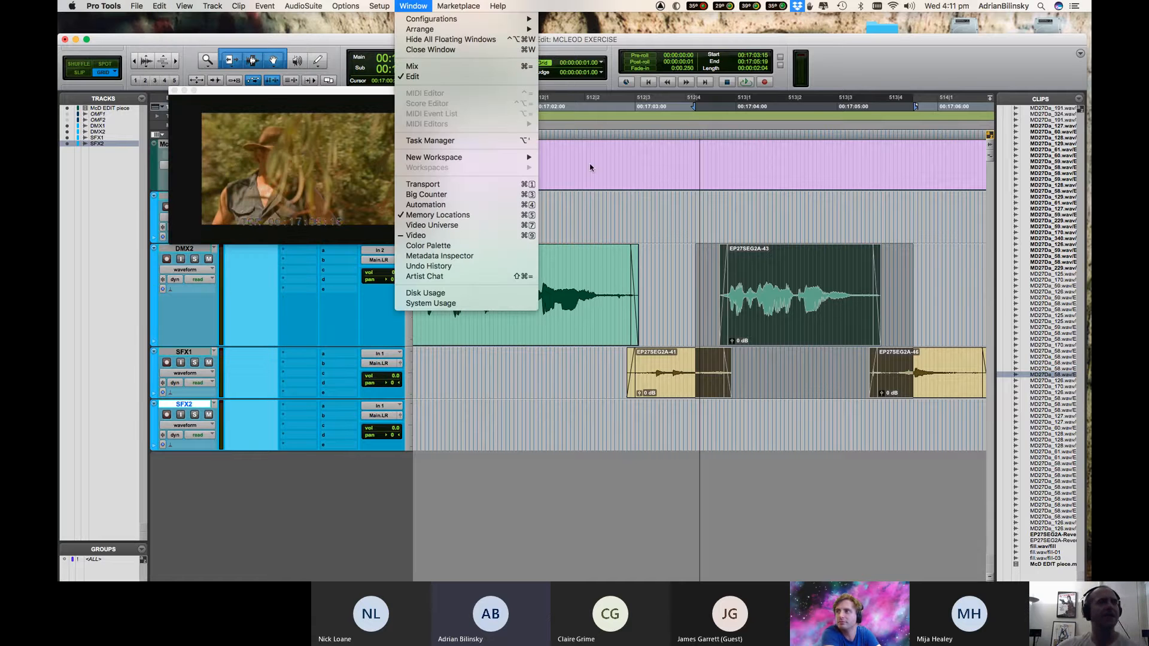
{"action": "left_click", "coordinate": [610, 201]}
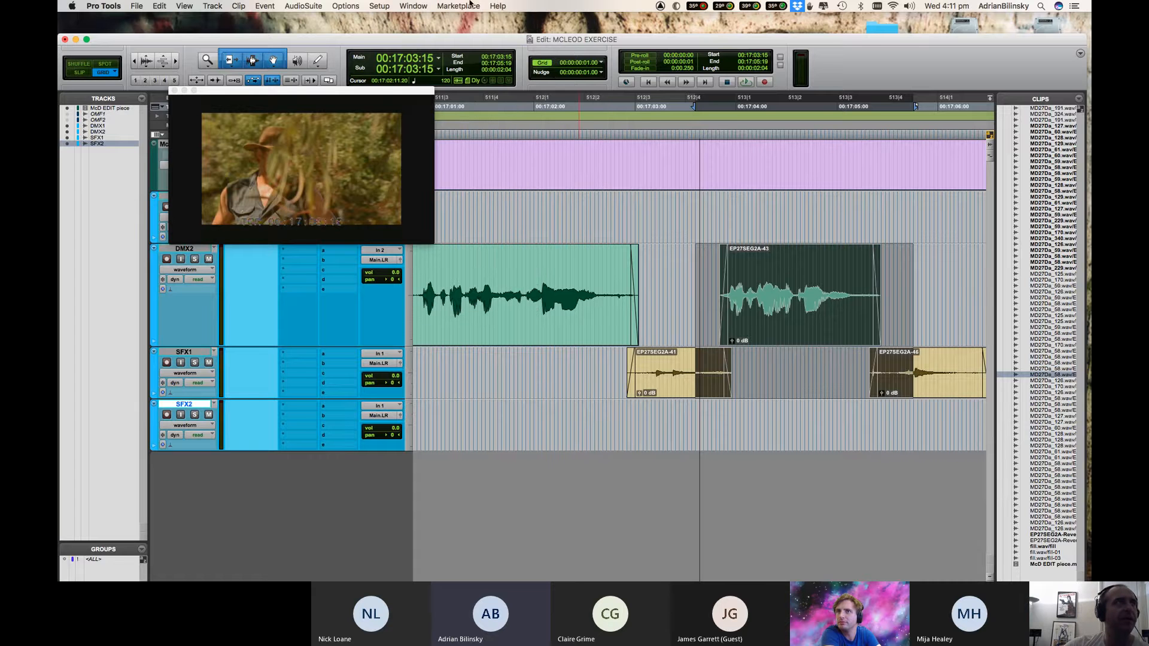
{"action": "left_click", "coordinate": [388, 6]}
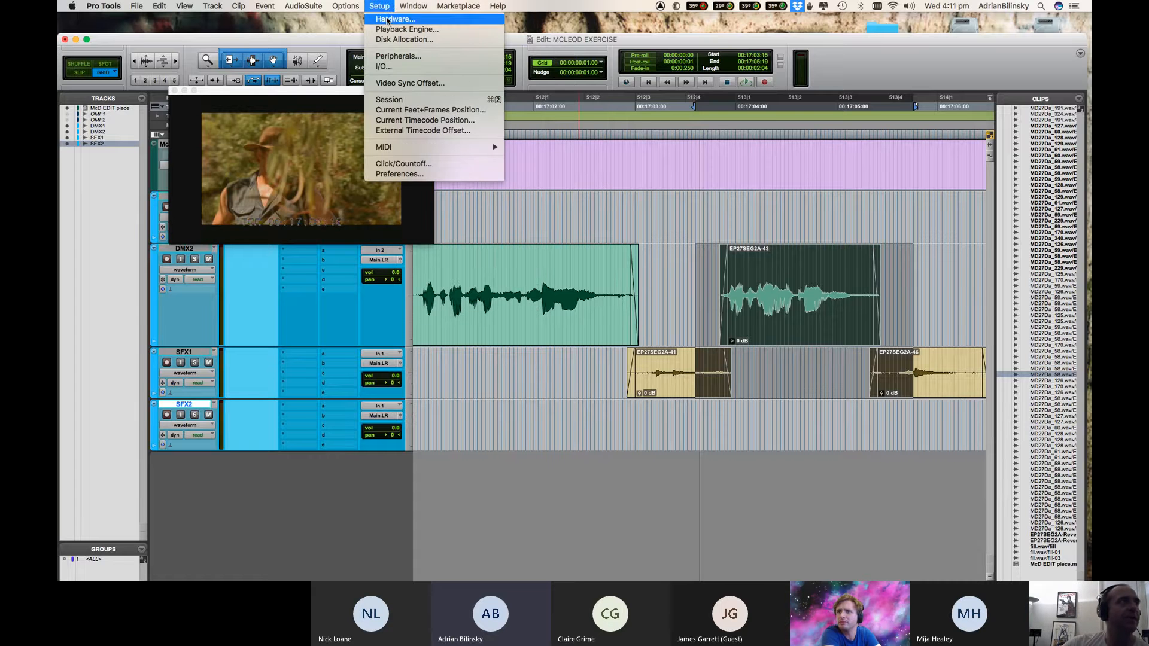
{"action": "mouse_move", "coordinate": [410, 7]}
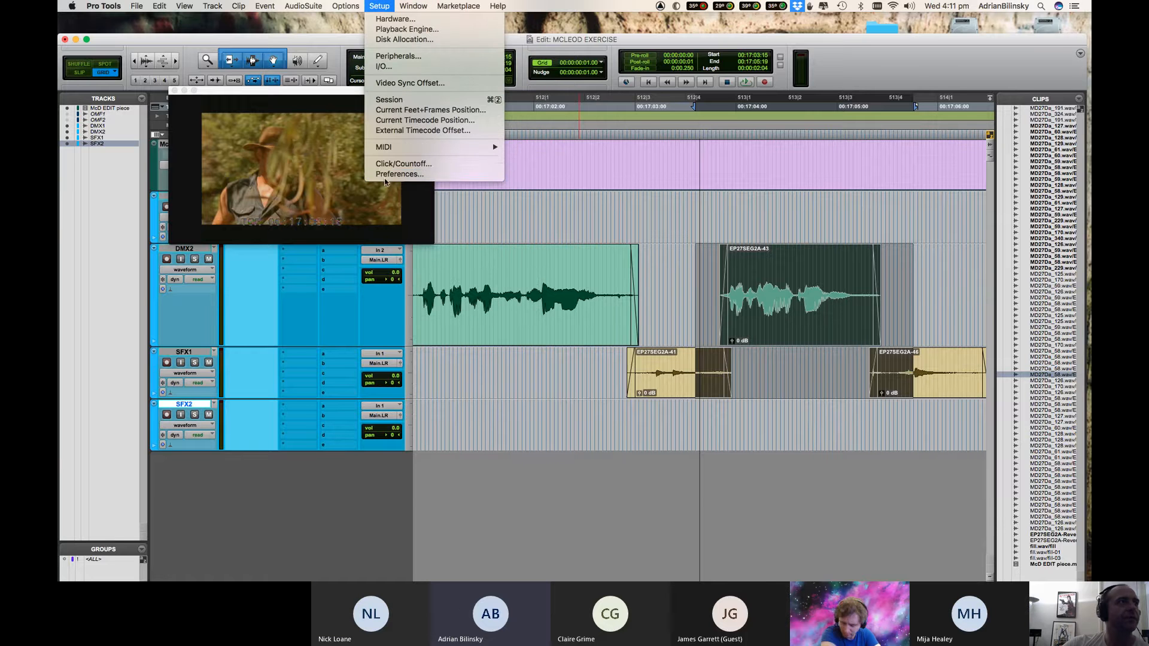
{"action": "left_click", "coordinate": [388, 174]}
{"action": "left_click", "coordinate": [479, 88]}
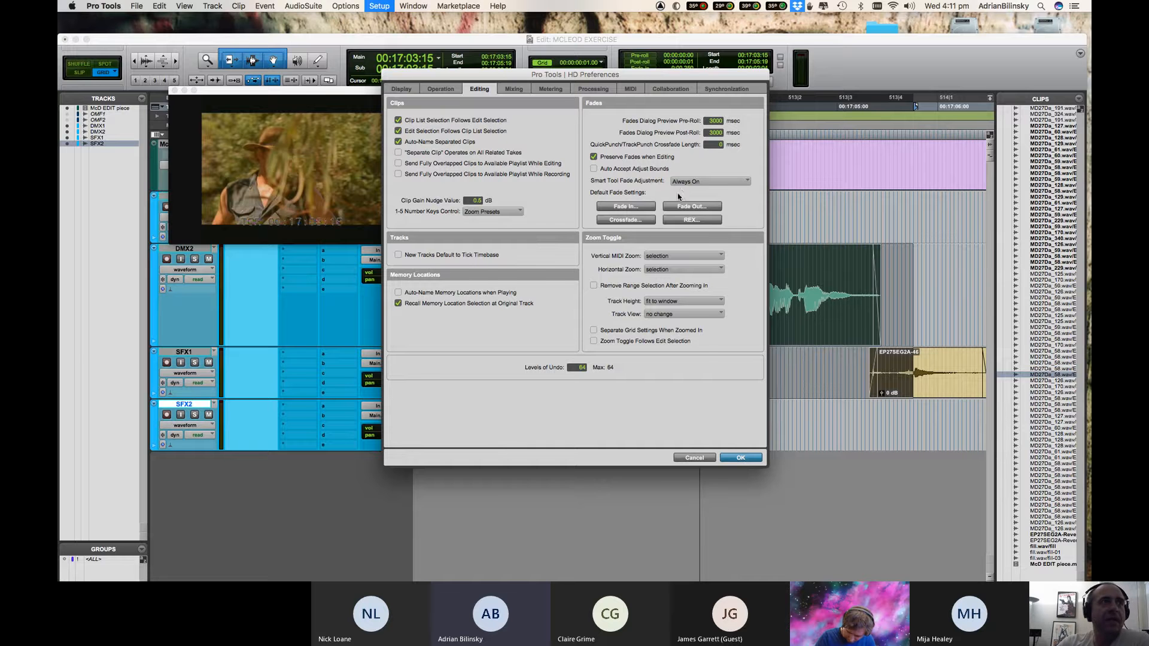
{"action": "left_click", "coordinate": [628, 207]}
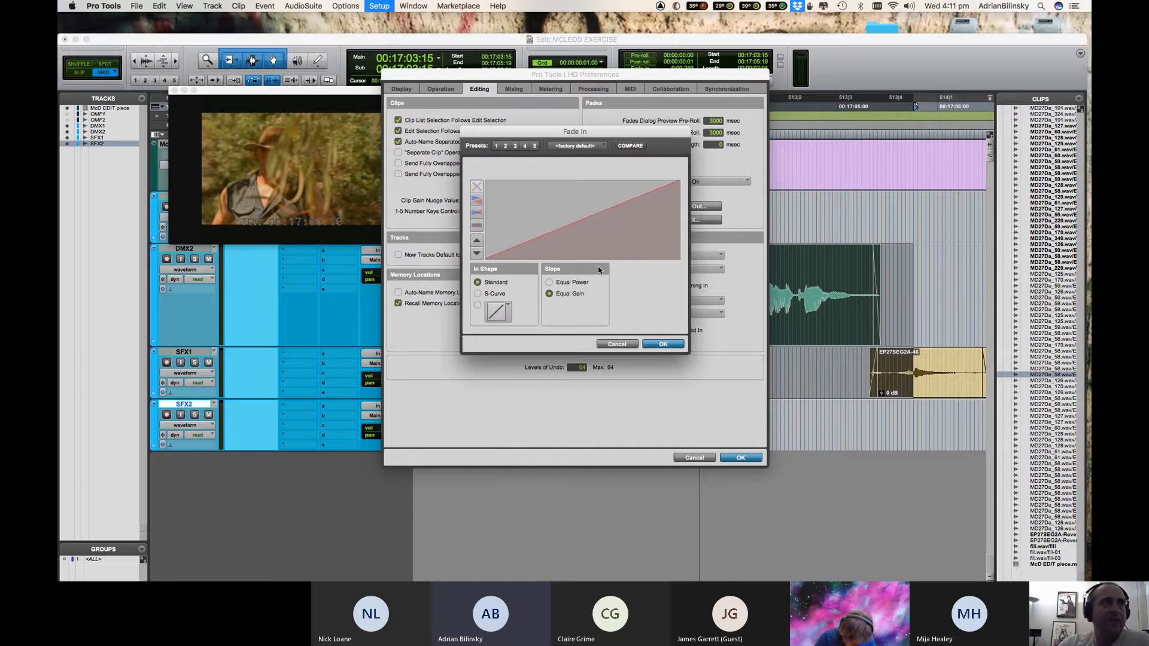
{"action": "left_click", "coordinate": [618, 344]}
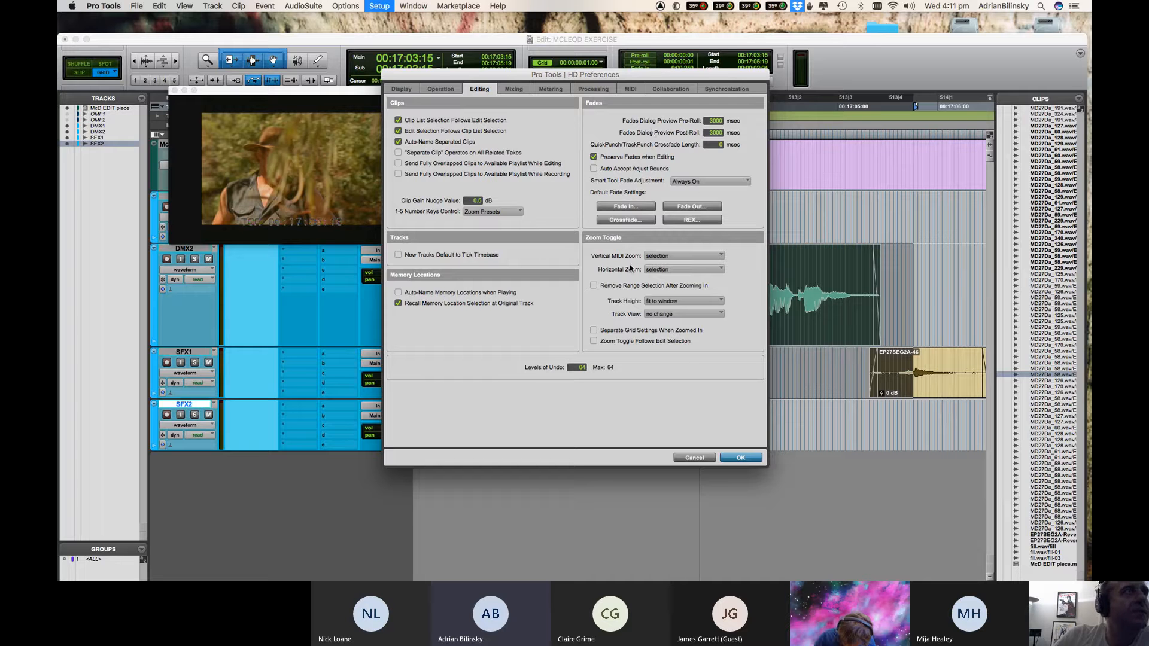
Close the preferences and place the edit cursor at 00:17:06:12 on DMX2.
{"action": "left_click", "coordinate": [743, 458]}
{"action": "key", "text": "r"}
{"action": "key", "text": "r"}
{"action": "left_click", "coordinate": [770, 290]}
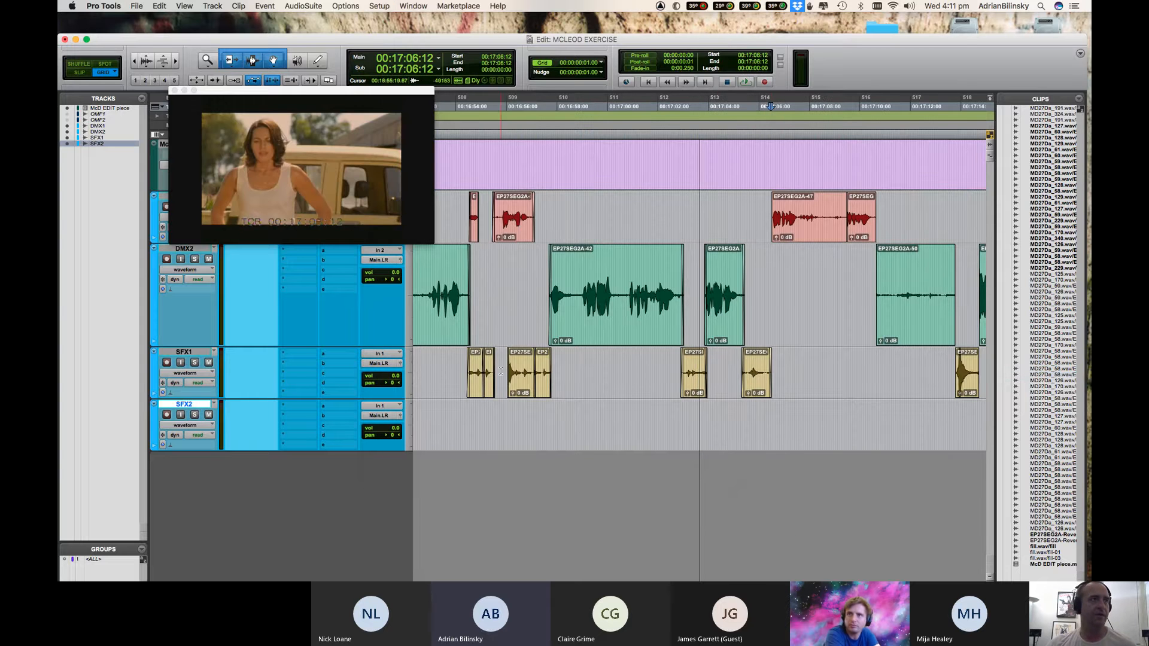
Try linear fade-in and fade-out shapes in Batch Fades for the SFX1 clips selected from 00:16:55:20 to 00:16:58:00.
{"action": "left_click_drag", "start_coordinate": [502, 366], "coordinate": [557, 366]}
{"action": "key", "text": "super+f"}
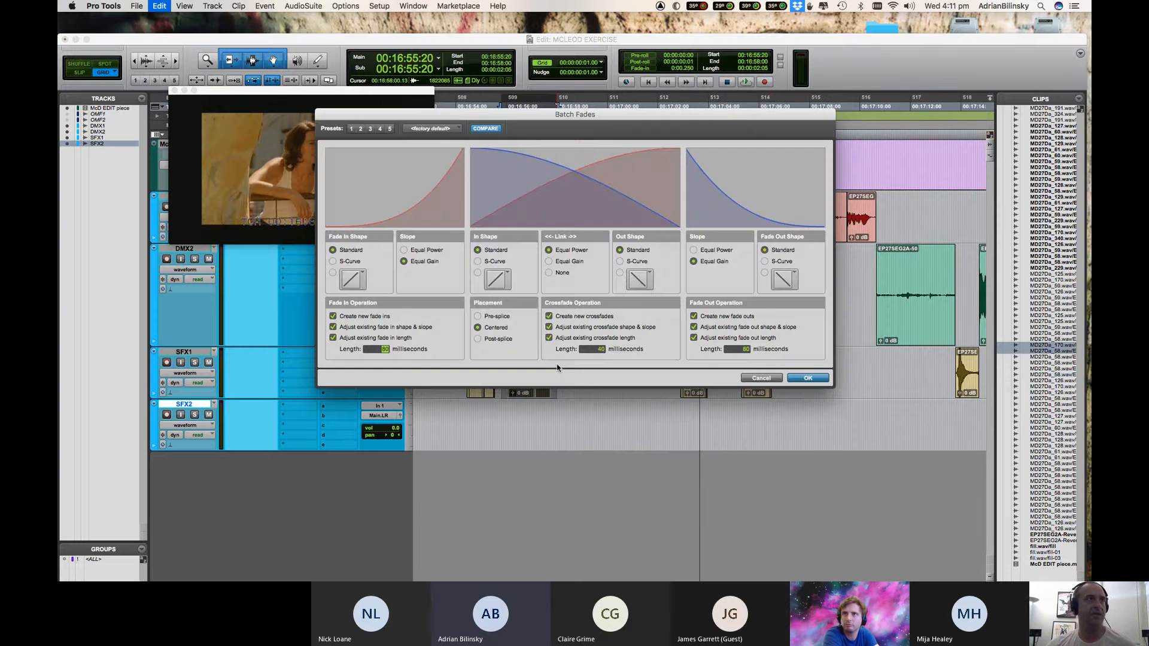
{"action": "left_click_drag", "start_coordinate": [601, 122], "coordinate": [611, 231]}
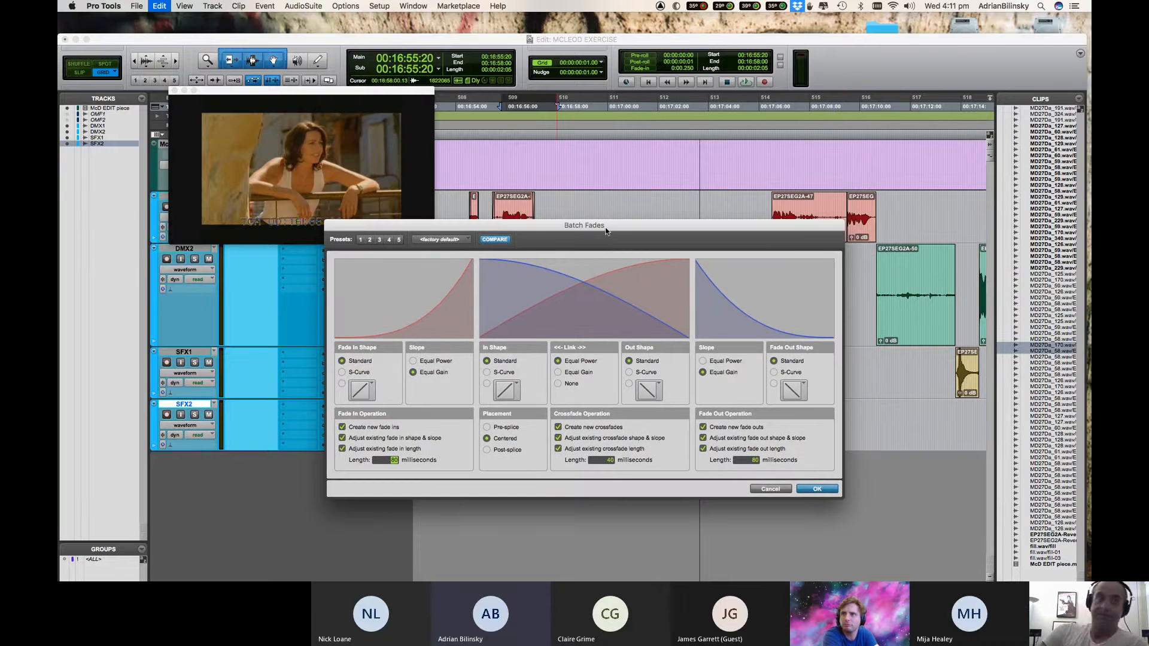
{"action": "left_click_drag", "start_coordinate": [605, 219], "coordinate": [685, 430]}
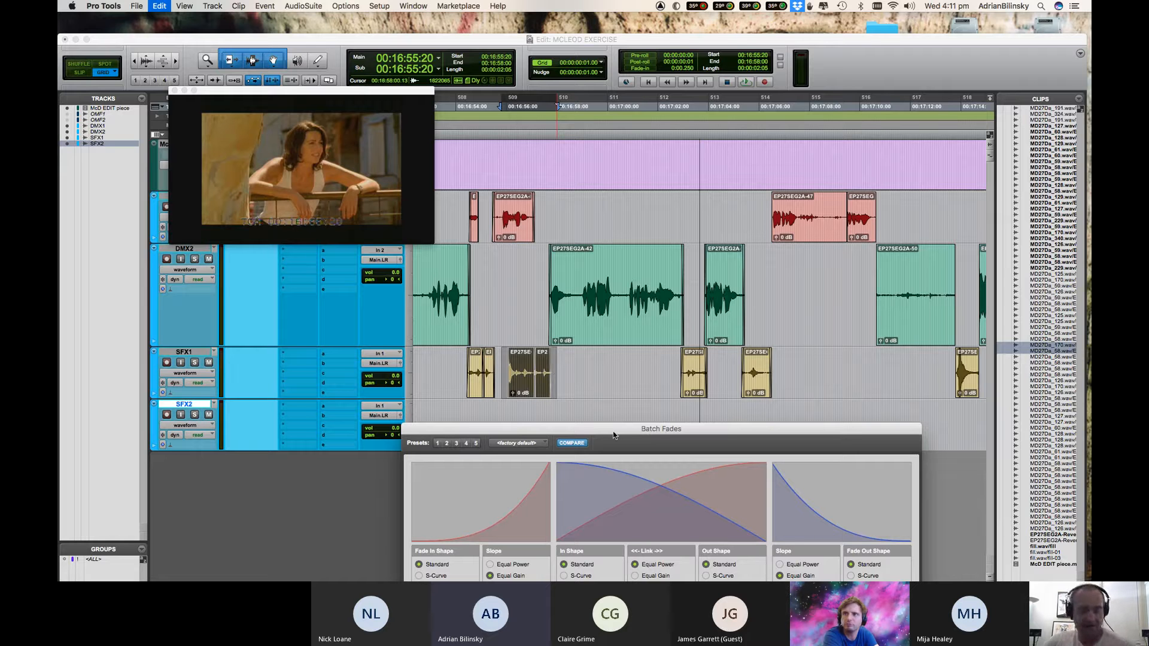
{"action": "left_click_drag", "start_coordinate": [685, 288], "coordinate": [685, 188]}
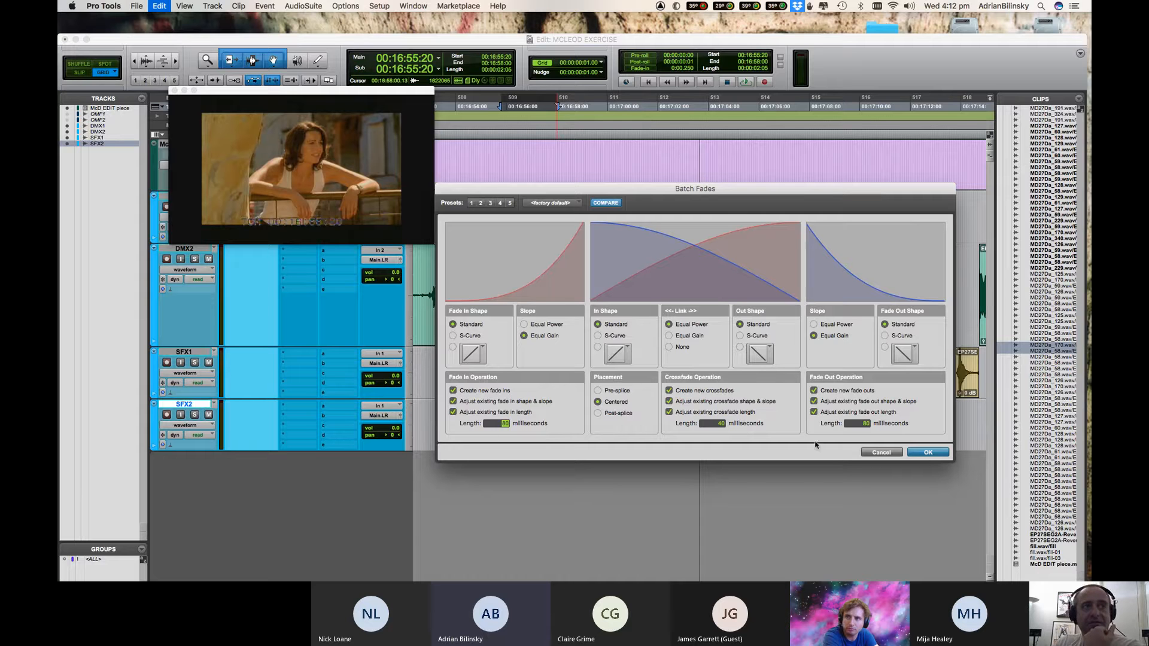
{"action": "left_click", "coordinate": [453, 347]}
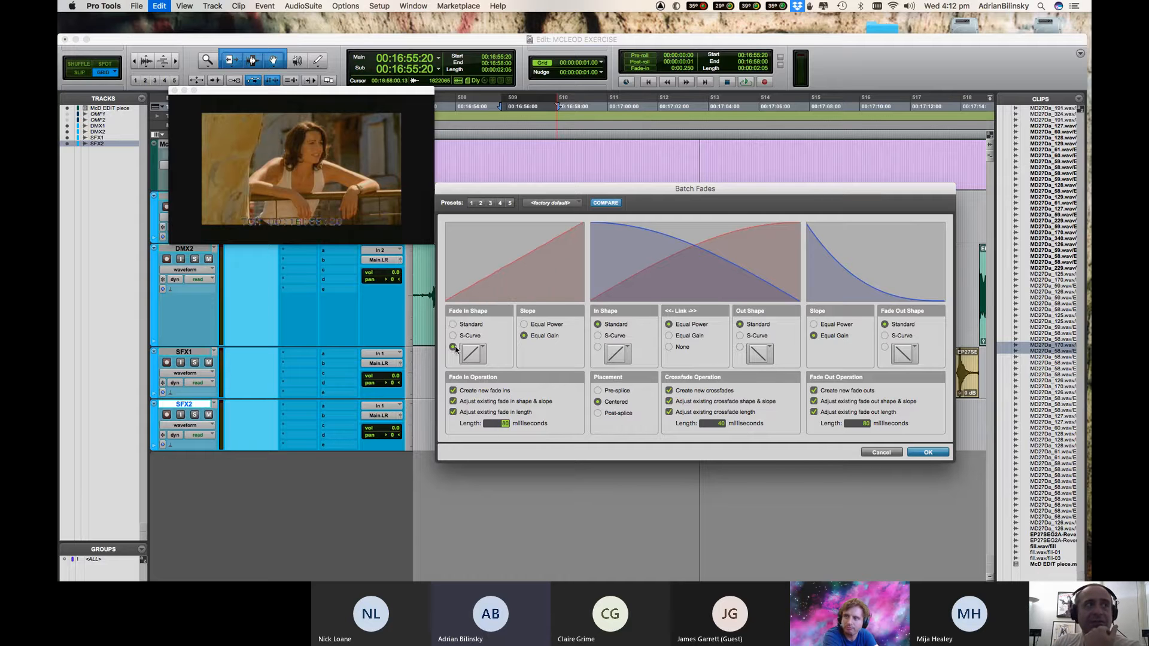
{"action": "left_click", "coordinate": [884, 347]}
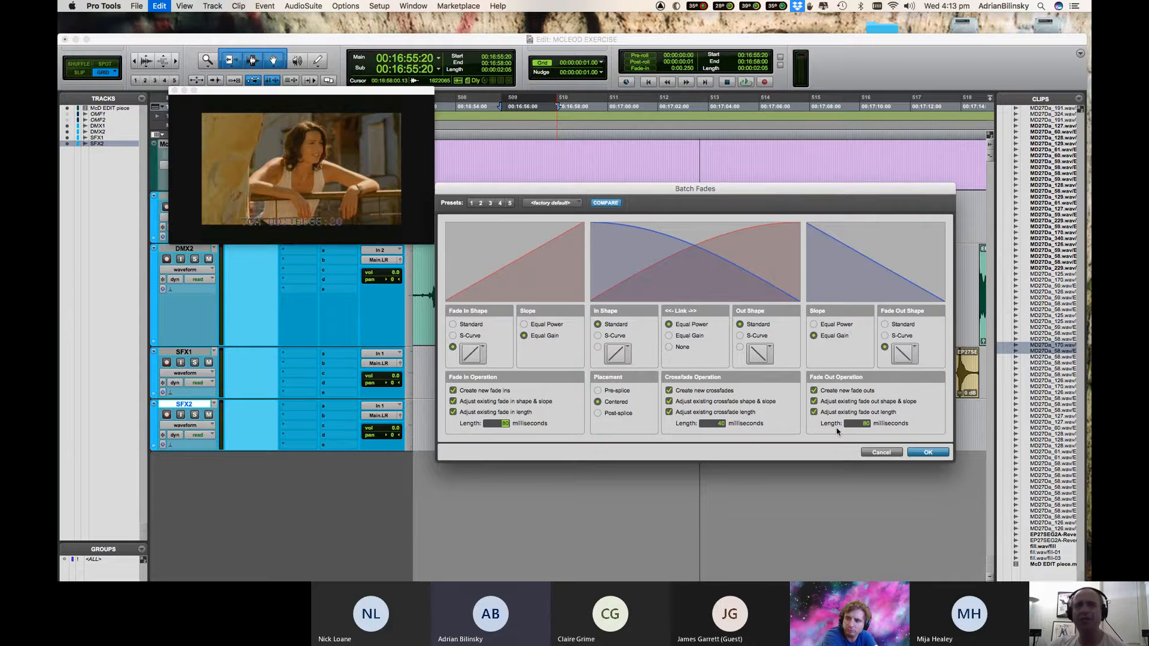
{"action": "left_click", "coordinate": [881, 452]}
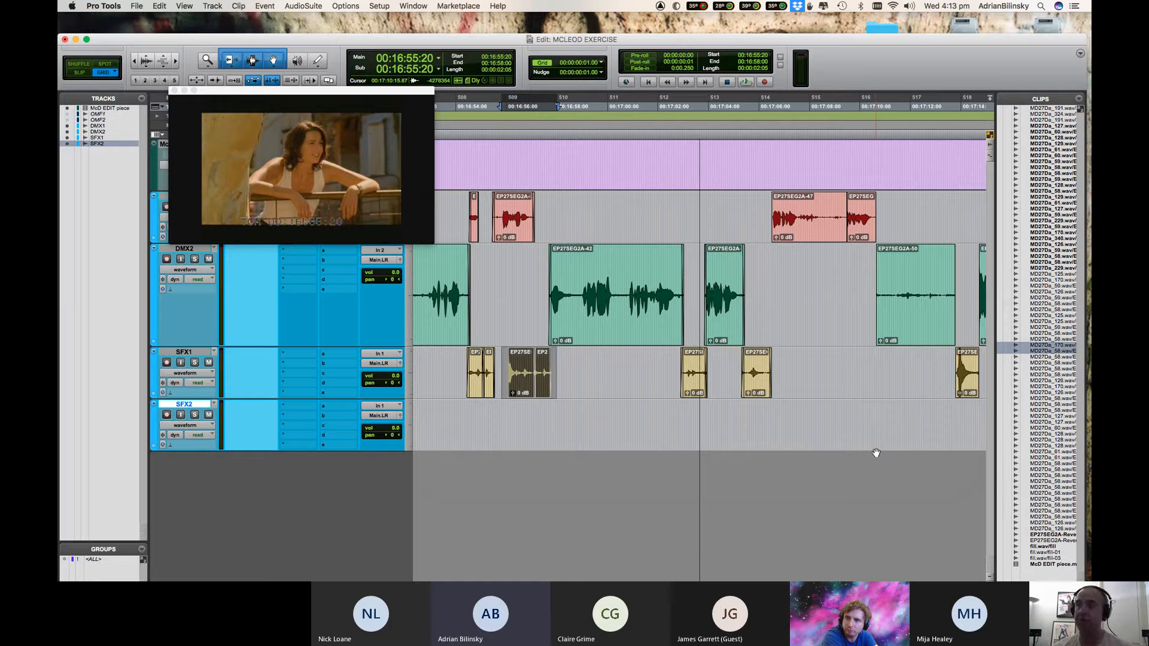
Play back the edit from 00:17:00:21 through the start of EP27SEG2A-47 to audition the recent overlaps.
{"action": "left_click", "coordinate": [722, 276]}
{"action": "key", "text": "t"}
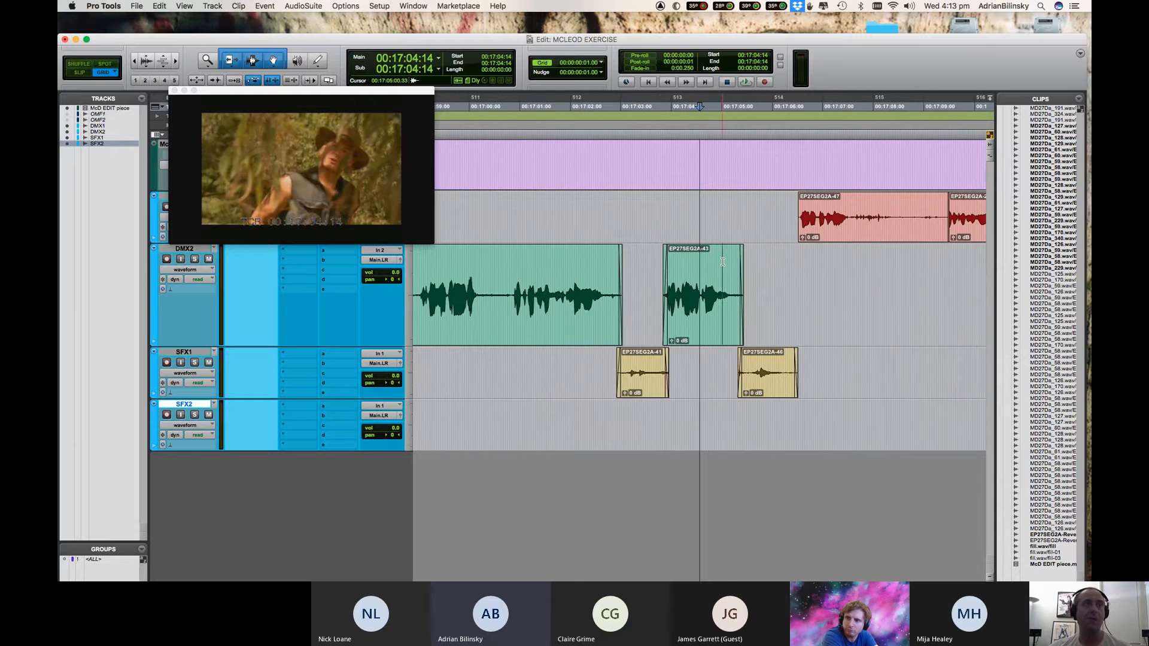
{"action": "key", "text": "t"}
{"action": "key", "text": "r"}
{"action": "left_click", "coordinate": [511, 263]}
{"action": "key", "text": "r"}
{"action": "key", "text": "r"}
{"action": "key", "text": "space"}
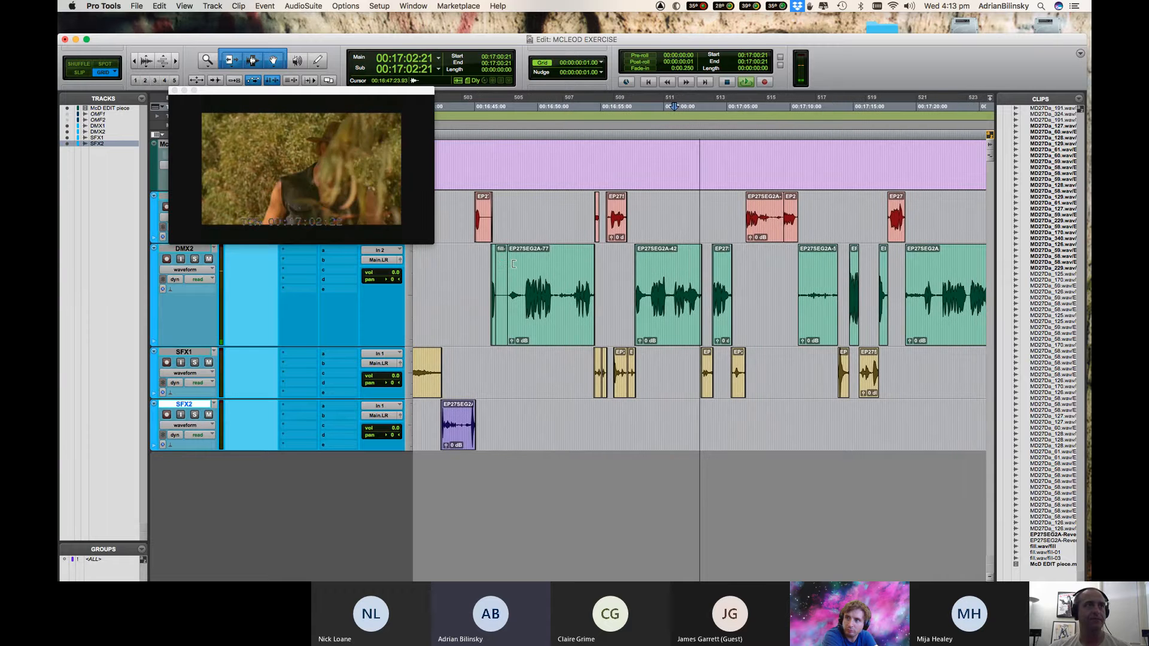
{"action": "key", "text": "t"}
{"action": "key", "text": "t"}
{"action": "key", "text": "t"}
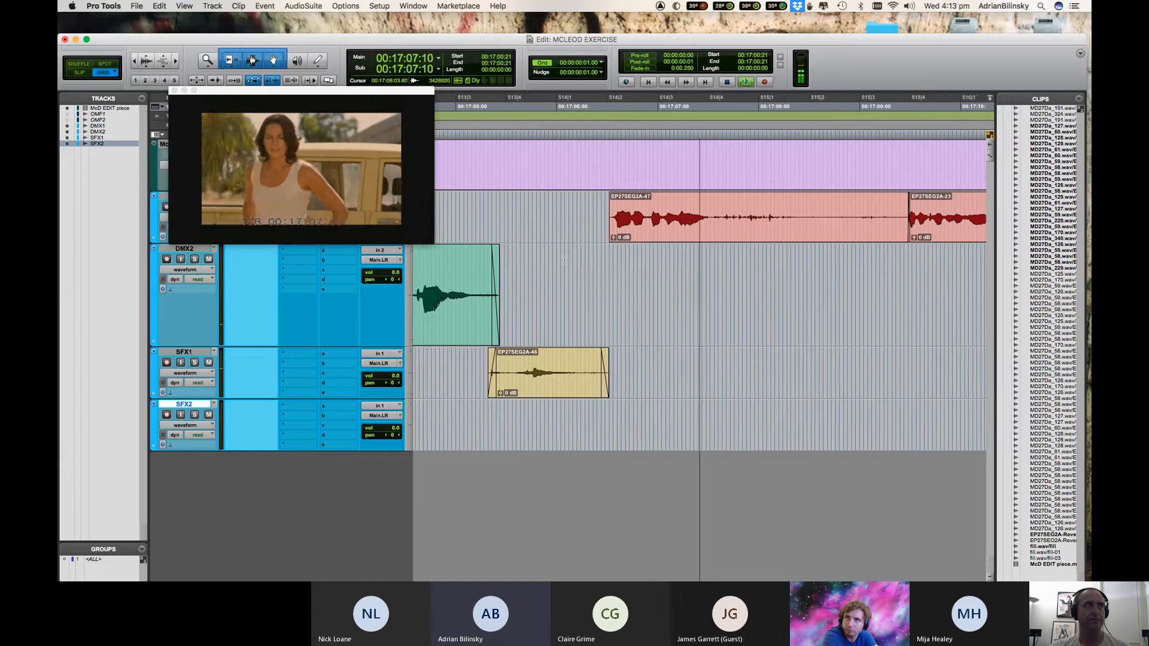
{"action": "left_click", "coordinate": [564, 259]}
{"action": "key", "text": "space"}
Move the start of EP27SEG2A-47 on DMX1 earlier to 00:17:06:10 so it overlaps EP27SEG2A-46 on SFX1.
{"action": "key", "text": "t"}
{"action": "key", "text": "t"}
{"action": "key", "text": "t"}
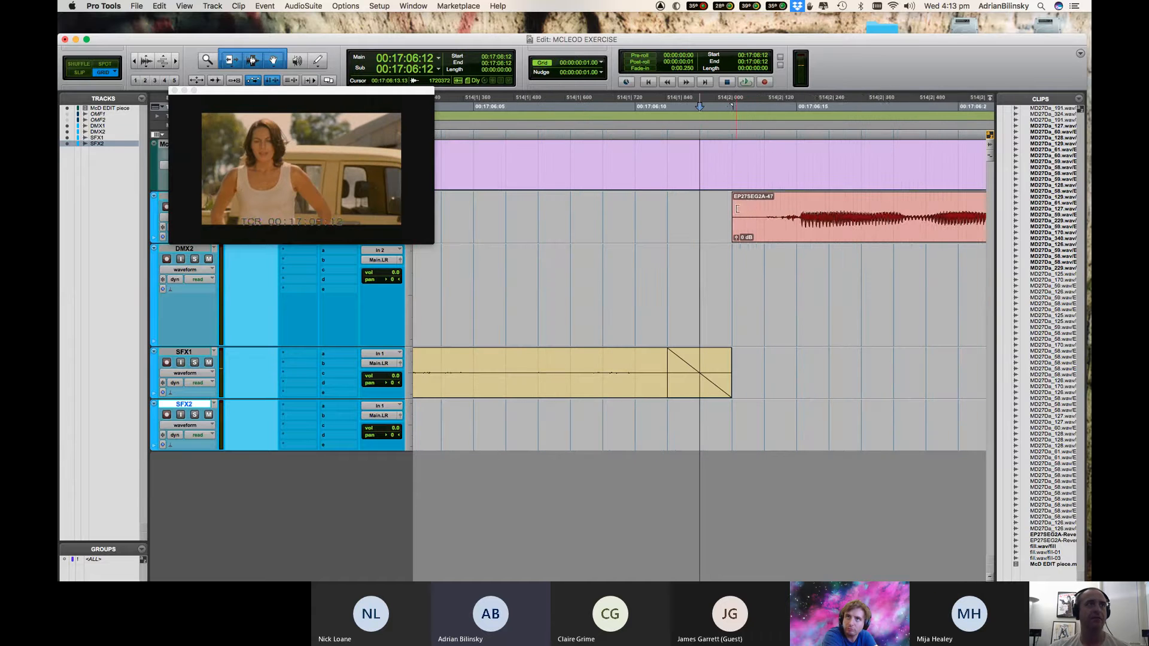
{"action": "left_click_drag", "start_coordinate": [737, 209], "coordinate": [537, 210]}
{"action": "left_click_drag", "start_coordinate": [637, 210], "coordinate": [665, 210]}
{"action": "key", "text": "r"}
{"action": "key", "text": "r"}
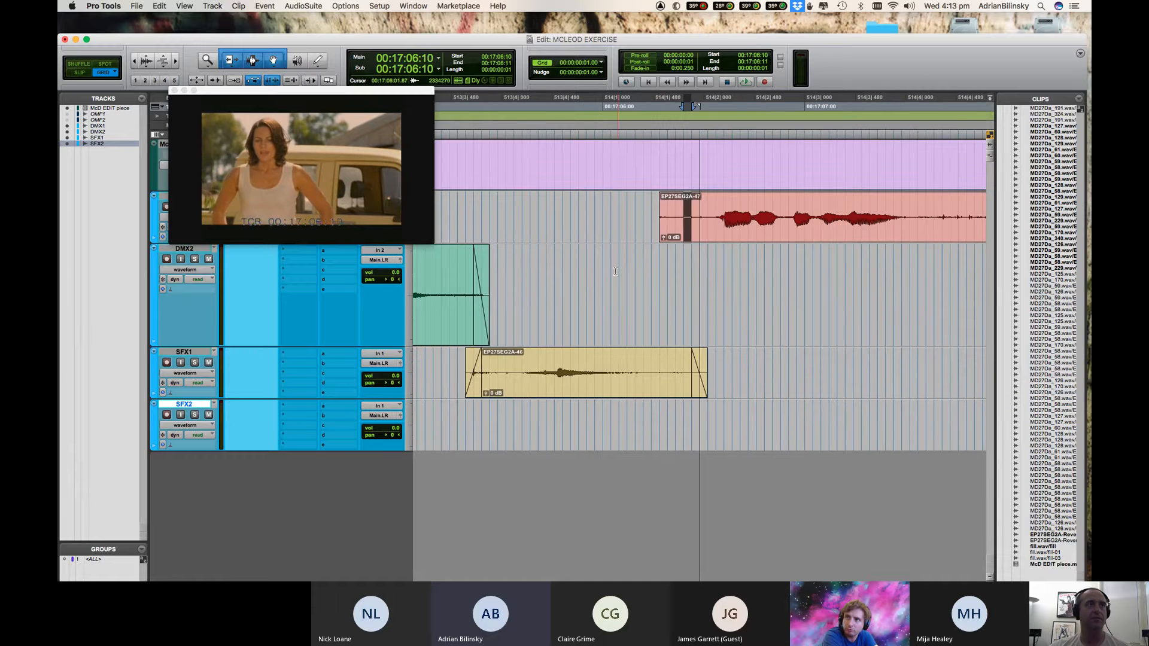
{"action": "left_click_drag", "start_coordinate": [544, 269], "coordinate": [702, 260]}
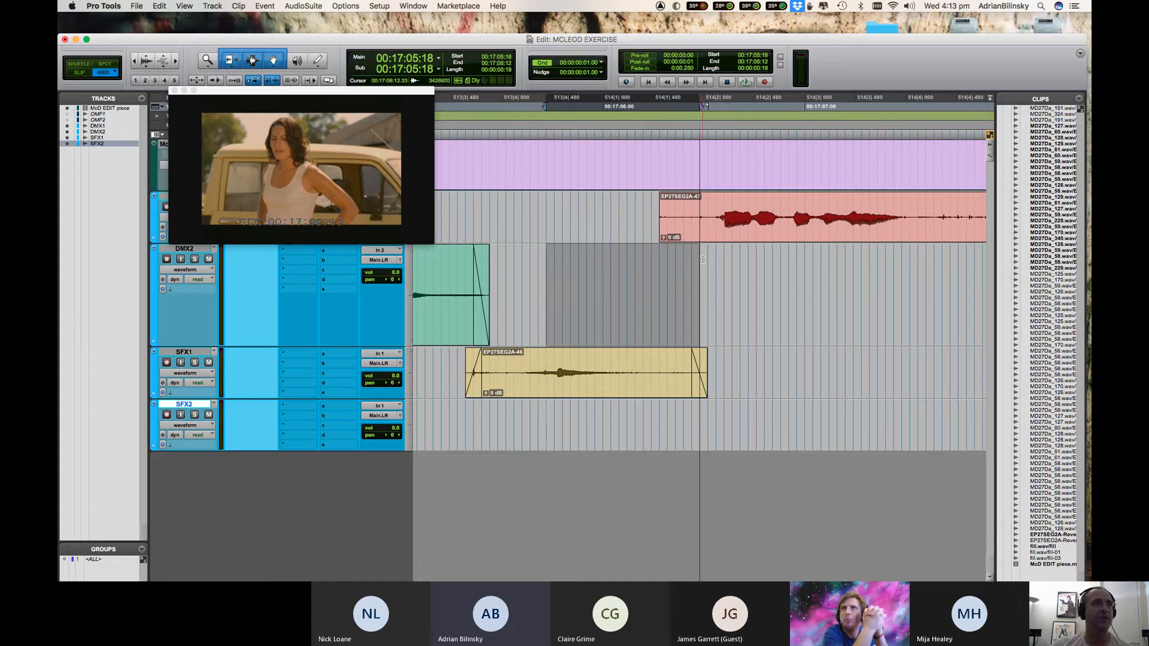
{"action": "left_click", "coordinate": [703, 259]}
{"action": "left_click", "coordinate": [671, 225]}
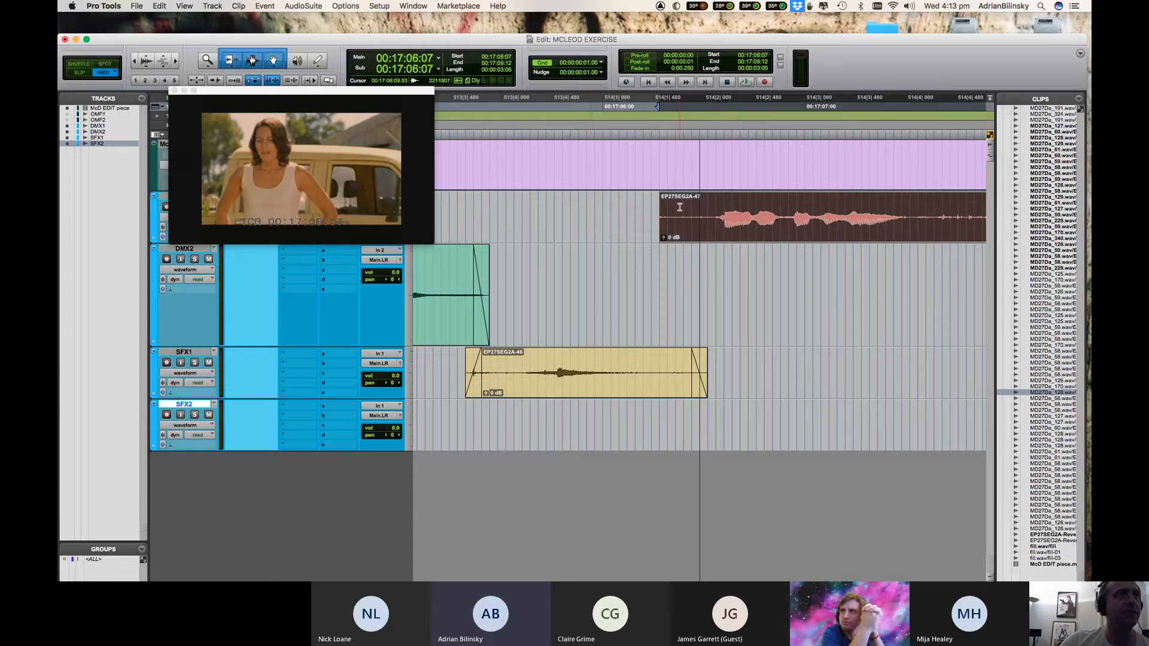
{"action": "left_click", "coordinate": [700, 204]}
{"action": "key", "text": "t"}
{"action": "key", "text": "t"}
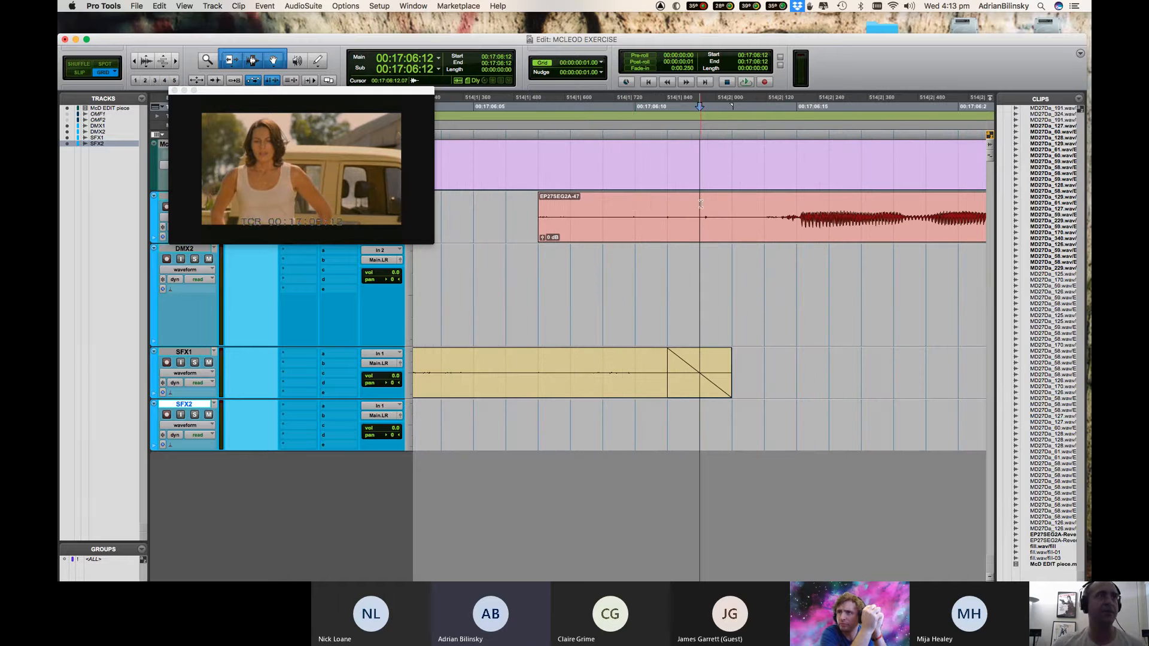
{"action": "left_click", "coordinate": [638, 208]}
{"action": "key", "text": "a"}
Fade in EP27SEG2A-47 up to 00:17:06:12 and play the transition from 00:17:05:19.
{"action": "left_click_drag", "start_coordinate": [626, 203], "coordinate": [699, 206]}
{"action": "key", "text": "f"}
{"action": "key", "text": "r"}
{"action": "key", "text": "r"}
{"action": "key", "text": "r"}
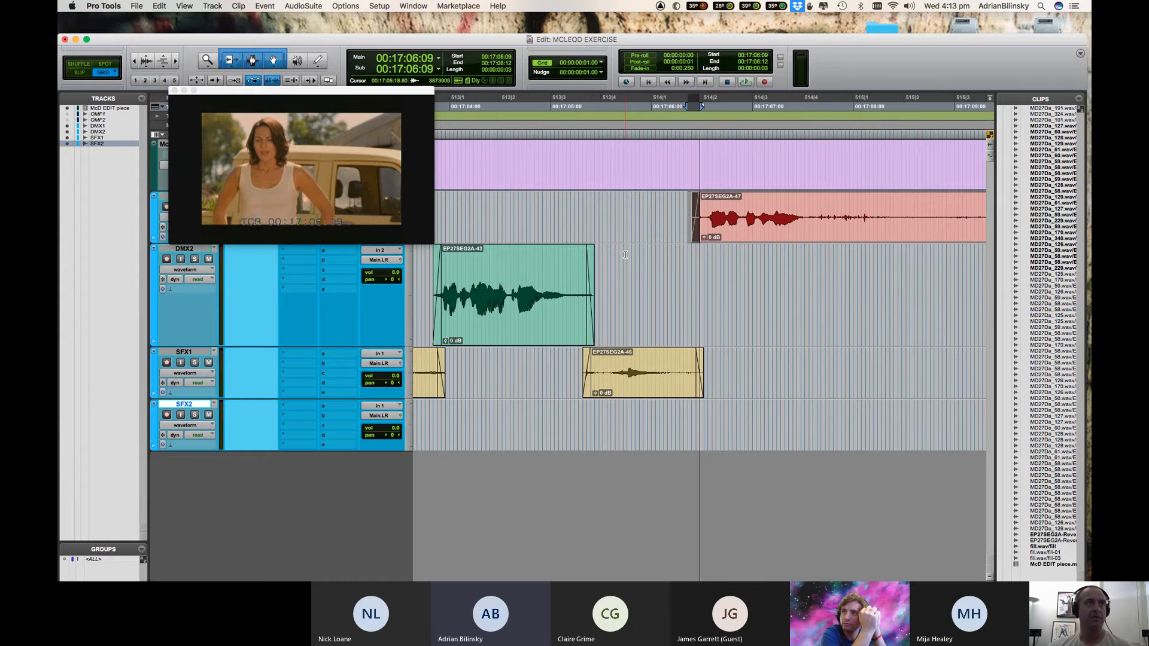
{"action": "key", "text": "space"}
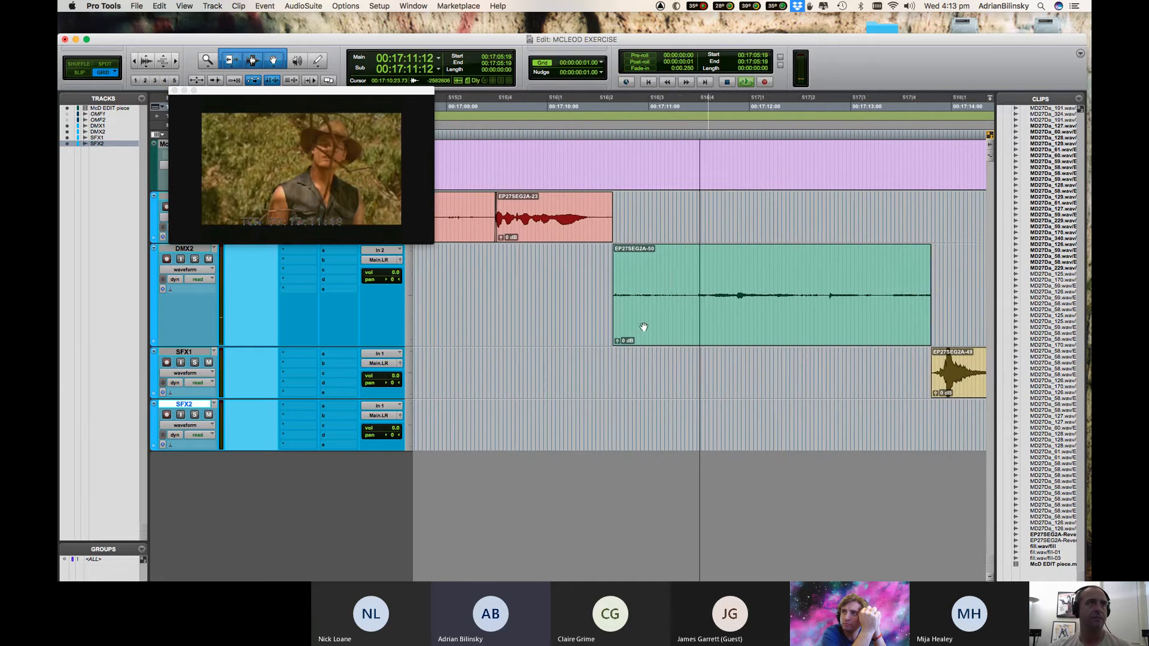
{"action": "key", "text": "space"}
Extend the end of EP27SEG2A-23 on DMX1 to 00:17:10:23, overlapping the start of EP27SEG2A-50 on DMX2.
{"action": "left_click", "coordinate": [642, 328]}
{"action": "key", "text": "t"}
{"action": "key", "text": "t"}
{"action": "left_click_drag", "start_coordinate": [694, 209], "coordinate": [807, 214]}
Trim the start of EP27SEG2A-50 on DMX2 to 00:17:10:20 and fade it in up to 00:17:10:22.
{"action": "left_click", "coordinate": [762, 262]}
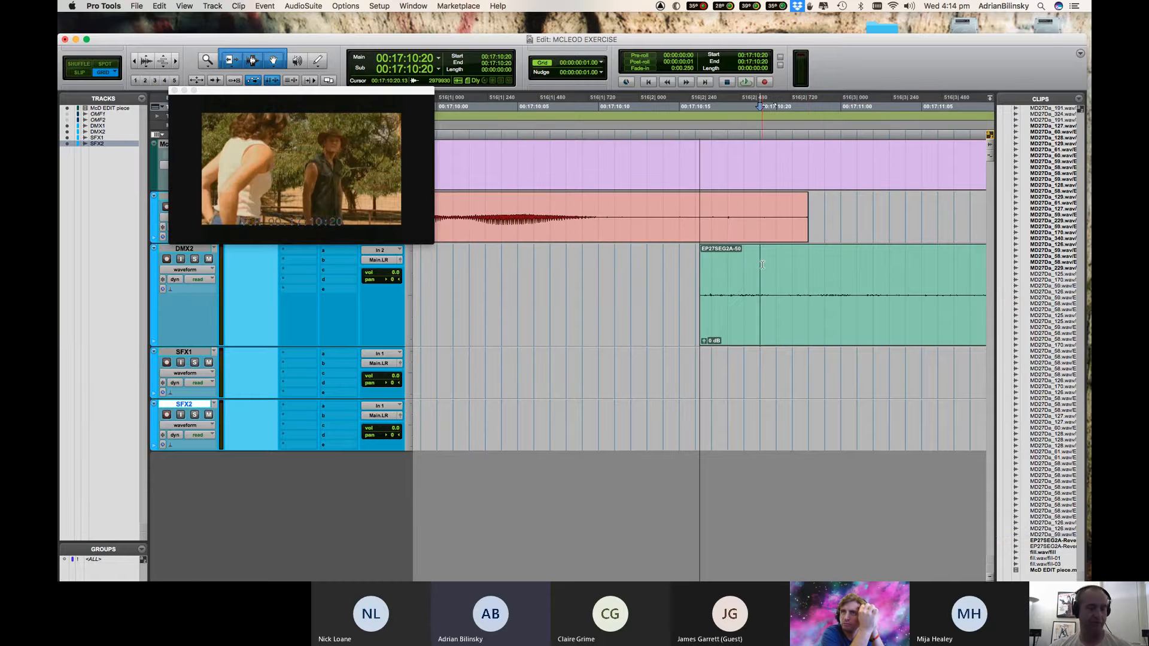
{"action": "key", "text": "a"}
{"action": "left_click_drag", "start_coordinate": [742, 263], "coordinate": [792, 263]}
{"action": "key", "text": "f"}
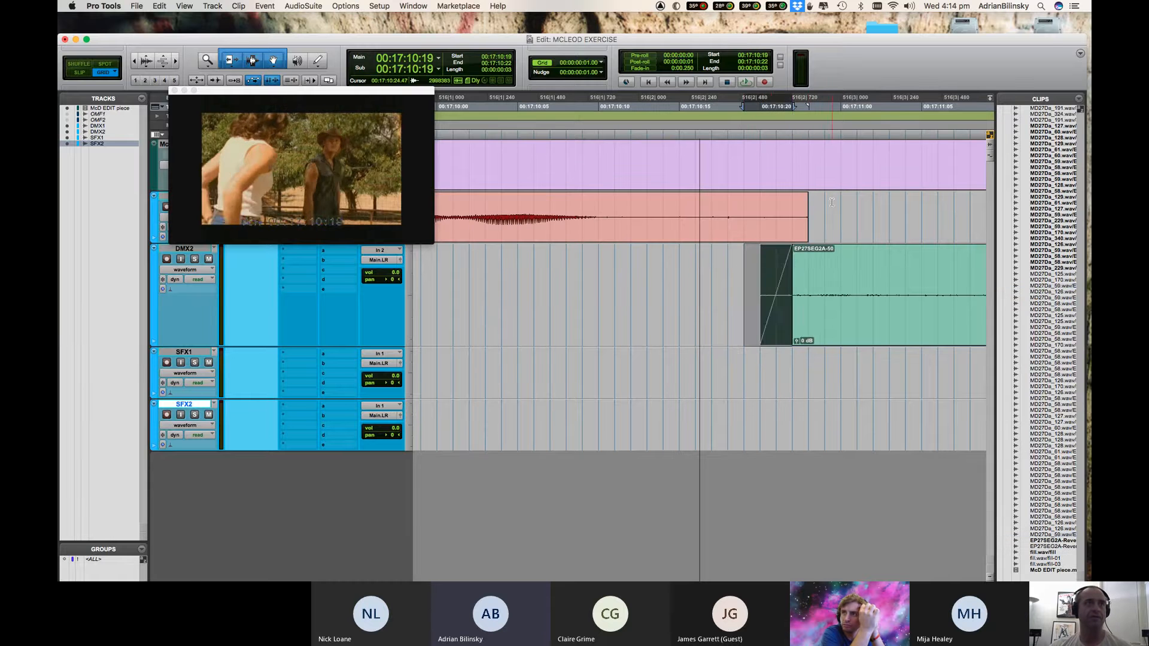
Fade out the end of EP27SEG2A-23 on DMX1 from 00:17:10:21 and play the transition from 00:17:10:02.
{"action": "left_click_drag", "start_coordinate": [824, 210], "coordinate": [776, 210]}
{"action": "key", "text": "f"}
{"action": "left_click", "coordinate": [465, 247]}
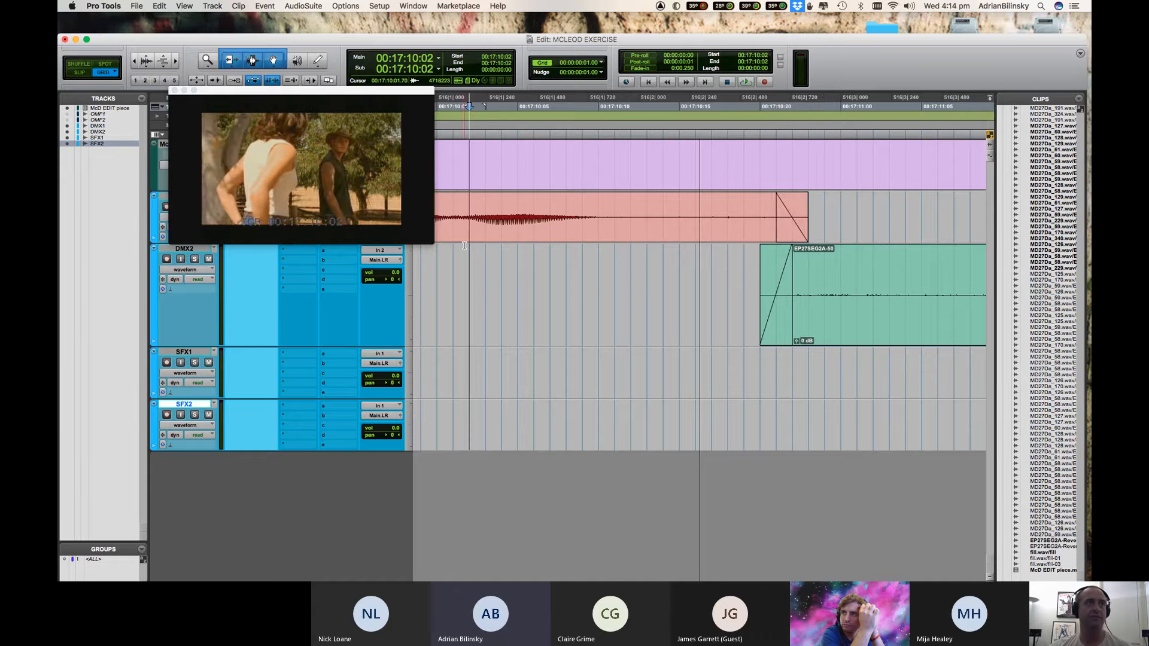
{"action": "key", "text": "space"}
{"action": "key", "text": "r"}
{"action": "key", "text": "r"}
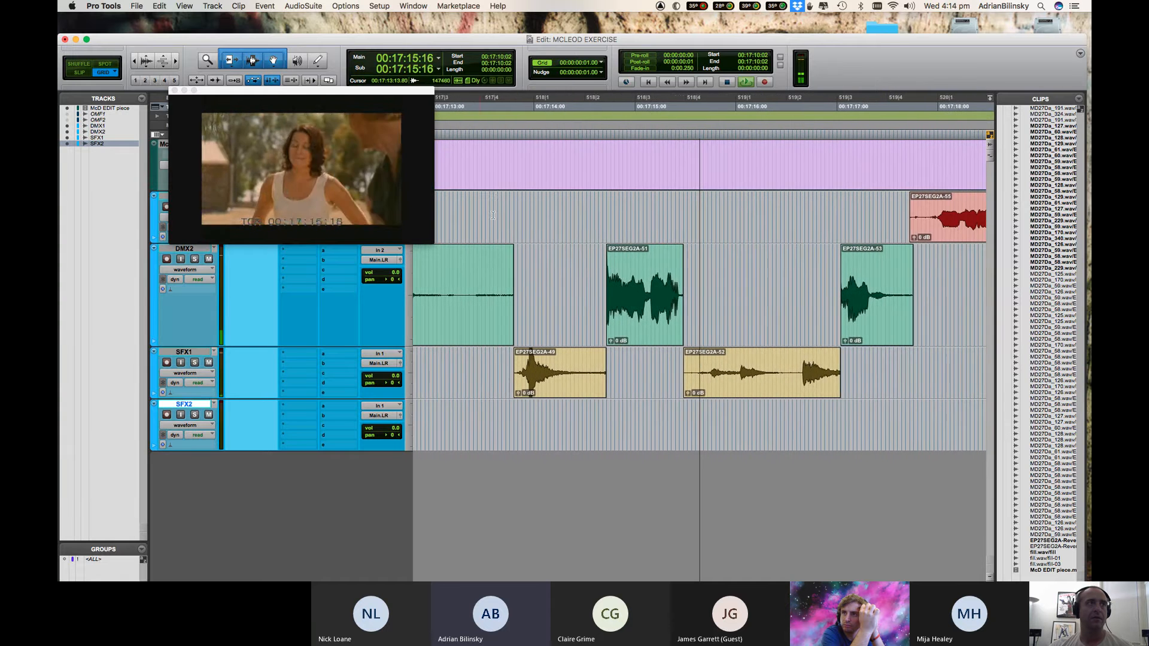
{"action": "key", "text": "space"}
Extend the end of EP27SEG2A-50 on DMX2 to 00:17:13:21, over the start of EP27SEG2A-49 on SFX1.
{"action": "left_click", "coordinate": [494, 200]}
{"action": "key", "text": "t"}
{"action": "key", "text": "t"}
{"action": "key", "text": "t"}
{"action": "key", "text": "r"}
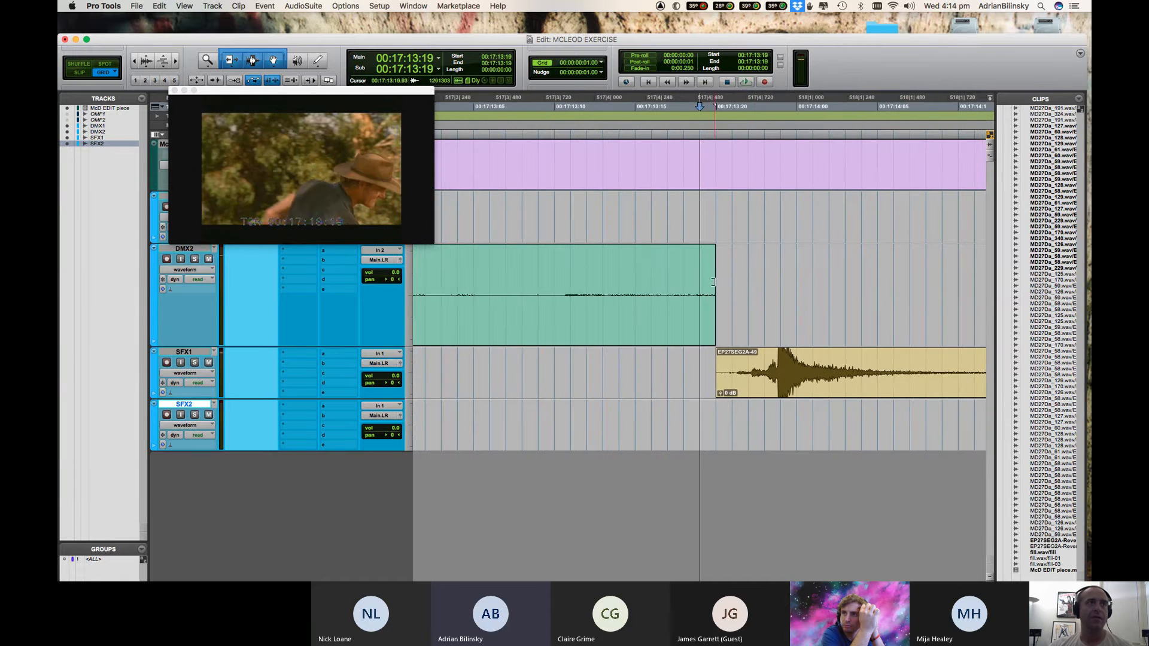
{"action": "double_click", "coordinate": [712, 281]}
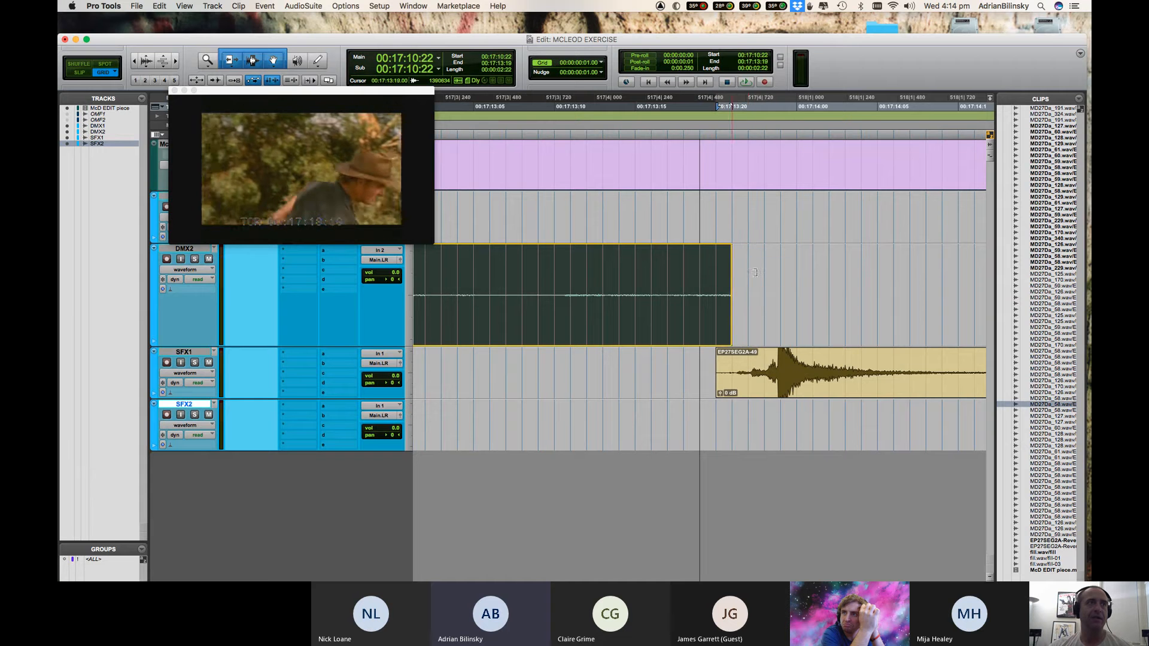
{"action": "mouse_move", "coordinate": [715, 273]}
{"action": "left_mouse_down"}
{"action": "mouse_move", "coordinate": [867, 270]}
{"action": "mouse_move", "coordinate": [731, 270]}
{"action": "left_mouse_up"}
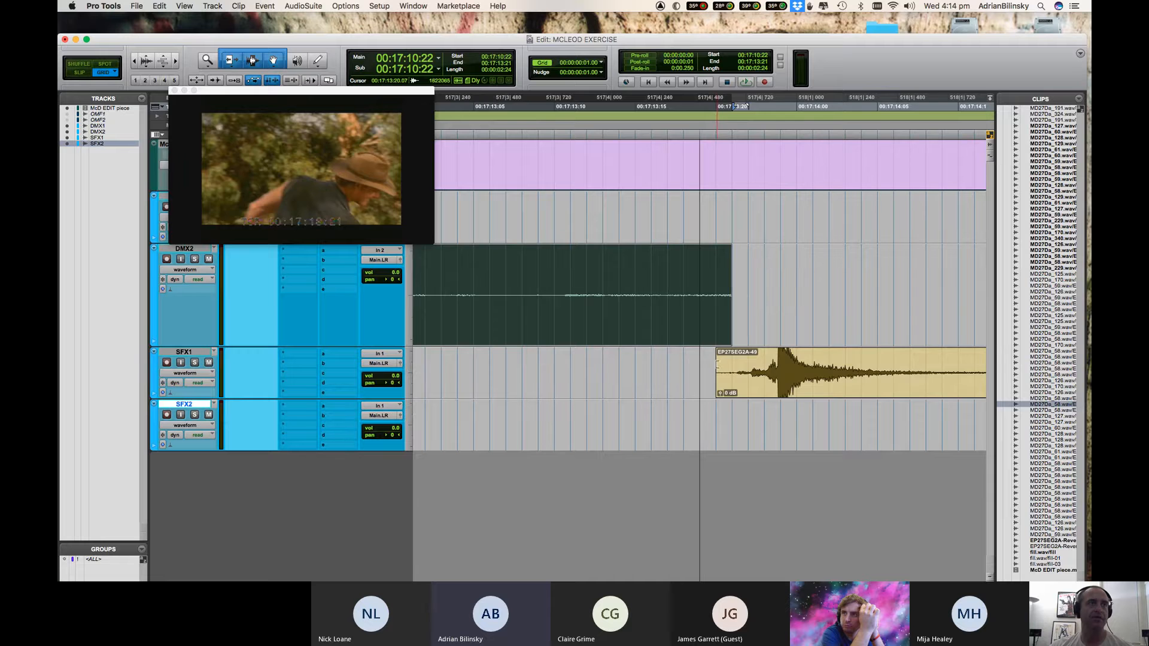
Fade in the start of EP27SEG2A-49 up to 00:17:13:20 and fade out the end of EP27SEG2A-50 from 00:17:13:19.
{"action": "mouse_move", "coordinate": [717, 364]}
{"action": "left_mouse_down"}
{"action": "mouse_move", "coordinate": [683, 364]}
{"action": "mouse_move", "coordinate": [716, 364]}
{"action": "left_mouse_up"}
{"action": "key", "text": "f"}
{"action": "left_click_drag", "start_coordinate": [764, 267], "coordinate": [698, 266]}
{"action": "key", "text": "f"}
{"action": "key", "text": "r"}
{"action": "key", "text": "r"}
{"action": "key", "text": "r"}
Extend the end of EP27SEG2A-49 on SFX1 to 00:17:14:19, over the start of EP27SEG2A-51 on DMX2.
{"action": "left_click", "coordinate": [766, 332]}
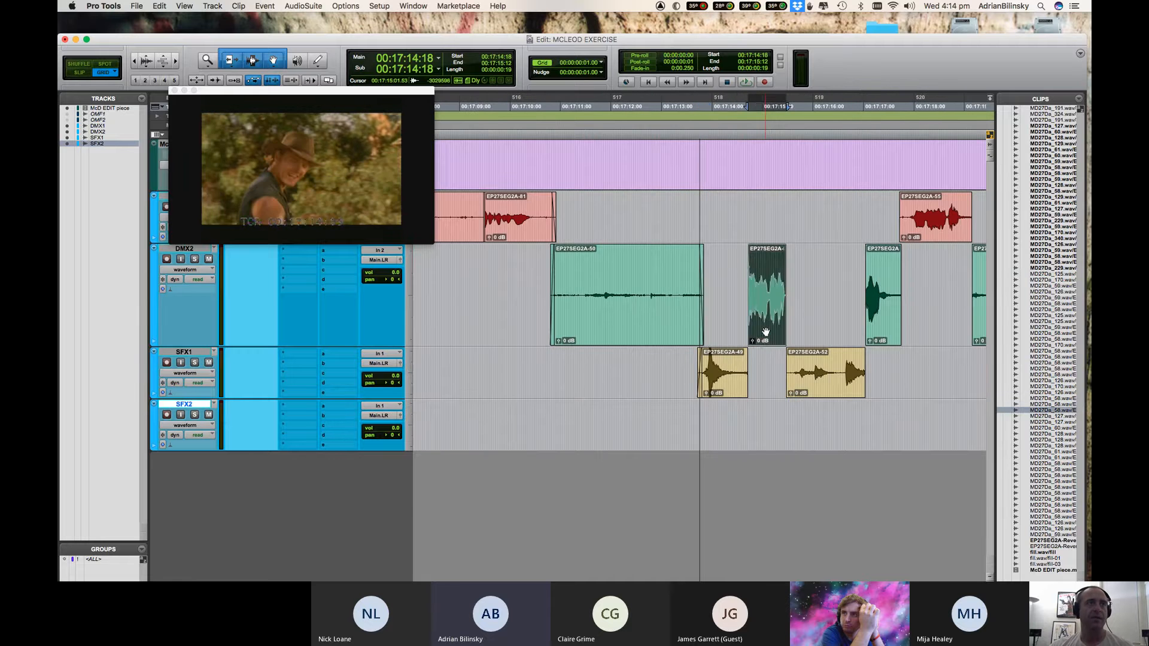
{"action": "key", "text": "t"}
{"action": "key", "text": "t"}
{"action": "key", "text": "t"}
{"action": "mouse_move", "coordinate": [698, 359]}
{"action": "left_mouse_down"}
{"action": "mouse_move", "coordinate": [730, 359]}
{"action": "mouse_move", "coordinate": [709, 359]}
{"action": "left_mouse_up"}
{"action": "key", "text": "t"}
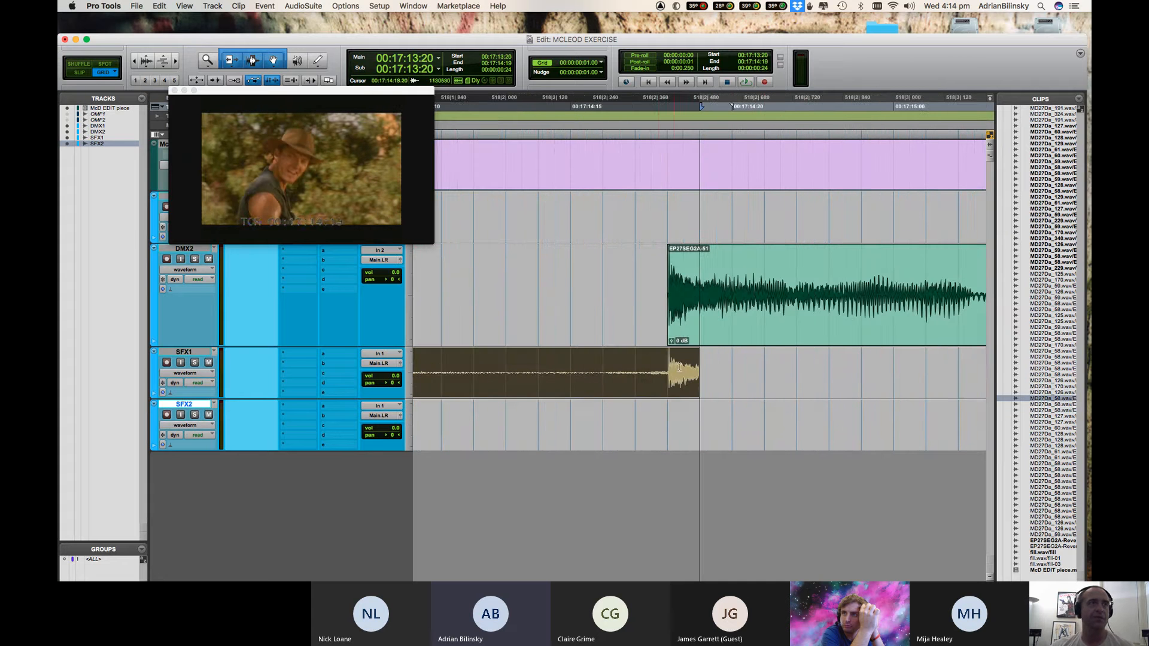
Start EP27SEG2A-51 slightly earlier with a fade-in, fade out EP27SEG2A-49 from 00:17:14:17, and play back from 00:17:13:13.
{"action": "left_click_drag", "start_coordinate": [670, 280], "coordinate": [667, 322]}
{"action": "key", "text": "f"}
{"action": "left_click_drag", "start_coordinate": [730, 359], "coordinate": [636, 355]}
{"action": "key", "text": "f"}
{"action": "key", "text": "r"}
{"action": "key", "text": "r"}
{"action": "key", "text": "r"}
{"action": "key", "text": "r"}
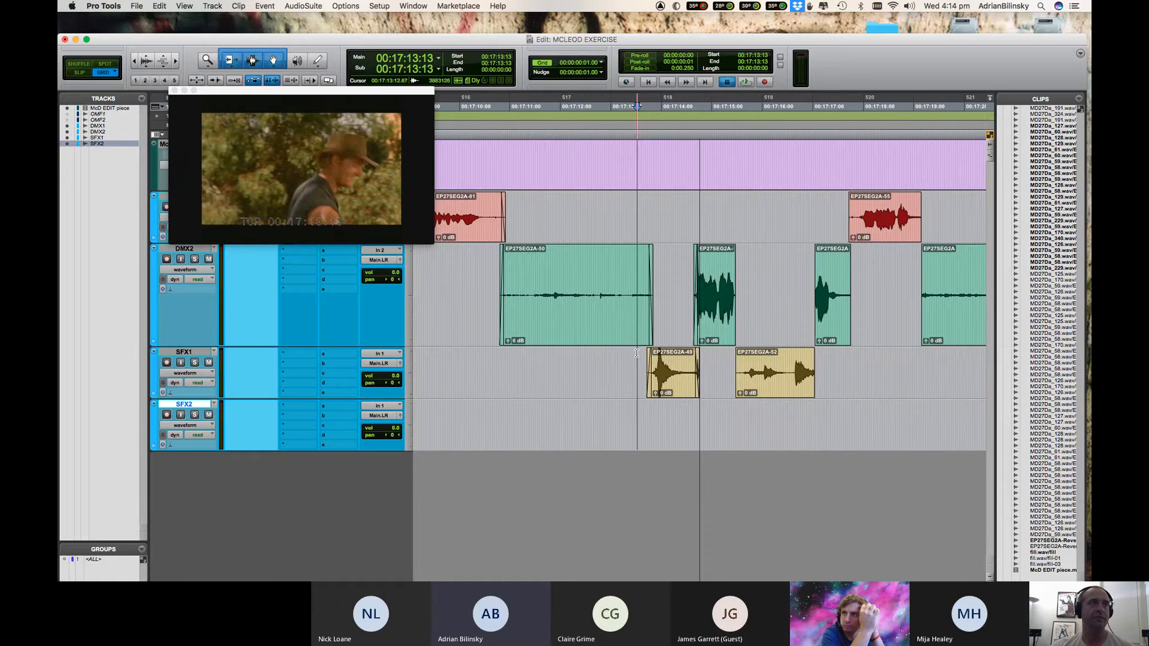
{"action": "key", "text": "space"}
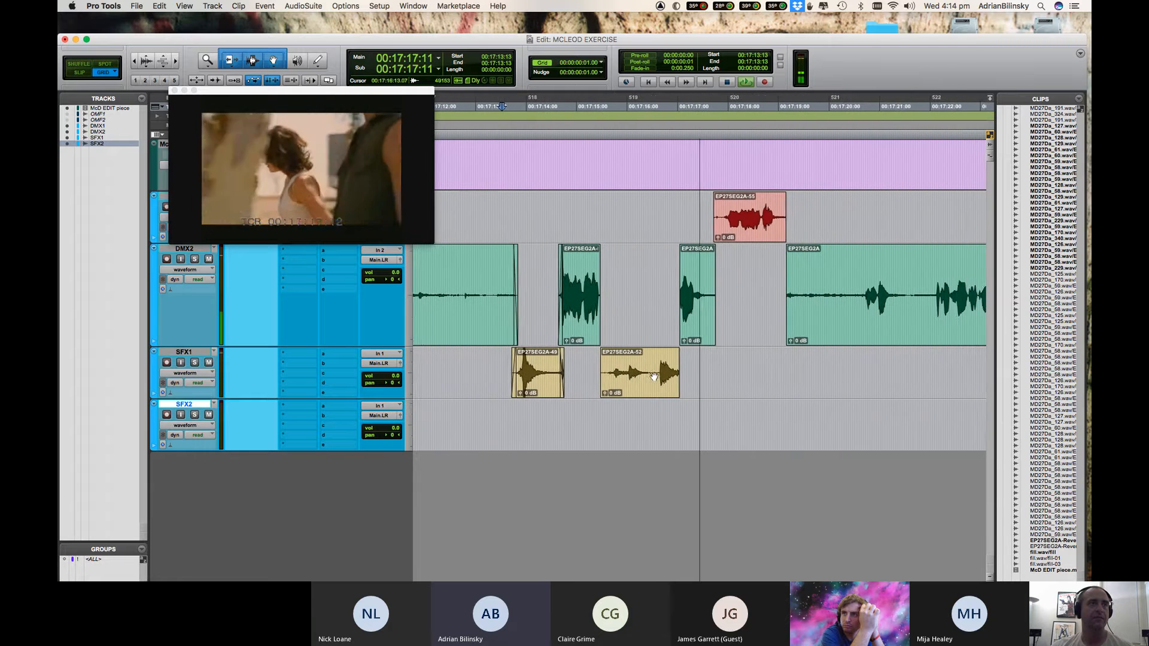
{"action": "key", "text": "r"}
{"action": "key", "text": "space"}
Extend the end of EP27SEG2A-51 on DMX2 to 00:17:15:13 and fade it out from 00:17:15:11.
{"action": "left_click", "coordinate": [648, 393]}
{"action": "key", "text": "t"}
{"action": "key", "text": "t"}
{"action": "key", "text": "t"}
{"action": "key", "text": "t"}
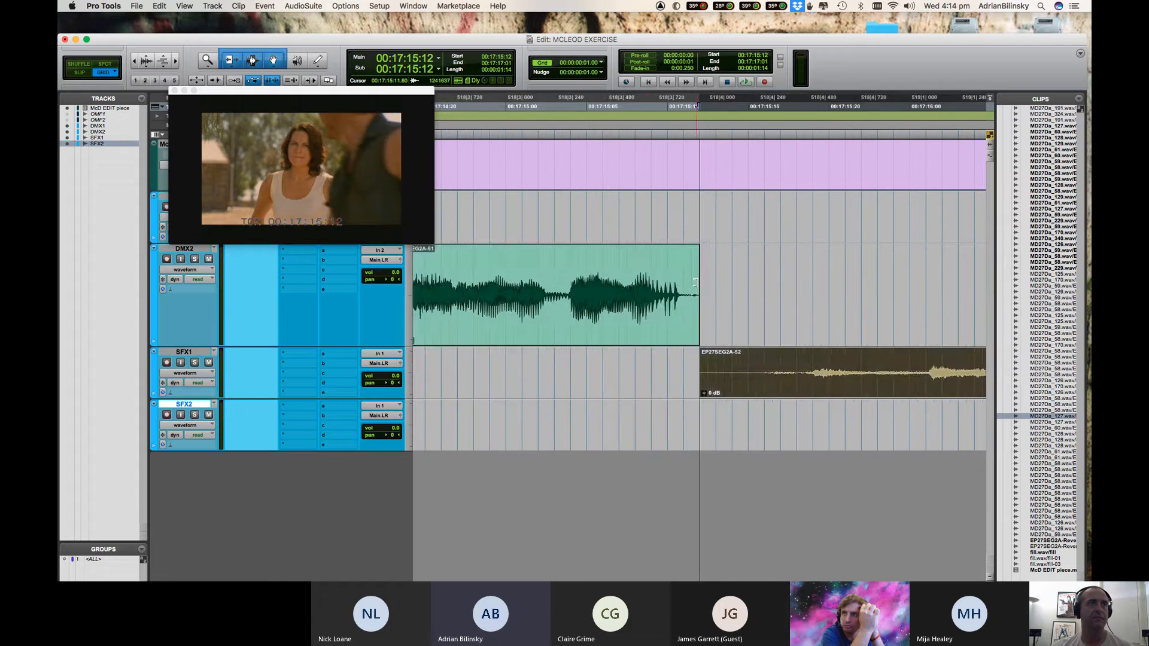
{"action": "left_click_drag", "start_coordinate": [699, 282], "coordinate": [684, 254]}
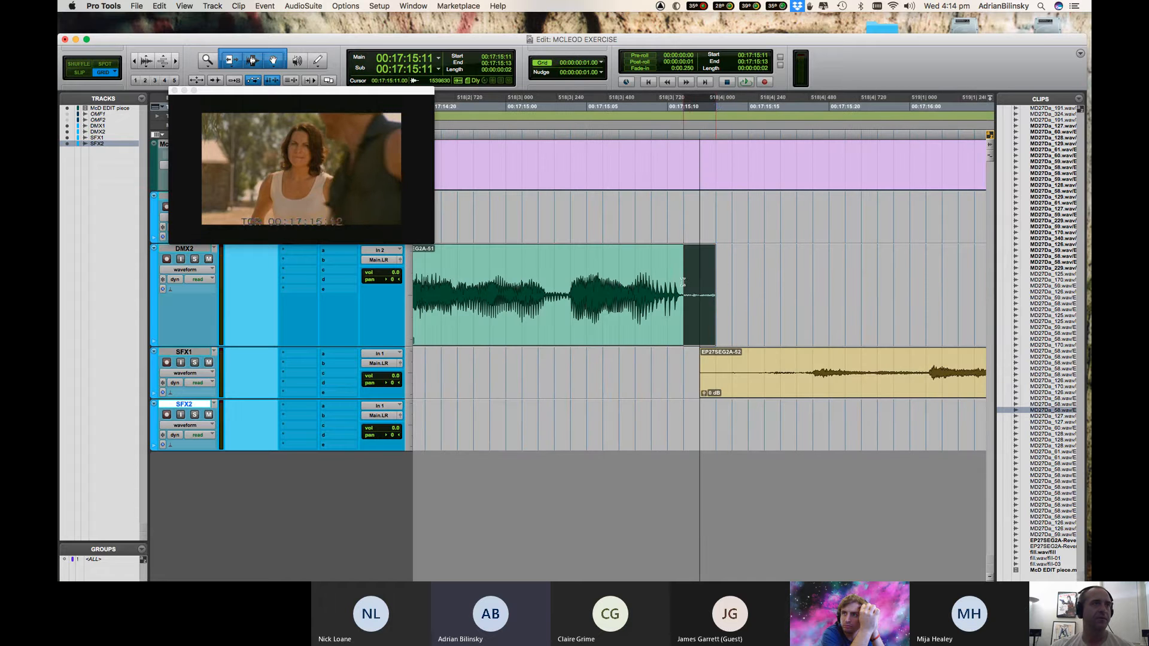
Start EP27SEG2A-52 on SFX1 slightly earlier with a fade-in and play the transition from 00:17:14:24.
{"action": "mouse_move", "coordinate": [701, 360]}
{"action": "left_mouse_down"}
{"action": "mouse_move", "coordinate": [664, 358]}
{"action": "mouse_move", "coordinate": [695, 357]}
{"action": "left_mouse_up"}
{"action": "key", "text": "f"}
{"action": "key", "text": "r"}
{"action": "key", "text": "r"}
{"action": "key", "text": "space"}
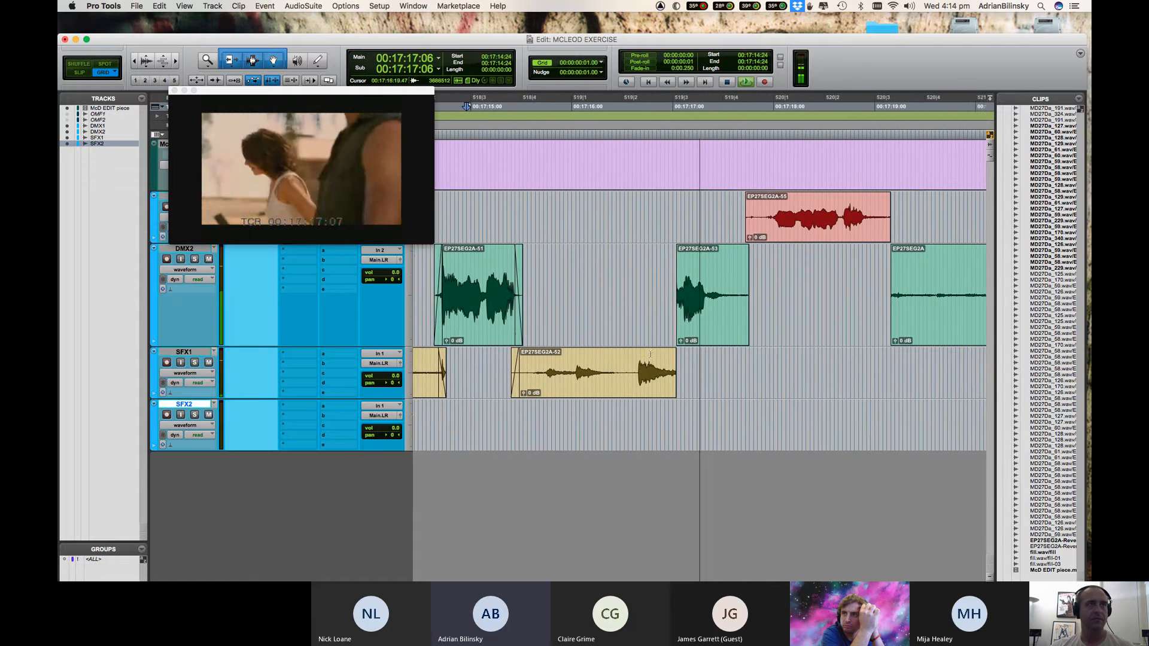
{"action": "key", "text": "space"}
Extend the end of EP27SEG2A-52 on SFX1 to 00:17:17:03 and fade it out from 00:17:17:01.
{"action": "left_click", "coordinate": [668, 340]}
{"action": "key", "text": "t"}
{"action": "key", "text": "t"}
{"action": "key", "text": "t"}
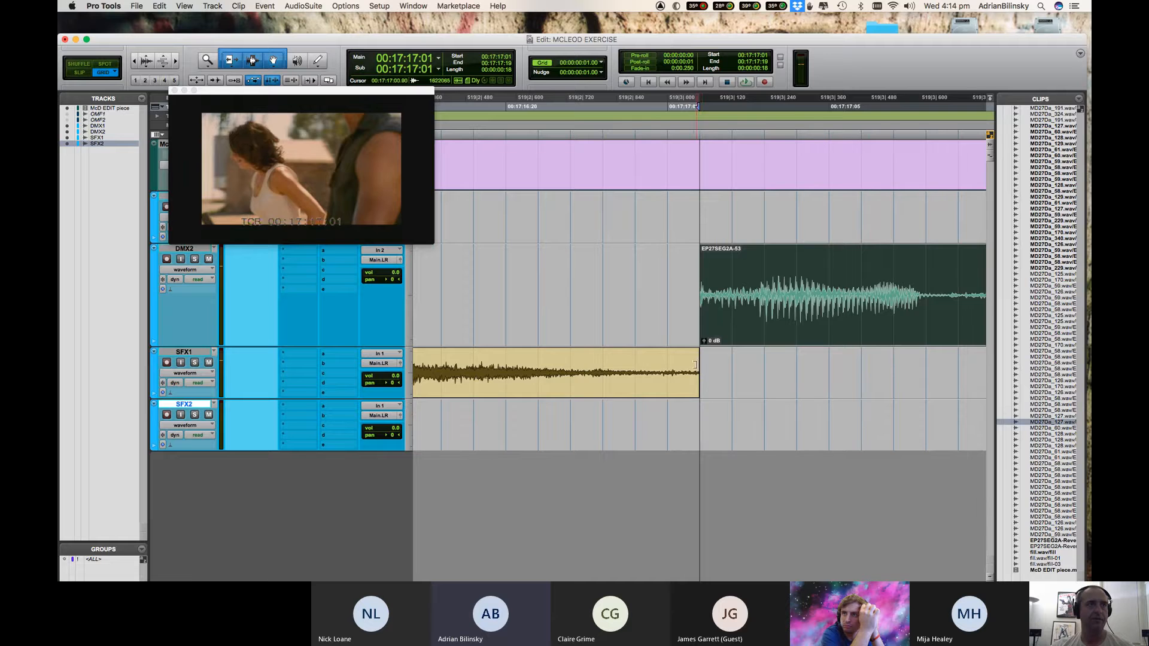
{"action": "left_click_drag", "start_coordinate": [694, 365], "coordinate": [699, 335]}
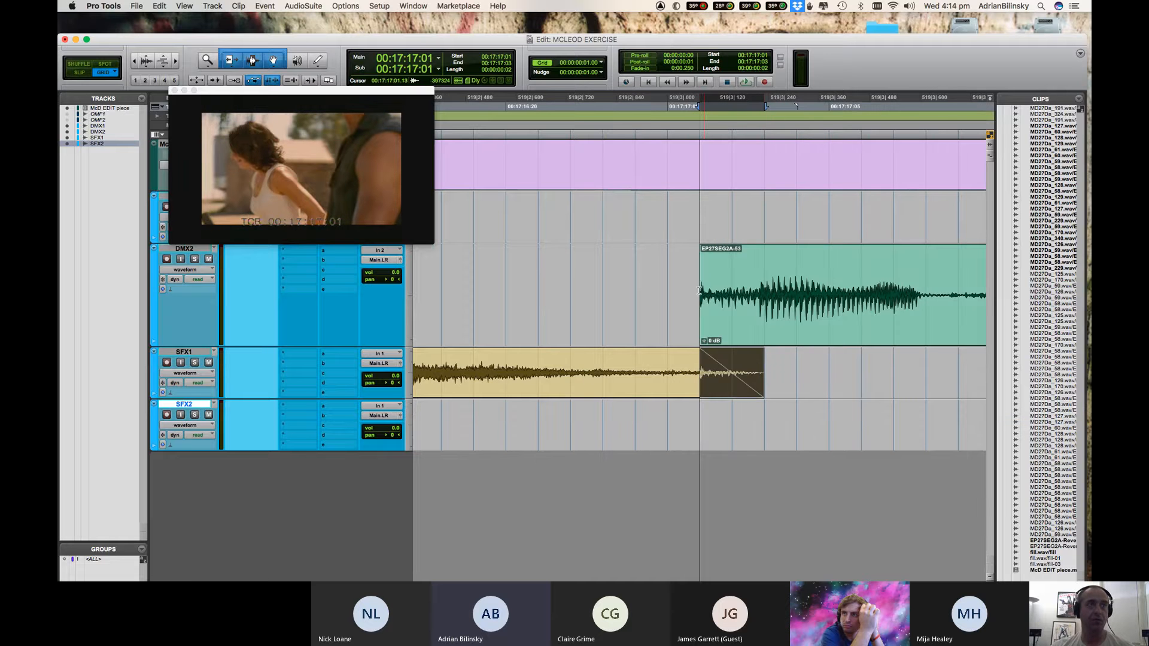
Start EP27SEG2A-53 on DMX2 at 00:17:17:00, fade it in until 00:17:17:02, and play the transition from 00:17:16:04.
{"action": "mouse_move", "coordinate": [703, 282]}
{"action": "left_mouse_down"}
{"action": "mouse_move", "coordinate": [671, 276]}
{"action": "mouse_move", "coordinate": [721, 274]}
{"action": "left_mouse_up"}
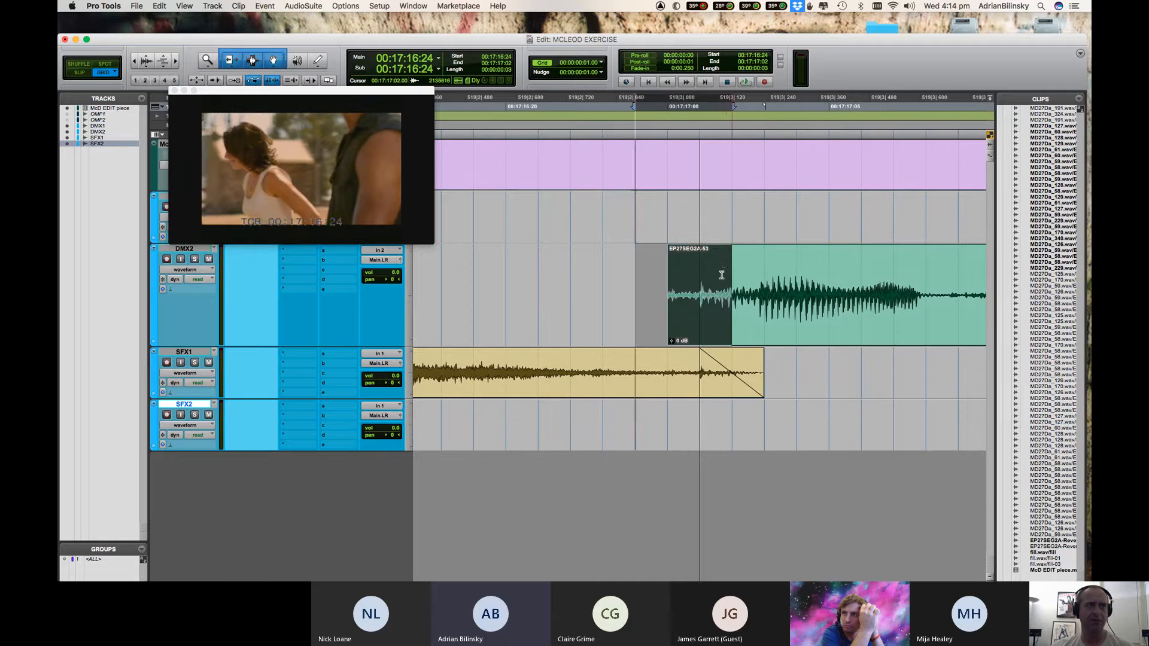
{"action": "key", "text": "f"}
{"action": "key", "text": "r"}
{"action": "key", "text": "r"}
{"action": "key", "text": "r"}
{"action": "left_click", "coordinate": [612, 269]}
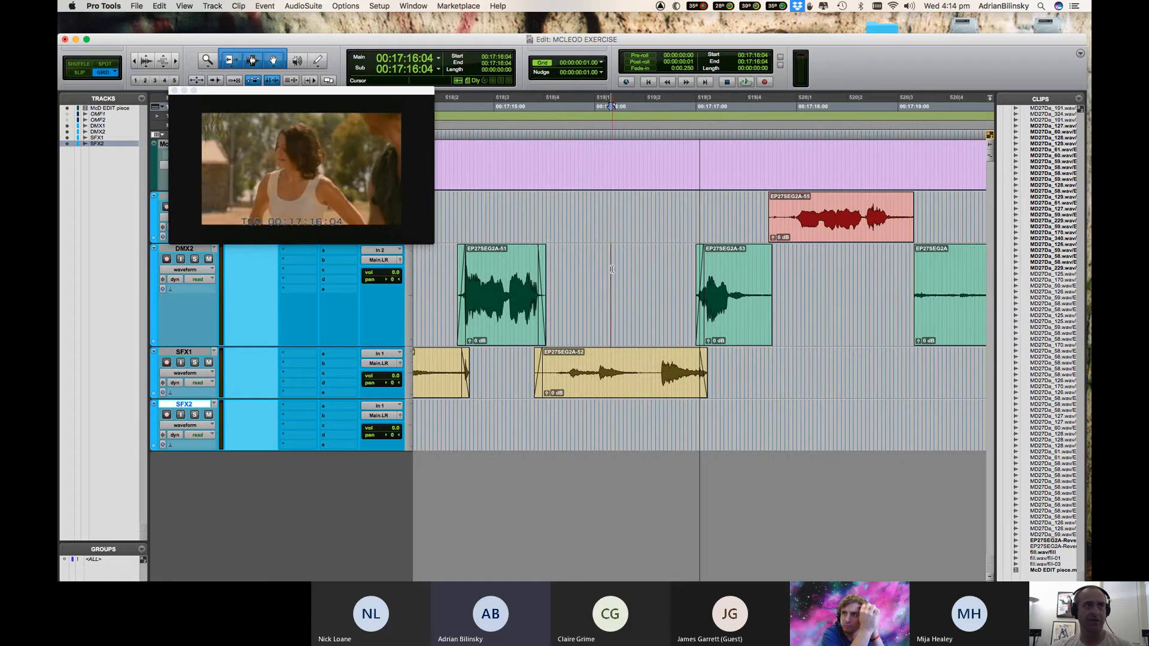
{"action": "key", "text": "space"}
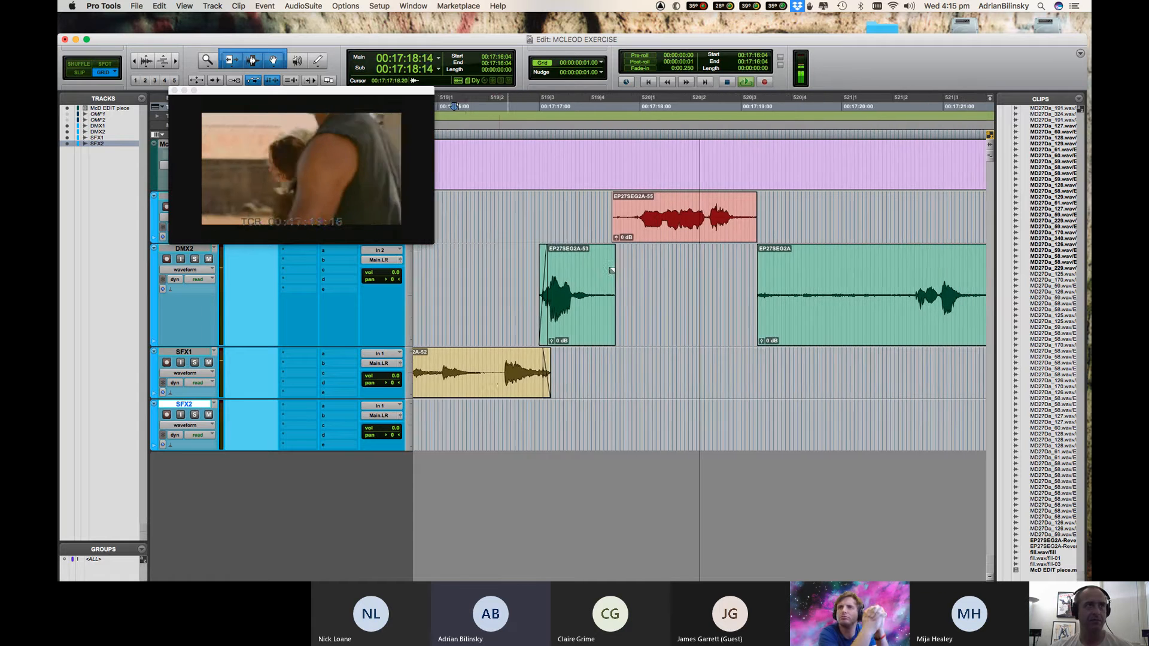
{"action": "key", "text": "space"}
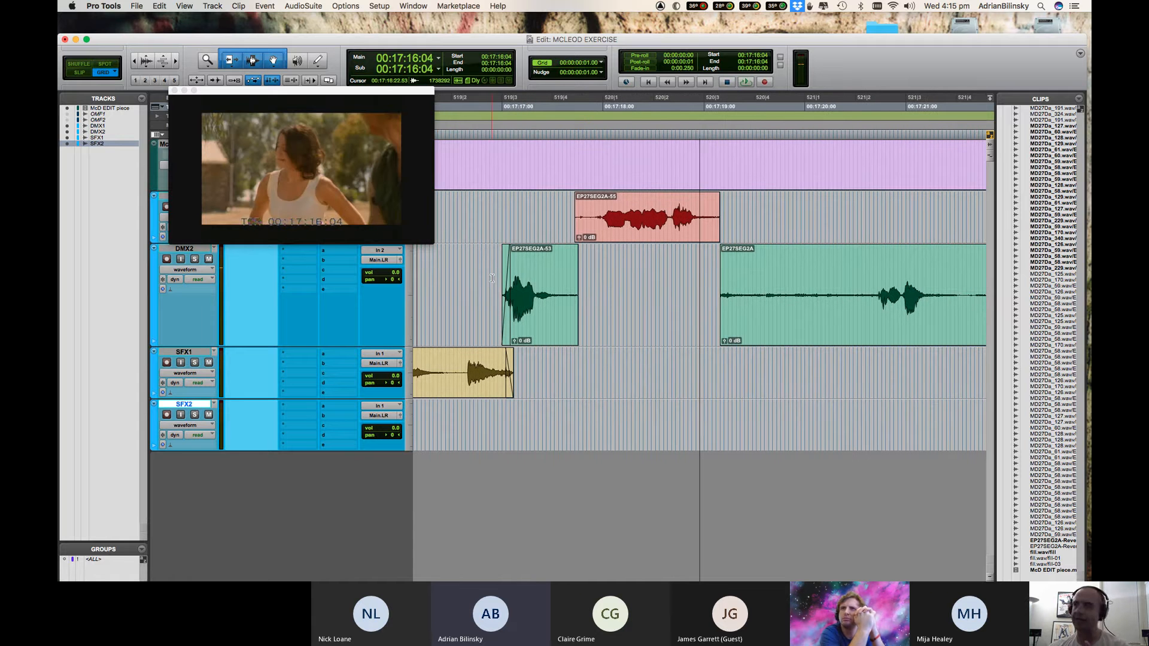
Replay the overlap between EP27SEG2A-52 and EP27SEG2A-53 to check how the two clips join.
{"action": "key", "text": "space"}
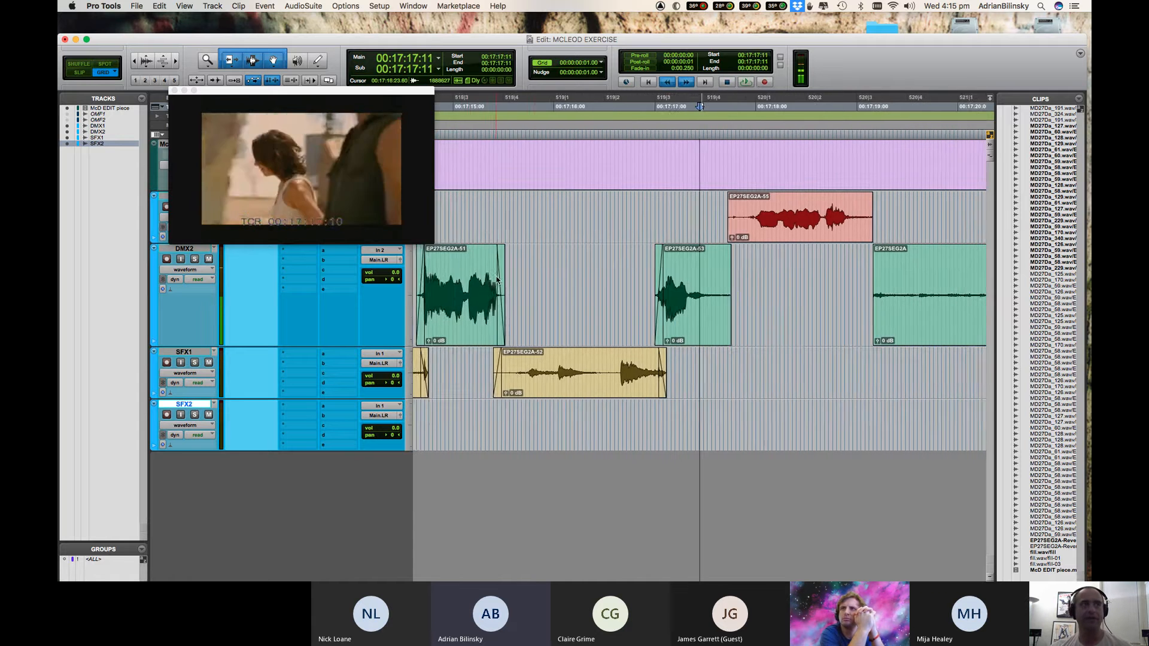
{"action": "key", "text": "space"}
{"action": "left_click", "coordinate": [596, 273]}
{"action": "key", "text": "space"}
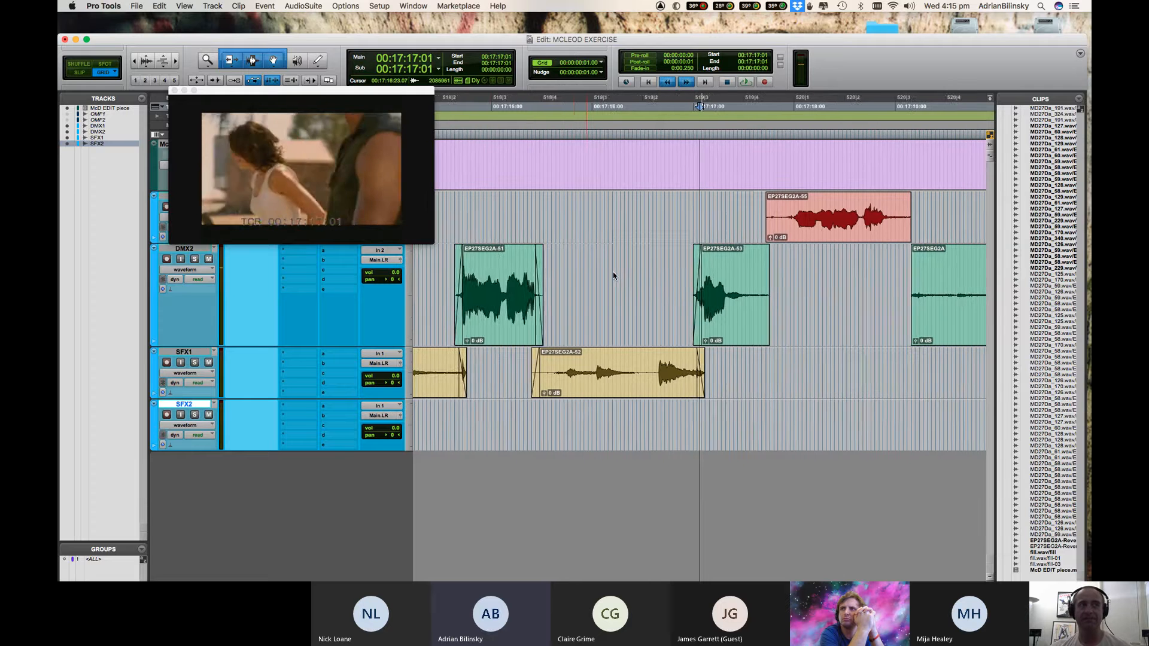
{"action": "key", "text": "space"}
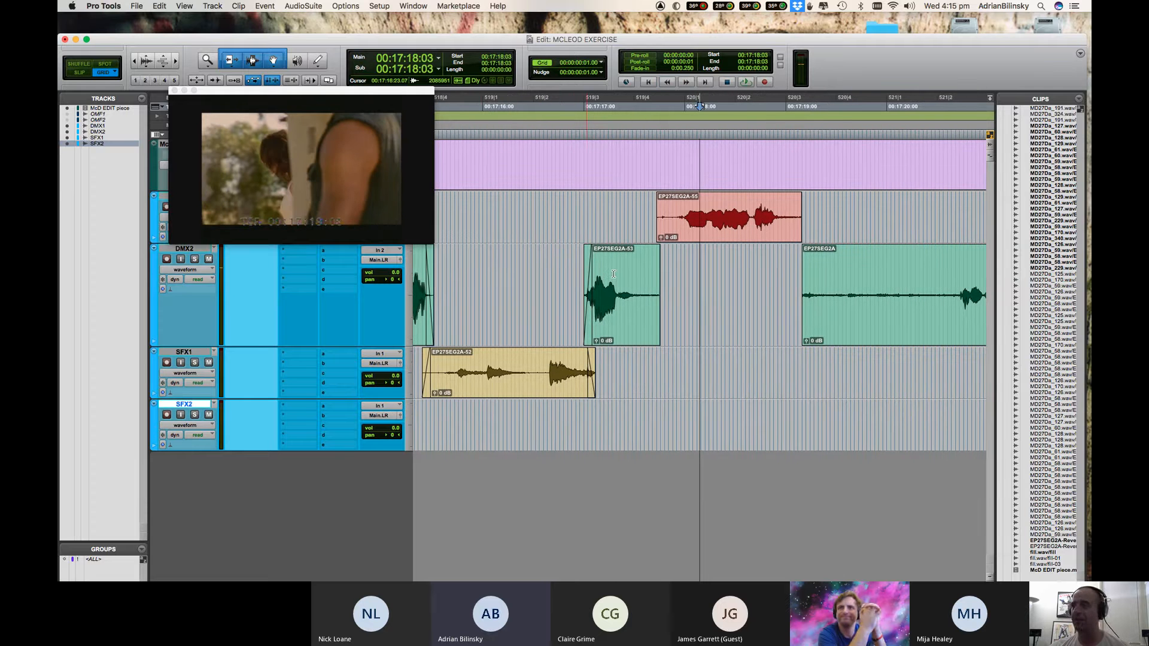
Extend the end of EP27SEG2A-53 on DMX2 to 00:17:18:22, beneath EP27SEG2A-55, and play back the extended section.
{"action": "left_click_drag", "start_coordinate": [590, 286], "coordinate": [773, 288]}
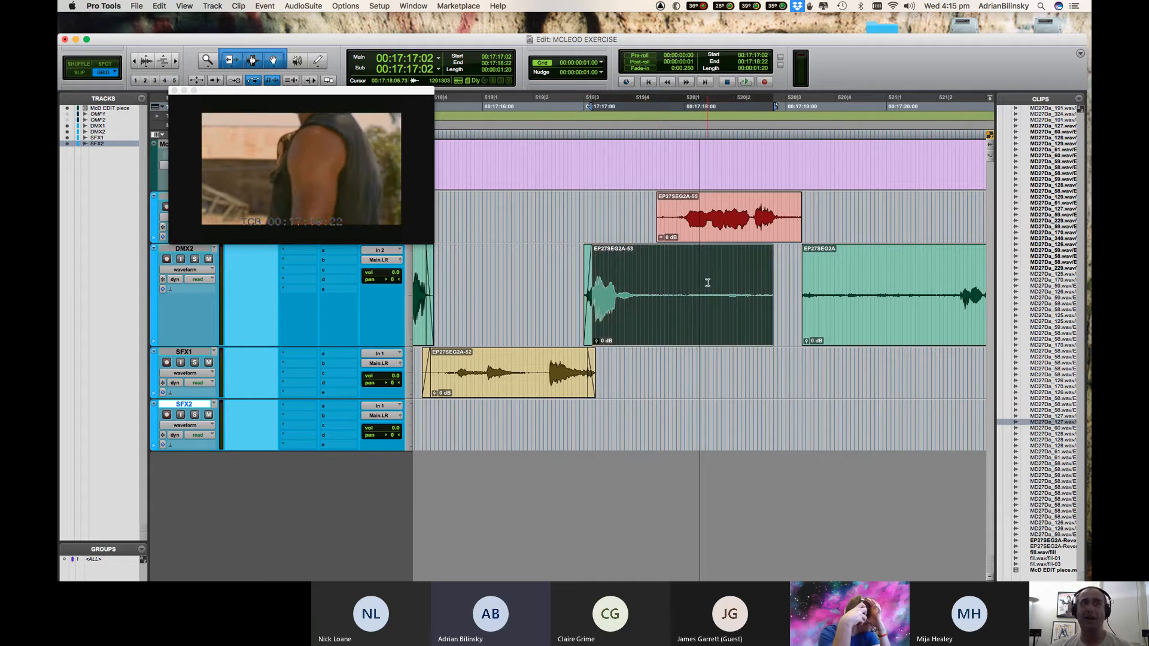
{"action": "left_click", "coordinate": [579, 272]}
{"action": "key", "text": "space"}
{"action": "key", "text": "space"}
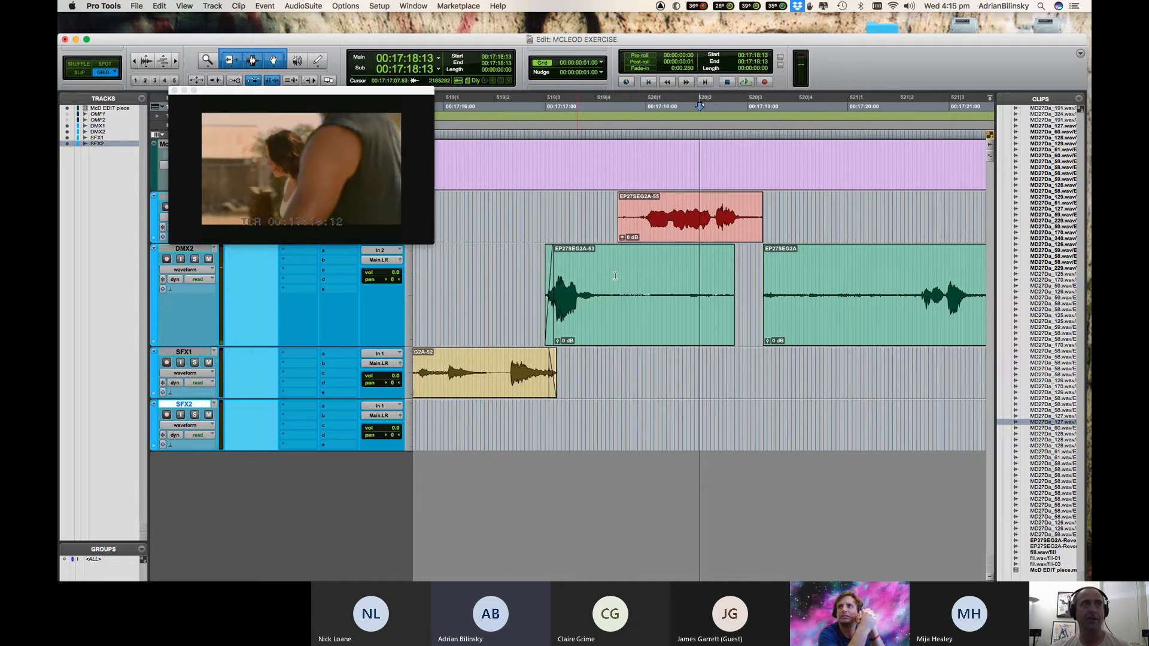
Trim the end of EP27SEG2A-53 on DMX2 to 00:17:18:03 and fade it out from 00:17:18:01.
{"action": "left_click", "coordinate": [658, 280]}
{"action": "key", "text": "t"}
{"action": "key", "text": "t"}
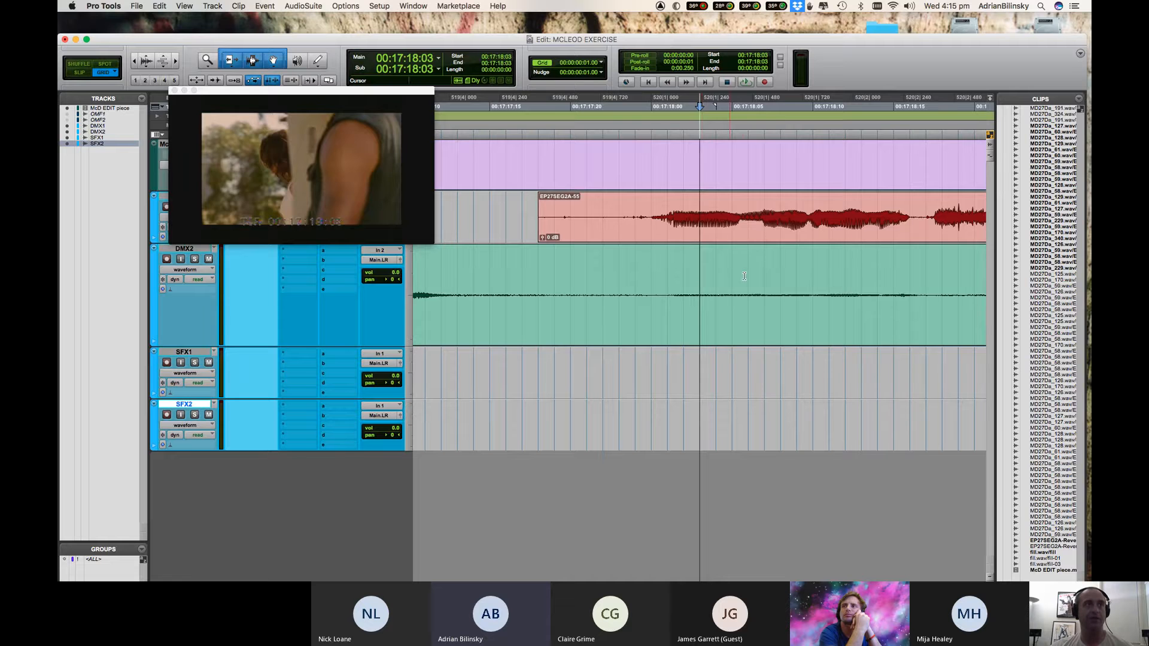
{"action": "left_click_drag", "start_coordinate": [744, 276], "coordinate": [668, 276]}
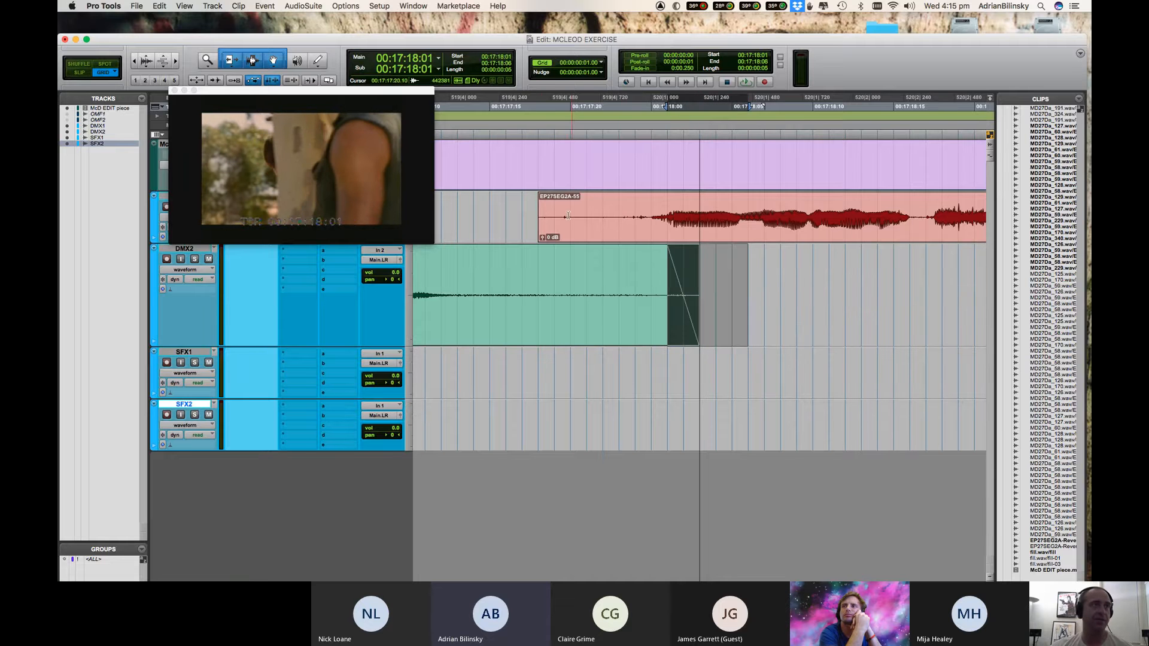
Trim the start of EP27SEG2A-55 on DMX1 to 00:17:17:23, fade it in until 00:17:18:01, and audition the transition from 00:17:16:19 and 00:17:16:22.
{"action": "left_click_drag", "start_coordinate": [543, 210], "coordinate": [670, 206]}
{"action": "key", "text": "r"}
{"action": "key", "text": "r"}
{"action": "key", "text": "r"}
{"action": "left_click", "coordinate": [633, 204]}
{"action": "key", "text": "space"}
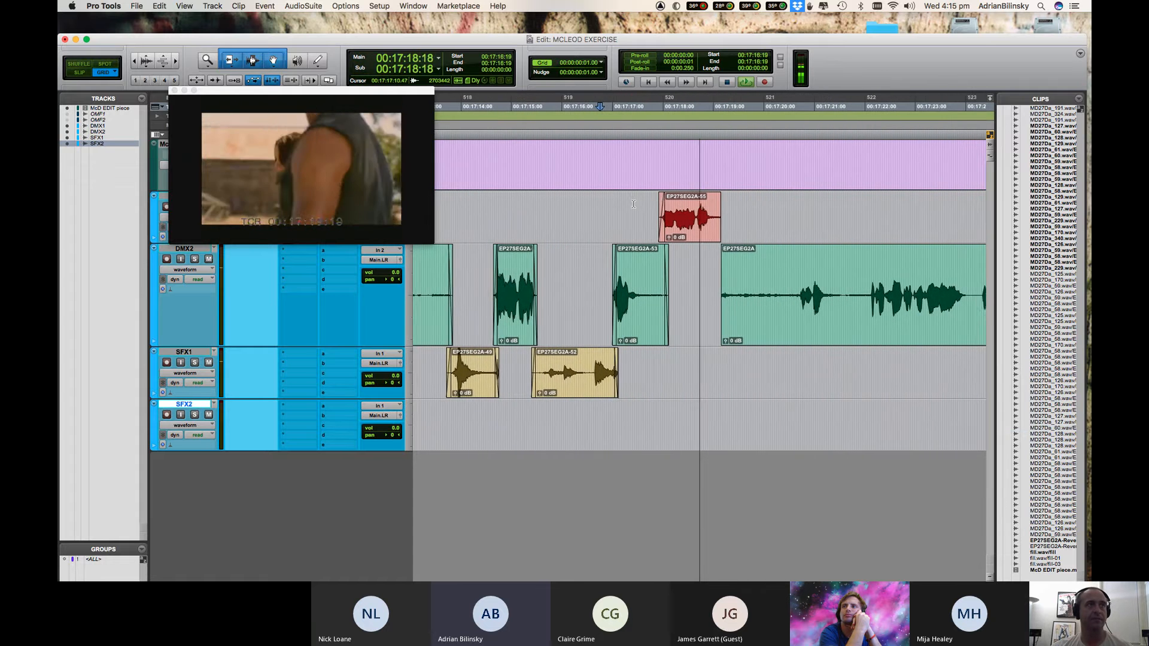
{"action": "key", "text": "space"}
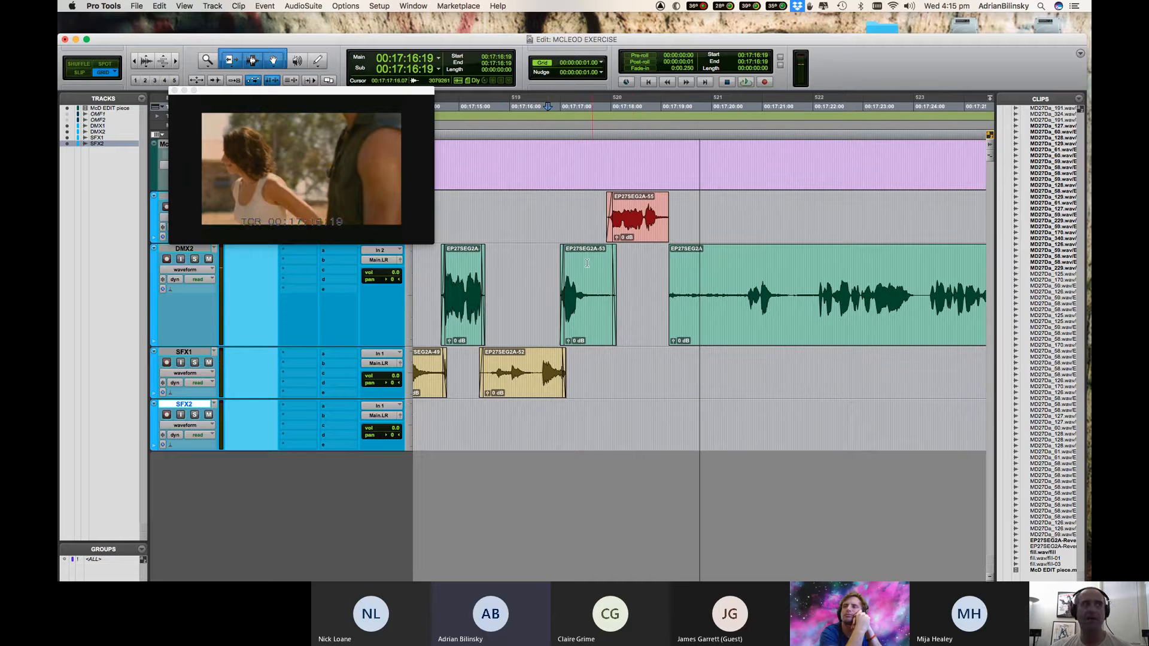
{"action": "left_click", "coordinate": [552, 261]}
{"action": "key", "text": "space"}
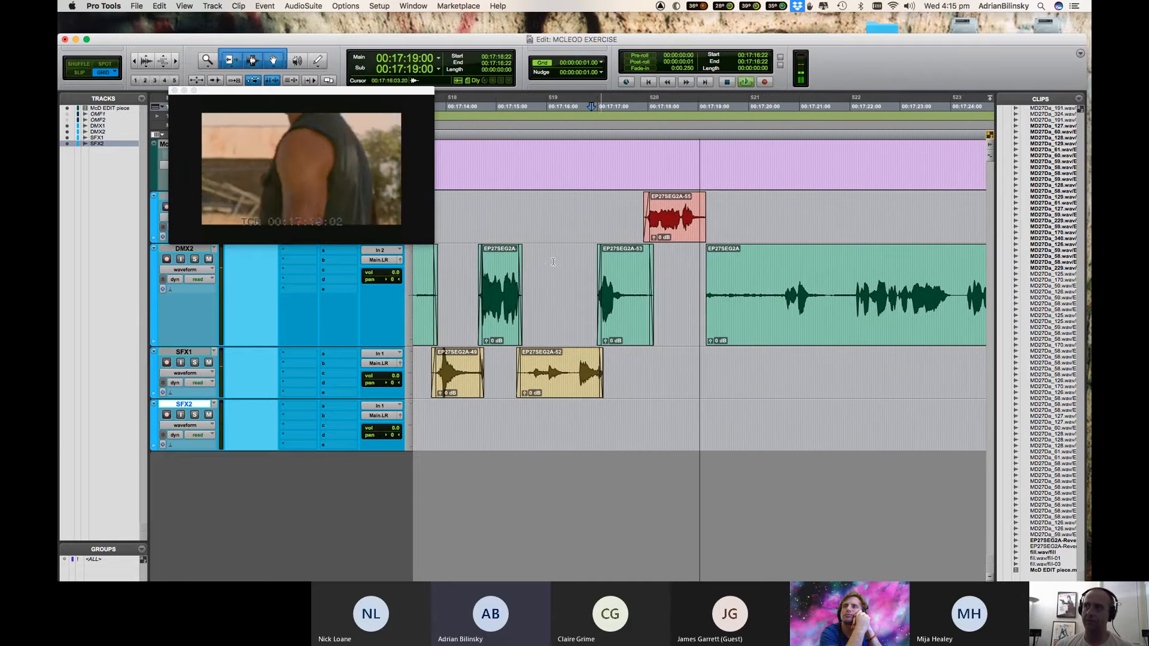
{"action": "key", "text": "space"}
Fade out the end of EP27SEG2A-55 on DMX1 from 00:17:19:02 to 00:17:19:04.
{"action": "left_click", "coordinate": [667, 339]}
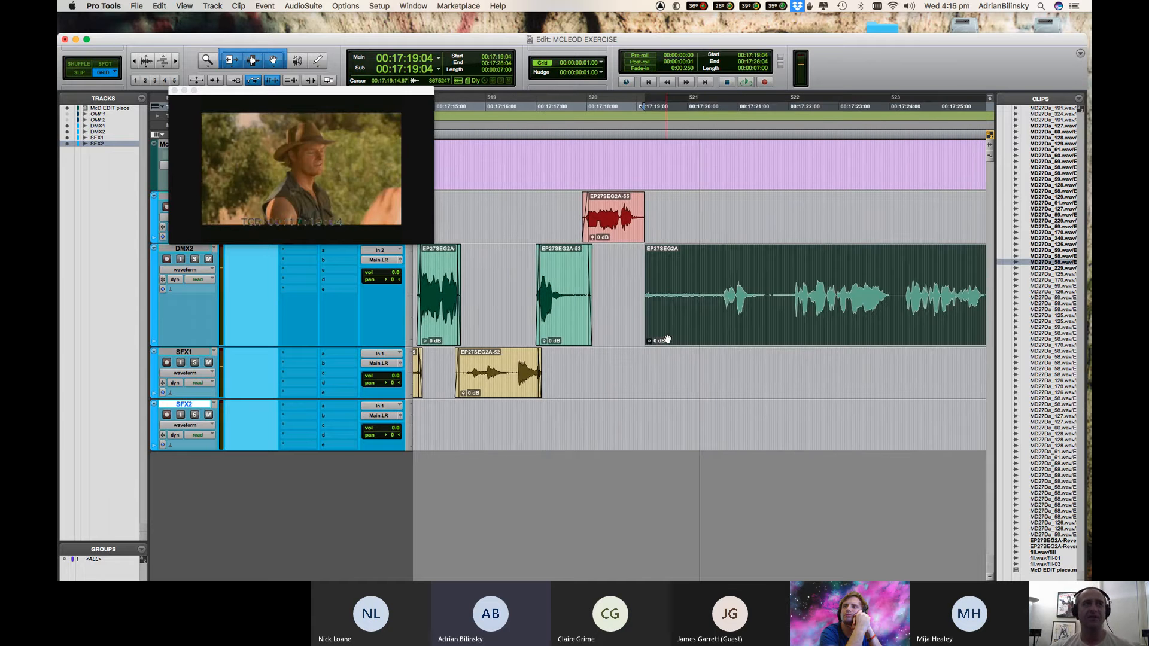
{"action": "key", "text": "super+bracketright"}
{"action": "key", "text": "super+bracketright"}
{"action": "left_click", "coordinate": [682, 208]}
{"action": "key", "text": "super+bracketright"}
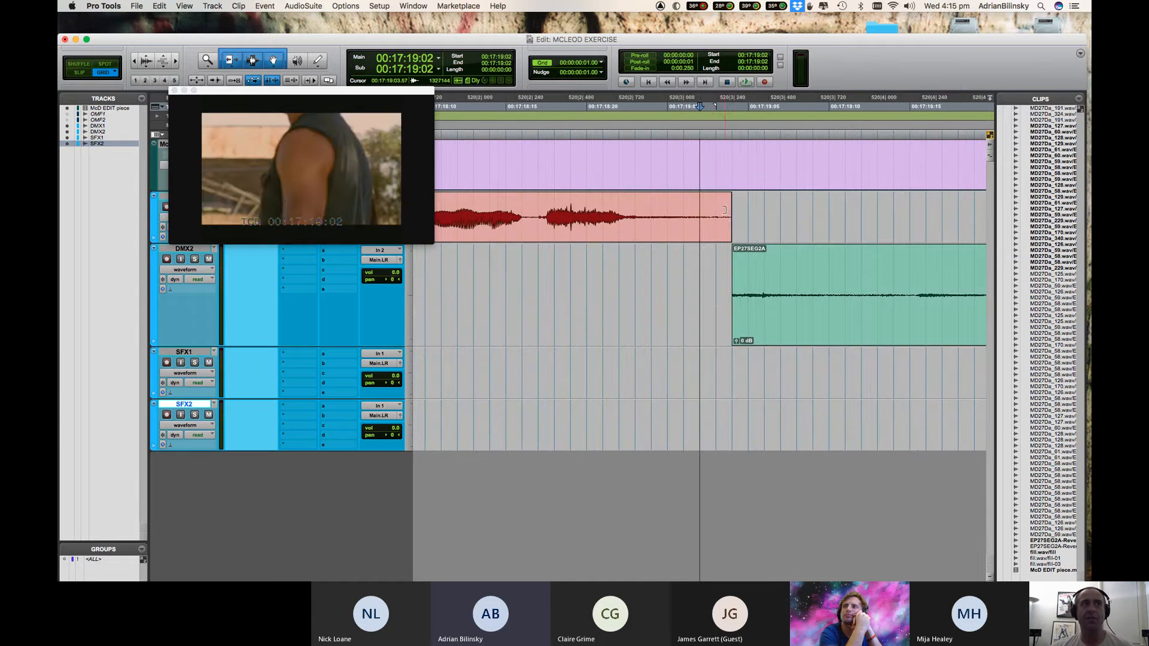
{"action": "left_click_drag", "start_coordinate": [728, 208], "coordinate": [679, 202]}
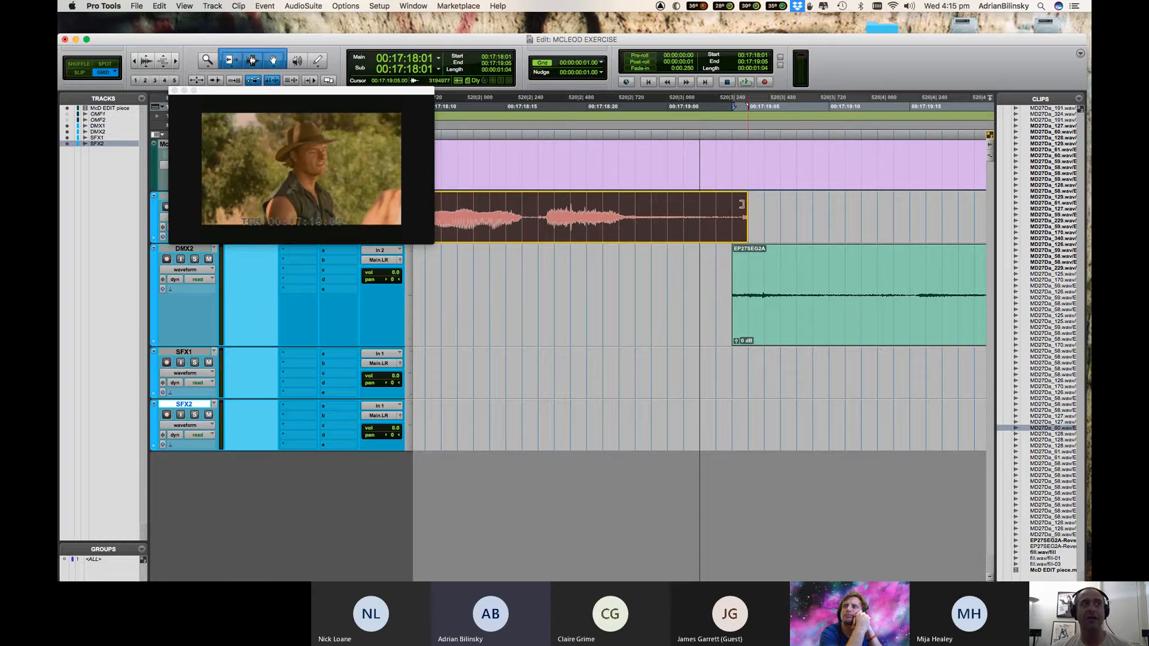
{"action": "left_click", "coordinate": [760, 210]}
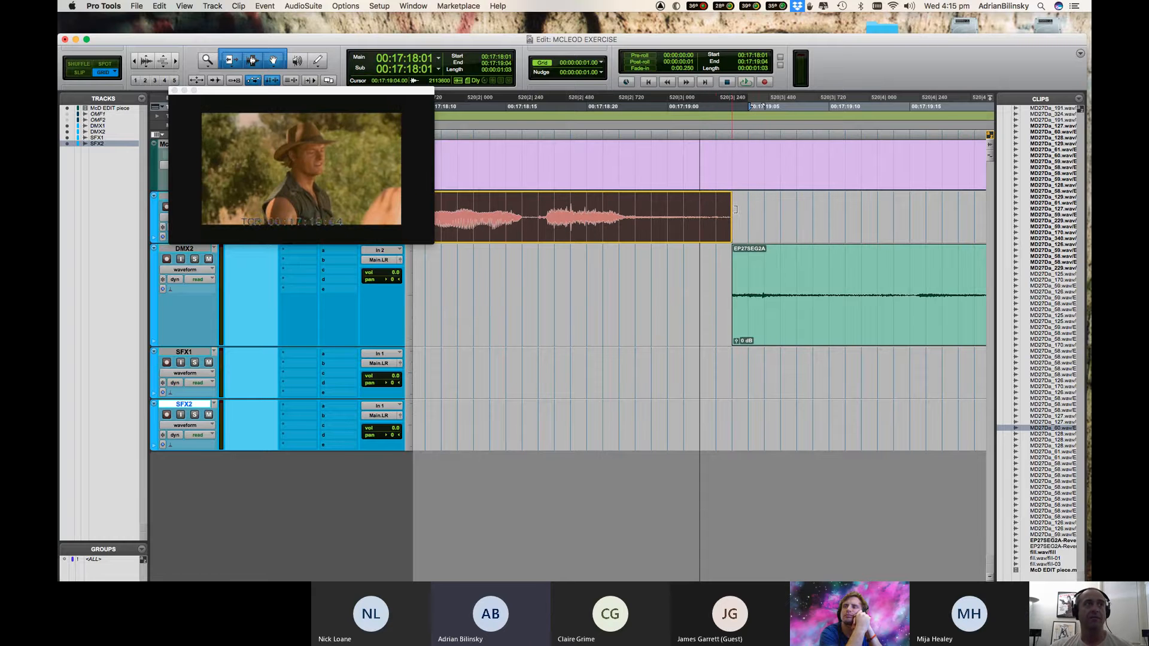
{"action": "left_click_drag", "start_coordinate": [751, 207], "coordinate": [704, 208]}
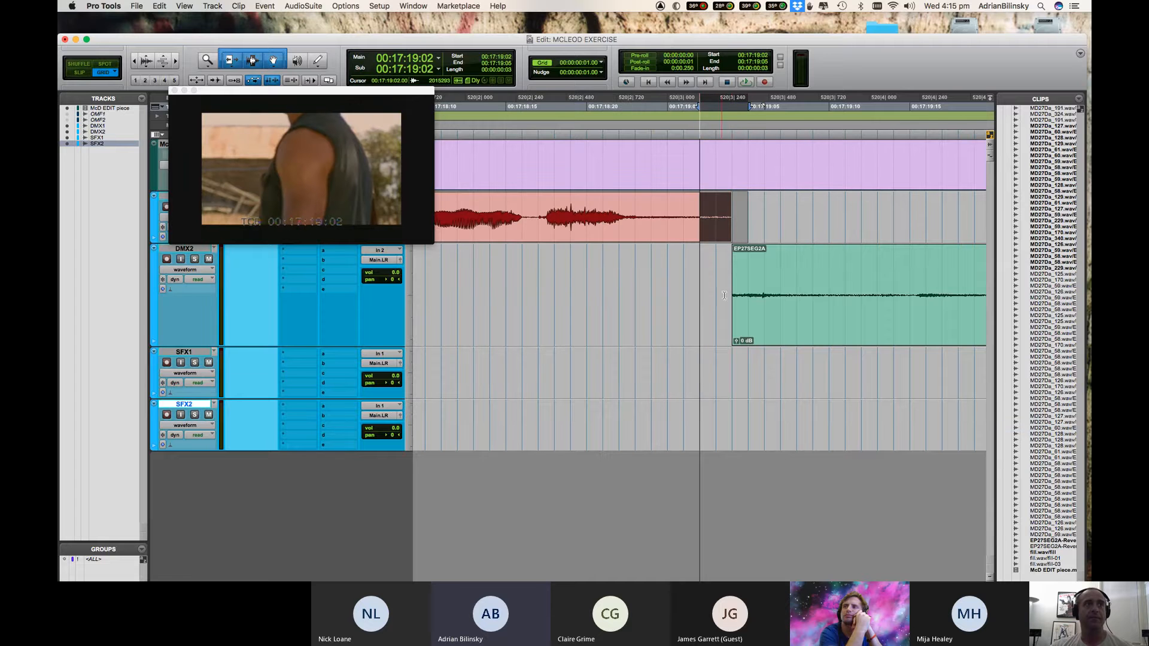
Start the DMX2 clip following EP27SEG2A-53 at 00:17:19:01, fade it in until 00:17:19:03, and play back from 00:17:17:22.
{"action": "mouse_move", "coordinate": [735, 282]}
{"action": "left_mouse_down"}
{"action": "mouse_move", "coordinate": [689, 278]}
{"action": "mouse_move", "coordinate": [714, 274]}
{"action": "left_mouse_up"}
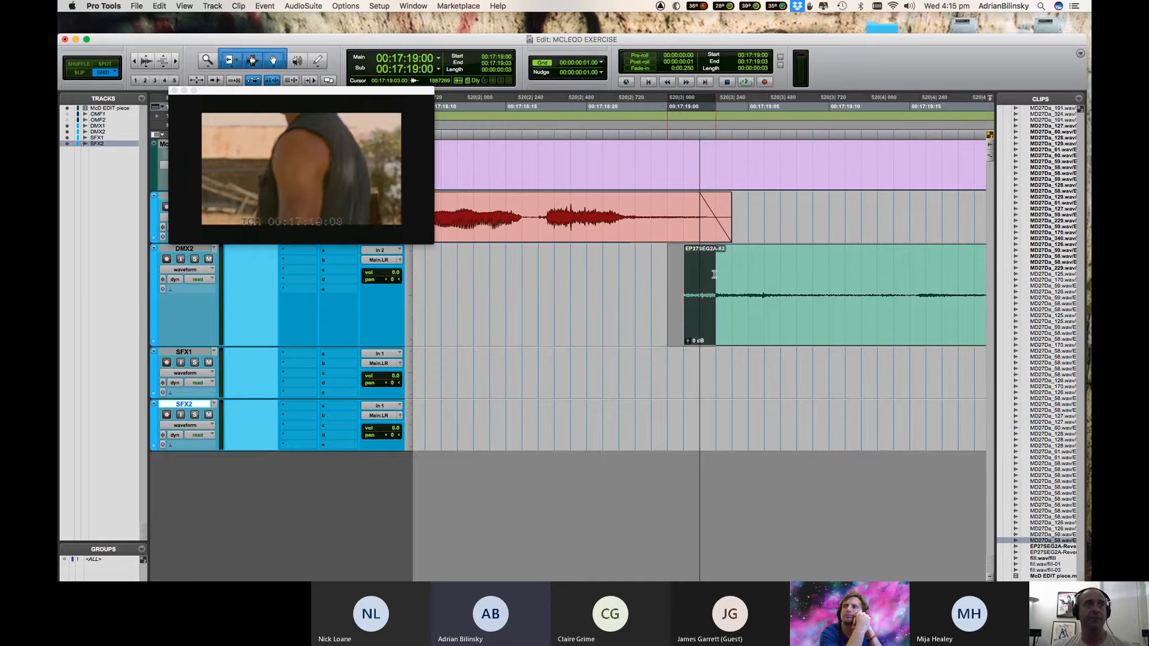
{"action": "key", "text": "KP_1"}
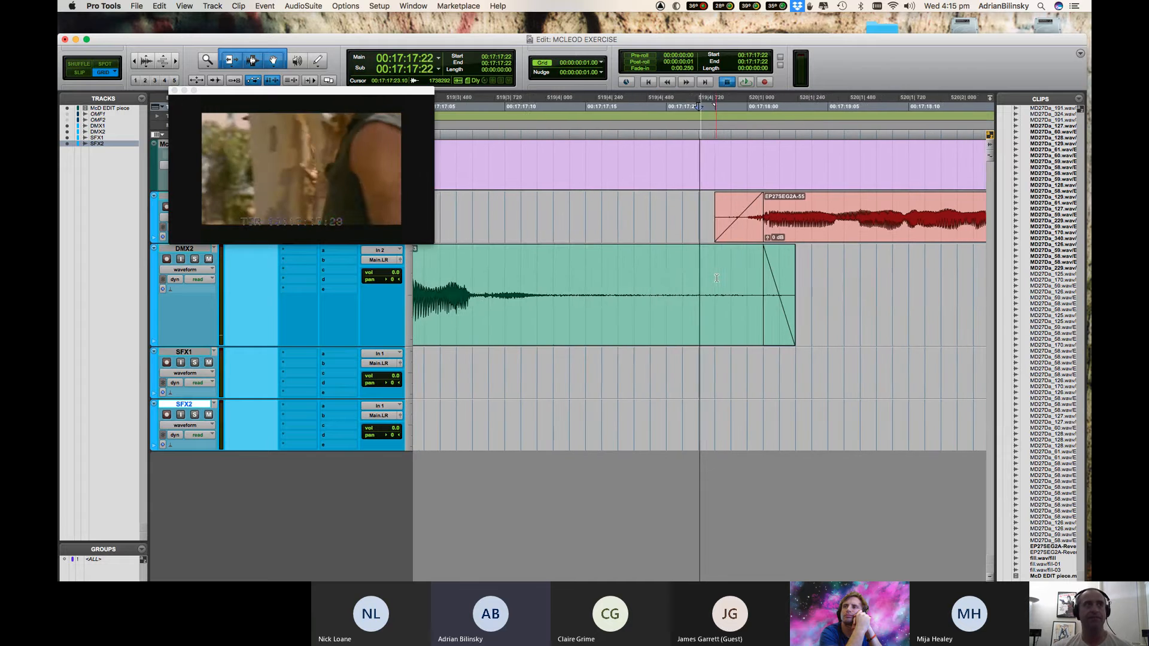
{"action": "key", "text": "space"}
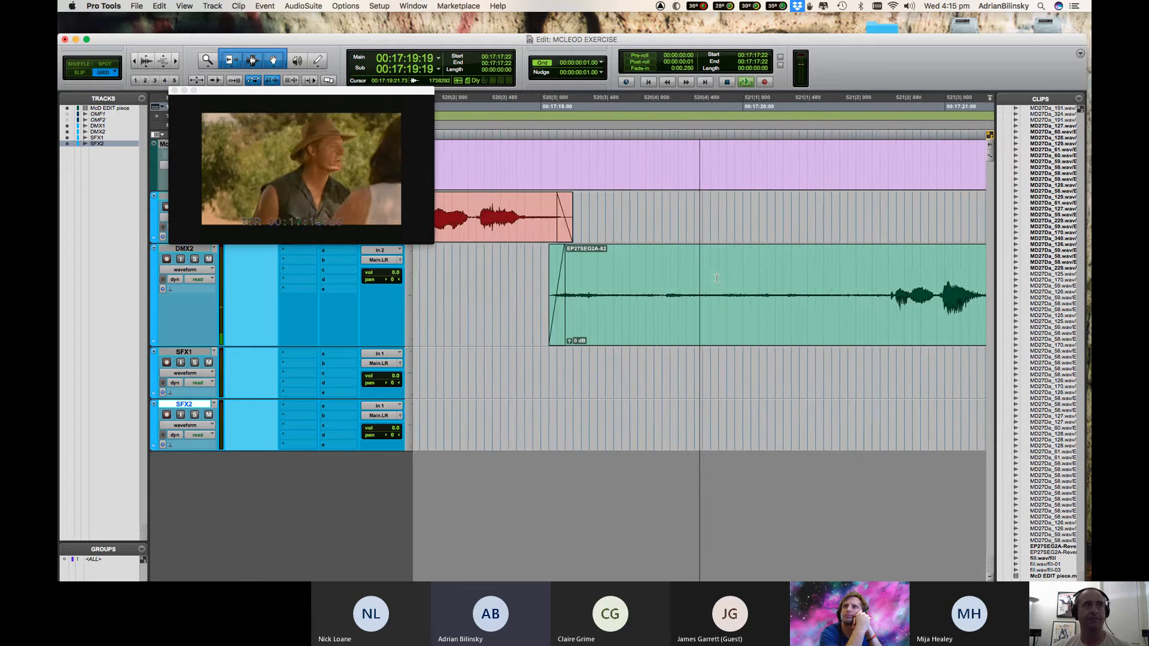
Listen through EP27SEG2A-82 on DMX2 and examine up close where its end meets the following DMX1 clip.
{"action": "key", "text": "r"}
{"action": "key", "text": "r"}
{"action": "key", "text": "r"}
{"action": "key", "text": "r"}
{"action": "key", "text": "r"}
{"action": "key", "text": "r"}
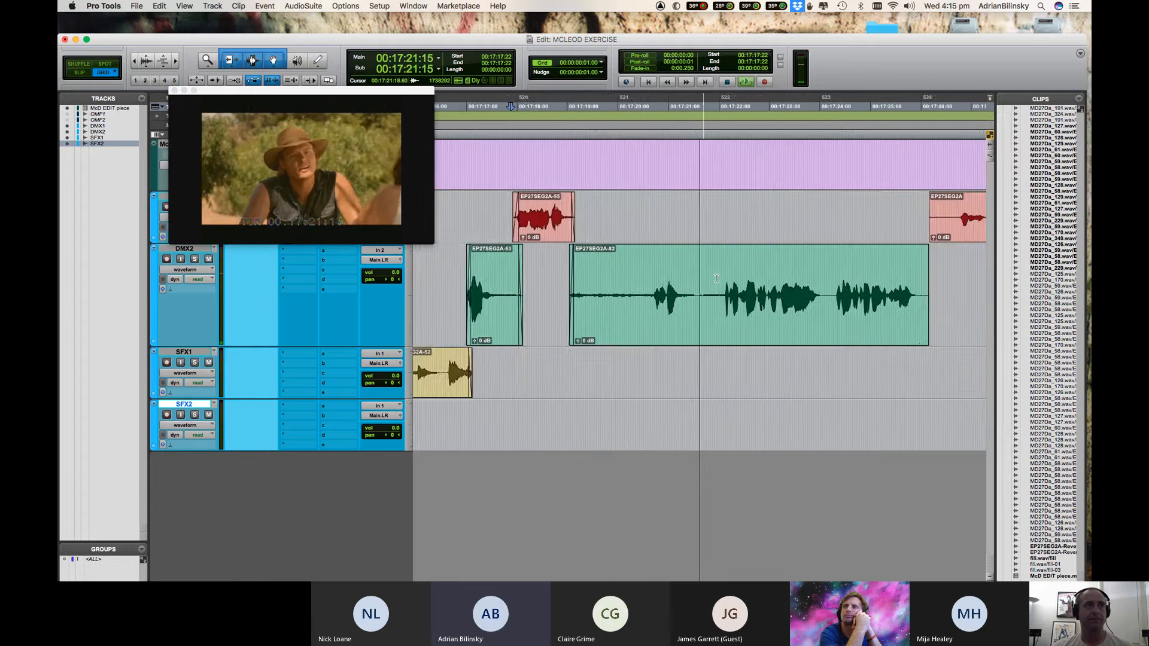
{"action": "key", "text": "t"}
{"action": "key", "text": "t"}
{"action": "key", "text": "t"}
{"action": "key", "text": "t"}
{"action": "key", "text": "t"}
{"action": "key", "text": "t"}
{"action": "key", "text": "t"}
{"action": "key", "text": "t"}
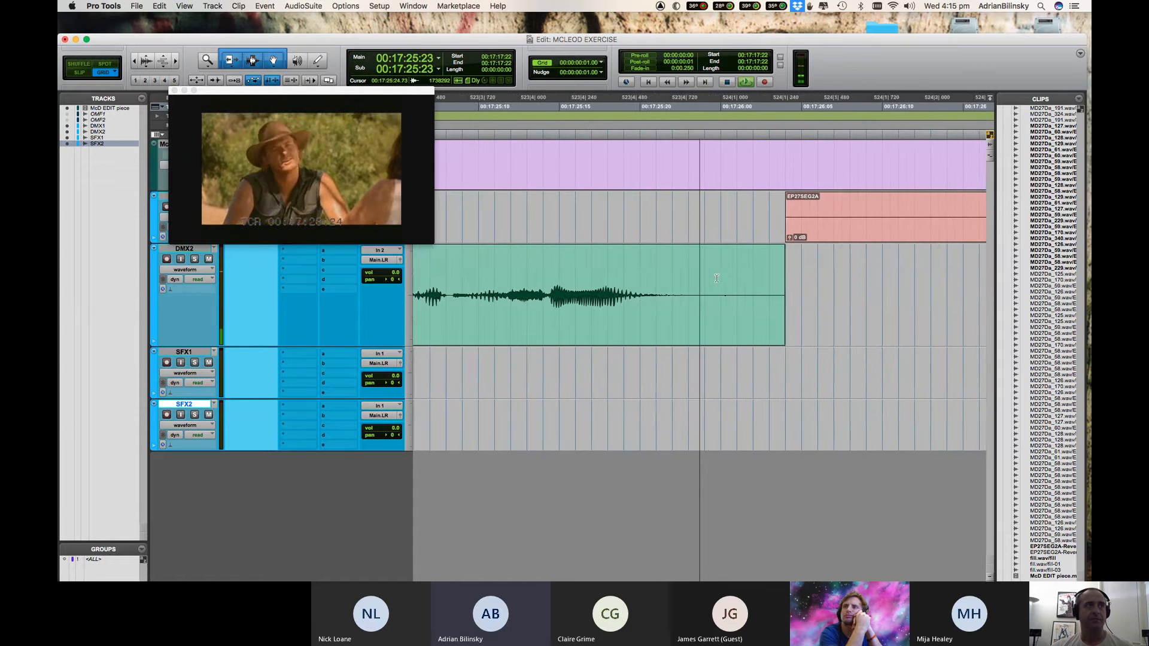
{"action": "key", "text": "space"}
Extend the start of the DMX1 clip following EP27SEG2A-55 back to 00:17:25:24 and fade it in until 00:17:26:01.
{"action": "left_click", "coordinate": [652, 241]}
{"action": "key", "text": "t"}
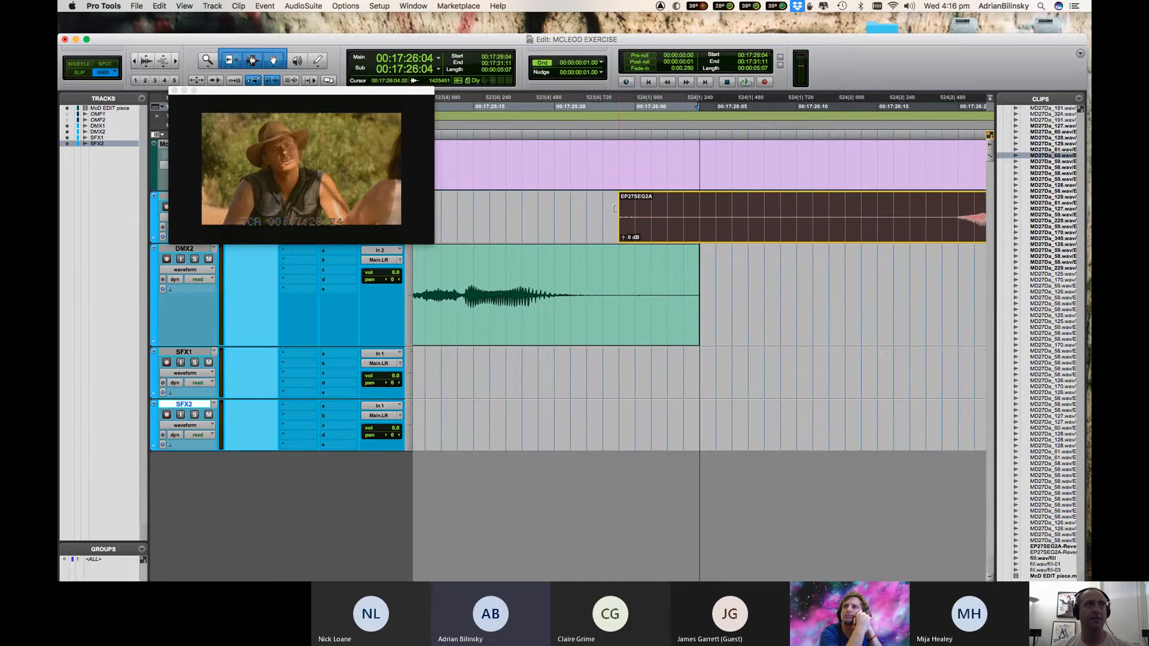
{"action": "left_click_drag", "start_coordinate": [623, 210], "coordinate": [630, 214]}
Trim the end of EP27SEG2A-82 on DMX2 to 00:17:26:02 and fade it out from 00:17:26:00.
{"action": "left_click", "coordinate": [668, 262]}
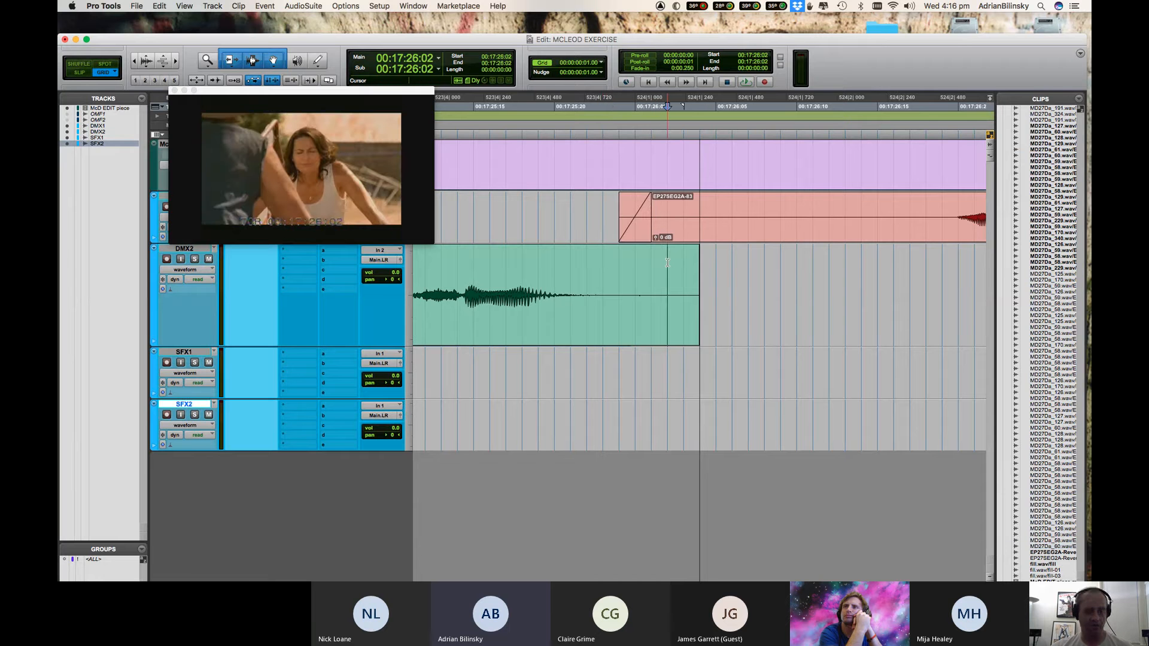
{"action": "left_click", "coordinate": [699, 272], "text": "shift"}
{"action": "left_click", "coordinate": [643, 267]}
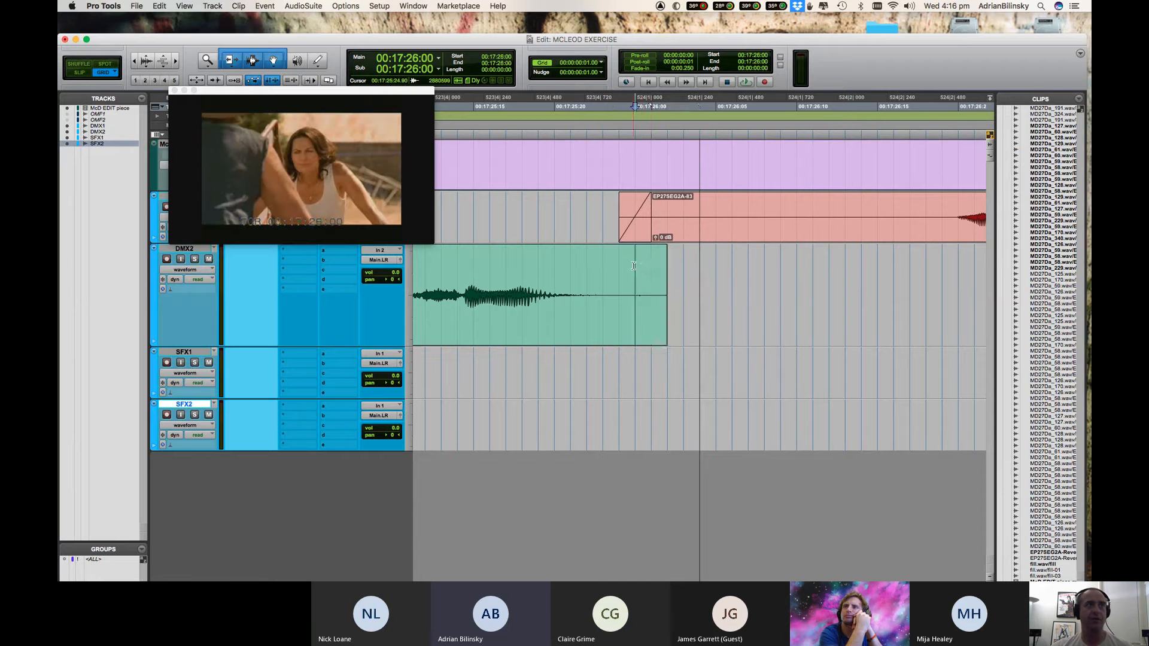
{"action": "left_click", "coordinate": [687, 263], "text": "shift"}
Audition the transition from EP27SEG2A-82 on DMX2 into EP27SEG2A-83 on DMX1 several times, forwards and backwards.
{"action": "key", "text": "KP_1"}
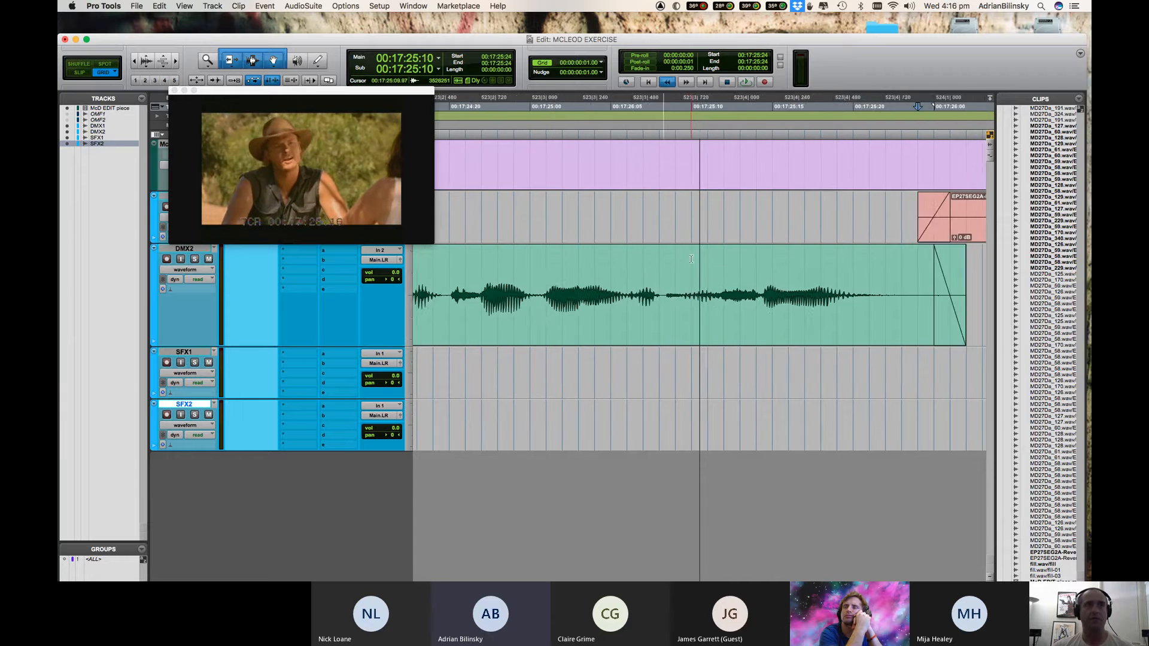
{"action": "key", "text": "space"}
{"action": "key", "text": "r"}
{"action": "key", "text": "space"}
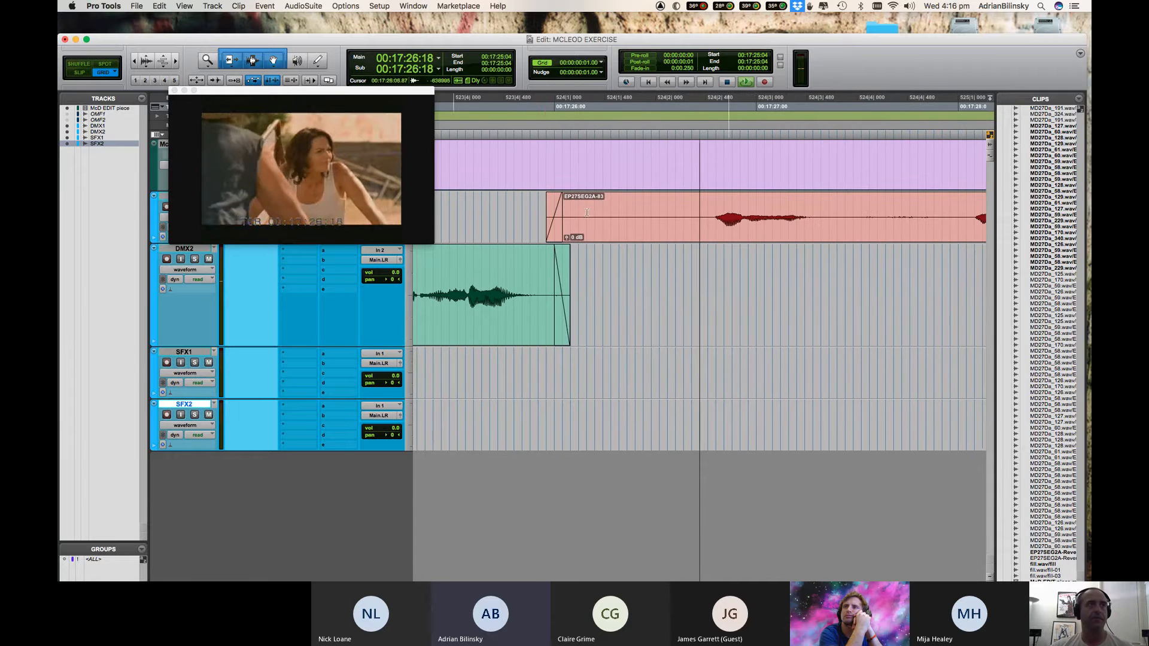
{"action": "left_click", "coordinate": [532, 207]}
{"action": "key", "text": "space"}
{"action": "key", "text": "KP_1"}
{"action": "key", "text": "KP_Add"}
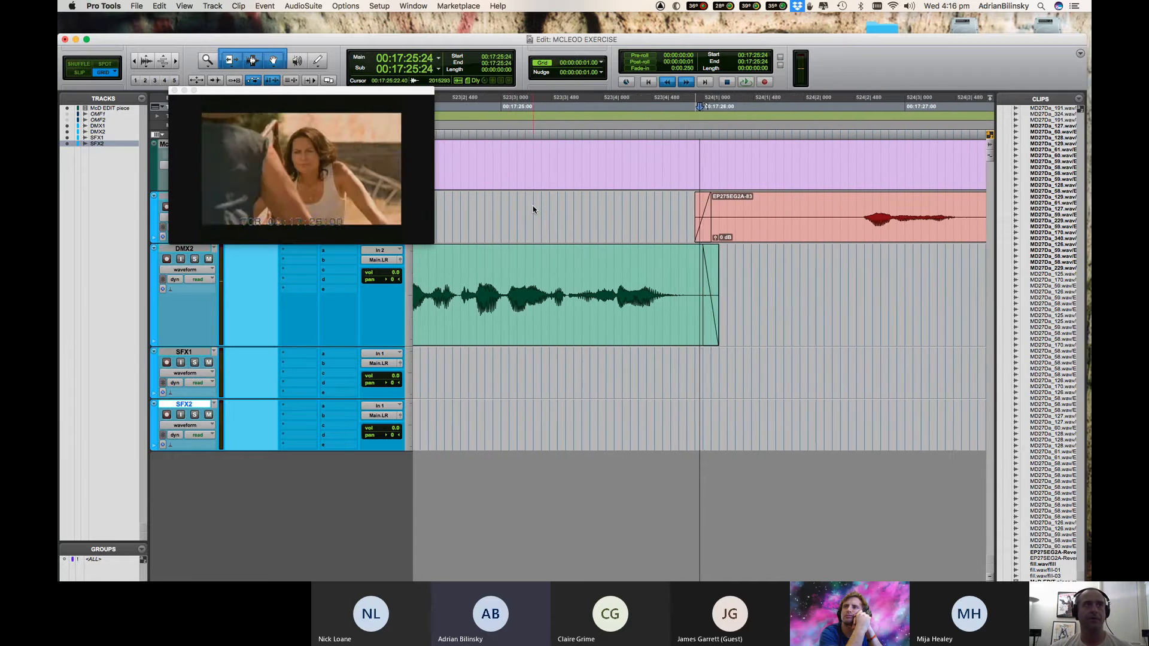
{"action": "key", "text": "KP_Subtract"}
{"action": "key", "text": "KP_Add"}
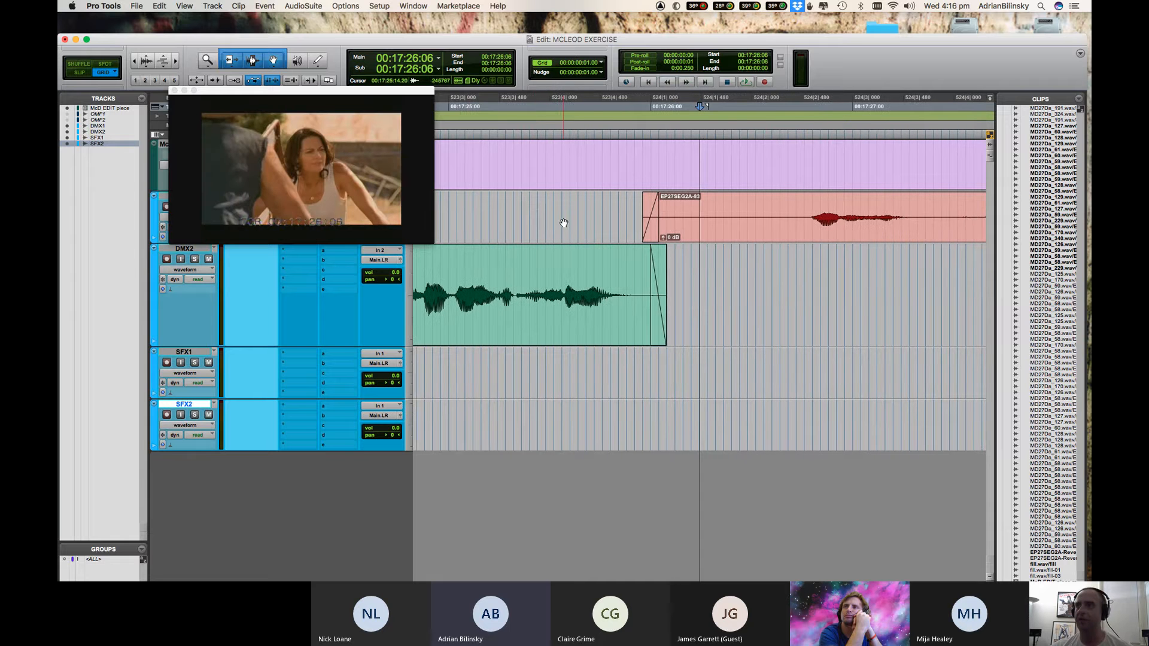
{"action": "key", "text": "r"}
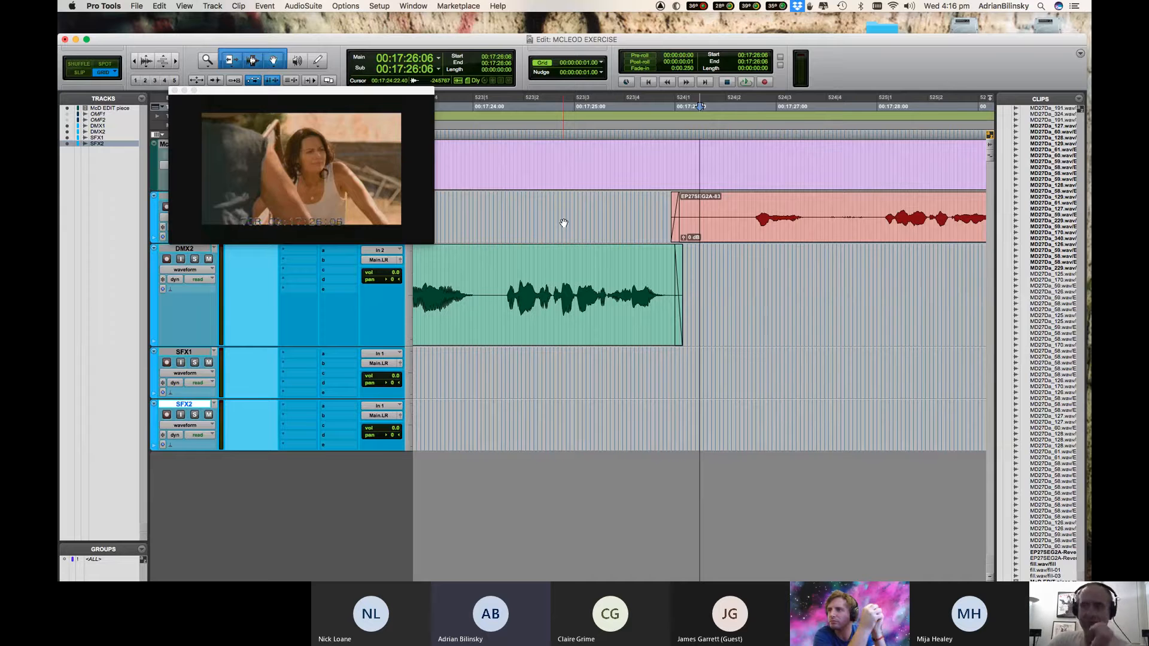
{"action": "left_click", "coordinate": [507, 273]}
{"action": "key", "text": "ctrl+5"}
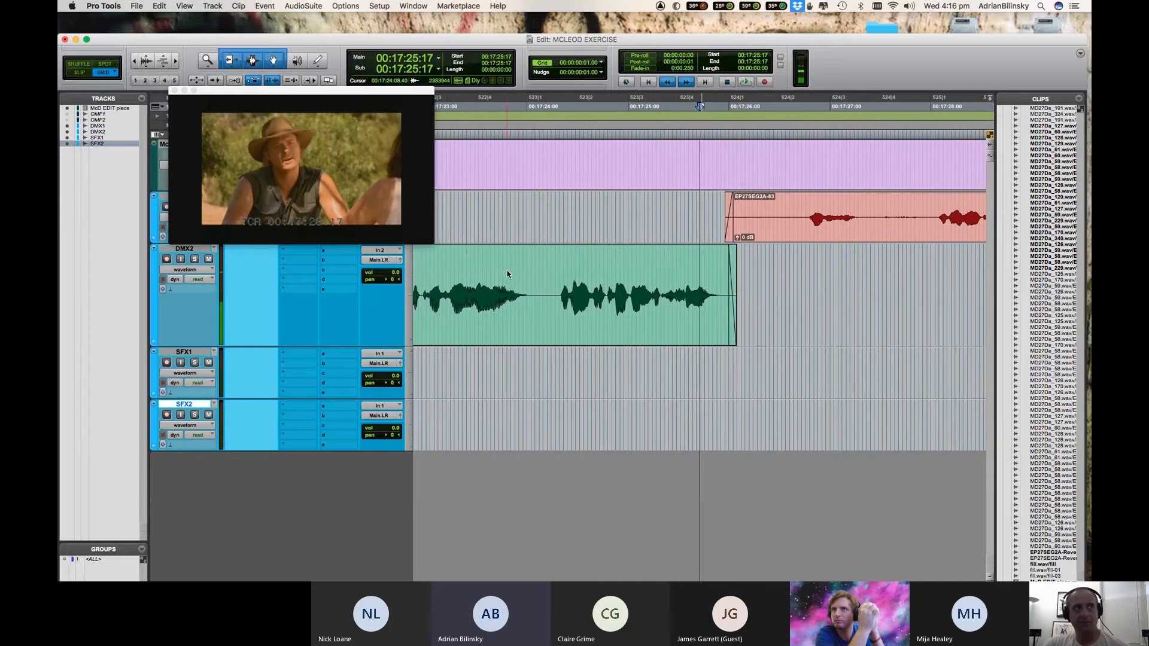
Try extending the start of EP27SEG2A-83 on DMX1 back to 00:17:24:05 with its fade, and audition the longer overlap.
{"action": "key", "text": "ctrl+5"}
{"action": "key", "text": "space"}
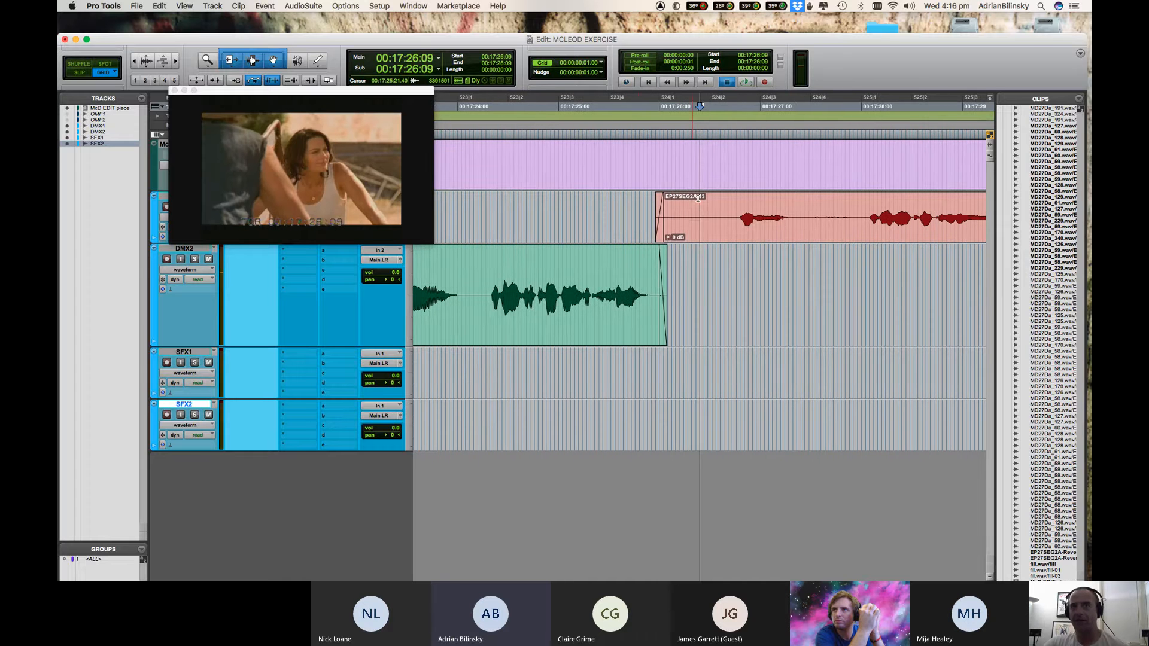
{"action": "left_click_drag", "start_coordinate": [659, 239], "coordinate": [477, 238]}
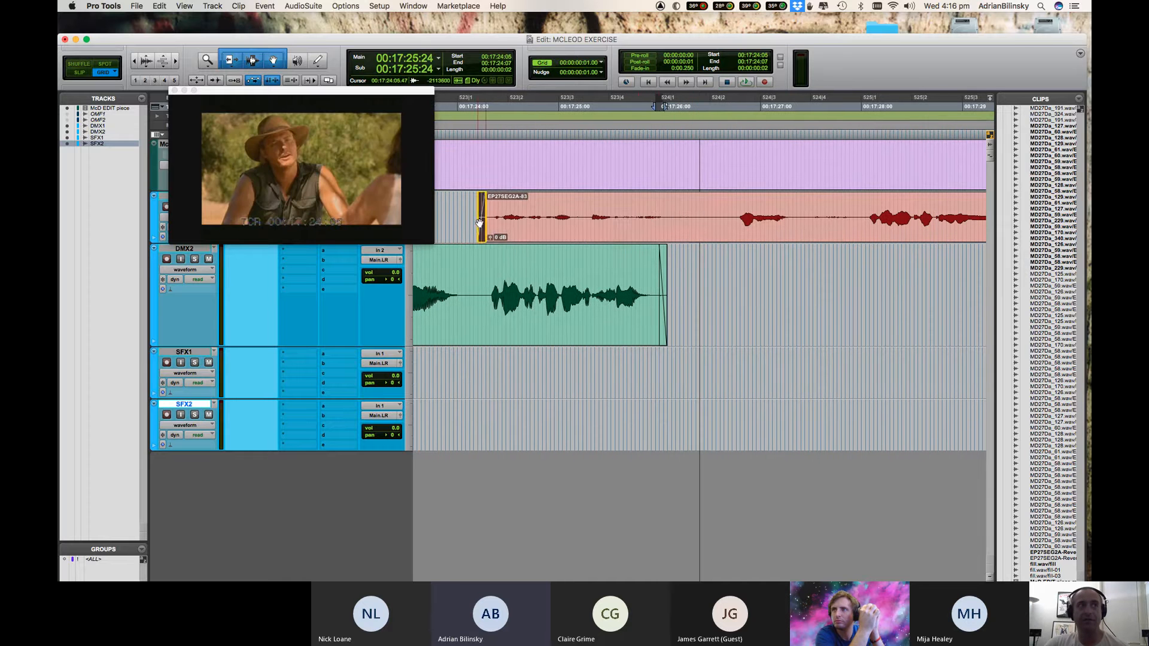
{"action": "key", "text": "ctrl+5"}
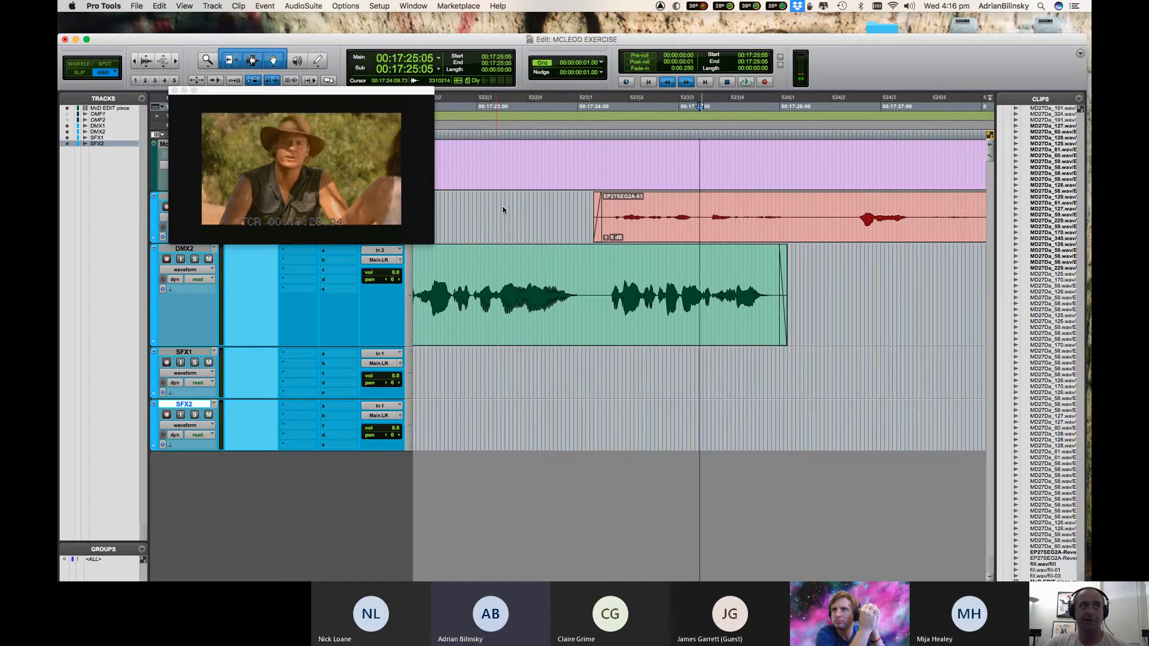
{"action": "key", "text": "space"}
{"action": "left_click", "coordinate": [548, 282]}
{"action": "key", "text": "ctrl+5"}
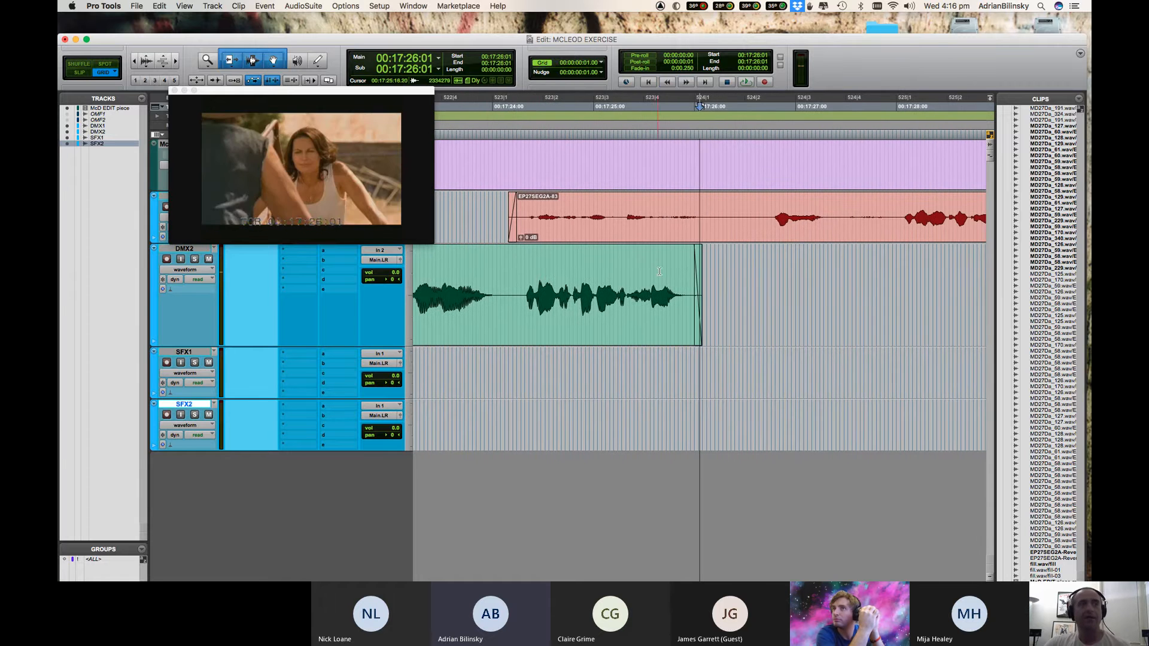
{"action": "key", "text": "a"}
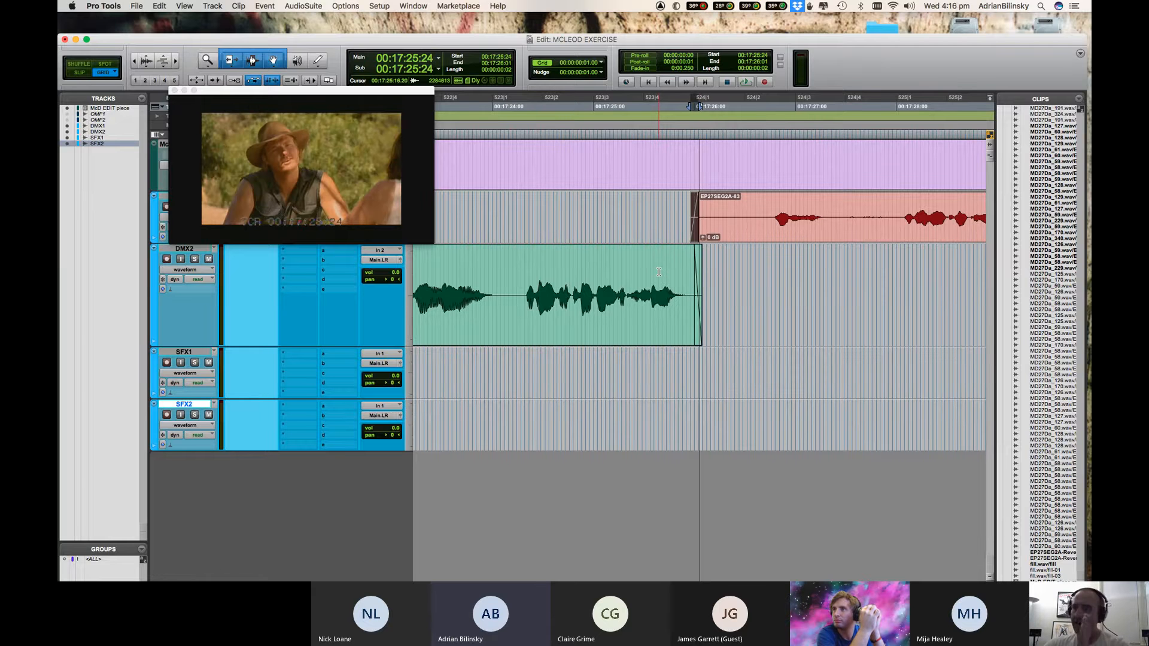
Play the overlap between EP27SEG2A-82 and EP27SEG2A-83 once more and listen on through DMX1 to 00:17:31:09.
{"action": "key", "text": "r"}
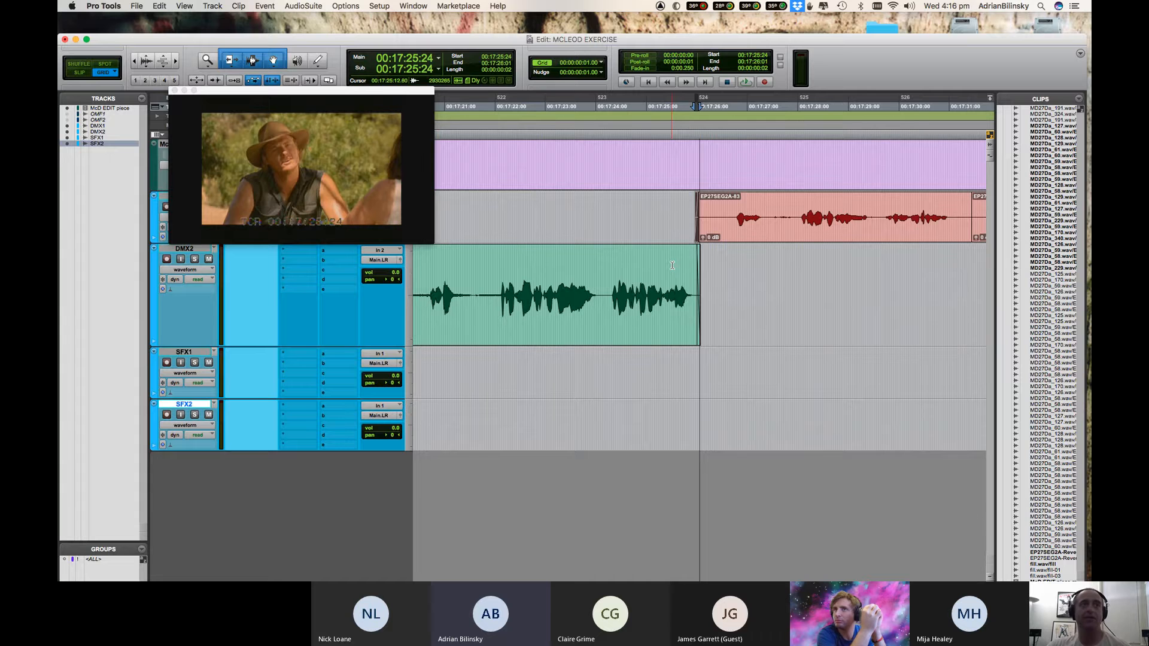
{"action": "left_click", "coordinate": [792, 239]}
{"action": "left_click", "coordinate": [680, 209]}
{"action": "key", "text": "t"}
{"action": "key", "text": "t"}
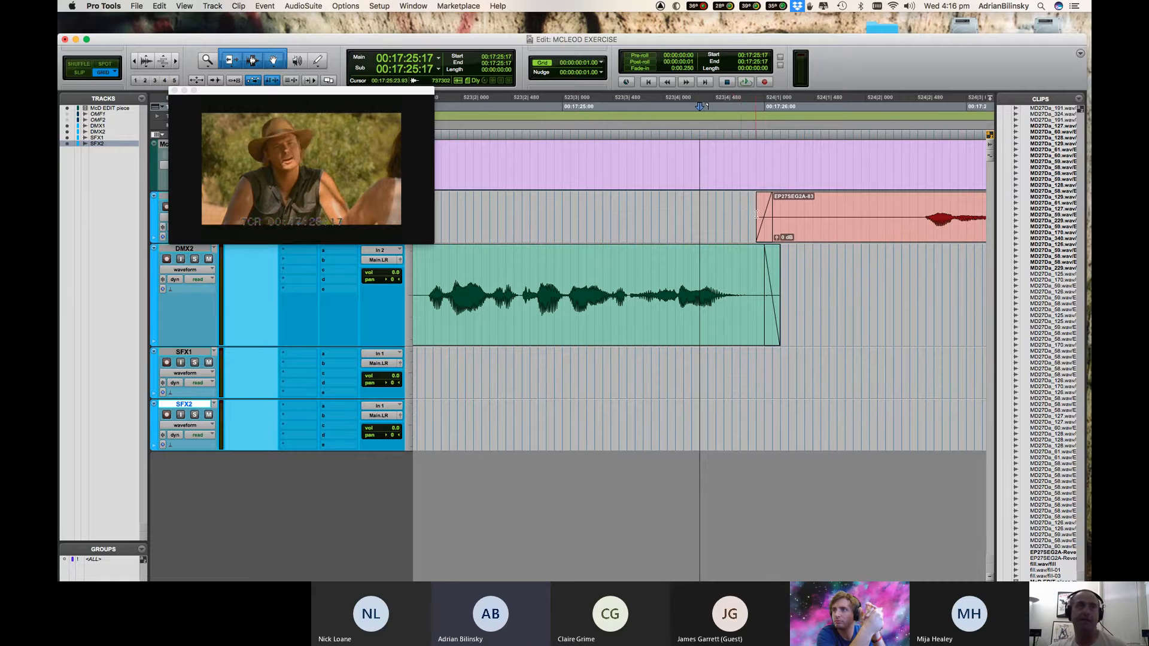
{"action": "key", "text": "space"}
{"action": "key", "text": "space"}
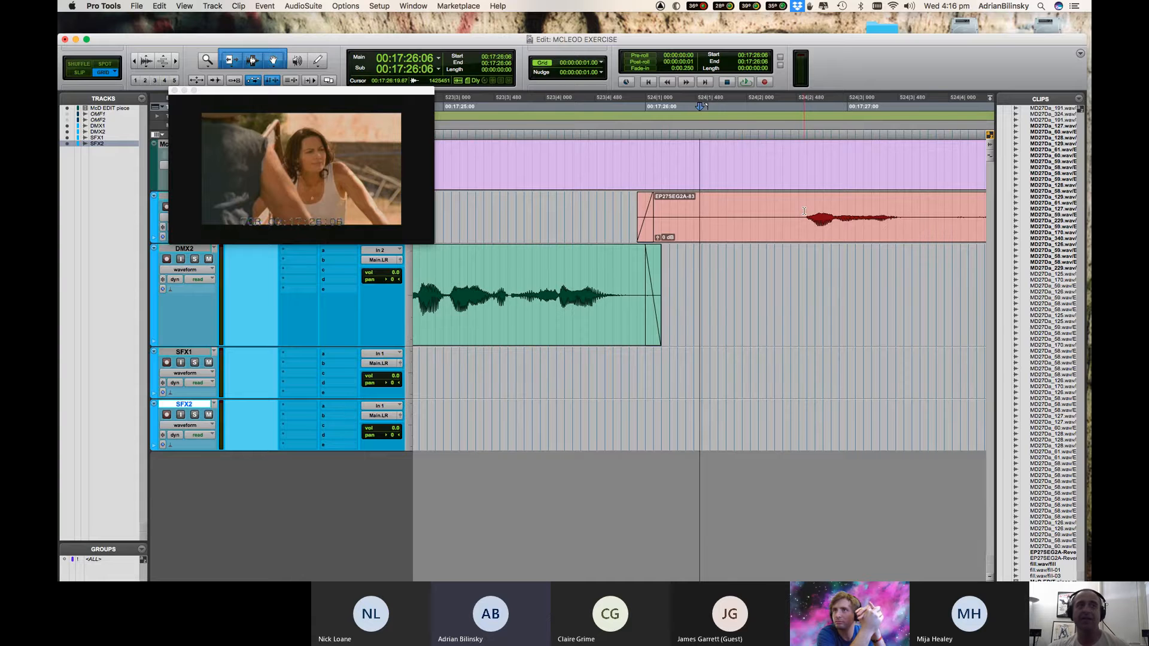
{"action": "key", "text": "r"}
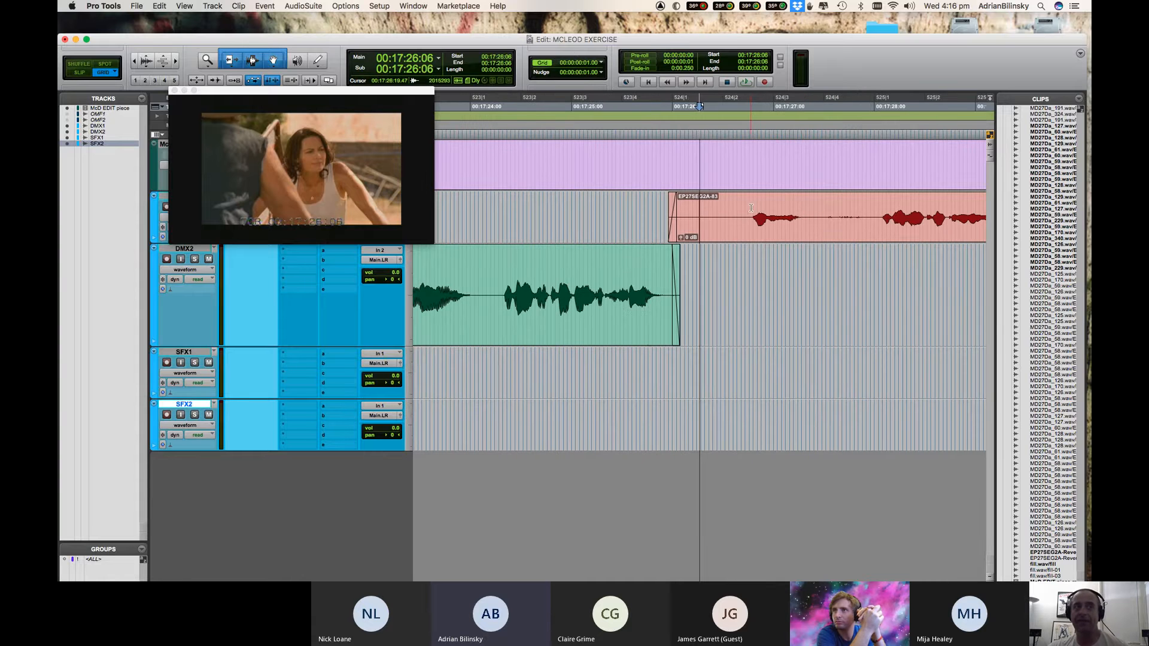
{"action": "key", "text": "space"}
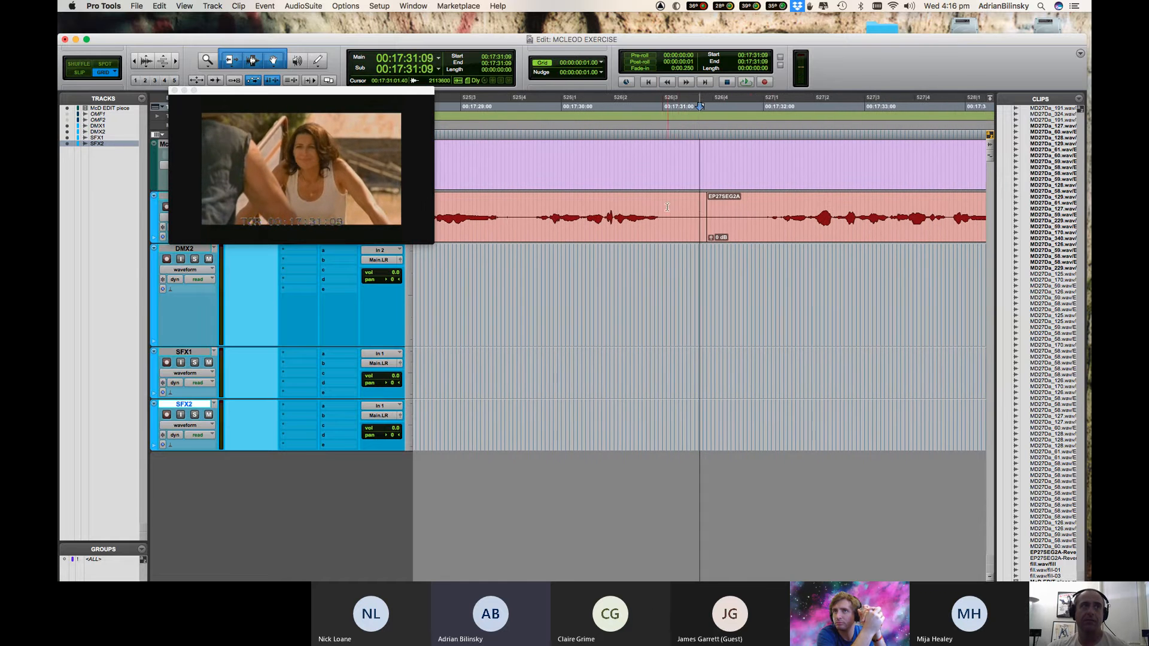
Copy the quiet stretch of EP27SEG2A-83 from 00:17:31:04 to 00:17:31:10 and paste it onto DMX2 at 00:17:27:00.
{"action": "left_click_drag", "start_coordinate": [678, 207], "coordinate": [702, 207]}
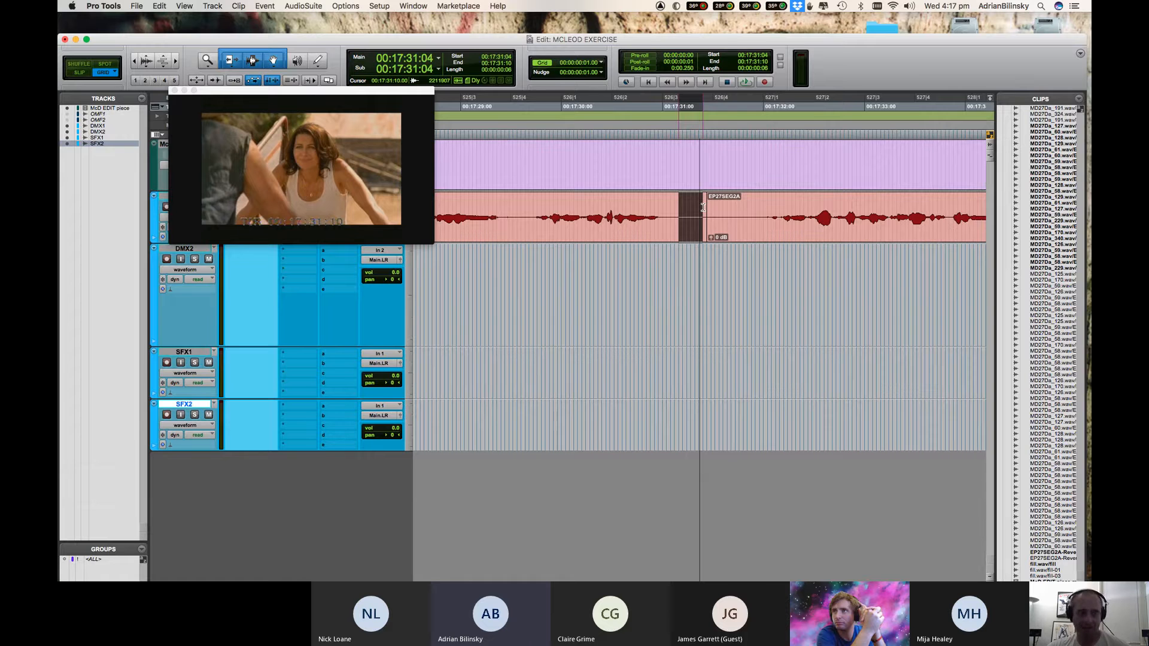
{"action": "key", "text": "super+c"}
{"action": "key", "text": "r"}
{"action": "key", "text": "r"}
{"action": "left_click", "coordinate": [590, 265]}
{"action": "key", "text": "t"}
{"action": "key", "text": "t"}
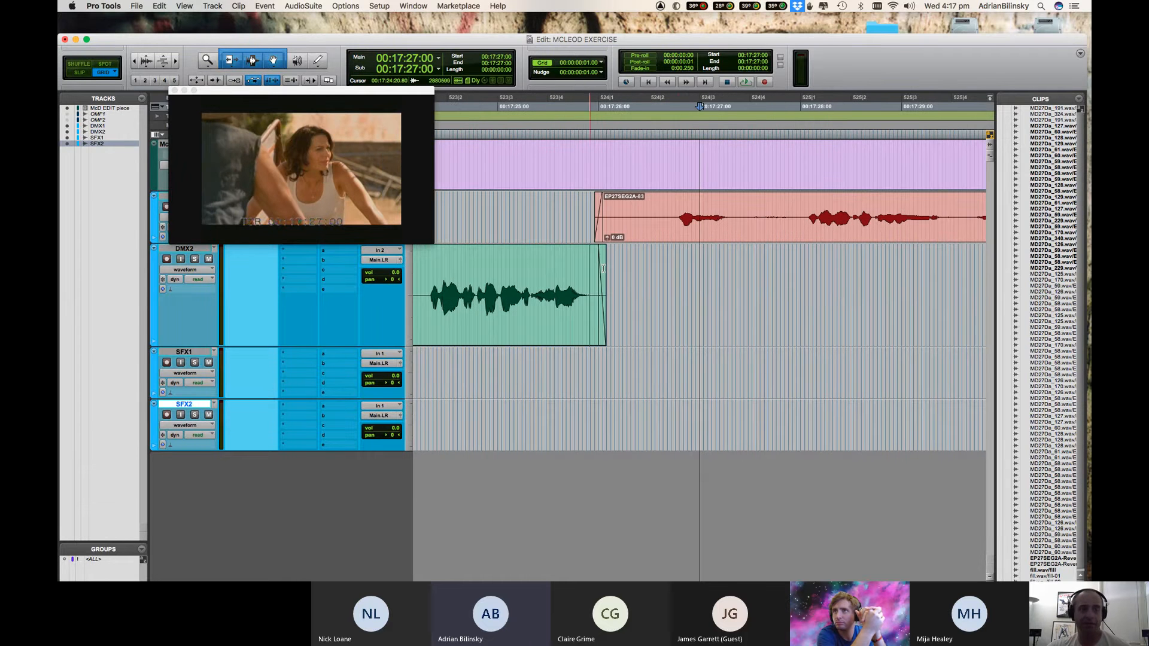
{"action": "key", "text": "super+v"}
Open out the end of the pasted DMX2 clip, audition it for clean background, and trim its end to 00:17:27:08.
{"action": "left_click", "coordinate": [656, 269]}
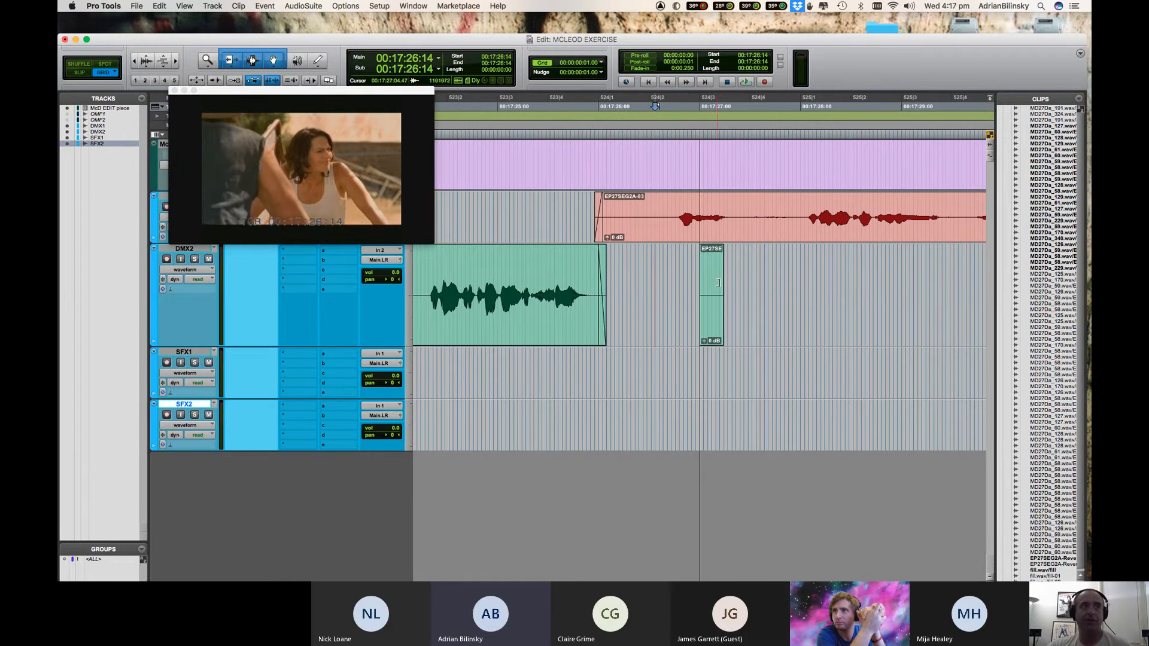
{"action": "left_click_drag", "start_coordinate": [720, 282], "coordinate": [815, 282]}
{"action": "left_click", "coordinate": [738, 272]}
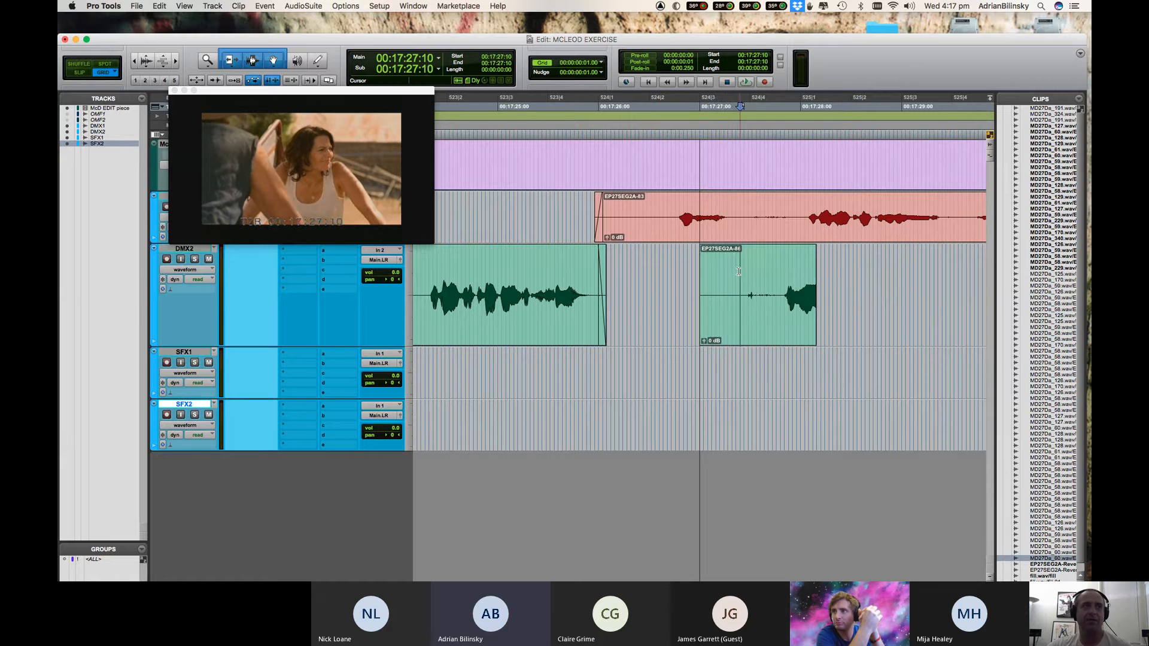
{"action": "key", "text": "t"}
{"action": "left_click", "coordinate": [616, 272]}
{"action": "key", "text": "ctrl+5"}
{"action": "key", "text": "minus"}
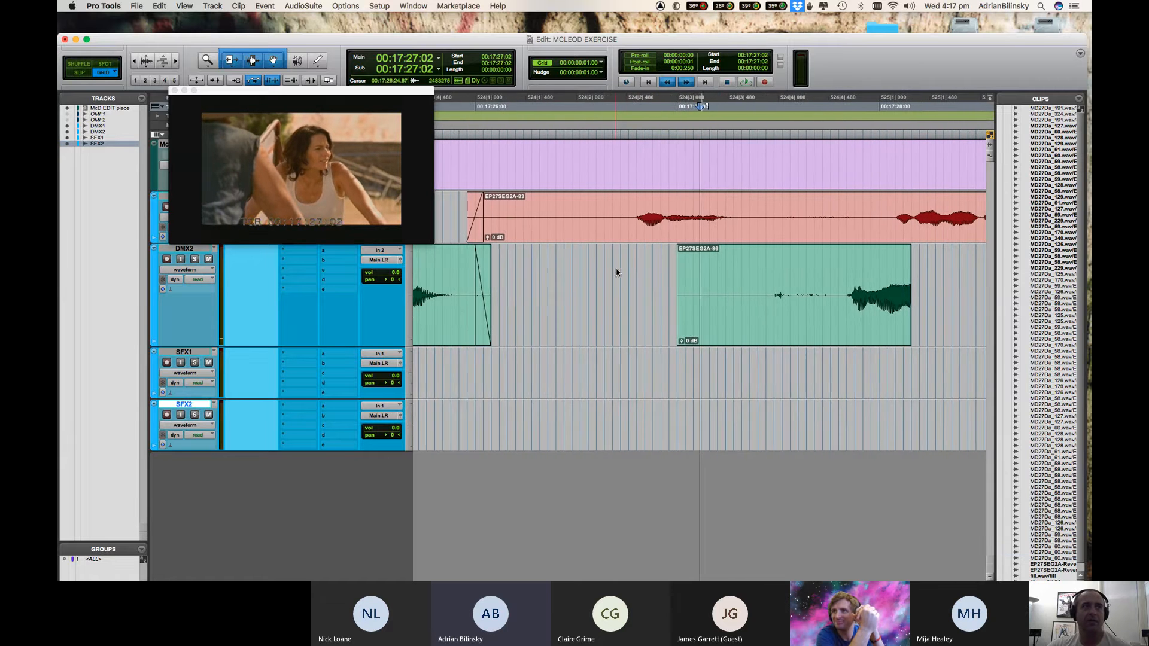
{"action": "key", "text": "space"}
{"action": "left_click", "coordinate": [740, 278]}
{"action": "key", "text": "s"}
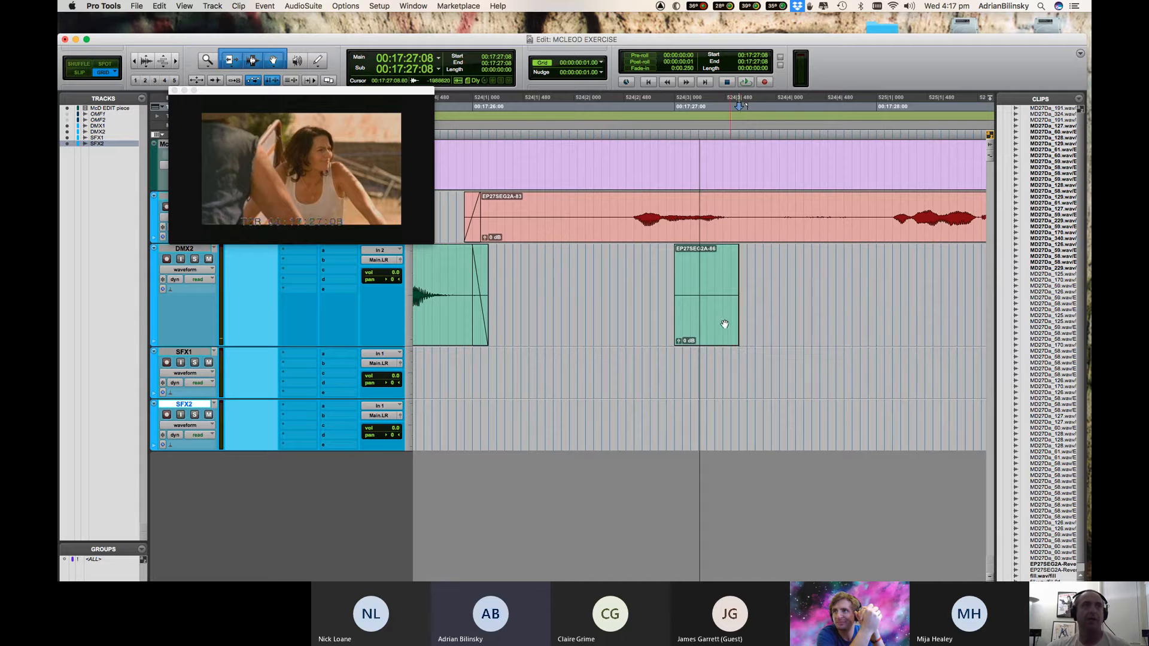
Move the fill clip onto DMX1 to start at 00:17:25:23 and crossfade it into EP27SEG2A-83 from 00:17:26:05 to 00:17:26:07.
{"action": "key", "text": "r"}
{"action": "left_click_drag", "start_coordinate": [703, 341], "coordinate": [557, 220]}
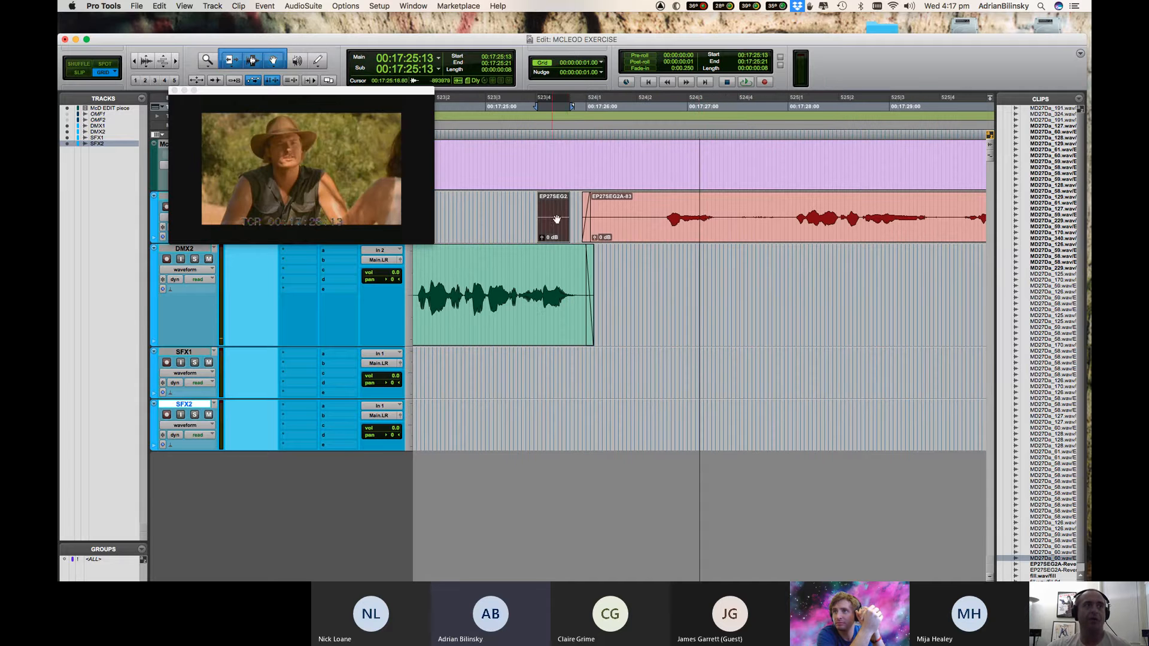
{"action": "left_click", "coordinate": [576, 209]}
{"action": "key", "text": "t"}
{"action": "key", "text": "t"}
{"action": "key", "text": "plus"}
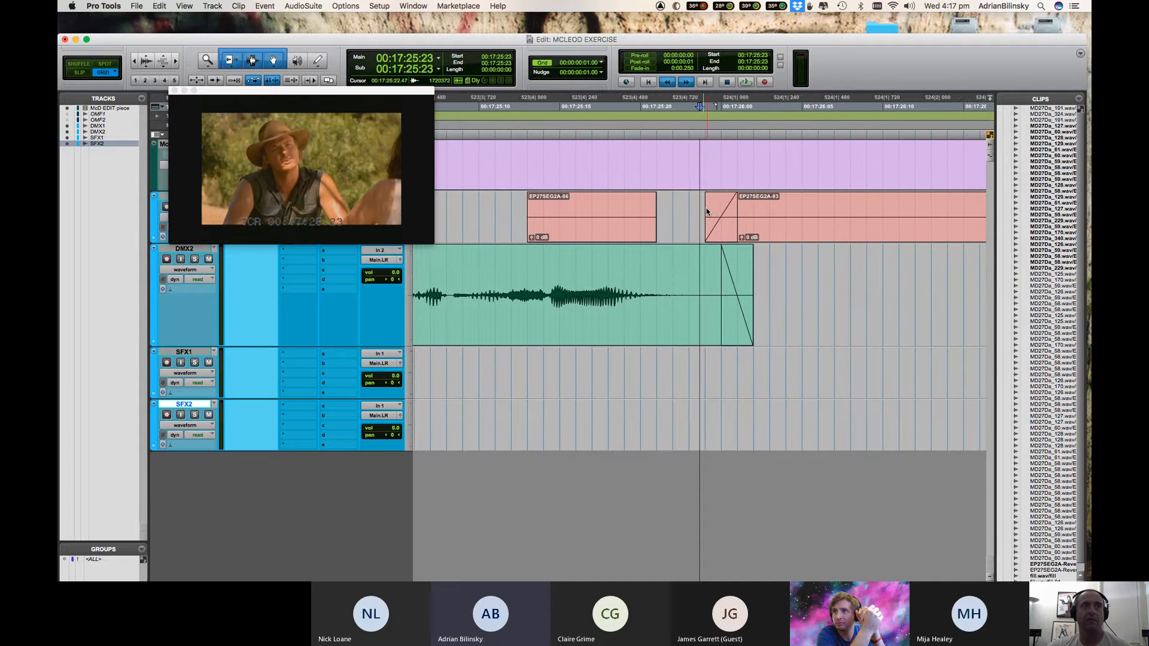
{"action": "left_click_drag", "start_coordinate": [598, 231], "coordinate": [809, 213]}
{"action": "key", "text": "f"}
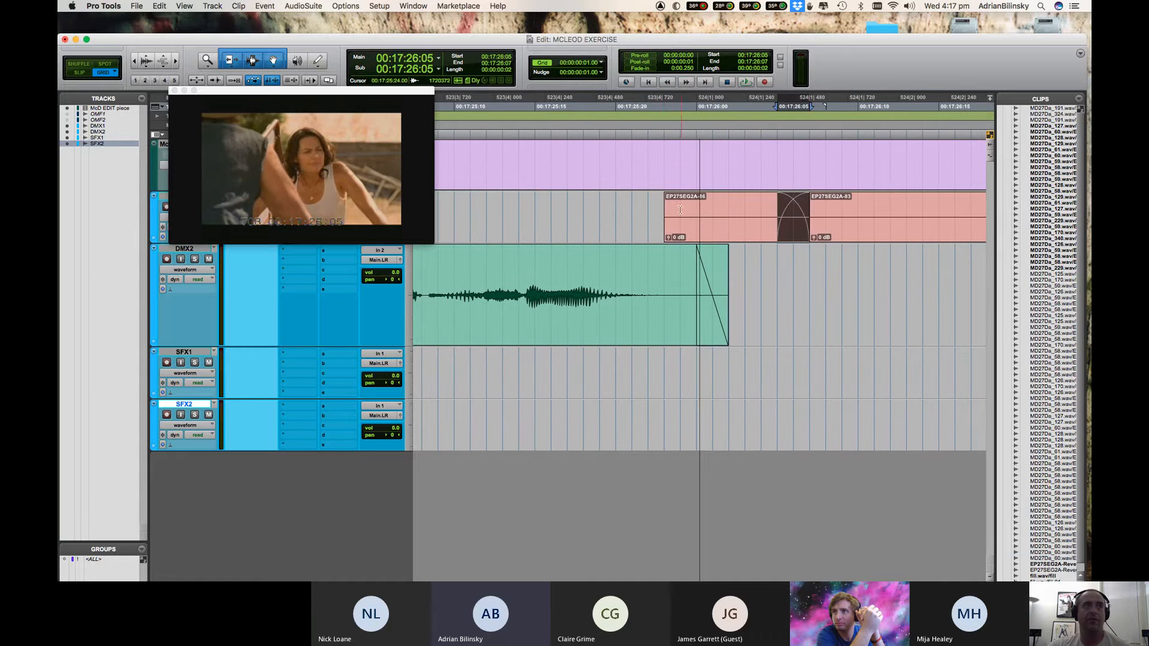
Trim the fill clip's start to 00:17:25:24, fade it in until 00:17:26:01, and play the passage through.
{"action": "left_click_drag", "start_coordinate": [668, 210], "coordinate": [703, 209]}
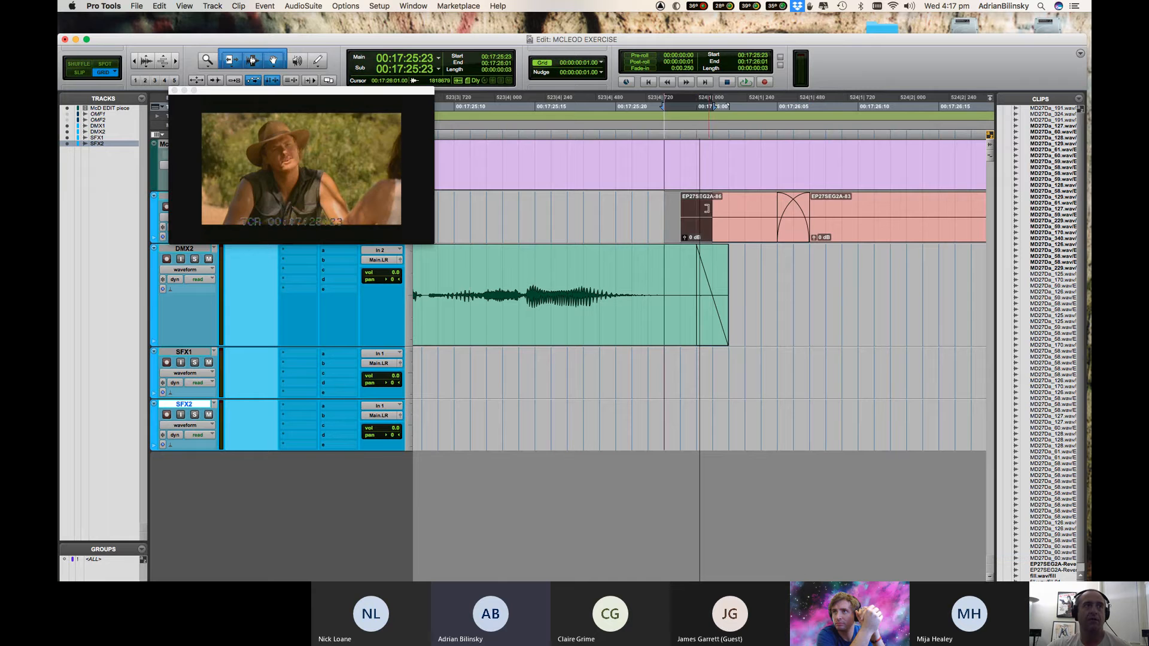
{"action": "key", "text": "f"}
{"action": "key", "text": "r"}
{"action": "key", "text": "r"}
{"action": "key", "text": "r"}
{"action": "left_click", "coordinate": [659, 200]}
{"action": "key", "text": "space"}
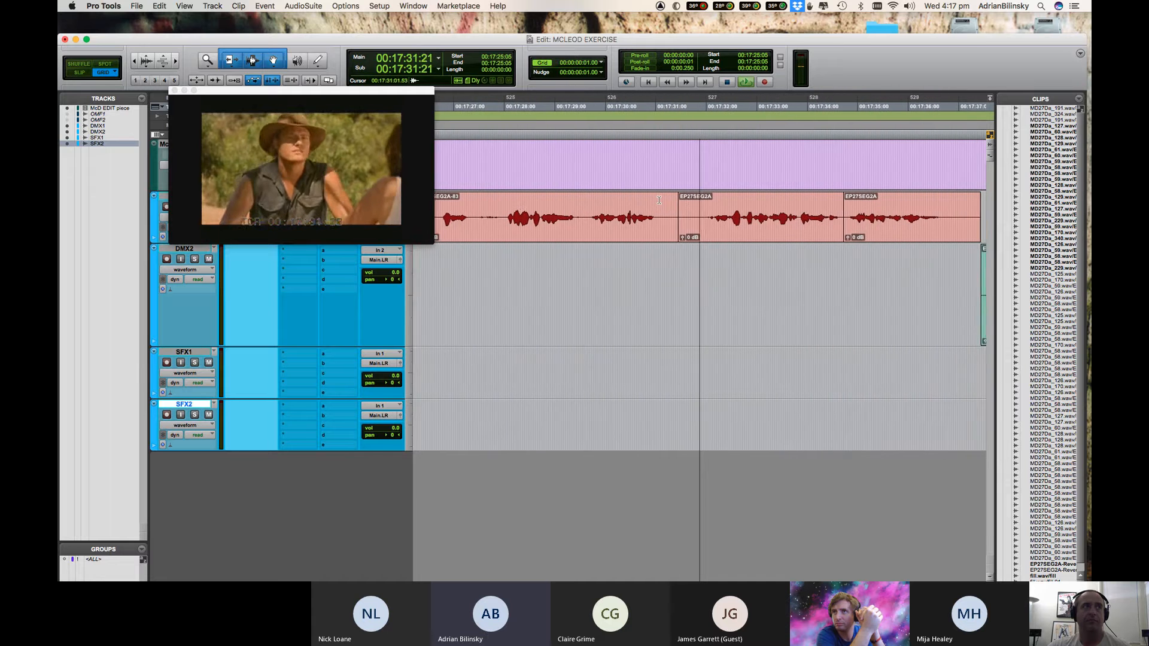
{"action": "key", "text": "space"}
Scrub around the end of EP27SEG2A-83 and move its edit point with the next DMX1 clip to 00:17:31:15.
{"action": "left_click", "coordinate": [652, 231]}
{"action": "key", "text": "t"}
{"action": "key", "text": "t"}
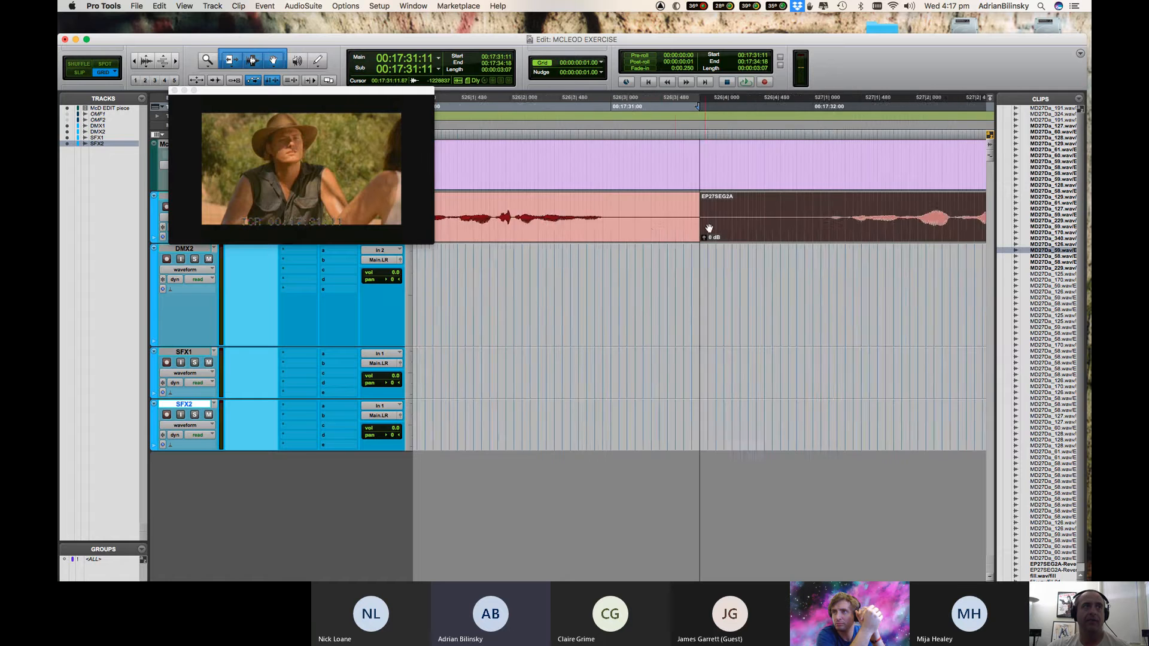
{"action": "key", "text": "t"}
{"action": "key", "text": "ctrl+0"}
{"action": "scroll", "coordinate": [613, 207], "scroll_direction": "down", "scroll_amount": 2}
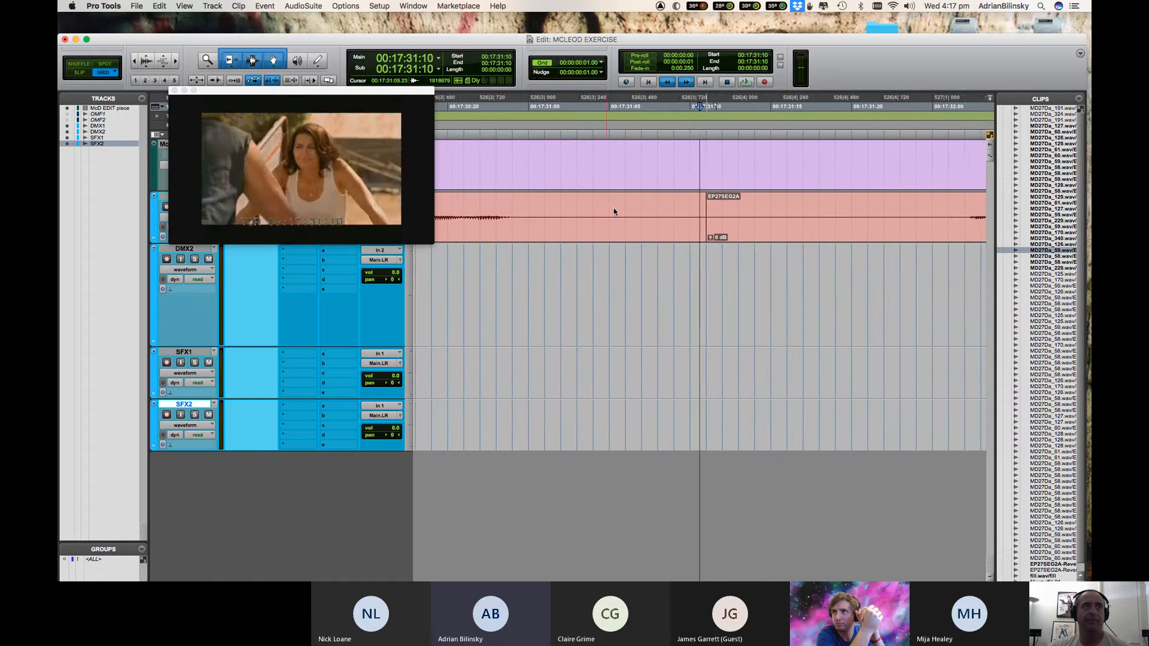
{"action": "scroll", "coordinate": [612, 207], "scroll_direction": "up", "scroll_amount": 3}
{"action": "scroll", "coordinate": [613, 207], "scroll_direction": "down", "scroll_amount": 3}
{"action": "scroll", "coordinate": [613, 207], "scroll_direction": "down", "scroll_amount": 2}
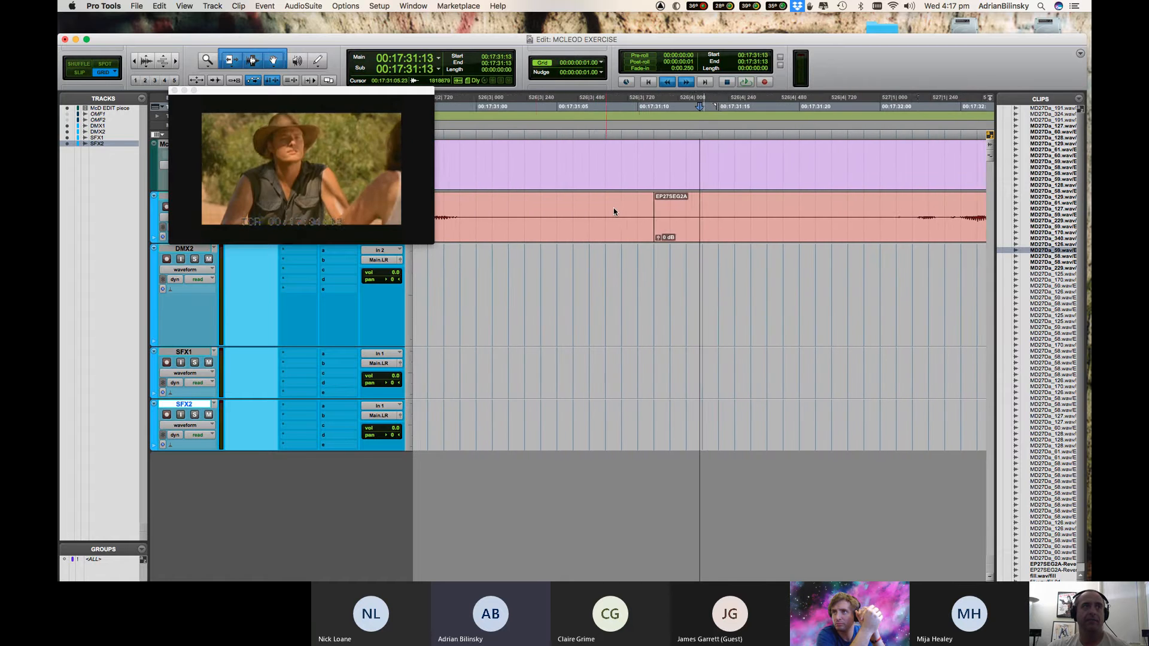
{"action": "left_click", "coordinate": [703, 212]}
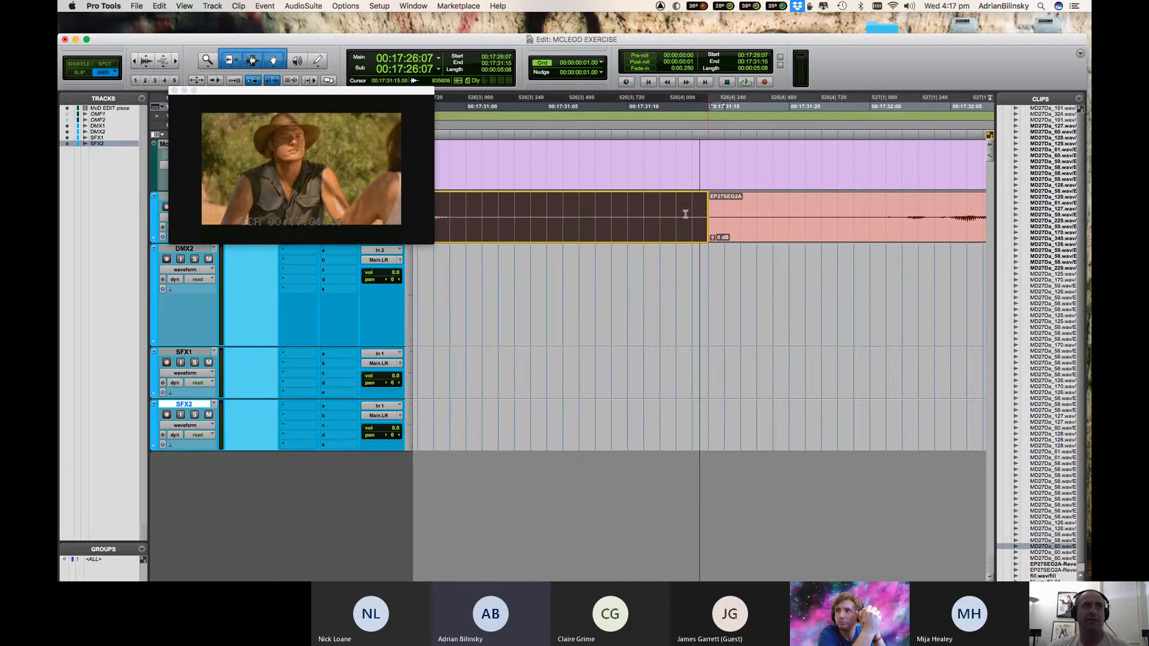
Crossfade EP27SEG2A-83 into the next DMX1 clip from 00:17:31:15 to 00:17:31:17 and audition the transition.
{"action": "scroll", "coordinate": [554, 208], "scroll_direction": "down", "scroll_amount": 2}
{"action": "scroll", "coordinate": [555, 209], "scroll_direction": "down", "scroll_amount": 1}
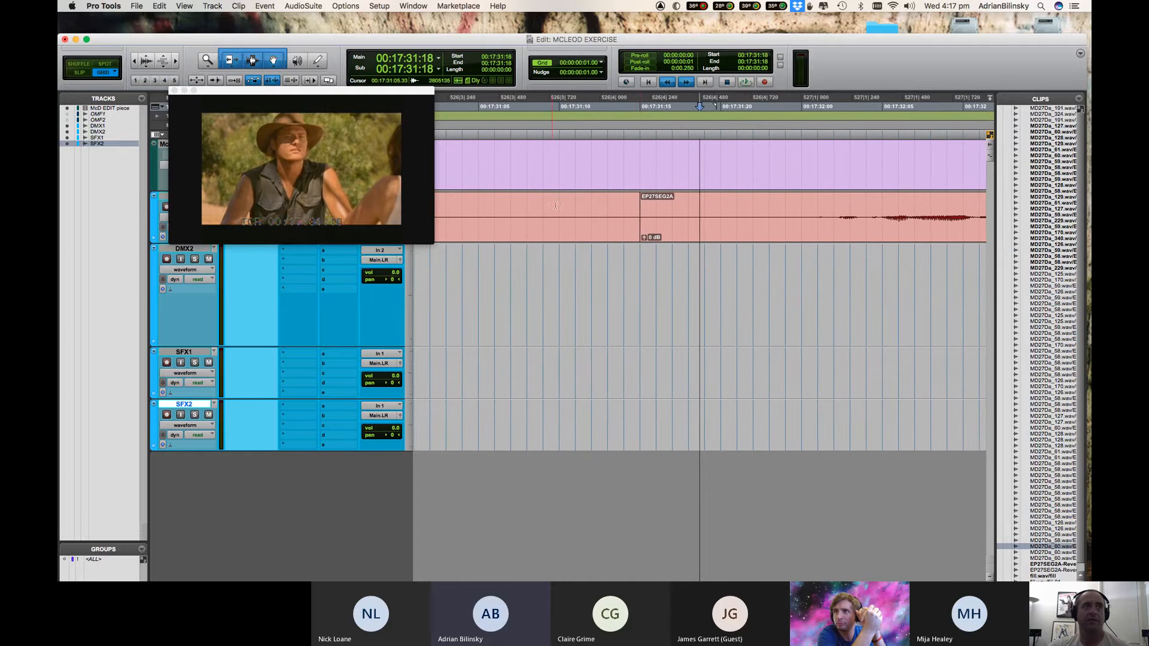
{"action": "left_click_drag", "start_coordinate": [633, 216], "coordinate": [669, 237]}
{"action": "key", "text": "r"}
{"action": "key", "text": "r"}
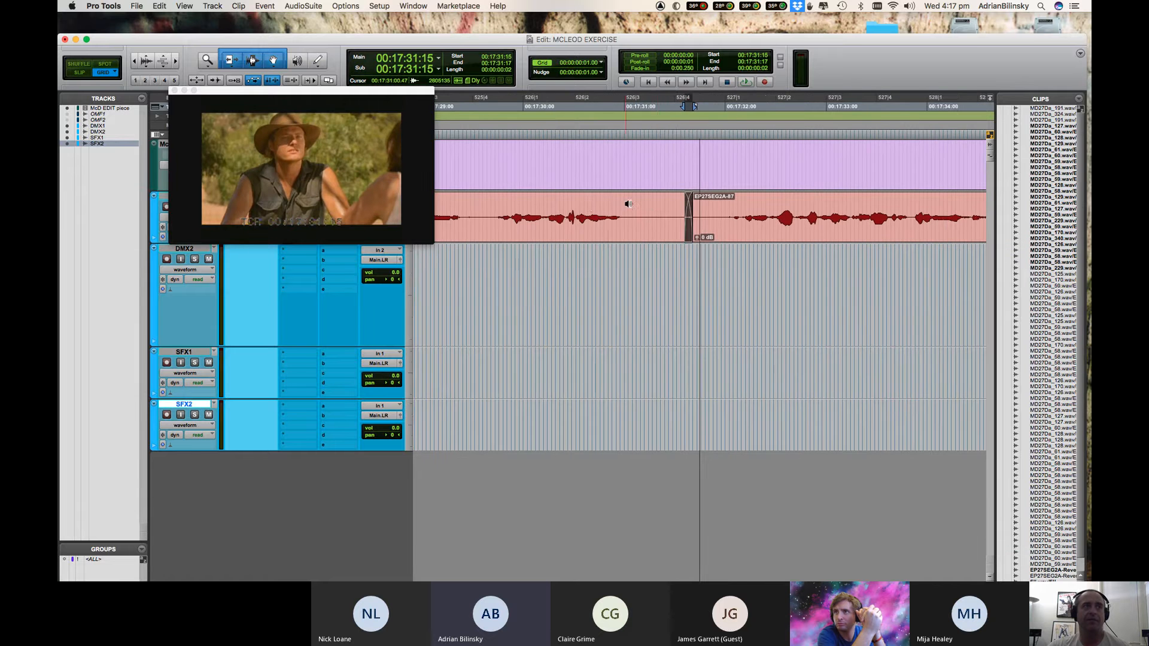
{"action": "key", "text": "space"}
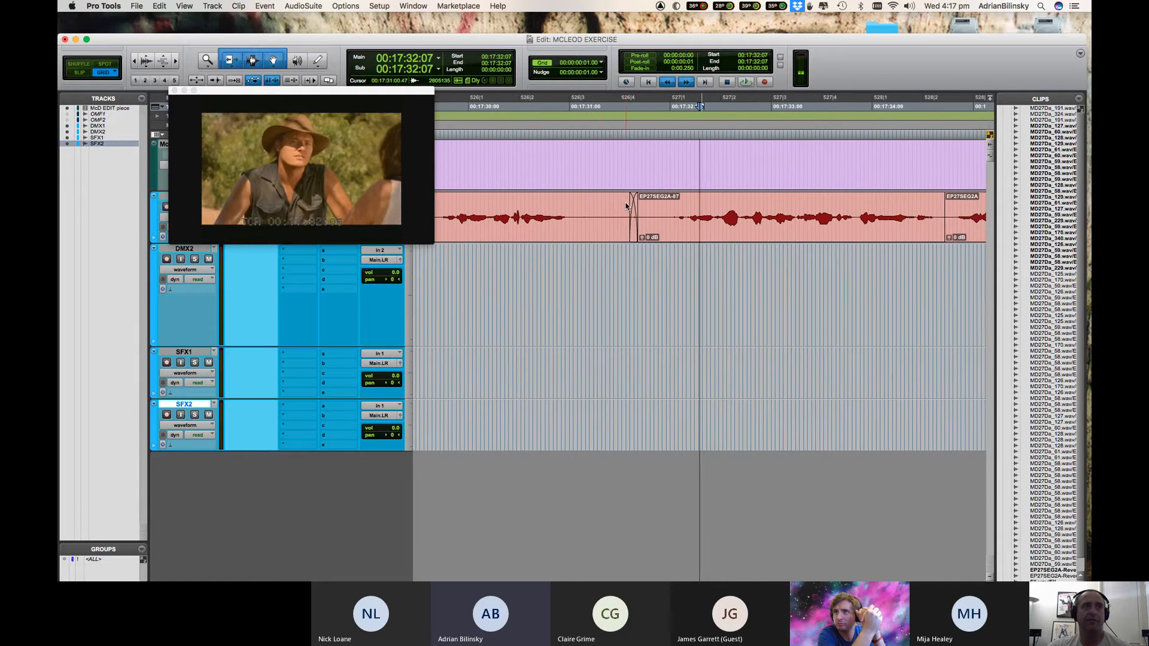
{"action": "key", "text": "space"}
Shift the crossfade before EP27SEG2A-87 one frame earlier, spanning 00:17:31:14 to 00:17:31:16, and play on through the following clips.
{"action": "left_click_drag", "start_coordinate": [604, 205], "coordinate": [609, 207]}
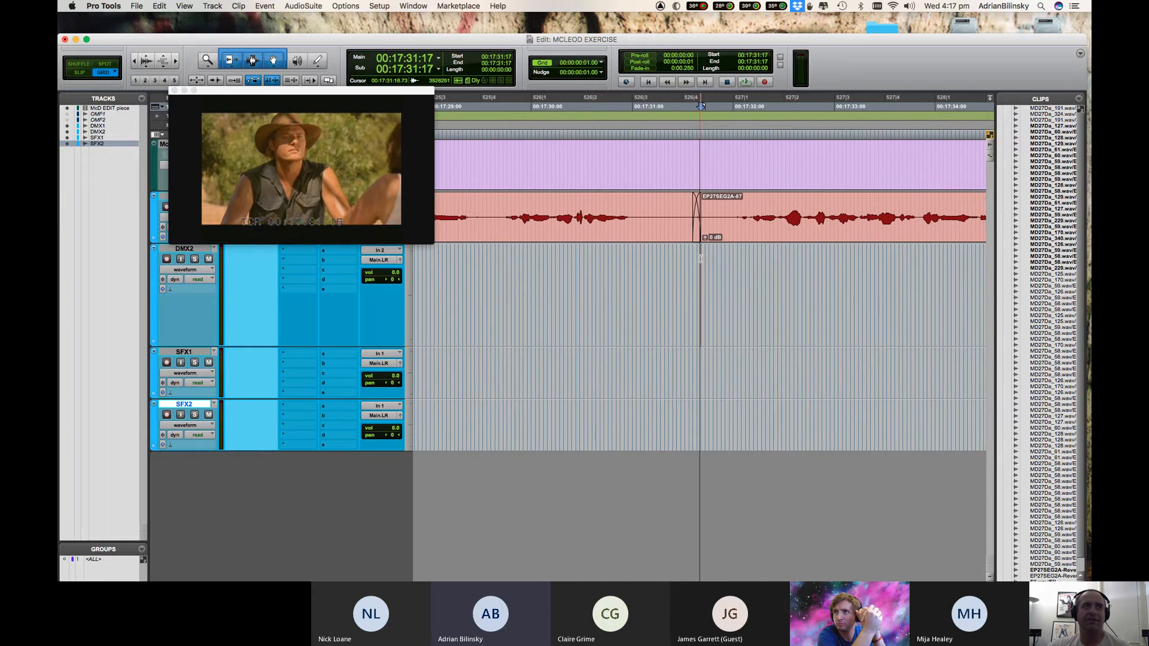
{"action": "scroll", "coordinate": [699, 257], "scroll_direction": "up", "scroll_amount": 3}
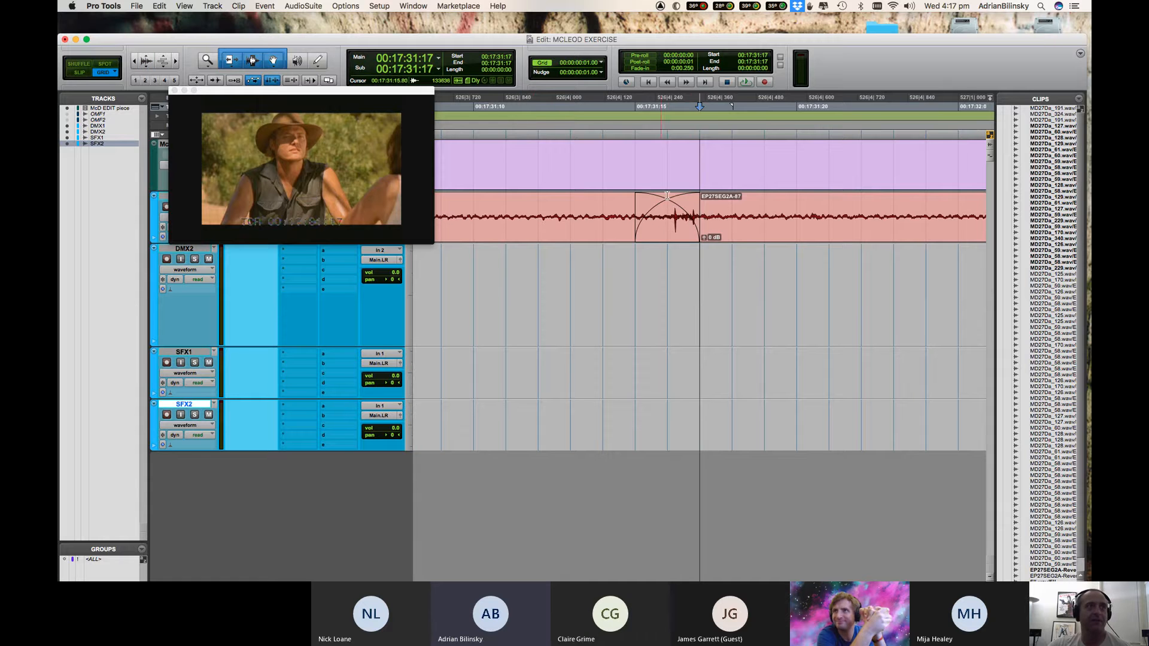
{"action": "left_click_drag", "start_coordinate": [672, 236], "coordinate": [648, 236]}
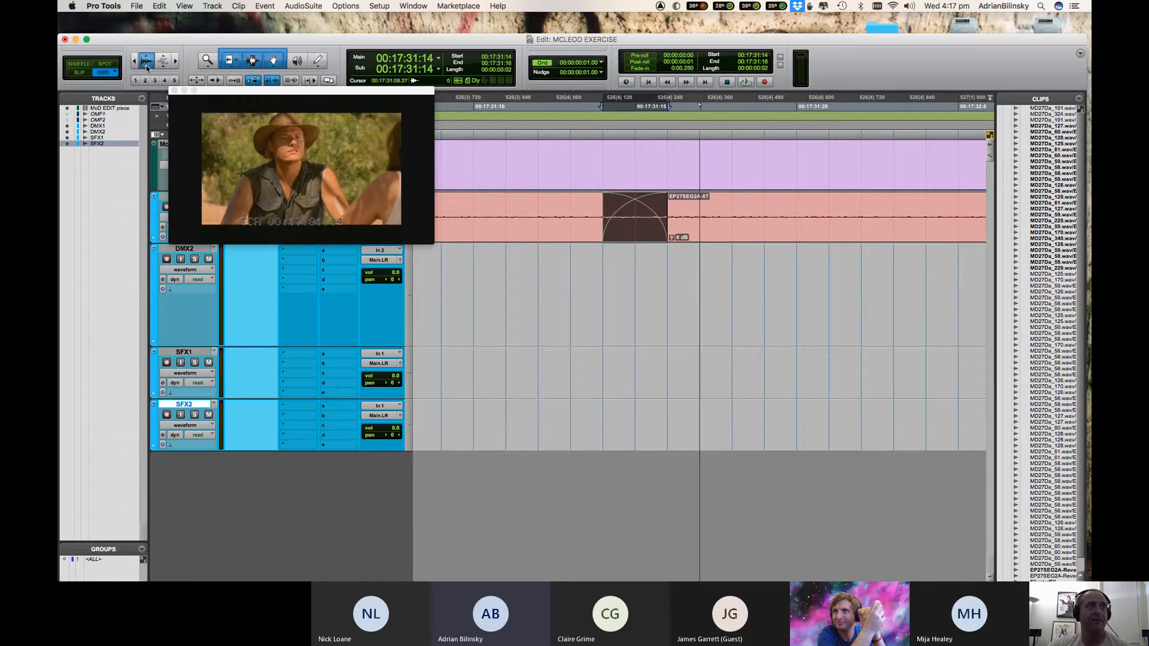
{"action": "key", "text": "r"}
{"action": "key", "text": "r"}
{"action": "key", "text": "r"}
{"action": "key", "text": "r"}
{"action": "left_click", "coordinate": [606, 268]}
{"action": "key", "text": "space"}
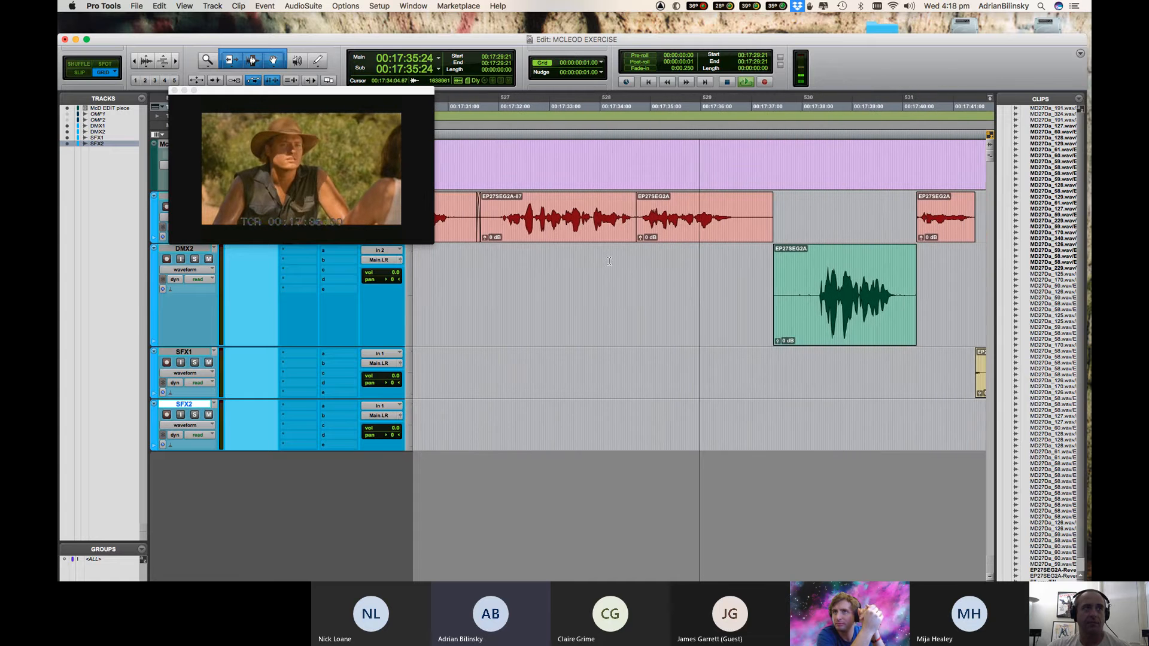
{"action": "key", "text": "space"}
Crossfade EP27SEG2A-87 into the following DMX1 clip from 00:17:34:17 to 00:17:34:19 and play the transition.
{"action": "left_click", "coordinate": [625, 239]}
{"action": "key", "text": "t"}
{"action": "key", "text": "t"}
{"action": "key", "text": "t"}
{"action": "key", "text": "t"}
{"action": "key", "text": "t"}
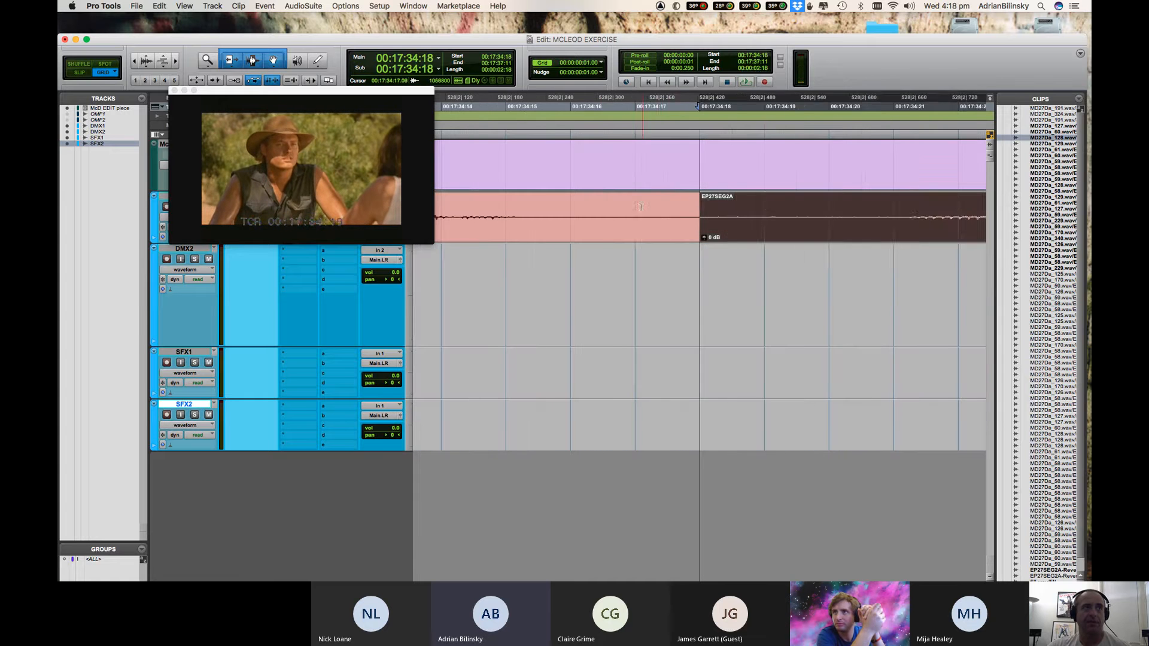
{"action": "left_click_drag", "start_coordinate": [641, 206], "coordinate": [763, 209]}
{"action": "key", "text": "f"}
{"action": "key", "text": "r"}
{"action": "key", "text": "r"}
{"action": "key", "text": "r"}
{"action": "key", "text": "r"}
{"action": "key", "text": "r"}
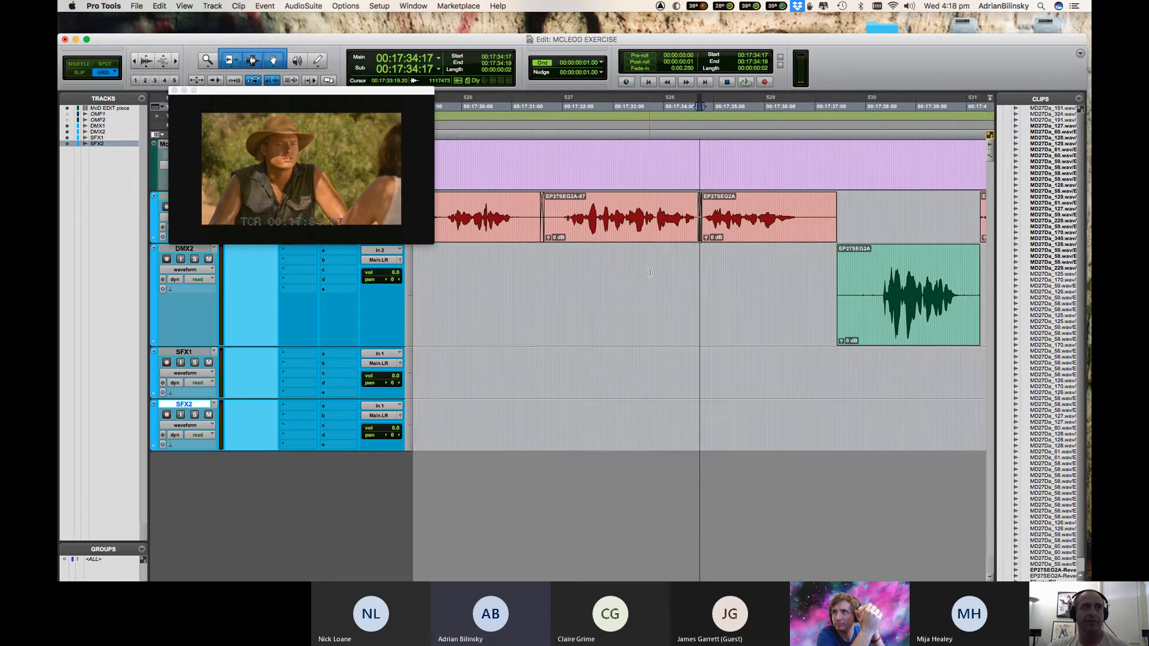
{"action": "key", "text": "space"}
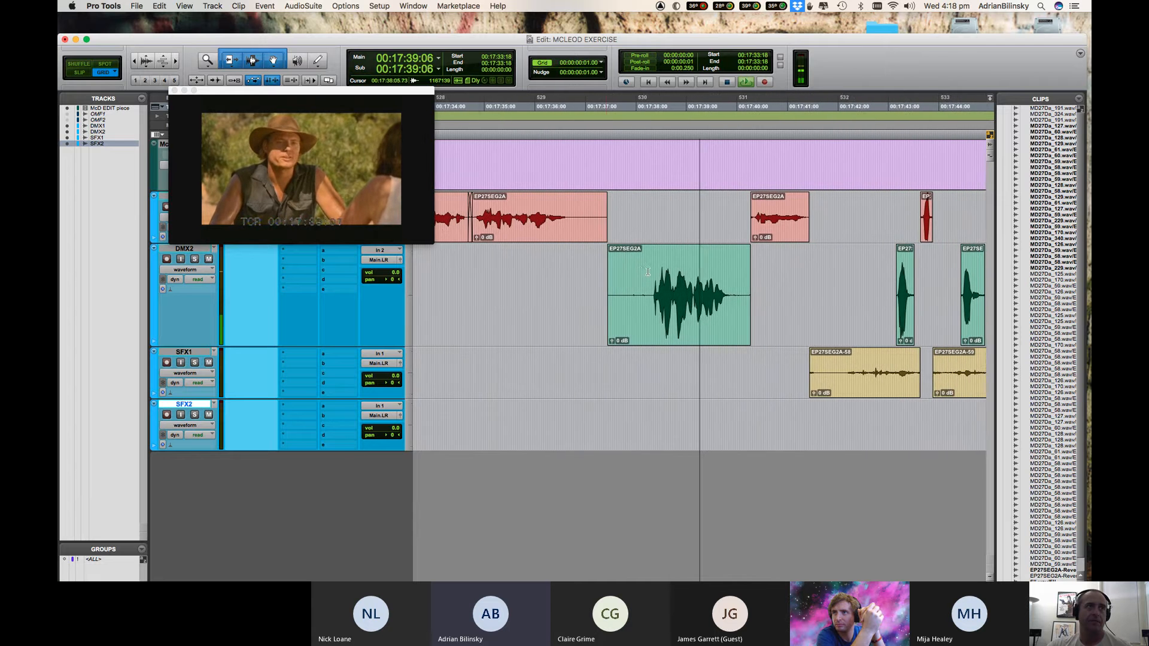
Extend the end of EP27SEG2A-89 on DMX1 alongside the DMX2 dialogue to about 00:17:40:01 and play the revealed audio.
{"action": "left_click_drag", "start_coordinate": [562, 211], "coordinate": [665, 216]}
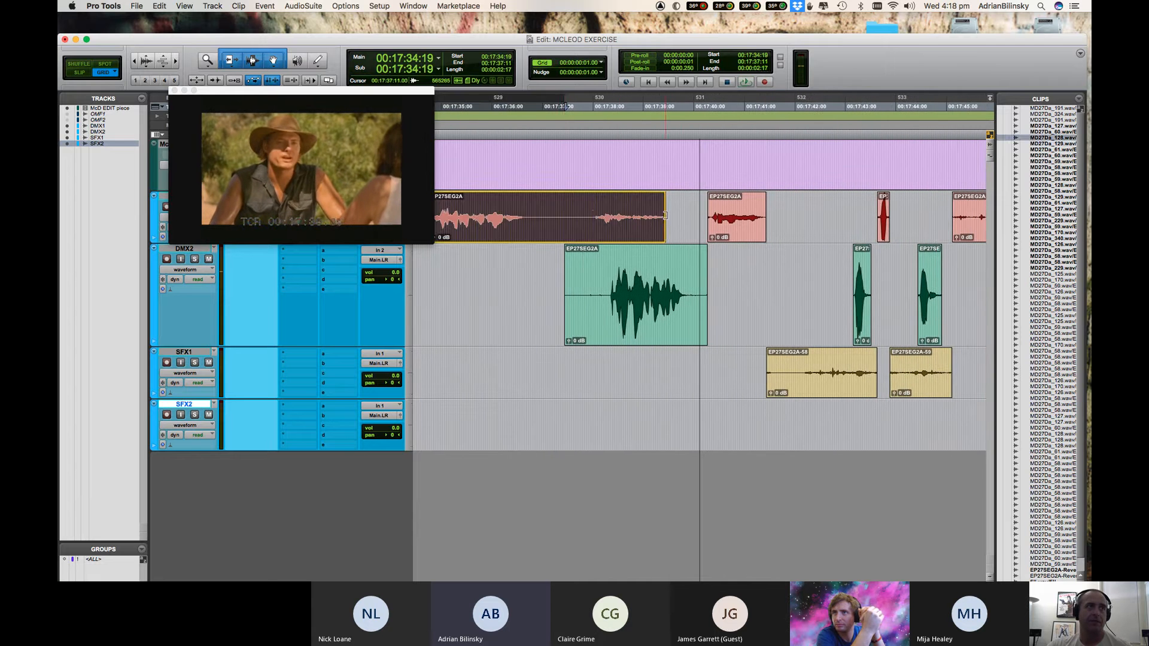
{"action": "left_click_drag", "start_coordinate": [592, 212], "coordinate": [591, 212]}
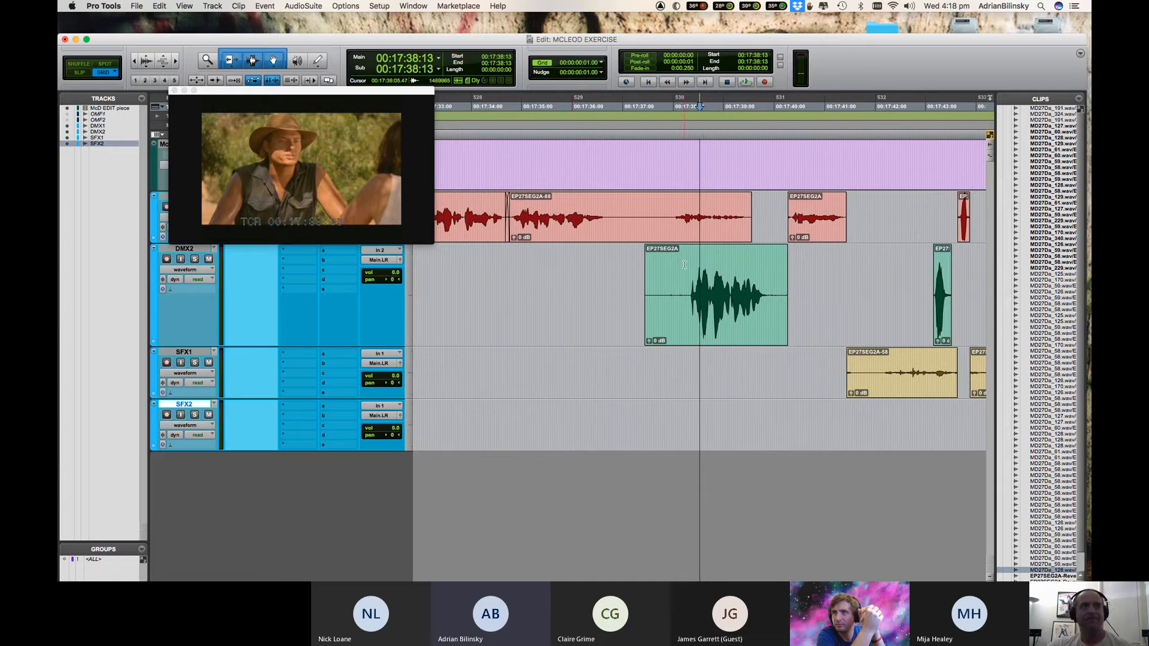
{"action": "left_click", "coordinate": [681, 213]}
{"action": "key", "text": "t"}
{"action": "left_click_drag", "start_coordinate": [840, 212], "coordinate": [890, 213]}
{"action": "key", "text": "space"}
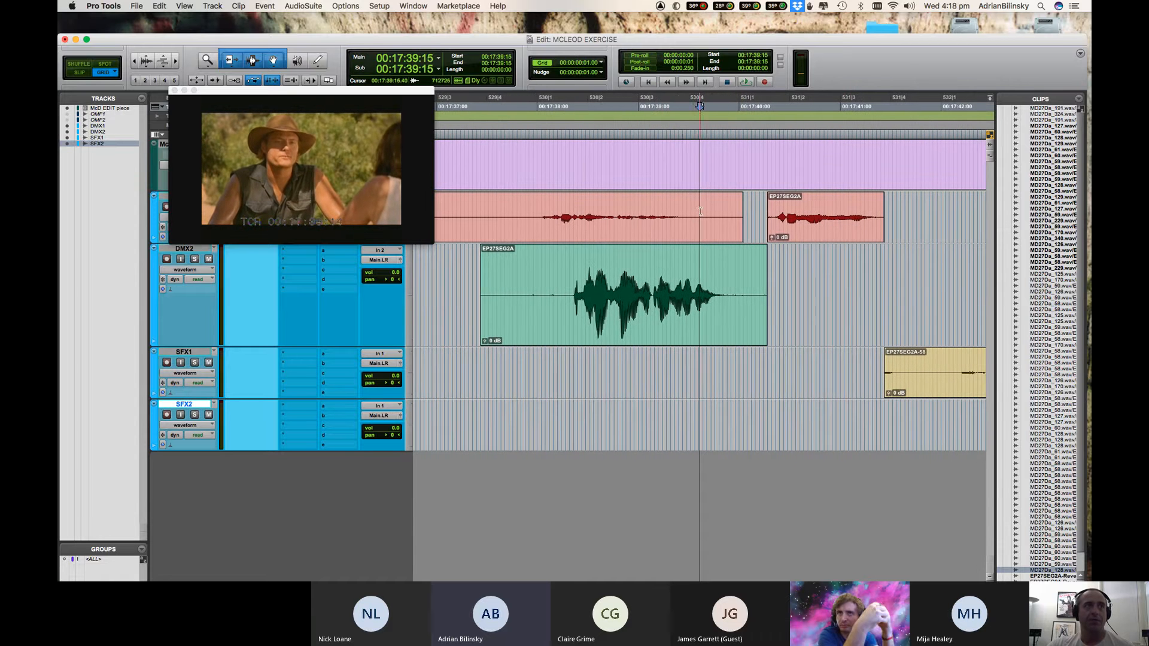
Delete 00:17:37:24 to 00:17:39:15 from the extended DMX1 clip and snap the leftover background piece to 00:17:37:24.
{"action": "left_click_drag", "start_coordinate": [700, 211], "coordinate": [539, 209]}
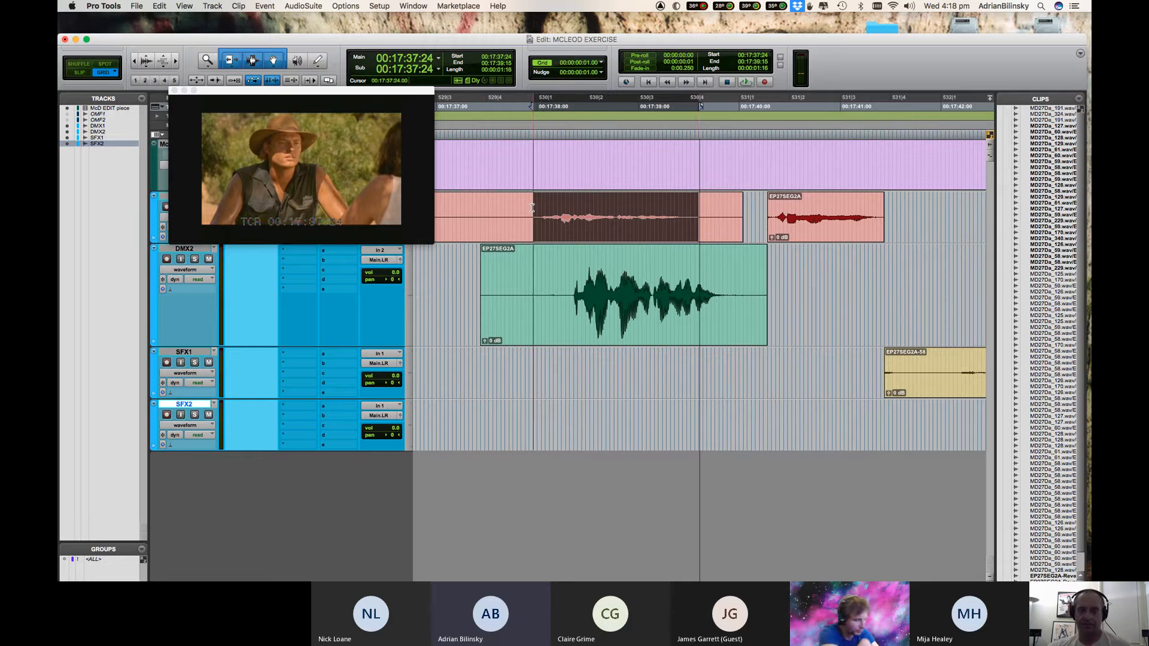
{"action": "key", "text": "Delete"}
{"action": "left_click", "coordinate": [725, 238], "text": "ctrl"}
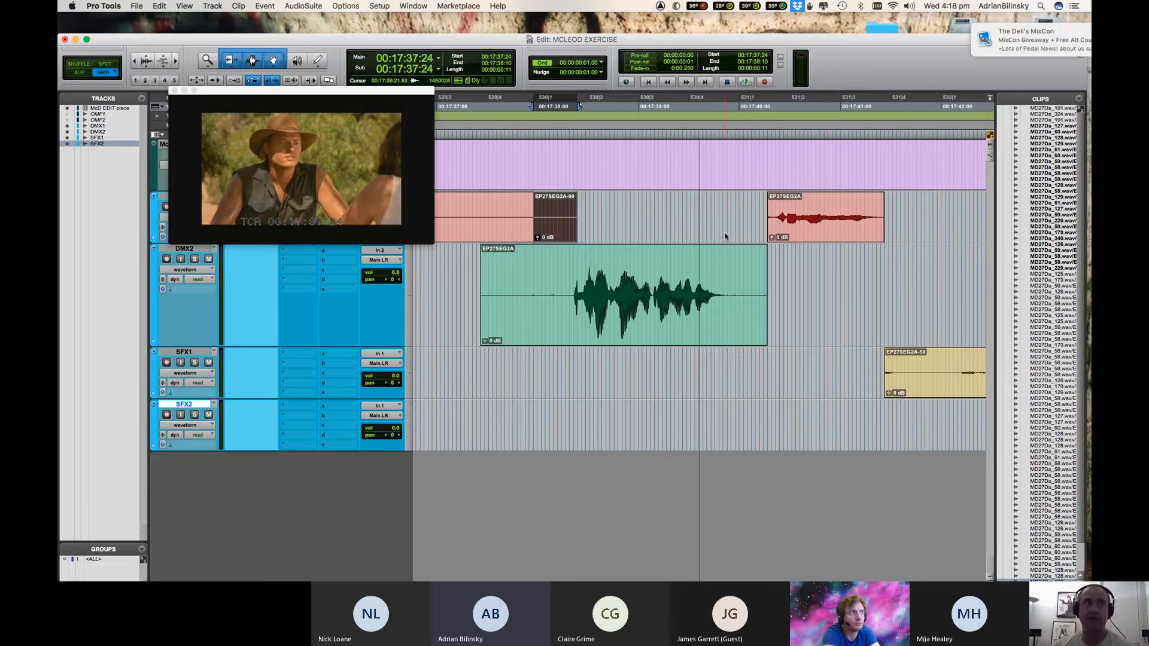
Crossfade EP27SEG2A-89 into the background fill from 00:17:37:21 to 00:17:38:02, and extend the fill's end with a fade-out from 00:17:38:11.
{"action": "key", "text": "t"}
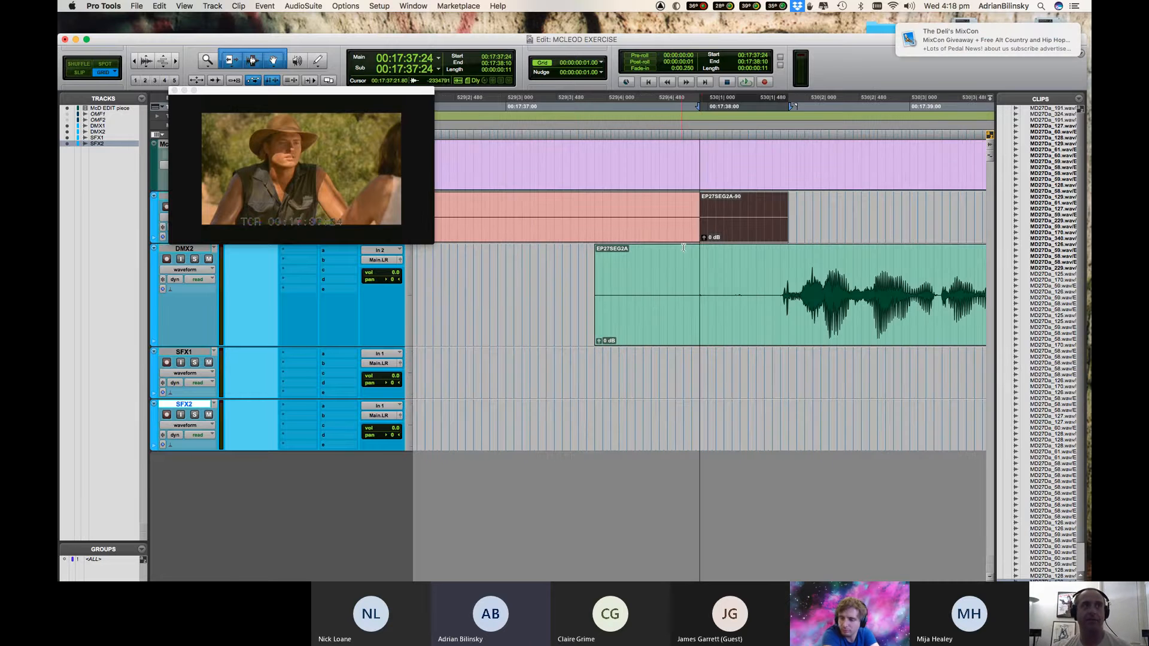
{"action": "left_click", "coordinate": [702, 240], "text": "shift"}
{"action": "key", "text": "super+z"}
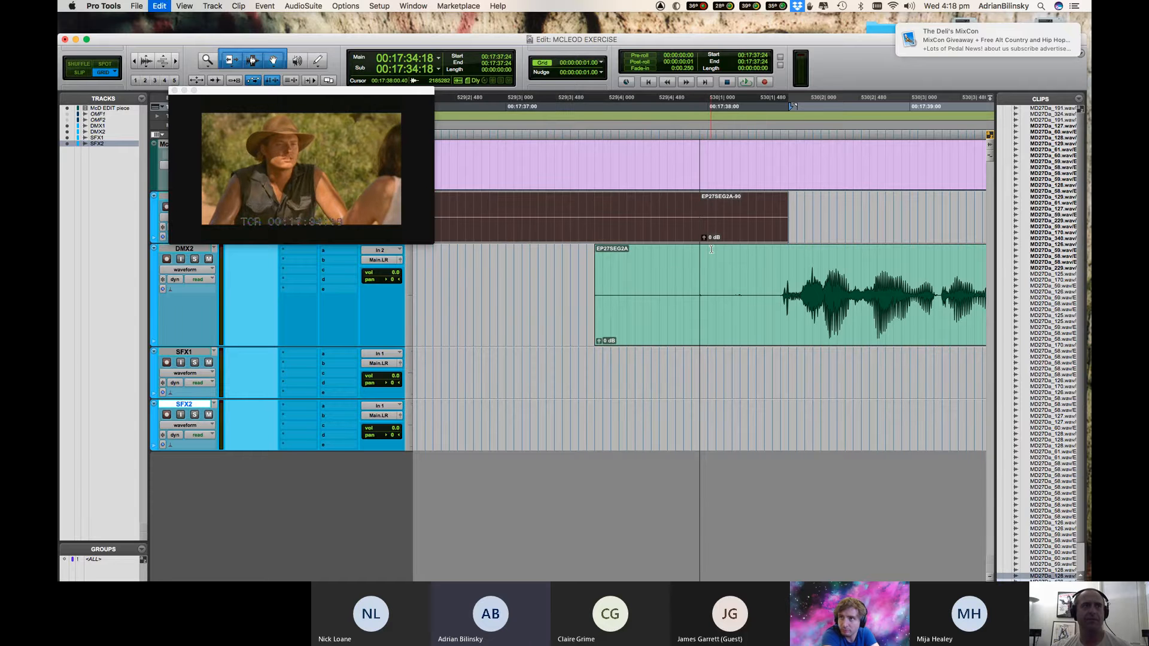
{"action": "left_click", "coordinate": [697, 270]}
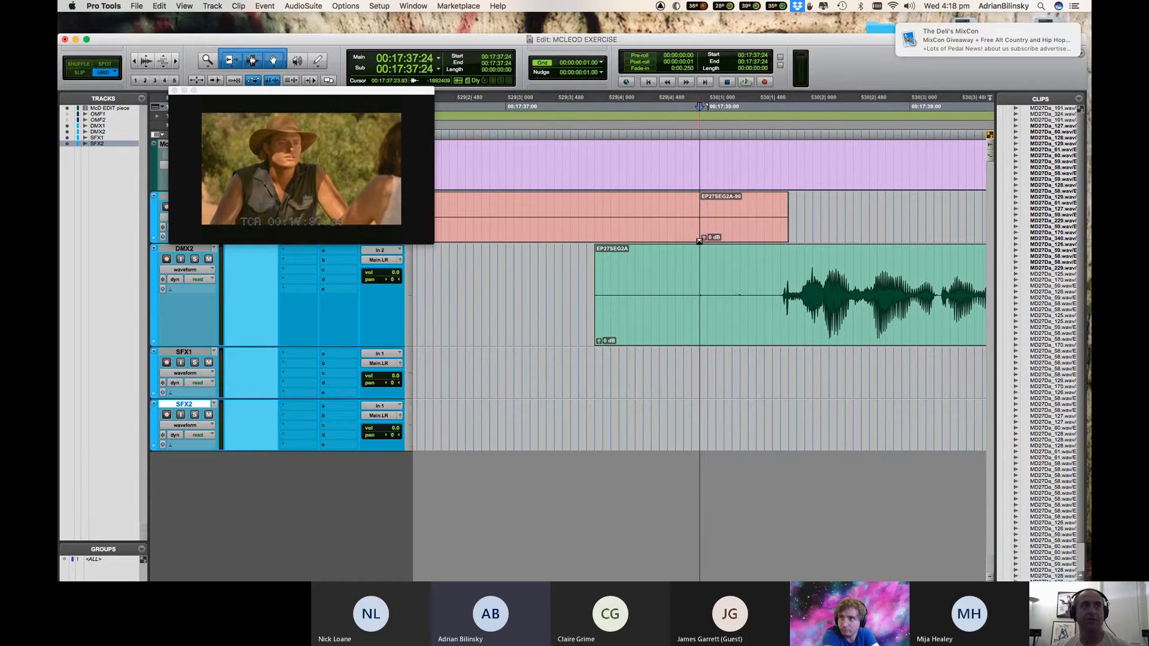
{"action": "left_click_drag", "start_coordinate": [699, 238], "coordinate": [723, 237]}
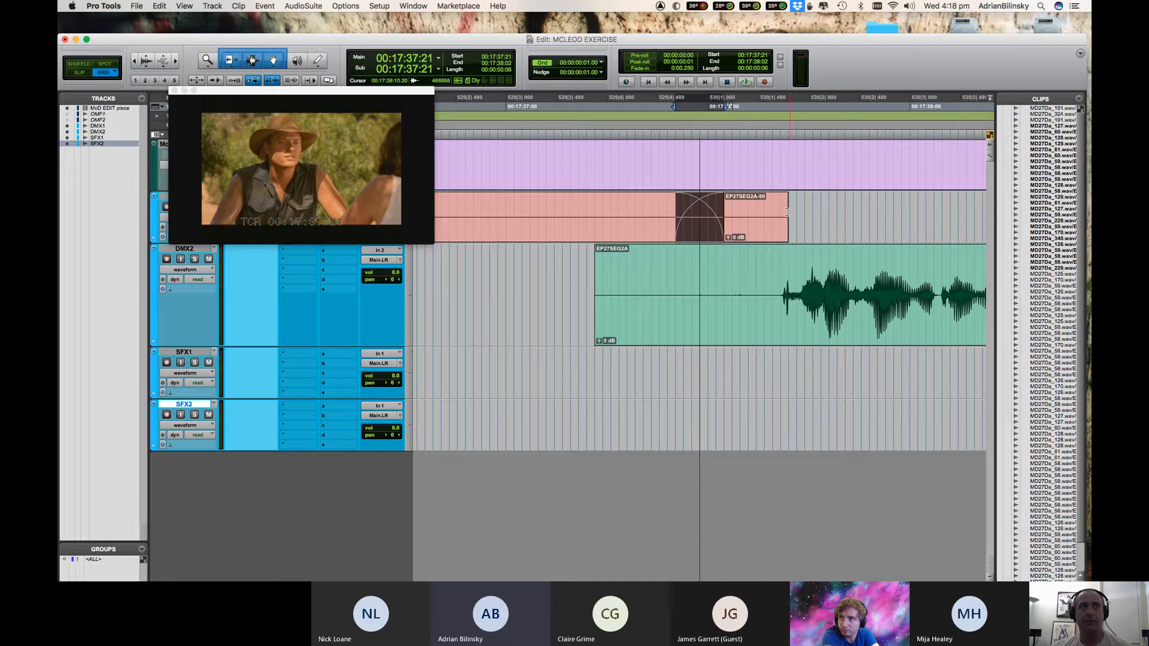
{"action": "mouse_move", "coordinate": [786, 211]}
{"action": "left_mouse_down"}
{"action": "mouse_move", "coordinate": [844, 210]}
{"action": "mouse_move", "coordinate": [797, 207]}
{"action": "left_mouse_up"}
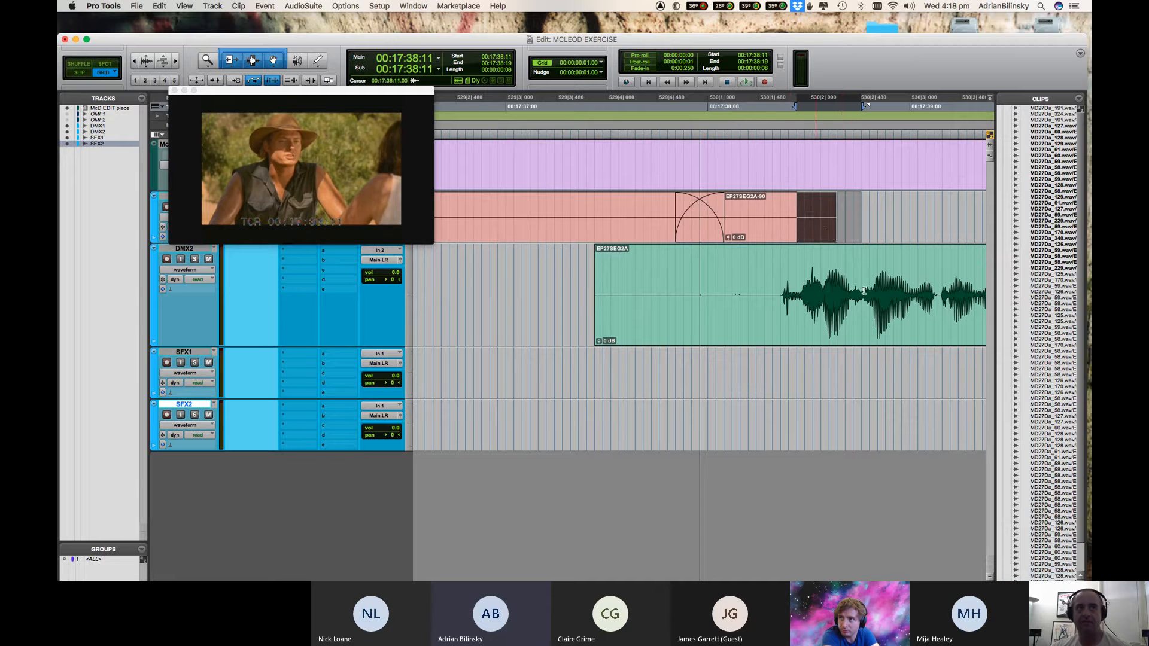
Trim the start of the overlapping DMX2 dialogue clip to 00:17:38:08 and fade it in up to 00:17:38:10.
{"action": "left_click", "coordinate": [770, 280]}
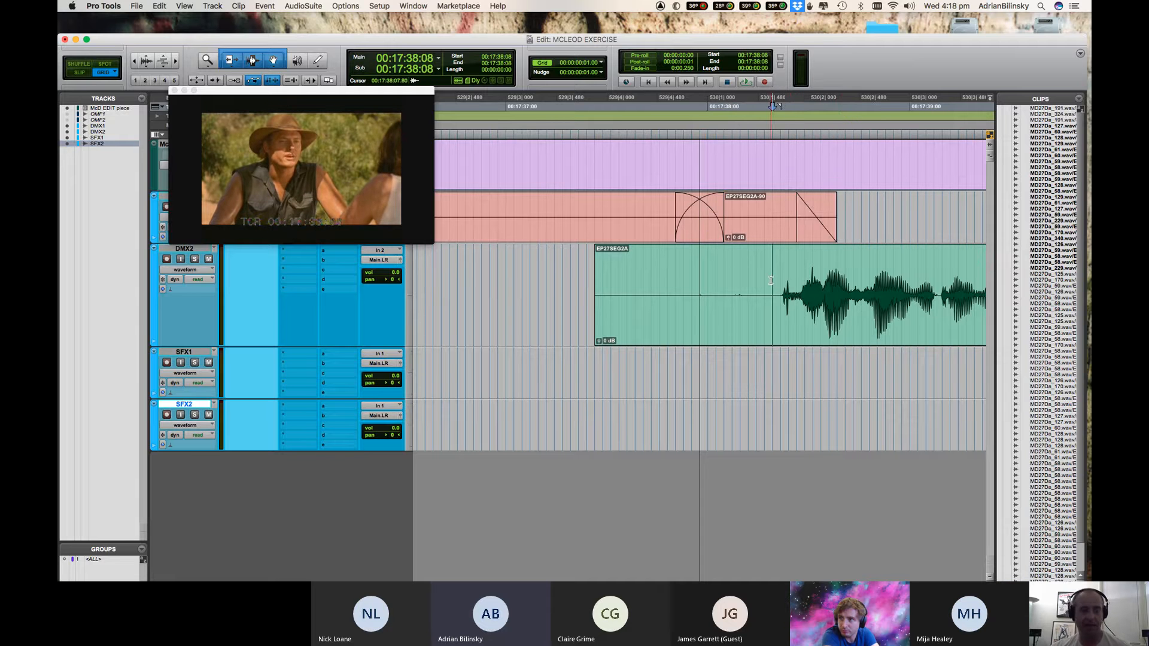
{"action": "key", "text": "a"}
{"action": "left_click_drag", "start_coordinate": [765, 279], "coordinate": [789, 278]}
{"action": "key", "text": "f"}
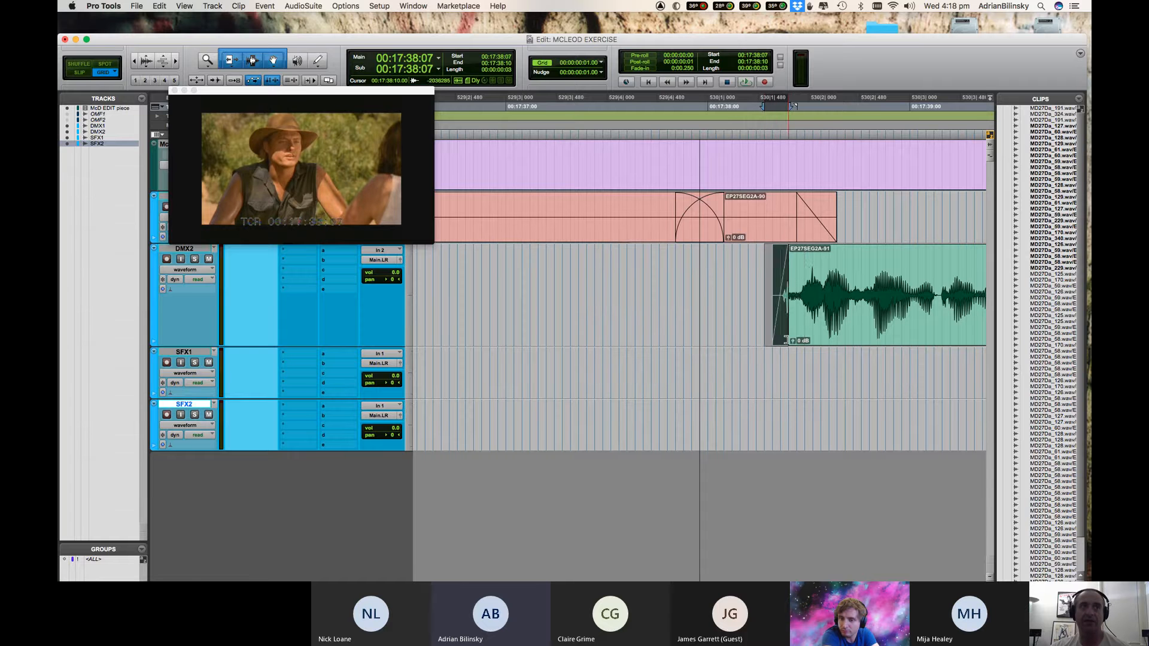
Play from 00:17:33:12 through the DMX1 fill and the DMX2 dialogue to audition the transition.
{"action": "key", "text": "r"}
{"action": "key", "text": "r"}
{"action": "key", "text": "r"}
{"action": "key", "text": "r"}
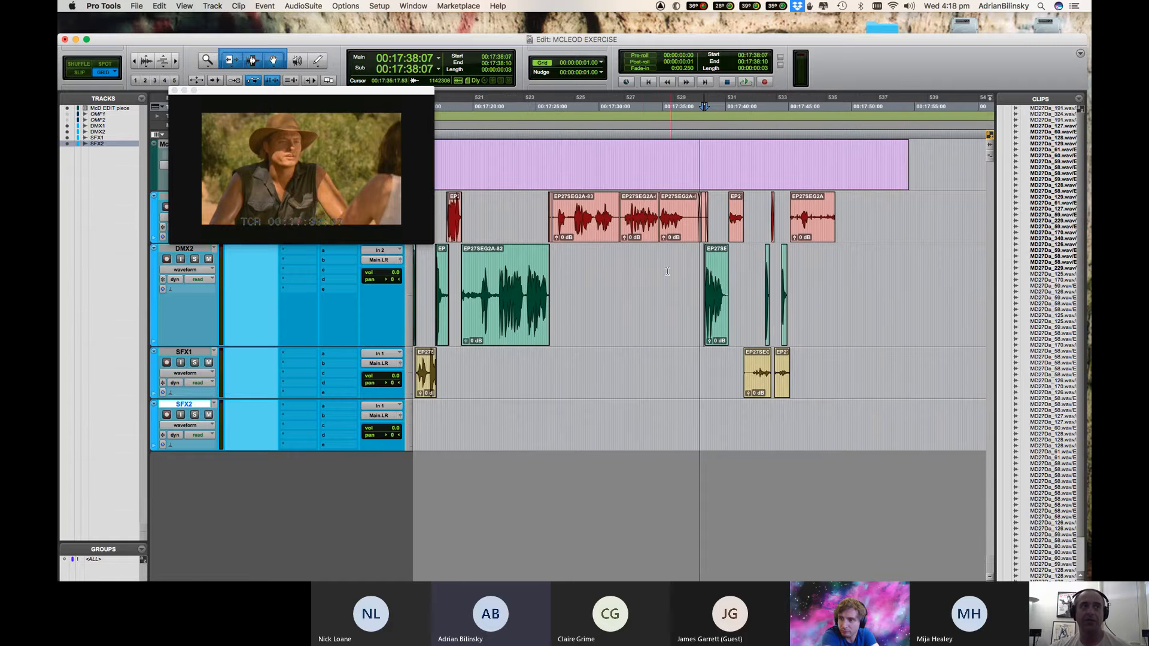
{"action": "left_click", "coordinate": [643, 272]}
{"action": "key", "text": "space"}
{"action": "key", "text": "t"}
{"action": "key", "text": "t"}
{"action": "key", "text": "t"}
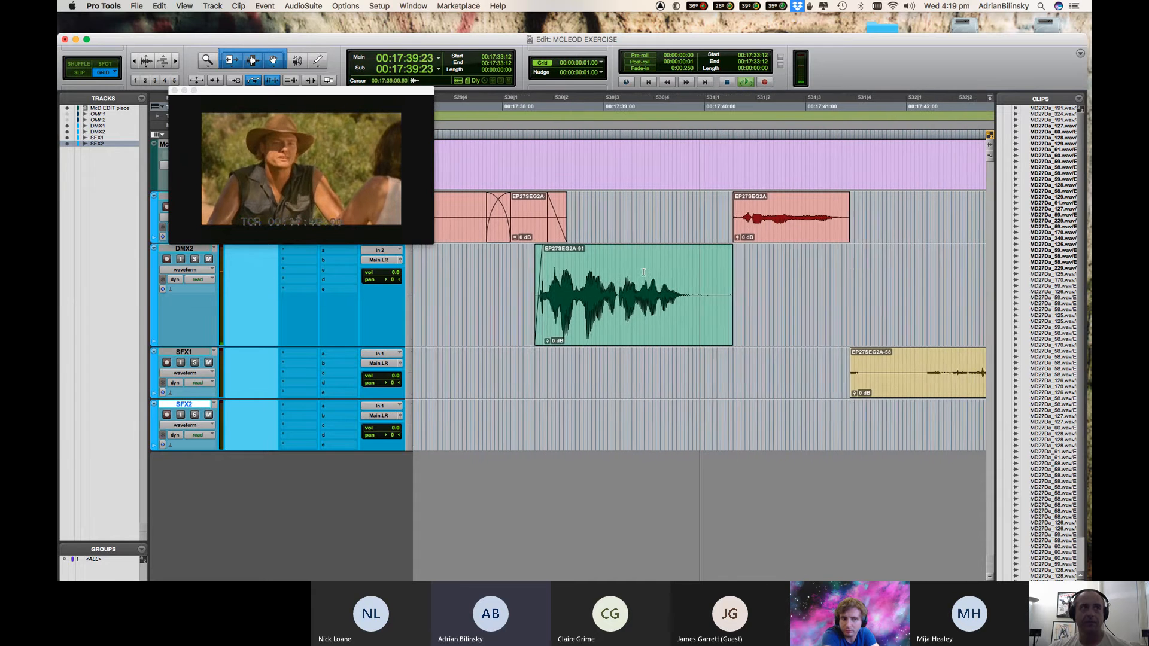
{"action": "key", "text": "space"}
Overlap the DMX2 dialogue with the next DMX1 clip around 00:17:40:07, fade one out and the other in, and audition from 00:17:39:03.
{"action": "left_click", "coordinate": [652, 237]}
{"action": "key", "text": "t"}
{"action": "key", "text": "t"}
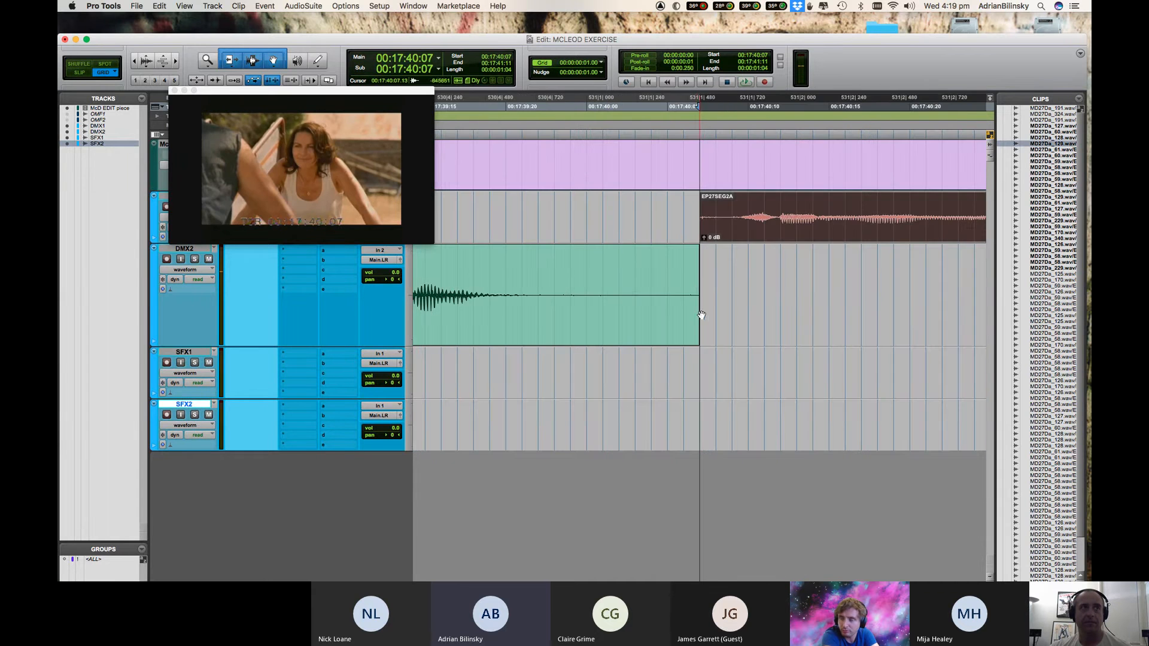
{"action": "left_click_drag", "start_coordinate": [694, 290], "coordinate": [678, 271]}
{"action": "mouse_move", "coordinate": [703, 208]}
{"action": "left_mouse_down"}
{"action": "mouse_move", "coordinate": [670, 210]}
{"action": "mouse_move", "coordinate": [704, 200]}
{"action": "left_mouse_up"}
{"action": "key", "text": "f"}
{"action": "key", "text": "r"}
{"action": "key", "text": "r"}
{"action": "key", "text": "r"}
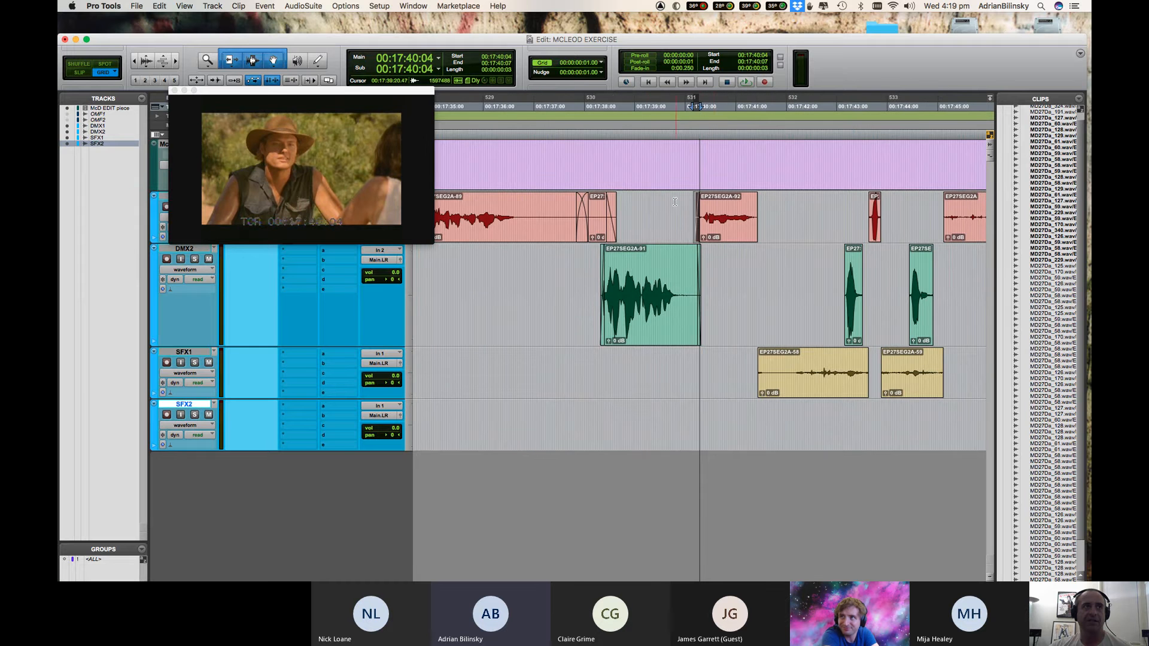
{"action": "left_click", "coordinate": [640, 205]}
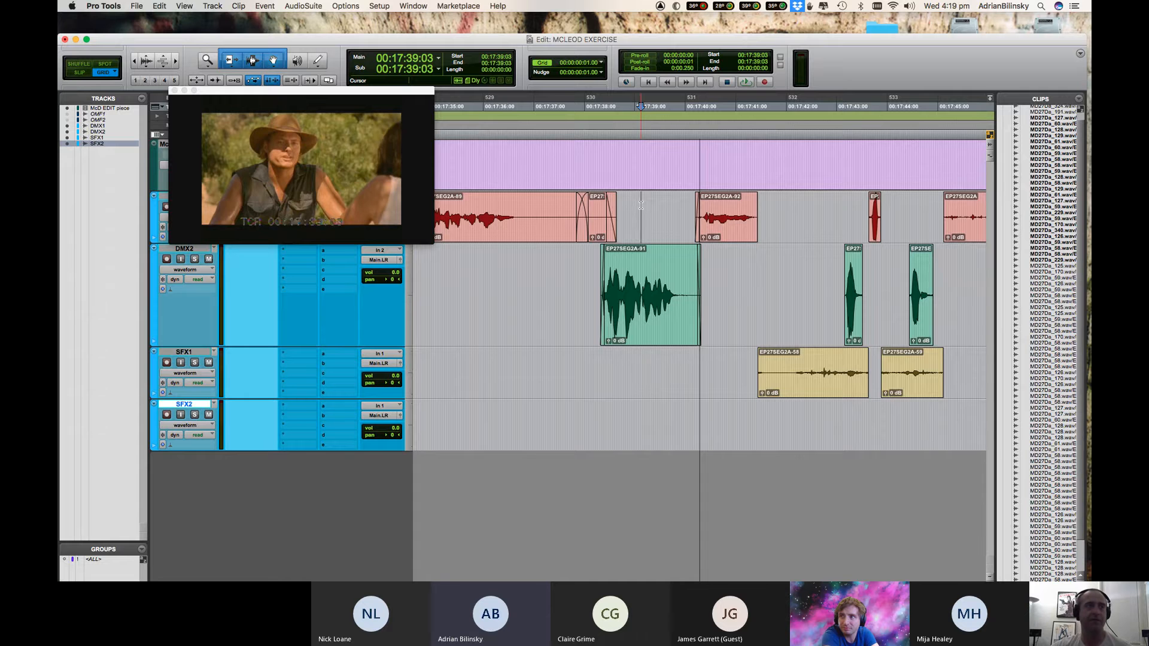
{"action": "key", "text": "space"}
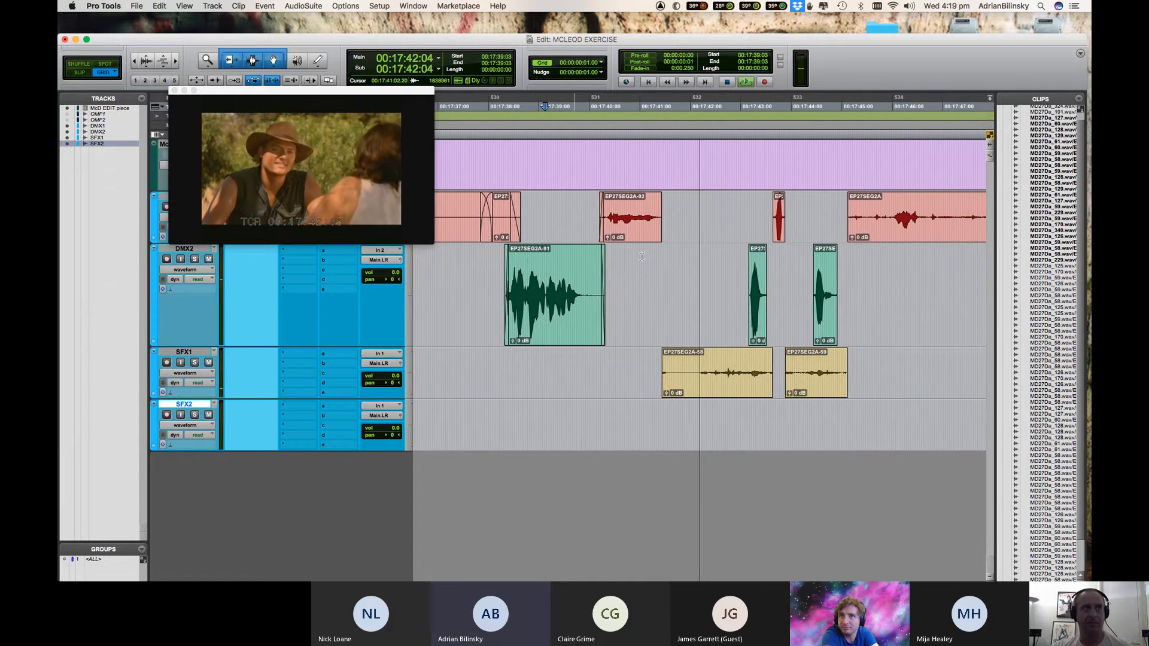
Scrub back and forth around the join between the end of EP27SEG2A-92 and the start of EP27SEG2A-58.
{"action": "key", "text": "t"}
{"action": "key", "text": "t"}
{"action": "key", "text": "period"}
{"action": "key", "text": "period"}
{"action": "key", "text": "period"}
{"action": "key", "text": "period"}
{"action": "key", "text": "period"}
{"action": "key", "text": "period"}
{"action": "key", "text": "period"}
{"action": "key", "text": "period"}
{"action": "key", "text": "period"}
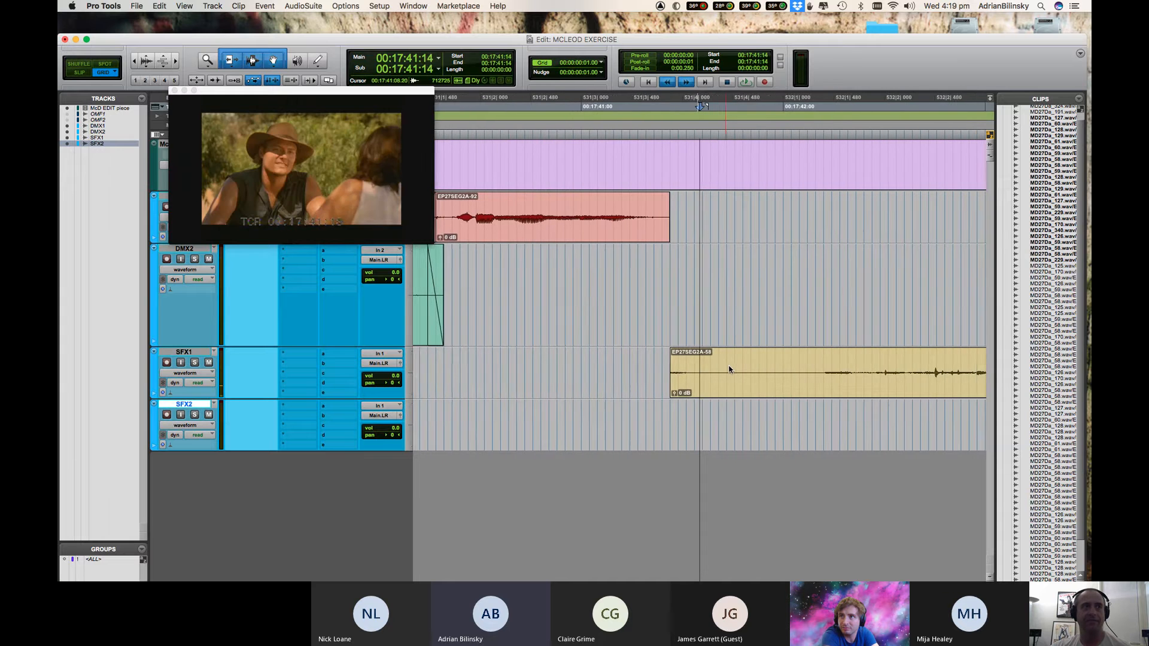
{"action": "key", "text": "comma"}
{"action": "key", "text": "comma"}
{"action": "key", "text": "comma"}
{"action": "key", "text": "comma"}
{"action": "key", "text": "comma"}
{"action": "key", "text": "period"}
{"action": "key", "text": "period"}
{"action": "key", "text": "period"}
{"action": "key", "text": "period"}
{"action": "key", "text": "period"}
{"action": "key", "text": "comma"}
{"action": "key", "text": "comma"}
{"action": "key", "text": "comma"}
{"action": "key", "text": "comma"}
{"action": "key", "text": "comma"}
{"action": "key", "text": "comma"}
{"action": "key", "text": "comma"}
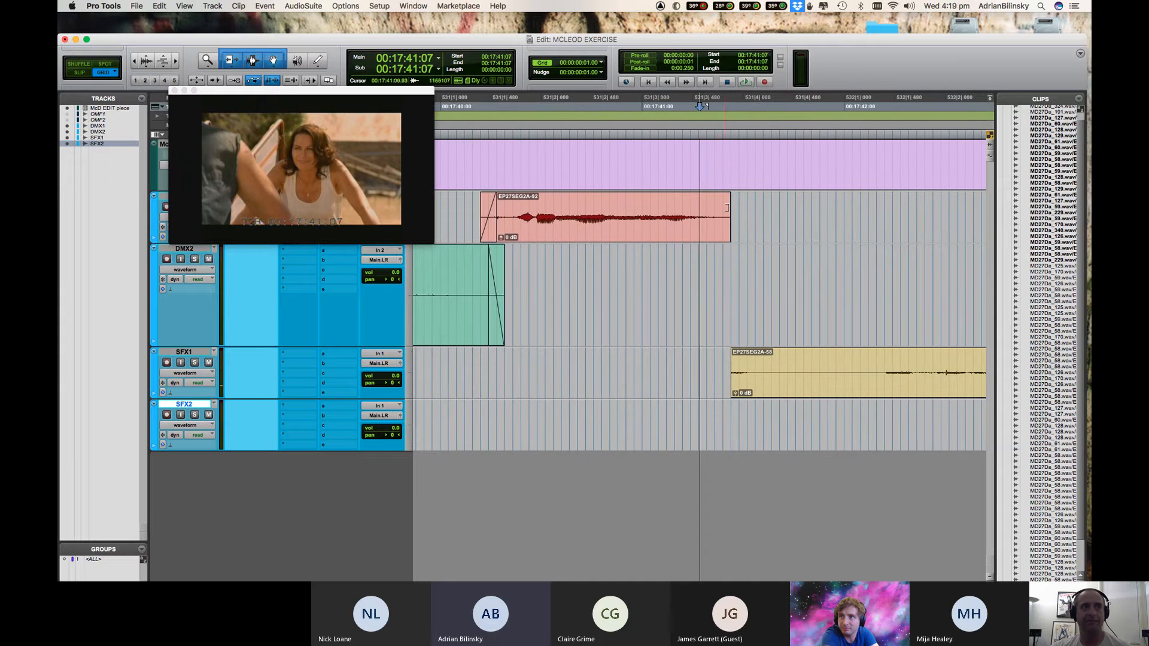
Fade out the end of EP27SEG2A-92 from 00:17:41:09 and play on into the SFX1 clip.
{"action": "mouse_move", "coordinate": [726, 209]}
{"action": "left_mouse_down"}
{"action": "mouse_move", "coordinate": [735, 208]}
{"action": "mouse_move", "coordinate": [698, 208]}
{"action": "mouse_move", "coordinate": [730, 205]}
{"action": "mouse_move", "coordinate": [717, 204]}
{"action": "left_mouse_up"}
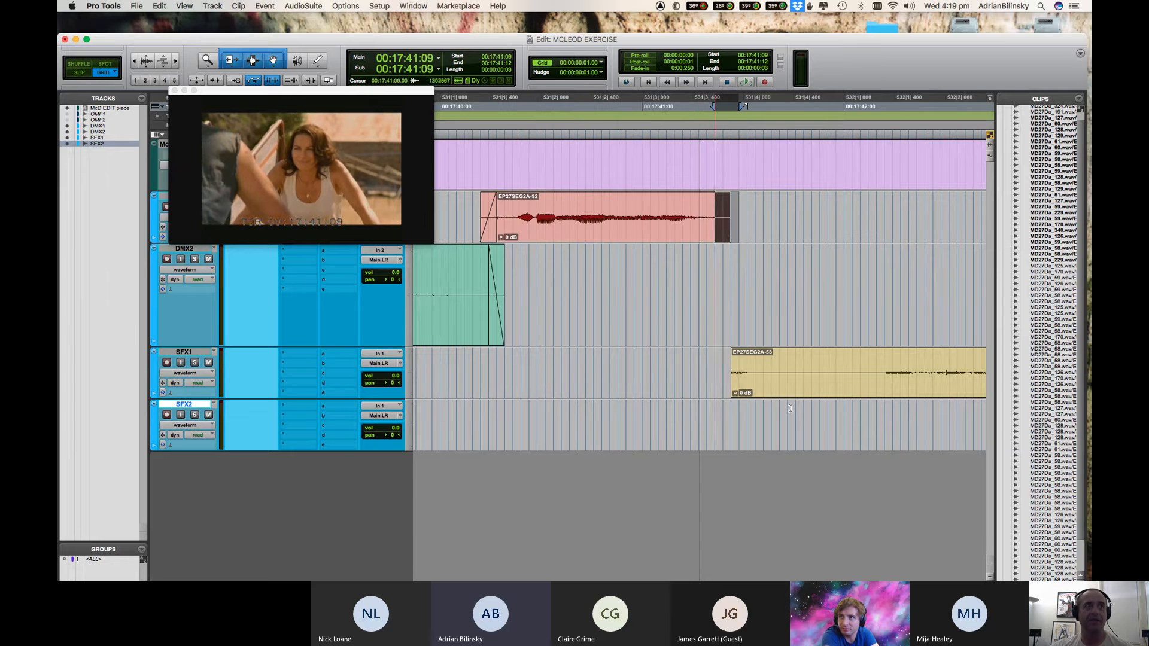
{"action": "left_click", "coordinate": [780, 366]}
{"action": "key", "text": "space"}
{"action": "key", "text": "space"}
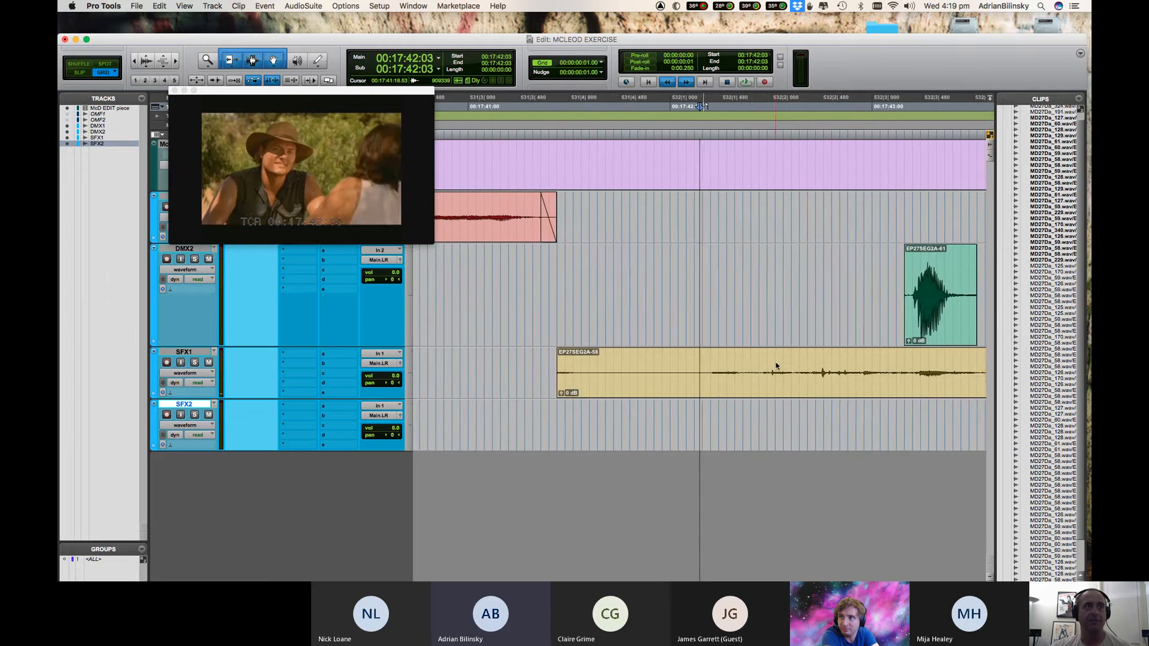
Extend the start of EP27SEG2A-58 on SFX1 back to about 00:17:39:17 and check the revealed audio for usable background.
{"action": "key", "text": "r"}
{"action": "left_click", "coordinate": [669, 359]}
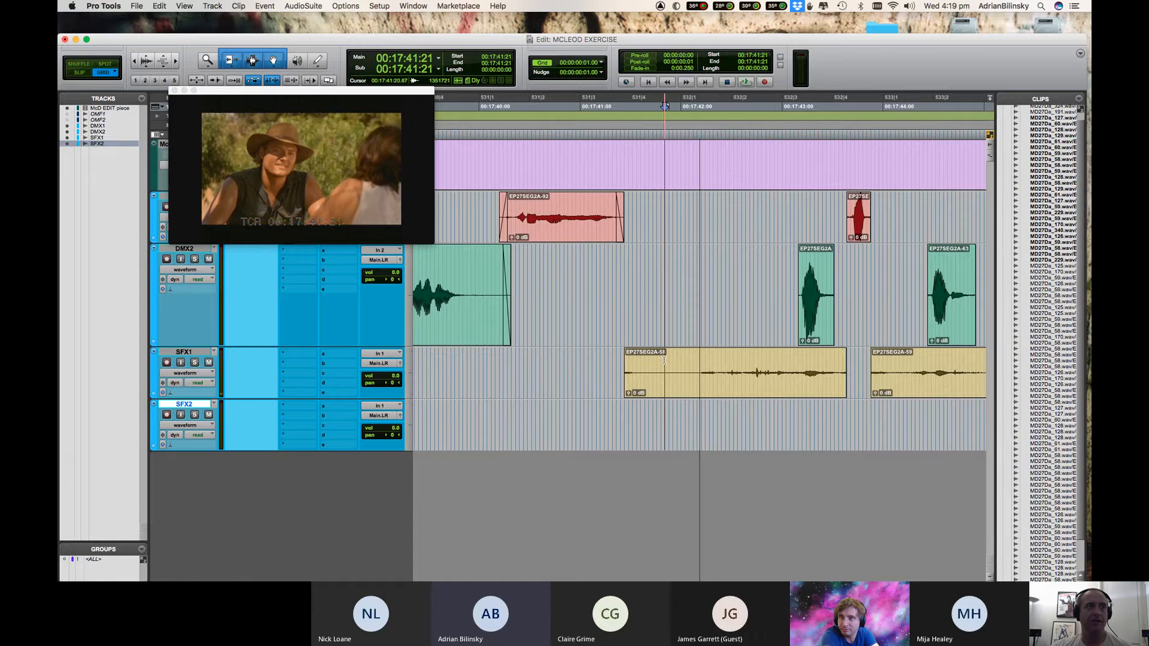
{"action": "key", "text": "t"}
{"action": "left_click_drag", "start_coordinate": [590, 353], "coordinate": [626, 366]}
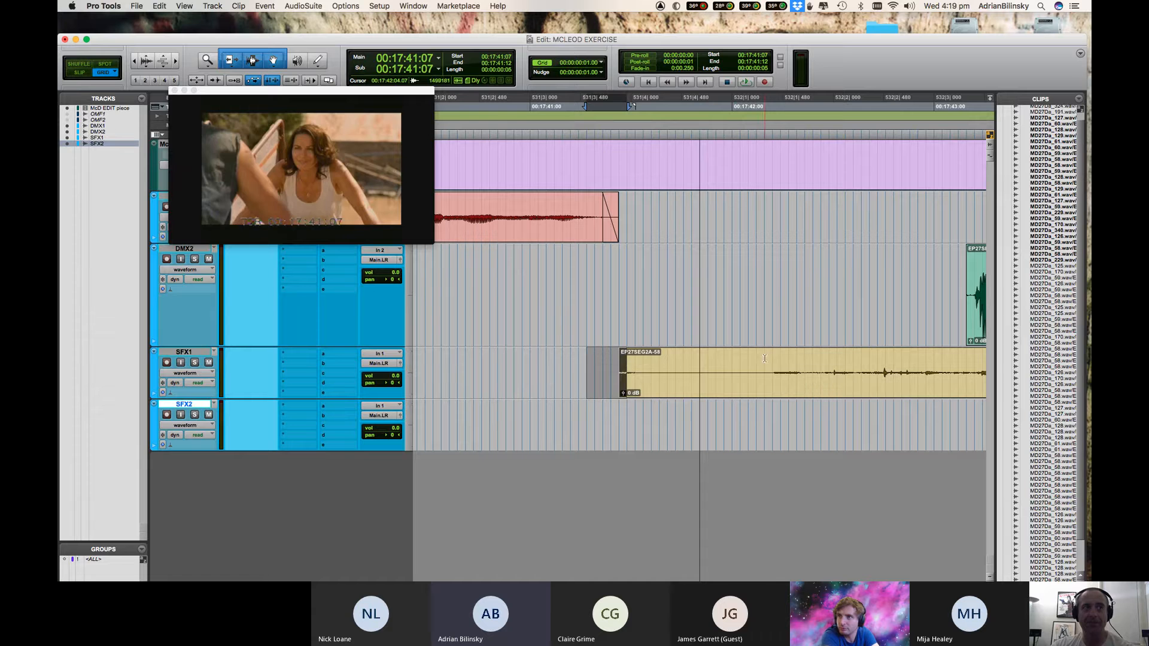
{"action": "left_click_drag", "start_coordinate": [764, 358], "coordinate": [727, 355]}
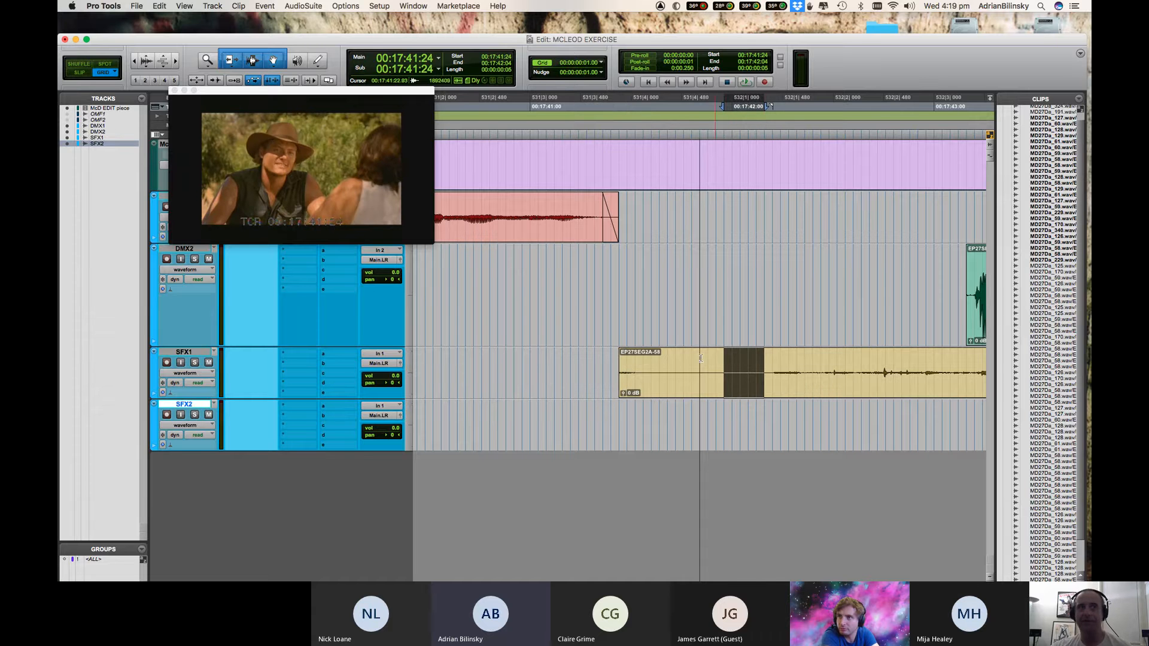
{"action": "left_click_drag", "start_coordinate": [622, 364], "coordinate": [505, 361]}
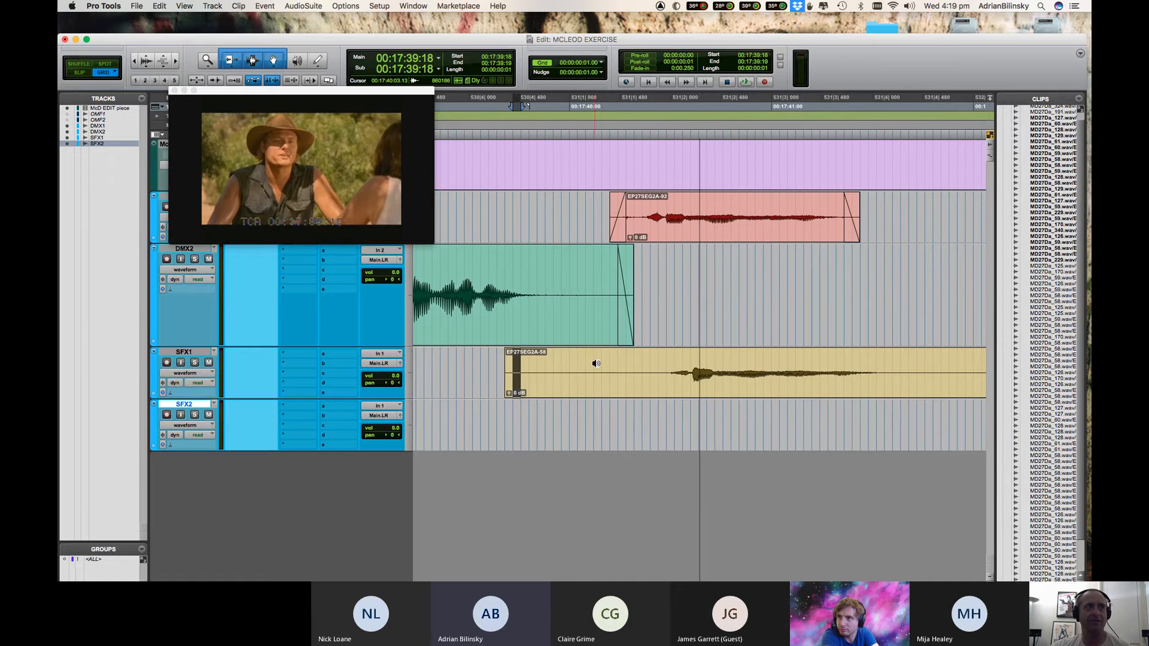
{"action": "left_click", "coordinate": [594, 362]}
{"action": "key", "text": "ctrl+5"}
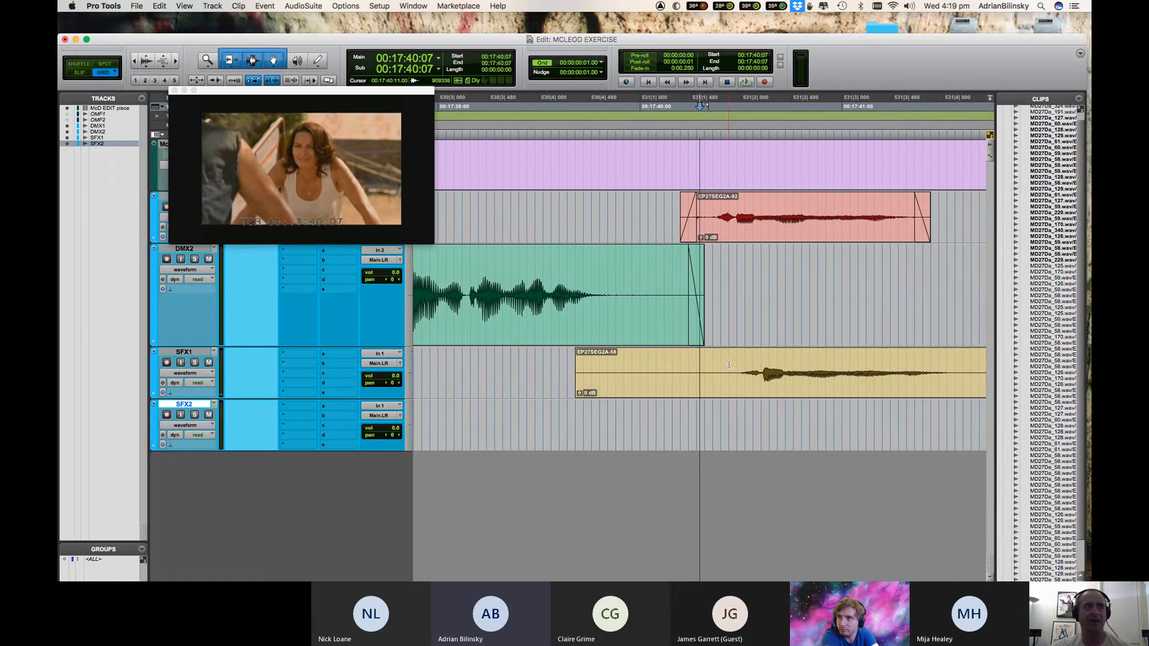
Cut the unwanted sound from the extended SFX1 clip and butt the leftover background piece against the remaining clip at 00:17:41:17.
{"action": "left_click_drag", "start_coordinate": [724, 362], "coordinate": [906, 369]}
{"action": "left_click", "coordinate": [921, 279]}
{"action": "key", "text": "t"}
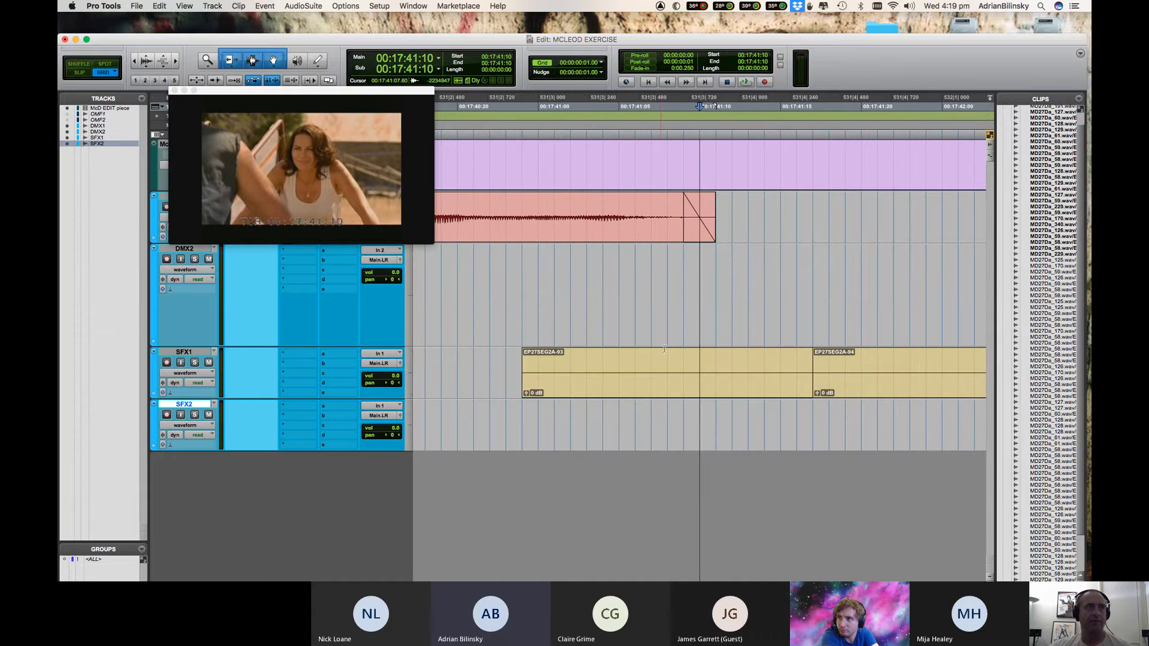
Trim the SFX1 fill's start to 00:17:41:08 with a fade-in to 00:17:41:10, and crossfade its end from 00:17:41:16 to 00:17:41:18.
{"action": "key", "text": "a"}
{"action": "left_click_drag", "start_coordinate": [663, 355], "coordinate": [696, 364]}
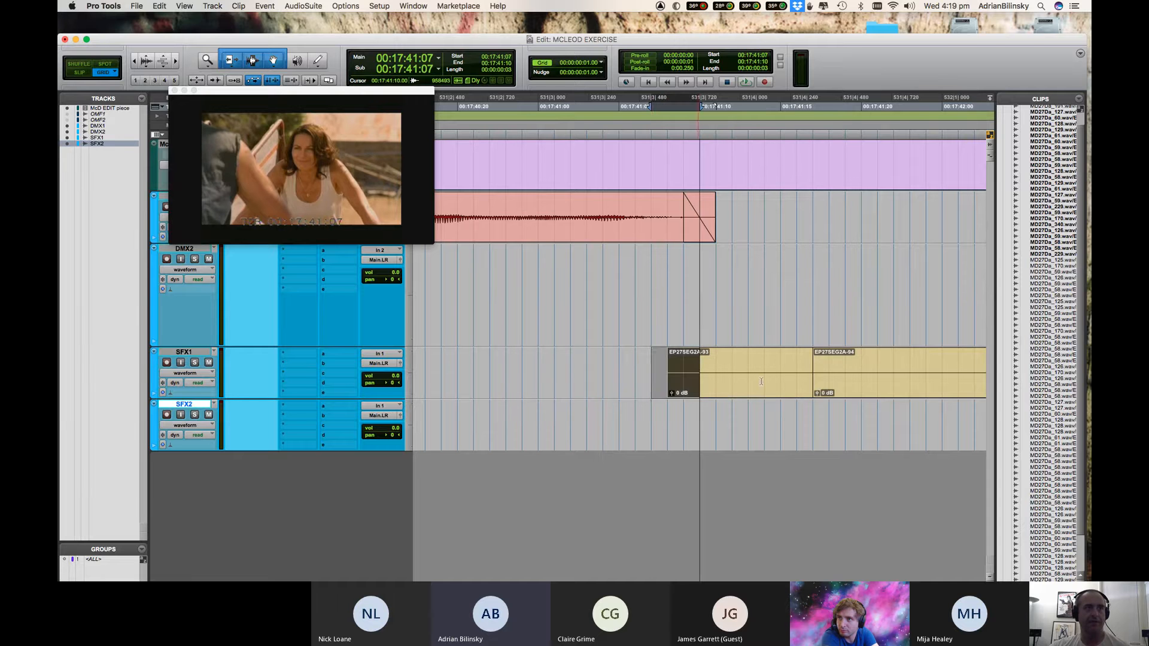
{"action": "key", "text": "f"}
{"action": "left_click_drag", "start_coordinate": [797, 364], "coordinate": [831, 361]}
{"action": "key", "text": "f"}
Play from 00:17:40:13 through the SFX1 fill and crossfade to audition the transition.
{"action": "left_click", "coordinate": [780, 361]}
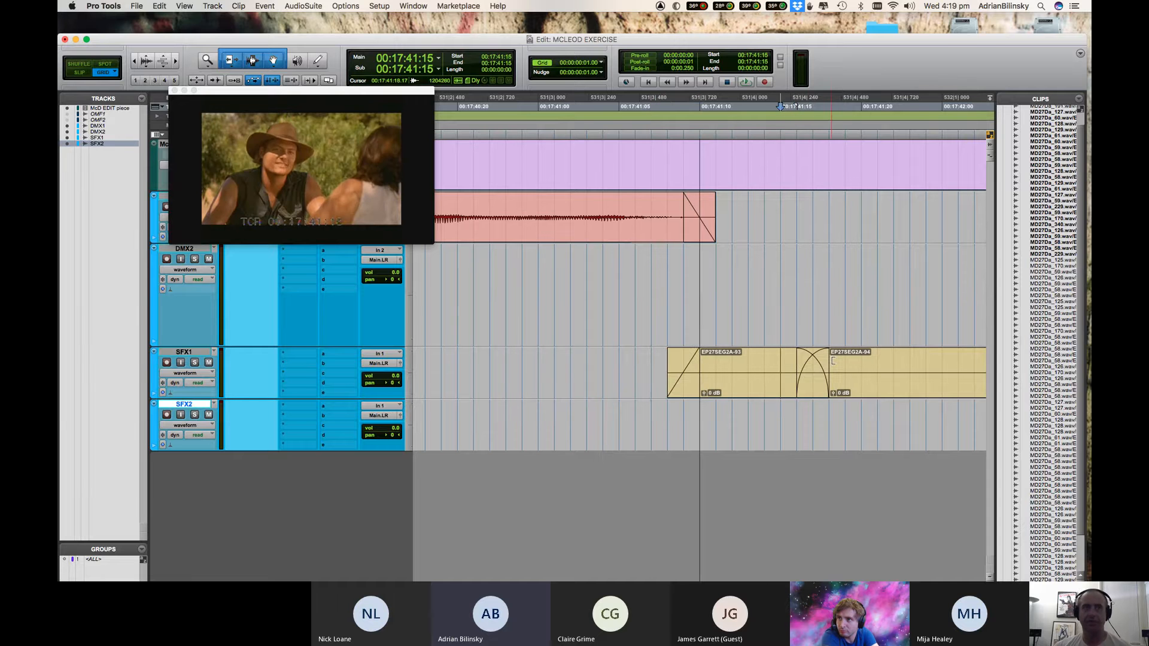
{"action": "key", "text": "KP_1"}
{"action": "key", "text": "space"}
{"action": "key", "text": "r"}
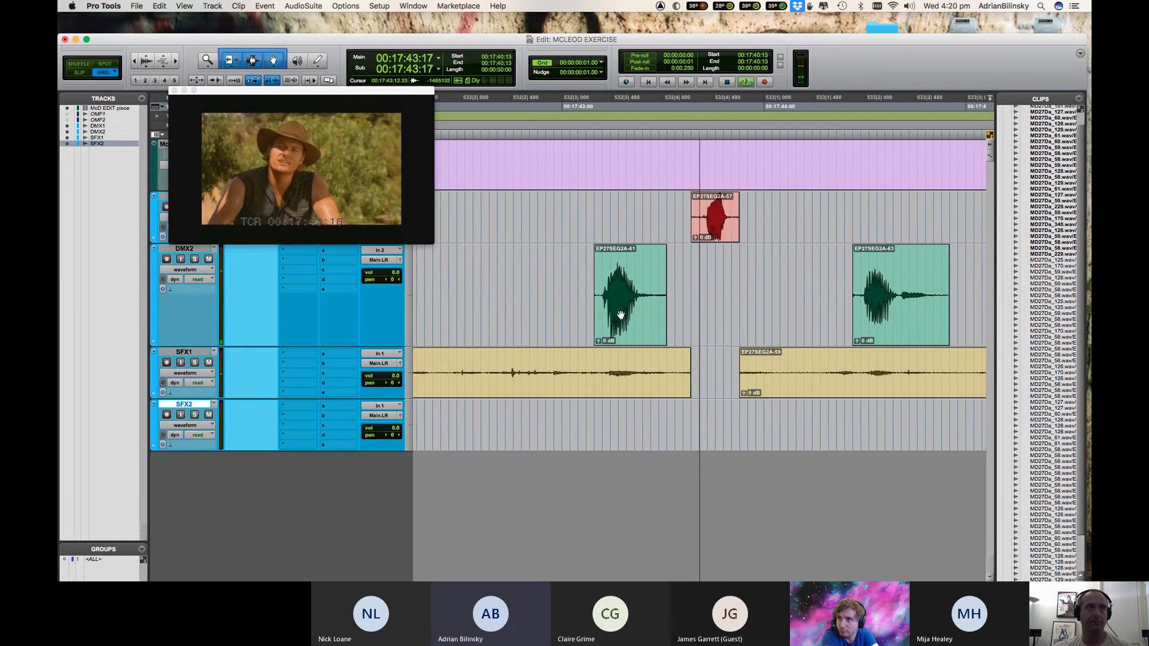
{"action": "key", "text": "space"}
Fade EP27SEG2A-61 in up to 00:17:43:05 and out from 00:17:43:11 to 00:17:43:13, and audition it from 00:17:42:24.
{"action": "left_click", "coordinate": [596, 274]}
{"action": "key", "text": "t"}
{"action": "key", "text": "t"}
{"action": "left_click_drag", "start_coordinate": [538, 276], "coordinate": [603, 275]}
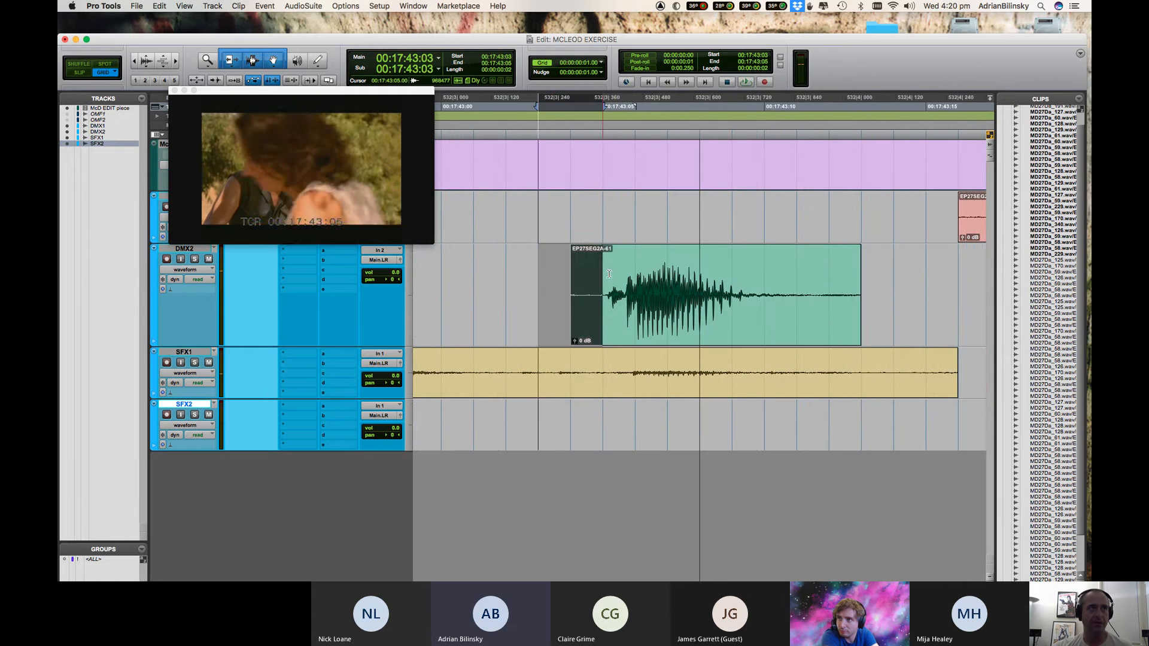
{"action": "key", "text": "f"}
{"action": "left_click_drag", "start_coordinate": [867, 279], "coordinate": [805, 285]}
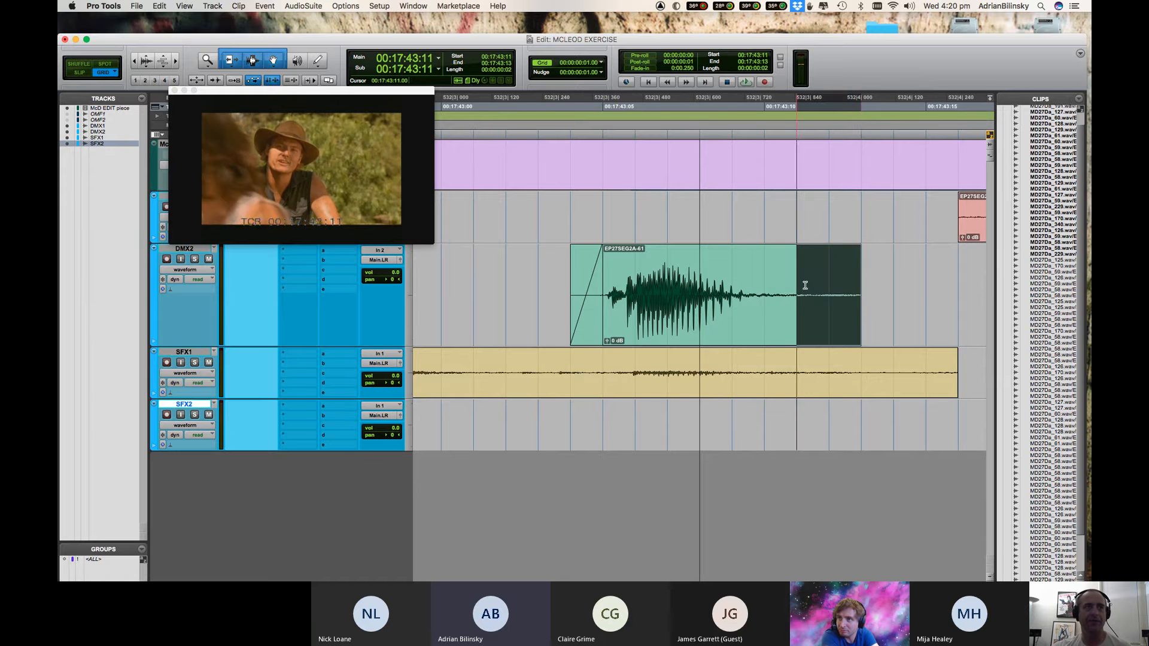
{"action": "key", "text": "r"}
{"action": "key", "text": "r"}
{"action": "left_click", "coordinate": [627, 275]}
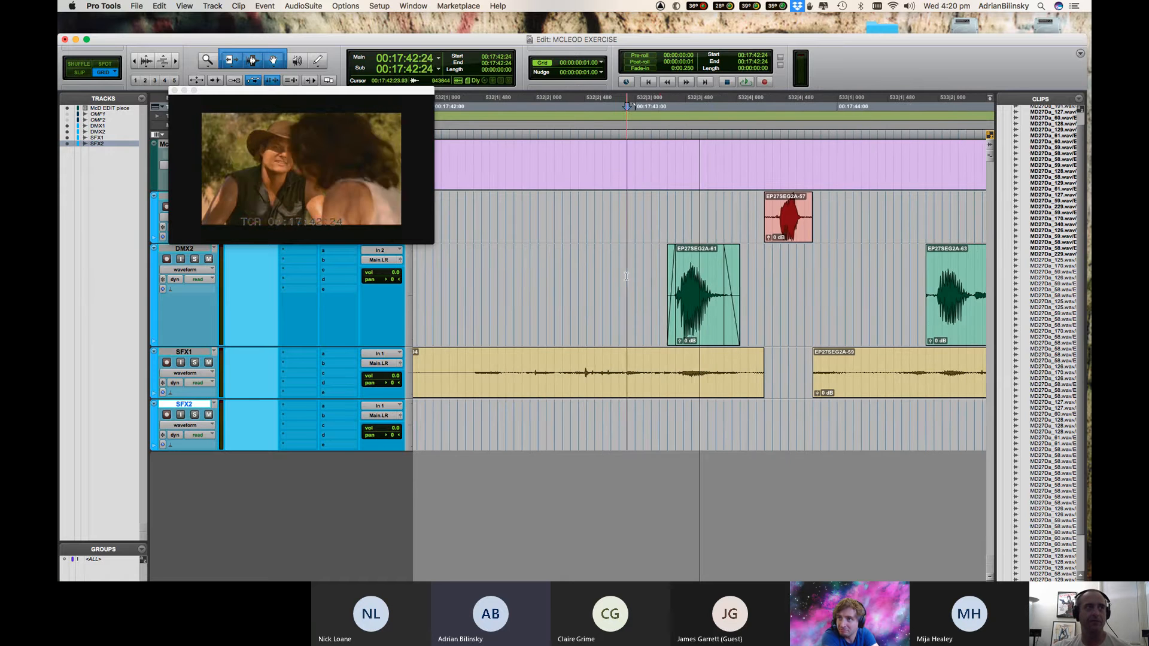
{"action": "key", "text": "space"}
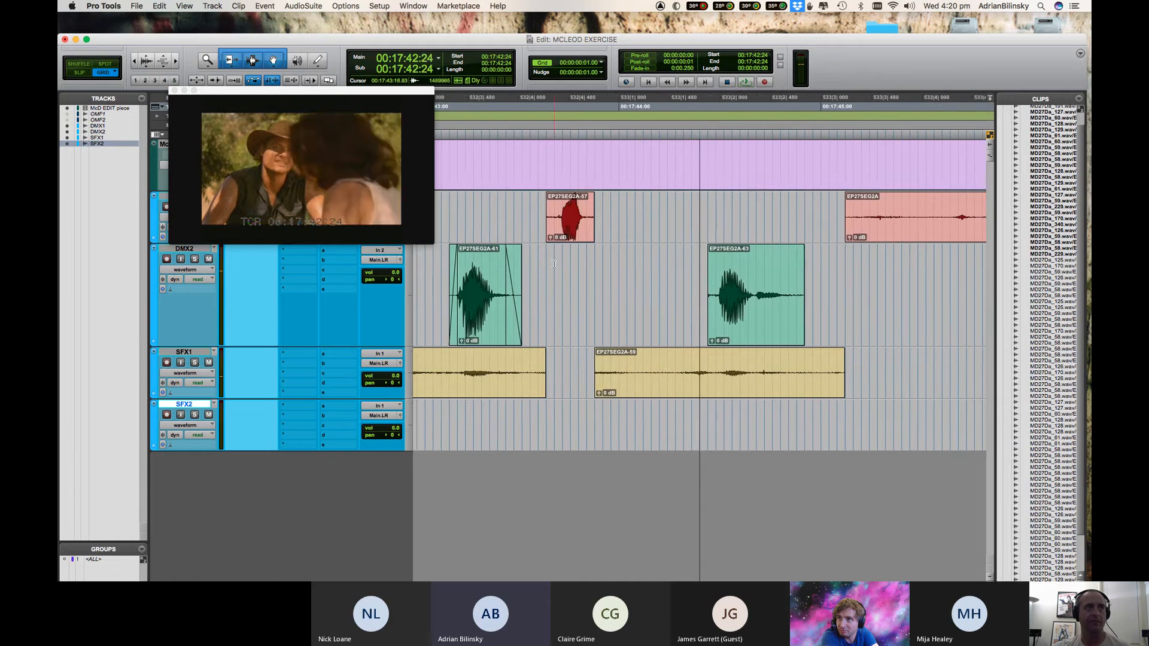
Extend the SFX1 clip to 00:17:43:18 with a fade-out from 00:17:43:16, and fade EP27SEG2A-57 in from 00:17:43:15 to 00:17:43:17.
{"action": "key", "text": "t"}
{"action": "key", "text": "t"}
{"action": "key", "text": "space"}
{"action": "mouse_move", "coordinate": [664, 366]}
{"action": "left_mouse_down"}
{"action": "mouse_move", "coordinate": [795, 364]}
{"action": "mouse_move", "coordinate": [661, 363]}
{"action": "left_mouse_up"}
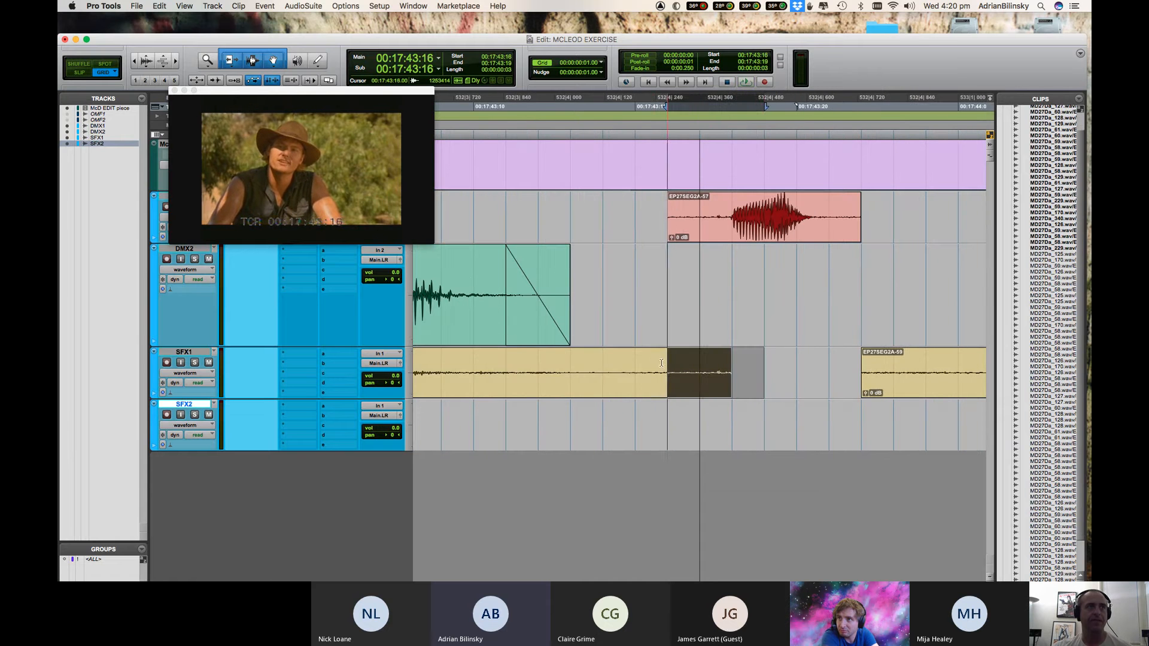
{"action": "mouse_move", "coordinate": [671, 210]}
{"action": "left_mouse_down"}
{"action": "mouse_move", "coordinate": [643, 209]}
{"action": "mouse_move", "coordinate": [692, 205]}
{"action": "left_mouse_up"}
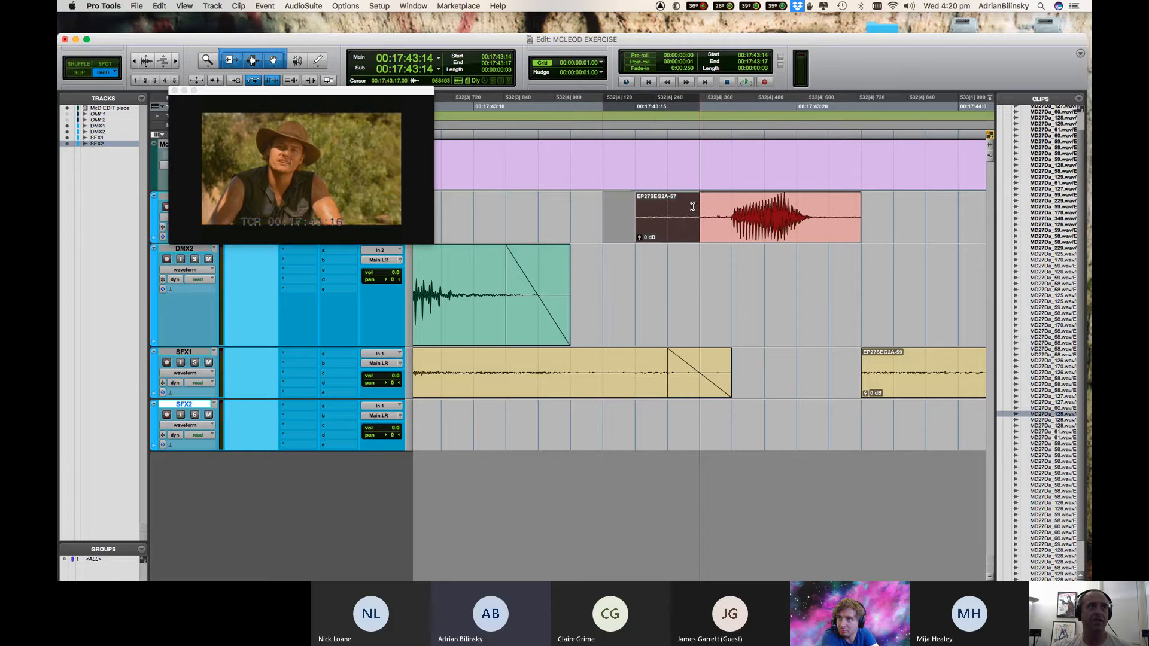
{"action": "key", "text": "f"}
Extend EP27SEG2A-57's end to 00:17:43:23 with a fade-out from 00:17:43:21, and start EP27SEG2A-59 at 00:17:43:20 with a fade-in to 00:17:43:22.
{"action": "left_click_drag", "start_coordinate": [861, 216], "coordinate": [884, 216]}
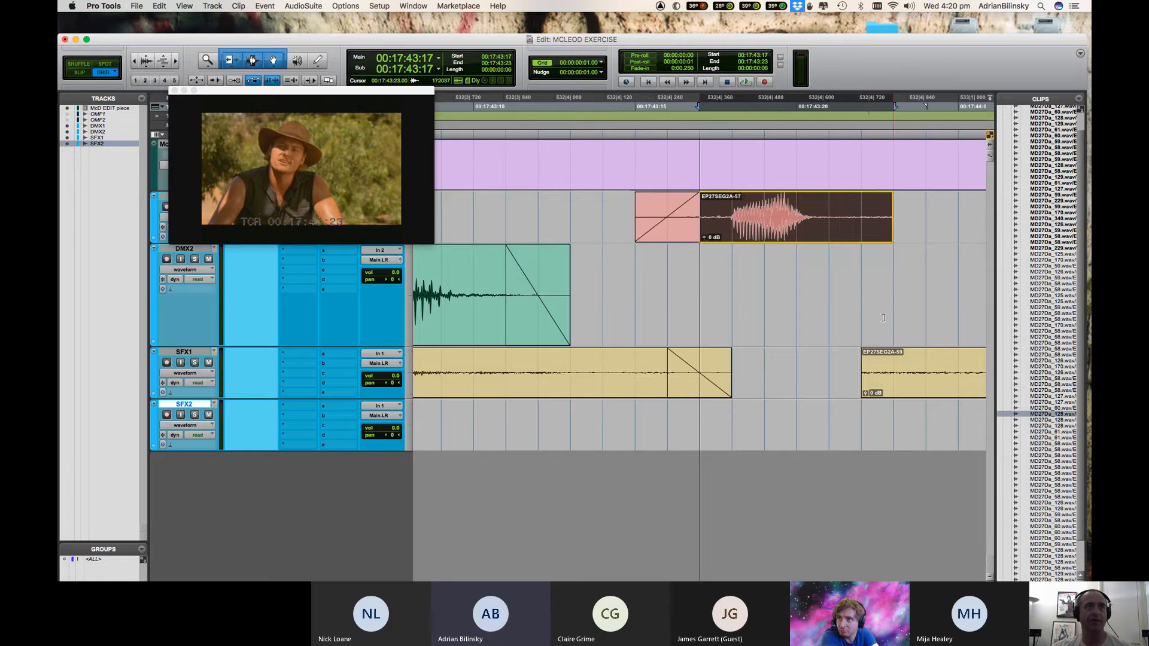
{"action": "left_click_drag", "start_coordinate": [866, 367], "coordinate": [796, 366]}
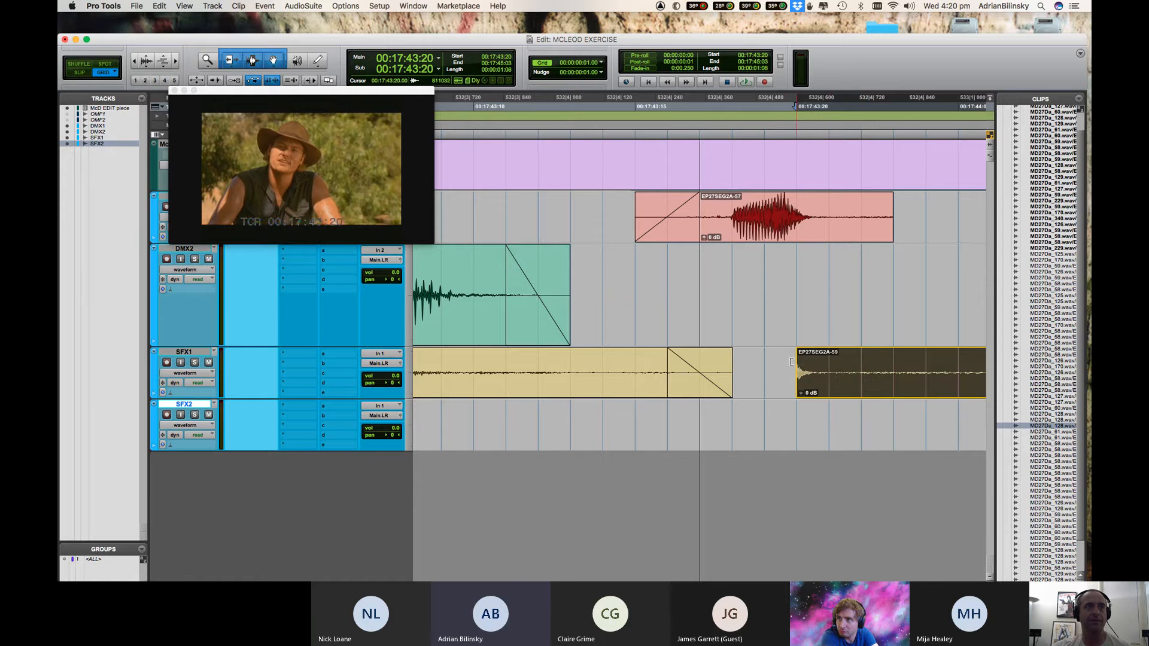
{"action": "key", "text": "f"}
{"action": "left_click_drag", "start_coordinate": [920, 215], "coordinate": [838, 207]}
{"action": "key", "text": "f"}
Play from 00:17:42:19 through the EP27SEG2A-57 fades and the surrounding SFX1 clips to audition the transitions.
{"action": "key", "text": "r"}
{"action": "key", "text": "r"}
{"action": "key", "text": "r"}
{"action": "left_click", "coordinate": [607, 210]}
{"action": "key", "text": "space"}
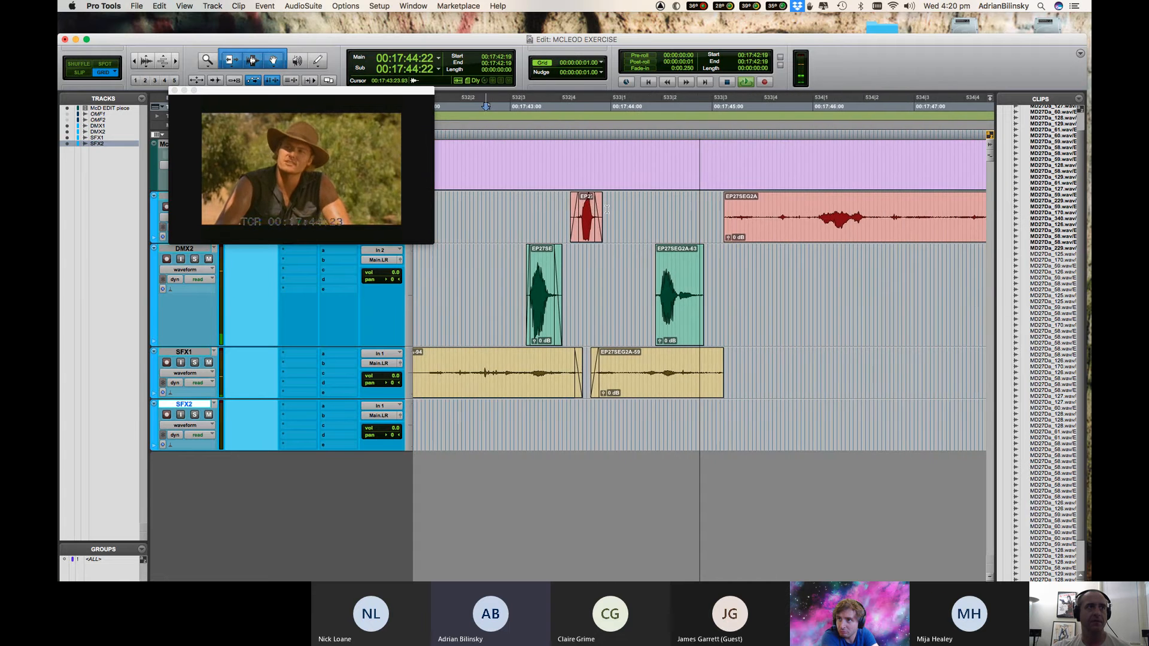
{"action": "key", "text": "space"}
Fade EP27SEG2A-63 in from 00:17:44:11 to 00:17:44:13.
{"action": "left_click", "coordinate": [543, 260]}
{"action": "key", "text": "t"}
{"action": "key", "text": "t"}
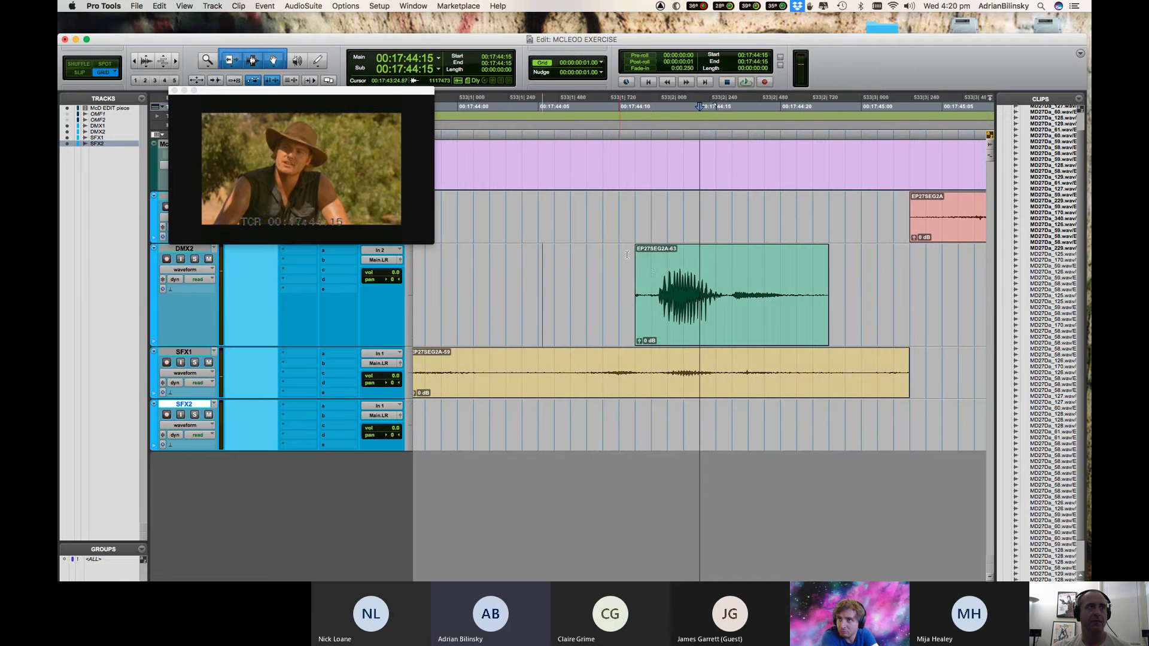
{"action": "left_click_drag", "start_coordinate": [634, 267], "coordinate": [662, 265]}
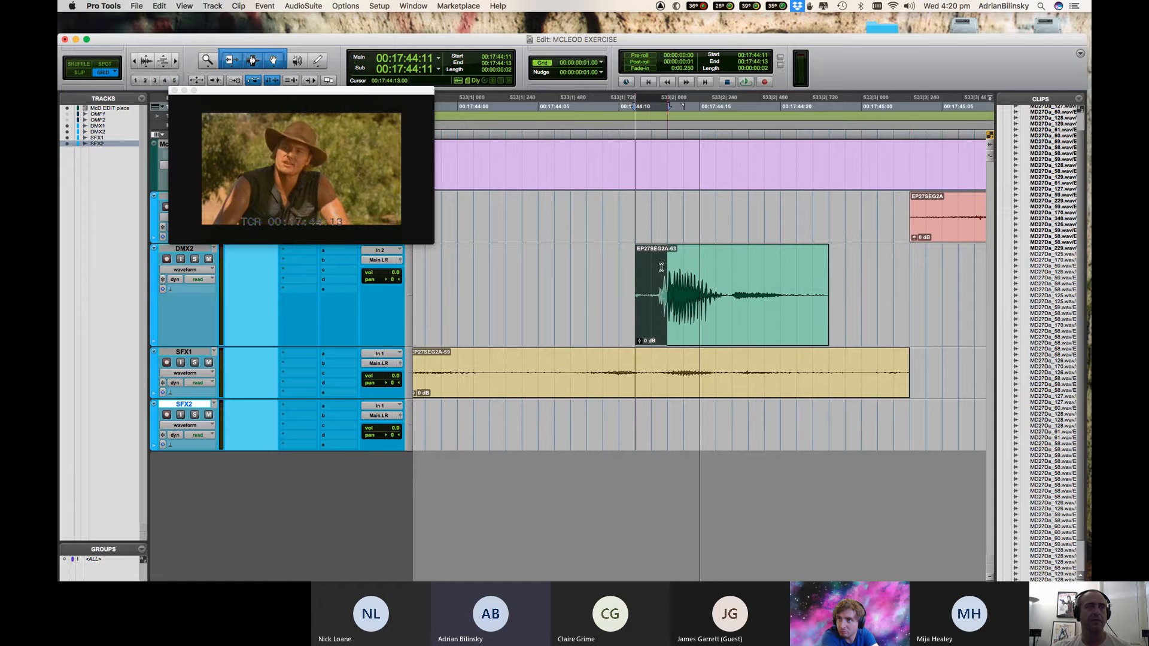
{"action": "key", "text": "f"}
{"action": "key", "text": "r"}
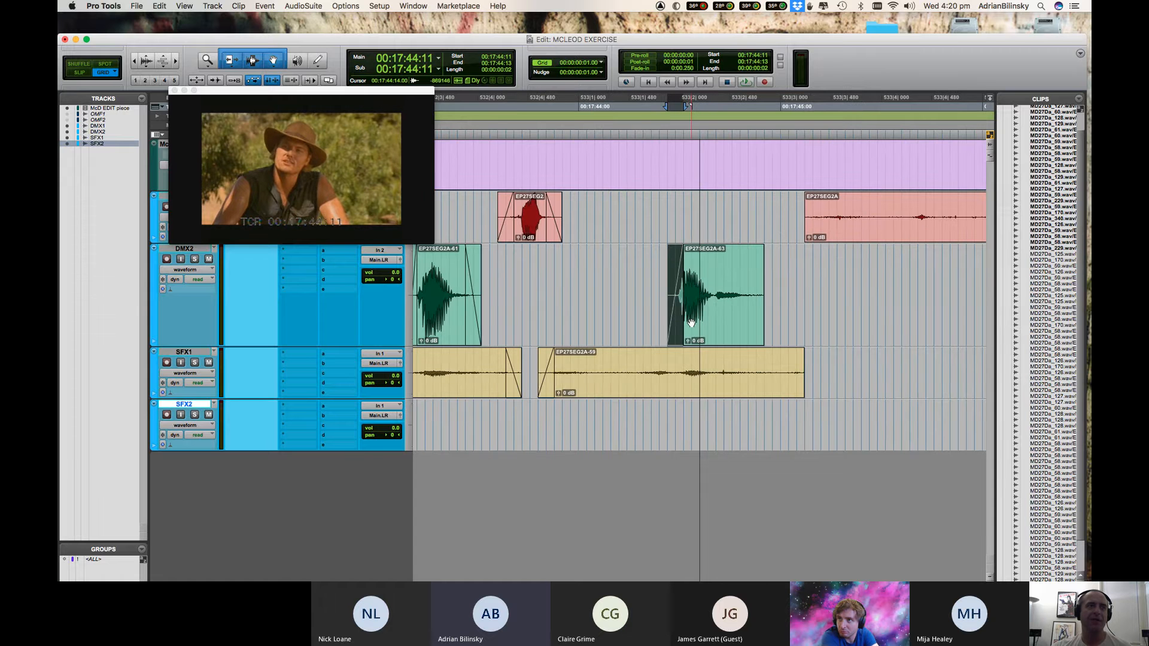
Audition the fade-in of EP27SEG2A-63 against the SFX1 clip beneath it.
{"action": "left_click", "coordinate": [654, 273]}
{"action": "key", "text": "space"}
{"action": "key", "text": "space"}
{"action": "left_click", "coordinate": [651, 362]}
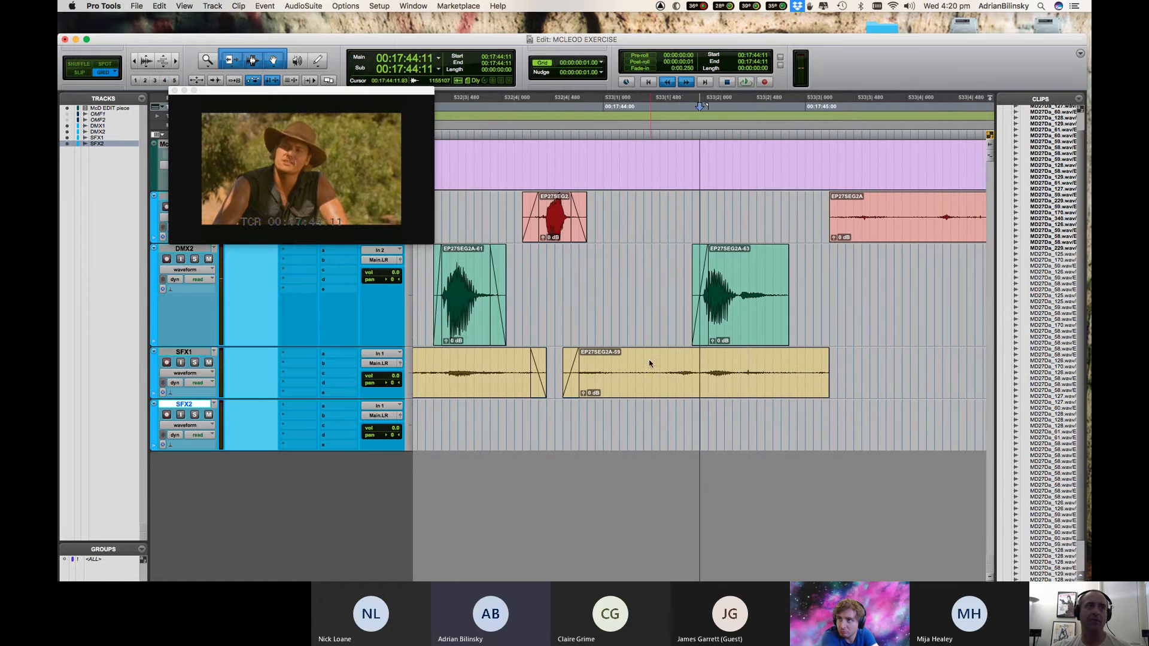
{"action": "key", "text": "space"}
{"action": "key", "text": "space"}
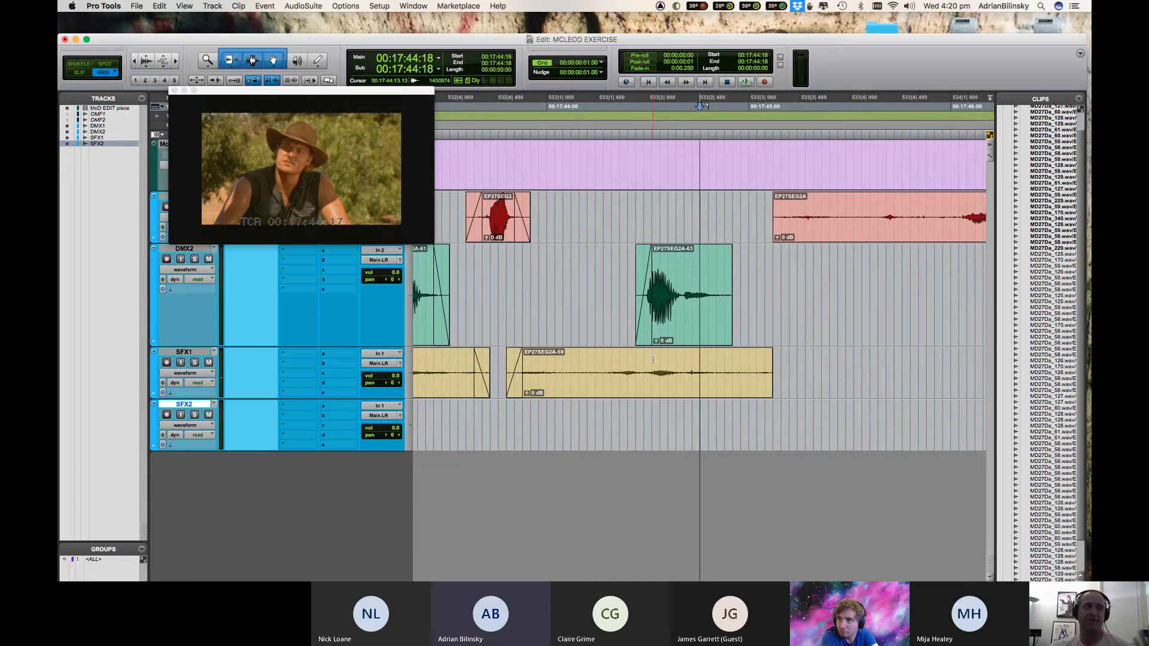
Fade EP27SEG2A-63 out from 00:17:44:21 to 00:17:44:23.
{"action": "key", "text": "t"}
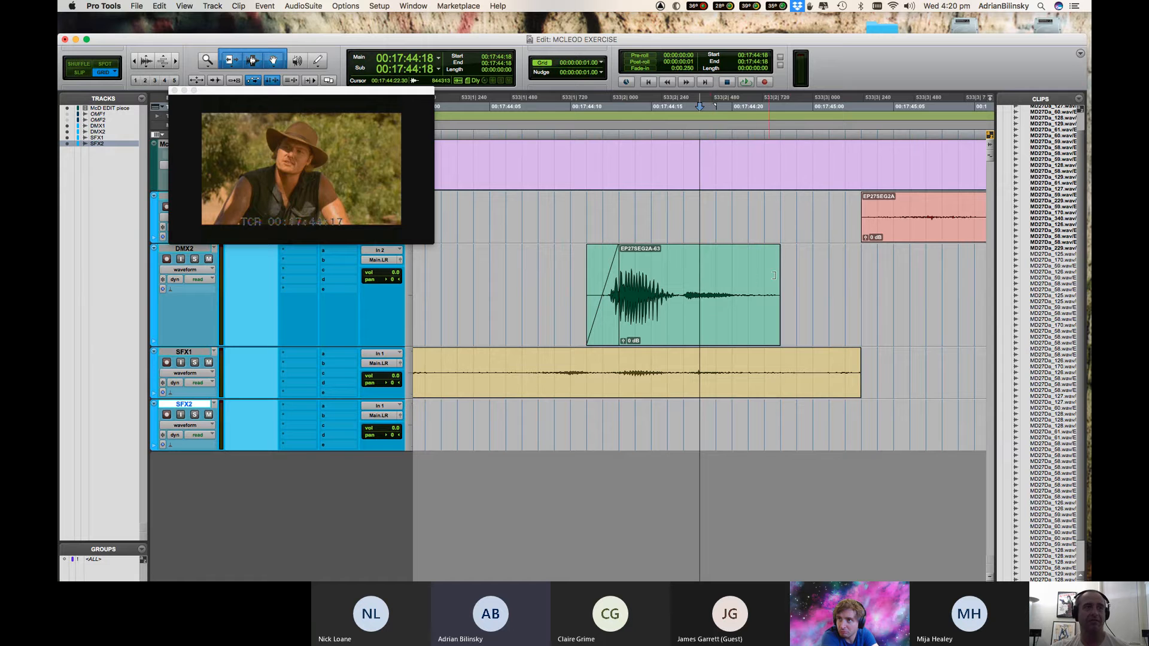
{"action": "left_click_drag", "start_coordinate": [796, 275], "coordinate": [697, 272]}
{"action": "key", "text": "f"}
{"action": "key", "text": "r"}
{"action": "key", "text": "r"}
{"action": "key", "text": "r"}
Trim the end of EP27SEG2A-59 on SFX1 back to 00:17:45:00.
{"action": "key", "text": "t"}
{"action": "key", "text": "t"}
{"action": "left_click", "coordinate": [699, 283]}
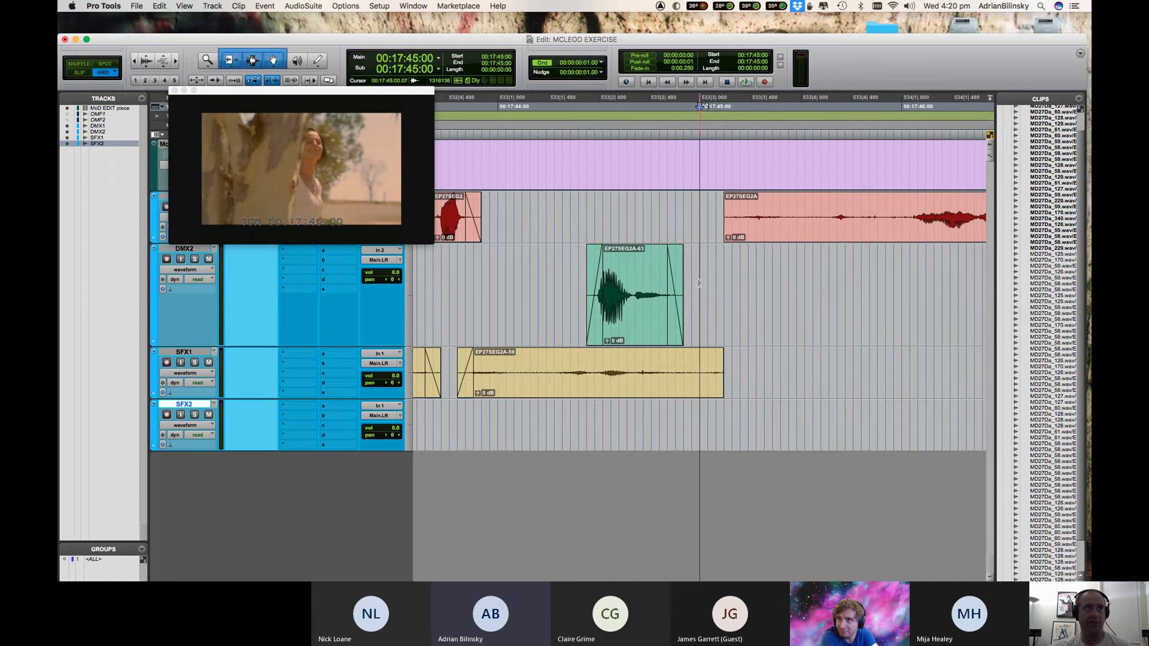
{"action": "left_click_drag", "start_coordinate": [720, 367], "coordinate": [697, 363]}
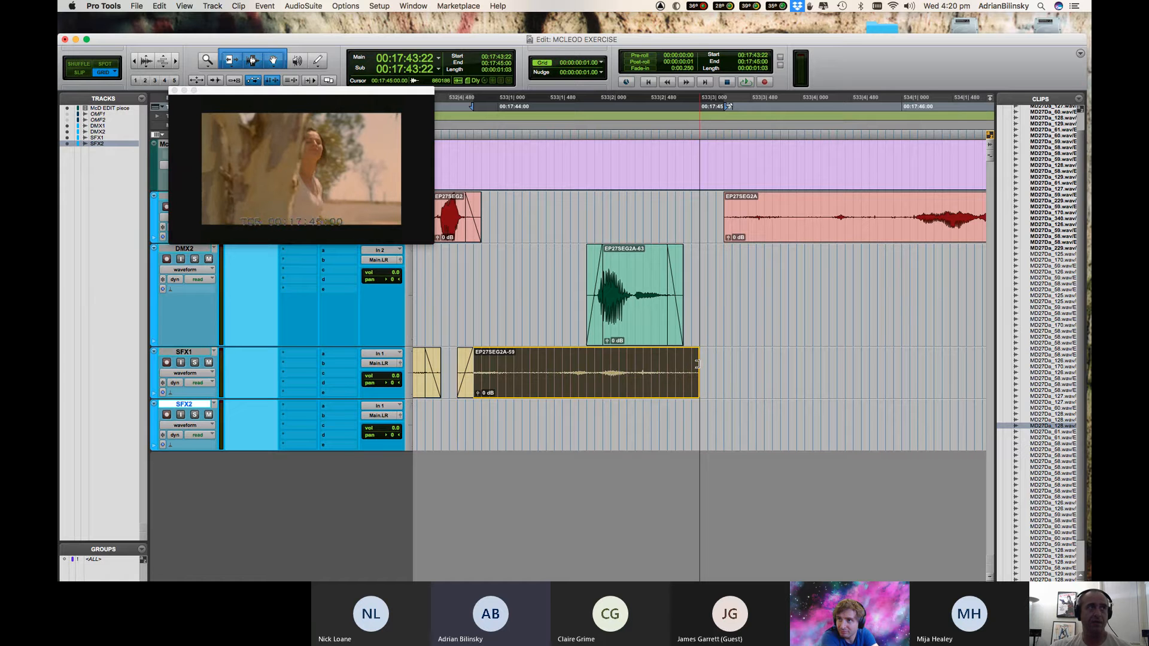
Start EP27SEG2A-95 at 00:17:44:22 with a fade-in to 00:17:44:24, and fade EP27SEG2A-59 out from 00:17:44:23.
{"action": "left_click", "coordinate": [692, 261]}
{"action": "key", "text": "t"}
{"action": "left_click_drag", "start_coordinate": [769, 207], "coordinate": [700, 208]}
{"action": "key", "text": "f"}
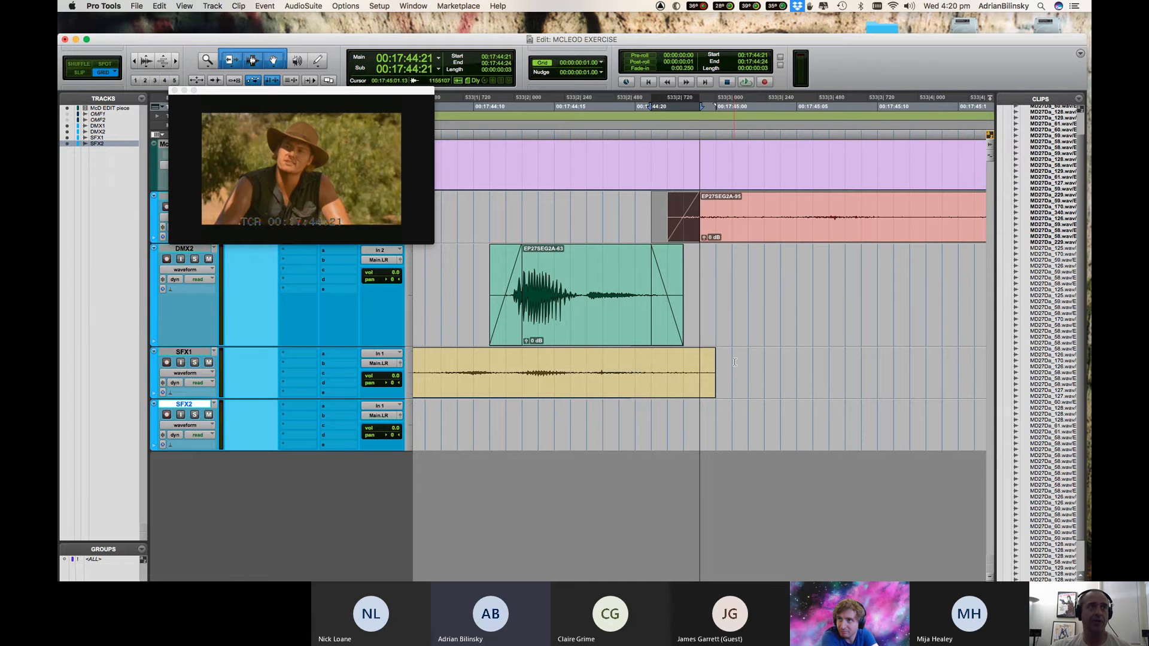
{"action": "left_click_drag", "start_coordinate": [732, 363], "coordinate": [683, 363]}
Play from 00:17:44:03 through EP27SEG2A-95 to audition the last transitions.
{"action": "key", "text": "r"}
{"action": "key", "text": "r"}
{"action": "key", "text": "r"}
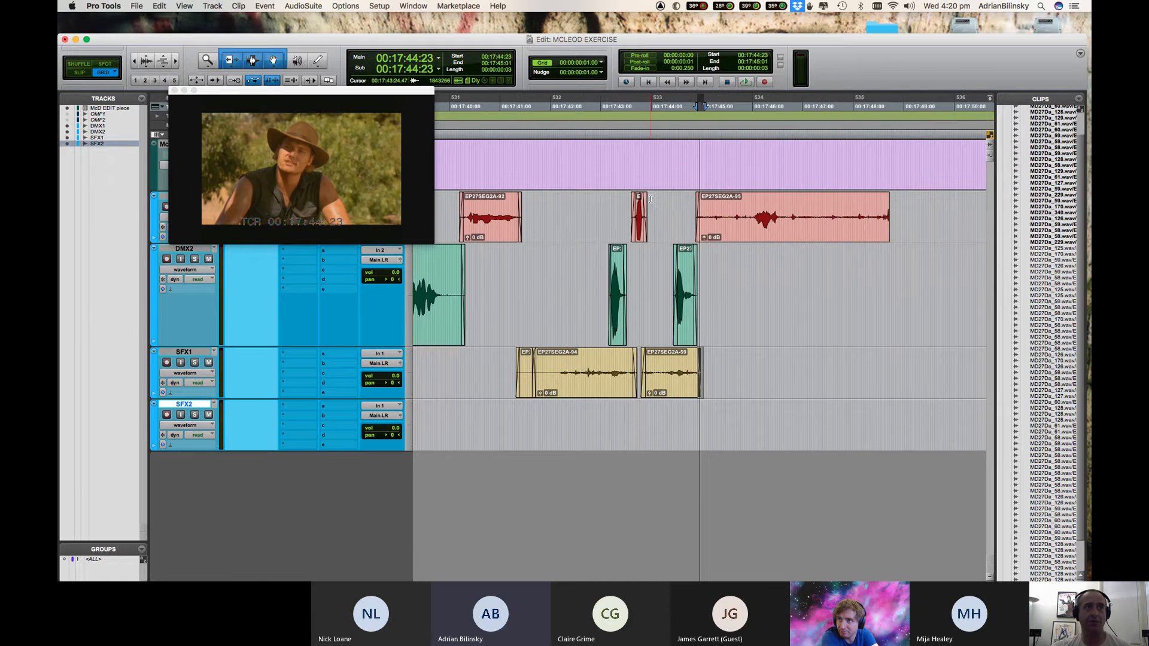
{"action": "left_click", "coordinate": [657, 208]}
{"action": "key", "text": "space"}
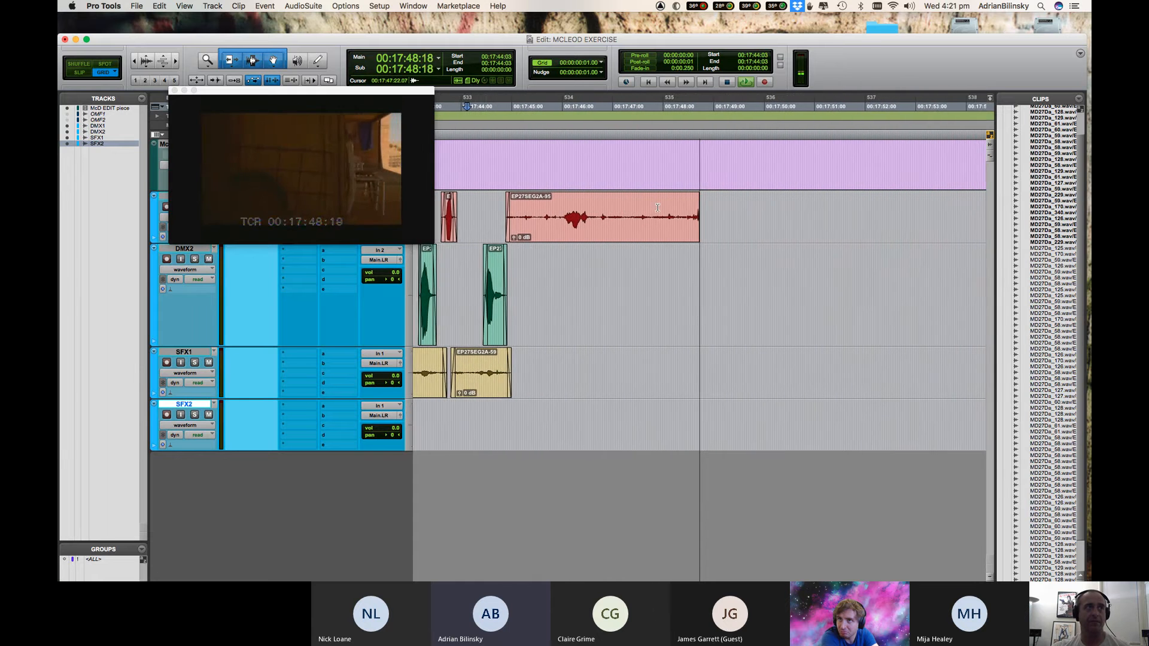
{"action": "key", "text": "space"}
Trim the end of EP27SEG2A-95 to 00:17:48:08 and mark its tail from 00:17:48:06 for the fade-out.
{"action": "left_click", "coordinate": [648, 226]}
{"action": "key", "text": "t"}
{"action": "key", "text": "t"}
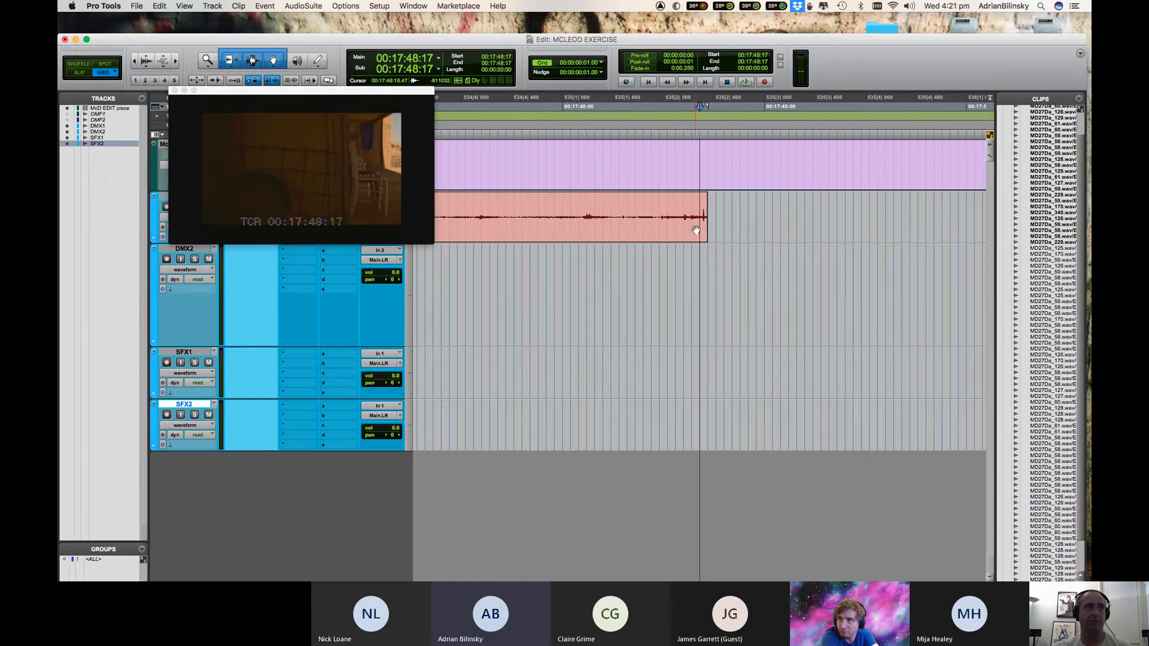
{"action": "left_click_drag", "start_coordinate": [703, 210], "coordinate": [614, 205]}
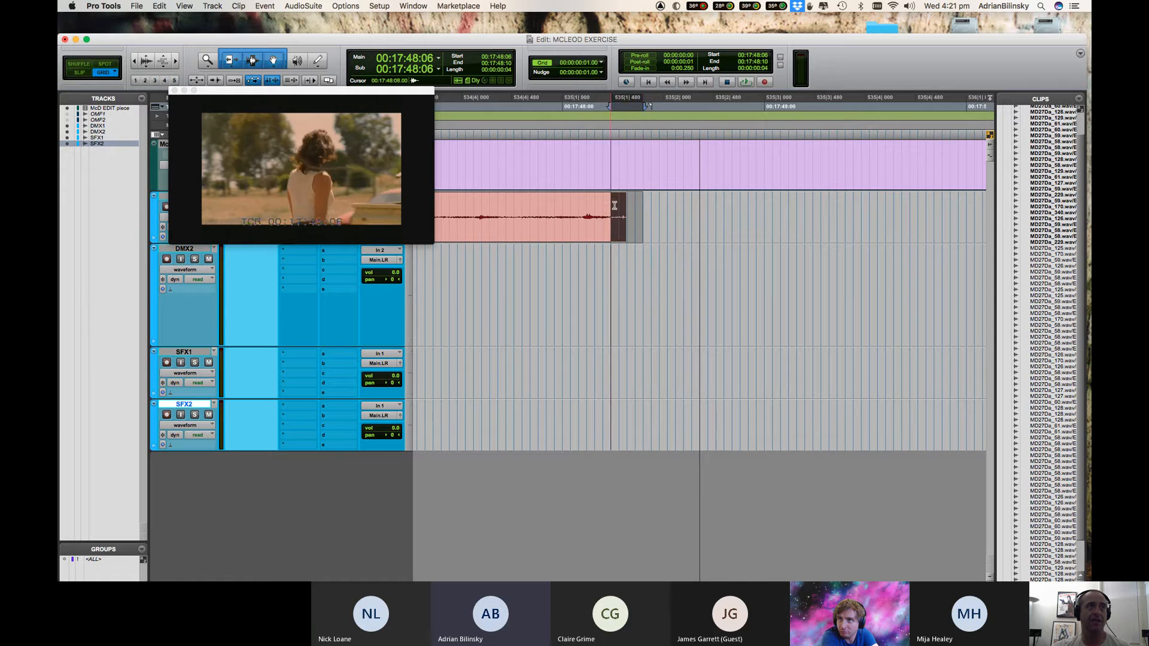
Return to the beginning of the edit and examine the transition between the opening SFX1 clip and EP27SEG2A-29 around 00:16:42:12.
{"action": "key", "text": "r"}
{"action": "key", "text": "r"}
{"action": "key", "text": "r"}
{"action": "key", "text": "r"}
{"action": "key", "text": "r"}
{"action": "key", "text": "r"}
{"action": "key", "text": "r"}
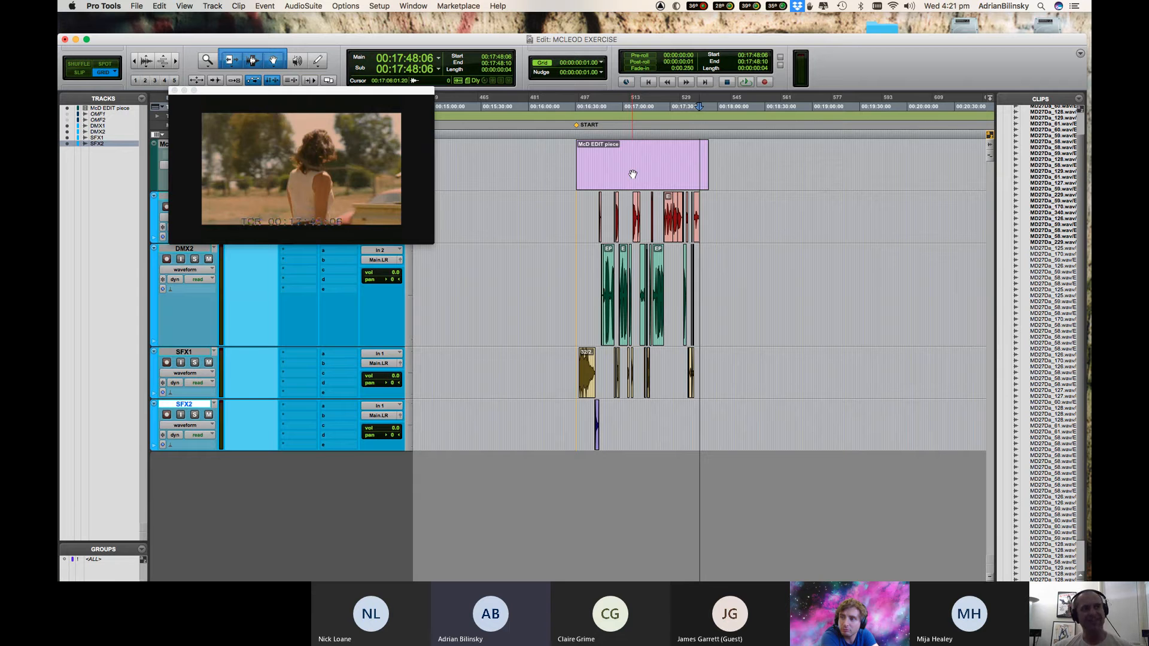
{"action": "left_click", "coordinate": [588, 269]}
{"action": "key", "text": "t"}
{"action": "key", "text": "t"}
{"action": "key", "text": "t"}
{"action": "key", "text": "t"}
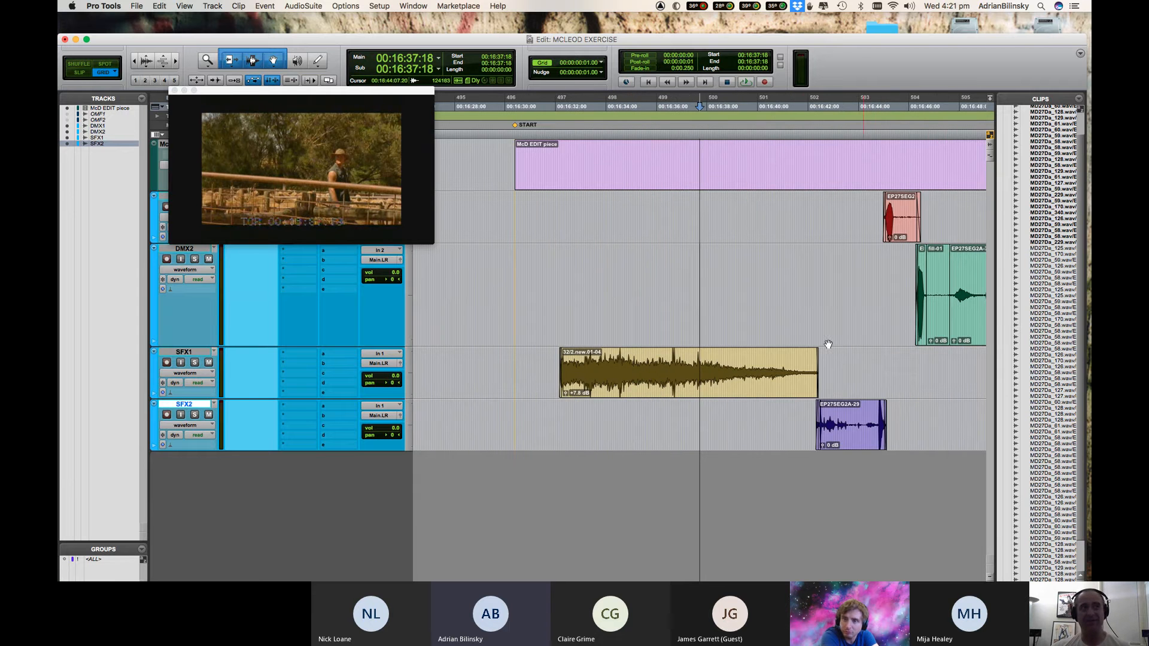
{"action": "left_click", "coordinate": [821, 258]}
{"action": "key", "text": "t"}
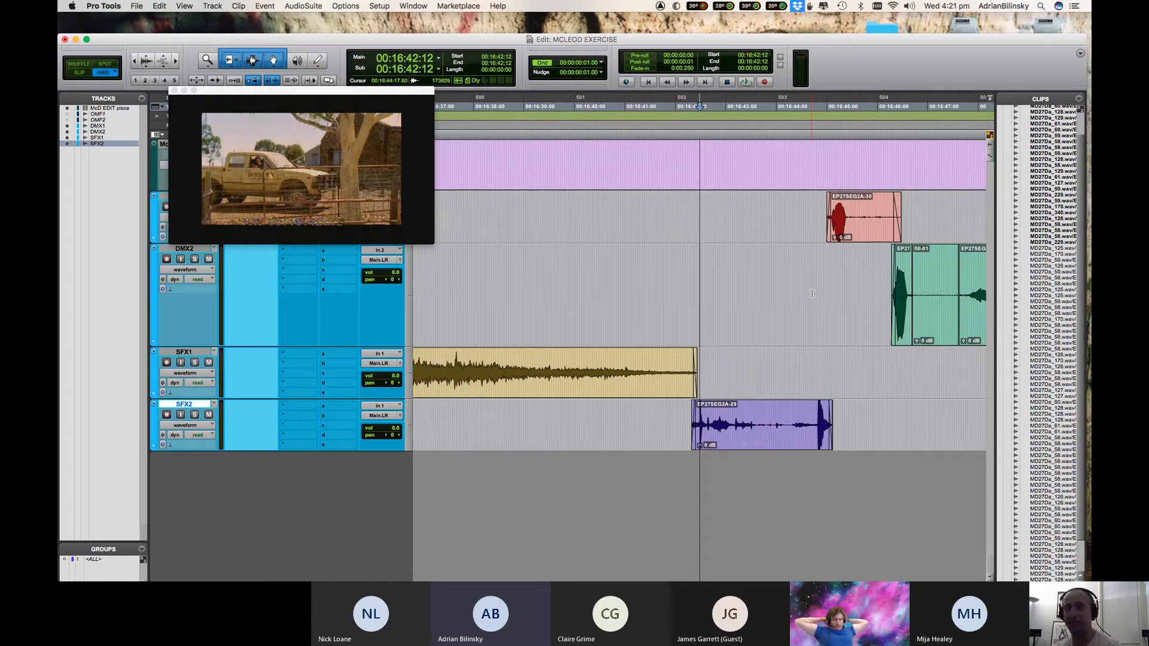
Try moving EP27SEG2A-29 from SFX2 up to SFX1 at 00:16:42:08, directly against the opening clip.
{"action": "left_click", "coordinate": [766, 447]}
{"action": "key", "text": "t"}
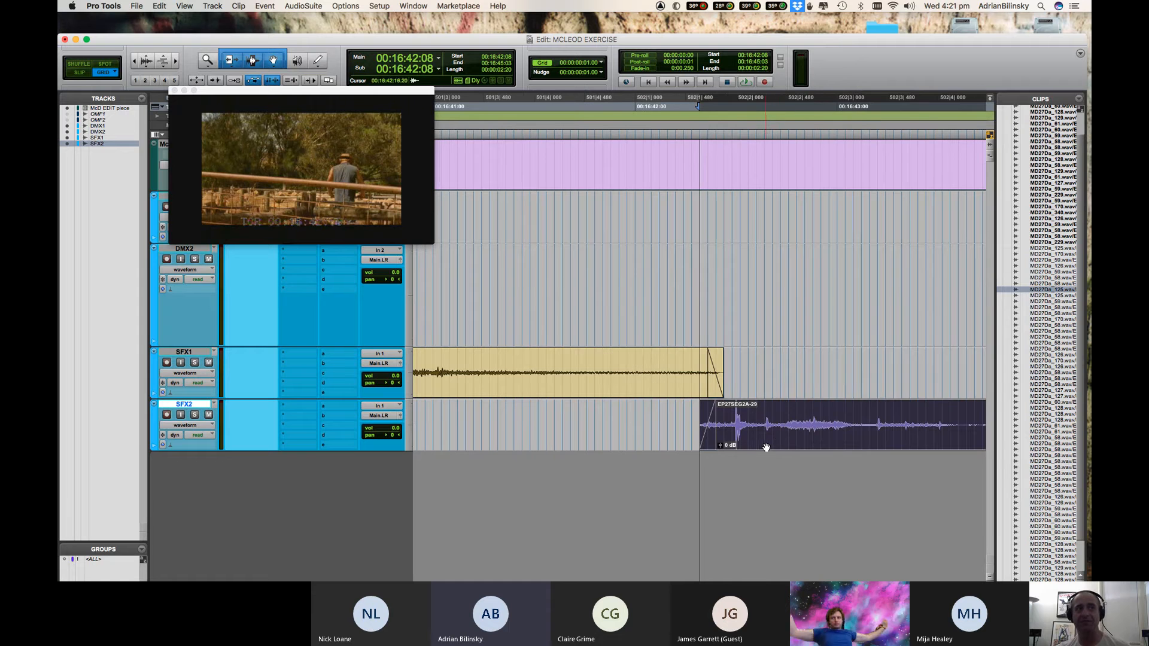
{"action": "left_click_drag", "start_coordinate": [780, 438], "coordinate": [772, 386]}
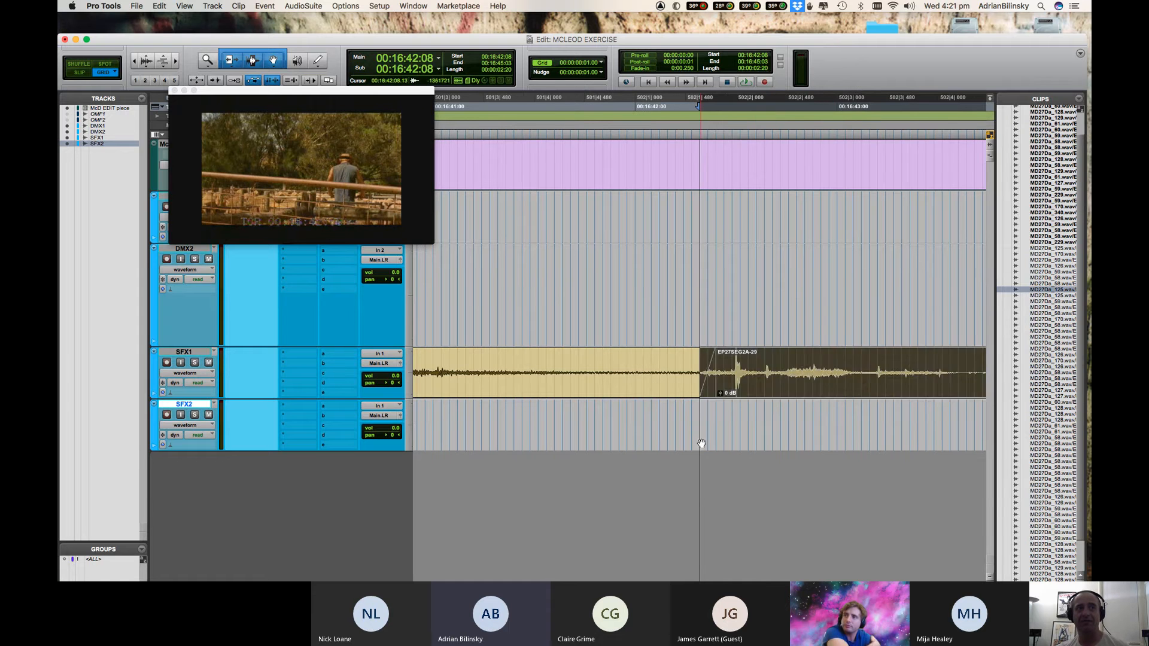
{"action": "left_click", "coordinate": [692, 365]}
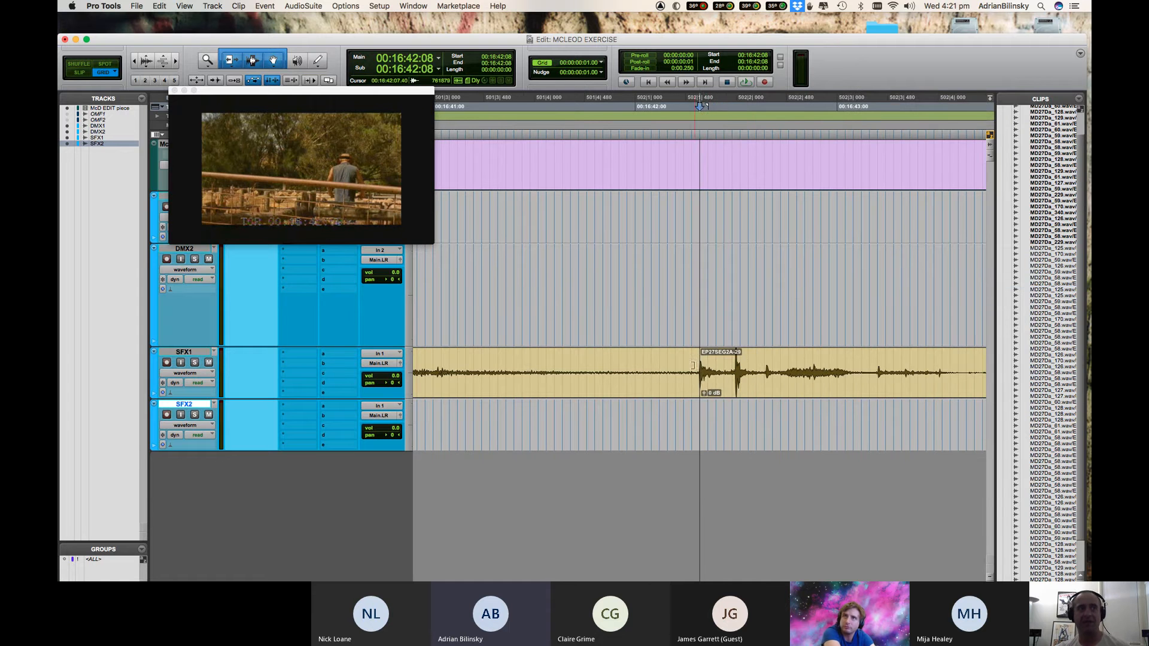
Crossfade the two SFX1 clips from 00:16:42:06 to 00:16:42:12 and audition the join from 00:16:39:03.
{"action": "key", "text": "r"}
{"action": "key", "text": "r"}
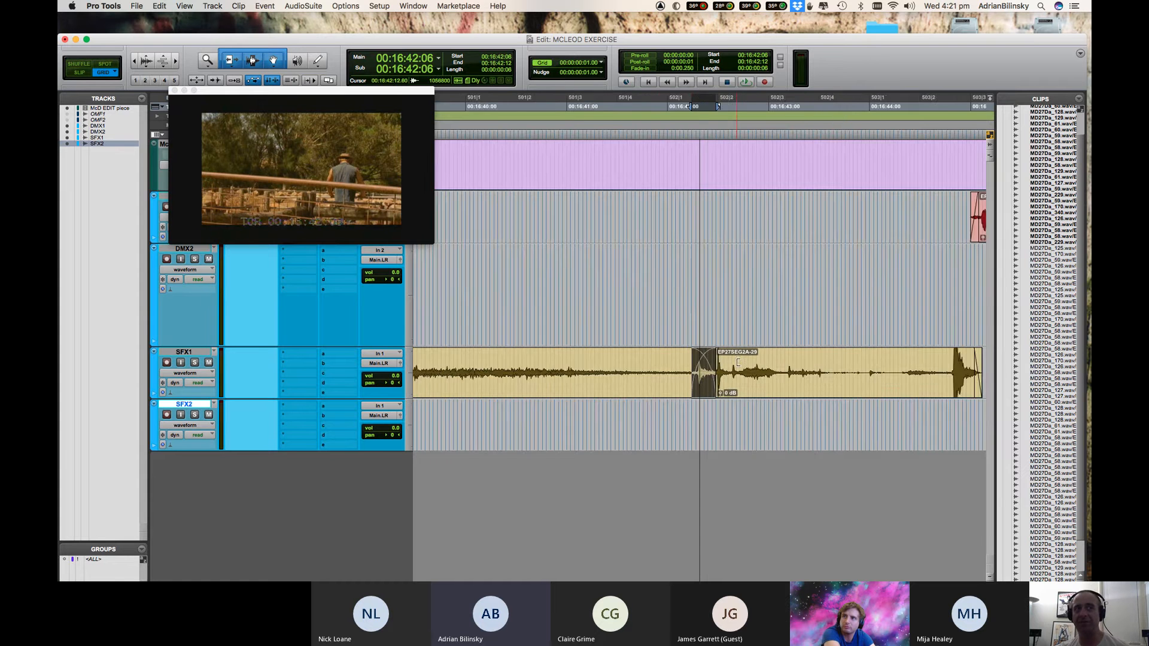
{"action": "key", "text": "r"}
{"action": "left_click", "coordinate": [659, 358]}
{"action": "key", "text": "space"}
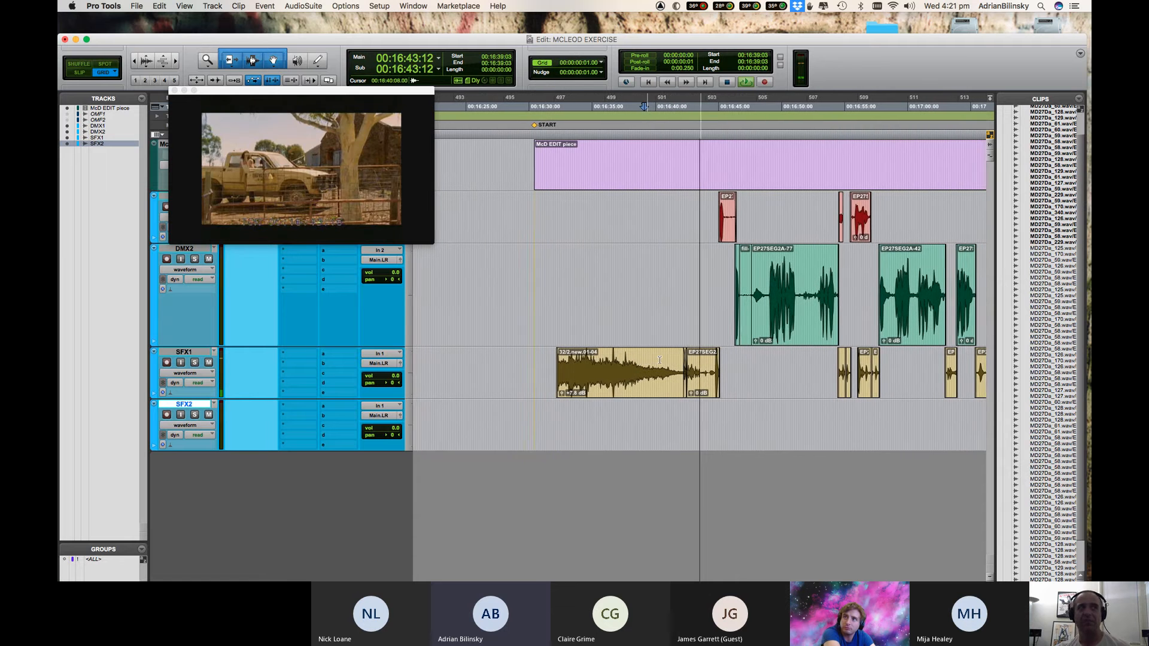
{"action": "key", "text": "space"}
Undo the crossfade and the move of EP27SEG2A-29 onto SFX1.
{"action": "key", "text": "super+z"}
{"action": "key", "text": "super+z"}
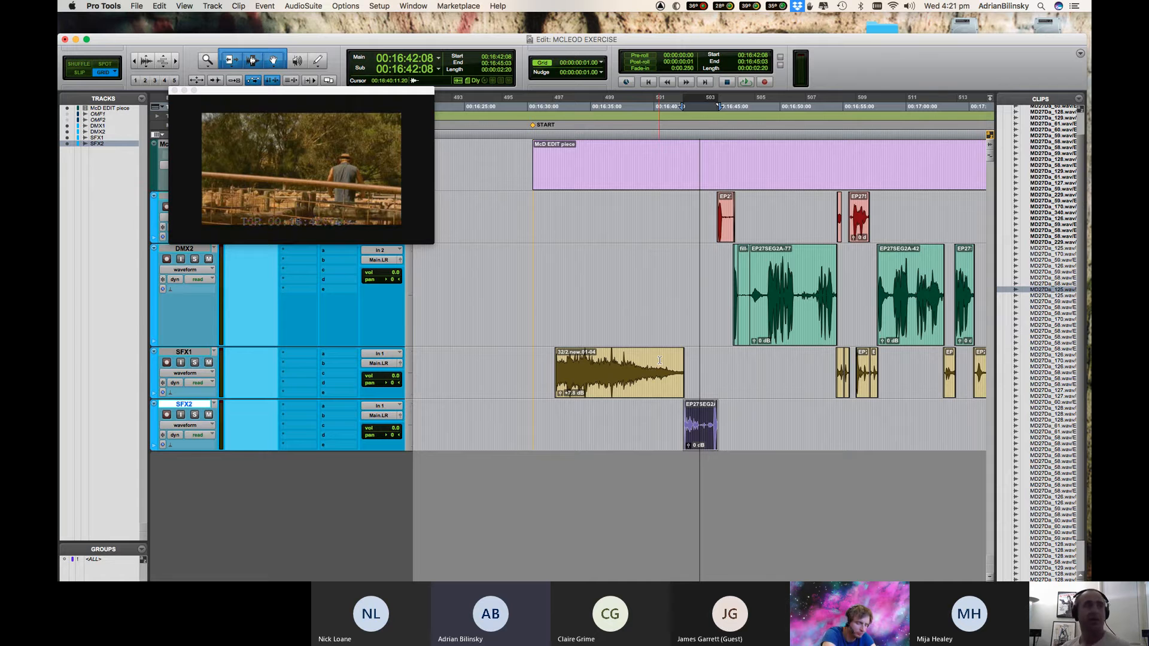
{"action": "key", "text": "super+bracketleft"}
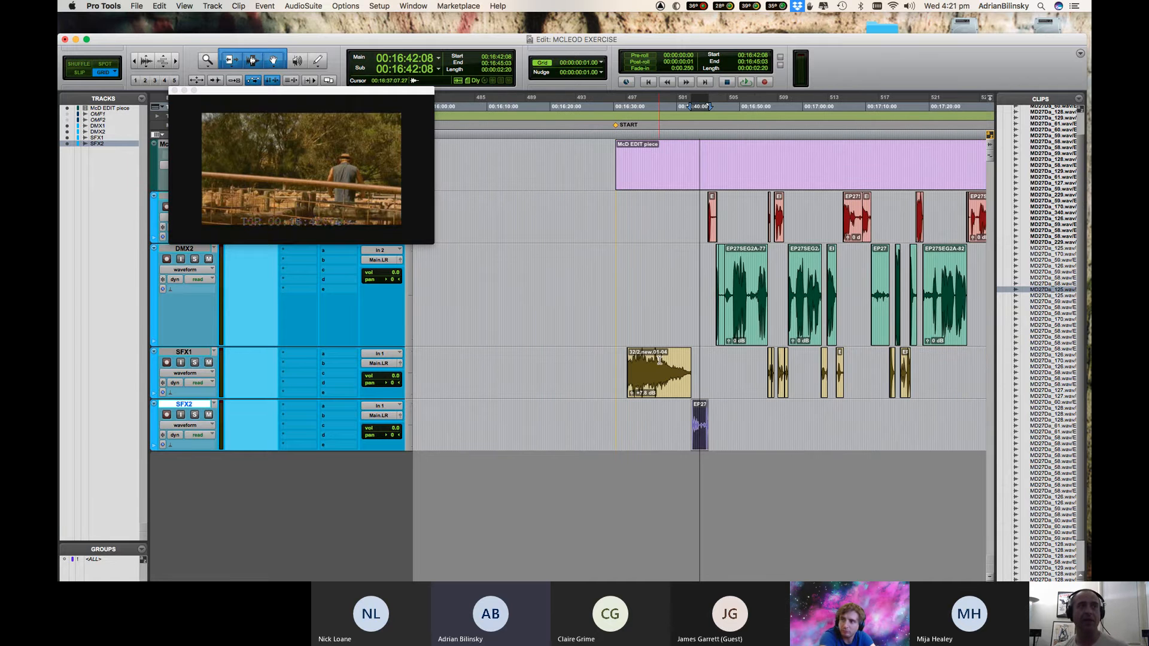
Examine the DMX2 fill joined between EP27SEG2A-76 and EP27SEG2A-77 around 00:16:47:20, together with the overall track layout.
{"action": "left_click", "coordinate": [725, 357]}
{"action": "key", "text": "t"}
{"action": "key", "text": "t"}
{"action": "key", "text": "t"}
{"action": "key", "text": "t"}
{"action": "key", "text": "t"}
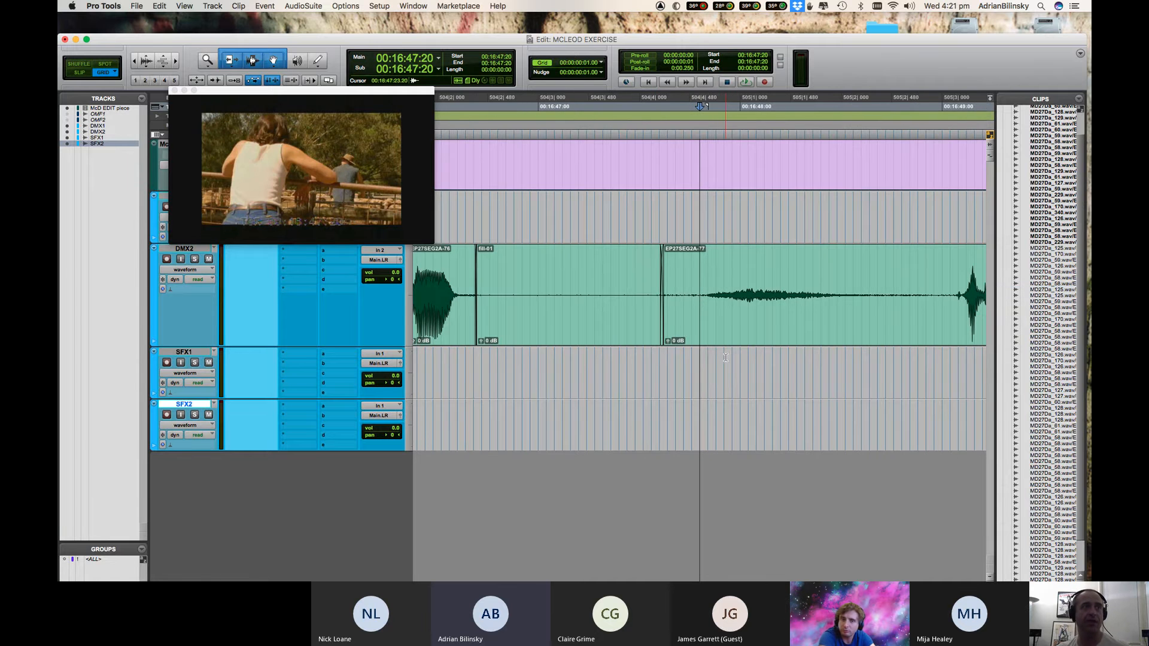
{"action": "key", "text": "r"}
{"action": "key", "text": "r"}
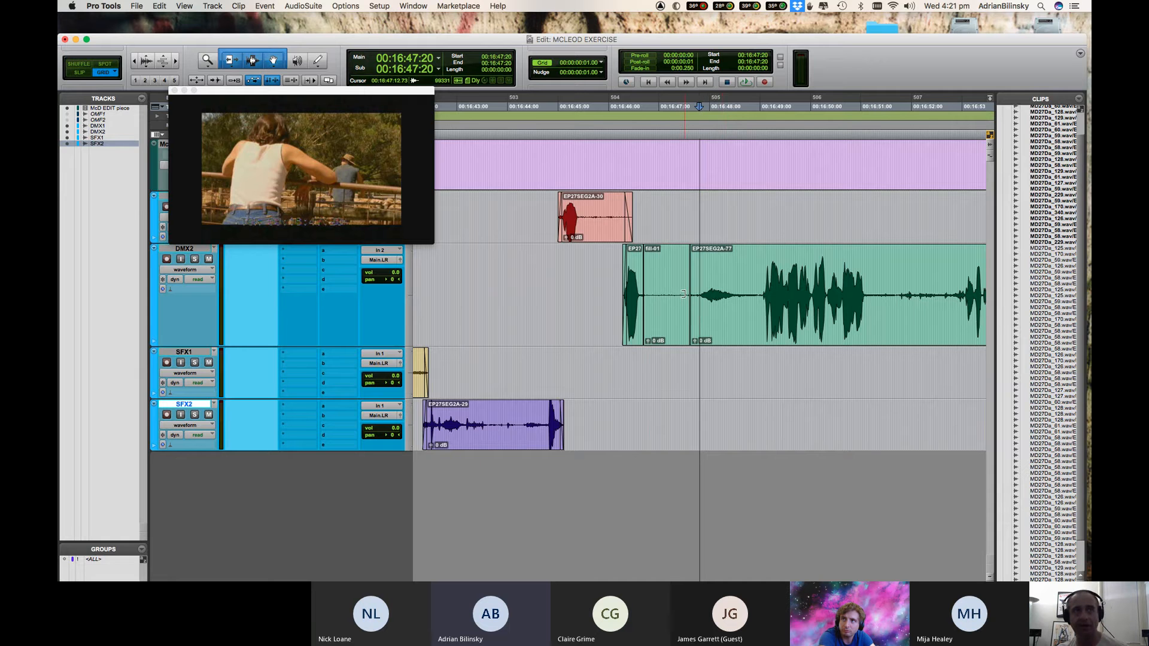
{"action": "key", "text": "r"}
{"action": "key", "text": "r"}
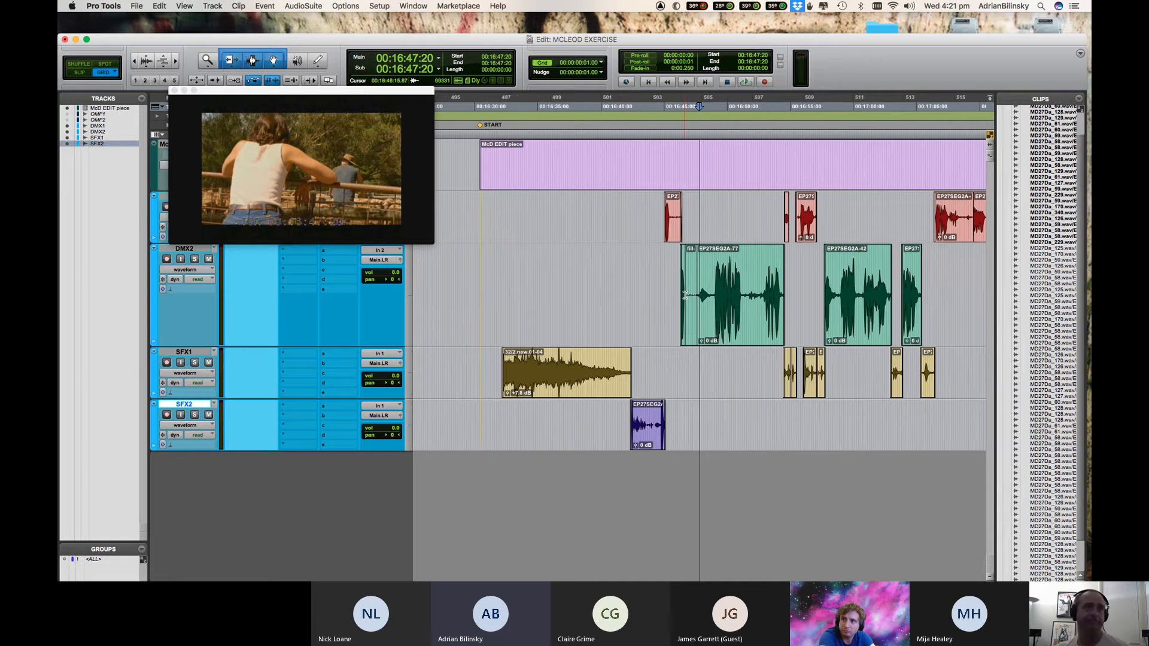
{"action": "key", "text": "r"}
{"action": "key", "text": "super+bracketleft"}
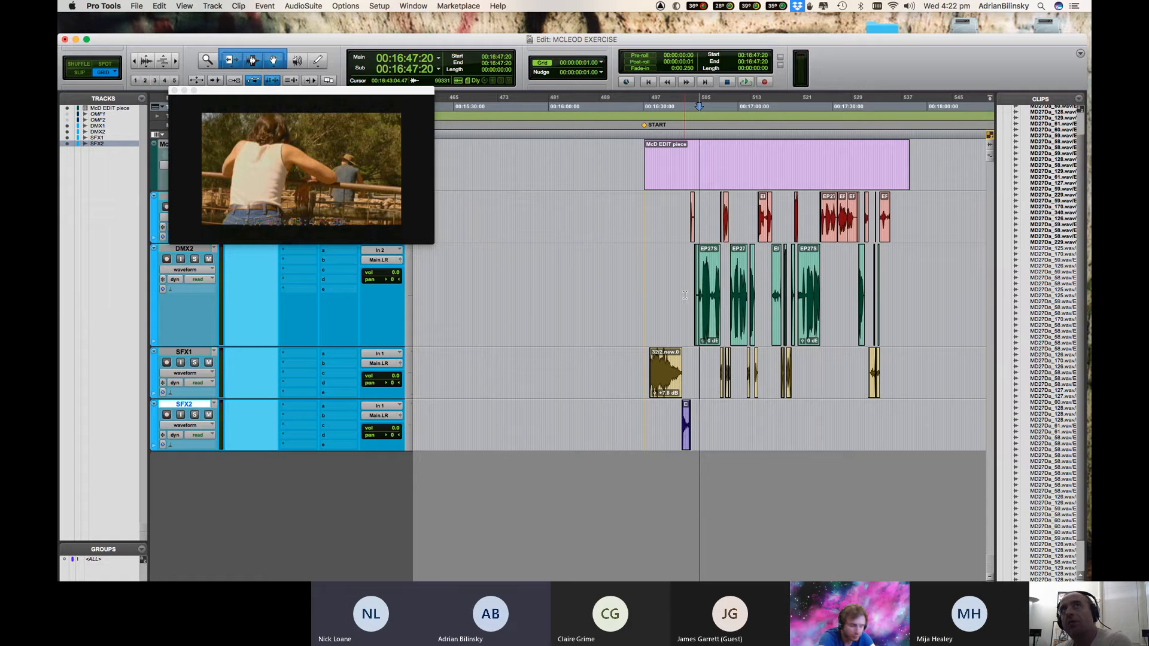
Examine the overlaps between EP27SEG2A-29, EP27SEG2A-30 and EP27SEG2A-76 around 00:16:45:23, and select the opening SFX1 clip.
{"action": "left_click", "coordinate": [693, 357]}
{"action": "key", "text": "t"}
{"action": "key", "text": "t"}
{"action": "key", "text": "t"}
{"action": "key", "text": "t"}
{"action": "key", "text": "t"}
{"action": "key", "text": "t"}
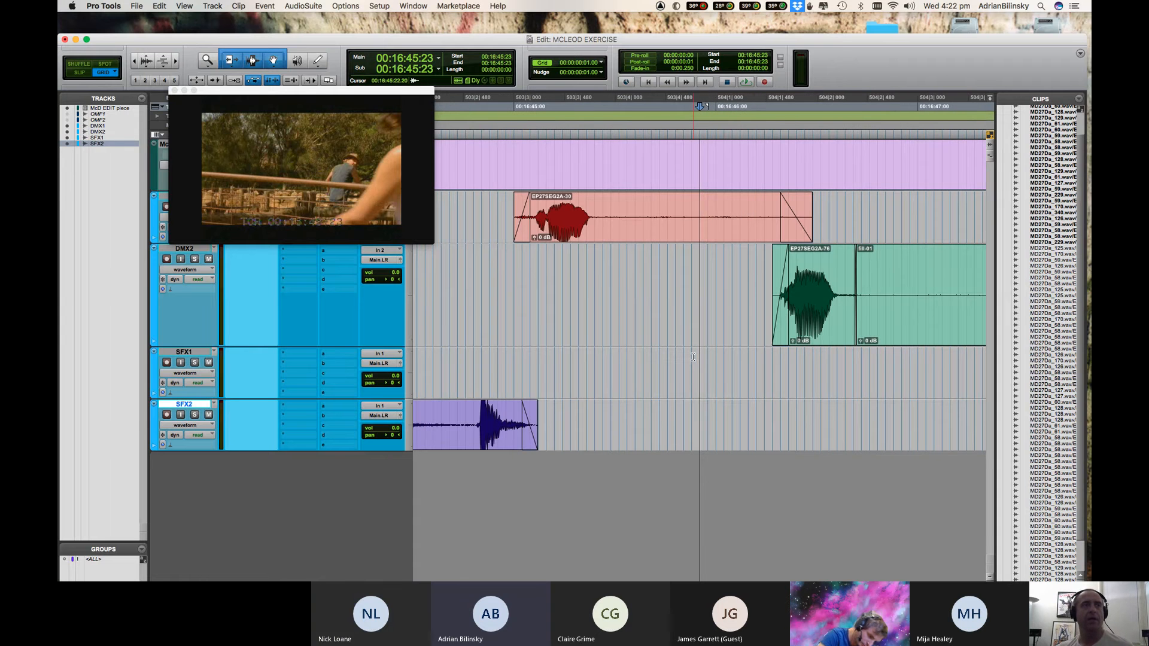
{"action": "key", "text": "r"}
{"action": "key", "text": "r"}
{"action": "key", "text": "r"}
{"action": "key", "text": "r"}
{"action": "key", "text": "r"}
{"action": "key", "text": "r"}
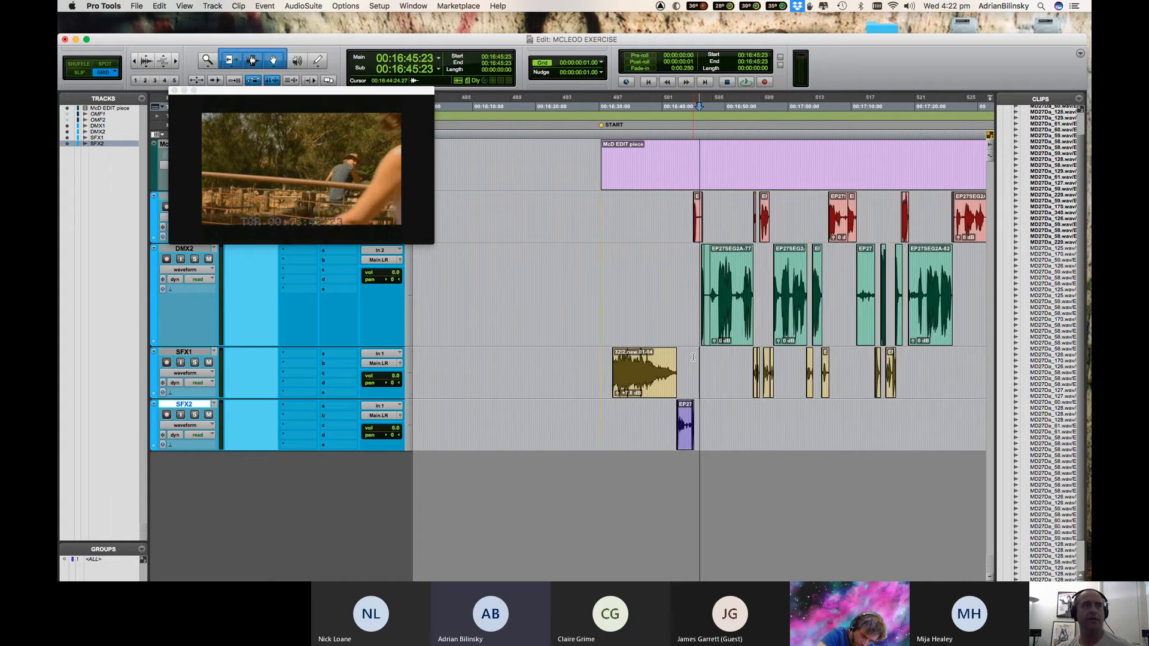
{"action": "left_click", "coordinate": [678, 380]}
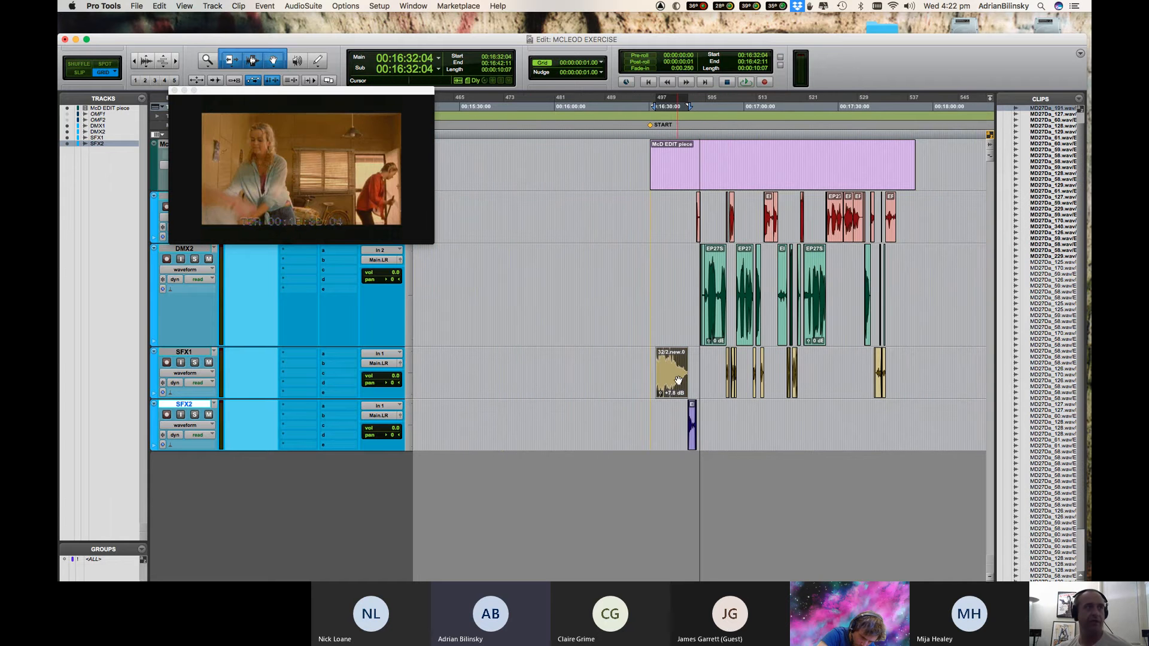
Paste the copied SFX1 clip onto empty space on DMX2 before the scene, and trim off both ends so it starts at 00:15:54:16.
{"action": "left_click", "coordinate": [533, 293]}
{"action": "key", "text": "super+v"}
{"action": "left_click", "coordinate": [545, 287]}
{"action": "key", "text": "t"}
{"action": "key", "text": "t"}
{"action": "key", "text": "t"}
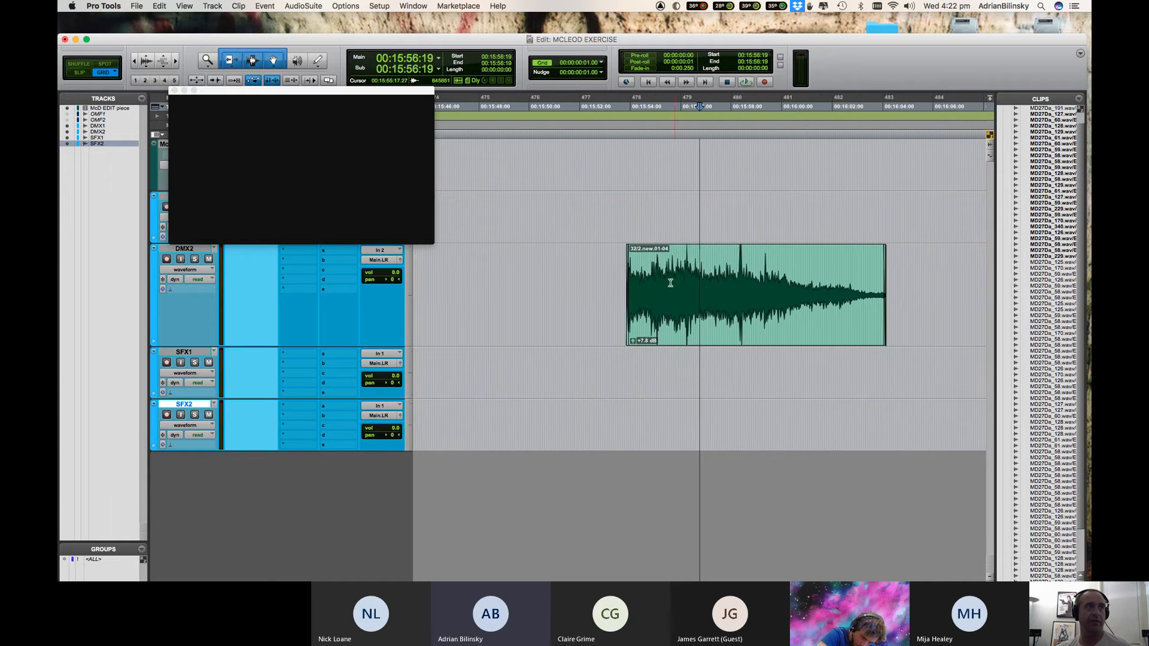
{"action": "left_click_drag", "start_coordinate": [646, 269], "coordinate": [880, 264]}
{"action": "key", "text": "super+t"}
Split the pasted DMX2 clip at 00:16:00:09, 00:15:58:08 and 00:15:57:02.
{"action": "left_click", "coordinate": [791, 276]}
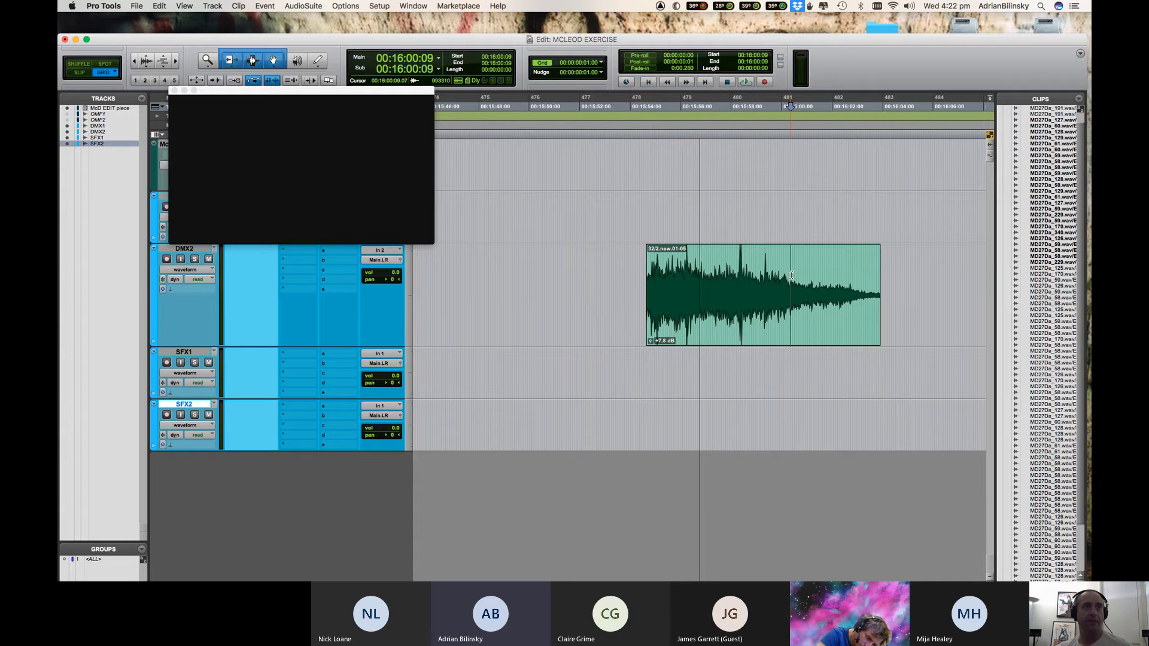
{"action": "key", "text": "b"}
{"action": "left_click", "coordinate": [739, 276]}
{"action": "key", "text": "b"}
{"action": "left_click", "coordinate": [707, 276]}
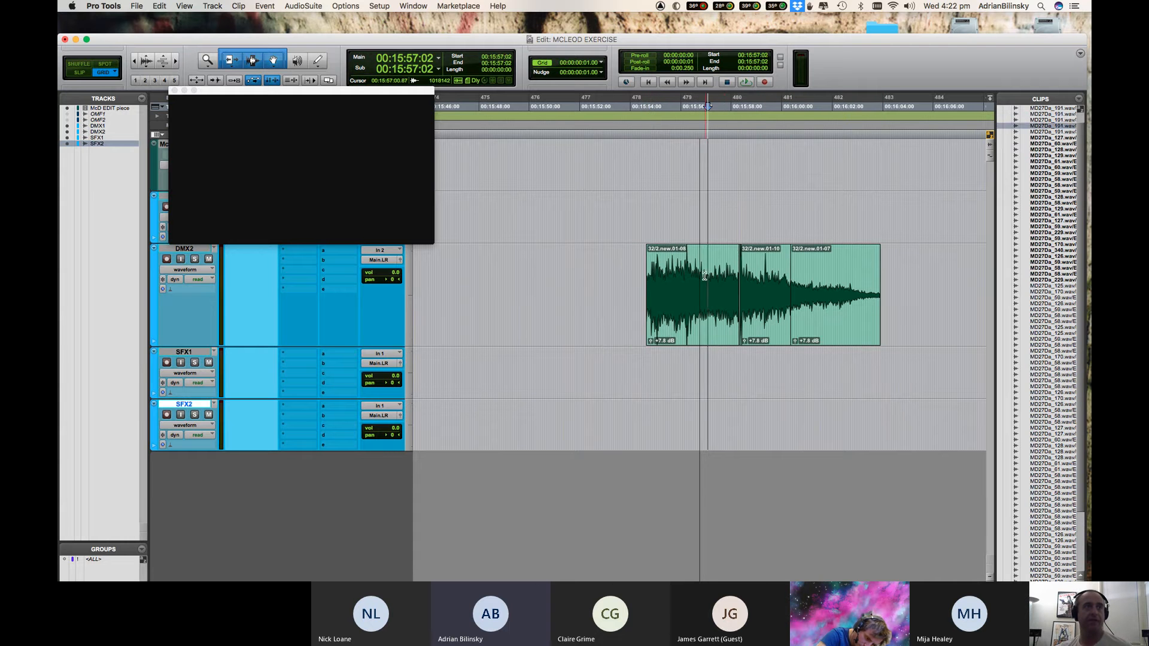
{"action": "key", "text": "b"}
Crossfade the two DMX2 clips across the 00:15:57:02 split, from 00:15:57:00 to 00:15:57:03.
{"action": "left_click", "coordinate": [723, 294]}
{"action": "key", "text": "t"}
{"action": "key", "text": "t"}
{"action": "key", "text": "t"}
{"action": "key", "text": "r"}
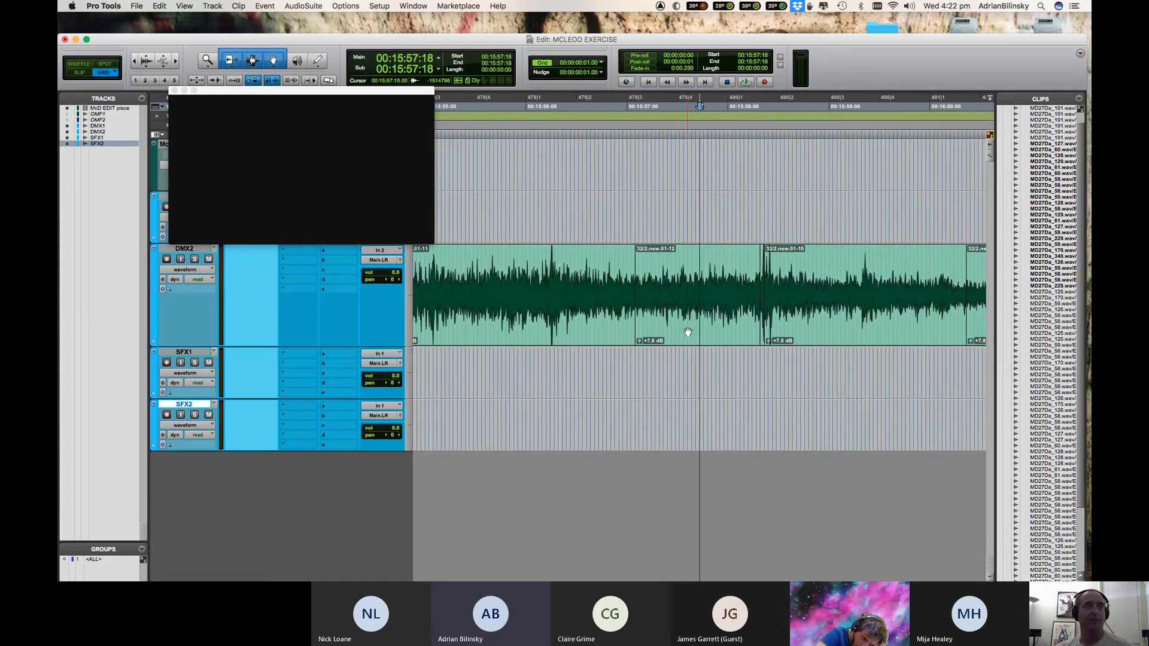
{"action": "left_click", "coordinate": [687, 332]}
{"action": "key", "text": "t"}
{"action": "key", "text": "t"}
{"action": "key", "text": "t"}
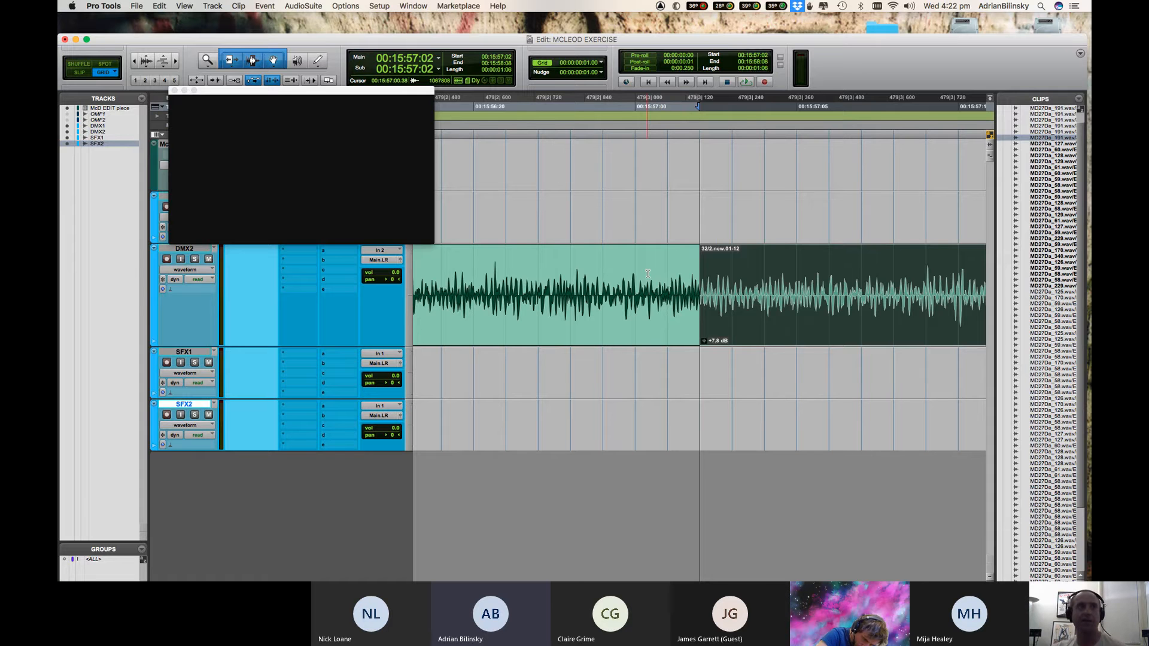
{"action": "left_click_drag", "start_coordinate": [635, 262], "coordinate": [746, 261]}
{"action": "key", "text": "f"}
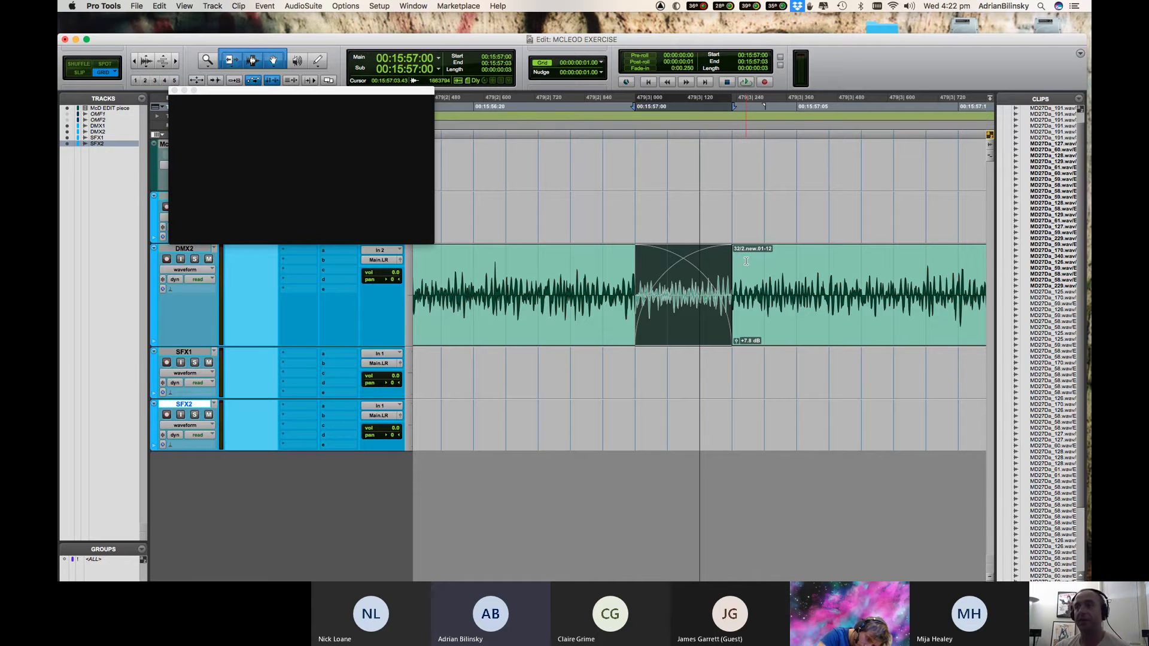
{"action": "key", "text": "r"}
{"action": "key", "text": "r"}
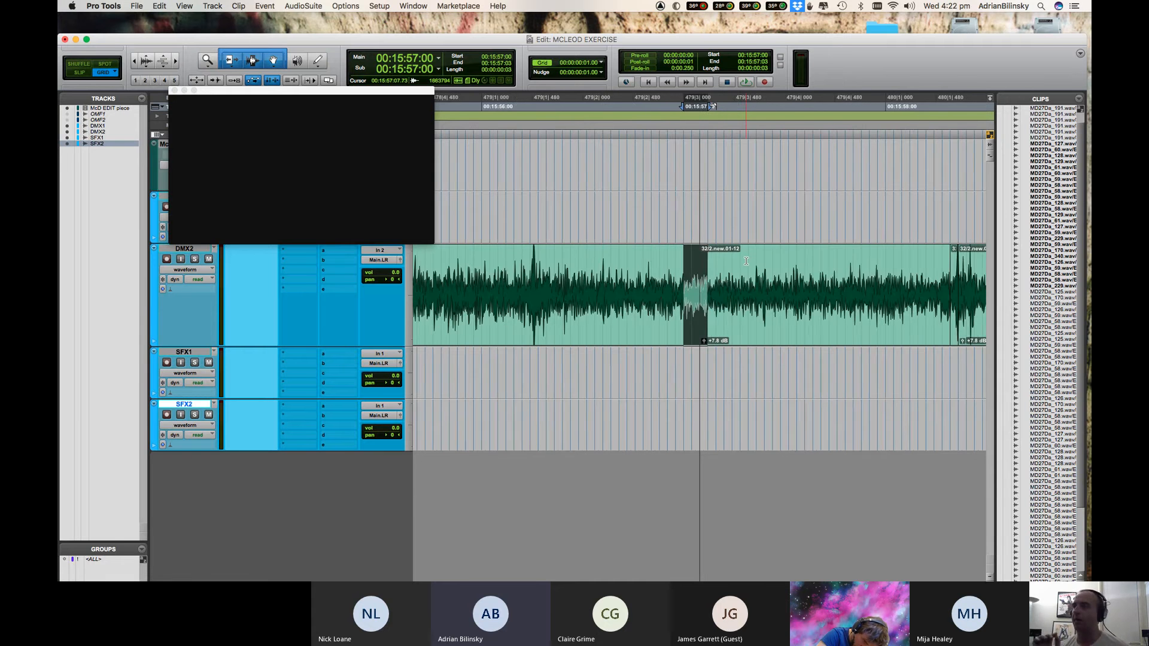
{"action": "key", "text": "r"}
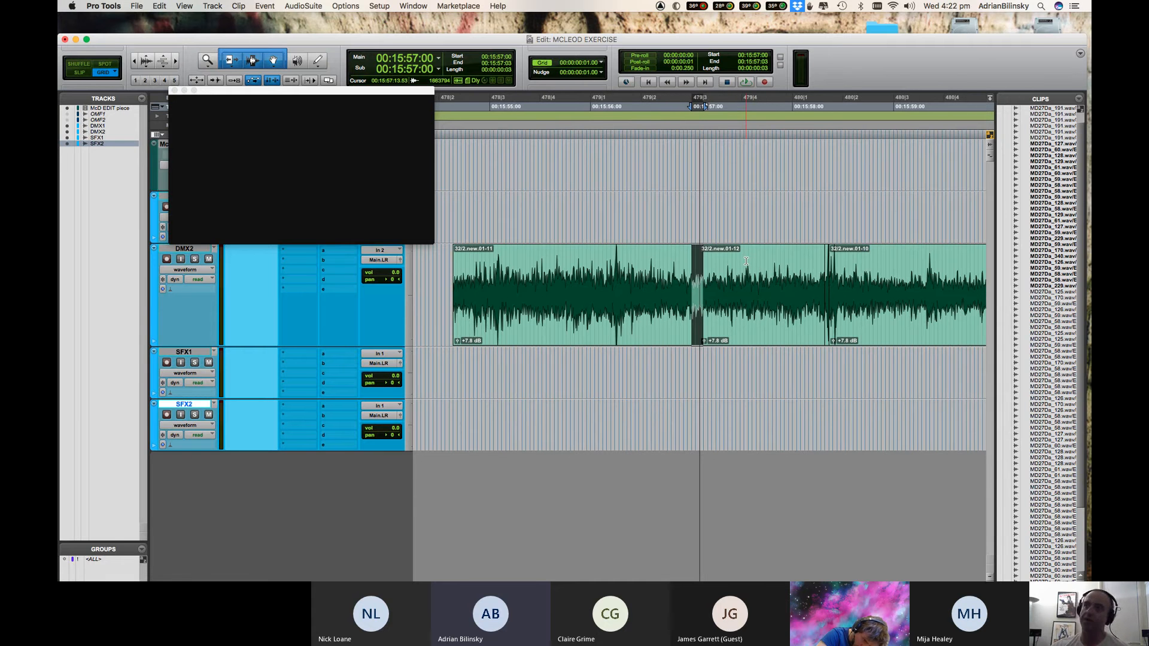
Try a fade-in on the opening DMX2 clip up to 00:15:54:19, starting the selection just before the clip, and undo it.
{"action": "key", "text": "r"}
{"action": "left_click", "coordinate": [690, 334]}
{"action": "key", "text": "t"}
{"action": "key", "text": "t"}
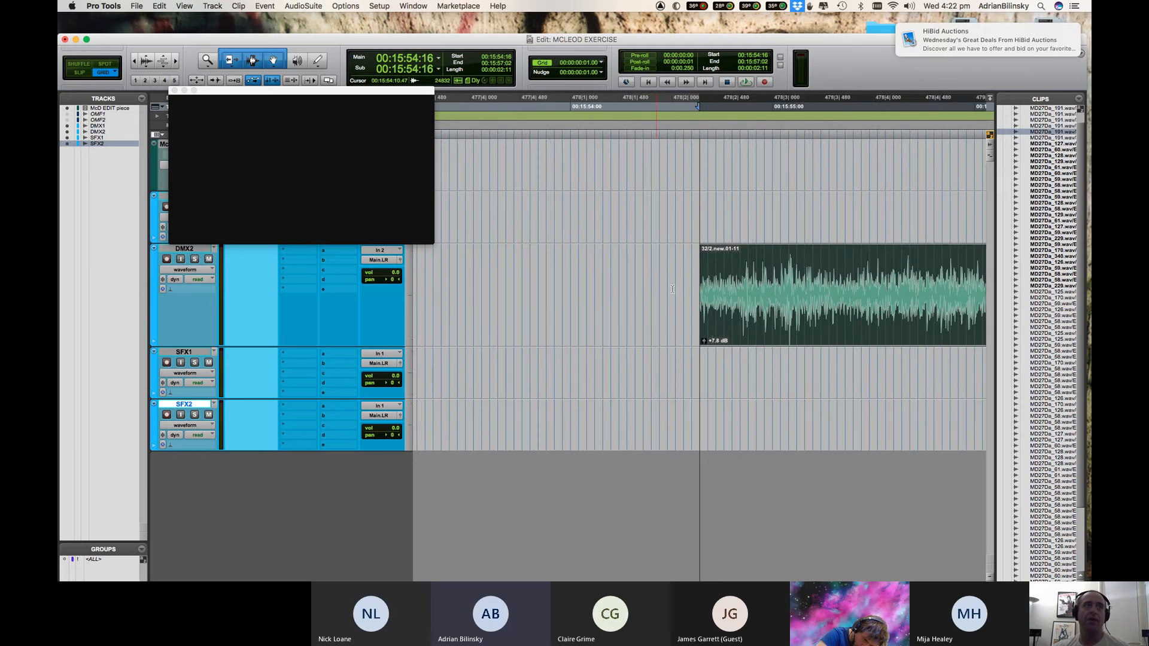
{"action": "key", "text": "t"}
{"action": "key", "text": "t"}
{"action": "left_click_drag", "start_coordinate": [672, 289], "coordinate": [788, 273]}
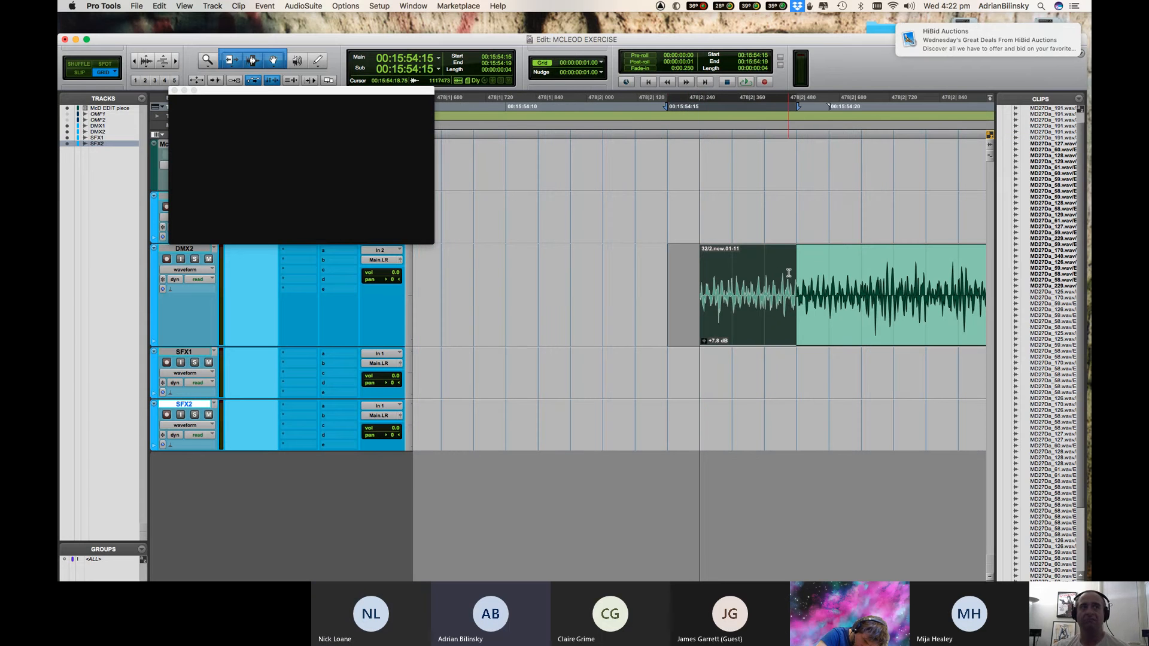
{"action": "key", "text": "f"}
{"action": "key", "text": "super+z"}
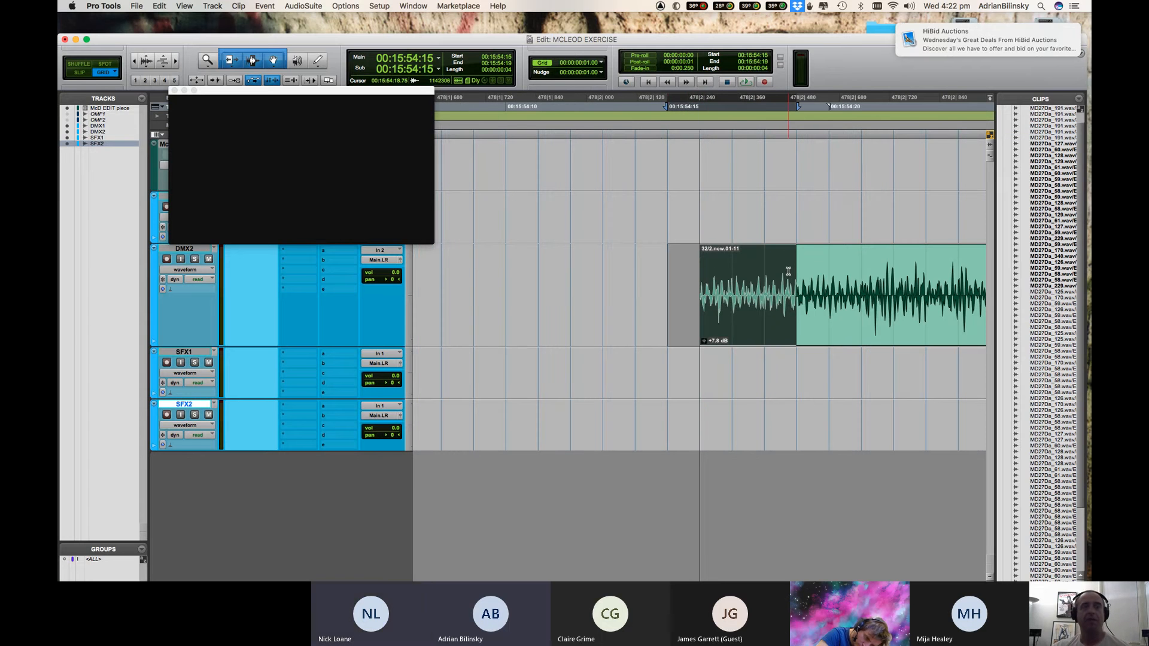
Split the opening DMX2 clip at 00:15:55:05.
{"action": "left_click", "coordinate": [766, 270]}
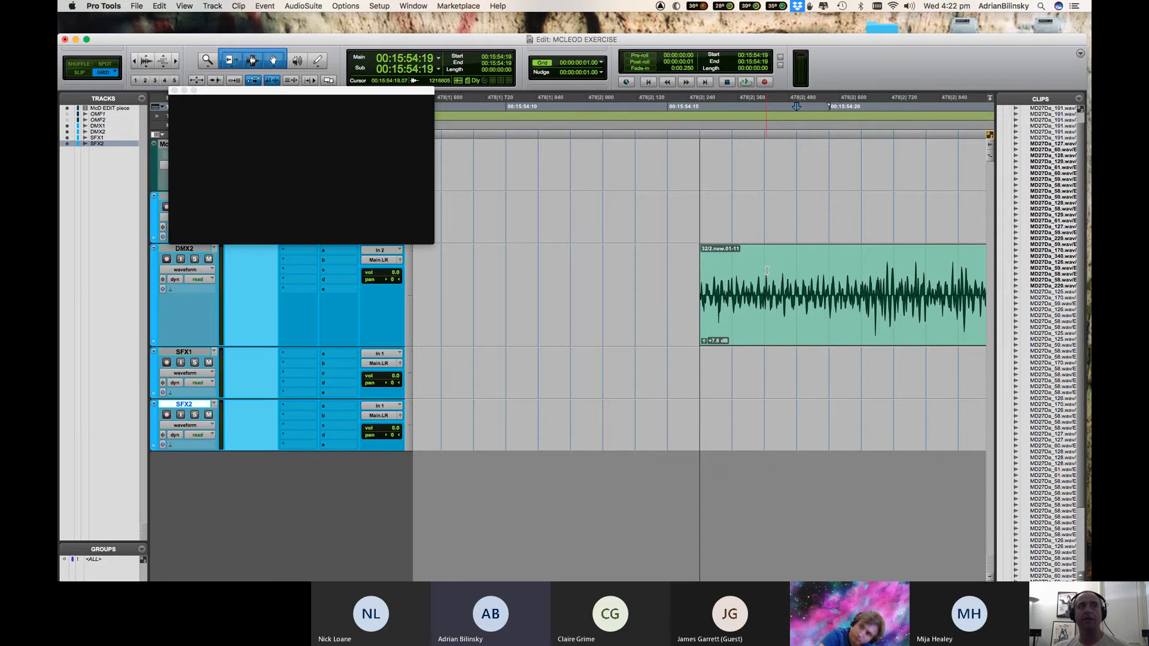
{"action": "left_click", "coordinate": [766, 270]}
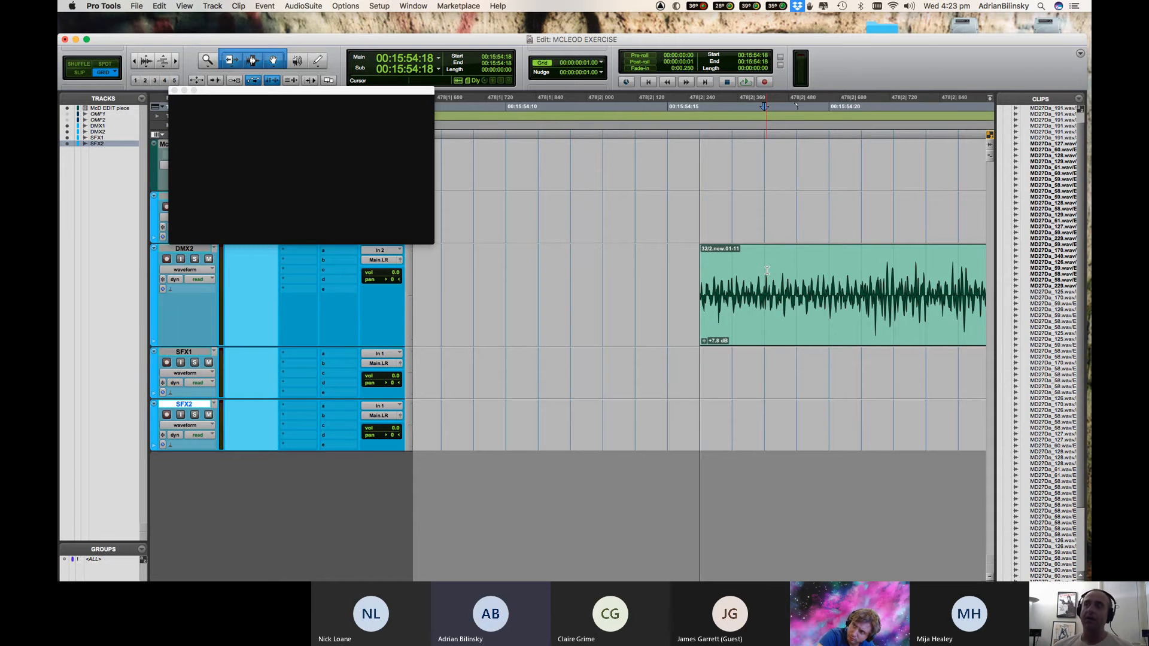
{"action": "key", "text": "super+bracketleft"}
{"action": "key", "text": "super+bracketleft"}
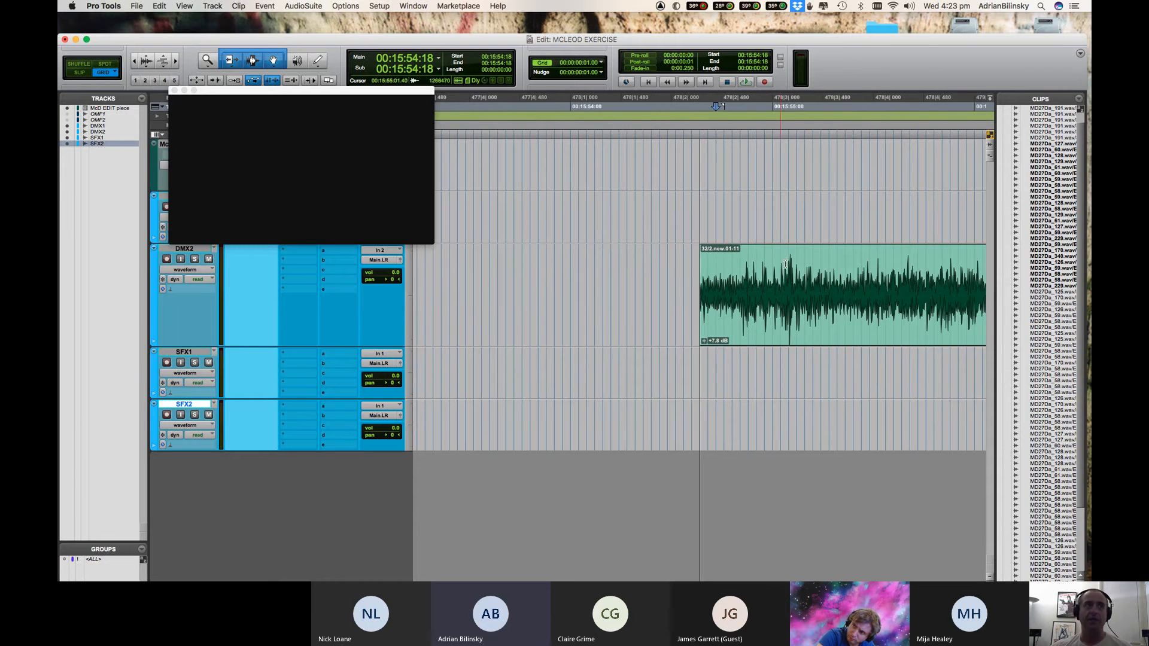
{"action": "left_click", "coordinate": [783, 262]}
{"action": "left_click", "coordinate": [771, 263]}
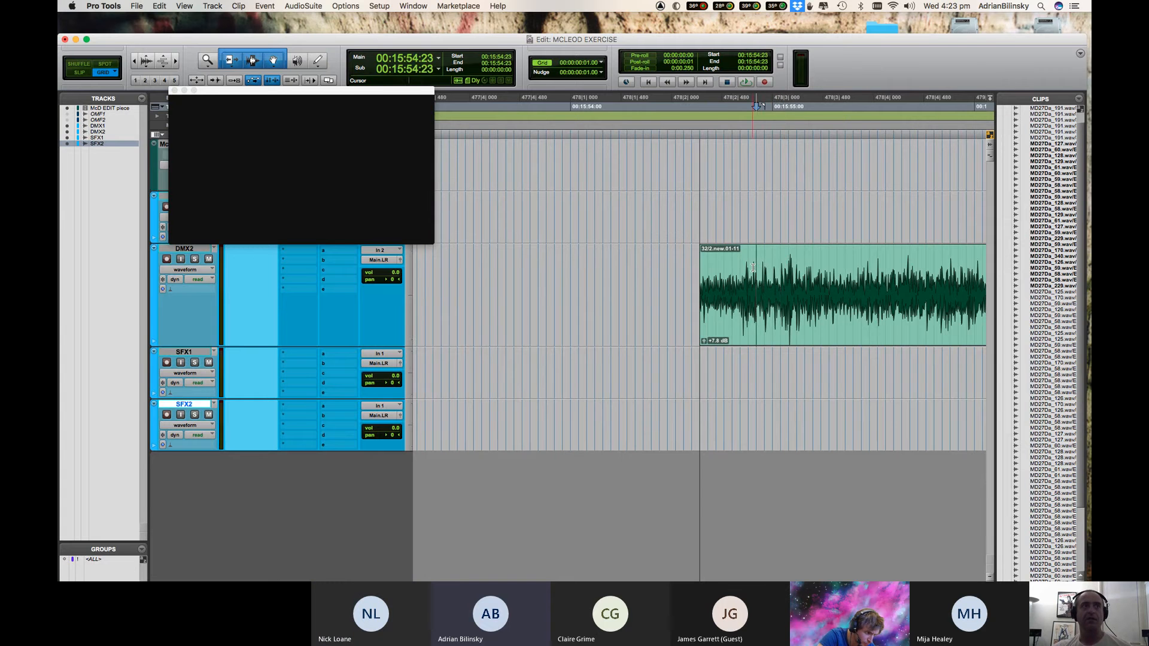
{"action": "key", "text": "super+bracketright"}
{"action": "key", "text": "r"}
{"action": "left_click", "coordinate": [757, 276]}
{"action": "key", "text": "b"}
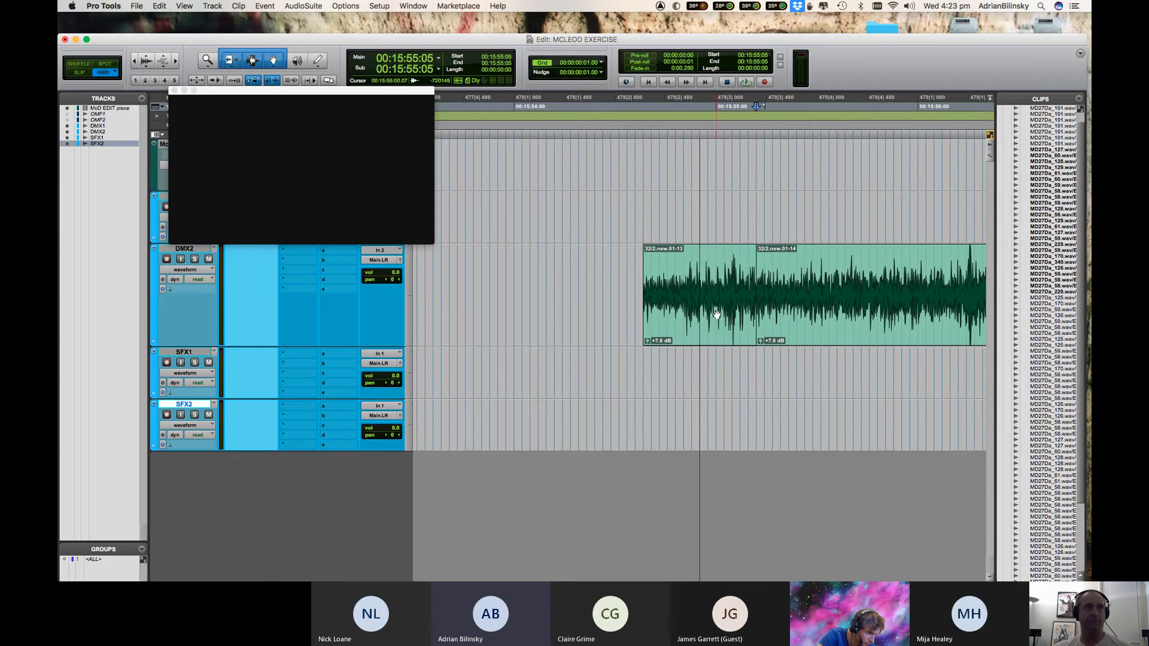
Move the short opening DMX2 clip to start at 00:15:54:05, and try fading it in and out at 00:15:54:12.
{"action": "left_click_drag", "start_coordinate": [708, 306], "coordinate": [620, 307]}
{"action": "left_click", "coordinate": [613, 270]}
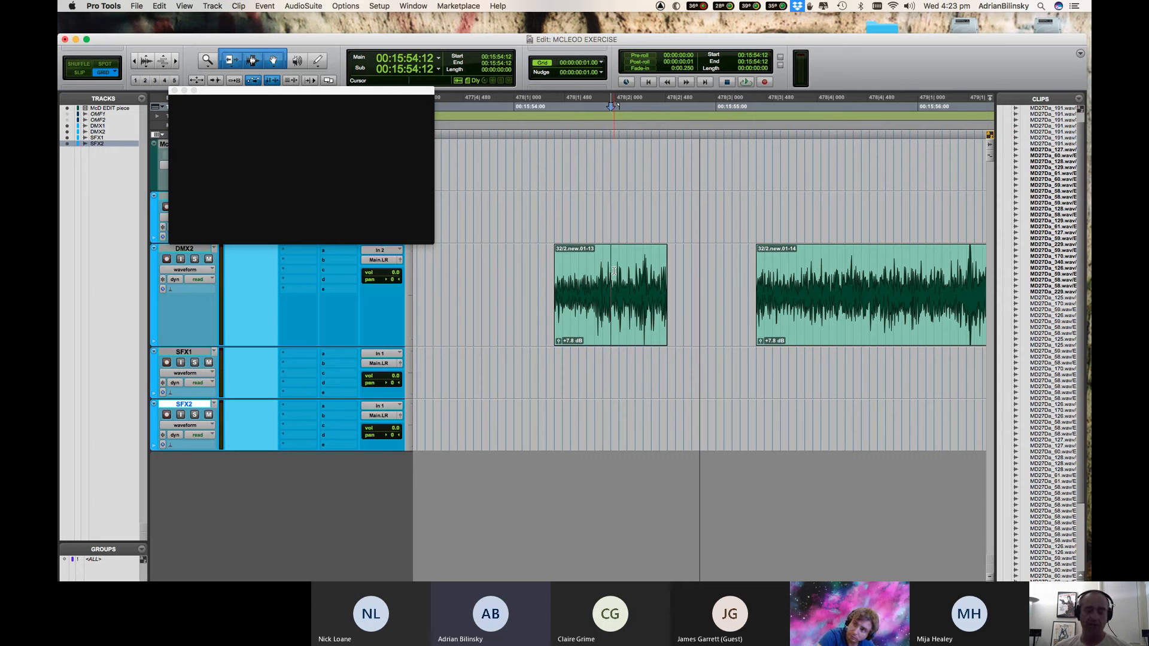
{"action": "key", "text": "d"}
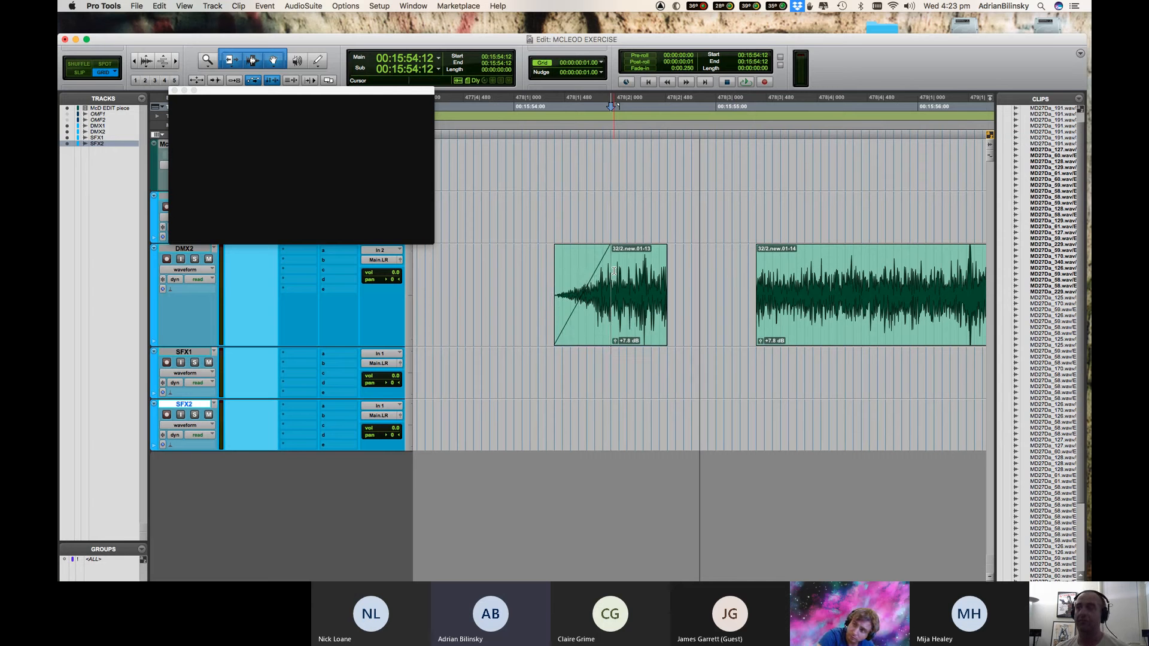
{"action": "key", "text": "super+z"}
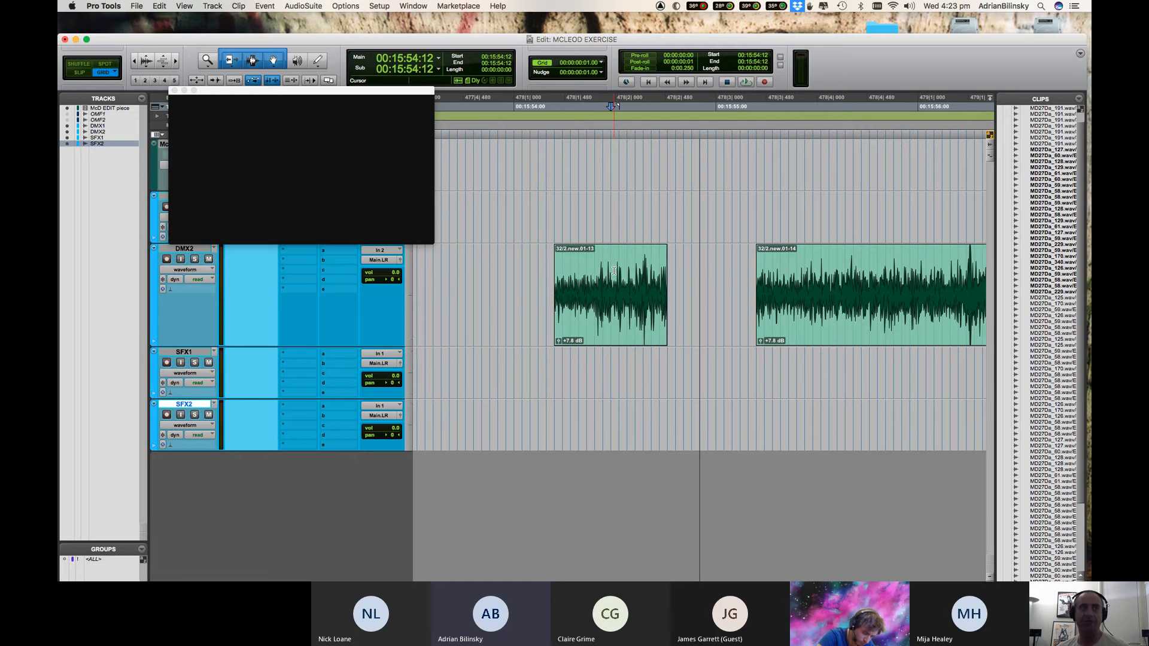
{"action": "key", "text": "g"}
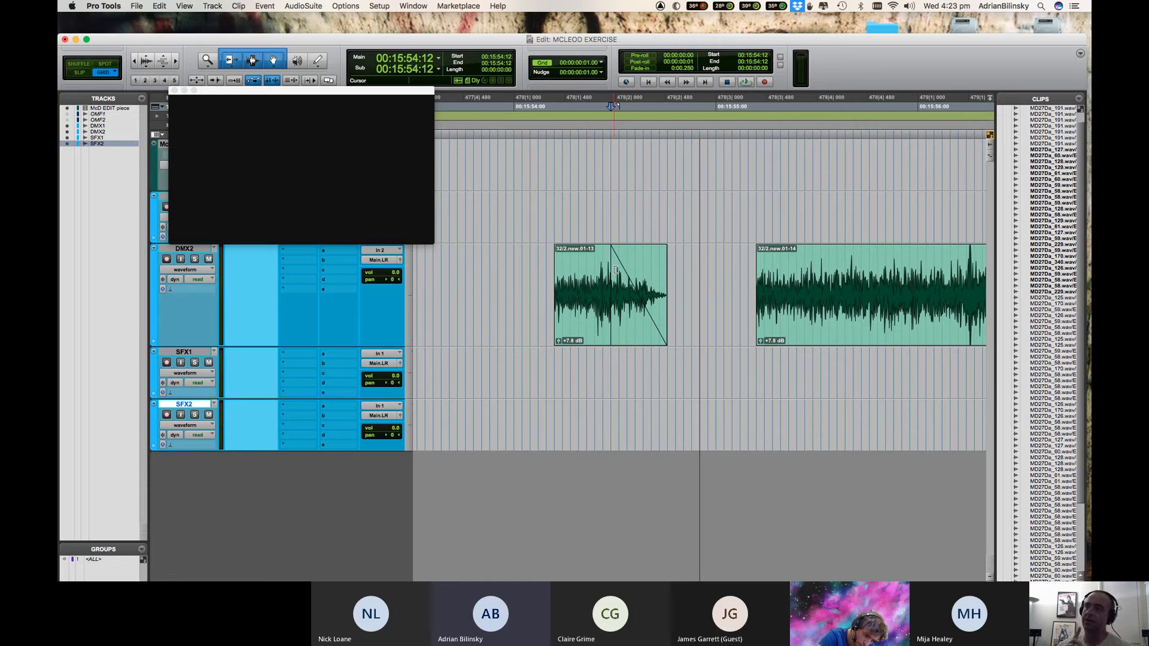
{"action": "key", "text": "super+z"}
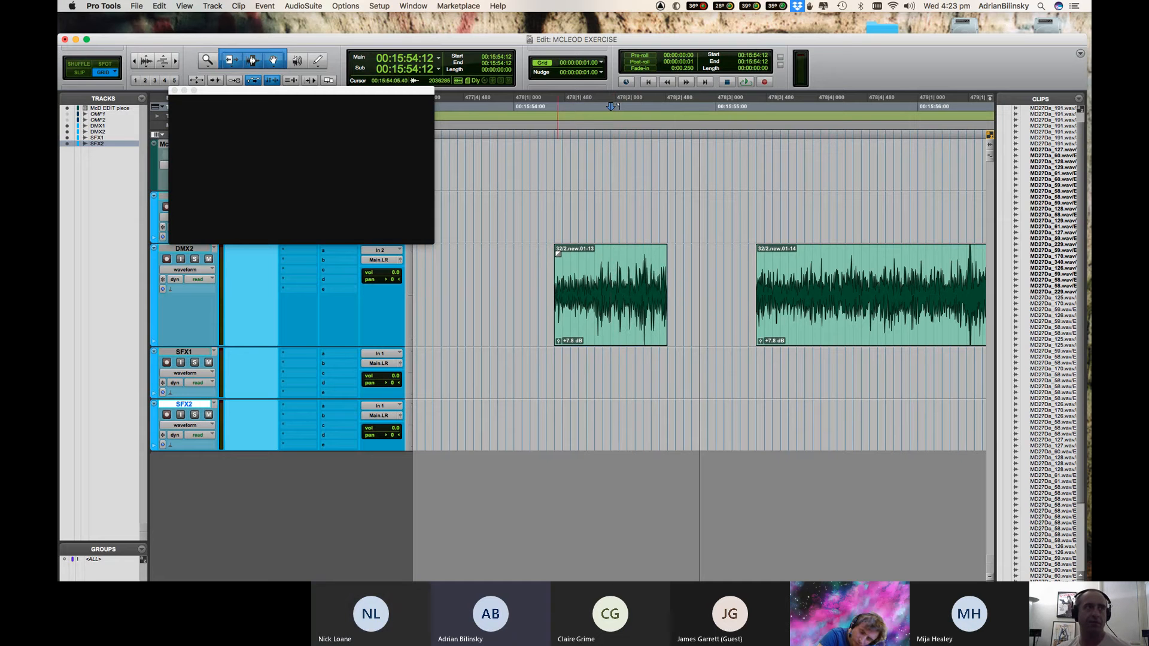
Try a short fade-in from the start of the short DMX2 clip, then undo the fade and the clip's move.
{"action": "left_click_drag", "start_coordinate": [556, 247], "coordinate": [572, 251]}
{"action": "key", "text": "super+z"}
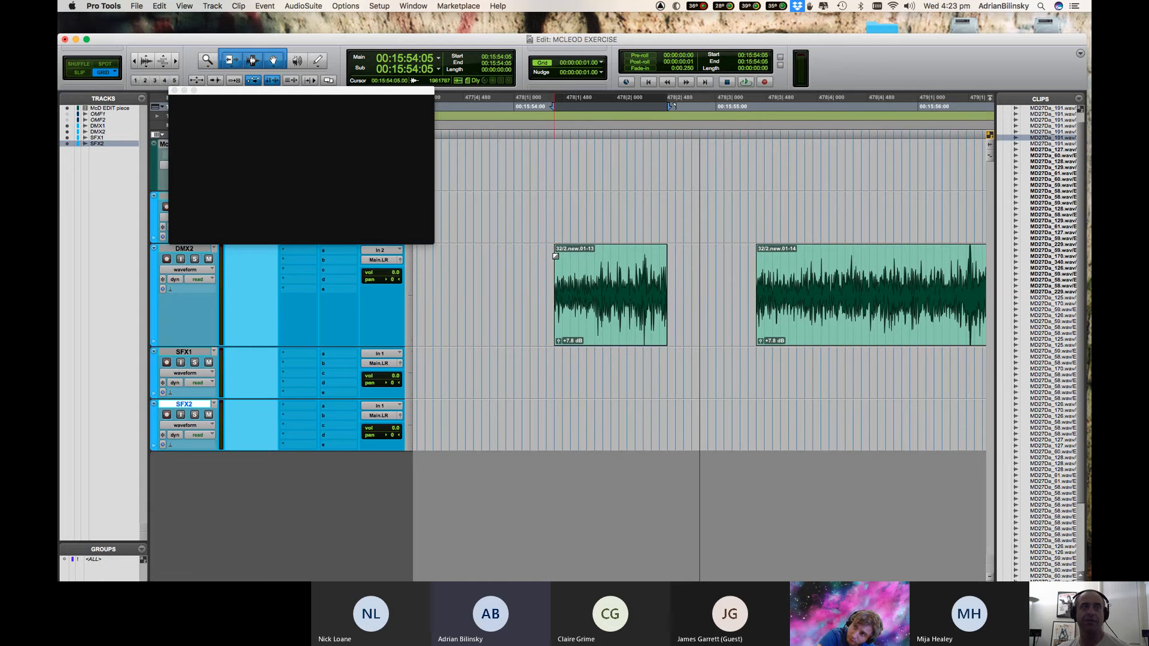
{"action": "key", "text": "r"}
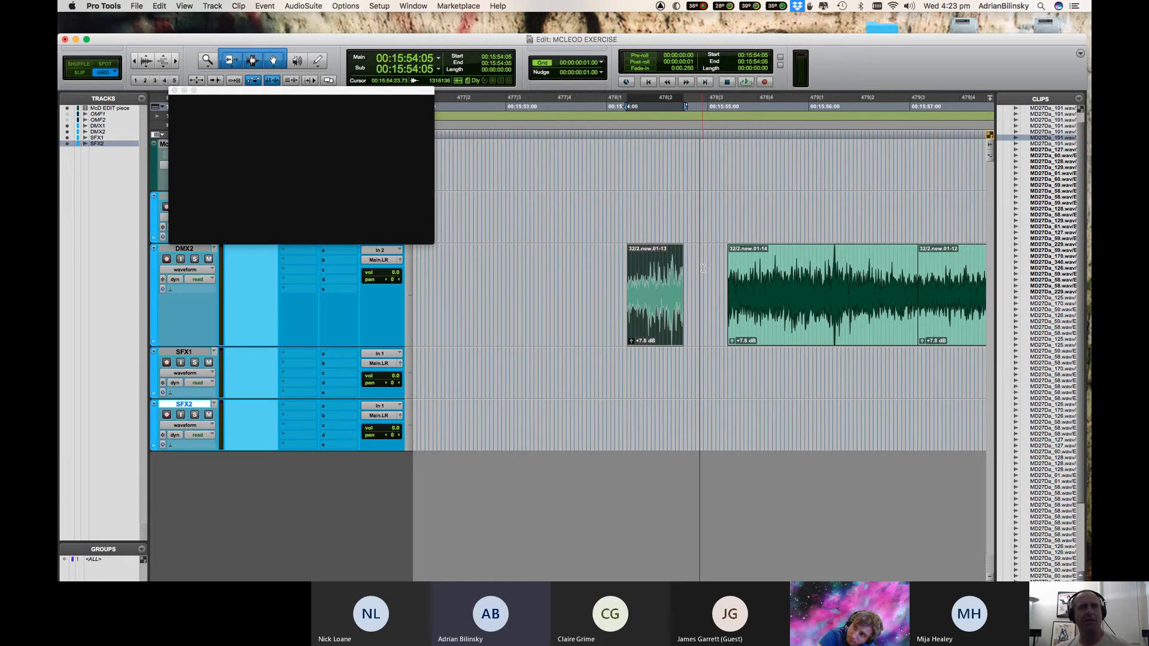
{"action": "key", "text": "super+z"}
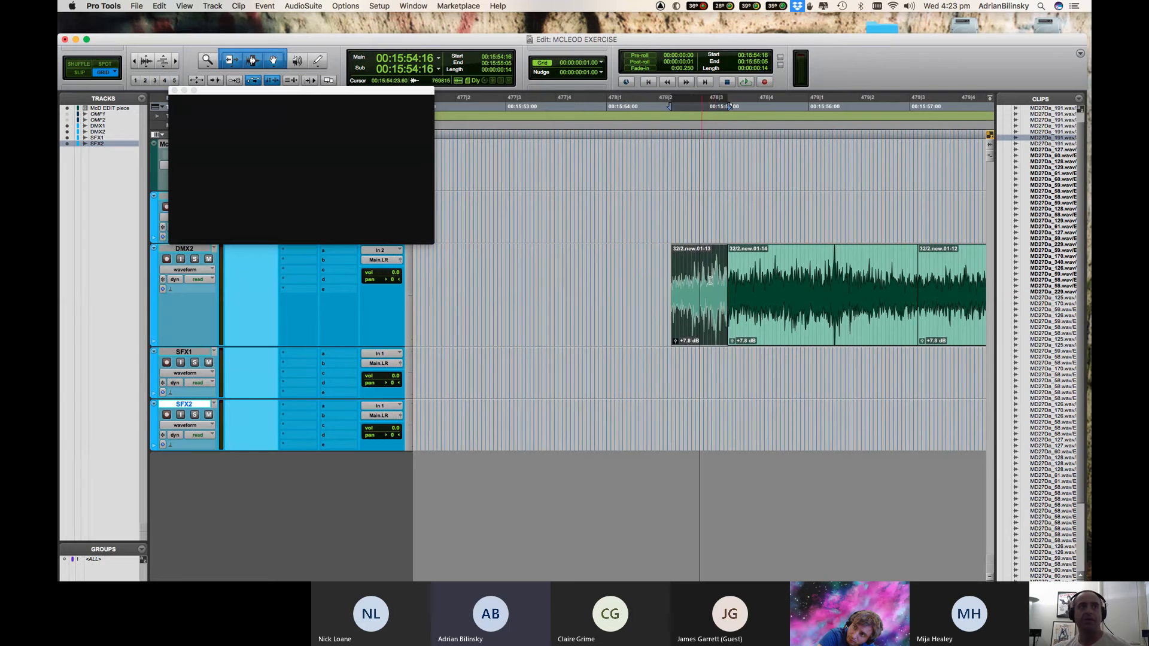
Examine the separate split clips on DMX2 by selecting them one after another.
{"action": "key", "text": "r"}
{"action": "key", "text": "r"}
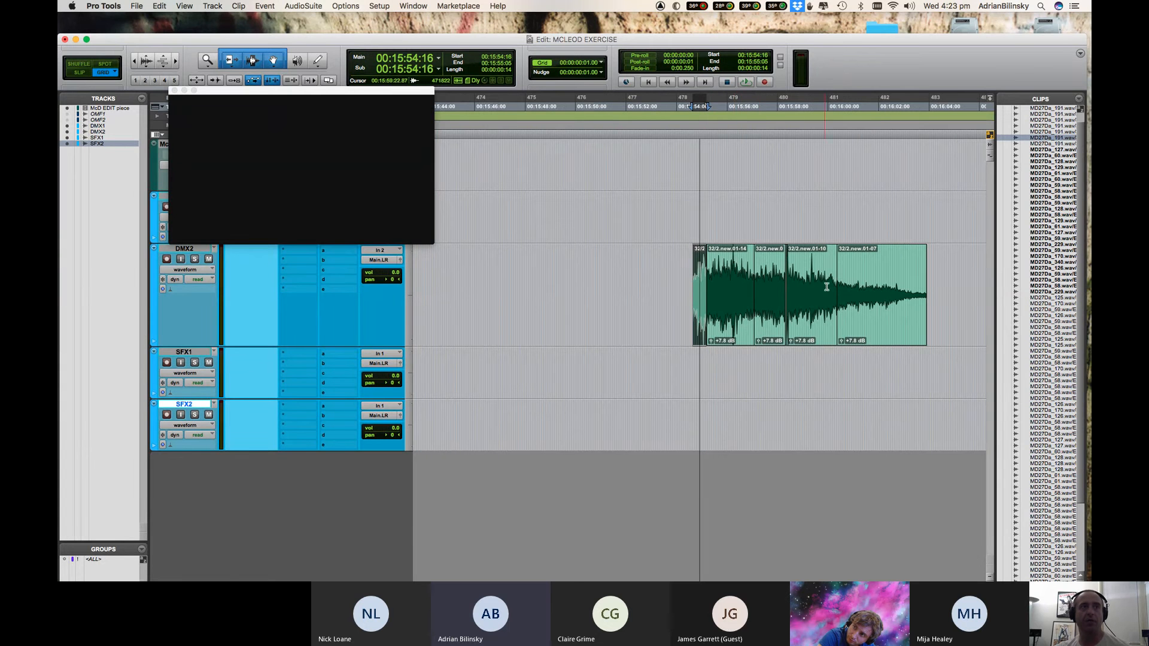
{"action": "left_click", "coordinate": [871, 309]}
{"action": "left_click", "coordinate": [801, 325]}
{"action": "left_click", "coordinate": [767, 323]}
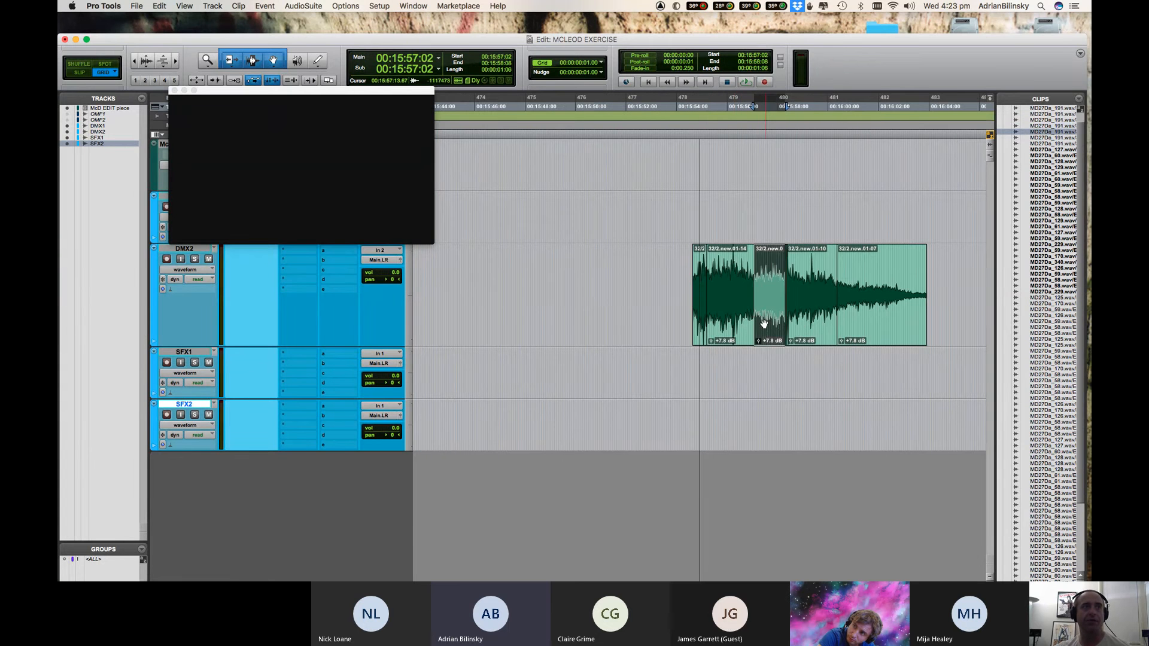
{"action": "left_click", "coordinate": [708, 320]}
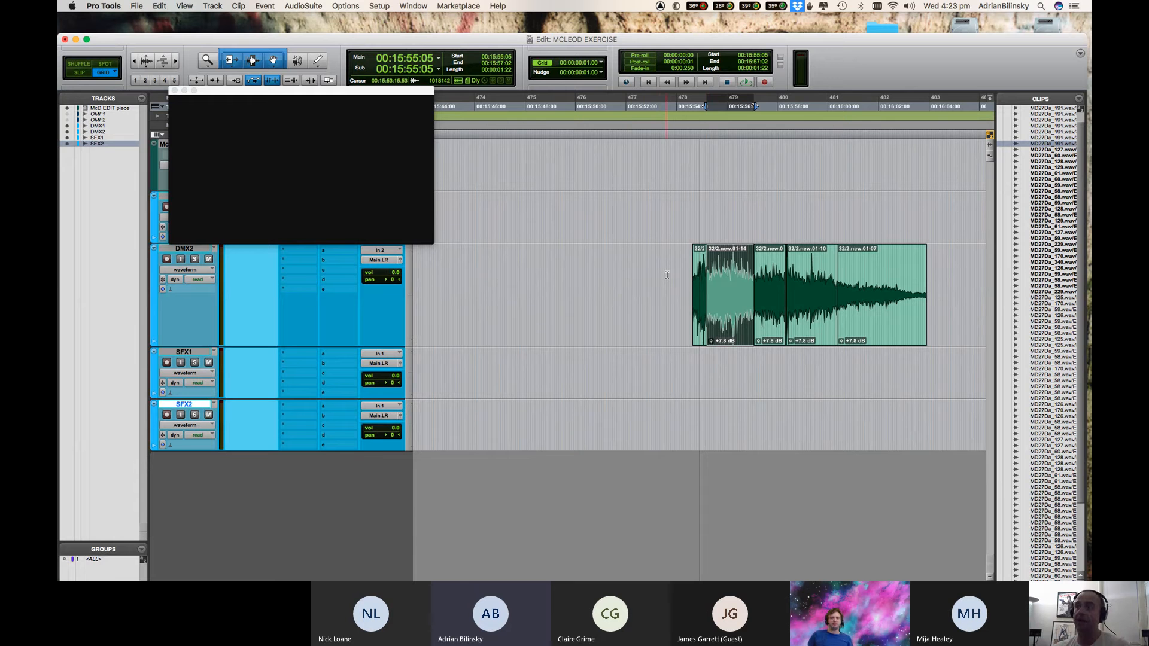
Select all DMX2 pieces from 00:15:53:16 to 00:16:04:13 and set linear fade-in and fade-out shapes in Batch Fades.
{"action": "left_click_drag", "start_coordinate": [667, 275], "coordinate": [941, 272]}
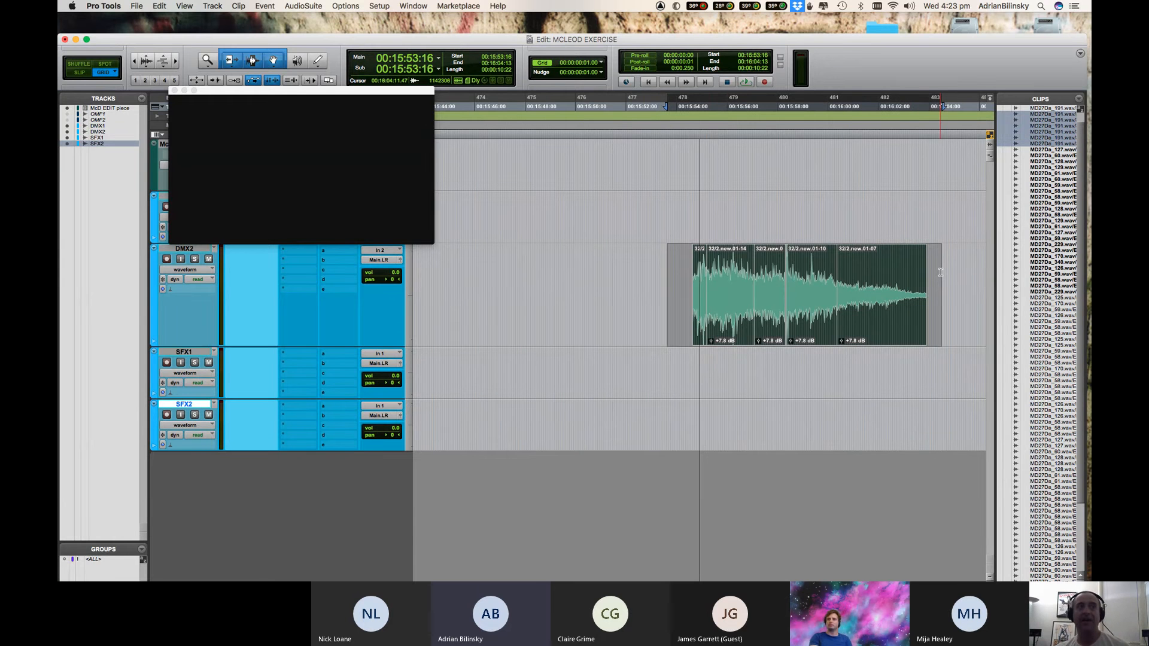
{"action": "key", "text": "super+f"}
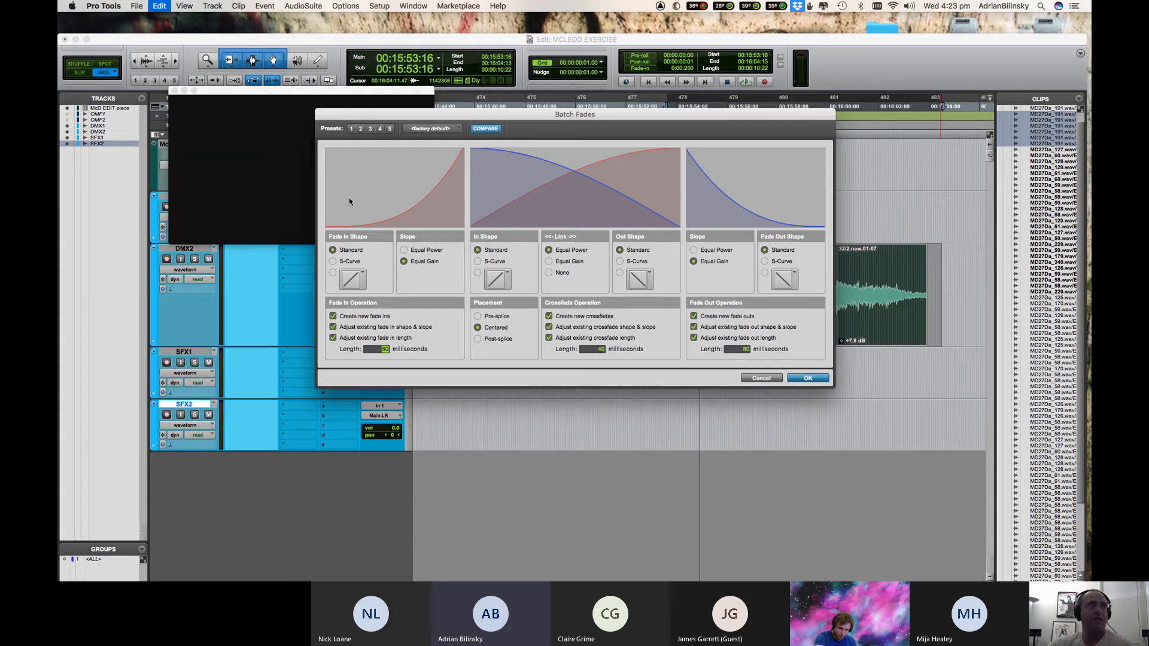
{"action": "left_click", "coordinate": [332, 273]}
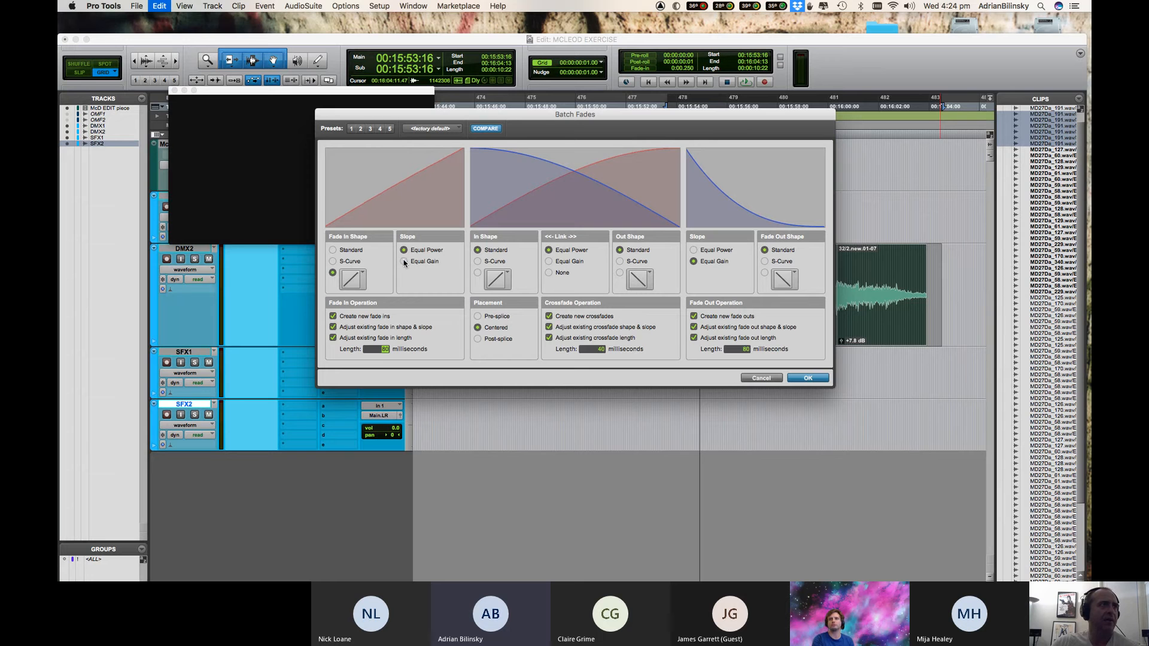
{"action": "left_click", "coordinate": [358, 278]}
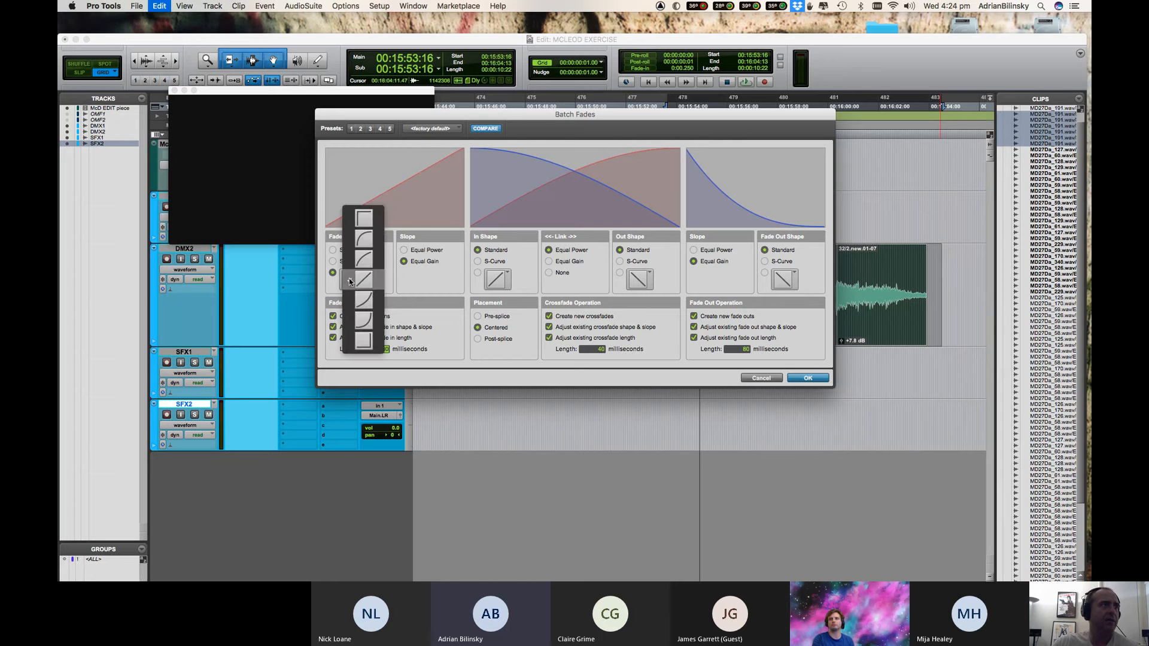
{"action": "left_click", "coordinate": [358, 278]}
{"action": "left_click", "coordinate": [765, 272]}
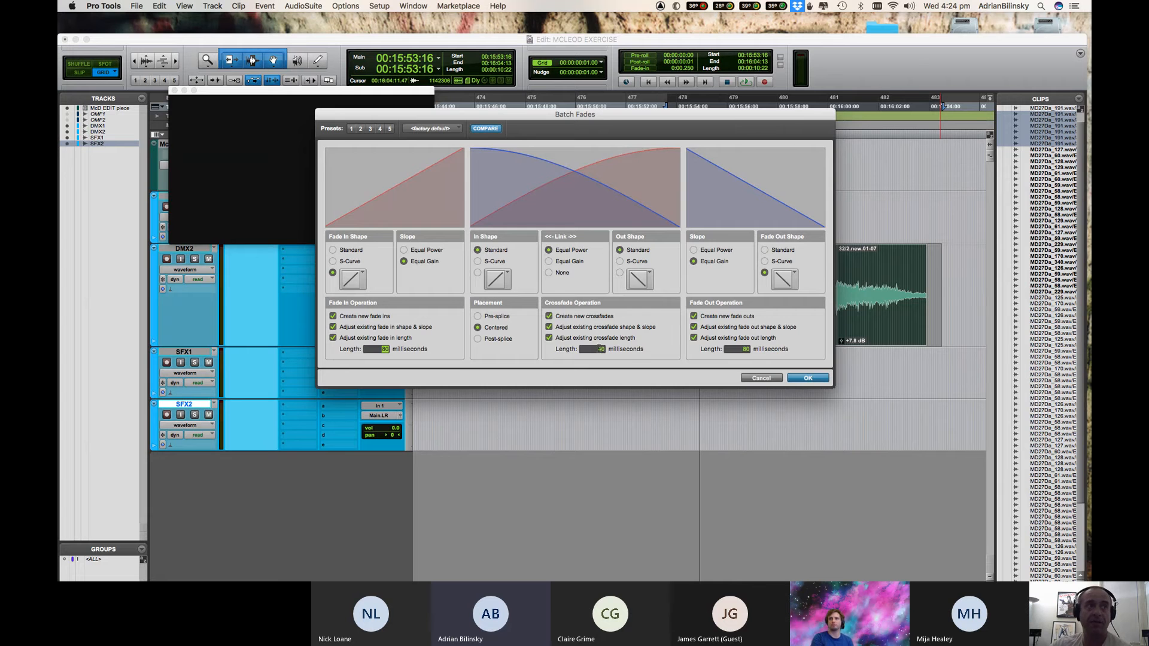
Apply the batch fades with lengths adjusted to fit, and examine the crossfade at the 00:15:55:05 split.
{"action": "key", "text": "Return"}
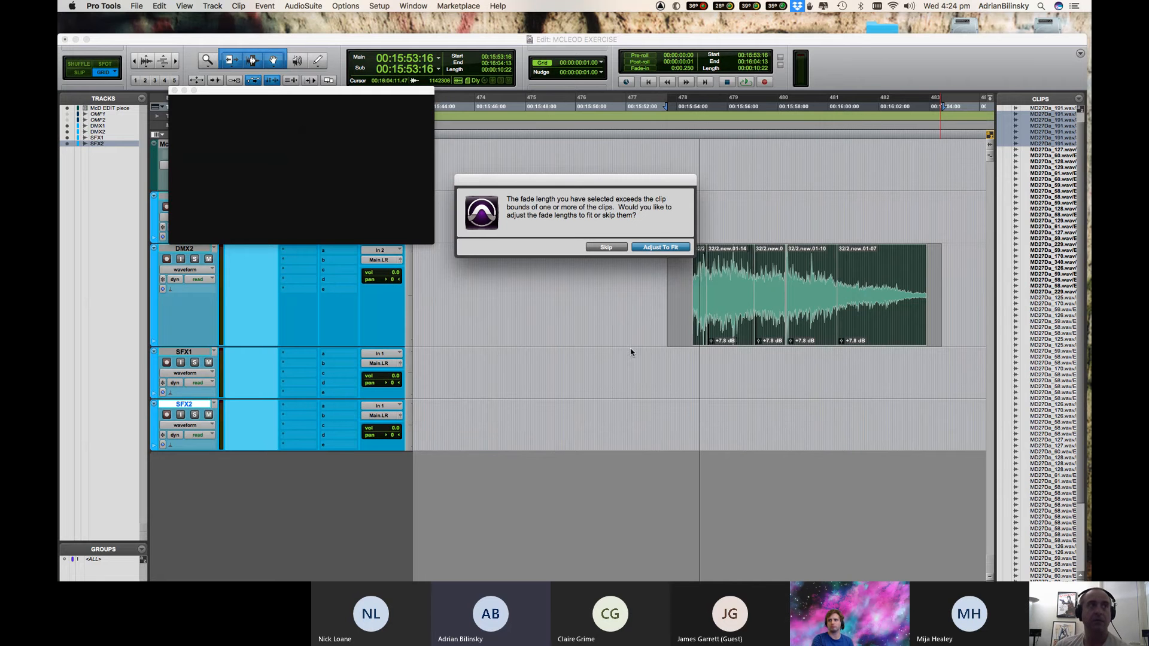
{"action": "left_click", "coordinate": [667, 247]}
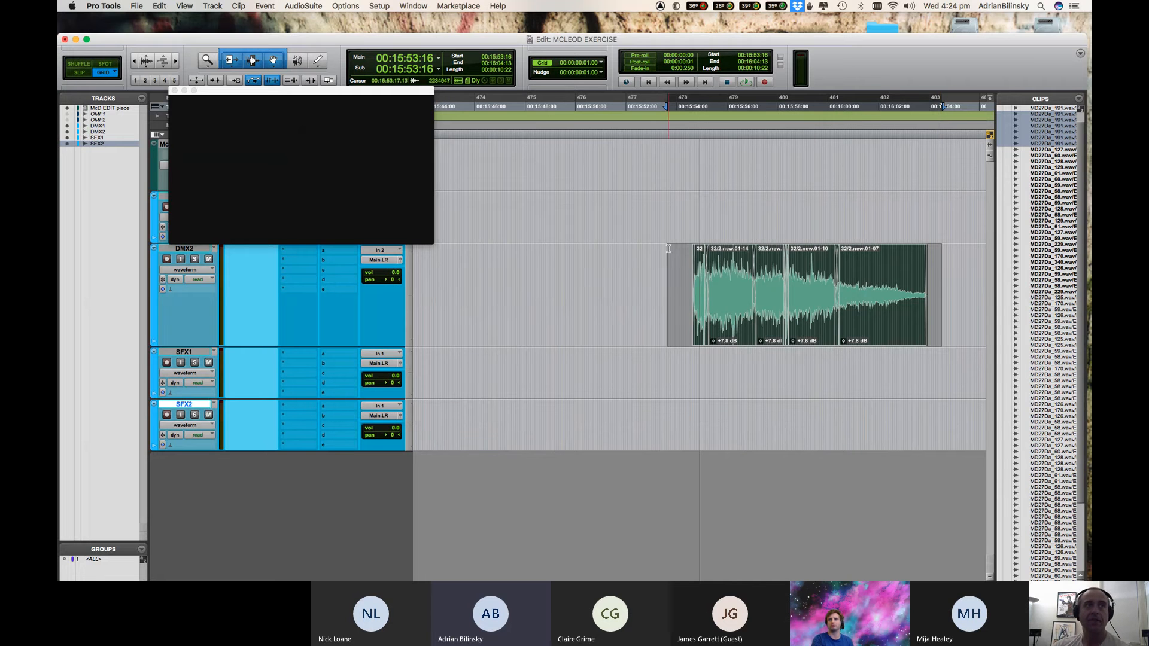
{"action": "left_click", "coordinate": [713, 210]}
{"action": "key", "text": "t"}
{"action": "key", "text": "t"}
{"action": "key", "text": "t"}
{"action": "key", "text": "t"}
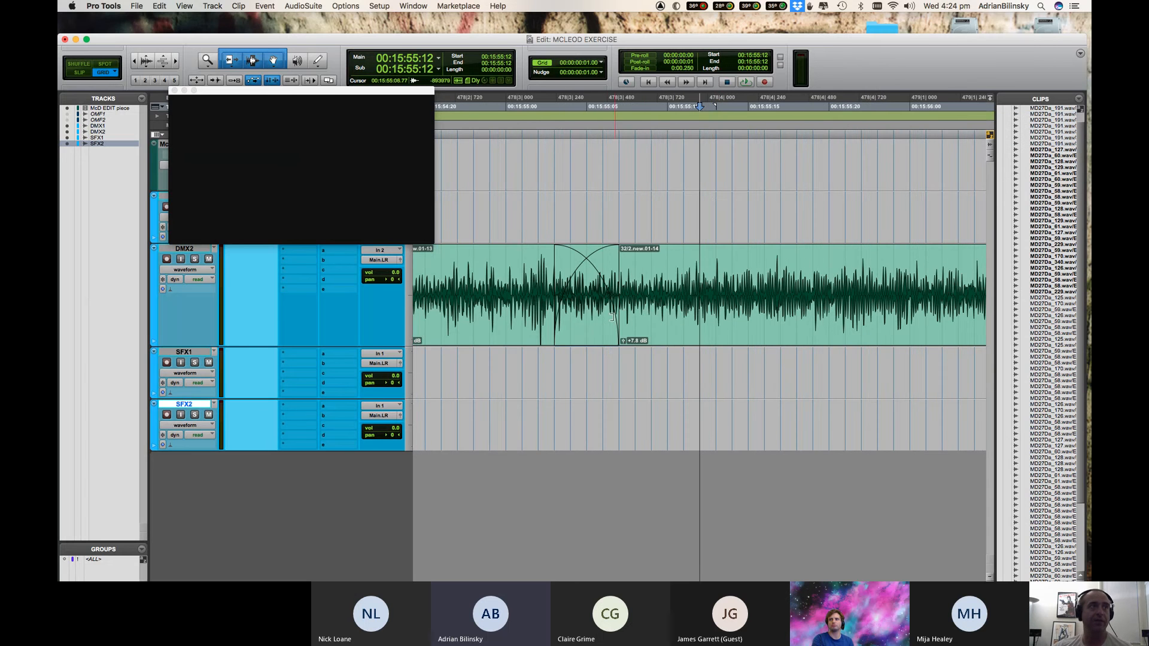
Select the crossfade between the first two DMX2 pieces, from 00:15:55:03 to 00:15:55:07, and inspect its overlap up close.
{"action": "left_click", "coordinate": [600, 338]}
{"action": "key", "text": "t"}
{"action": "key", "text": "t"}
{"action": "key", "text": "r"}
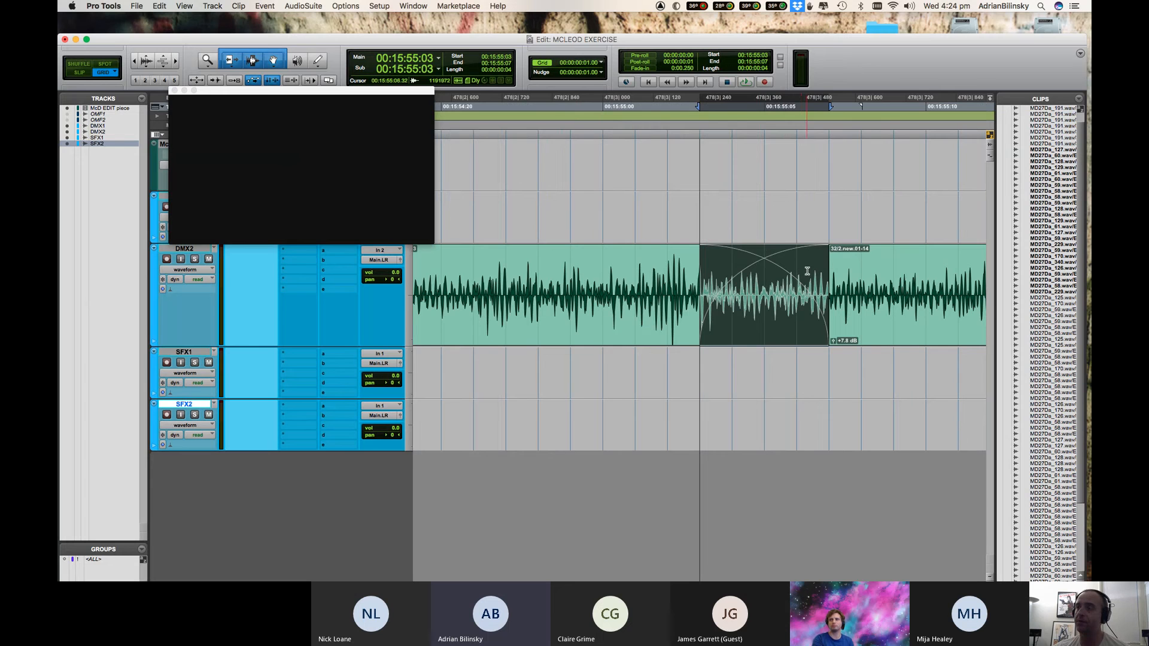
Select the first DMX2 piece and inspect its start up close, selecting the linear fade-in at 00:15:54:16.
{"action": "key", "text": "r"}
{"action": "key", "text": "r"}
{"action": "double_click", "coordinate": [647, 336]}
{"action": "key", "text": "t"}
{"action": "key", "text": "t"}
{"action": "key", "text": "t"}
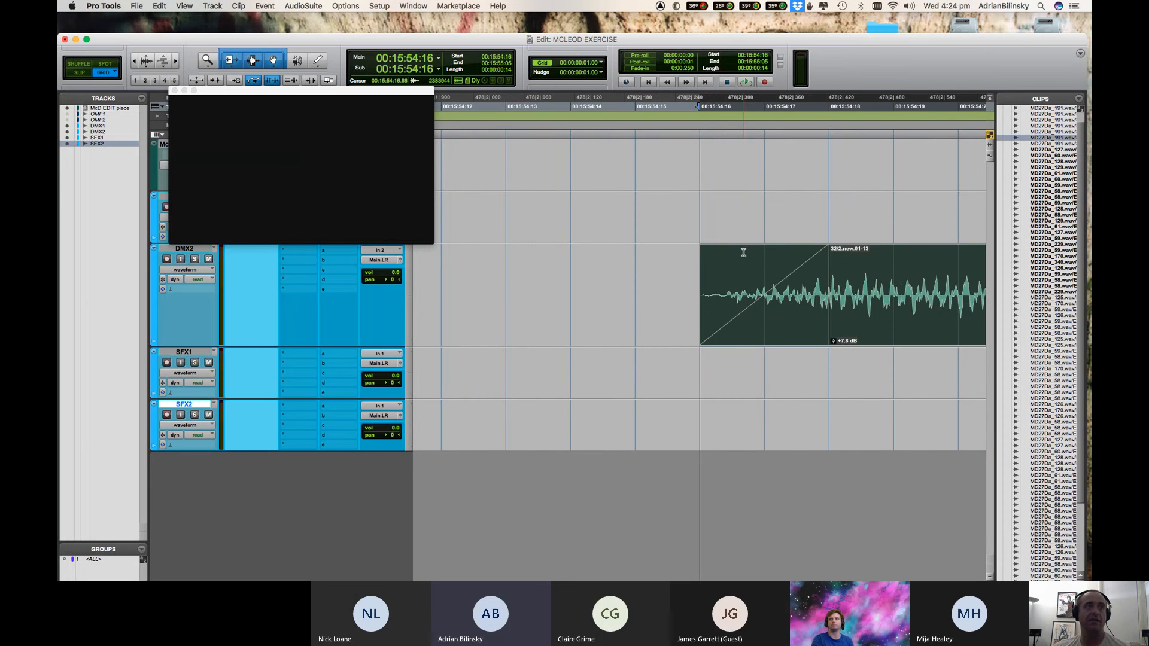
{"action": "left_click", "coordinate": [750, 262]}
{"action": "left_click", "coordinate": [754, 340]}
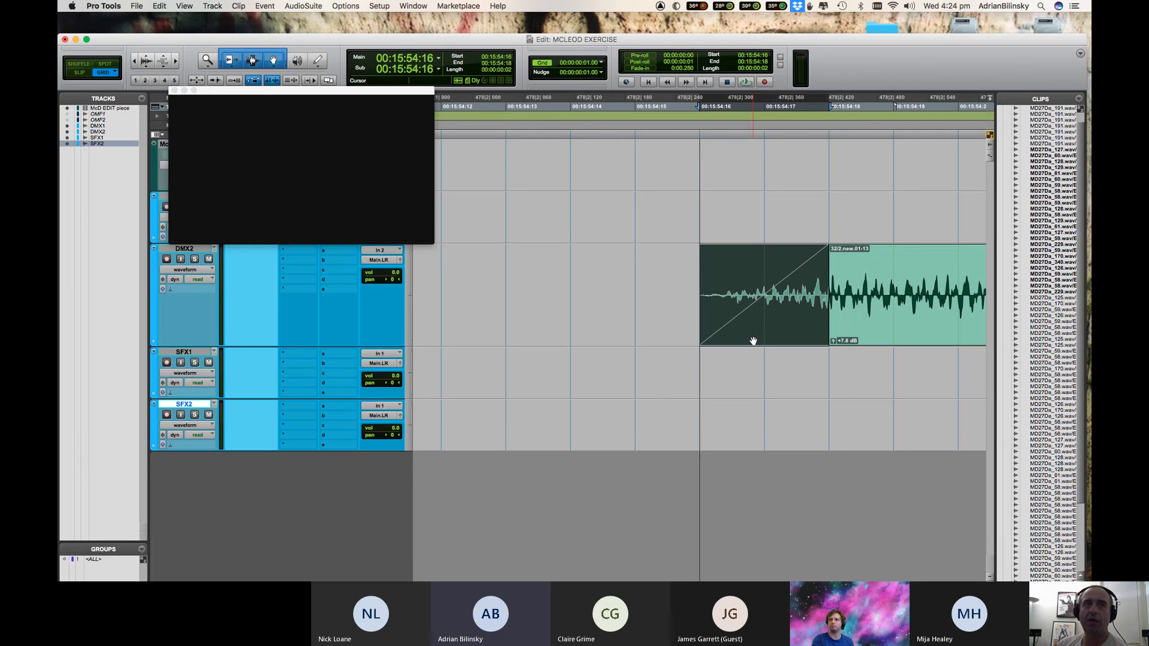
Return to the main edit under the McD EDIT piece and place the edit cursor on DMX2 at 00:17:01:07.
{"action": "key", "text": "r"}
{"action": "key", "text": "r"}
{"action": "key", "text": "r"}
{"action": "key", "text": "r"}
{"action": "key", "text": "r"}
{"action": "key", "text": "r"}
{"action": "key", "text": "r"}
{"action": "key", "text": "r"}
{"action": "key", "text": "r"}
{"action": "key", "text": "r"}
{"action": "key", "text": "r"}
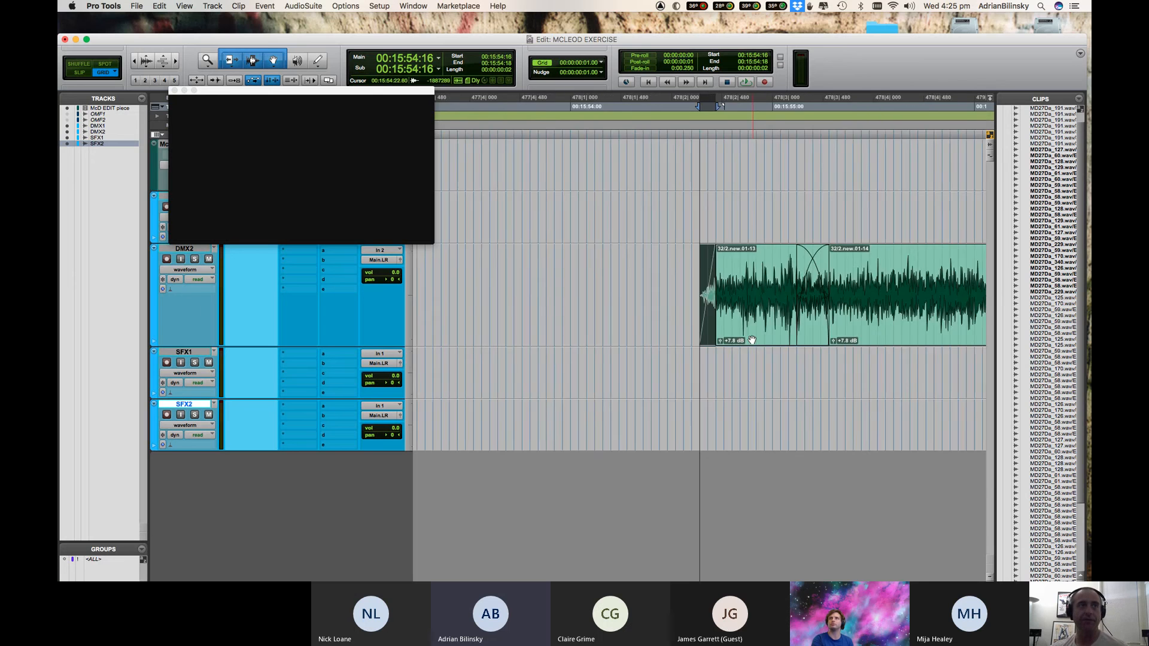
{"action": "key", "text": "t"}
{"action": "key", "text": "t"}
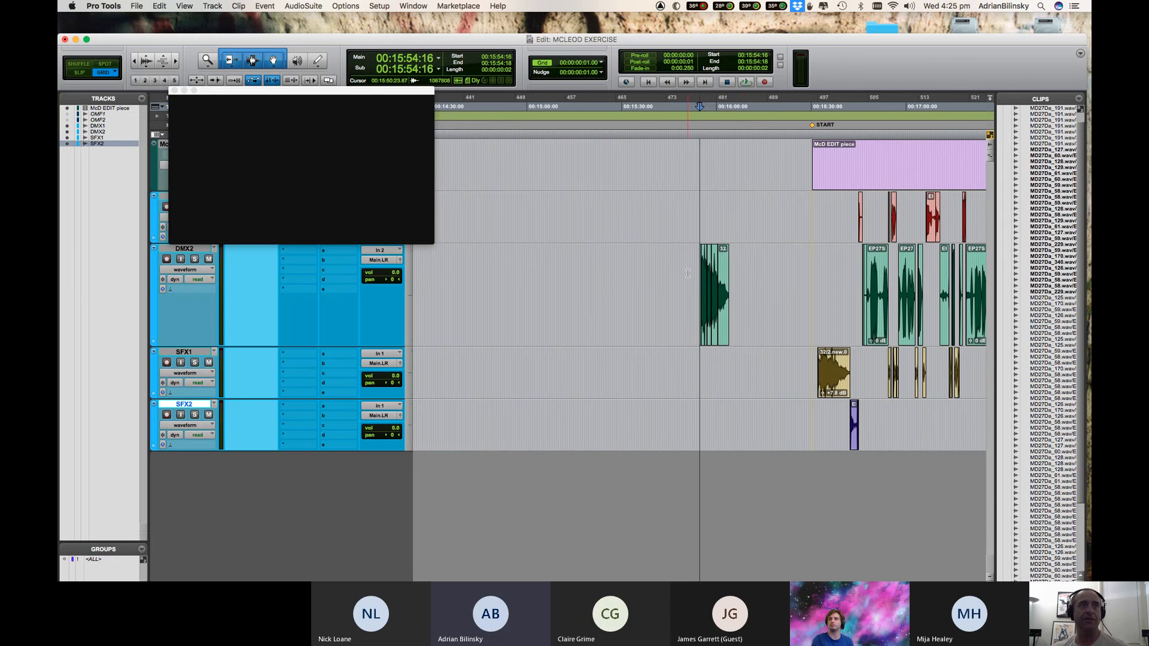
{"action": "key", "text": "r"}
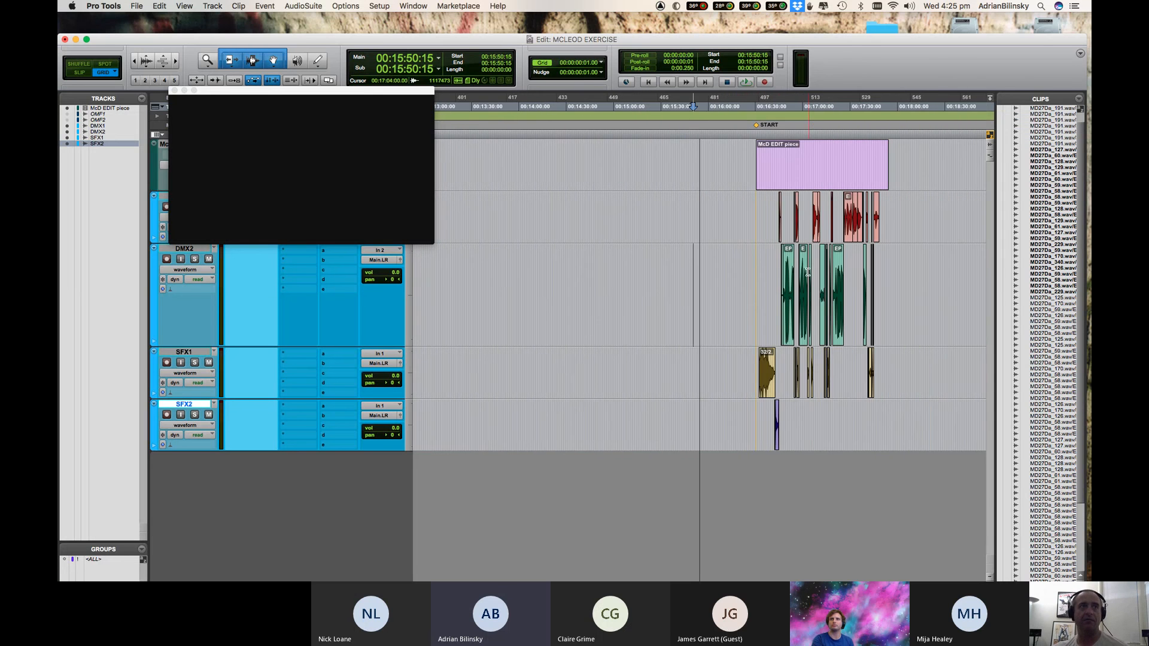
{"action": "left_click", "coordinate": [804, 271]}
{"action": "key", "text": "t"}
{"action": "key", "text": "t"}
{"action": "key", "text": "r"}
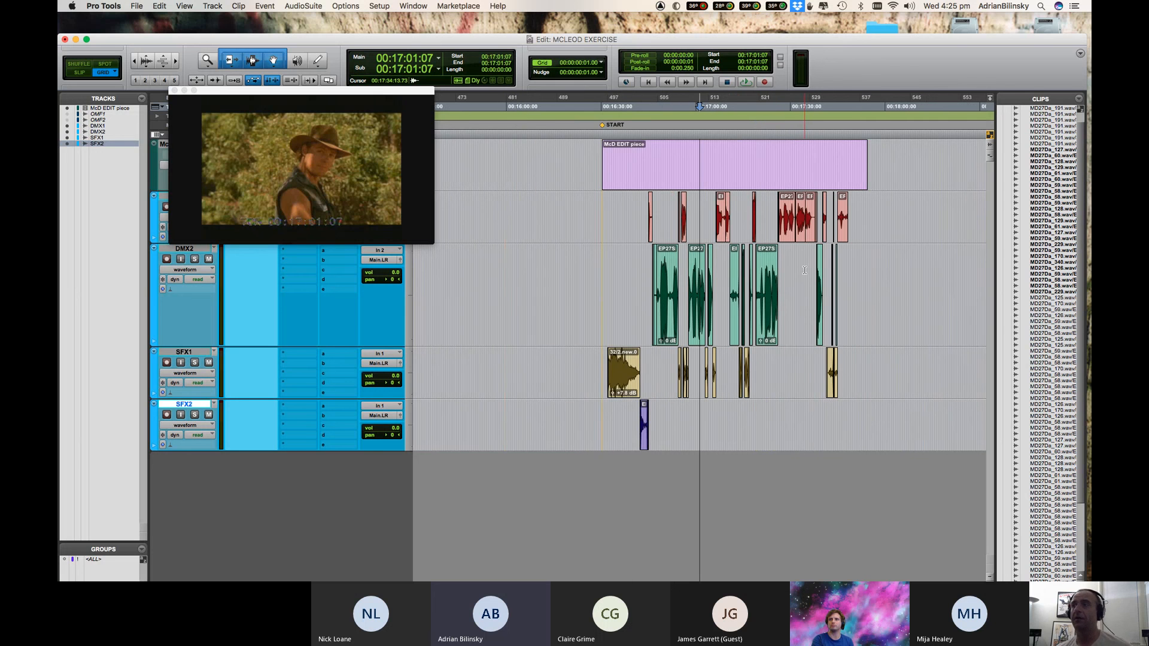